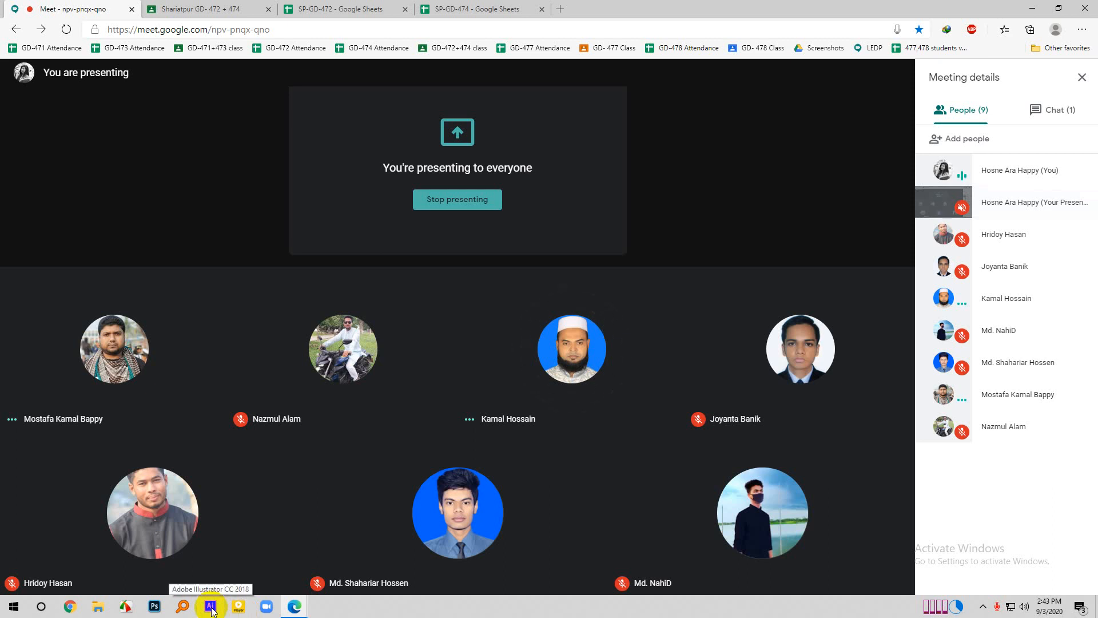
# - Switch to Adobe Illustrator and start a new document with its units set to inches
pyautogui.click(211, 610)
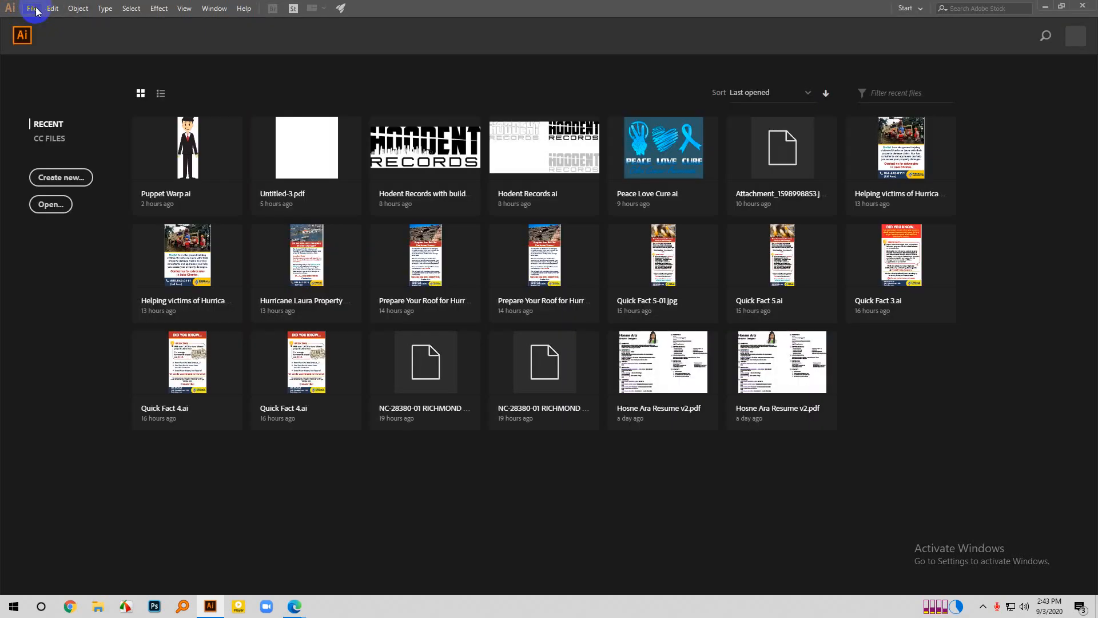
pyautogui.click(35, 8)
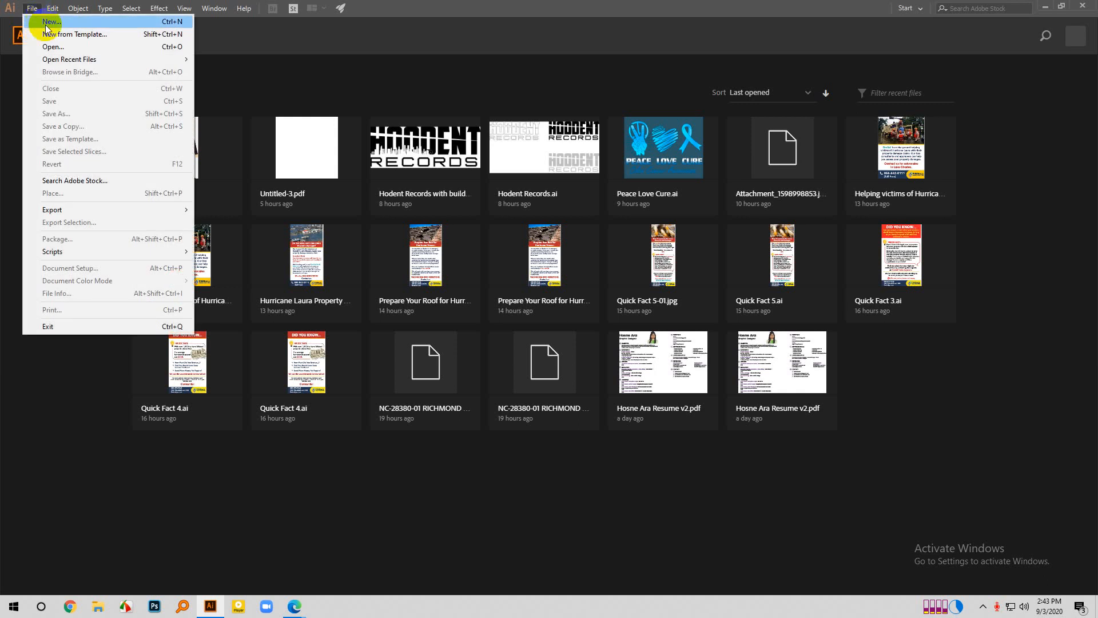
pyautogui.click(46, 23)
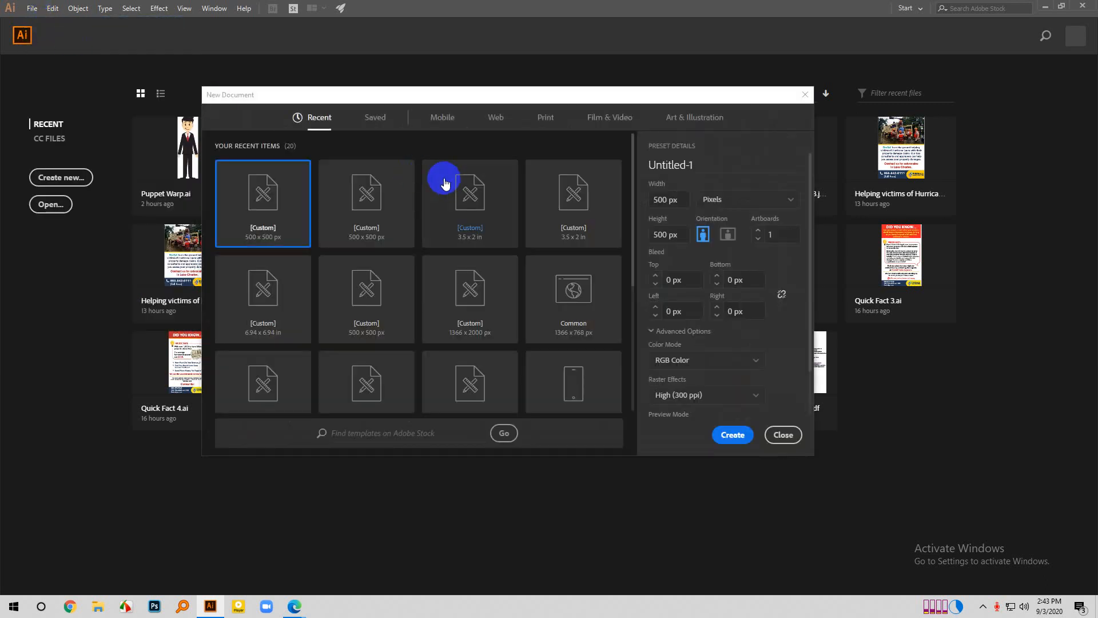
pyautogui.moveTo(435, 99); pyautogui.dragTo(331, 71)
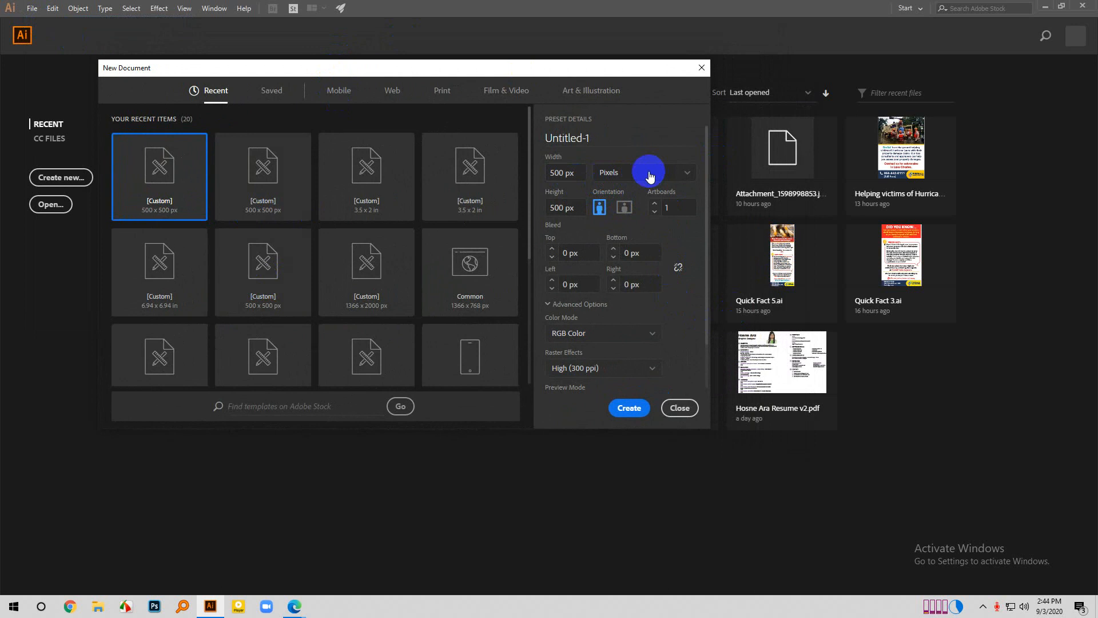
pyautogui.click(649, 173)
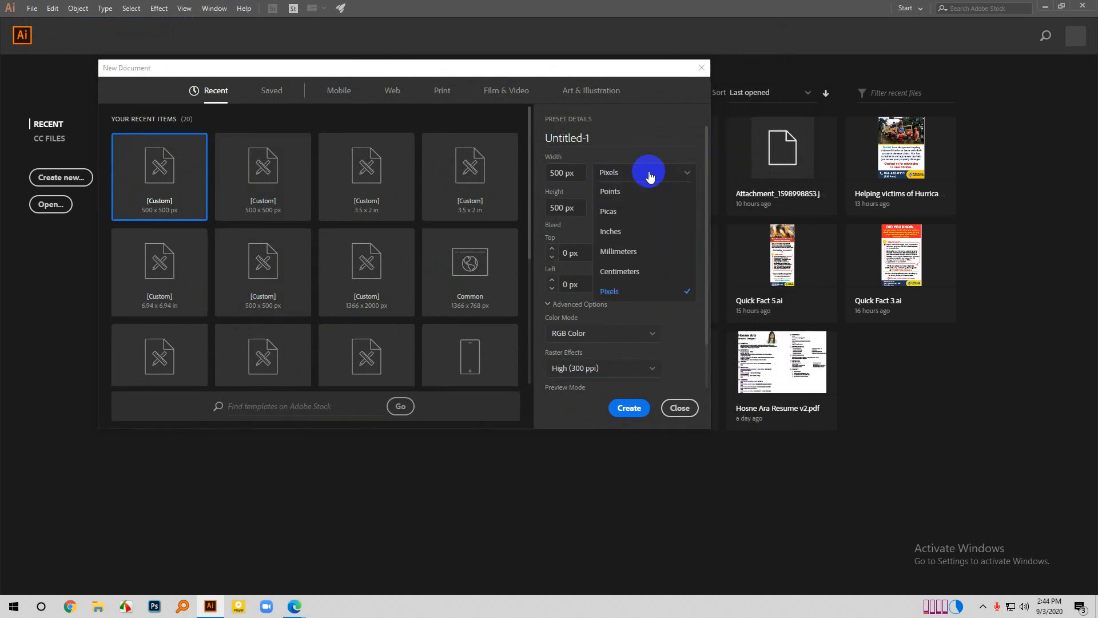
pyautogui.click(641, 238)
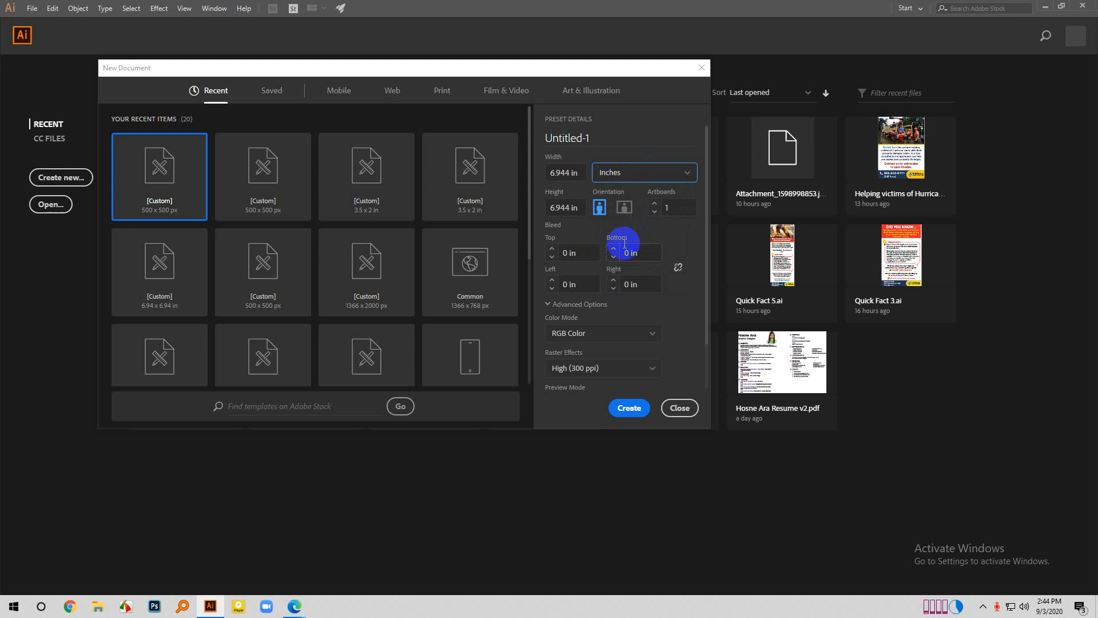
# - Set the new document's width to 3.5 in and its height to 2 in
pyautogui.click(569, 173)
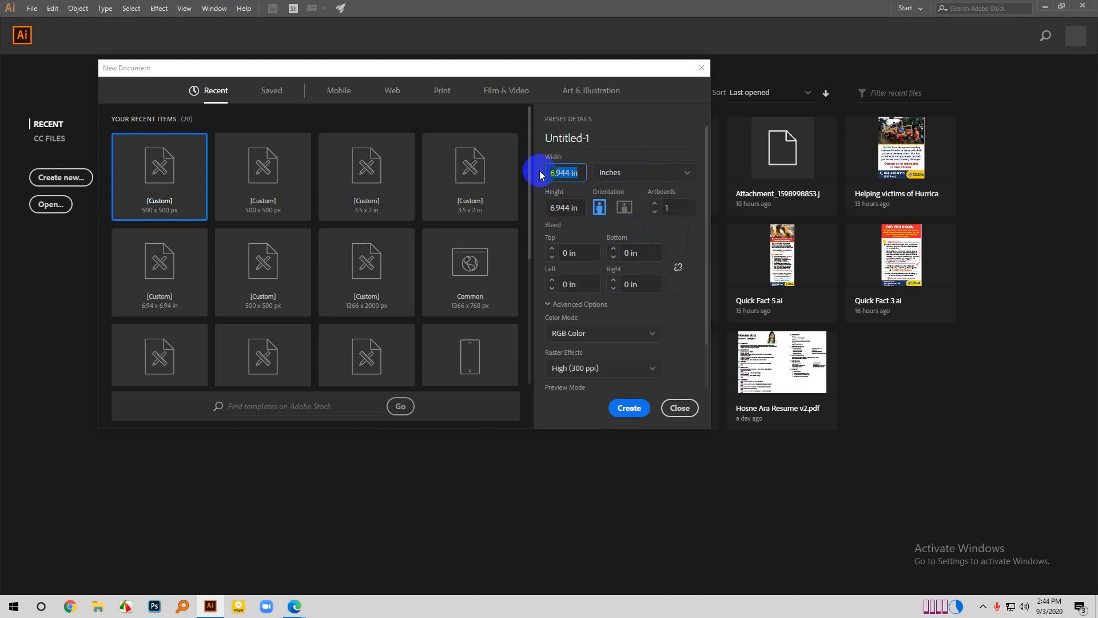
pyautogui.doubleClick(566, 207)
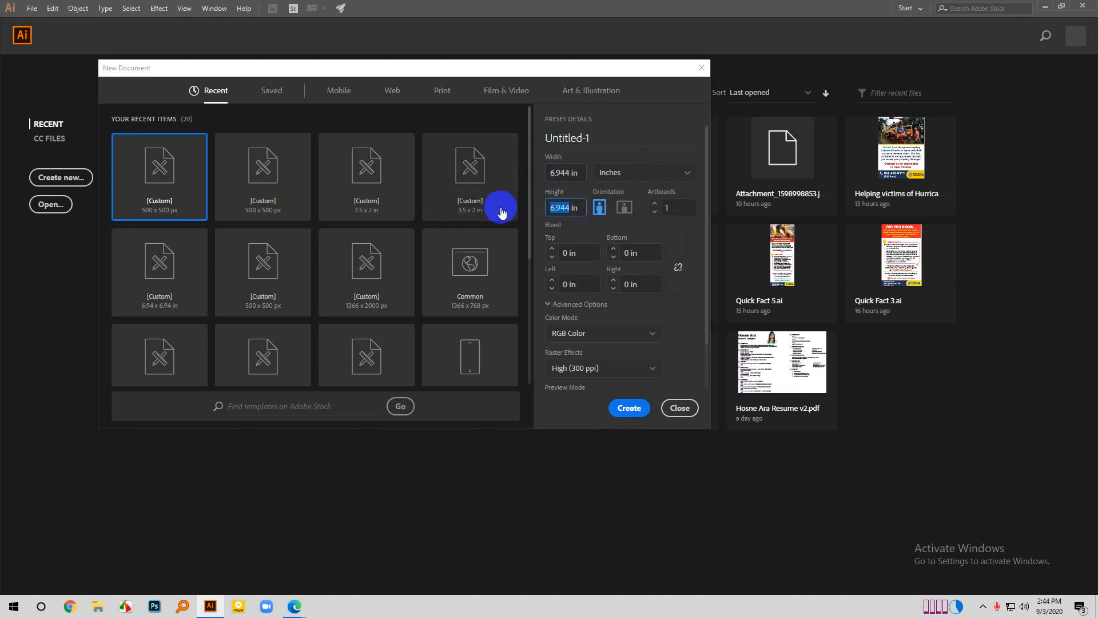
pyautogui.click(575, 229)
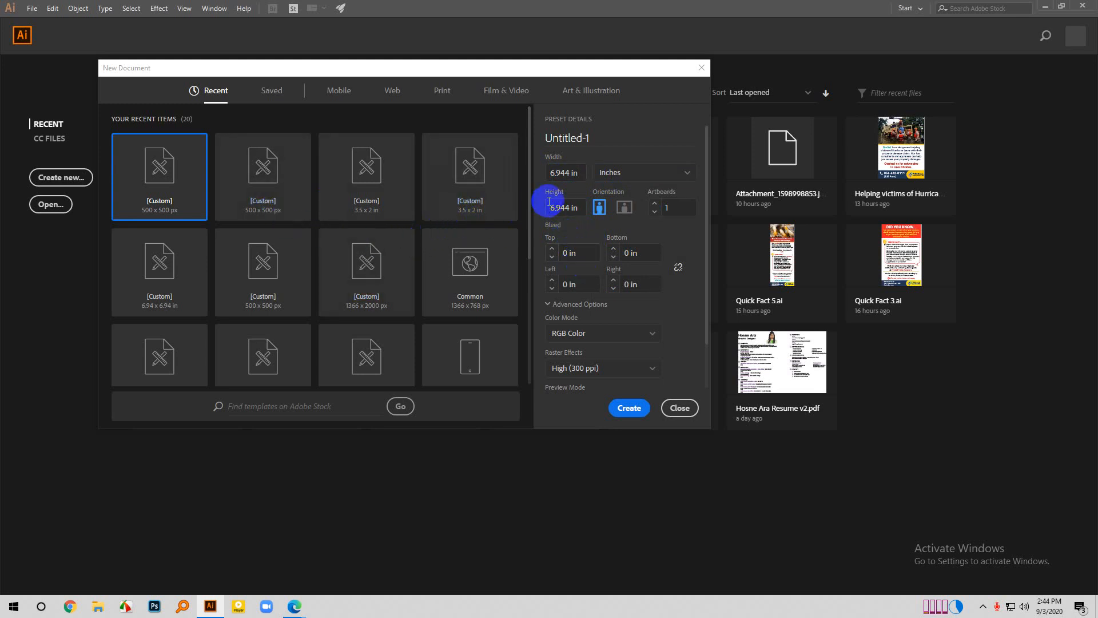
pyautogui.click(561, 175)
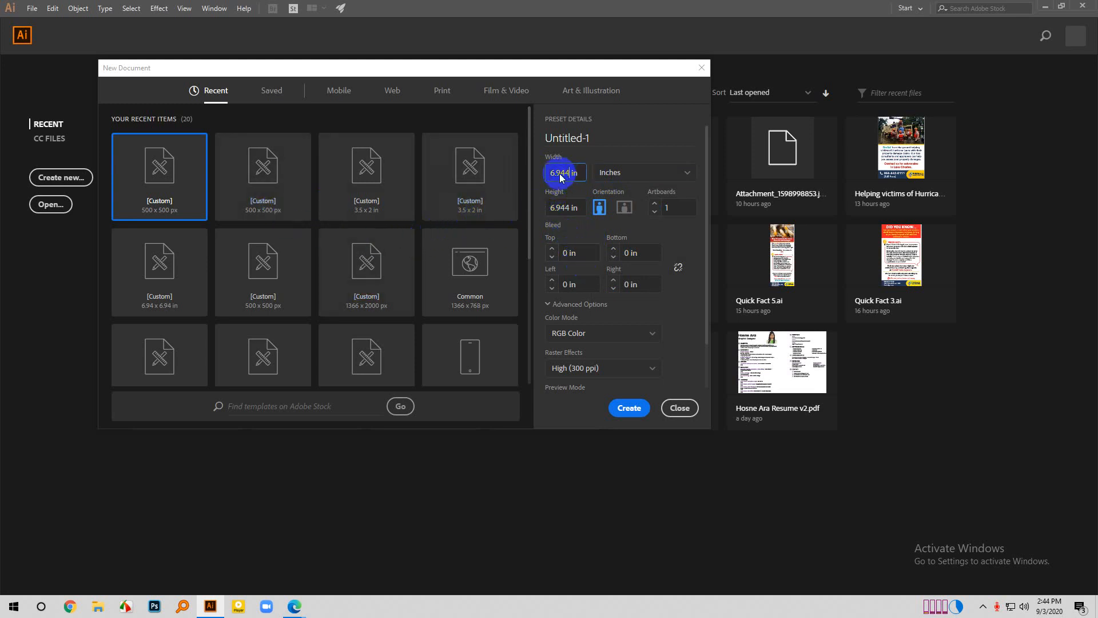
pyautogui.moveTo(560, 174); pyautogui.dragTo(537, 177)
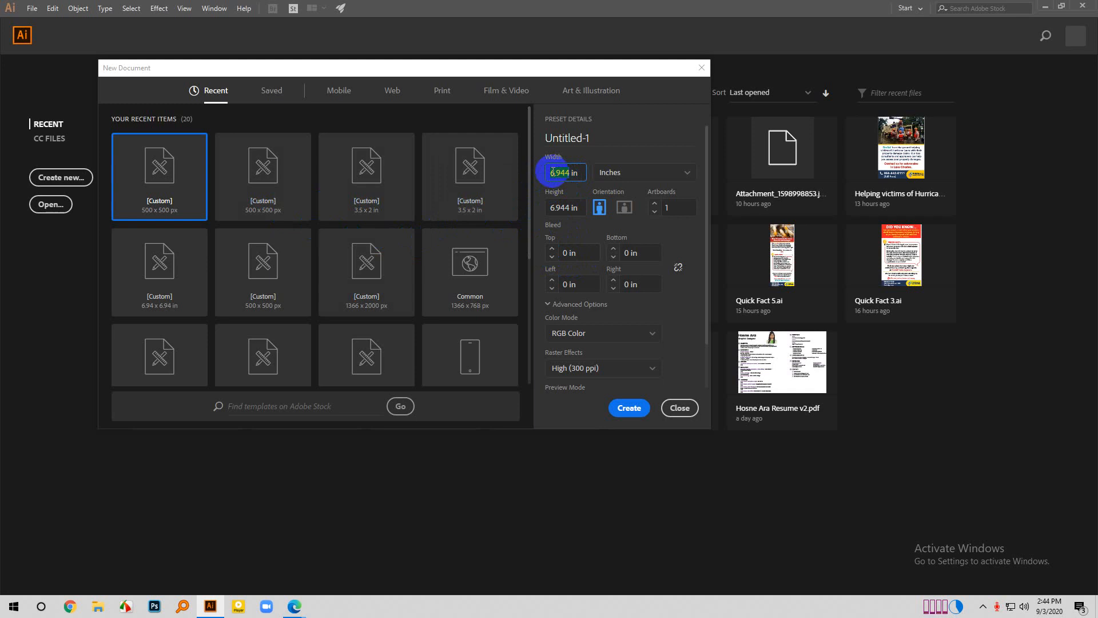
pyautogui.write('3')
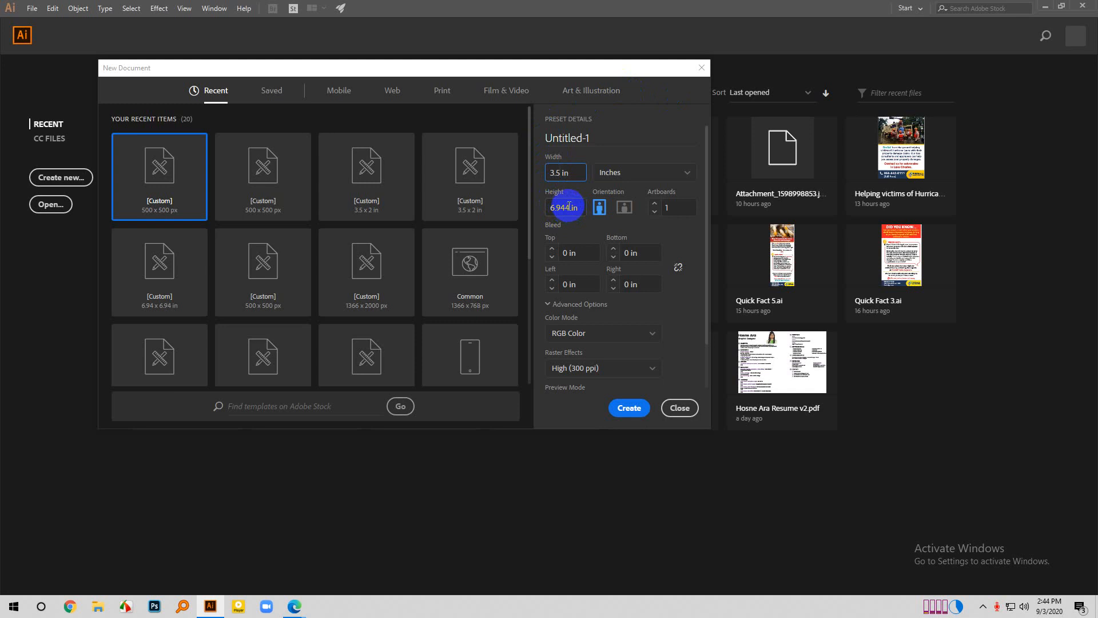
pyautogui.moveTo(569, 206); pyautogui.dragTo(527, 206)
pyautogui.write('2')
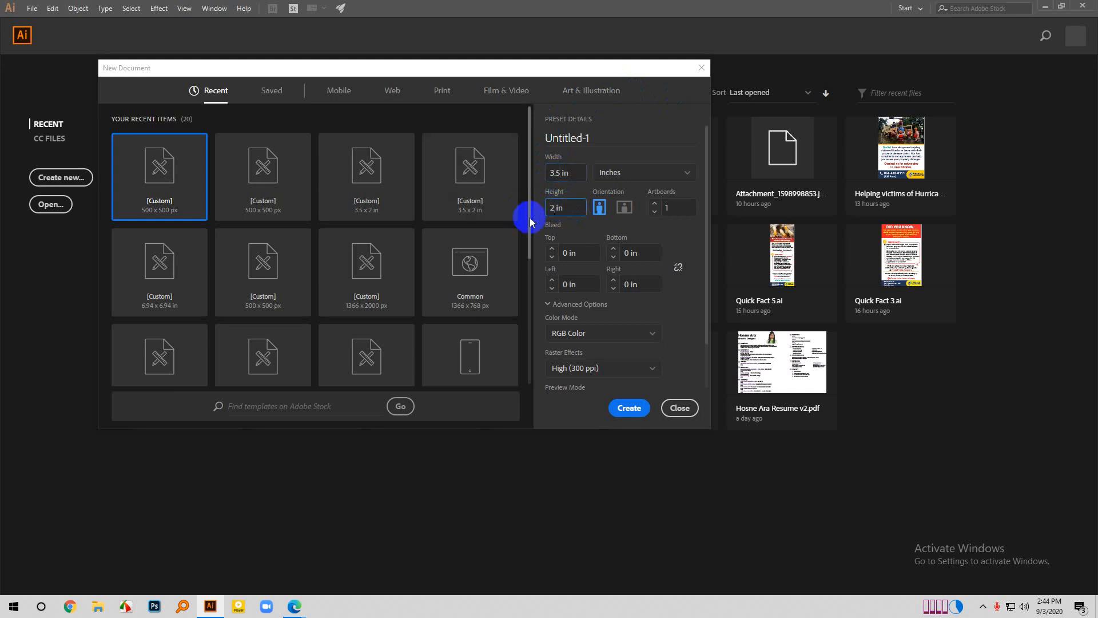
# - Link the four bleed values and set the bleed to 0.25 in on all sides
pyautogui.click(552, 250)
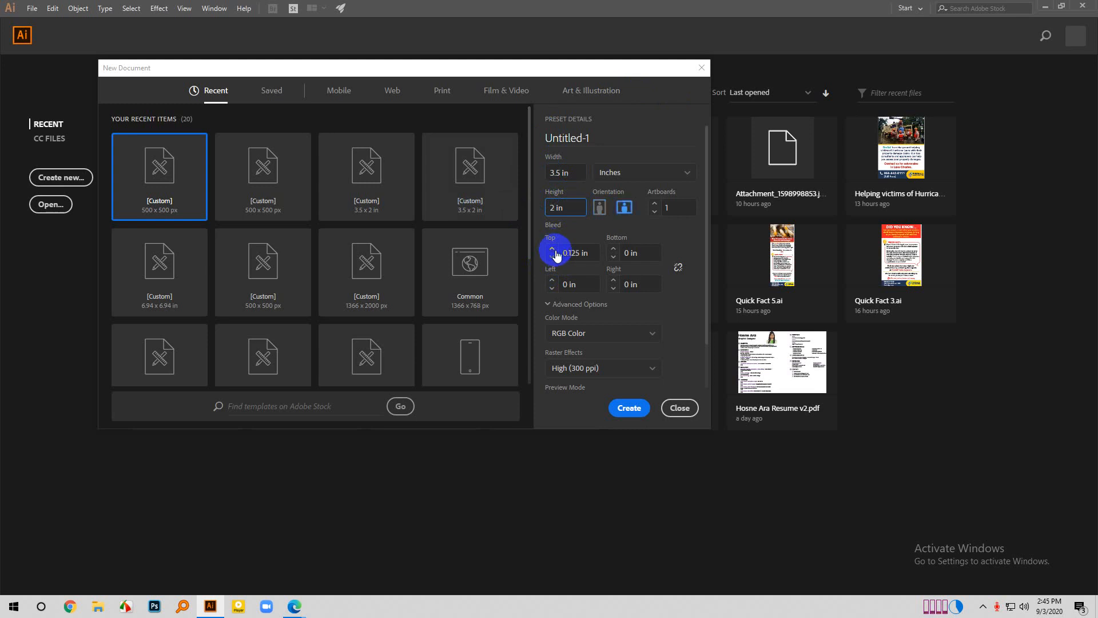
pyautogui.click(552, 257)
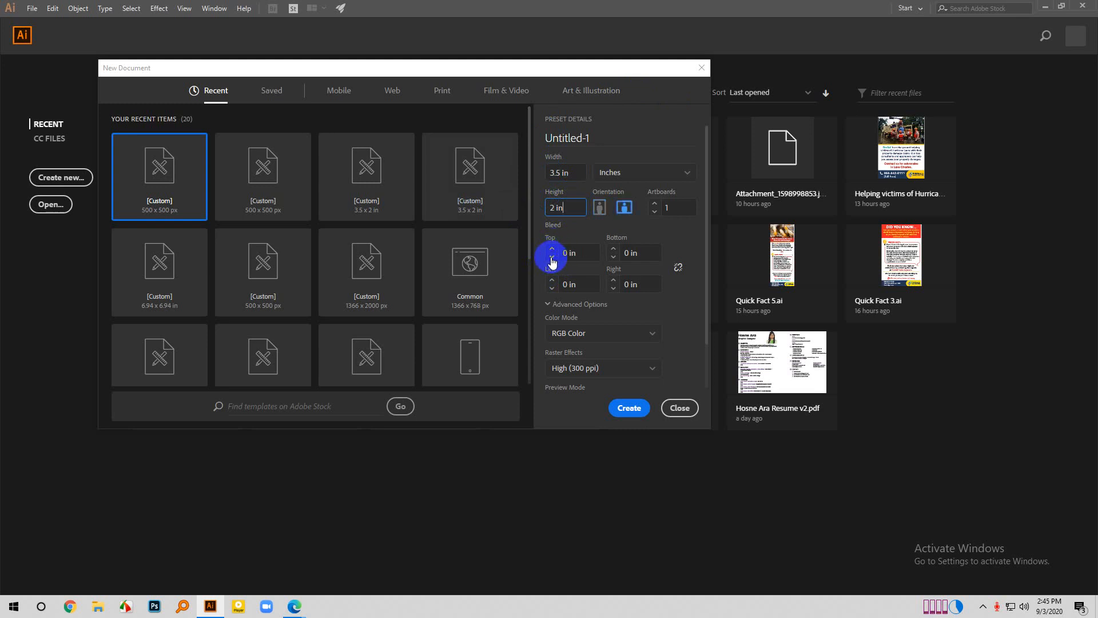
pyautogui.click(679, 268)
pyautogui.click(551, 250)
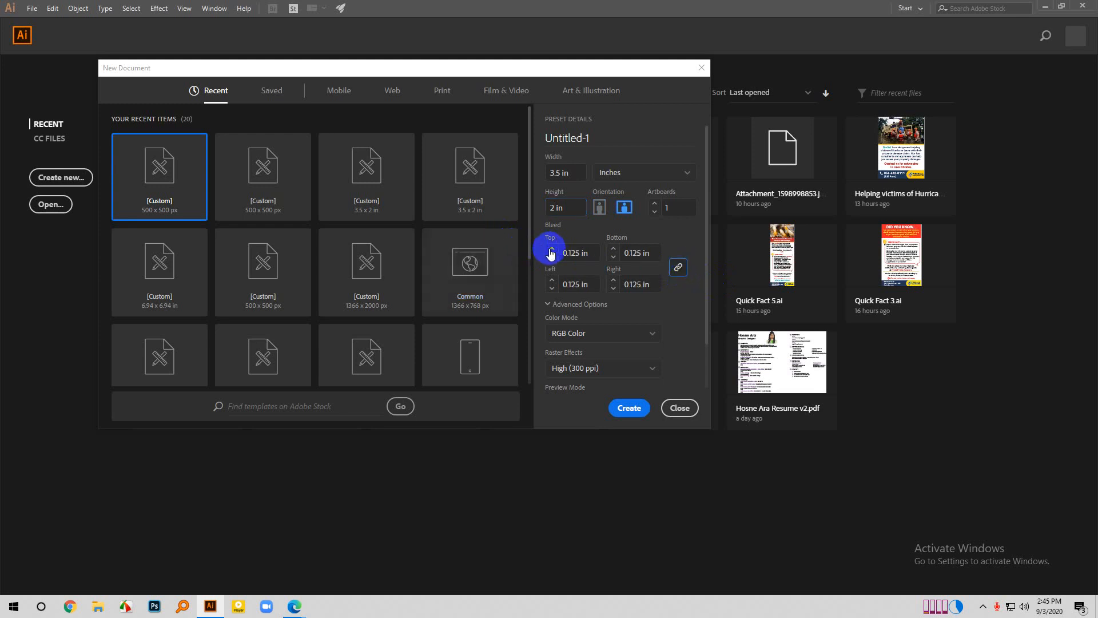
pyautogui.click(551, 250)
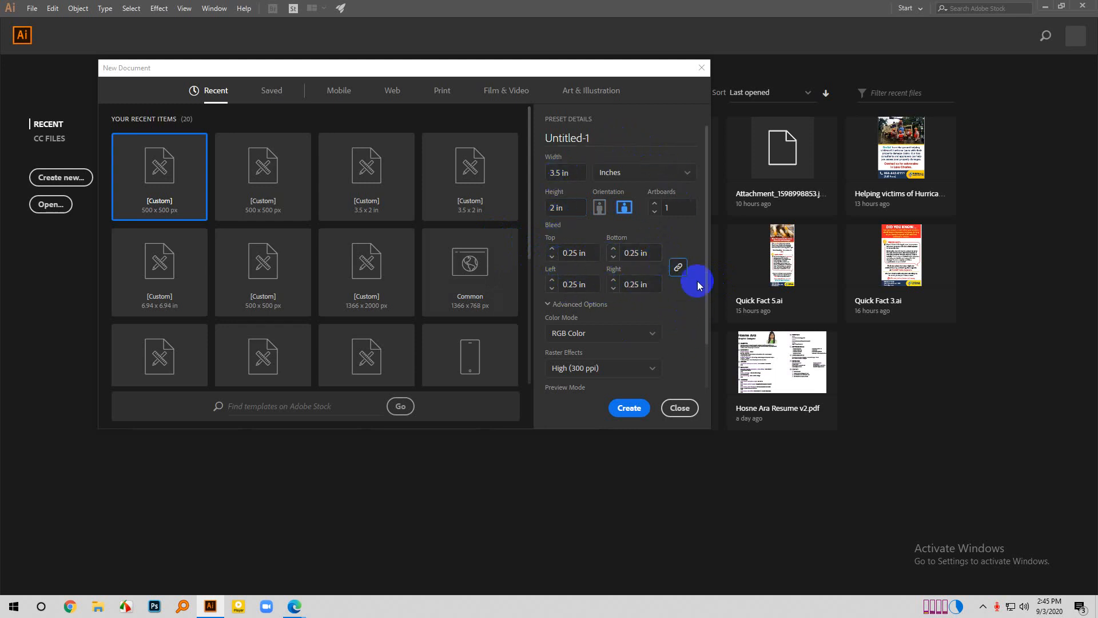
# - Keep landscape orientation, set the number of artboards to 2 and create the document
pyautogui.click(600, 208)
pyautogui.click(624, 208)
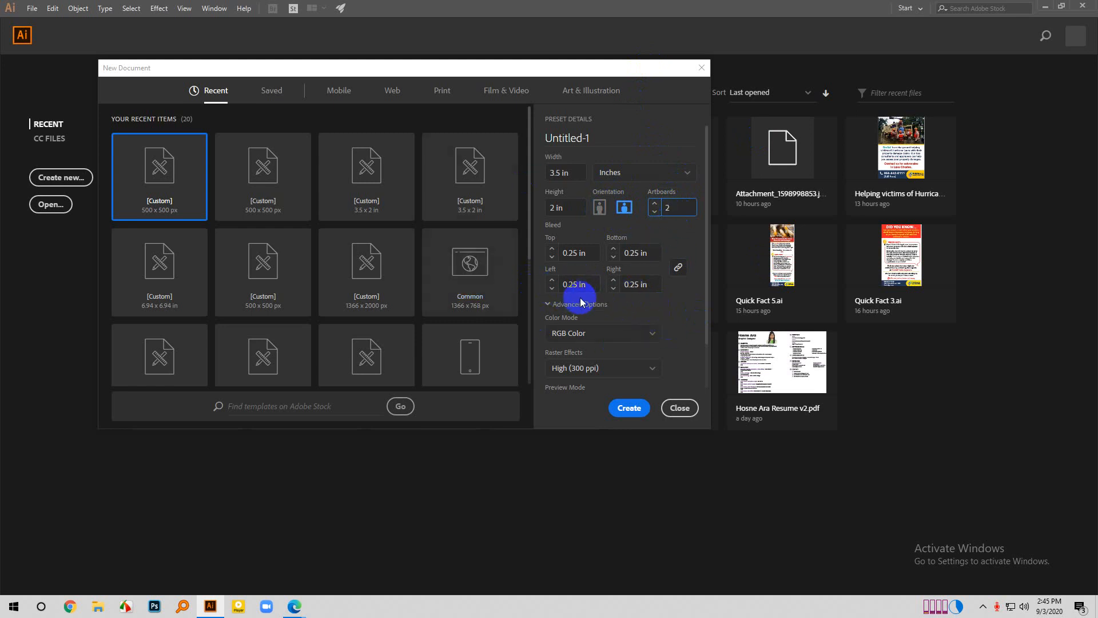
pyautogui.click(629, 408)
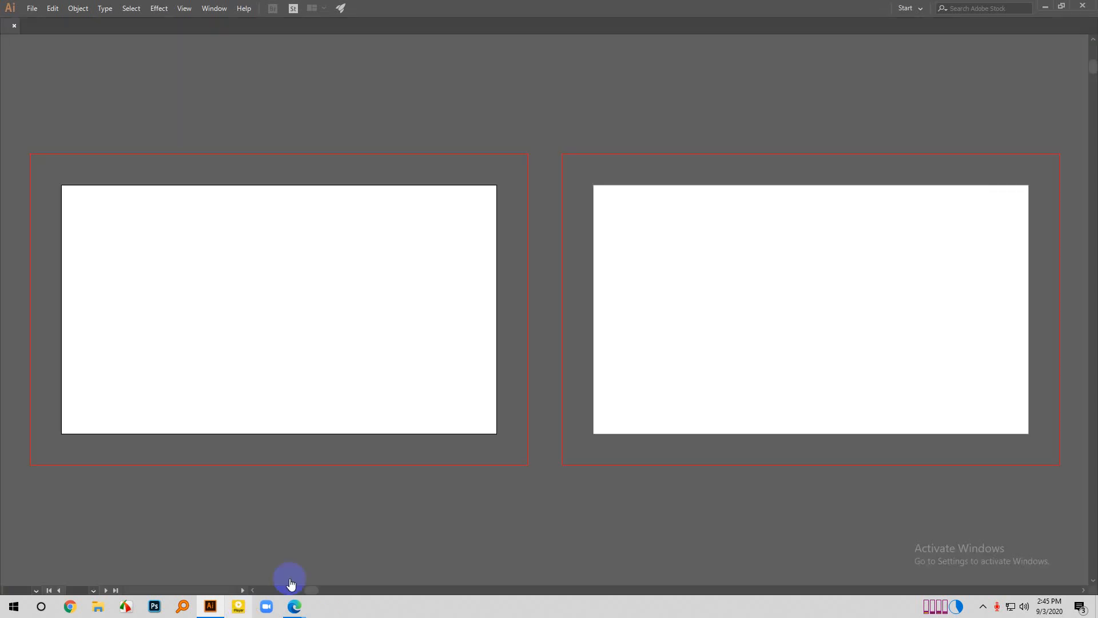
# - Draw a 4 x 2.5 in rectangle covering the first artboard out to its bleed edges
pyautogui.scroll(-2, 494, 403)
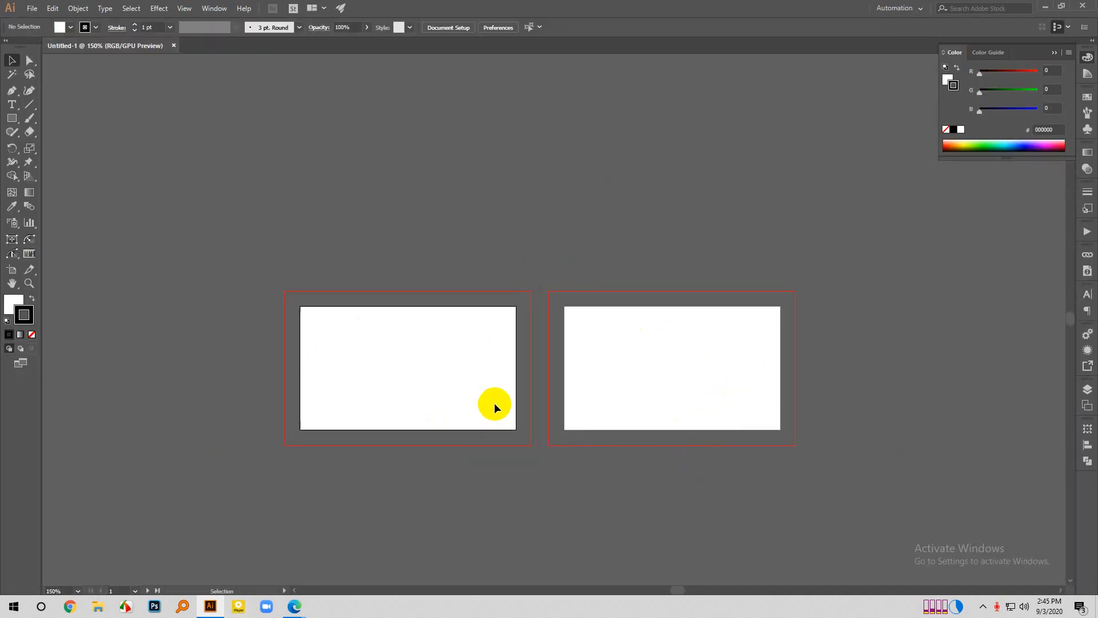
pyautogui.scroll(1, 438, 369)
pyautogui.scroll(-2, 446, 338)
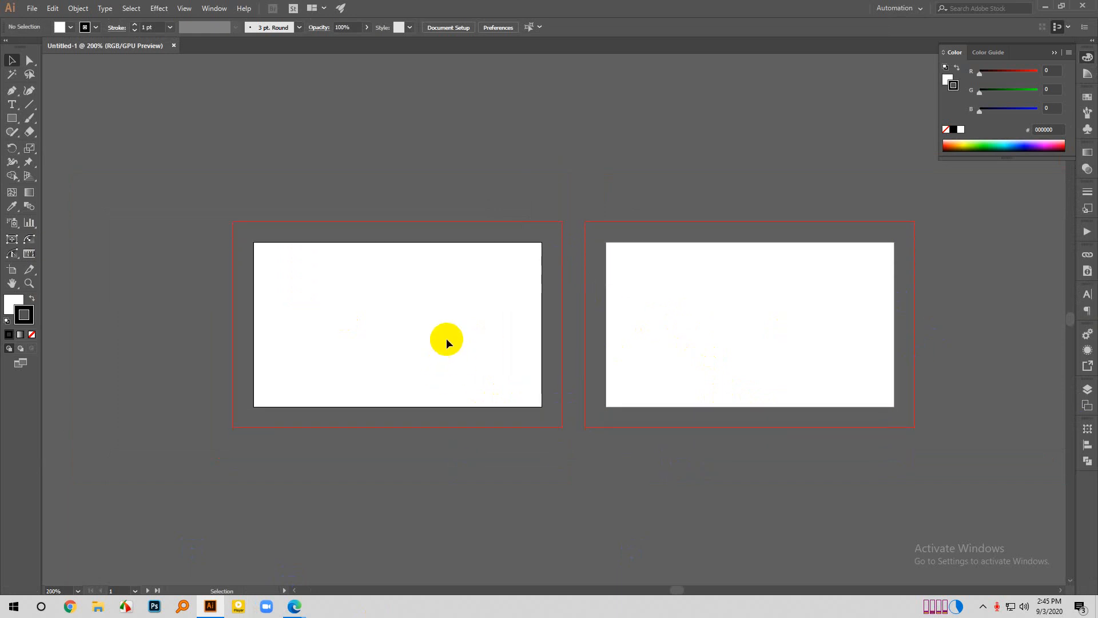
pyautogui.scroll(1, 458, 229)
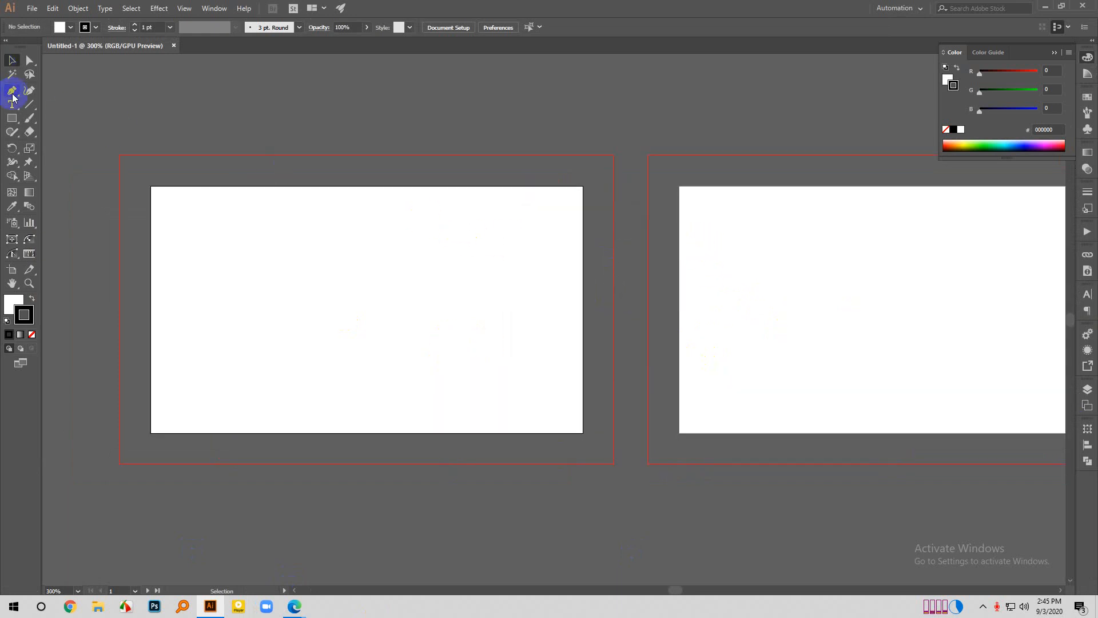
pyautogui.click(12, 119)
pyautogui.click(51, 117)
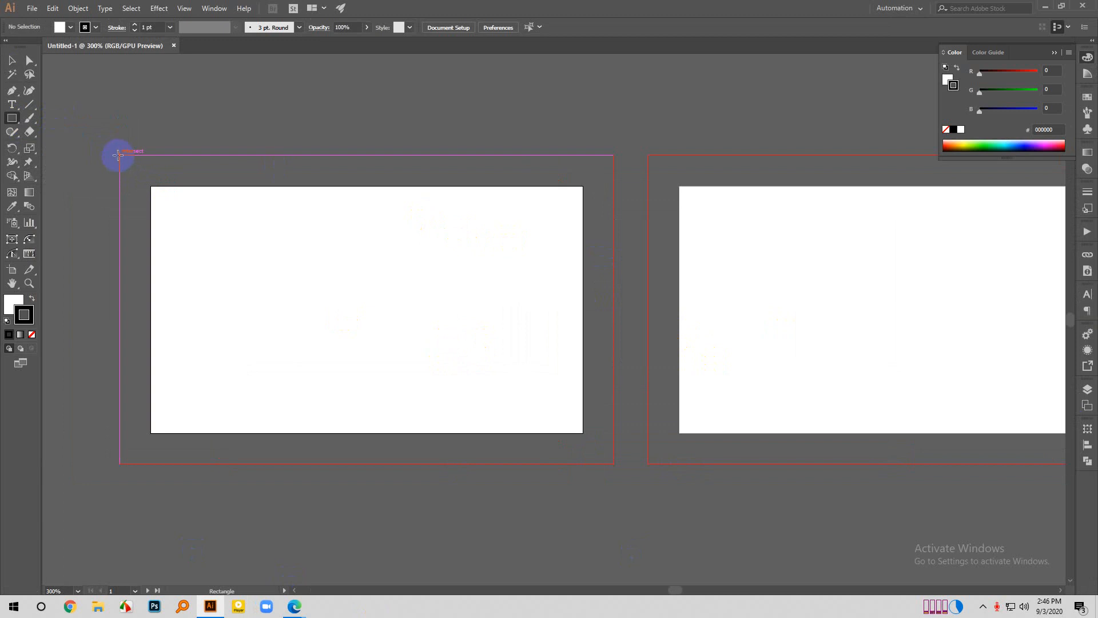
pyautogui.moveTo(118, 156); pyautogui.dragTo(614, 463)
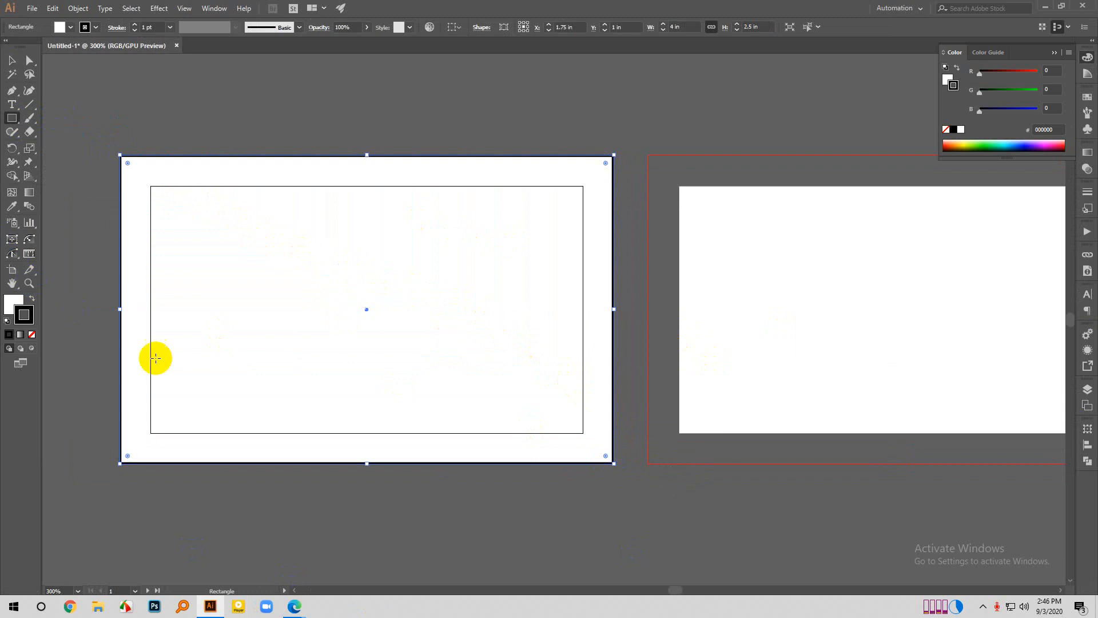
# - Fill the background rectangle with coral red FF6C6C and deselect it
pyautogui.doubleClick(13, 302)
pyautogui.moveTo(613, 215); pyautogui.dragTo(628, 189)
pyautogui.click(812, 188)
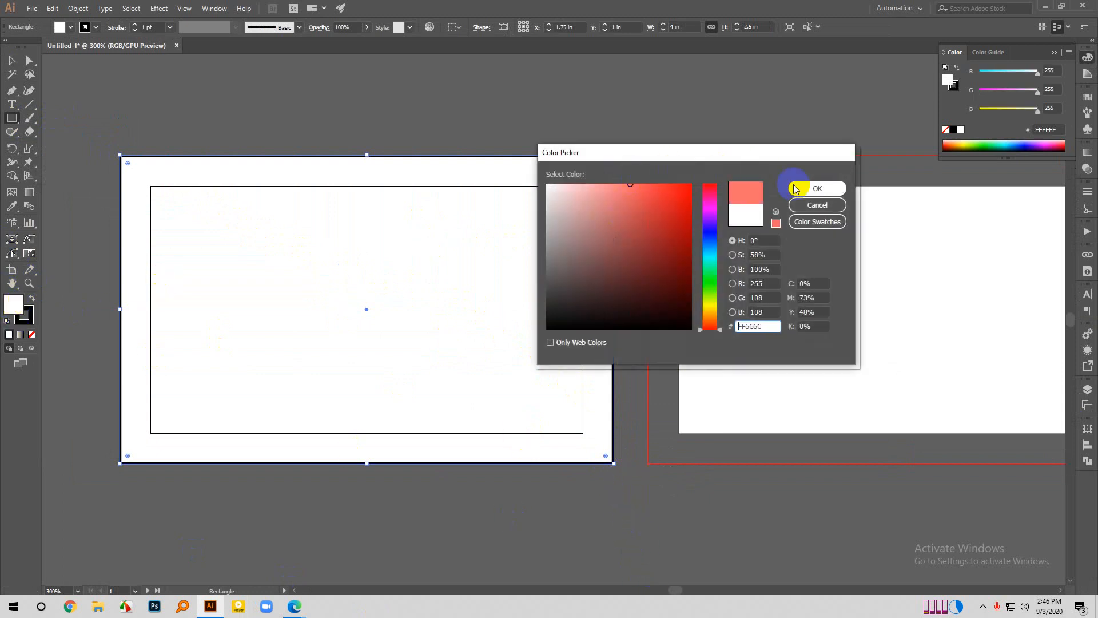
pyautogui.press('v')
pyautogui.click(268, 126)
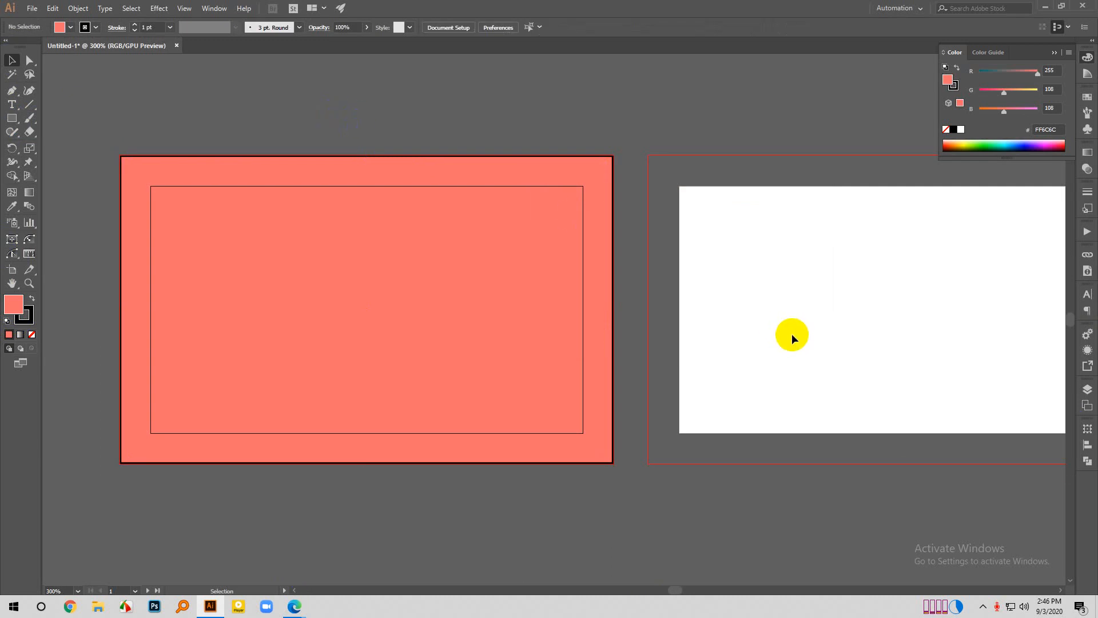
pyautogui.scroll(-2, 617, 410)
pyautogui.scroll(1, 300, 238)
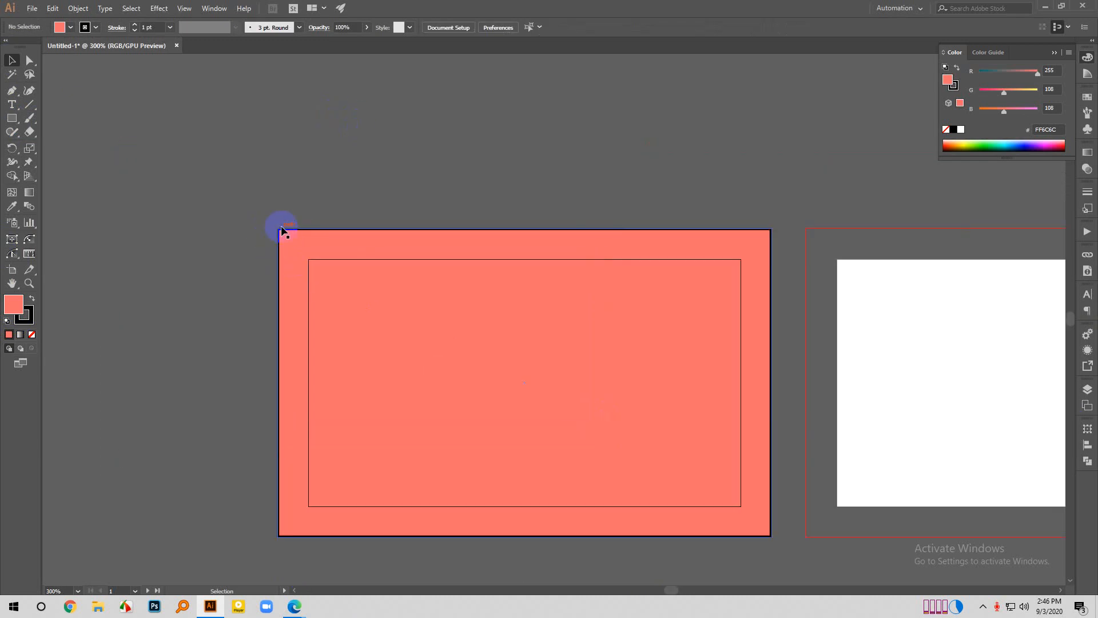
pyautogui.scroll(-1, 750, 473)
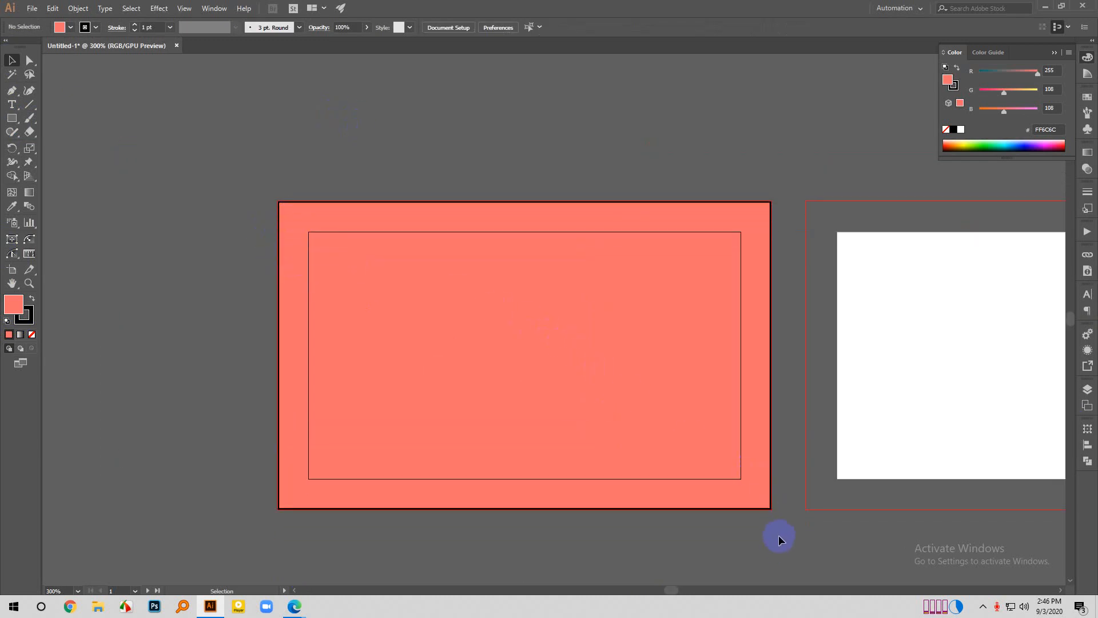
pyautogui.click(743, 478)
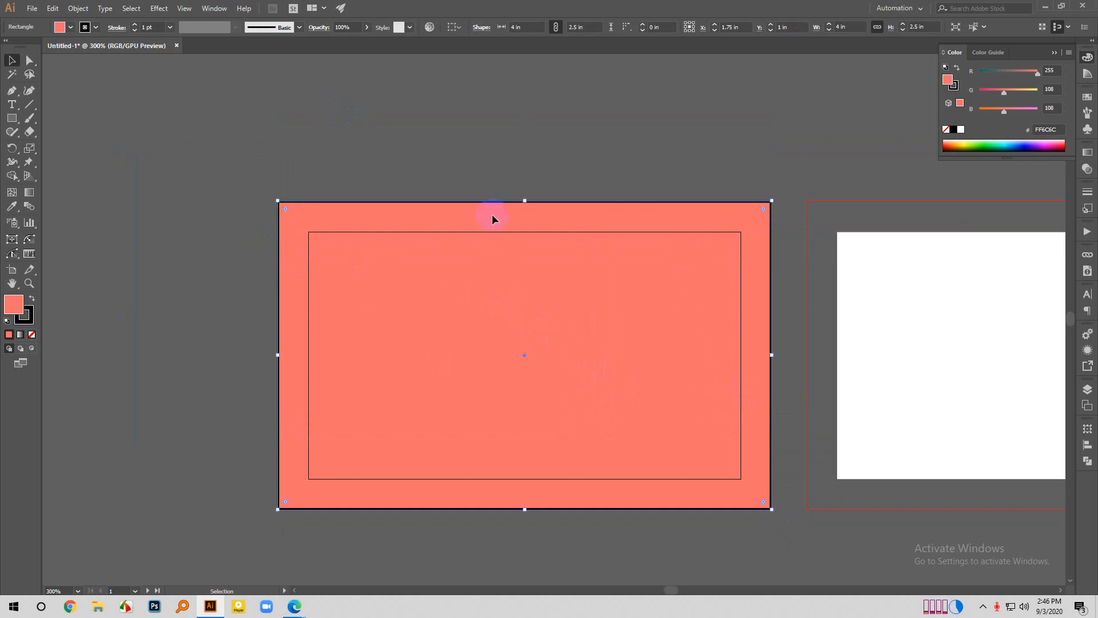
pyautogui.click(506, 160)
pyautogui.scroll(-1, 513, 223)
pyautogui.scroll(-2, 518, 311)
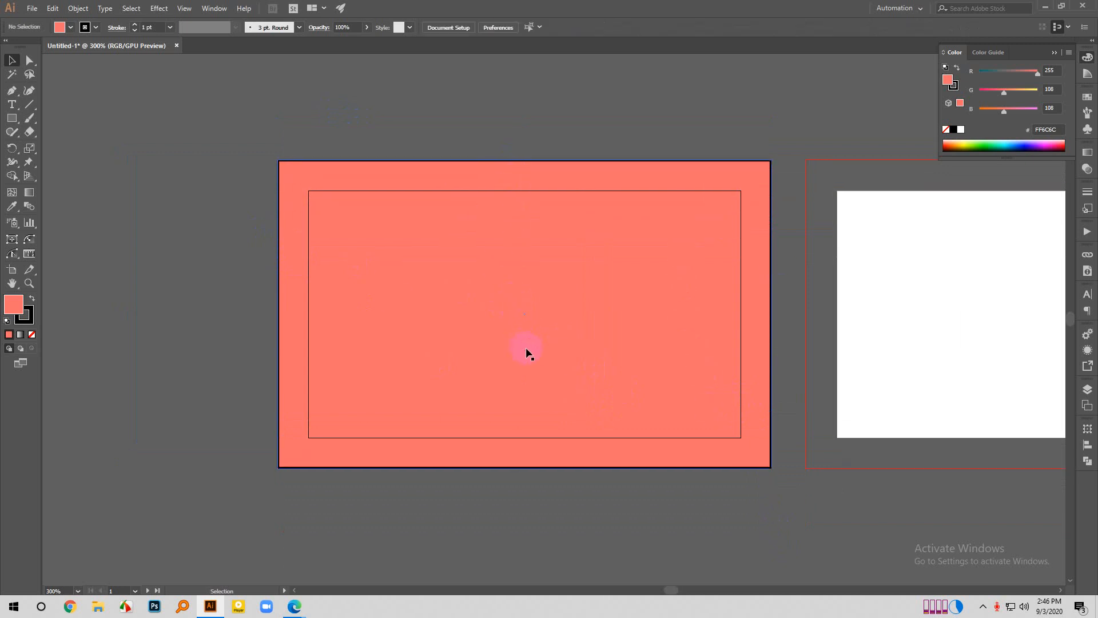
# - Draw a closed curved shape, about 1.3 x 0.84 in, with the Pen tool in the first artboard's lower-left bleed corner
pyautogui.rightClick(12, 93)
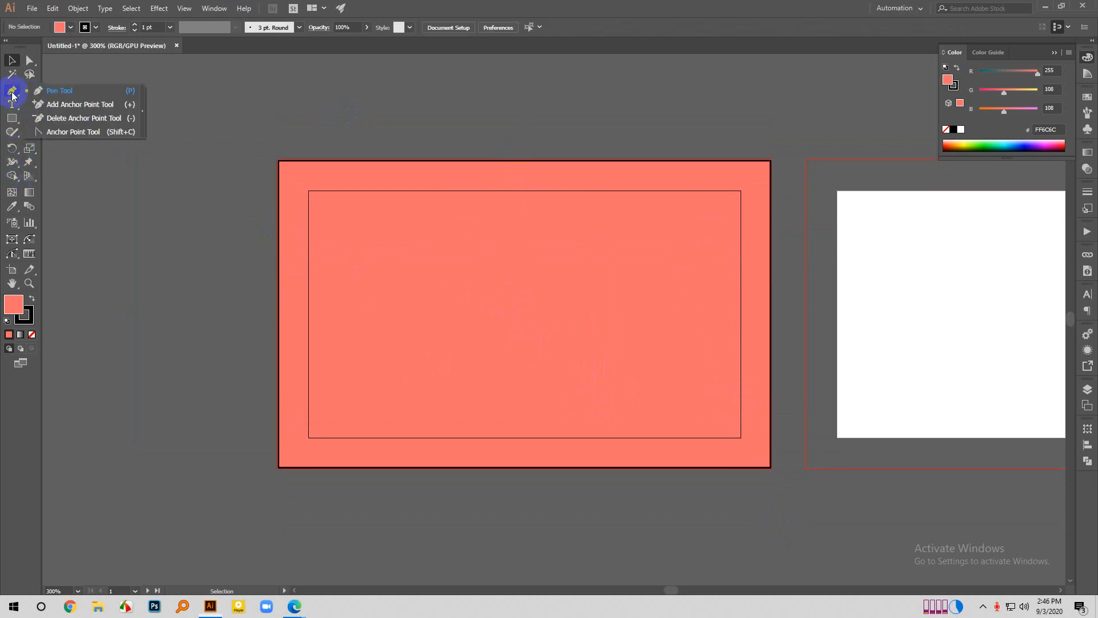
pyautogui.click(44, 92)
pyautogui.scroll(-3, 347, 482)
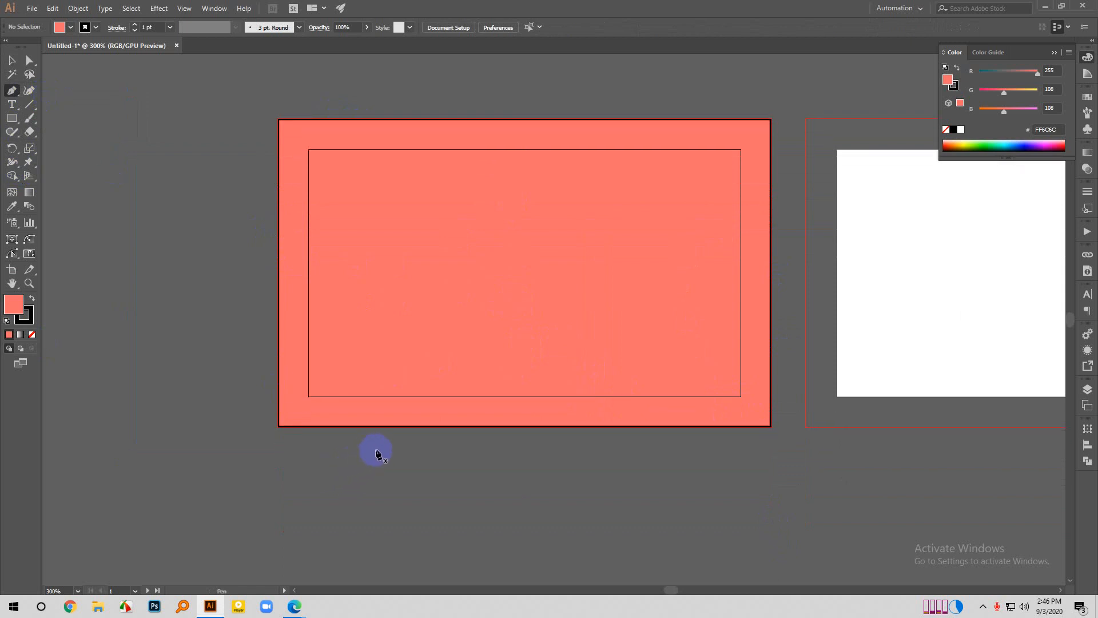
pyautogui.click(401, 426)
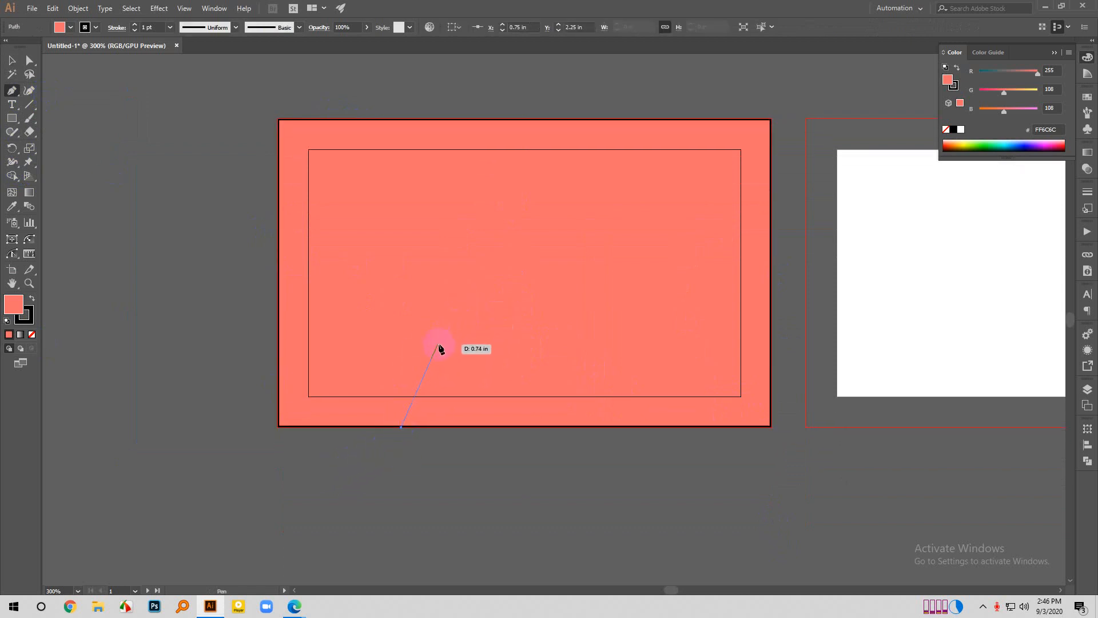
pyautogui.moveTo(438, 344); pyautogui.dragTo(459, 333)
pyautogui.click(437, 344)
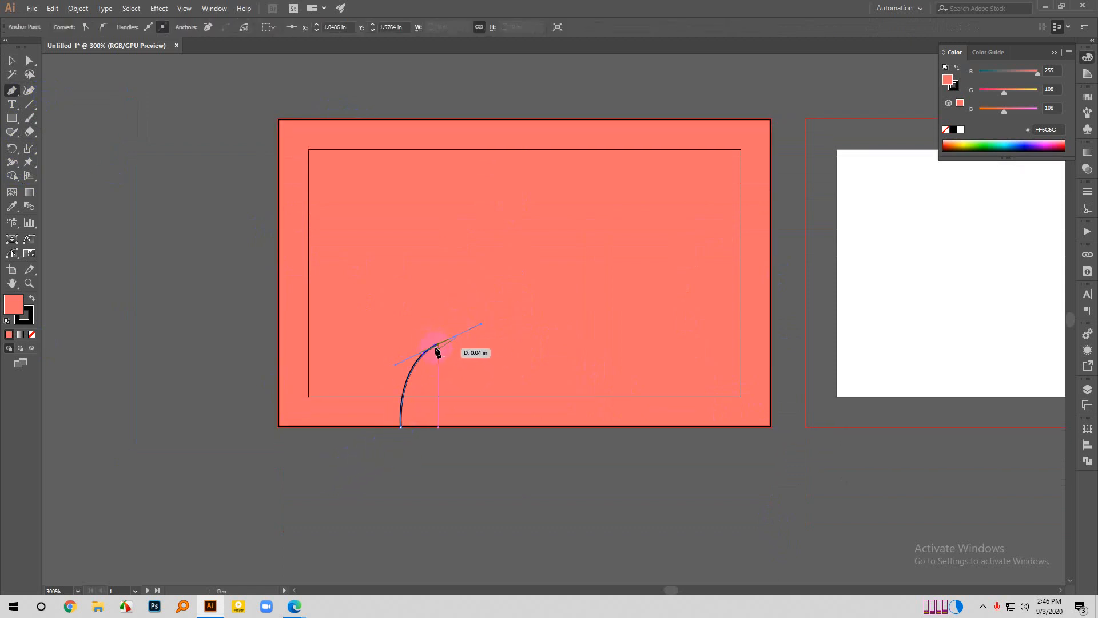
pyautogui.moveTo(277, 375)
pyautogui.mouseDown()
pyautogui.moveTo(160, 476)
pyautogui.moveTo(221, 464)
pyautogui.mouseUp()
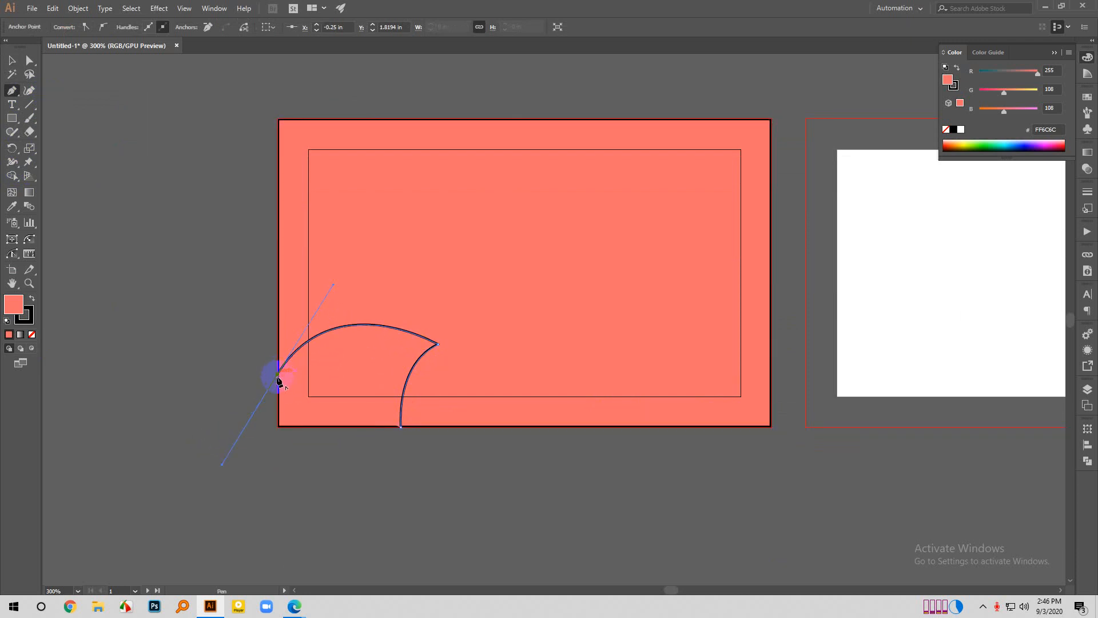
pyautogui.click(277, 428)
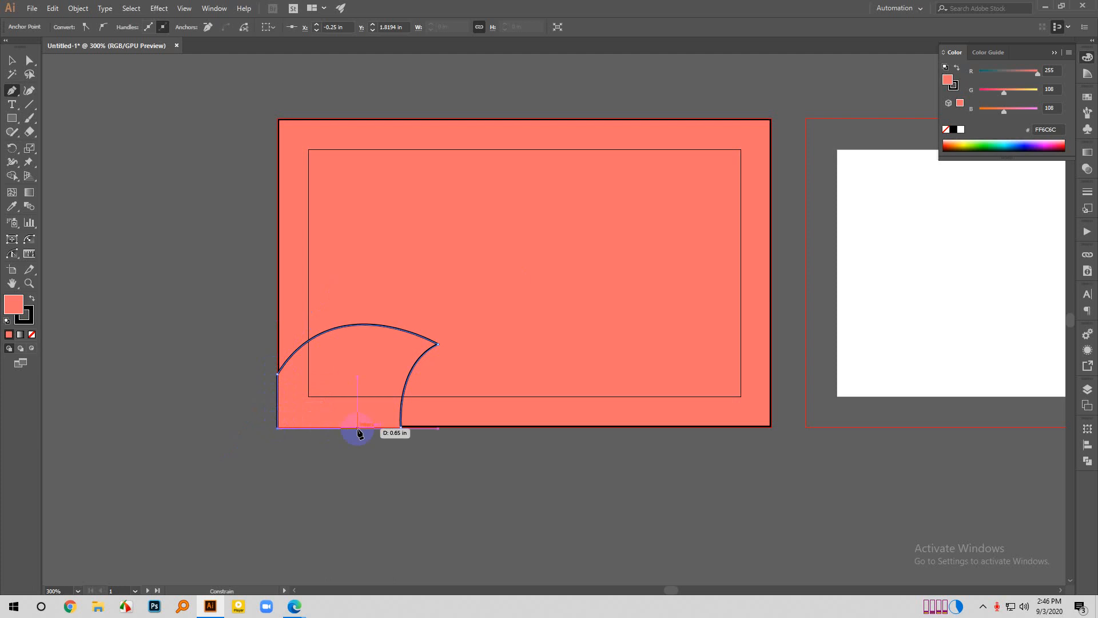
pyautogui.click(399, 429)
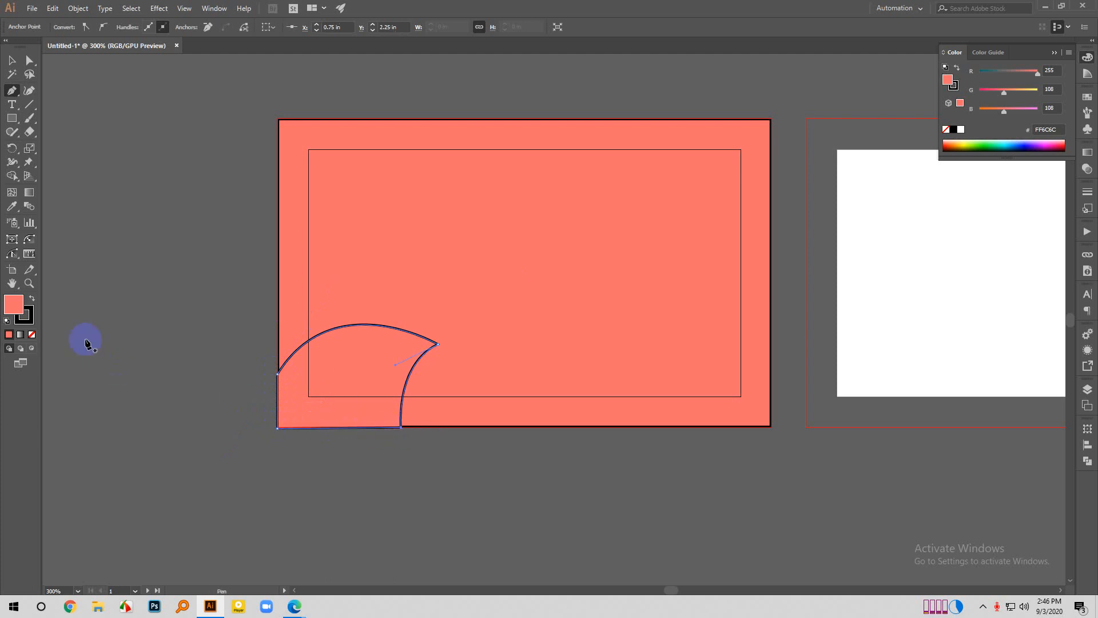
# - Fill the curved corner shape with the stronger red FF3E3E and deselect it
pyautogui.doubleClick(14, 307)
pyautogui.moveTo(658, 238)
pyautogui.mouseDown()
pyautogui.moveTo(657, 215)
pyautogui.moveTo(694, 176)
pyautogui.moveTo(655, 179)
pyautogui.mouseUp()
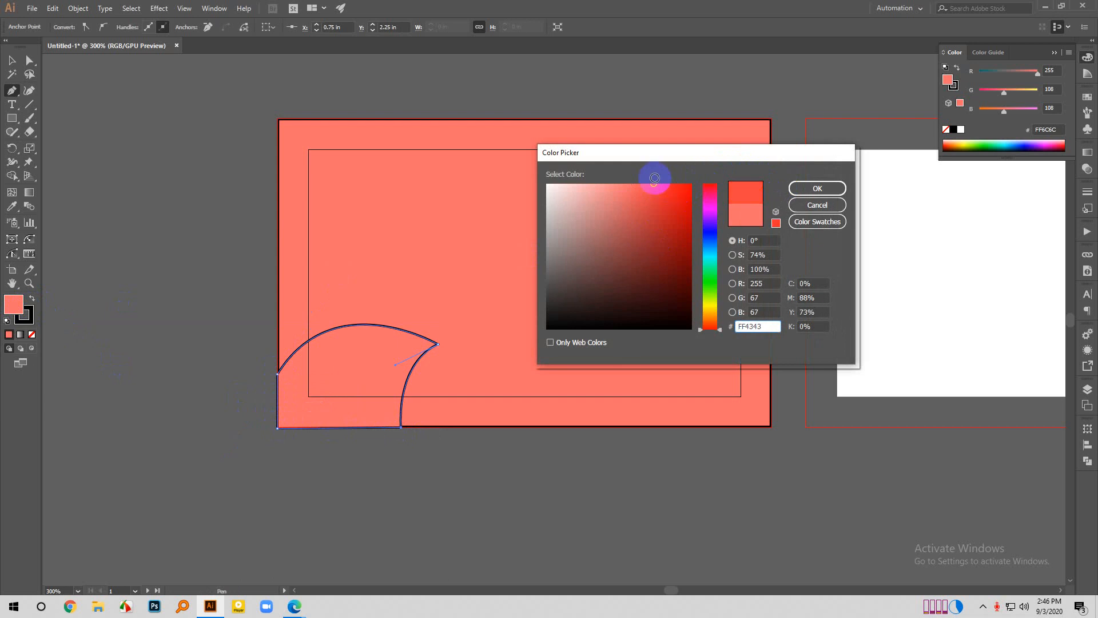
pyautogui.click(818, 188)
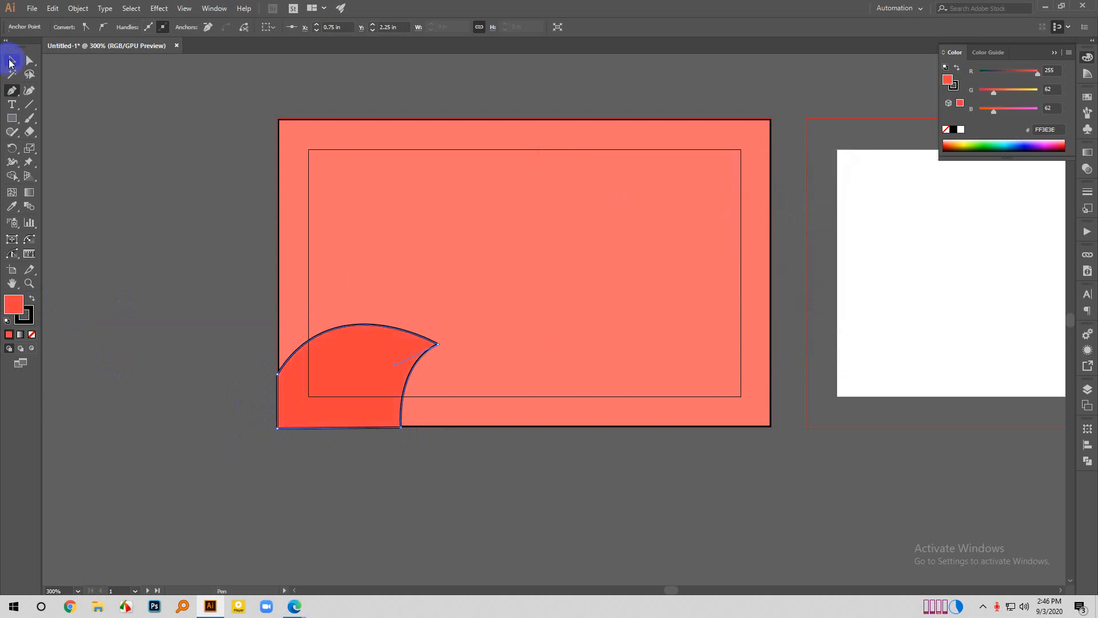
pyautogui.click(11, 60)
pyautogui.click(101, 210)
# - Remove the black strokes from the curved corner shape and the coral background rectangle
pyautogui.scroll(-1, 309, 529)
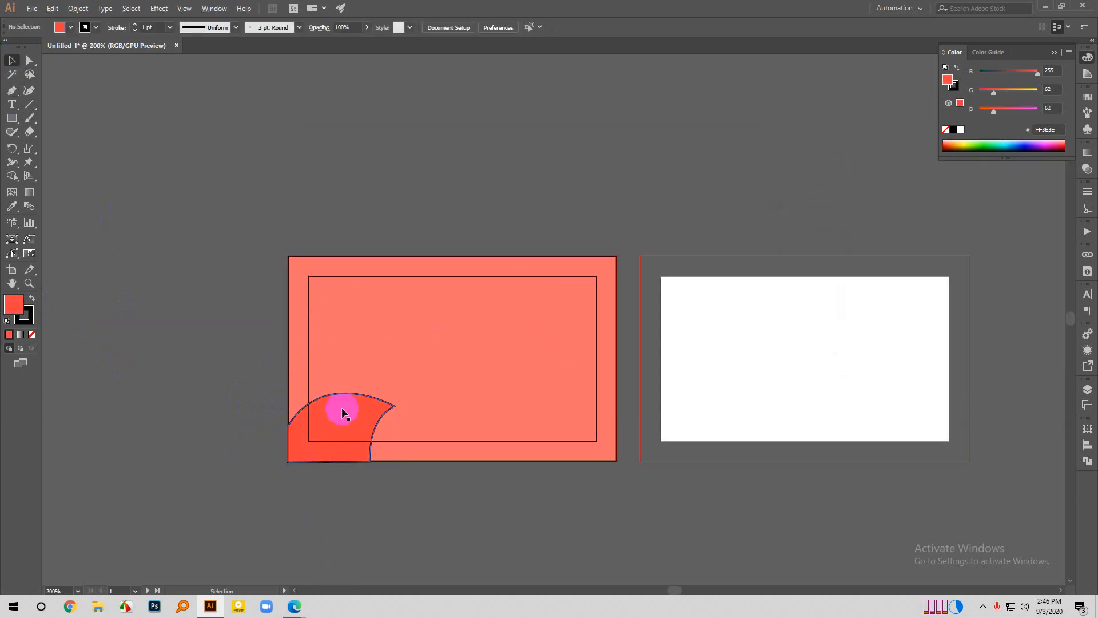
pyautogui.scroll(1, 342, 407)
pyautogui.click(335, 426)
pyautogui.click(30, 319)
pyautogui.click(32, 334)
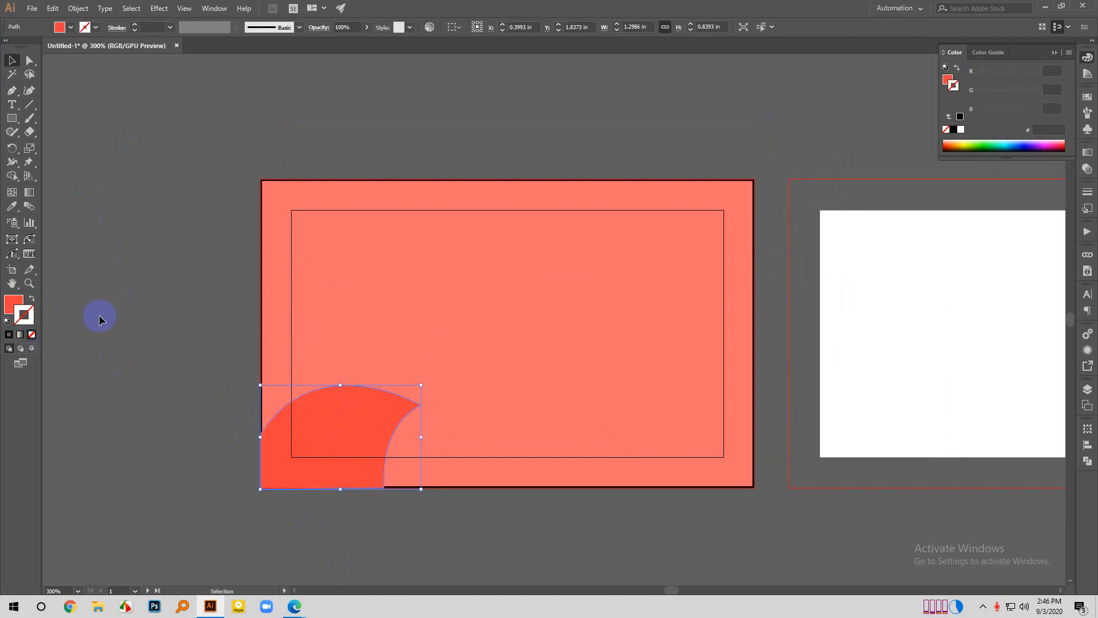
pyautogui.click(417, 307)
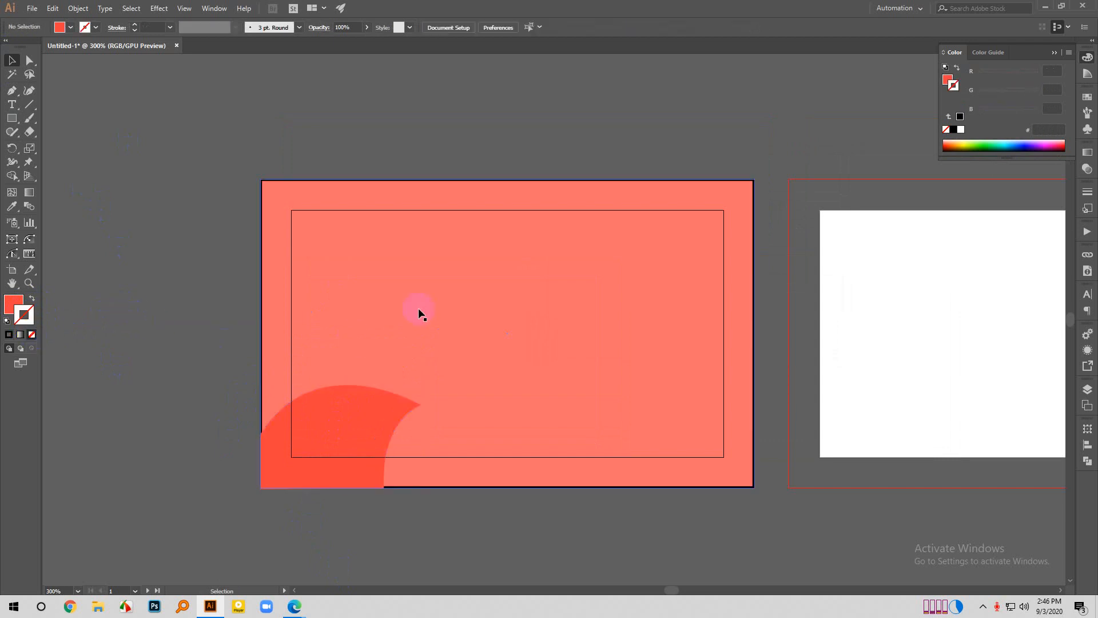
pyautogui.click(32, 334)
pyautogui.click(204, 306)
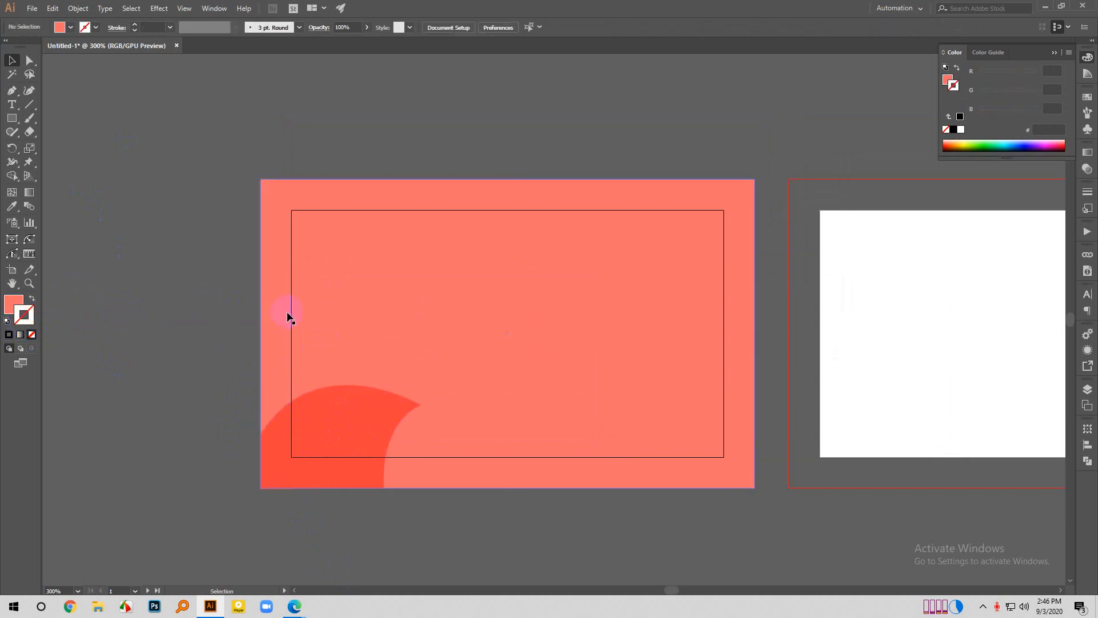
# - Draw a rectangle about 1.06 x 0.89 in at the background's upper-right corner and copy the curved shape's red fill to it
pyautogui.scroll(-1, 332, 394)
pyautogui.scroll(1, 345, 382)
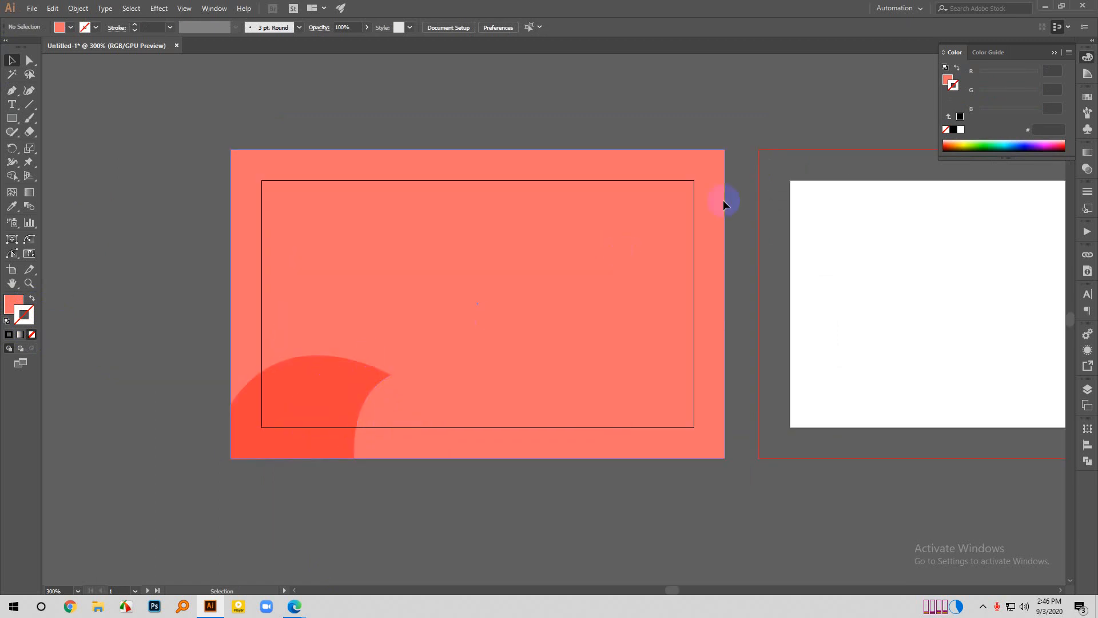
pyautogui.click(12, 118)
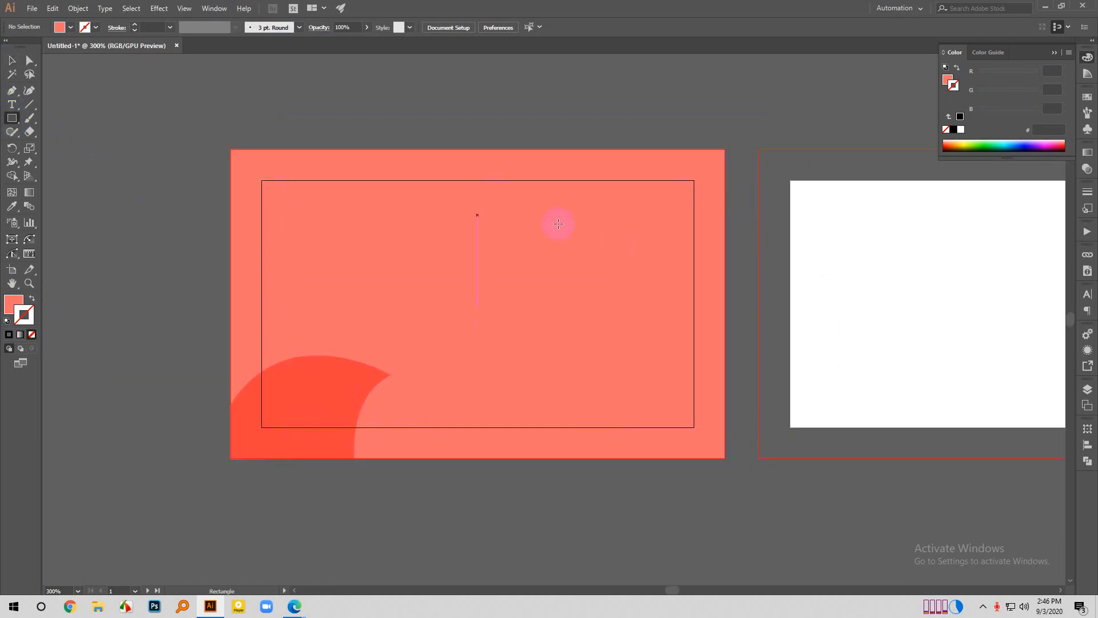
pyautogui.moveTo(595, 153); pyautogui.dragTo(724, 258)
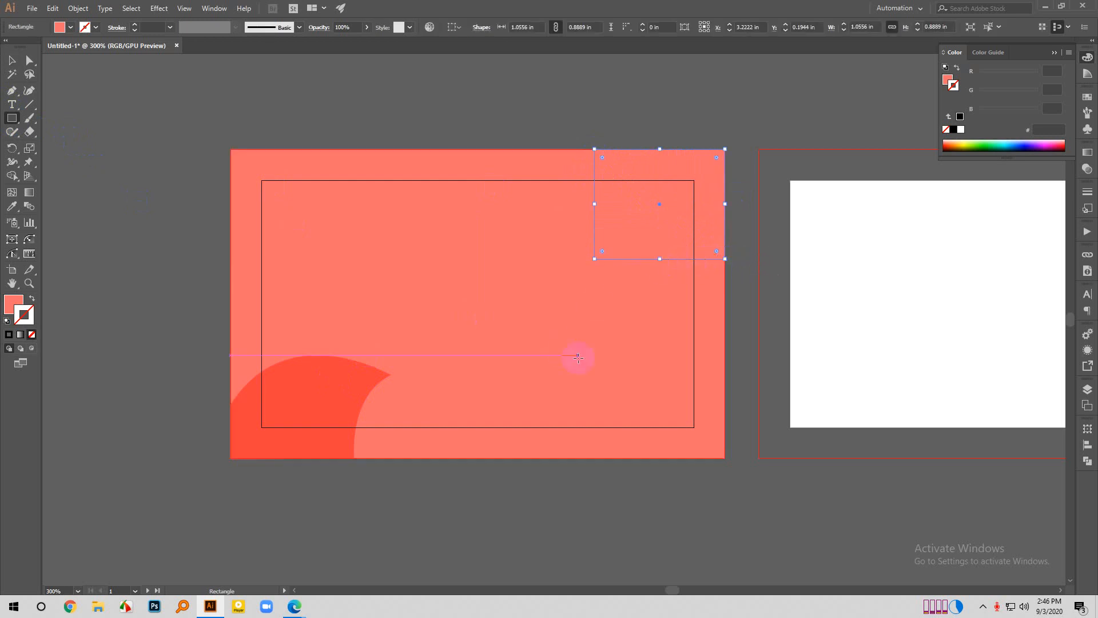
pyautogui.press('i')
pyautogui.click(309, 381)
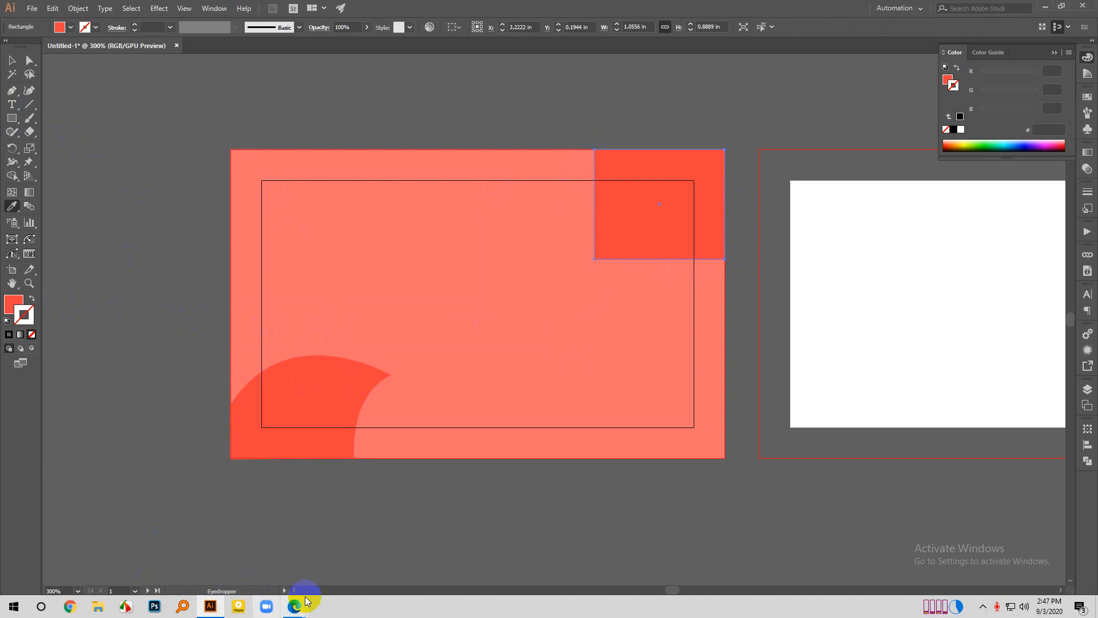
# - Switch to the Google Meet call in the browser, admit the person waiting to join and return to Illustrator
pyautogui.moveTo(307, 601)
pyautogui.click(226, 558)
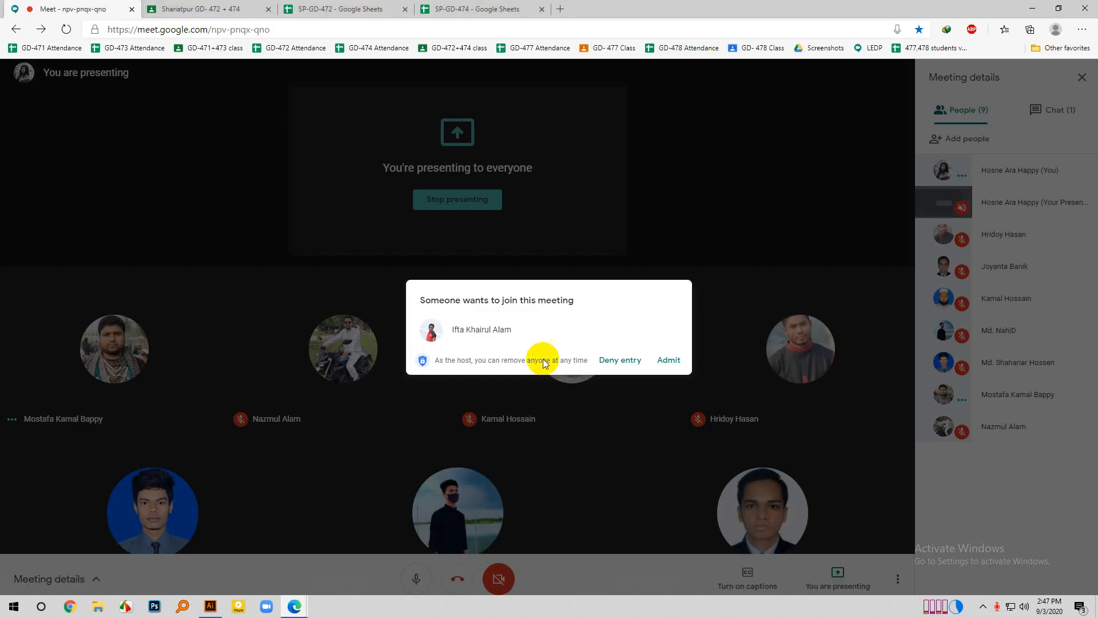
pyautogui.click(668, 360)
pyautogui.click(211, 605)
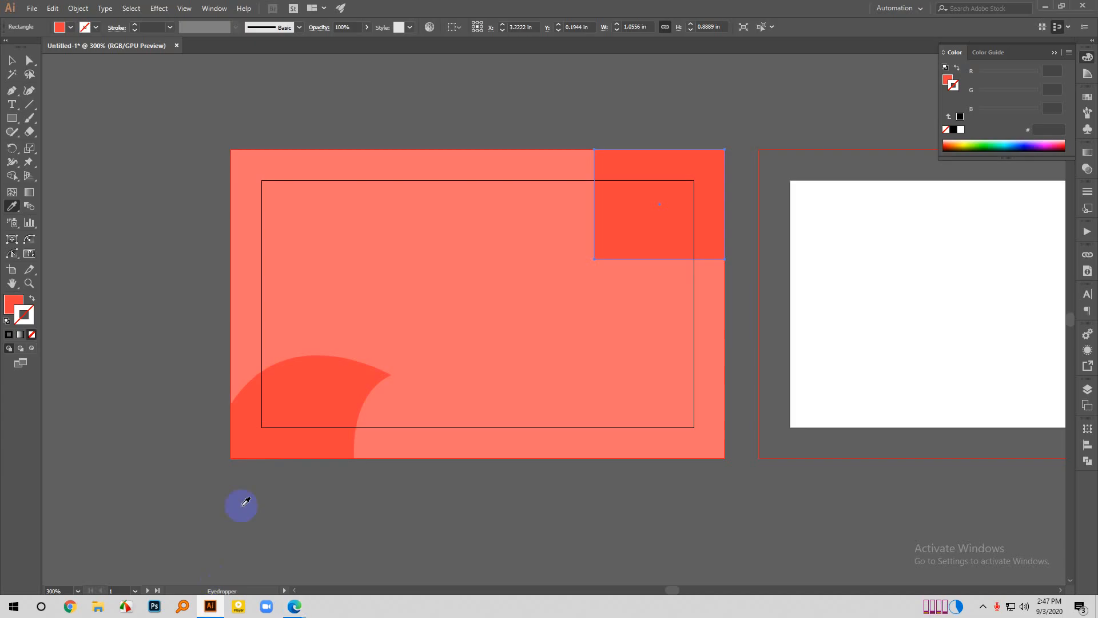
# - Round only the red rectangle's lower-left corner to a radius of 0.89 in and deselect it
pyautogui.press('a')
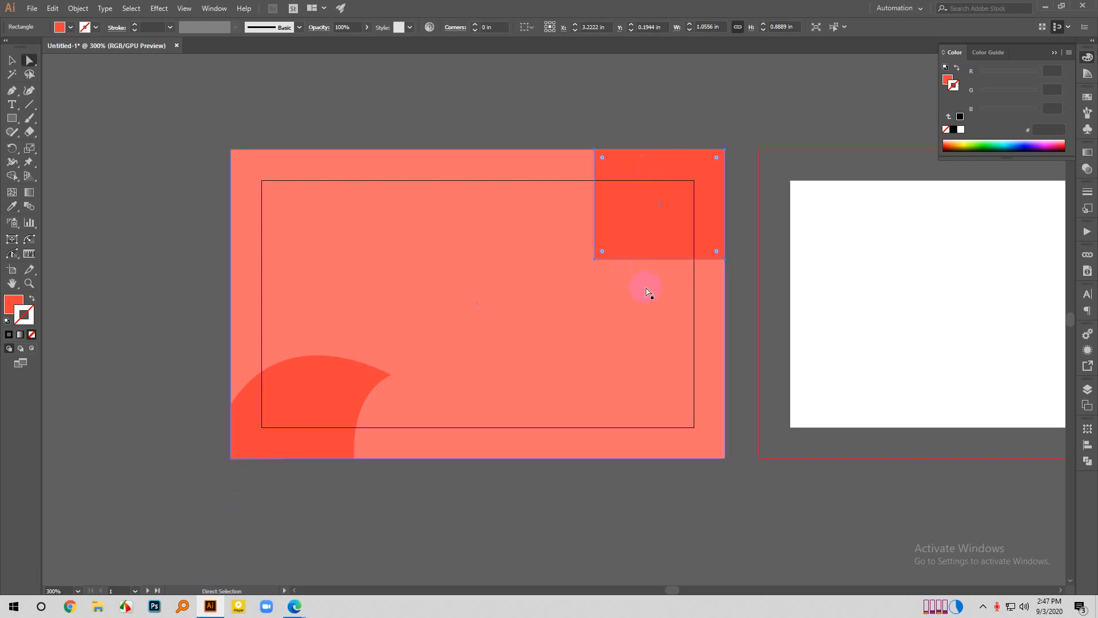
pyautogui.click(714, 135)
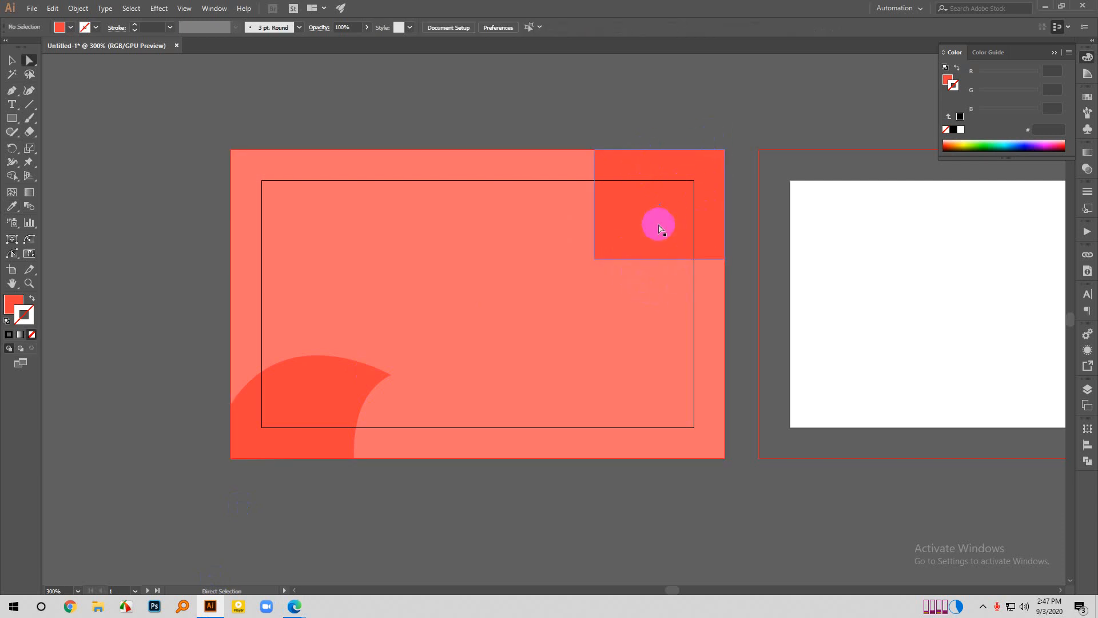
pyautogui.click(594, 258)
pyautogui.moveTo(603, 243); pyautogui.dragTo(728, 130)
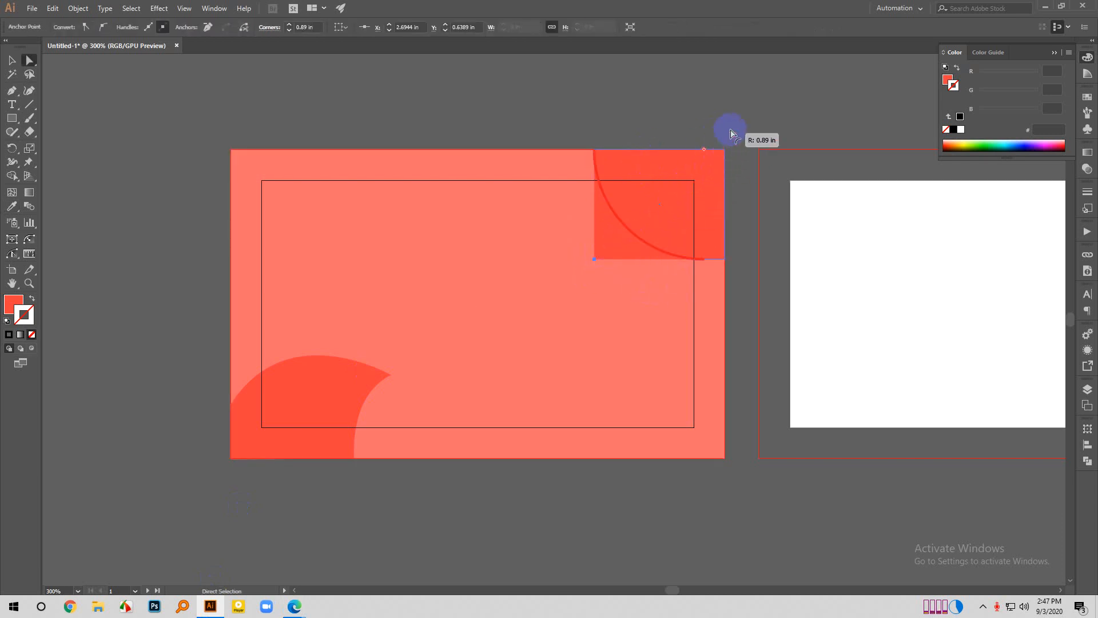
pyautogui.click(763, 113)
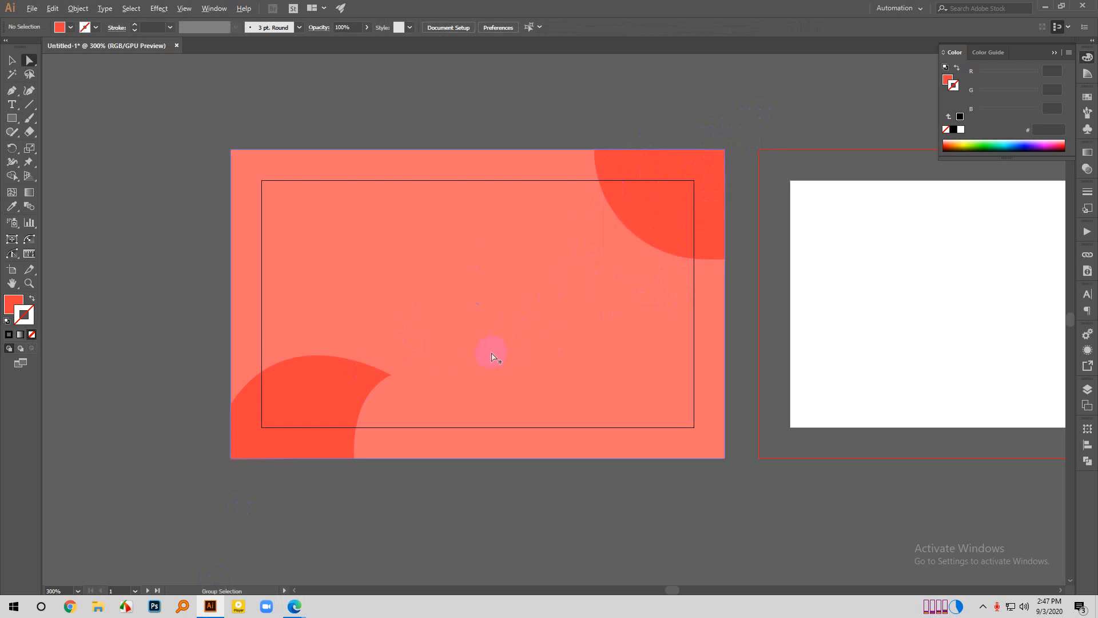
pyautogui.scroll(-1, 490, 354)
pyautogui.scroll(1, 326, 375)
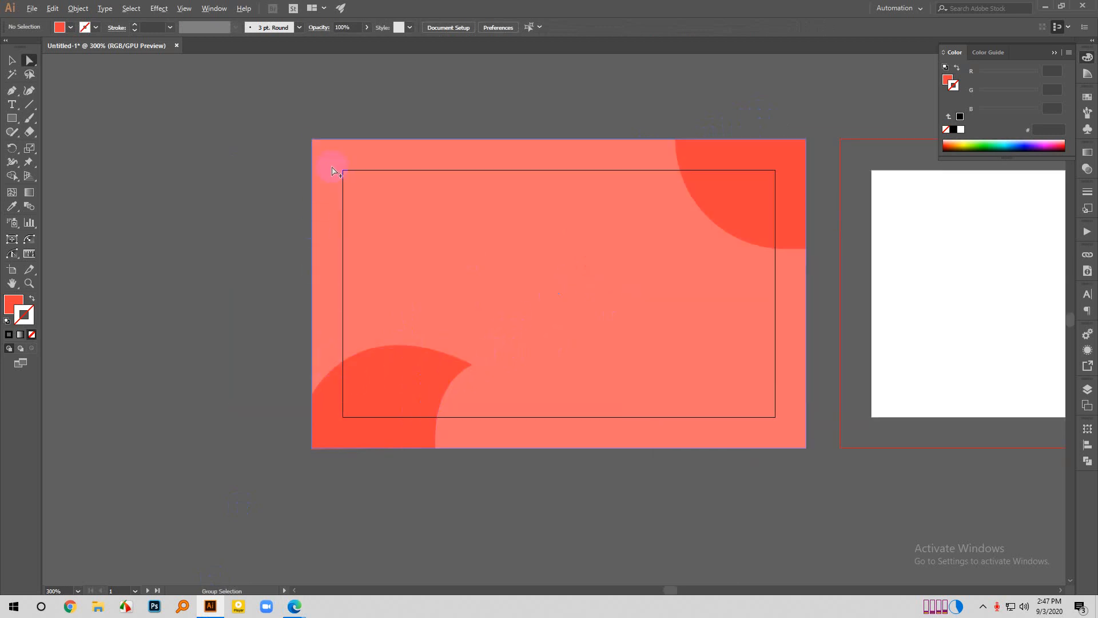
pyautogui.scroll(2, 333, 171)
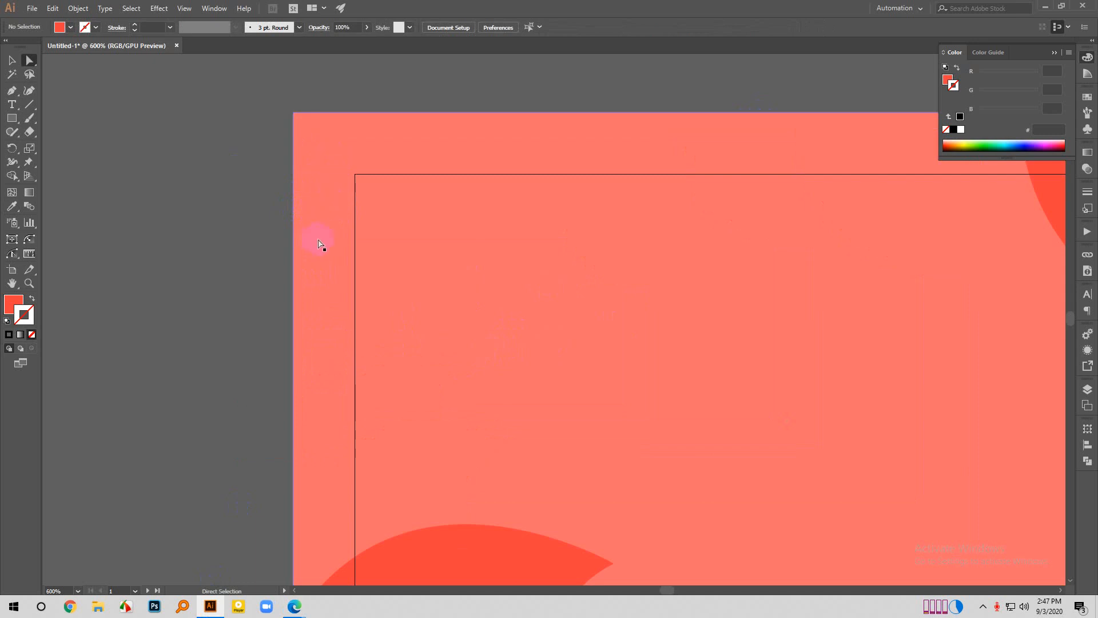
pyautogui.scroll(-1, 308, 243)
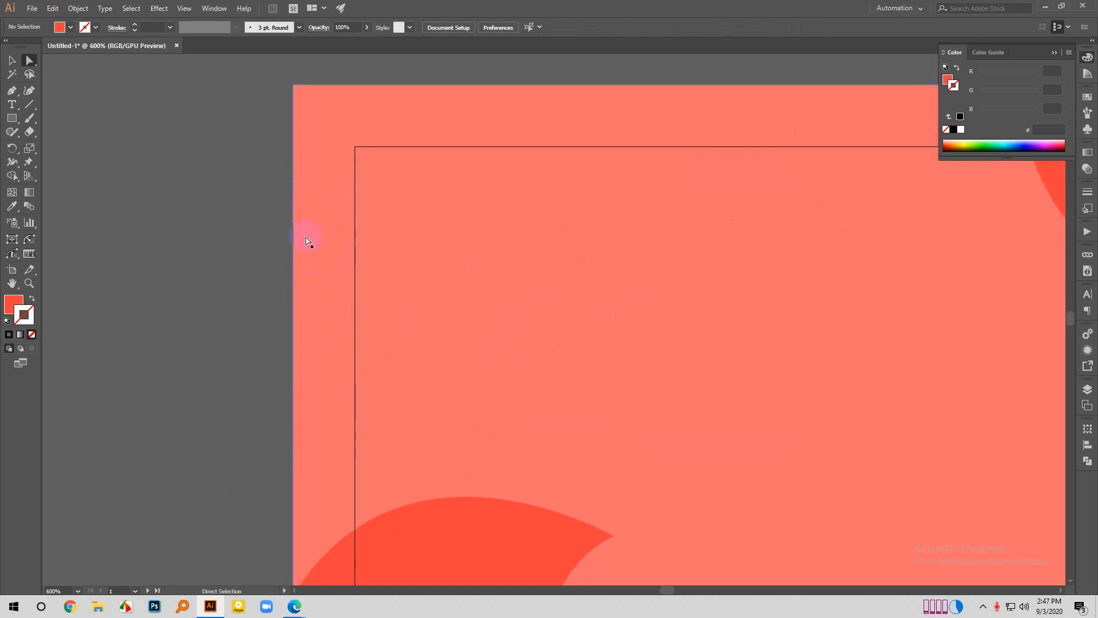
pyautogui.scroll(-2, 309, 243)
pyautogui.scroll(-1, 311, 246)
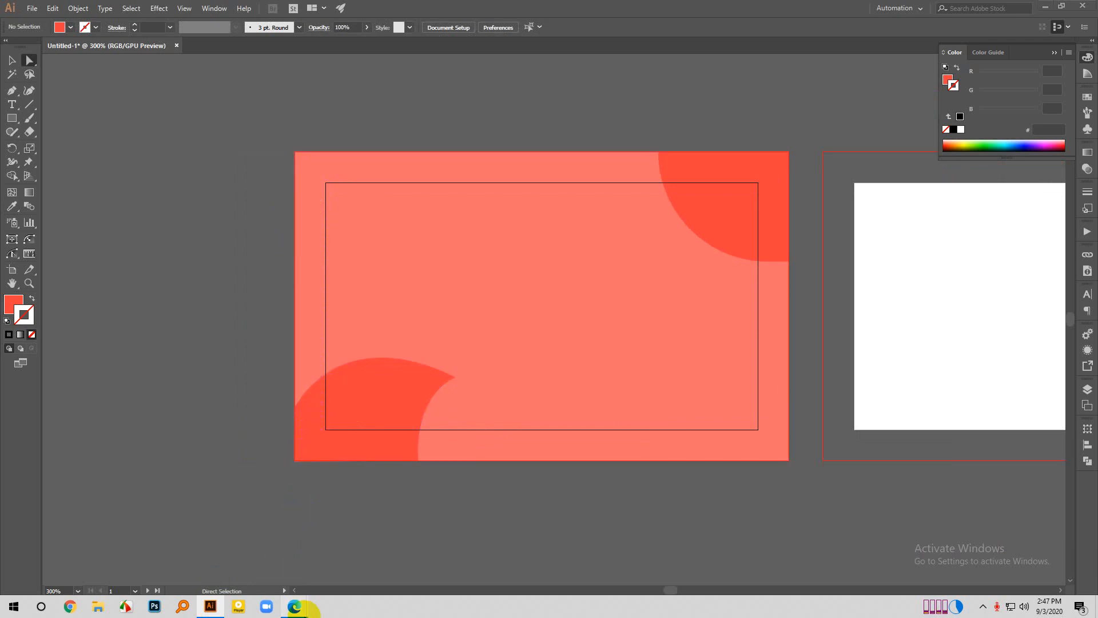
# - Switch to the Google Meet call, admit the next person waiting to join and return to Illustrator
pyautogui.moveTo(294, 606)
pyautogui.click(252, 565)
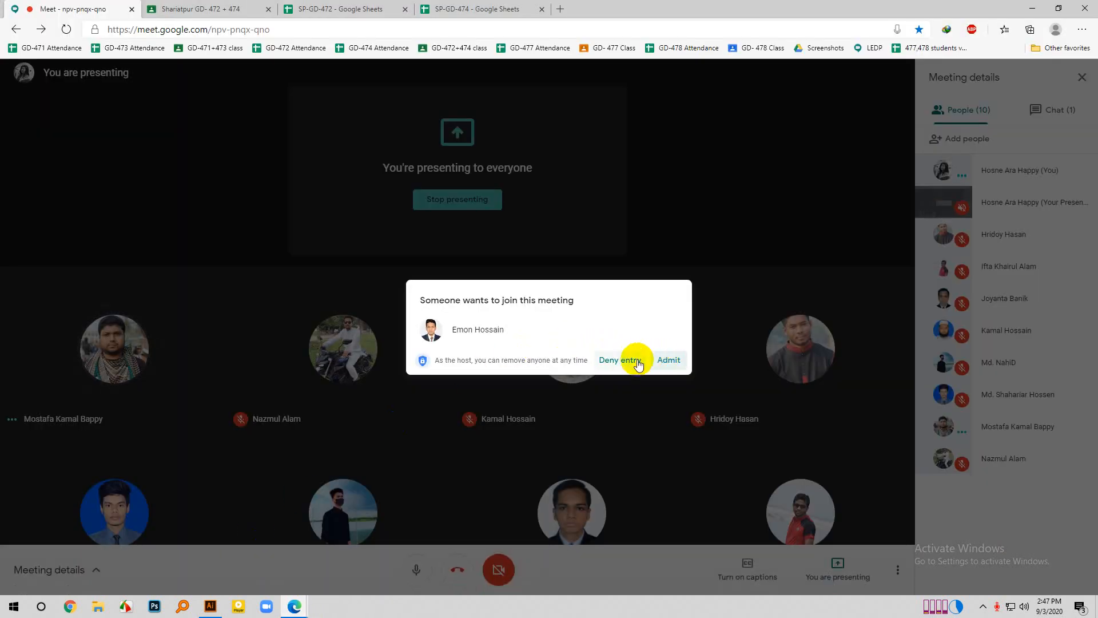
pyautogui.click(669, 360)
pyautogui.click(210, 605)
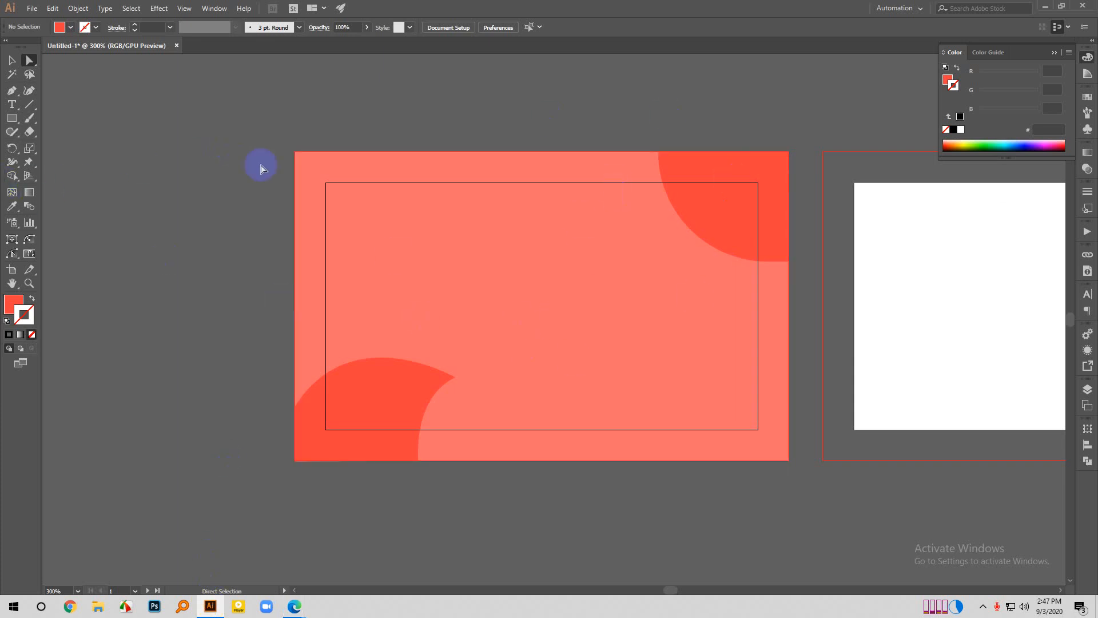
# - Add an area text box about 1.68 x 1.48 in with placeholder text on the card's right half, and set the text to 9 pt
pyautogui.scroll(-1, 646, 263)
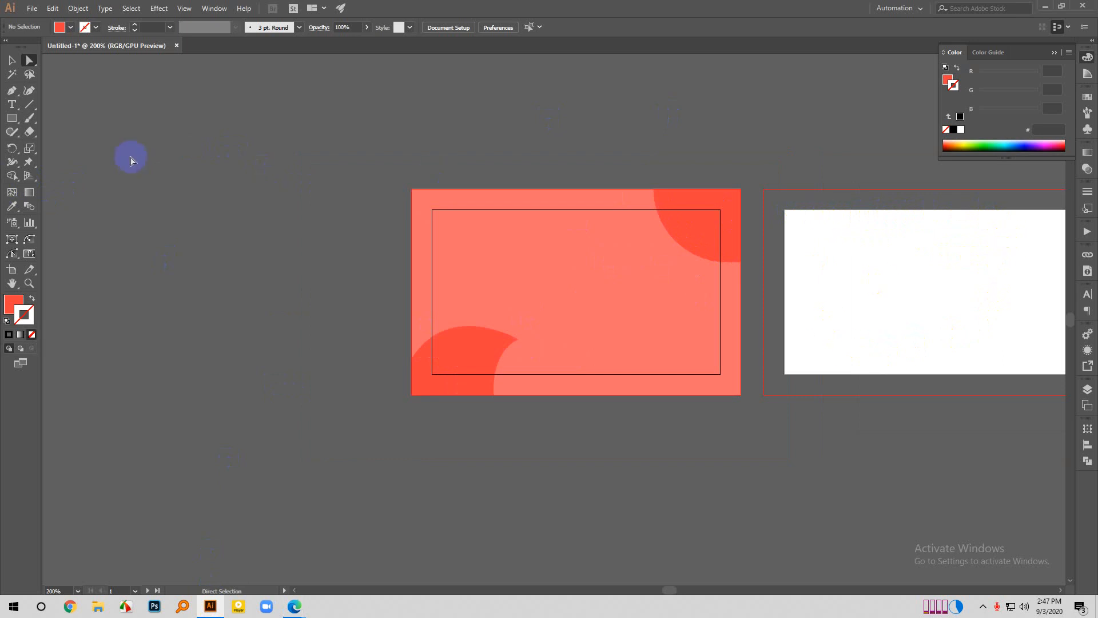
pyautogui.scroll(1, 618, 257)
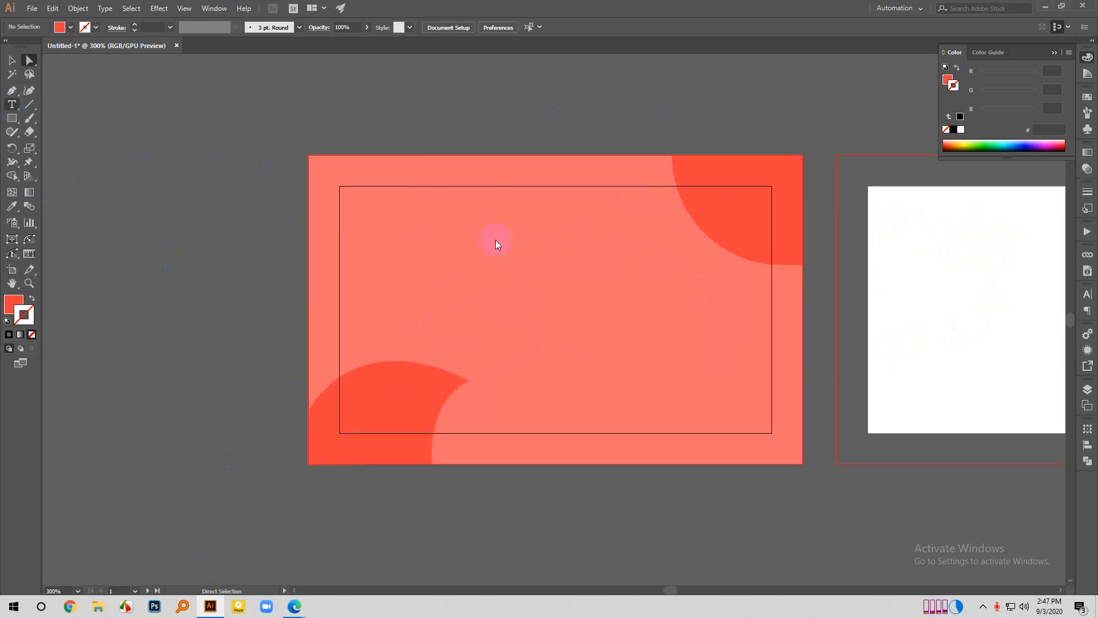
pyautogui.press('t')
pyautogui.moveTo(552, 234); pyautogui.dragTo(758, 416)
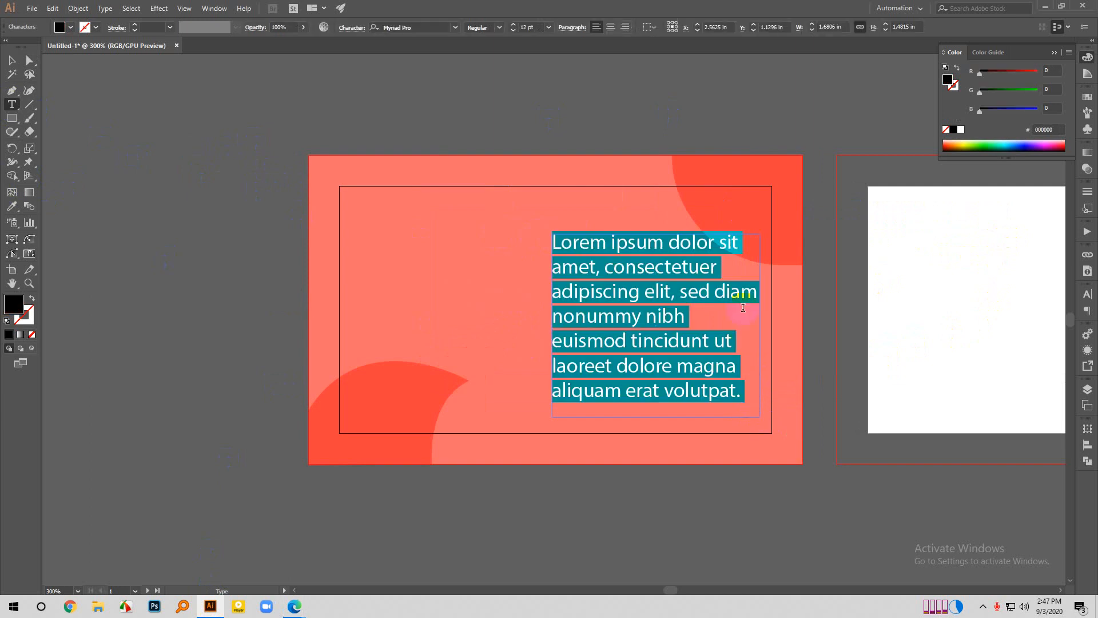
pyautogui.click(548, 27)
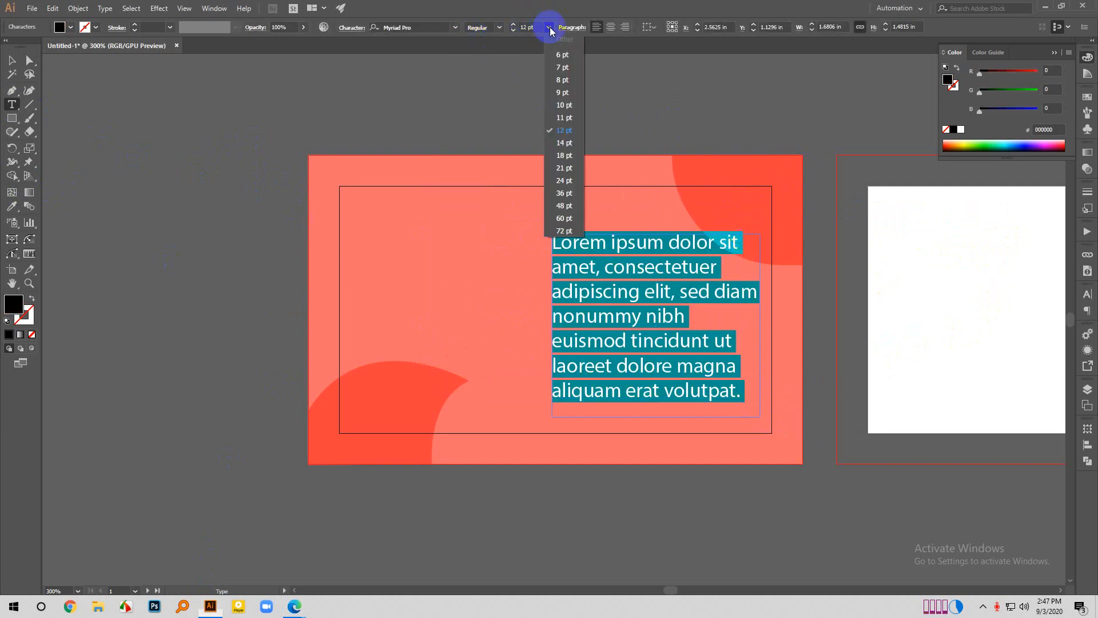
pyautogui.click(562, 94)
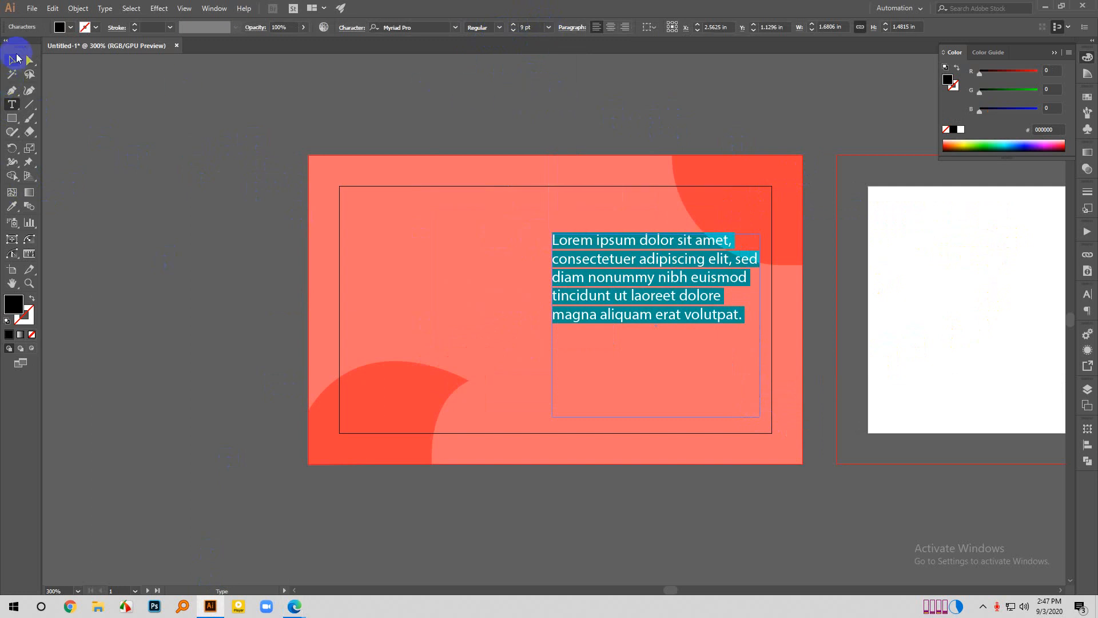
# - Move the placeholder paragraph slightly down and left on the card, and fit its frame's height to the text
pyautogui.click(13, 59)
pyautogui.click(320, 238)
pyautogui.moveTo(659, 309)
pyautogui.mouseDown()
pyautogui.moveTo(656, 352)
pyautogui.moveTo(654, 323)
pyautogui.mouseUp()
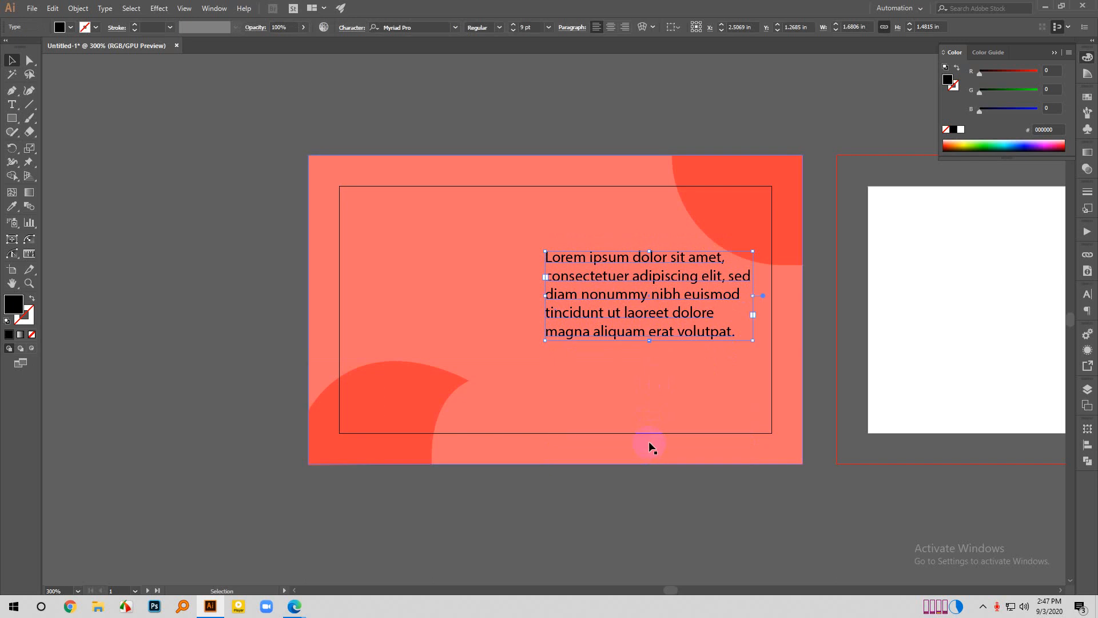
# - Reposition the placeholder paragraph lower on the card's right half, centred at about X 2.48 in, Y 1.22 in
pyautogui.doubleClick(649, 444)
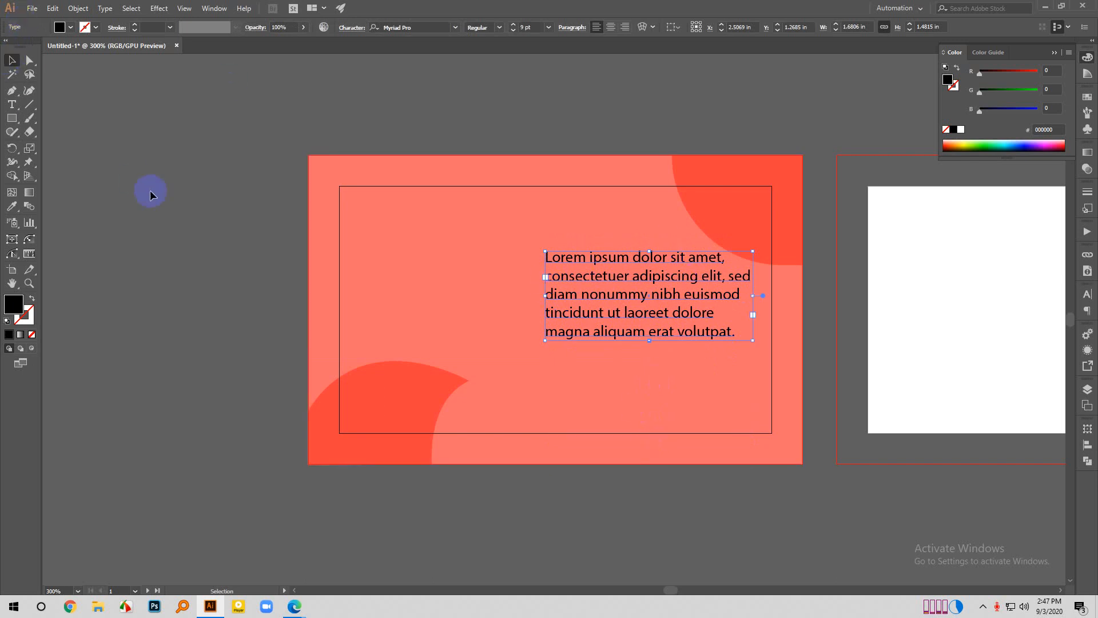
pyautogui.moveTo(652, 322); pyautogui.dragTo(651, 354)
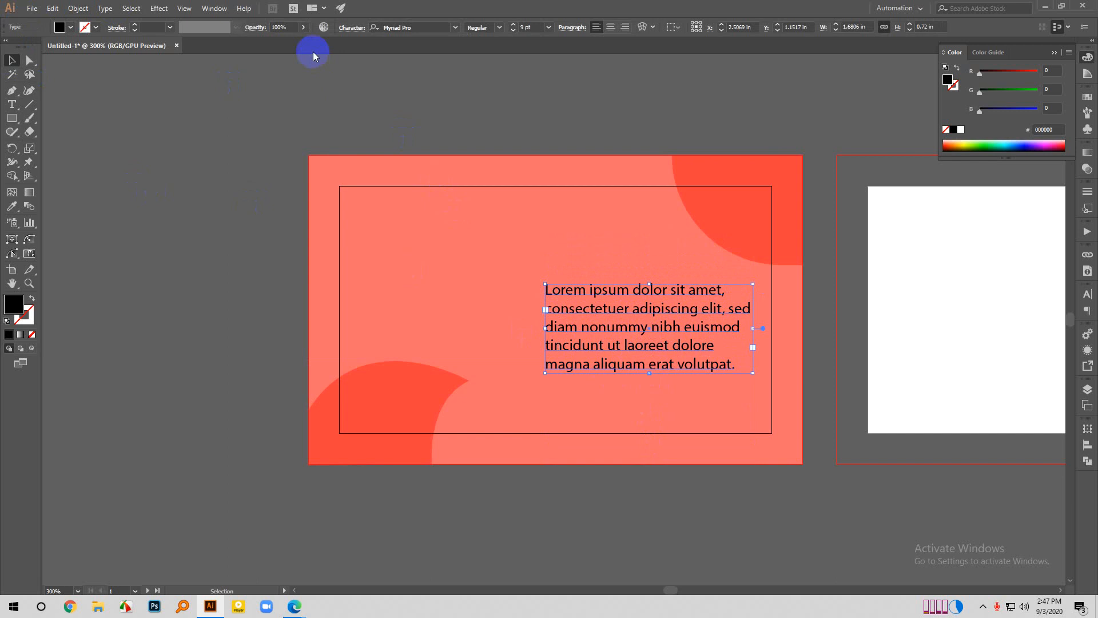
pyautogui.click(318, 103)
pyautogui.scroll(-1, 296, 396)
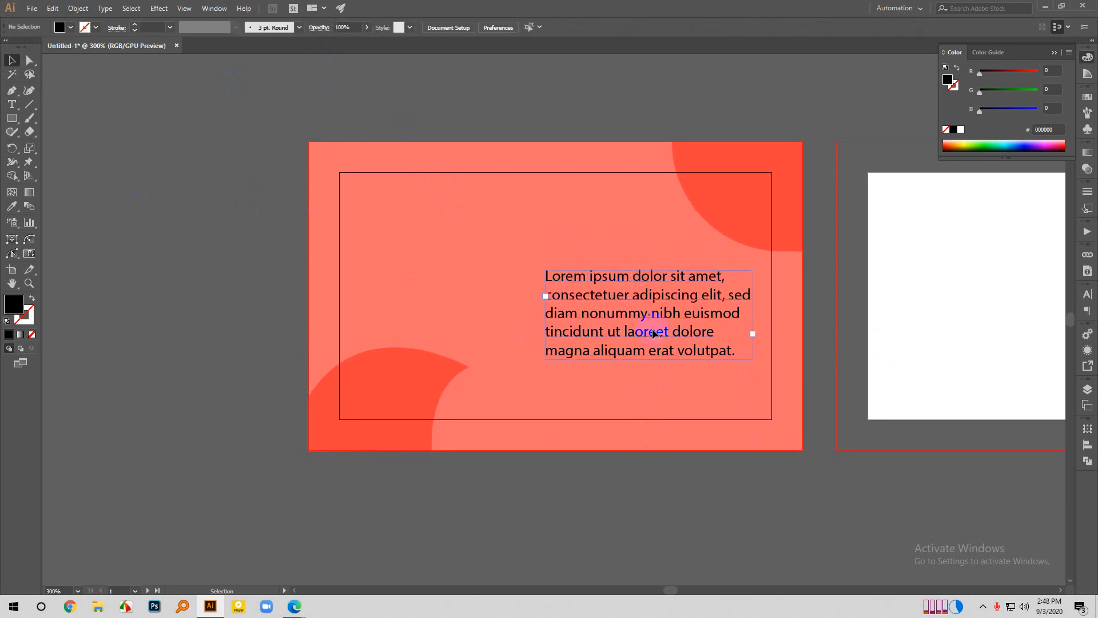
pyautogui.moveTo(642, 333)
pyautogui.mouseDown()
pyautogui.moveTo(709, 348)
pyautogui.moveTo(638, 342)
pyautogui.mouseUp()
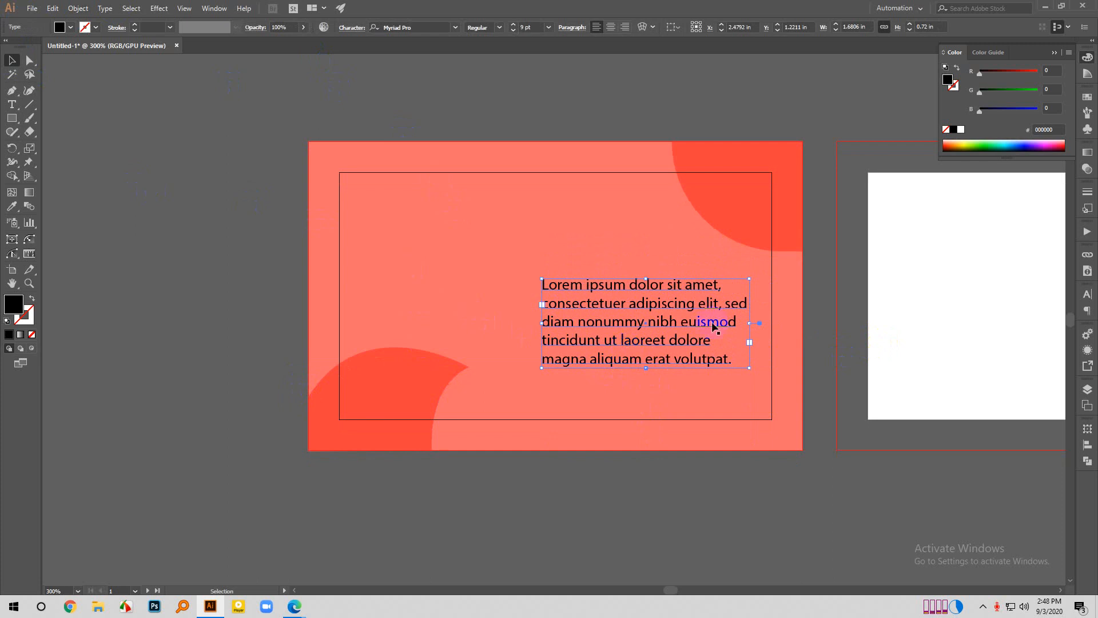
# - Draw a closed black triangle about 0.39 x 0.28 in with the Pen tool below the paragraph, its base on the inner frame's lower edge
pyautogui.scroll(-1, 423, 349)
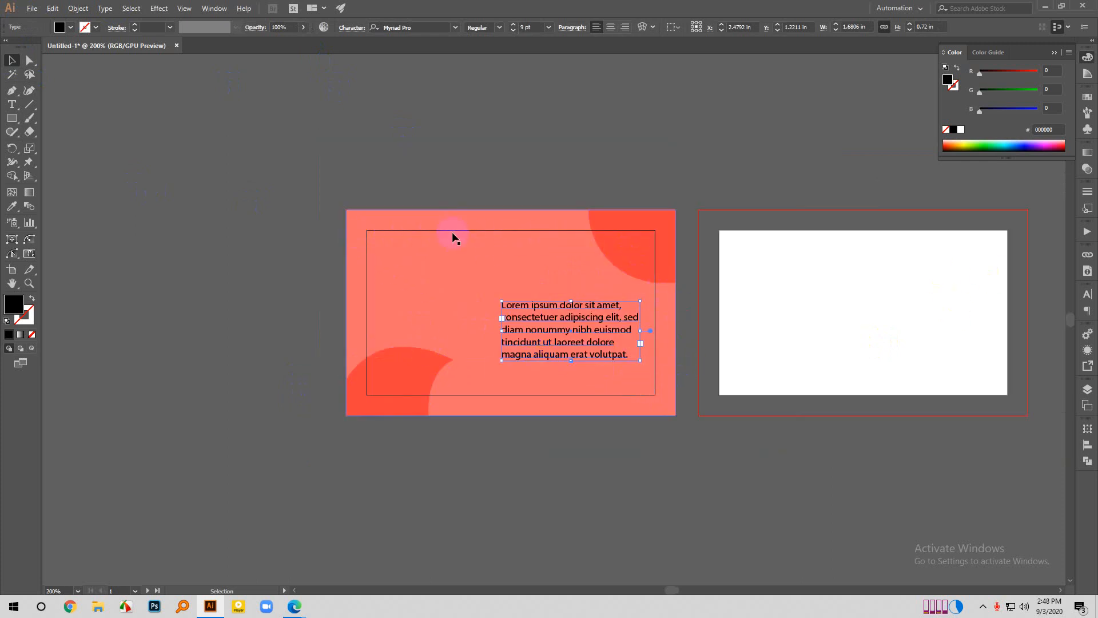
pyautogui.scroll(2, 454, 216)
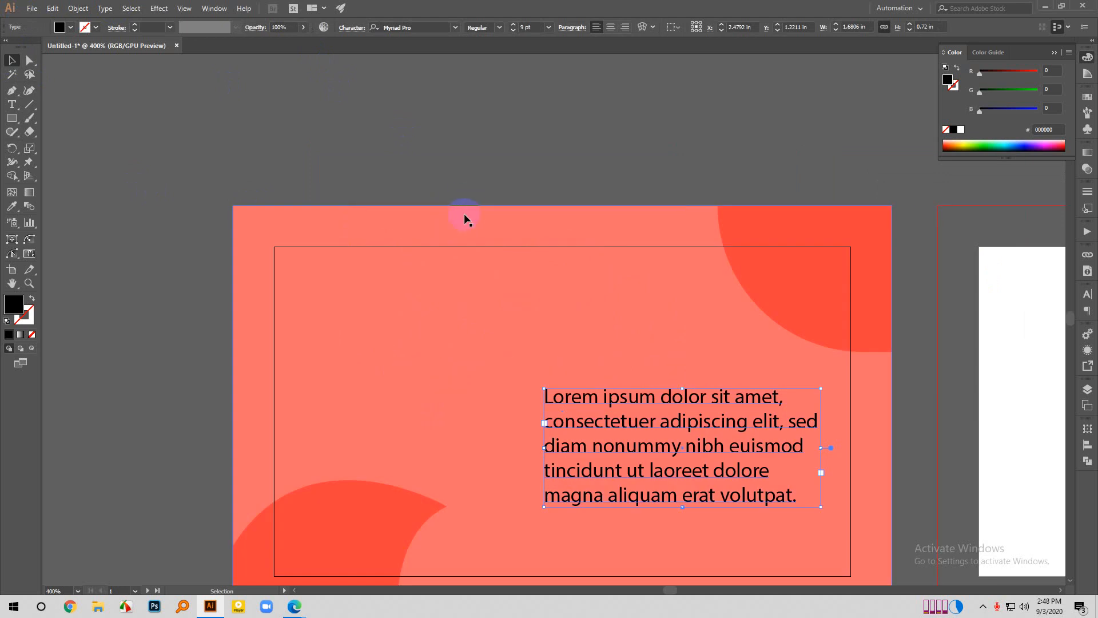
pyautogui.scroll(-3, 345, 290)
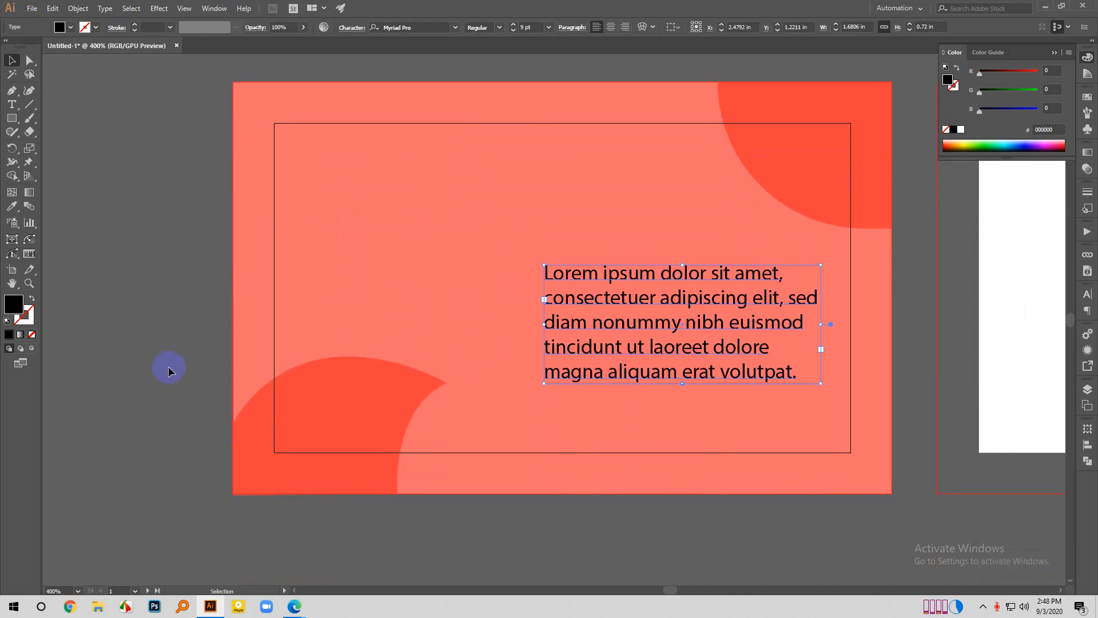
pyautogui.scroll(-1, 170, 364)
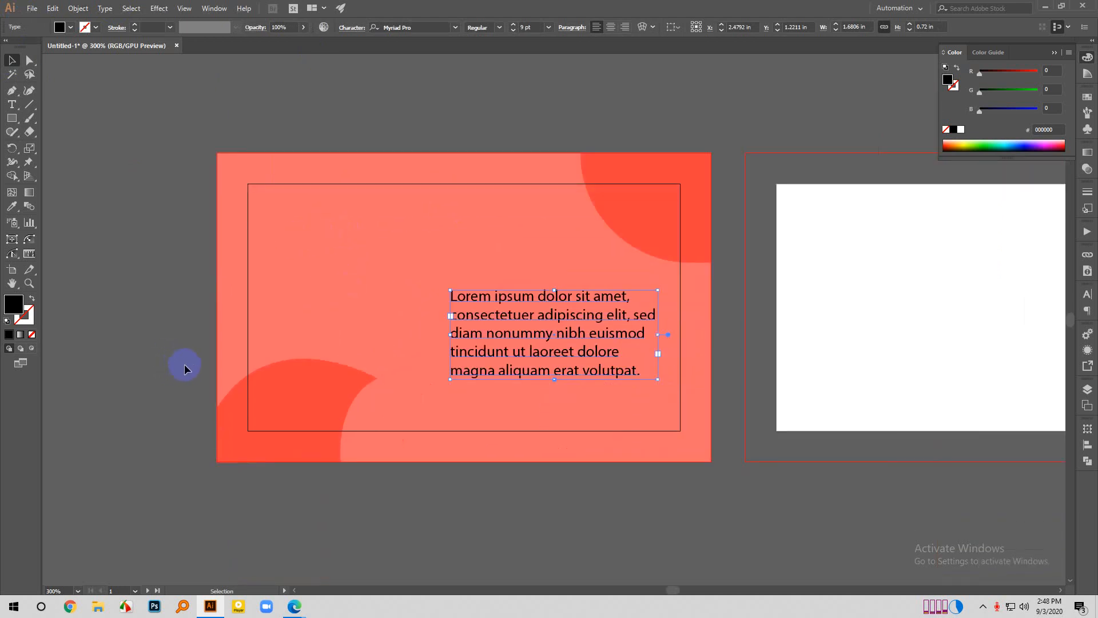
pyautogui.click(11, 90)
pyautogui.scroll(2, 460, 452)
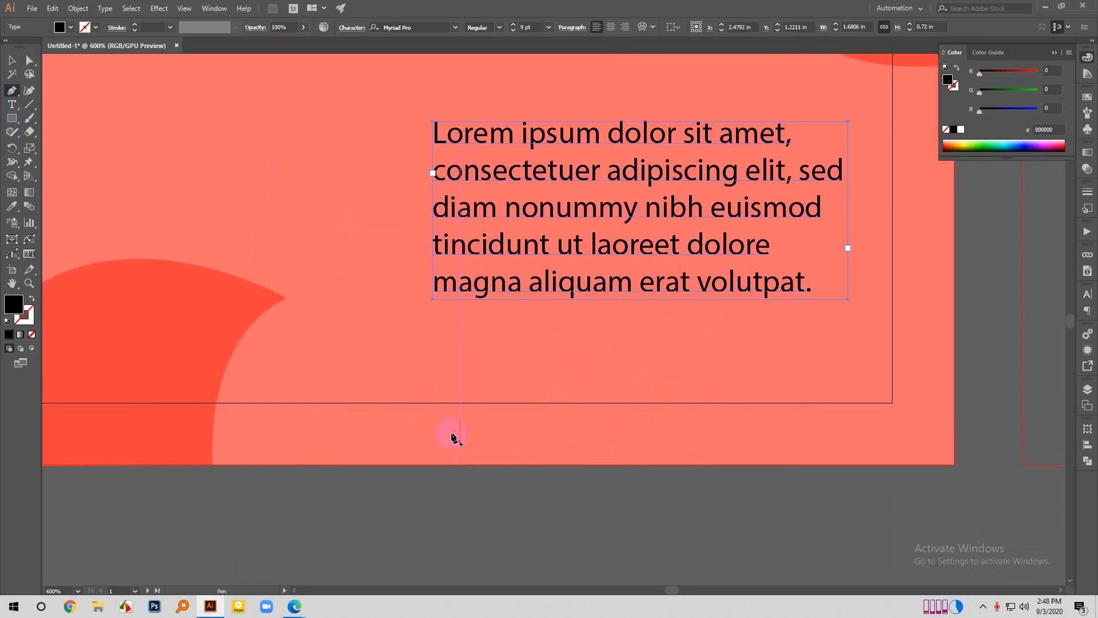
pyautogui.click(429, 402)
pyautogui.click(481, 333)
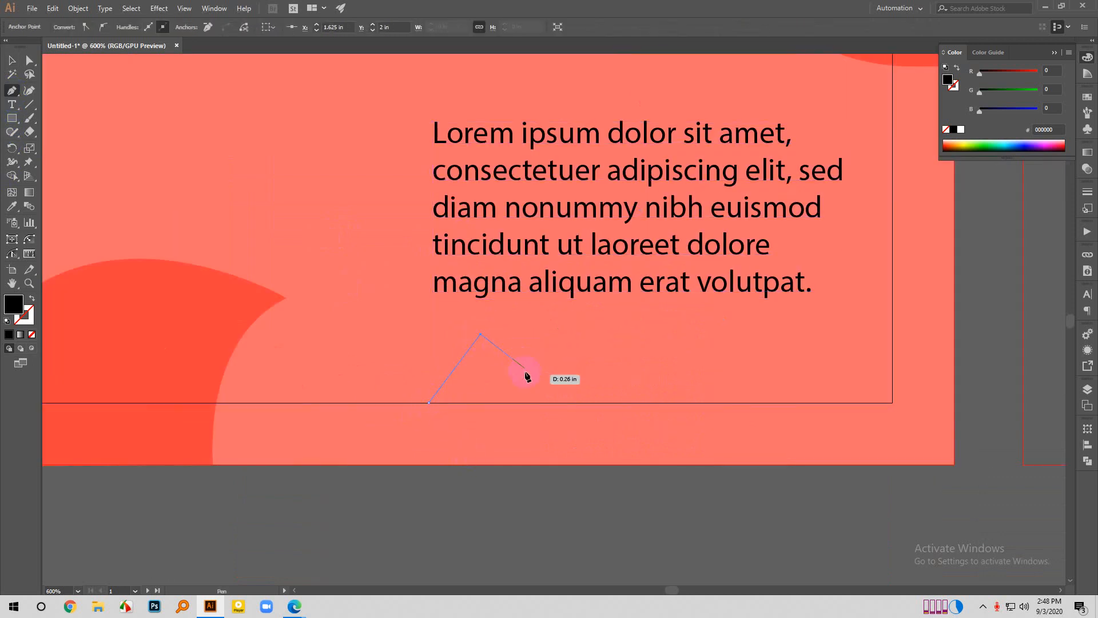
pyautogui.click(525, 403)
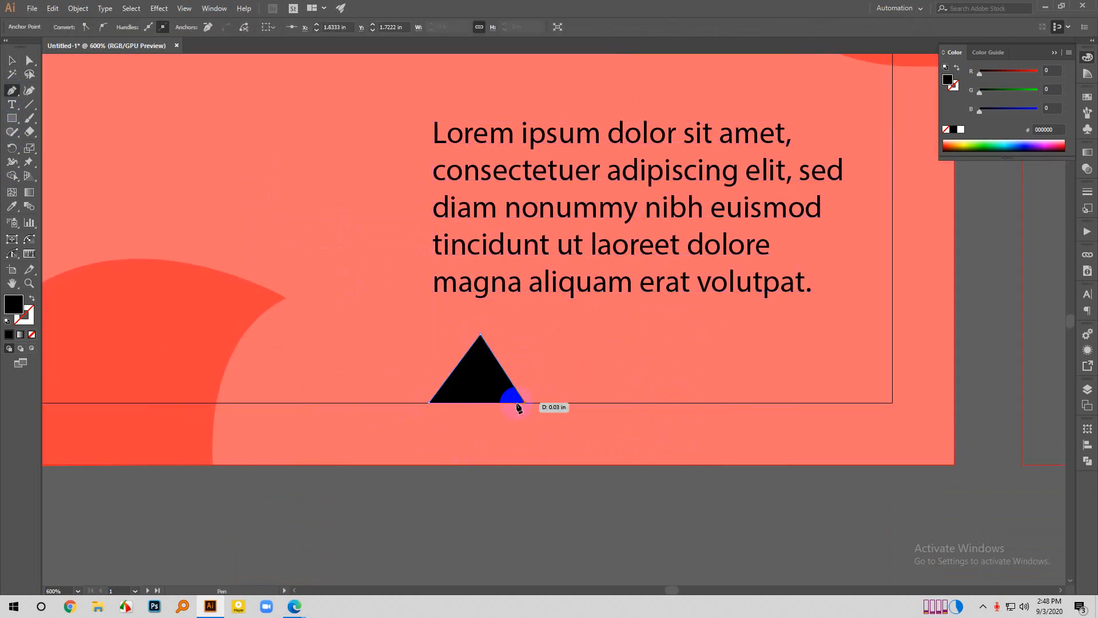
pyautogui.click(429, 403)
# - Delete the black triangle below the paragraph and leave nothing selected
pyautogui.scroll(-1, 503, 398)
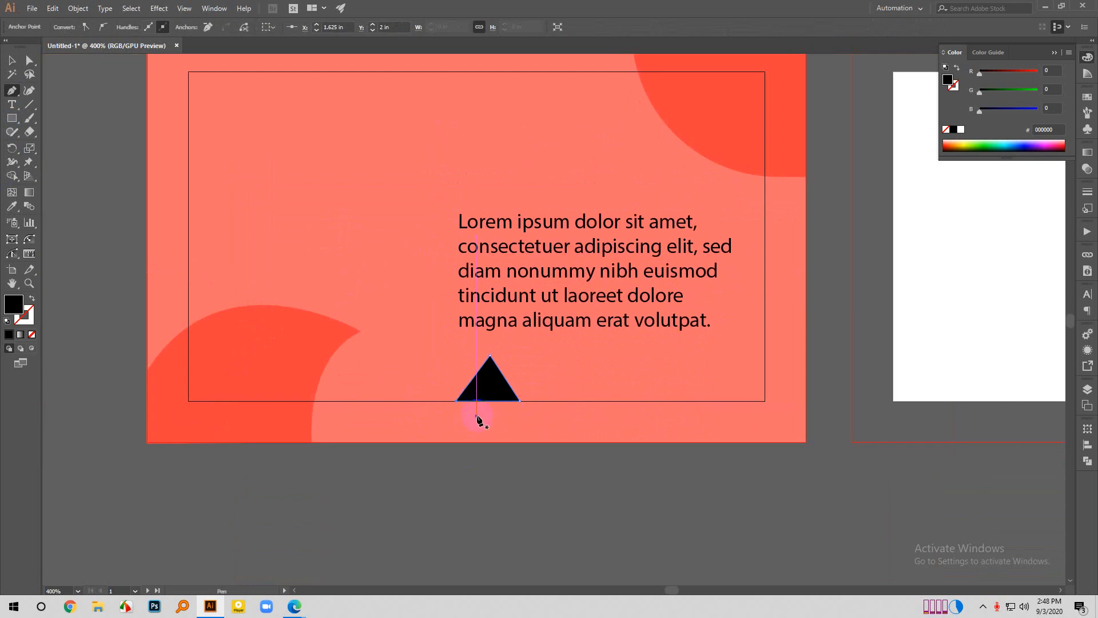
pyautogui.click(11, 60)
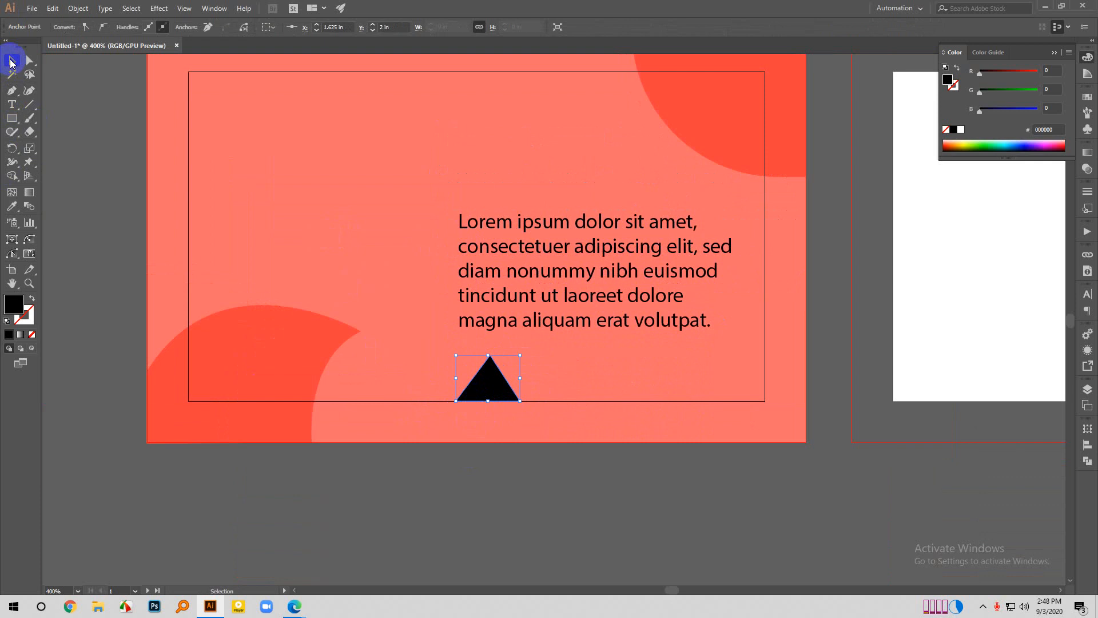
pyautogui.scroll(-1, 572, 383)
pyautogui.click(518, 396)
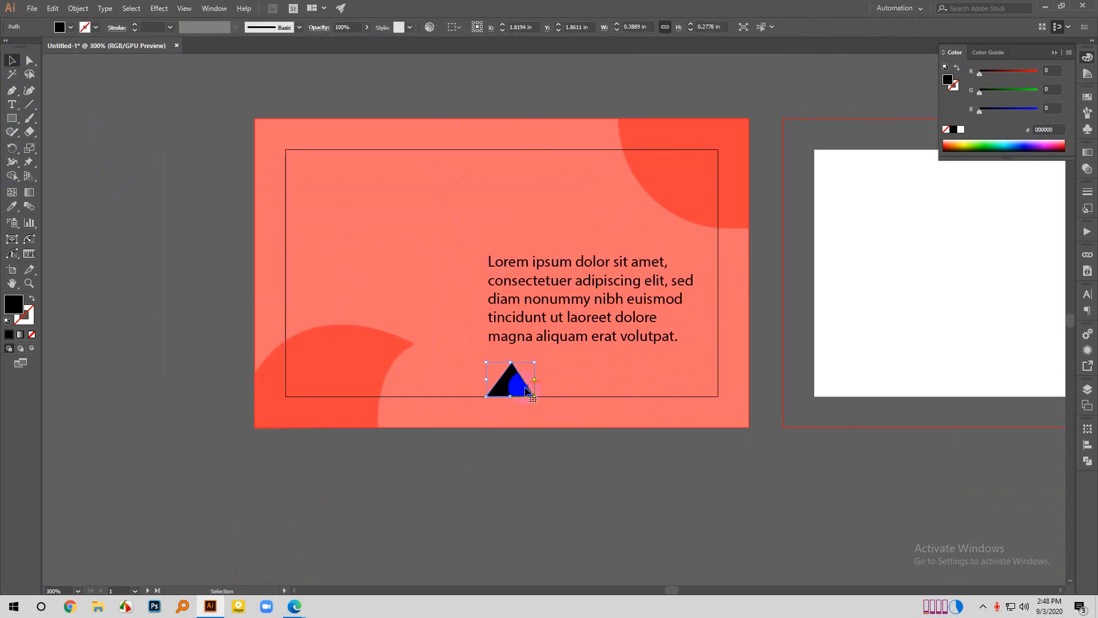
pyautogui.press('Delete')
pyautogui.click(434, 485)
pyautogui.click(348, 421)
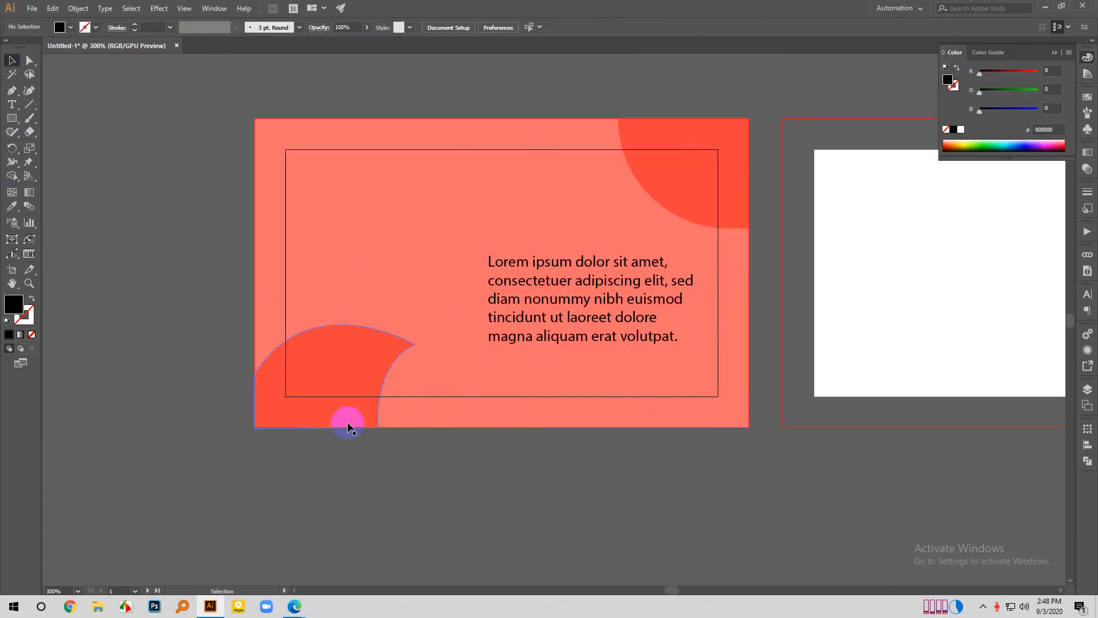
pyautogui.click(645, 181)
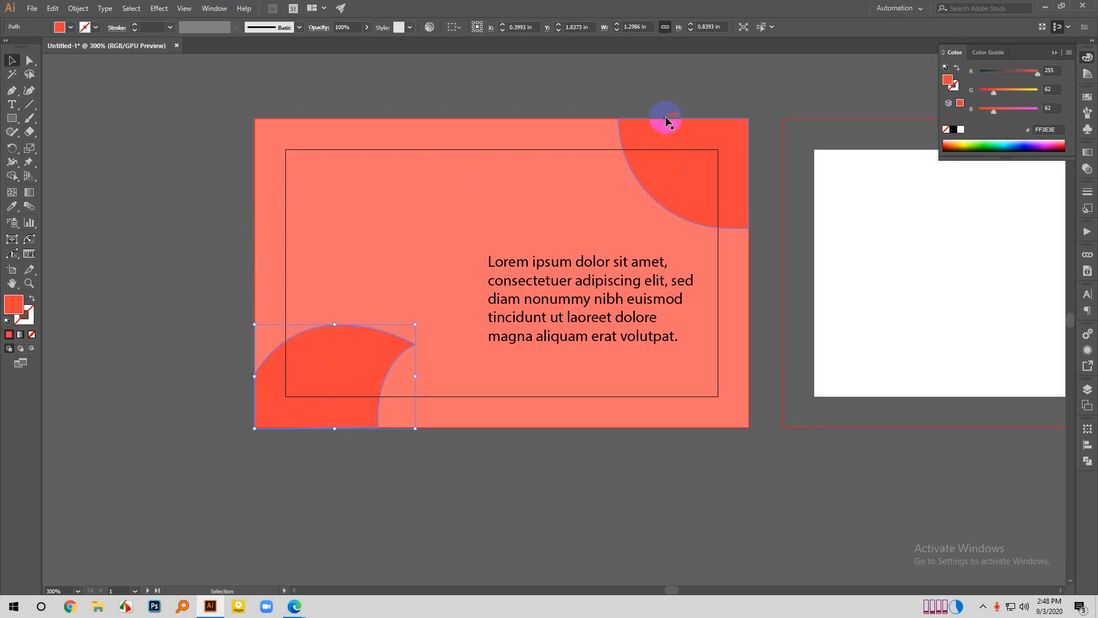
pyautogui.click(535, 299)
pyautogui.click(270, 163)
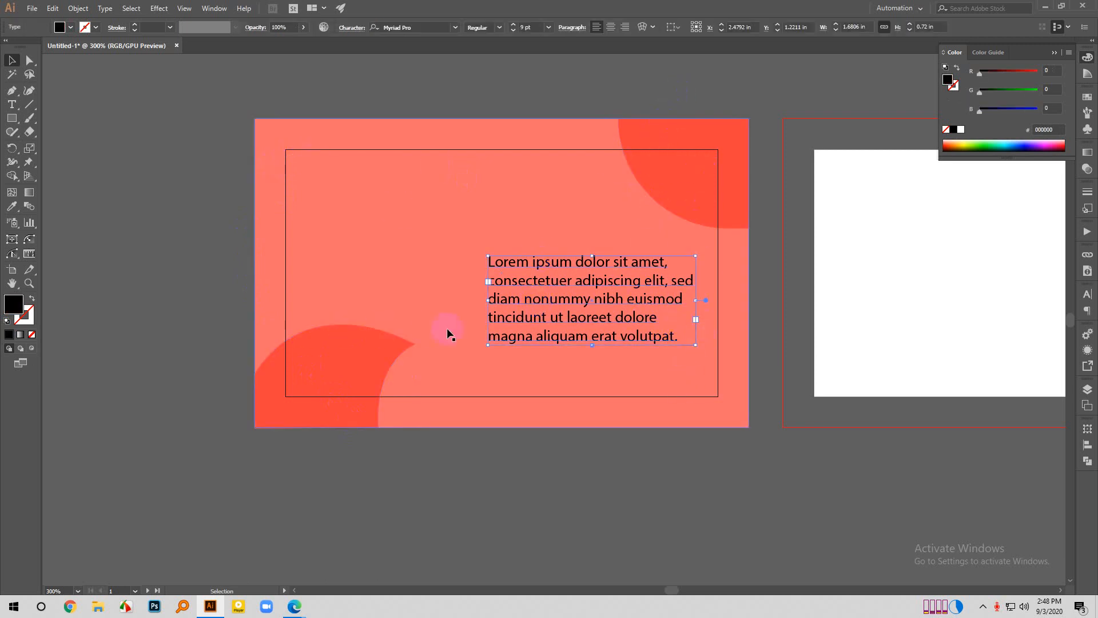
pyautogui.scroll(-1, 442, 329)
pyautogui.scroll(-1, 437, 329)
pyautogui.hscroll(1, 801, 323)
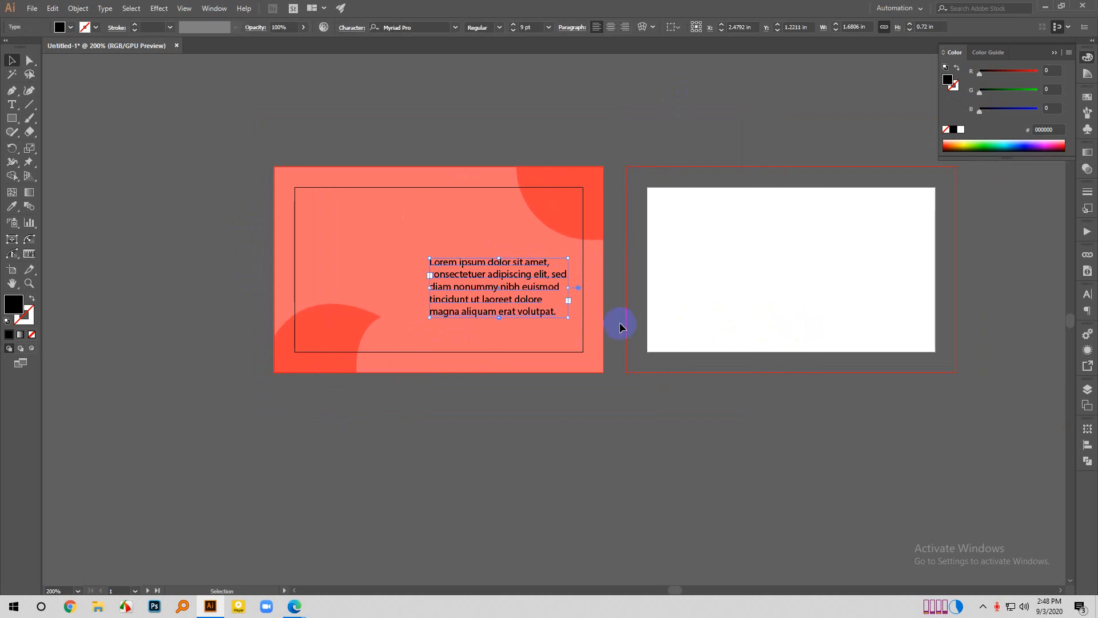
pyautogui.click(592, 127)
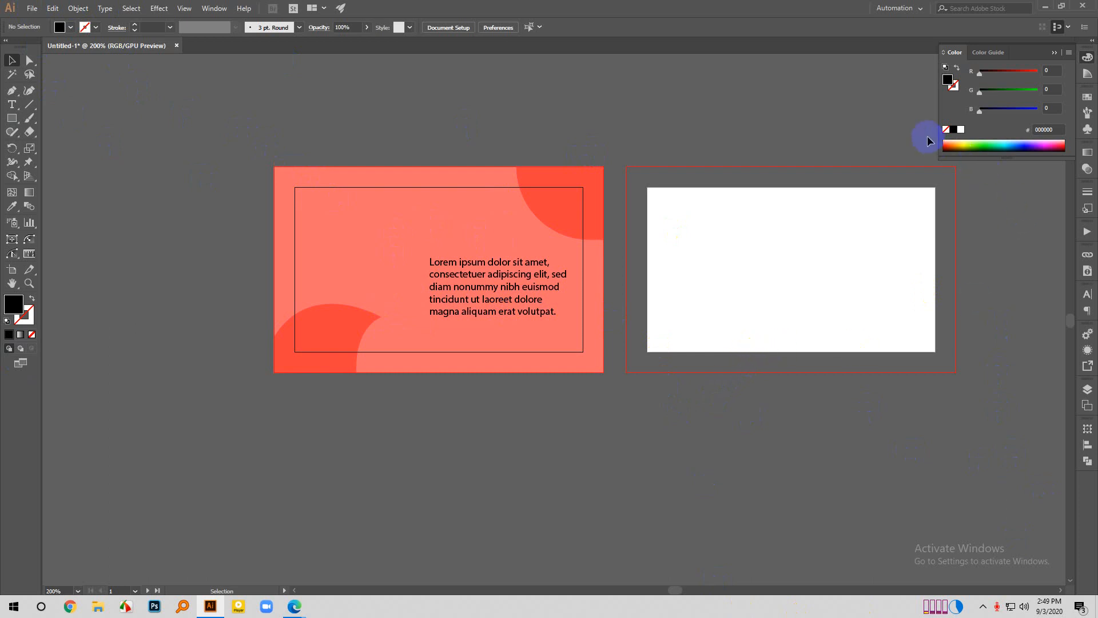
# - Switch to Google Classroom, view the business card image attached to the Class 41 material, and go to the Meet call
pyautogui.click(1049, 8)
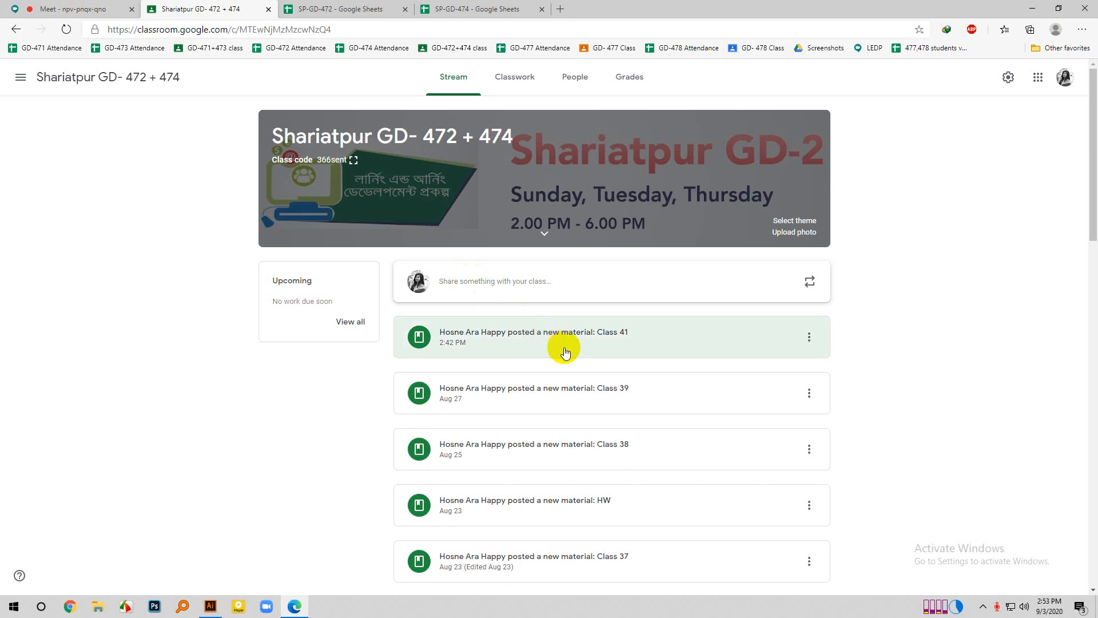
pyautogui.click(608, 338)
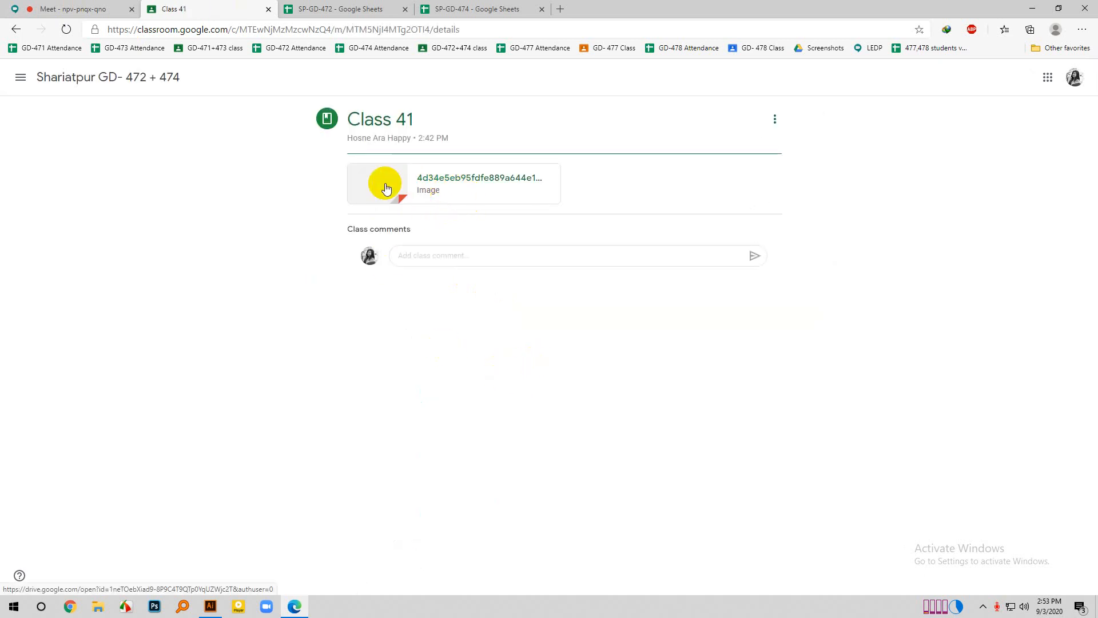
pyautogui.click(385, 184)
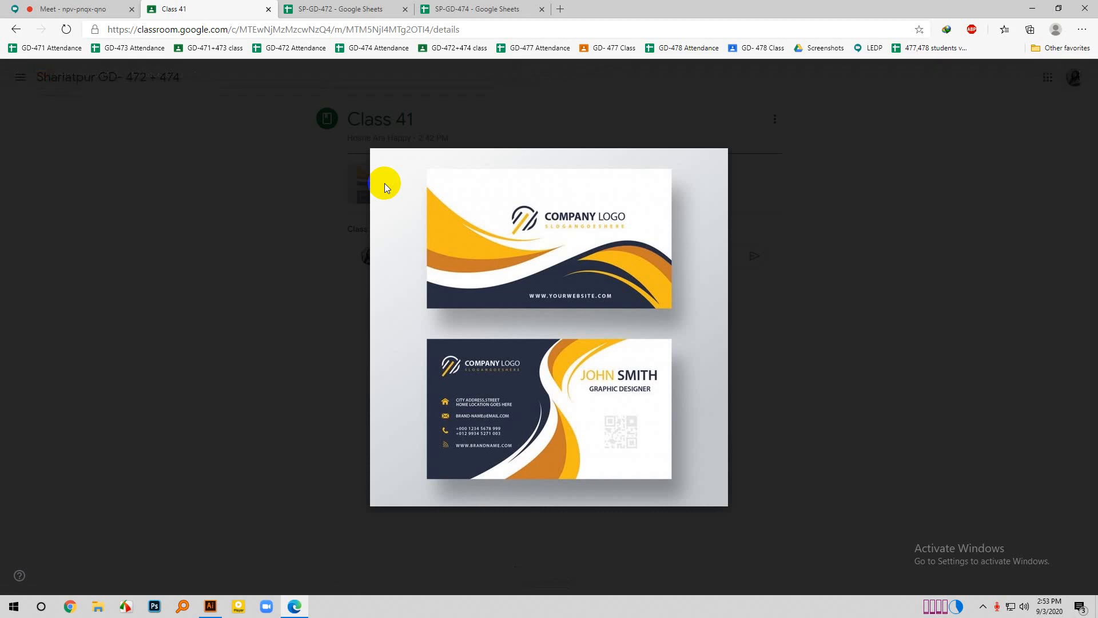
pyautogui.click(59, 6)
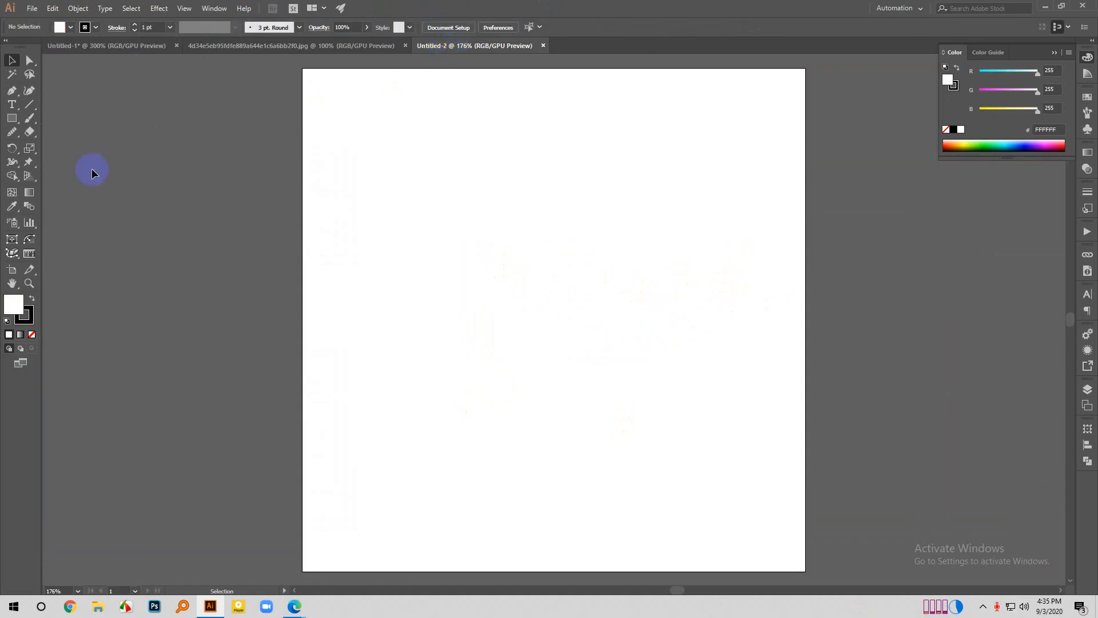
pyautogui.click(26, 315)
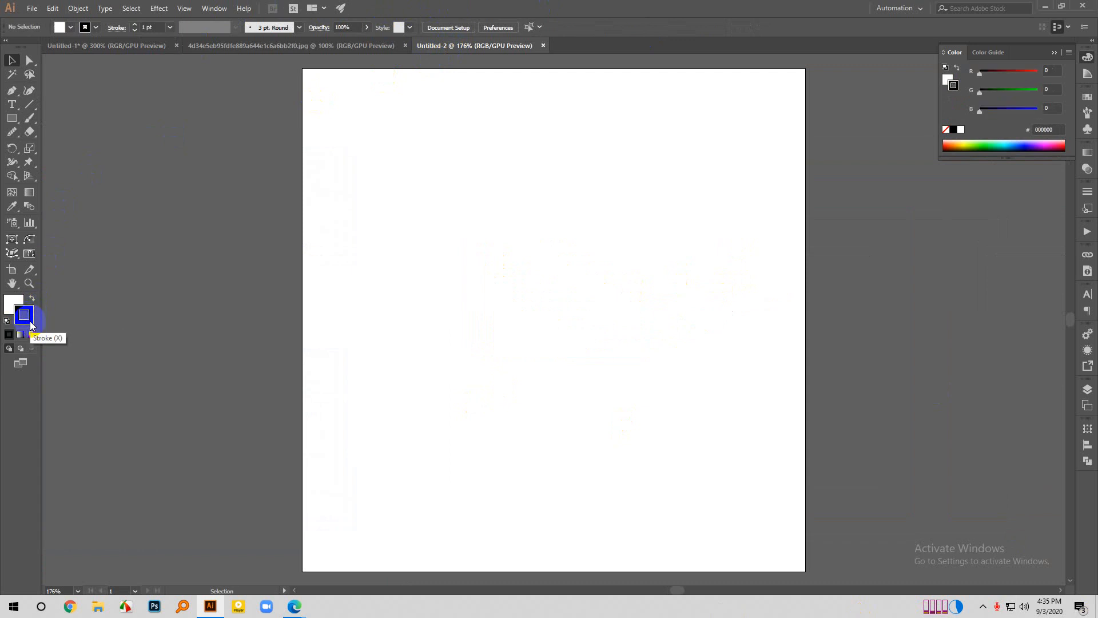
pyautogui.click(11, 307)
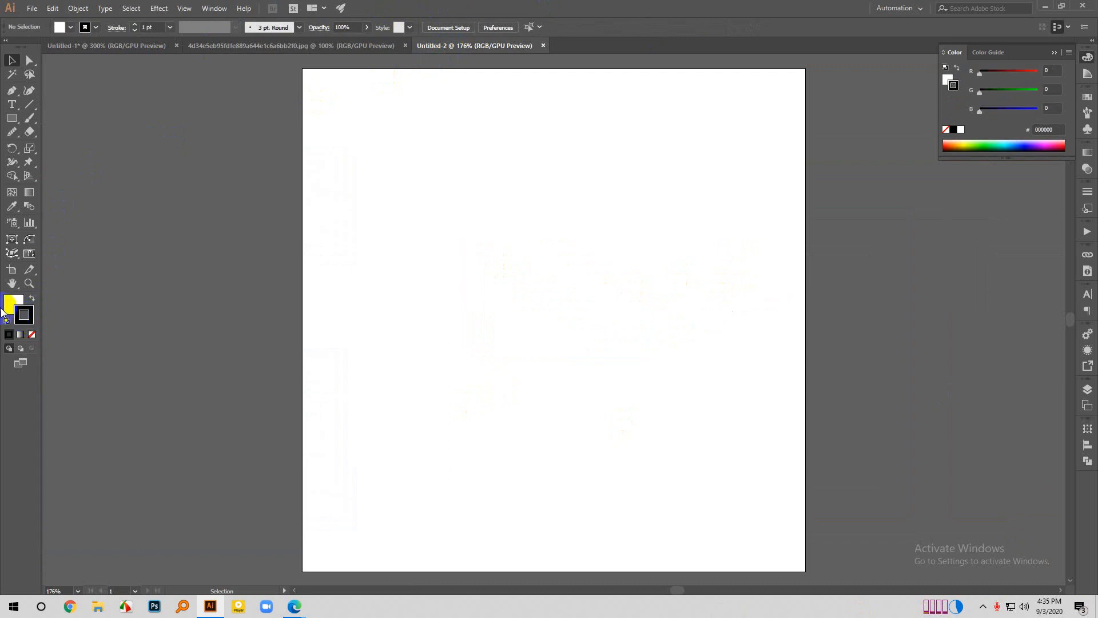
pyautogui.click(27, 322)
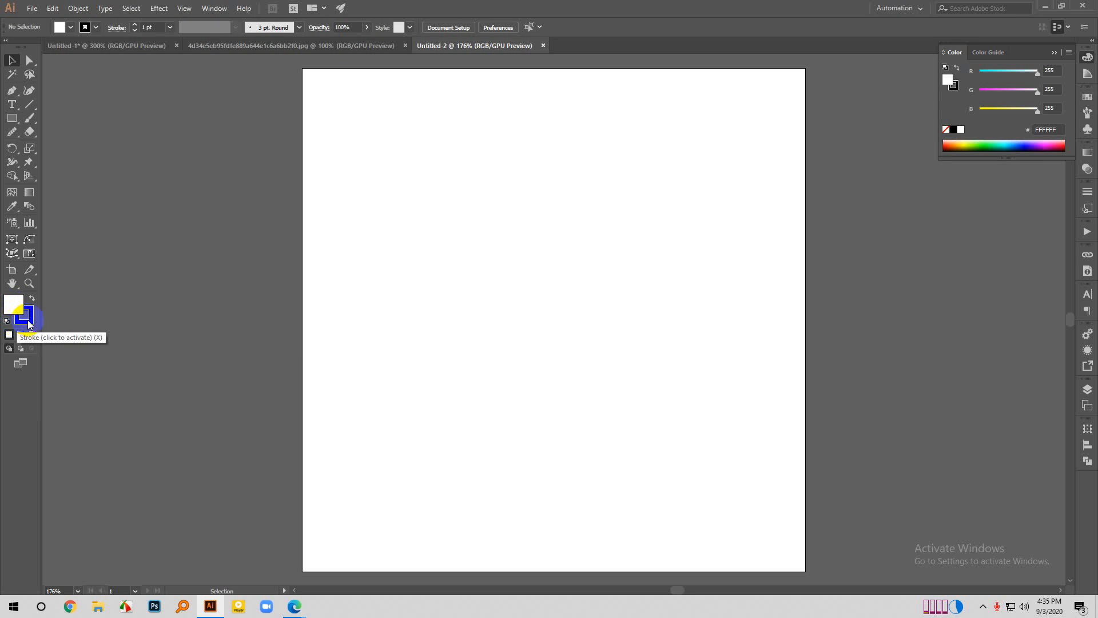
pyautogui.click(28, 324)
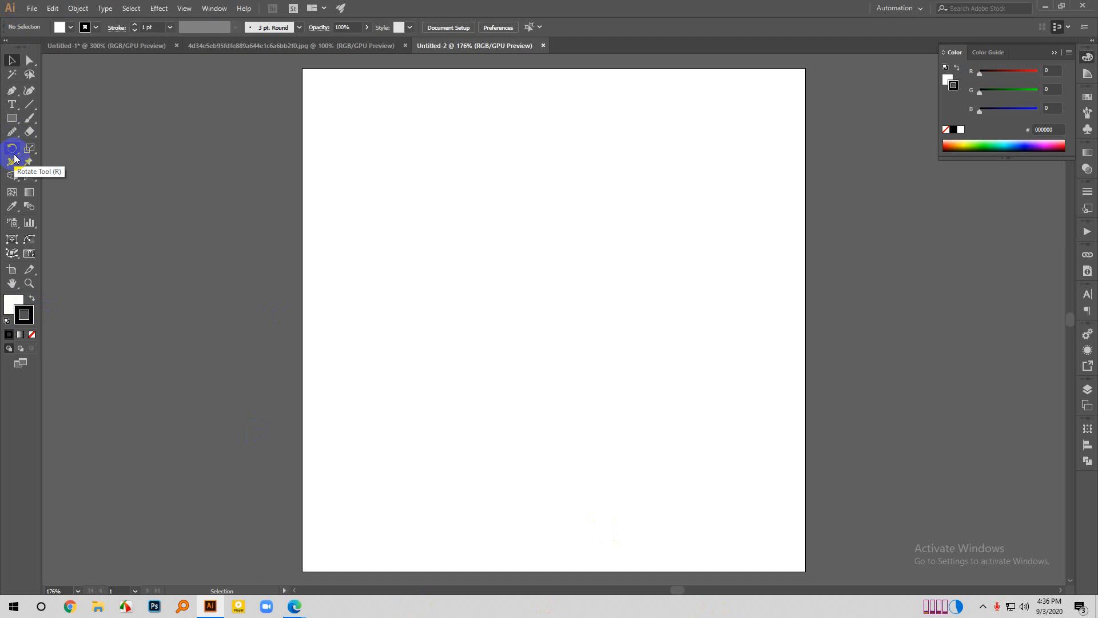
# - Choose the Ellipse tool in the new document and set the fill colour to pink FF39A1
pyautogui.click(12, 120)
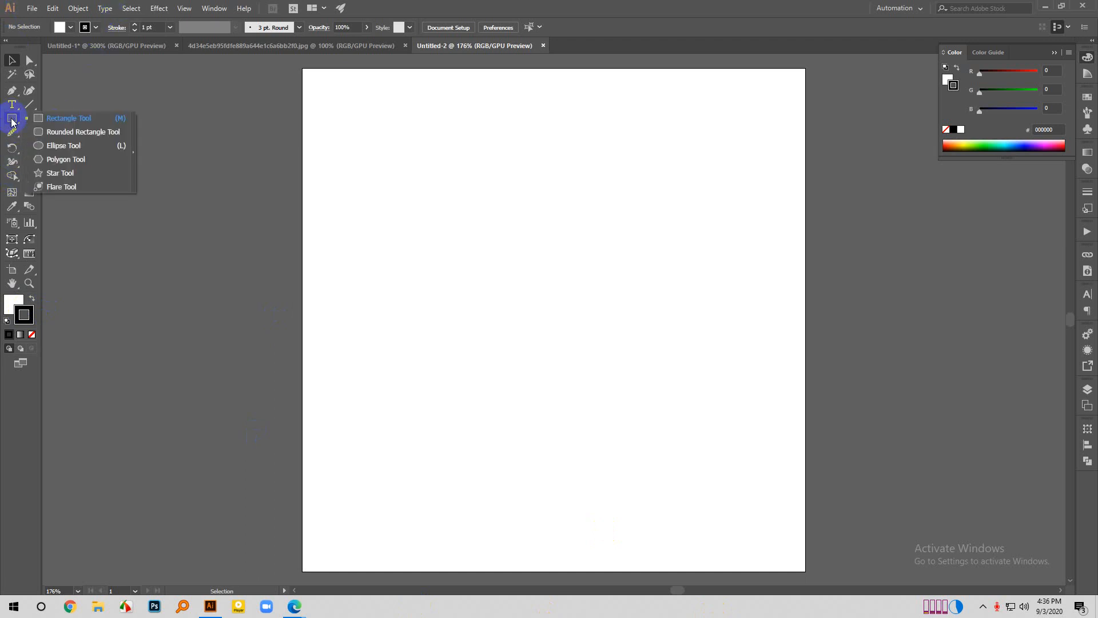
pyautogui.click(59, 145)
pyautogui.scroll(-1, 483, 396)
pyautogui.click(27, 314)
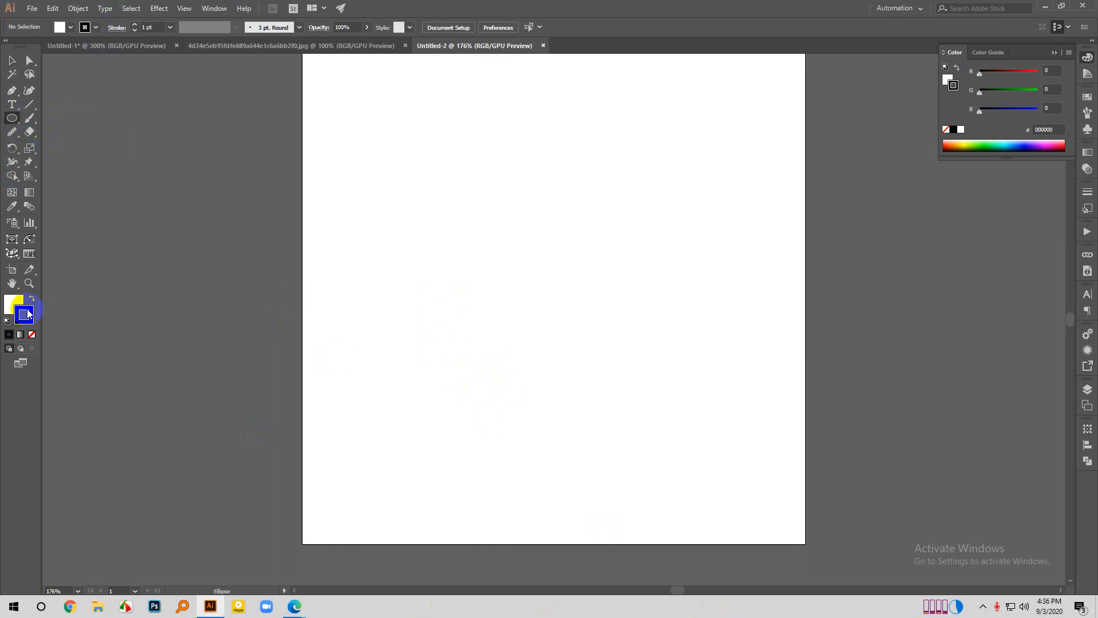
pyautogui.doubleClick(13, 303)
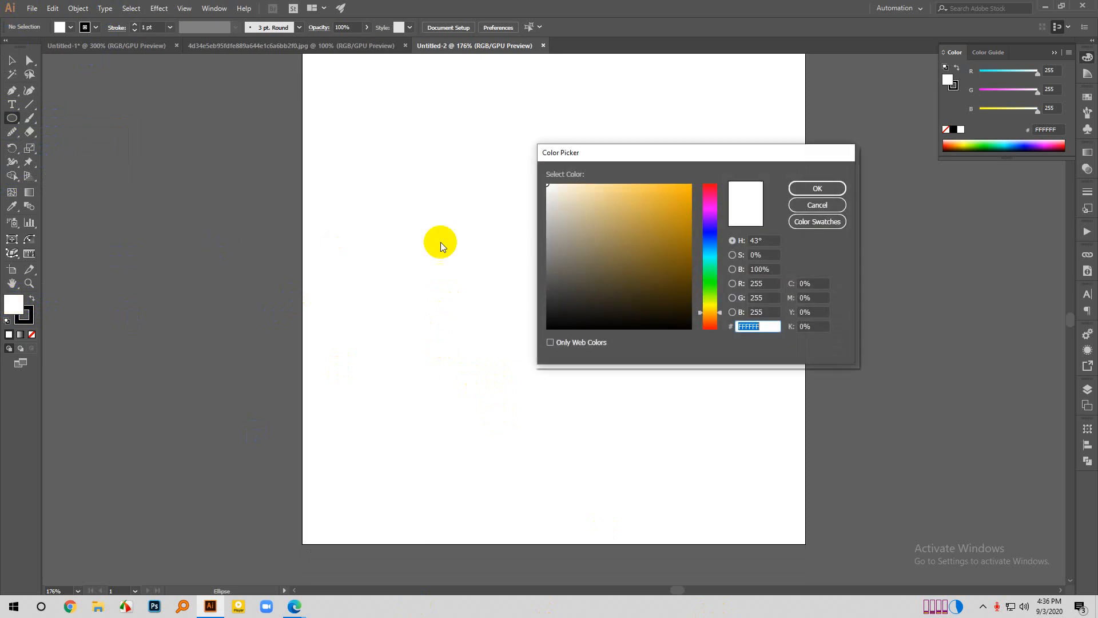
pyautogui.moveTo(709, 209); pyautogui.dragTo(709, 197)
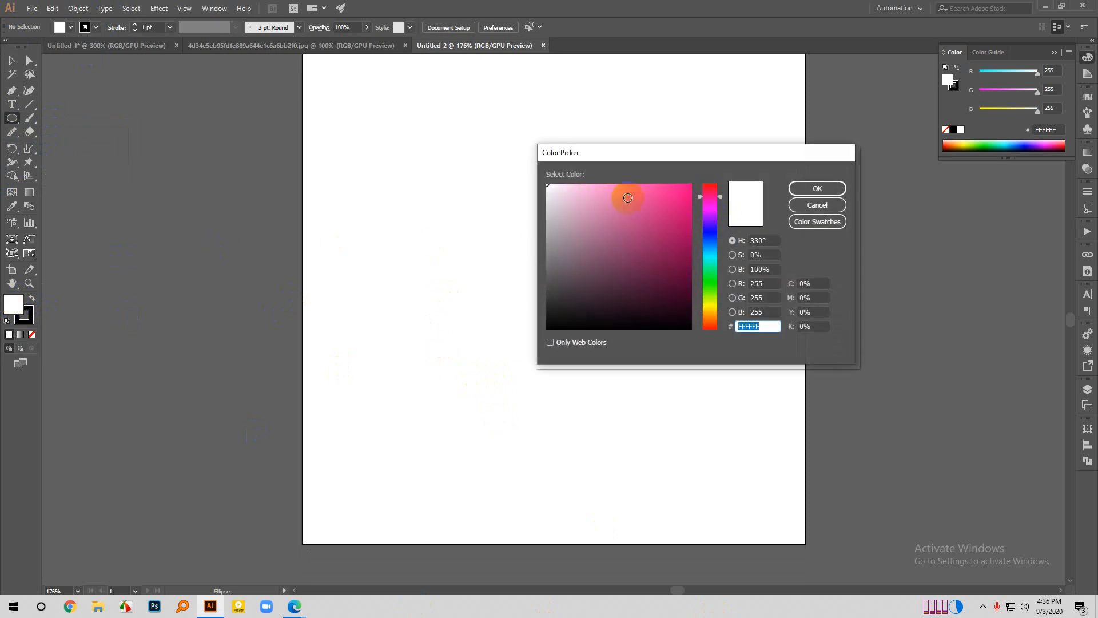
pyautogui.moveTo(627, 197)
pyautogui.mouseDown()
pyautogui.moveTo(628, 171)
pyautogui.moveTo(656, 171)
pyautogui.mouseUp()
pyautogui.click(817, 188)
# - Set the stroke to none and draw a narrow vertical pink ellipse about 18 x 124 px in the artboard's upper middle
pyautogui.scroll(1, 346, 404)
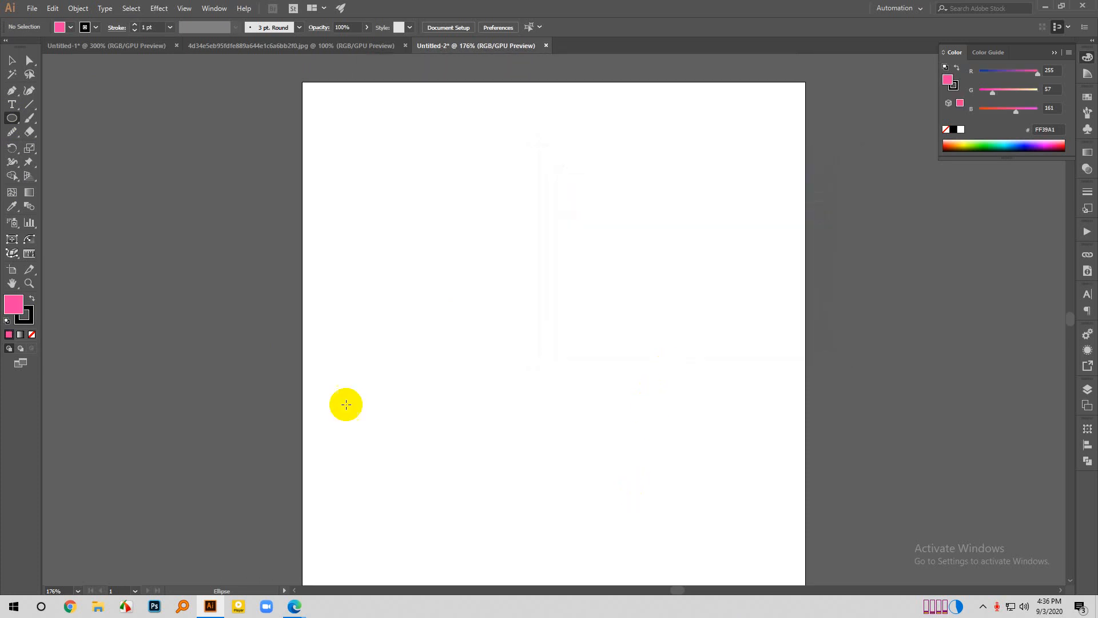
pyautogui.click(31, 314)
pyautogui.click(32, 335)
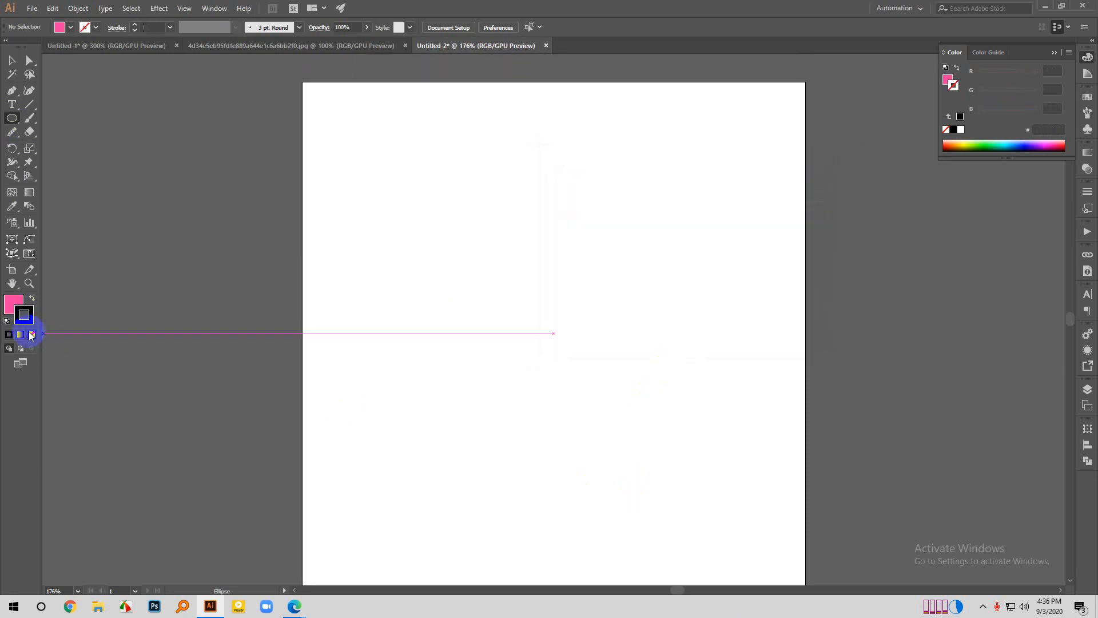
pyautogui.click(12, 300)
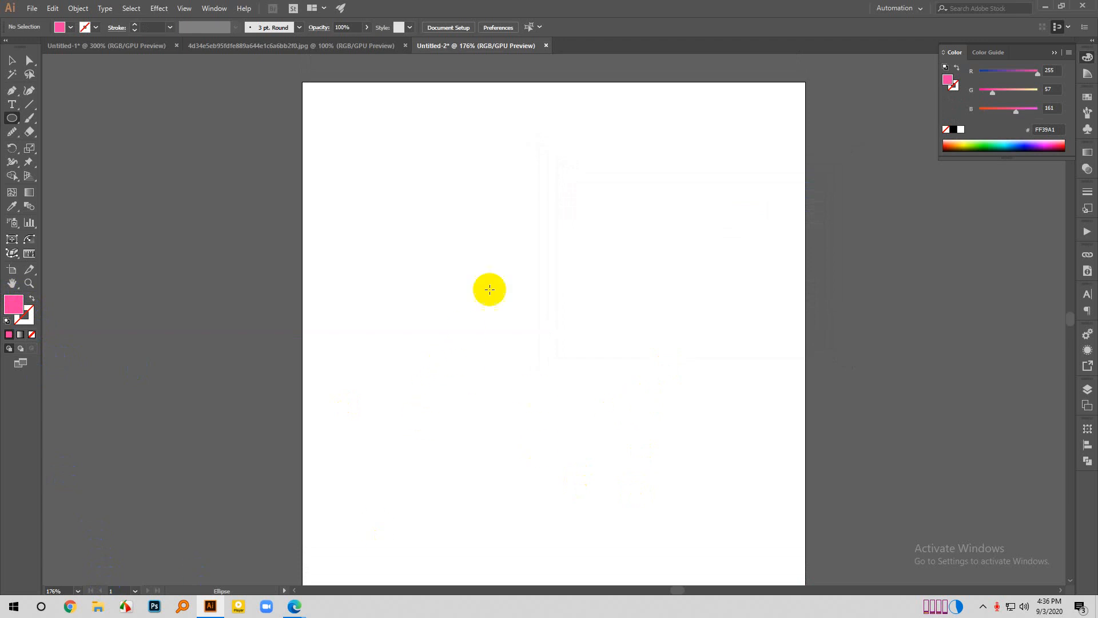
pyautogui.scroll(-1, 489, 288)
pyautogui.moveTo(527, 120); pyautogui.dragTo(545, 244)
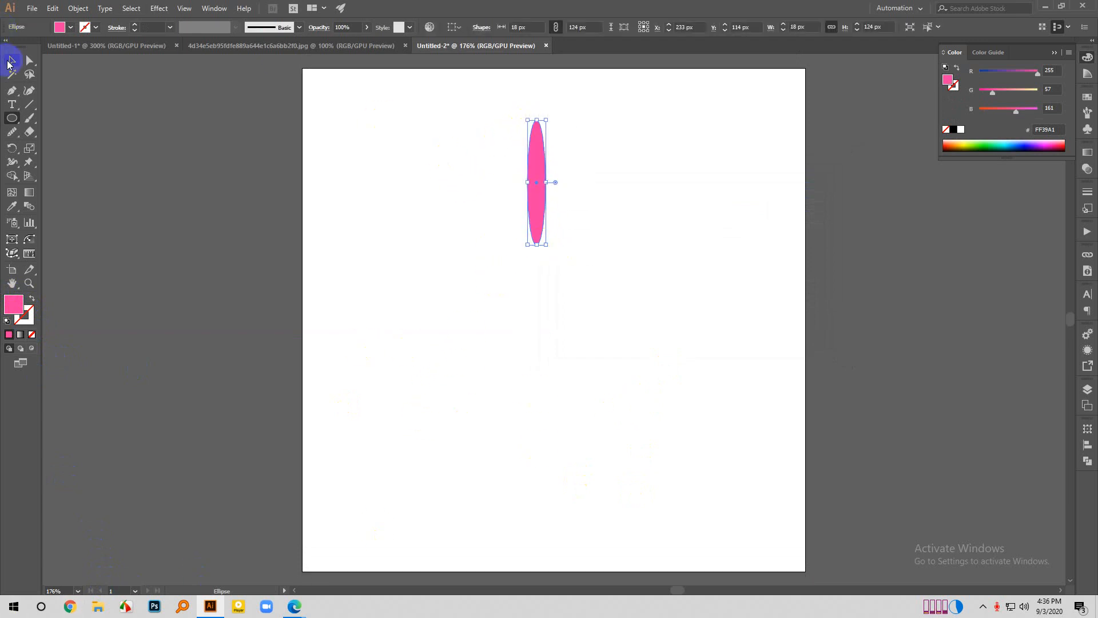
# - Try rotating the pink ellipse freehand from its bounding box corner
pyautogui.click(11, 60)
pyautogui.click(191, 187)
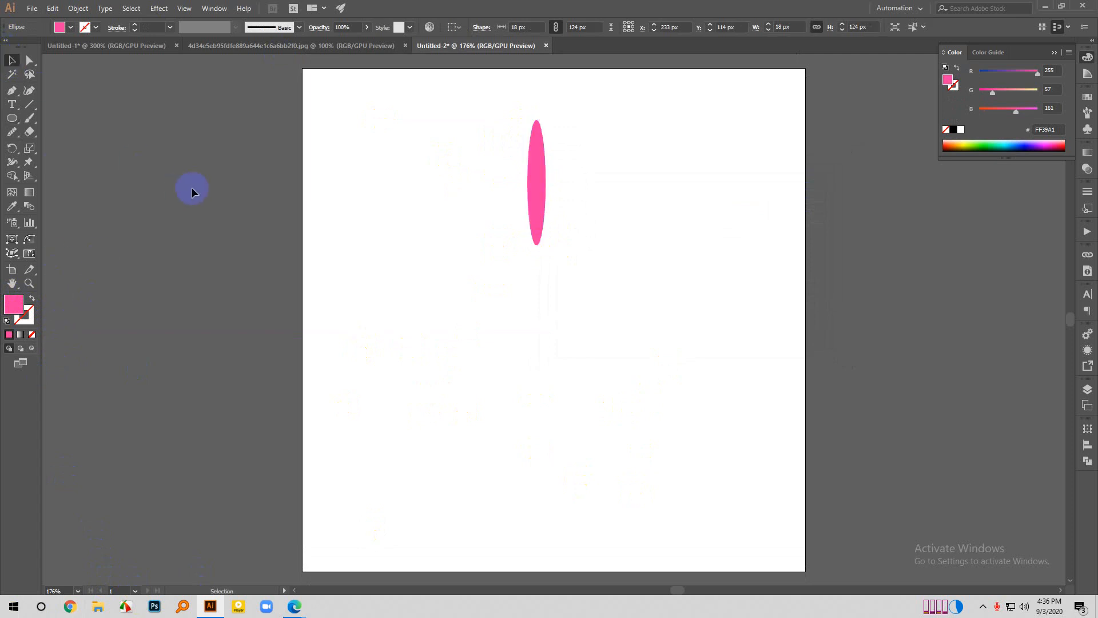
pyautogui.scroll(2, 559, 226)
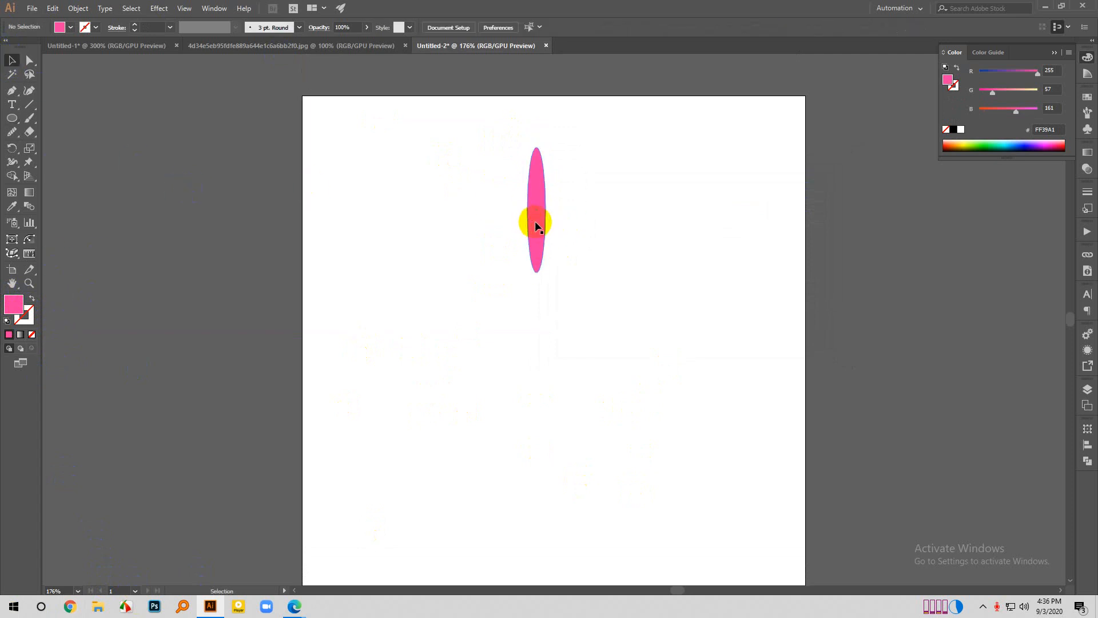
pyautogui.click(535, 225)
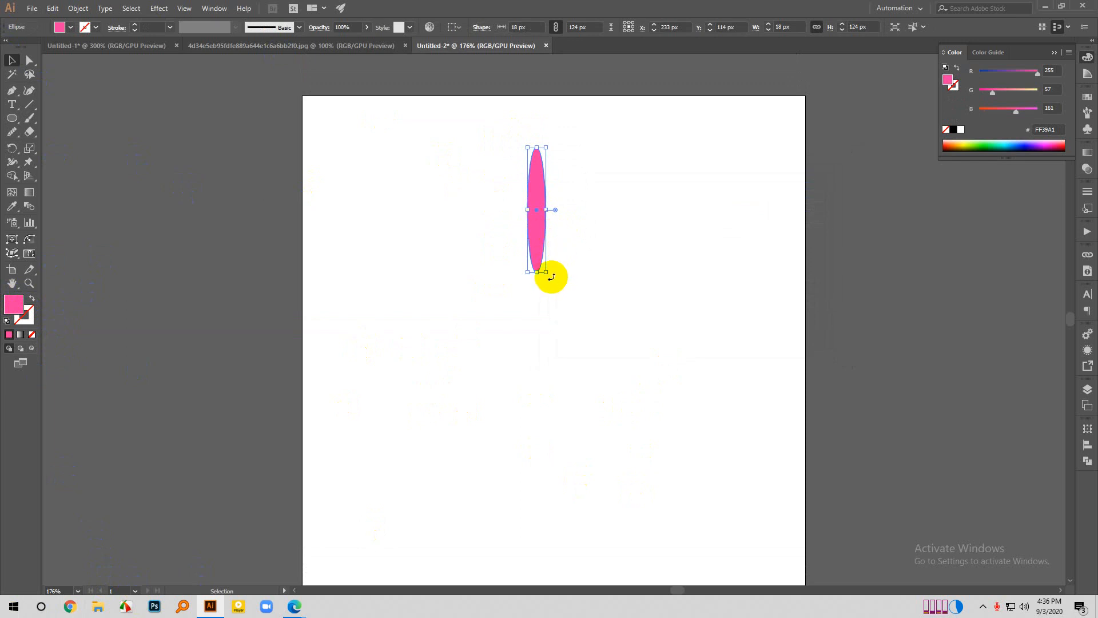
pyautogui.moveTo(549, 275); pyautogui.dragTo(581, 235)
pyautogui.moveTo(536, 297); pyautogui.dragTo(539, 294)
pyautogui.scroll(1, 556, 143)
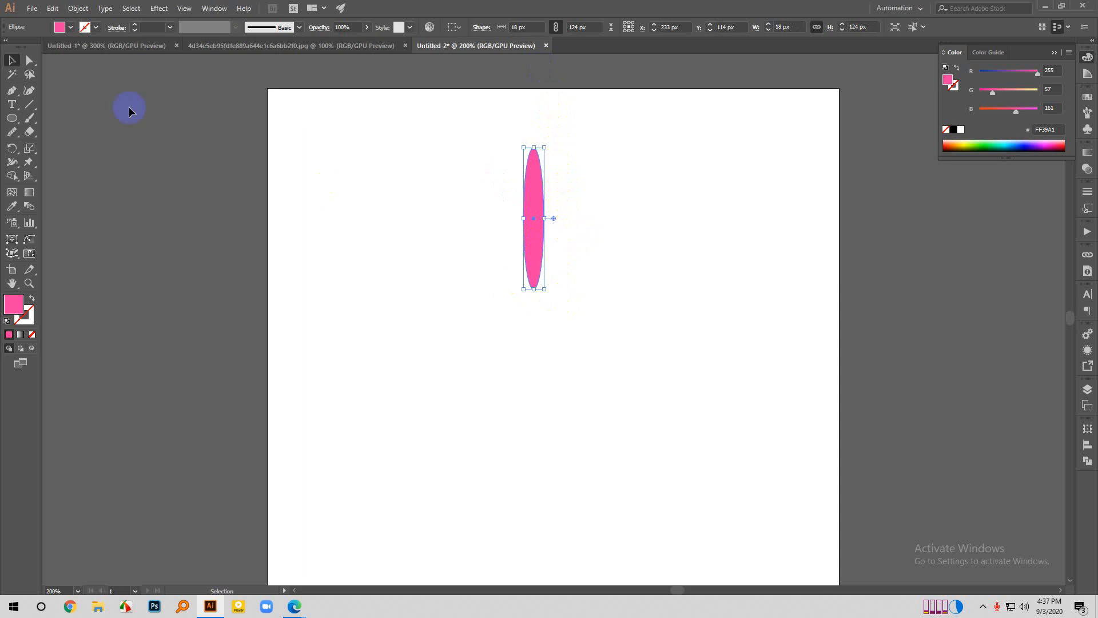
pyautogui.click(13, 149)
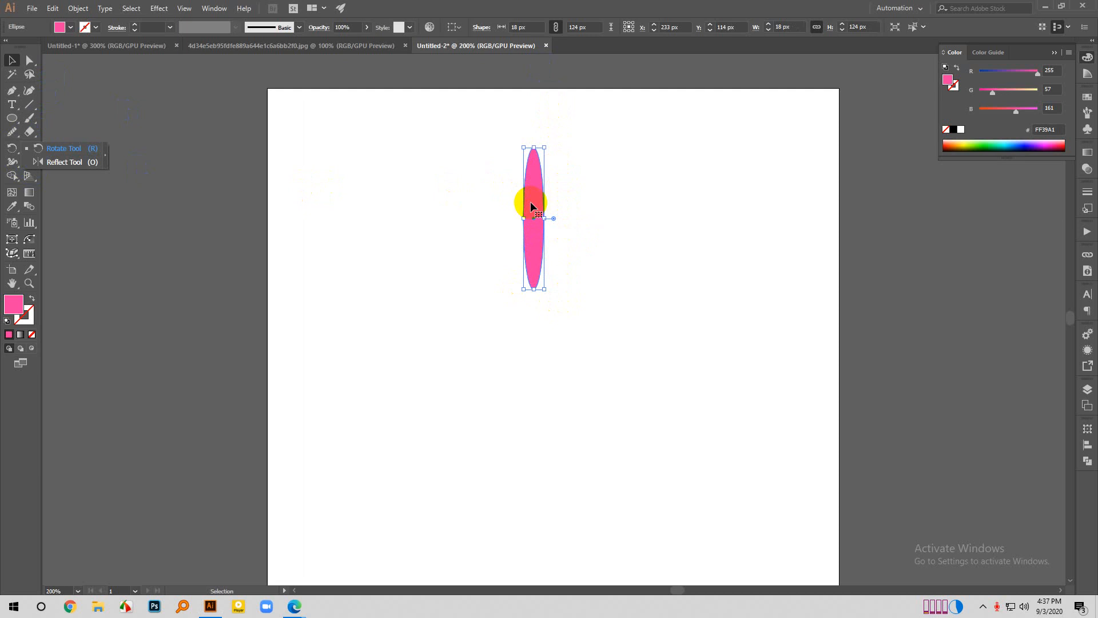
# - Try Rotate angles of 45°, 30° and 21° on the ellipse, comparing them with the preview off and on
pyautogui.rightClick(530, 207)
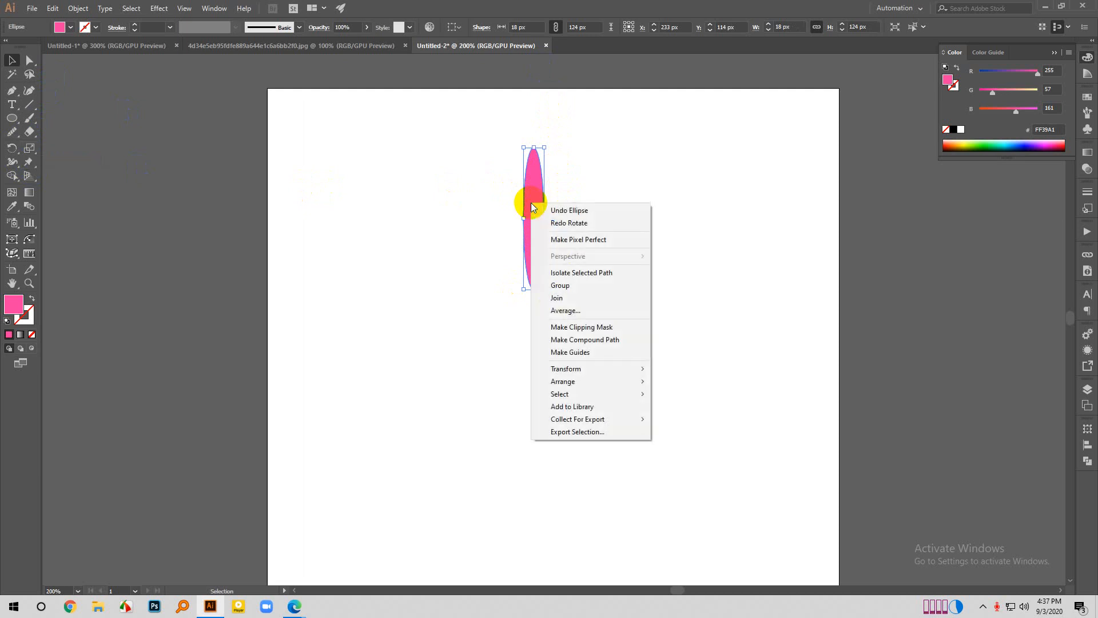
pyautogui.moveTo(579, 368)
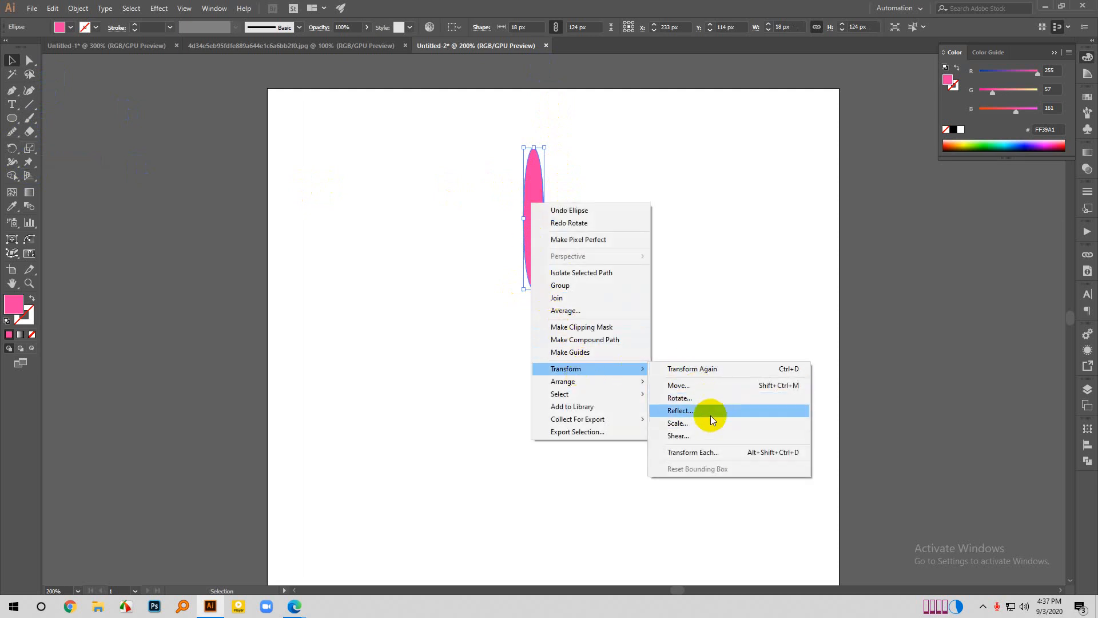
pyautogui.click(692, 398)
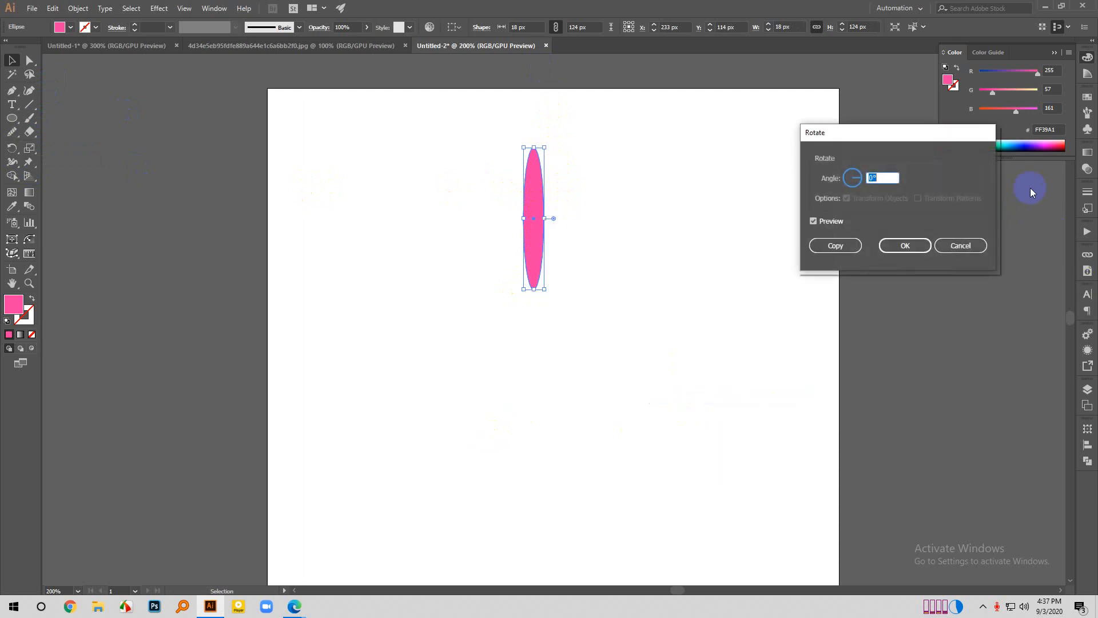
pyautogui.click(857, 174)
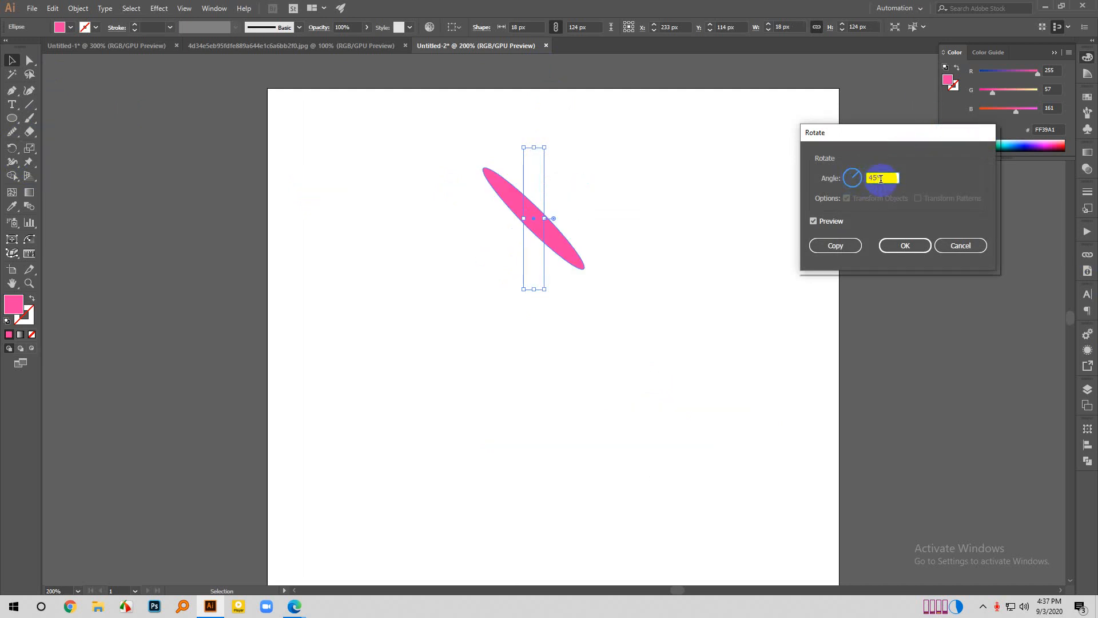
pyautogui.write('30')
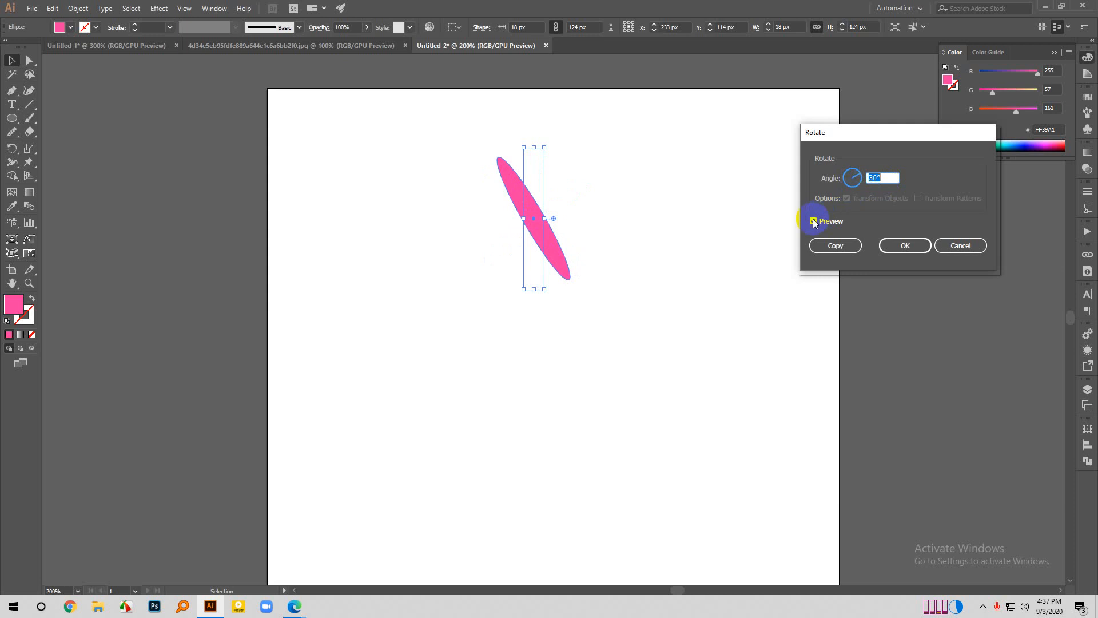
pyautogui.click(813, 222)
pyautogui.click(852, 175)
pyautogui.click(871, 176)
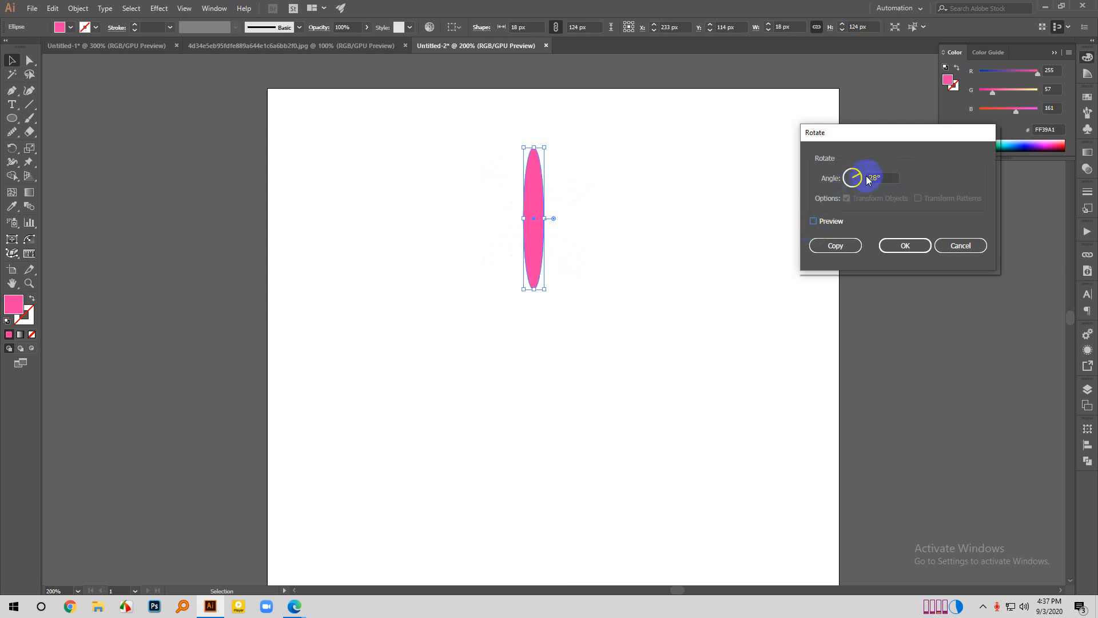
pyautogui.click(816, 222)
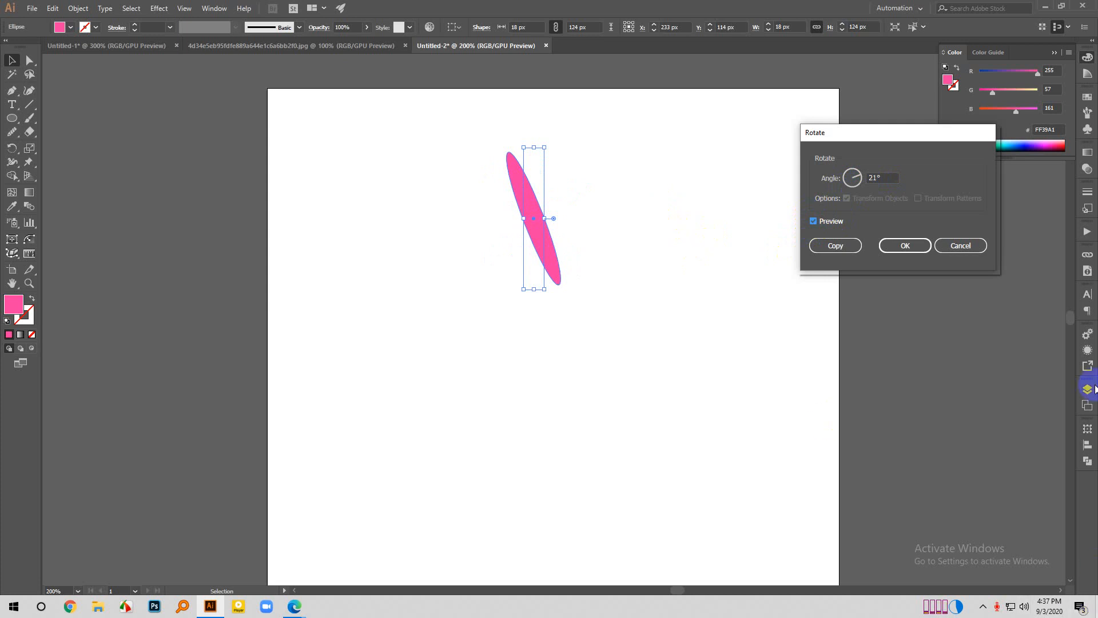
# - Set the rotation angle to 16° and apply it to the ellipse
pyautogui.scroll(-2, 890, 175)
pyautogui.scroll(-12, 889, 175)
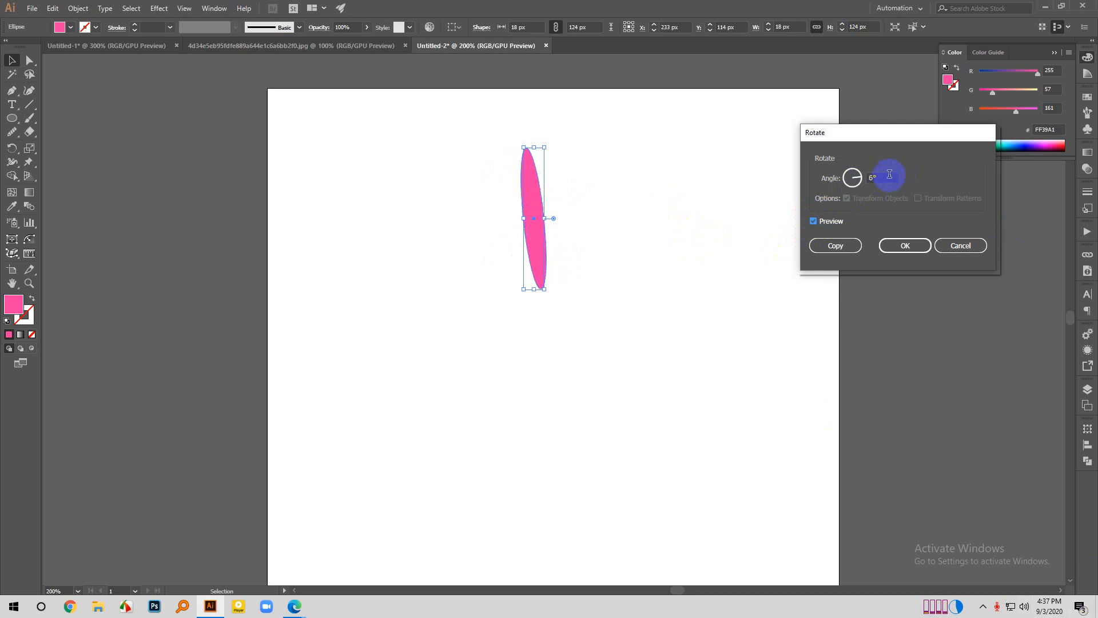
pyautogui.scroll(9, 889, 174)
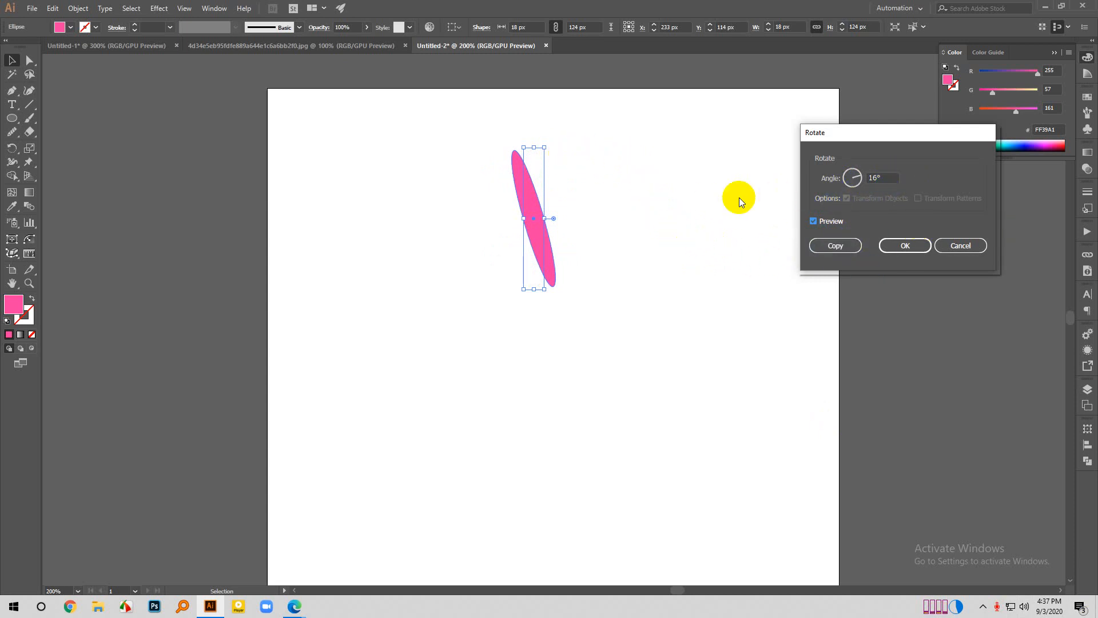
pyautogui.click(902, 246)
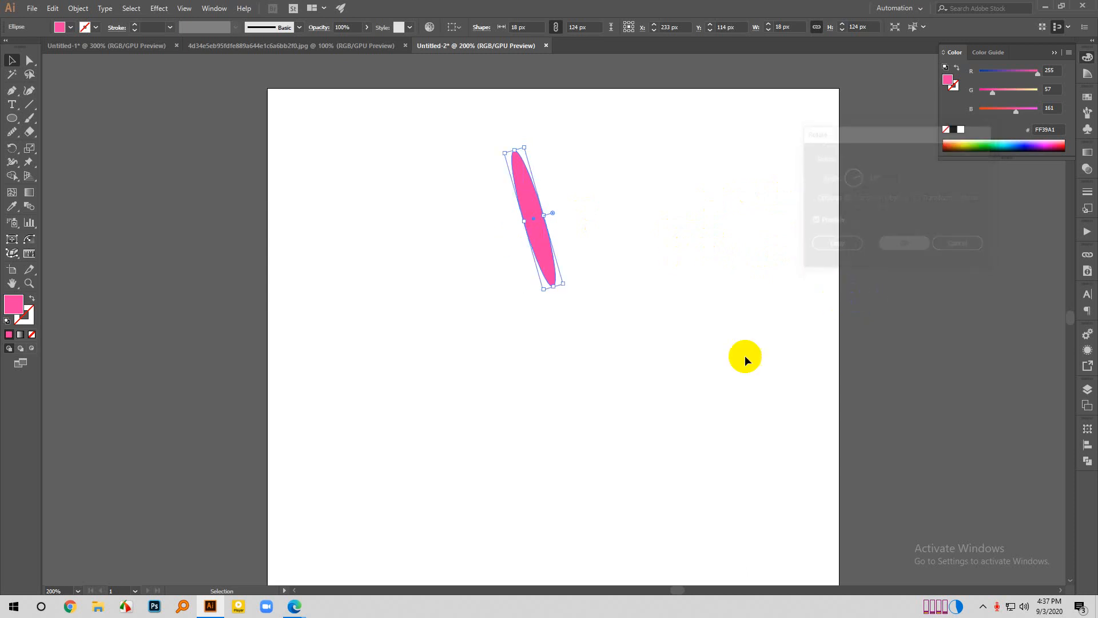
# - Deselect the ellipse, undo its rotation and return to the Selection tool
pyautogui.click(653, 261)
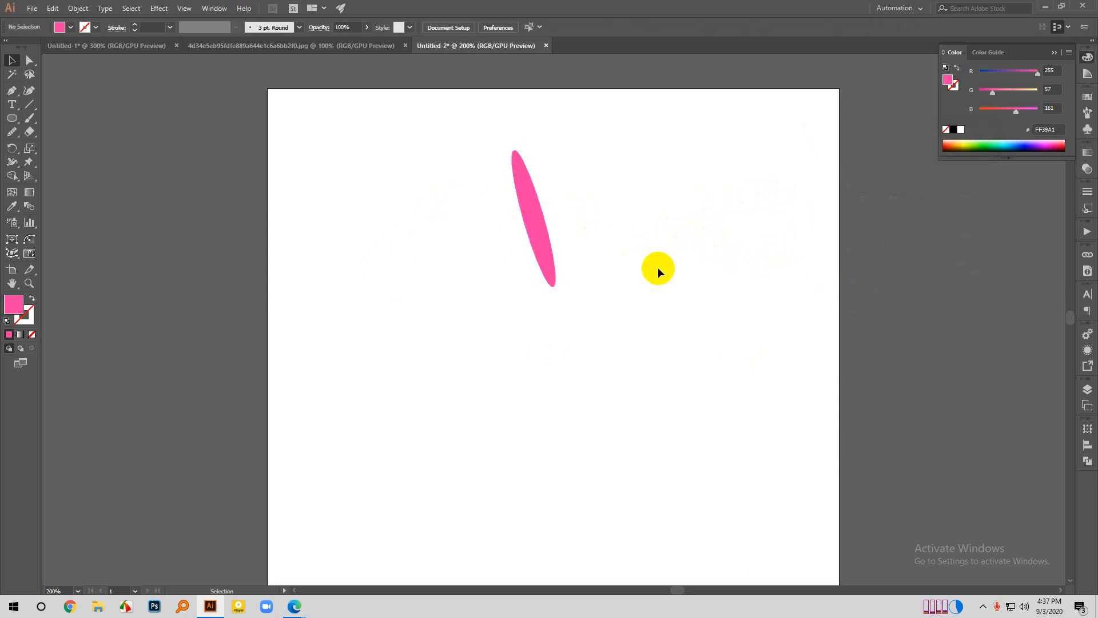
pyautogui.press('a')
pyautogui.hotkey('ctrl', 'z')
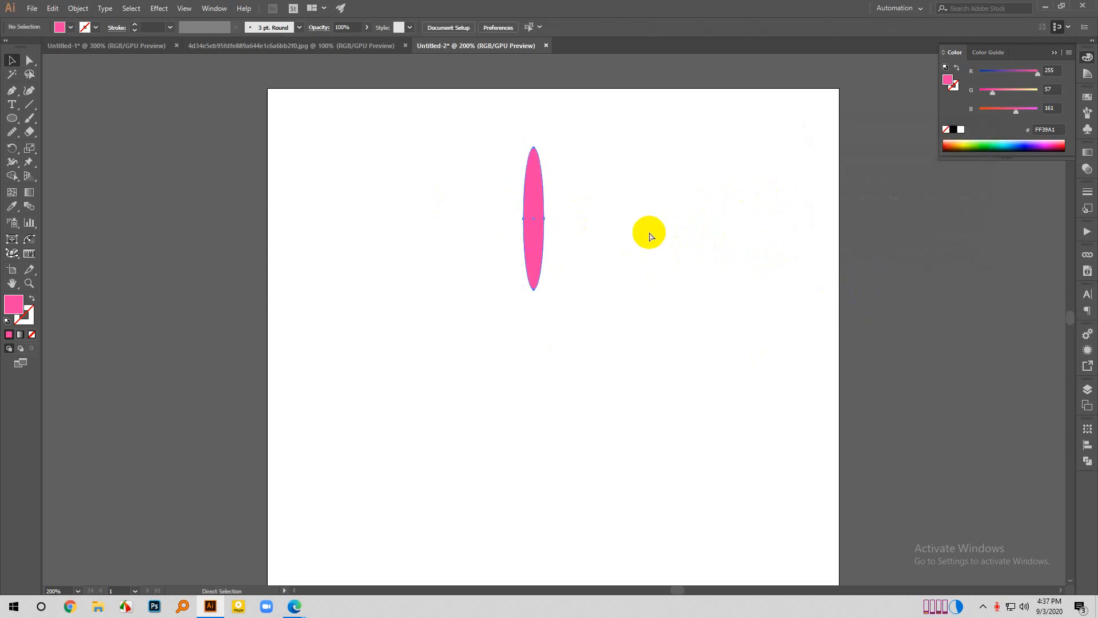
pyautogui.press('v')
# - Reflect a copy of the upright pink ellipse across an axis angle of 103°
pyautogui.click(542, 204)
pyautogui.rightClick(545, 204)
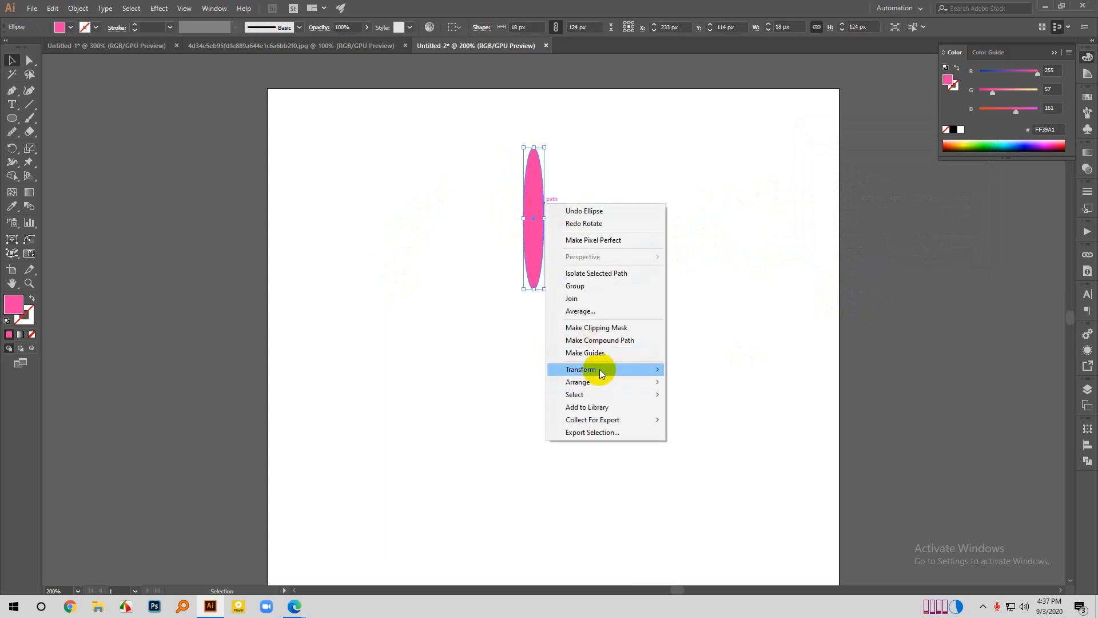
pyautogui.moveTo(599, 369)
pyautogui.click(719, 409)
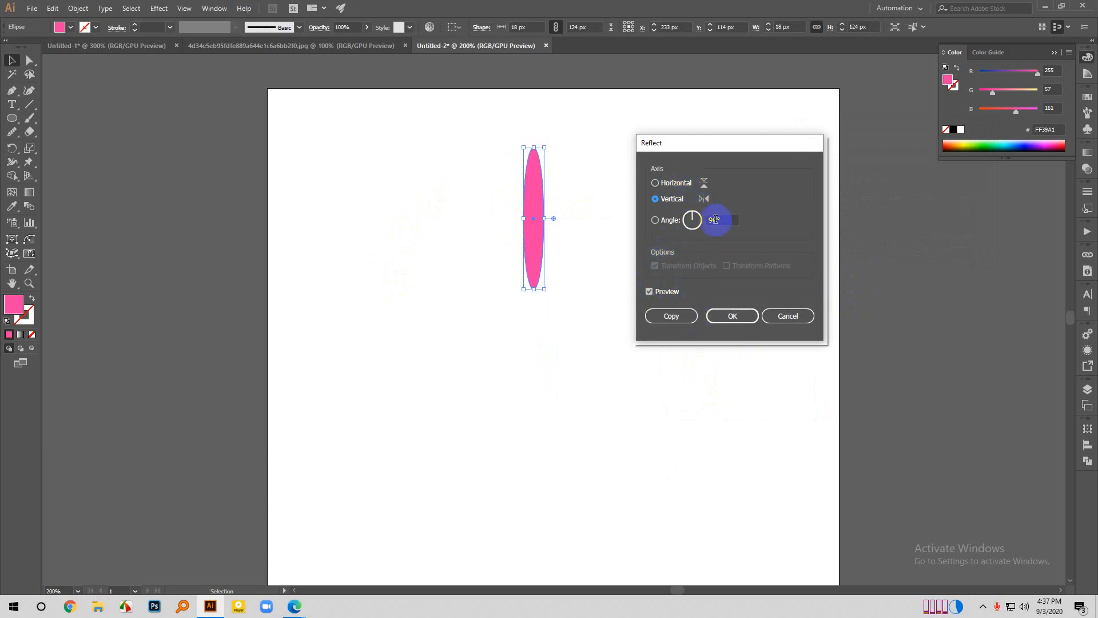
pyautogui.scroll(13, 718, 222)
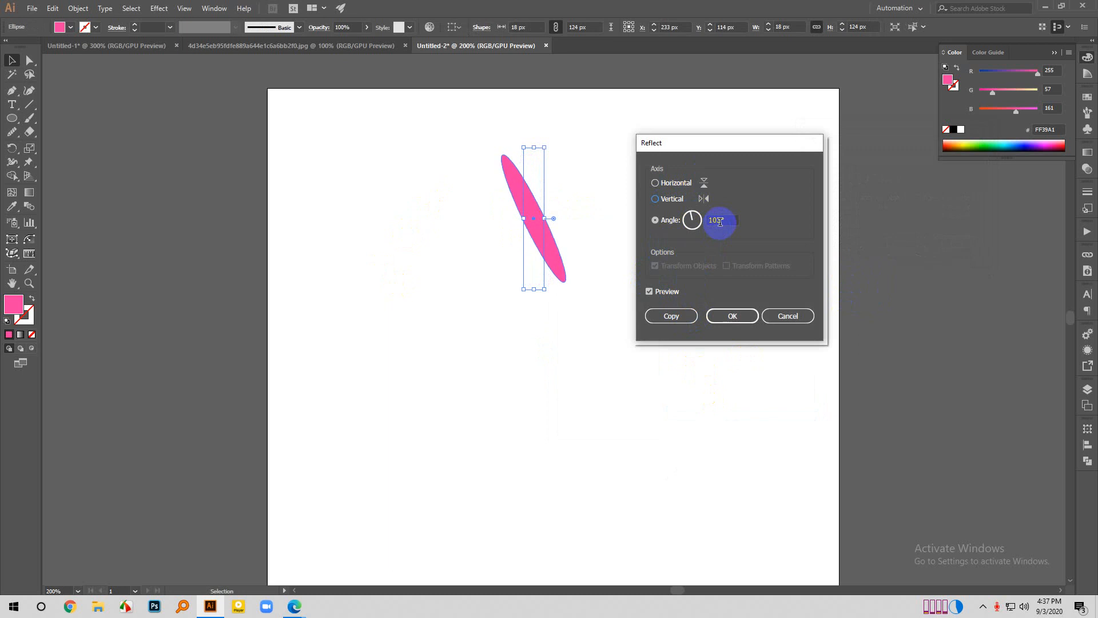
pyautogui.click(670, 316)
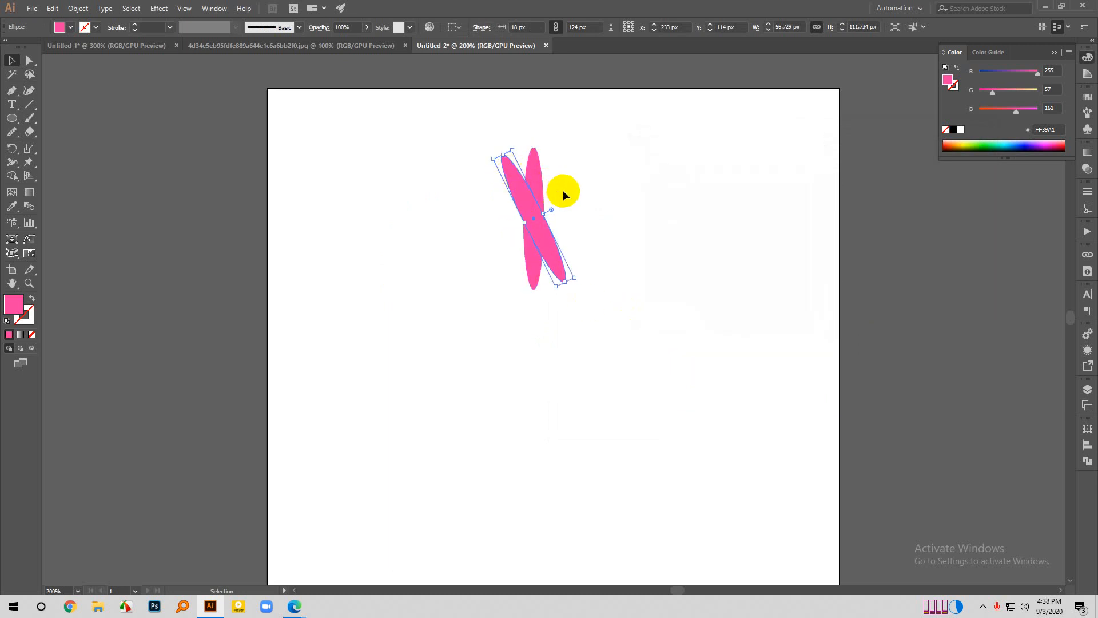
# - Examine the two overlapping ellipses by selecting each one in turn, and leave nothing selected
pyautogui.click(591, 246)
pyautogui.scroll(1, 480, 159)
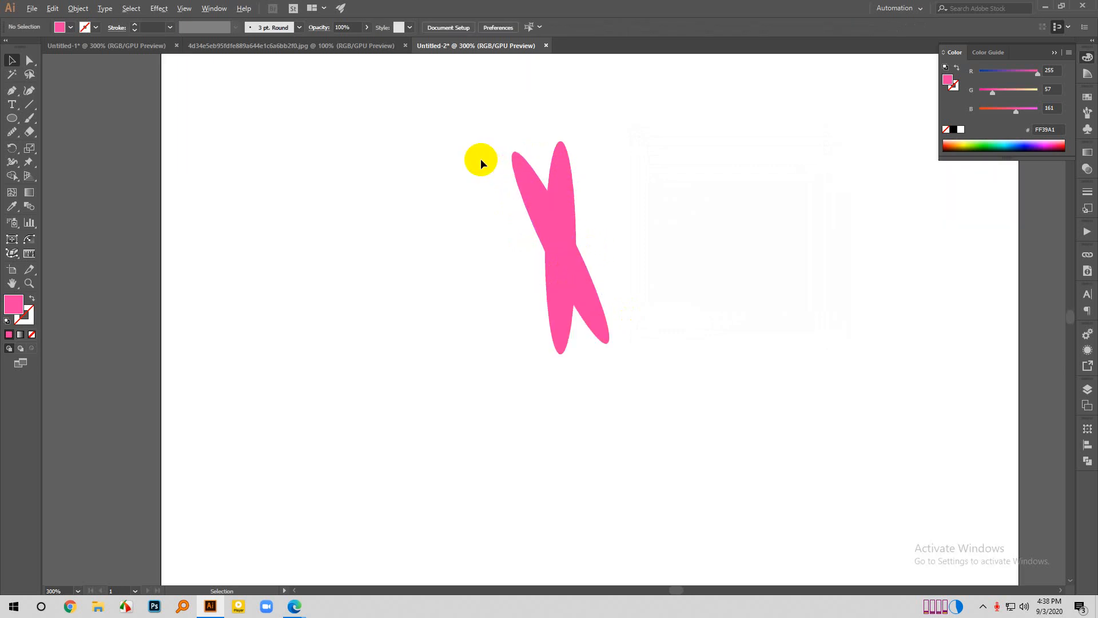
pyautogui.scroll(1, 480, 159)
pyautogui.click(569, 303)
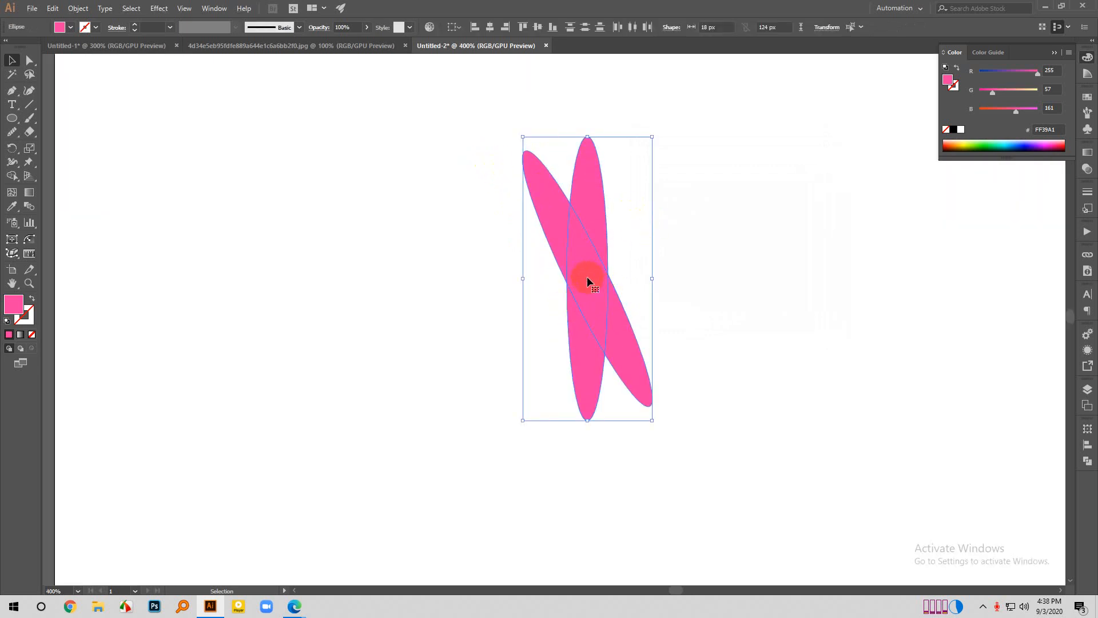
pyautogui.click(653, 264)
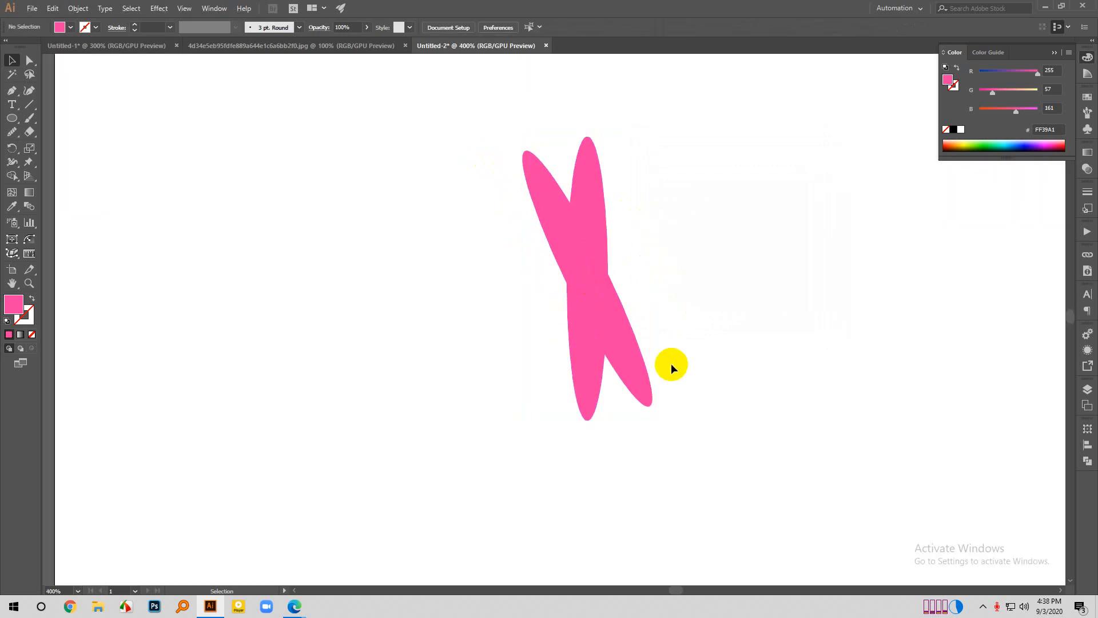
pyautogui.click(589, 416)
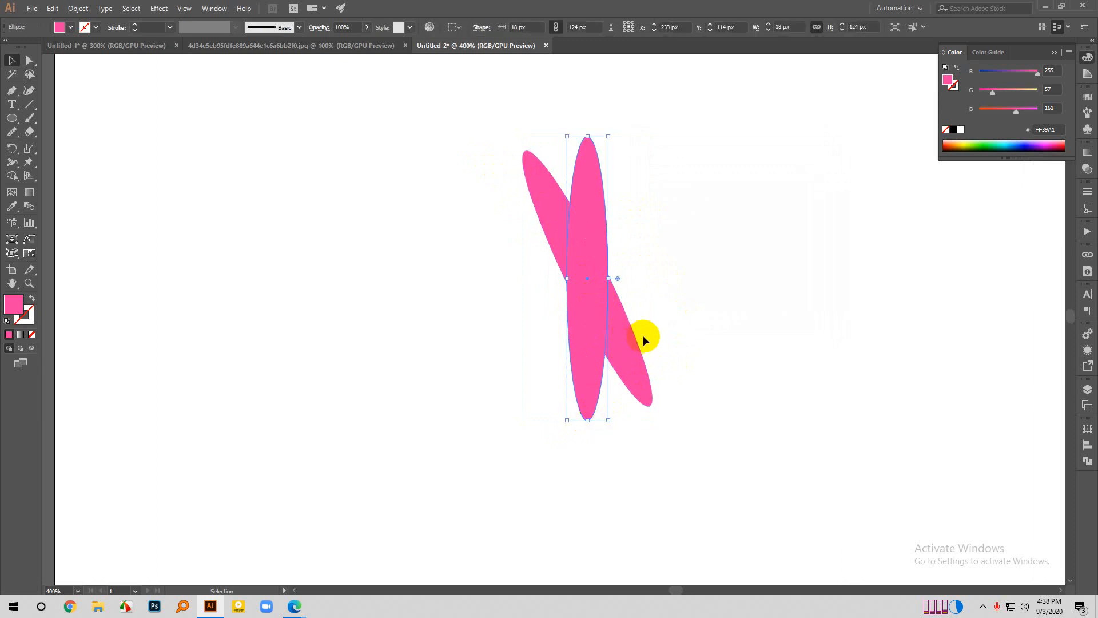
pyautogui.click(642, 335)
pyautogui.click(627, 338)
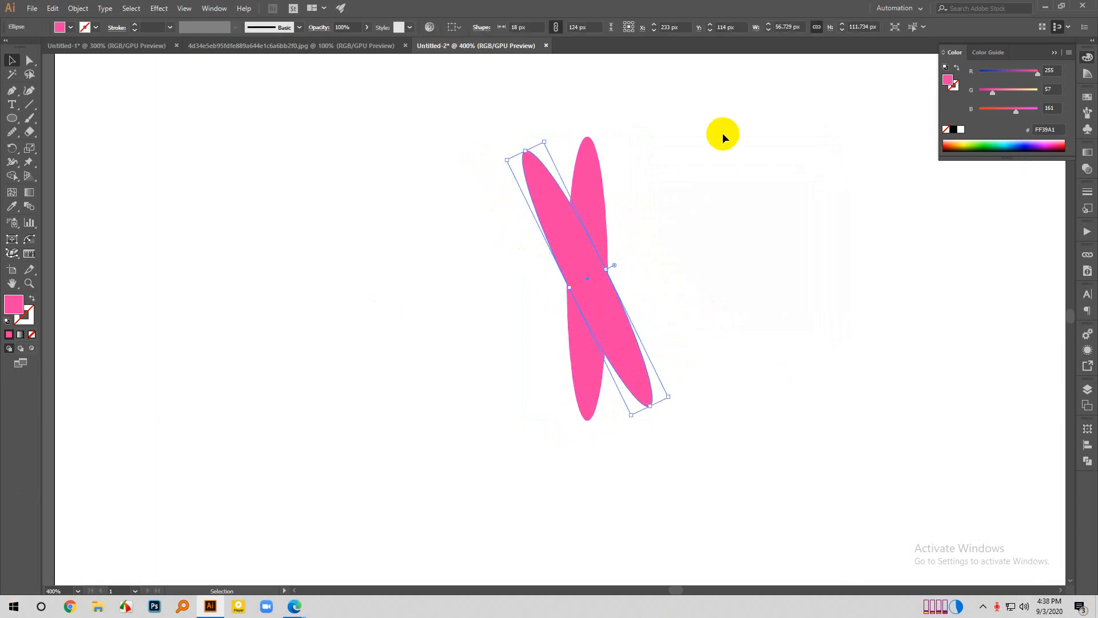
pyautogui.scroll(-1, 353, 238)
pyautogui.click(568, 239)
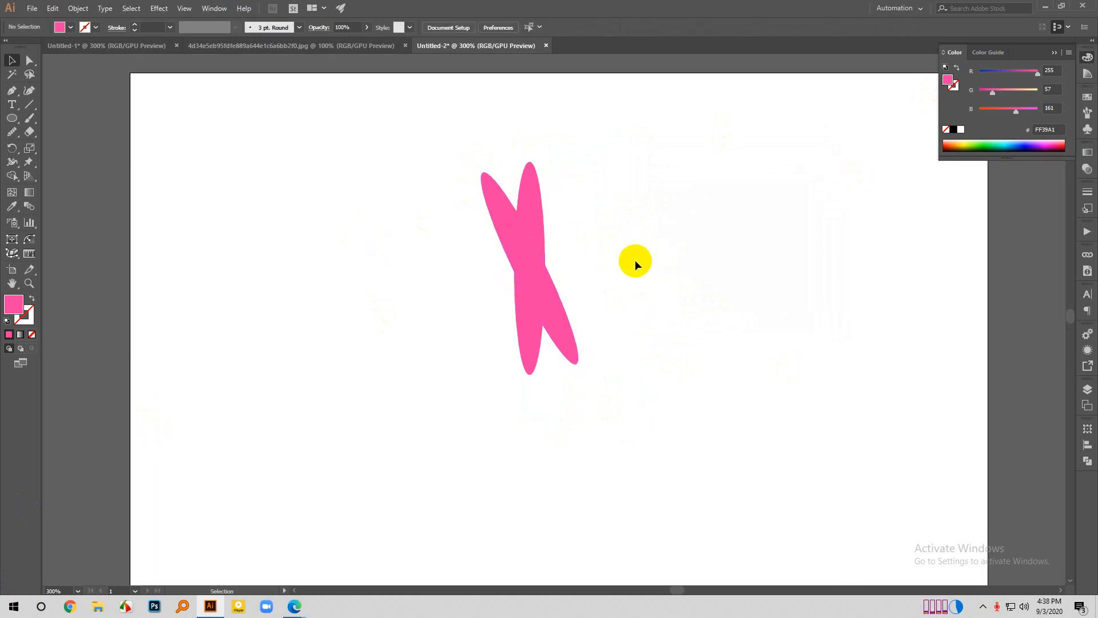
# - Undo the reflected copy and create a copy of the upright ellipse rotated by 21°
pyautogui.hotkey('ctrl', 'z')
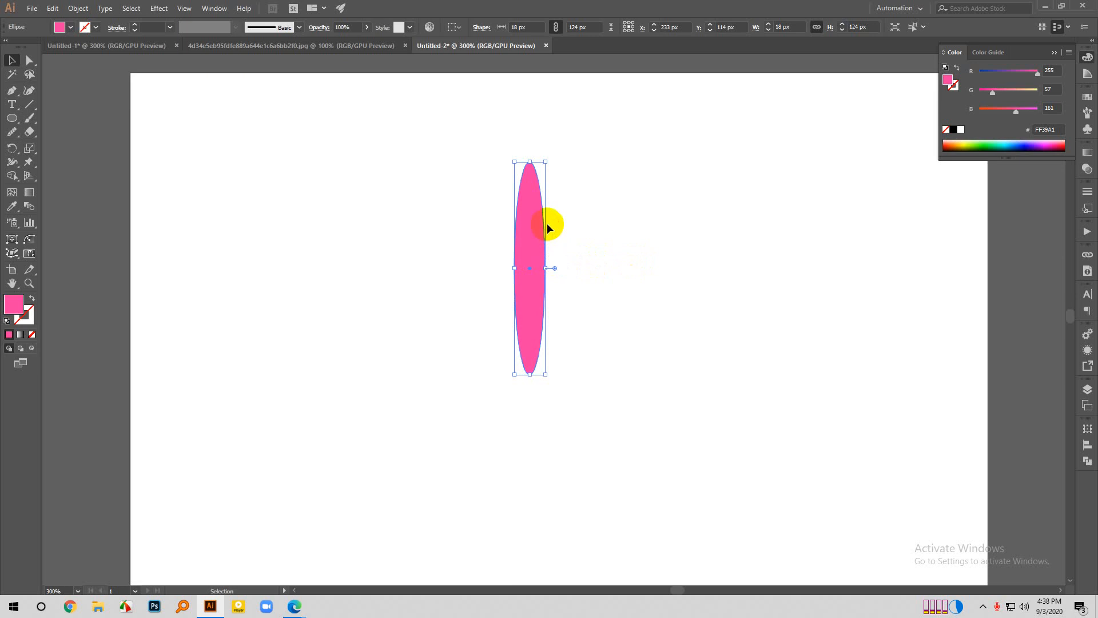
pyautogui.rightClick(547, 223)
pyautogui.moveTo(604, 389)
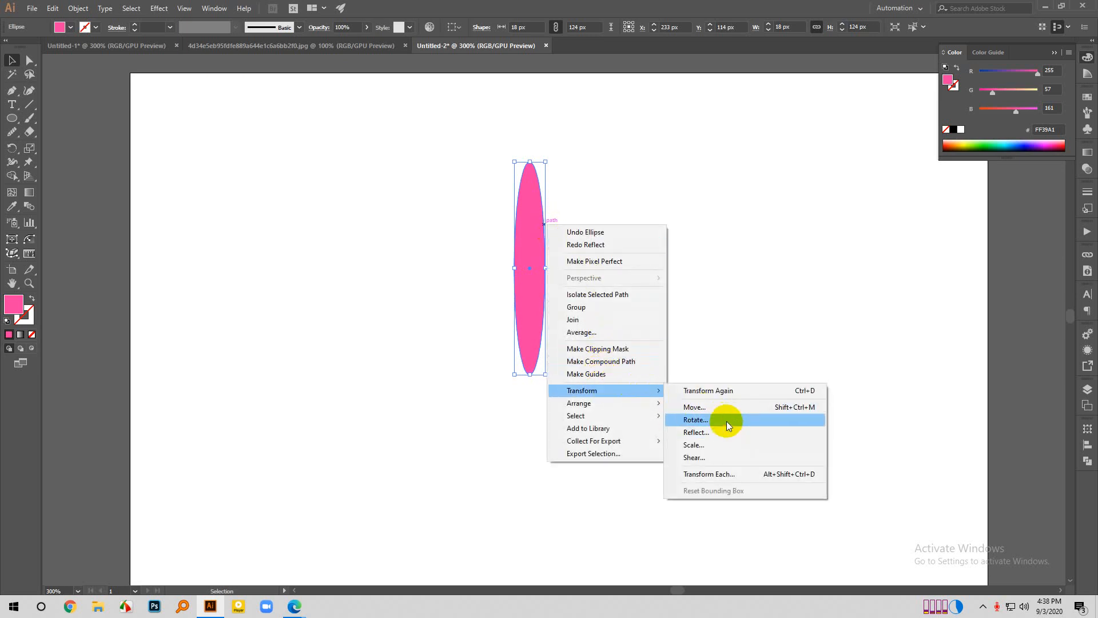
pyautogui.click(696, 419)
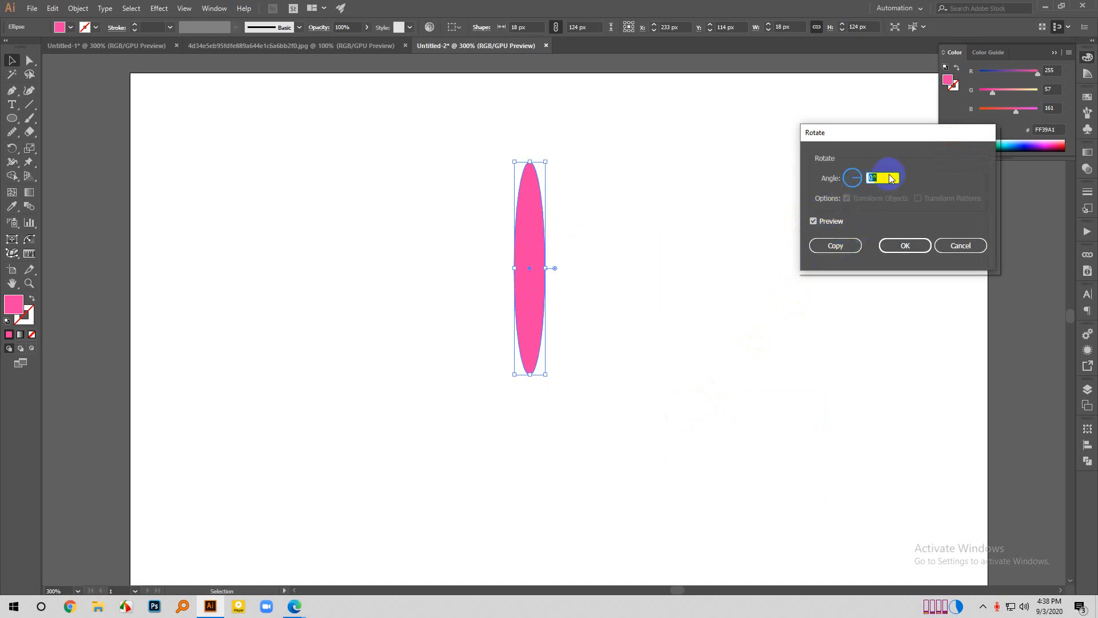
pyautogui.press('Up')
pyautogui.press('Up')
pyautogui.press('Up')
pyautogui.press('Up')
pyautogui.press('Up')
pyautogui.press('Up')
pyautogui.press('Up')
pyautogui.press('Up')
pyautogui.press('Up')
pyautogui.press('Up')
pyautogui.press('Up')
pyautogui.press('Up')
pyautogui.press('Up')
pyautogui.press('Up')
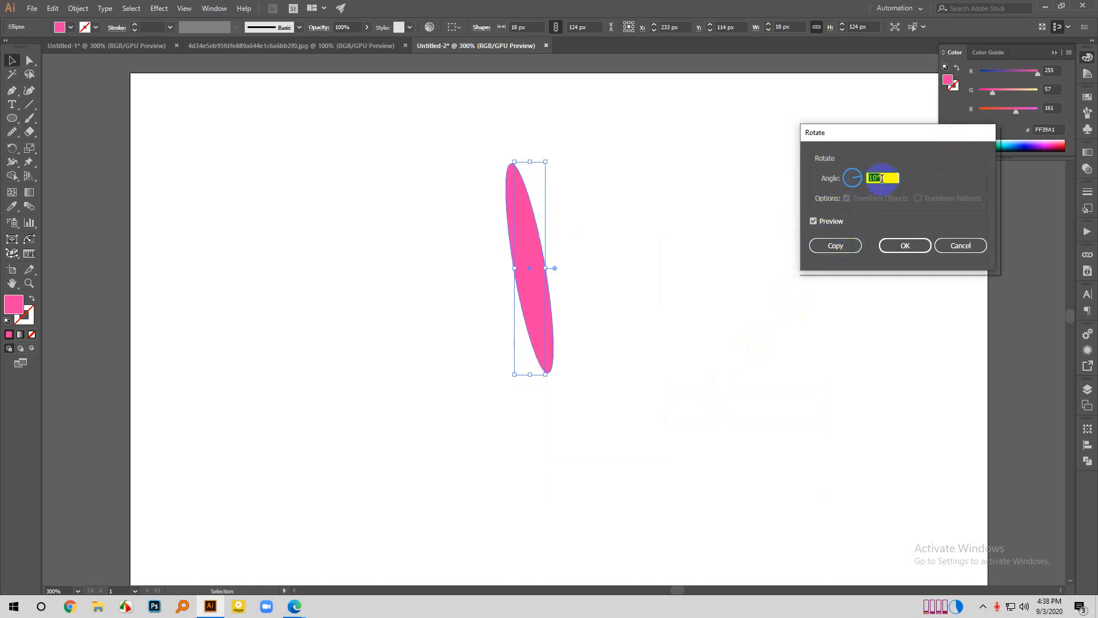
pyautogui.press('Up')
pyautogui.press('Up')
pyautogui.press('Up')
pyautogui.press('Up')
pyautogui.press('Up')
pyautogui.press('Up')
pyautogui.press('Up')
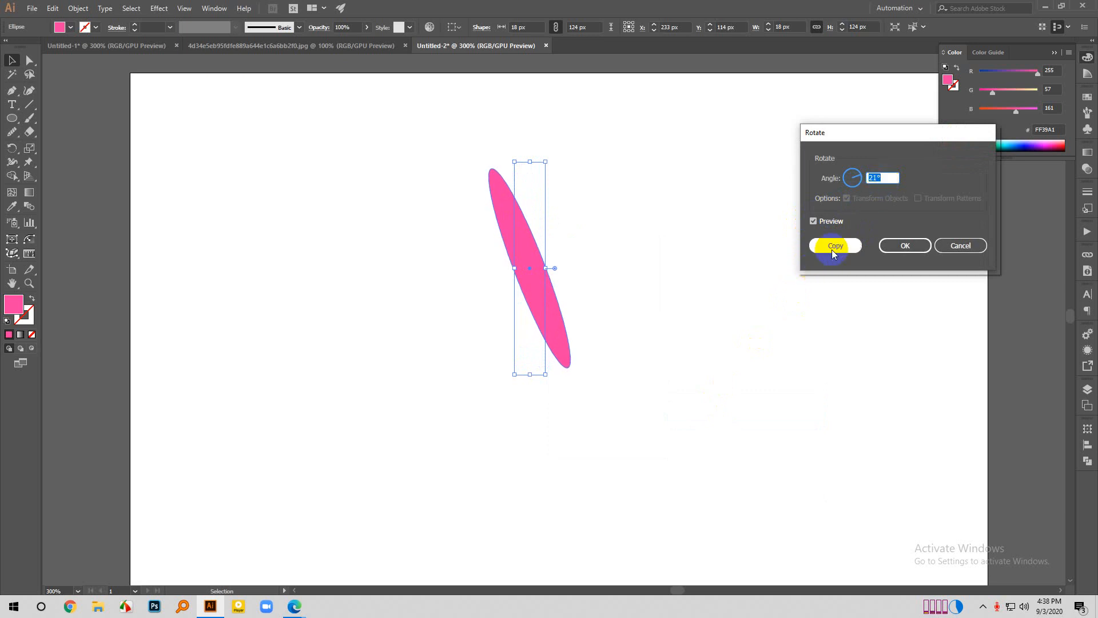
pyautogui.click(843, 245)
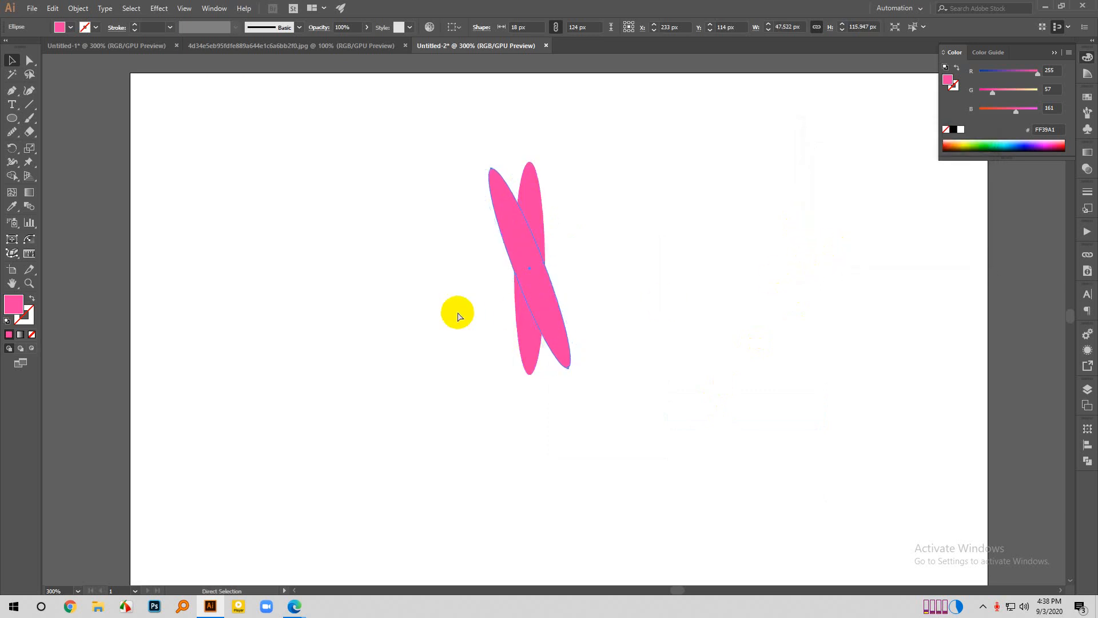
# - Repeat the rotated-copy transformation around the ellipse's centre until the petals form a full flower
pyautogui.hotkey('ctrl', 'd')
pyautogui.hotkey('ctrl', 'd')
pyautogui.hotkey('ctrl', 'd')
pyautogui.hotkey('ctrl', 'd')
pyautogui.hotkey('ctrl', 'd')
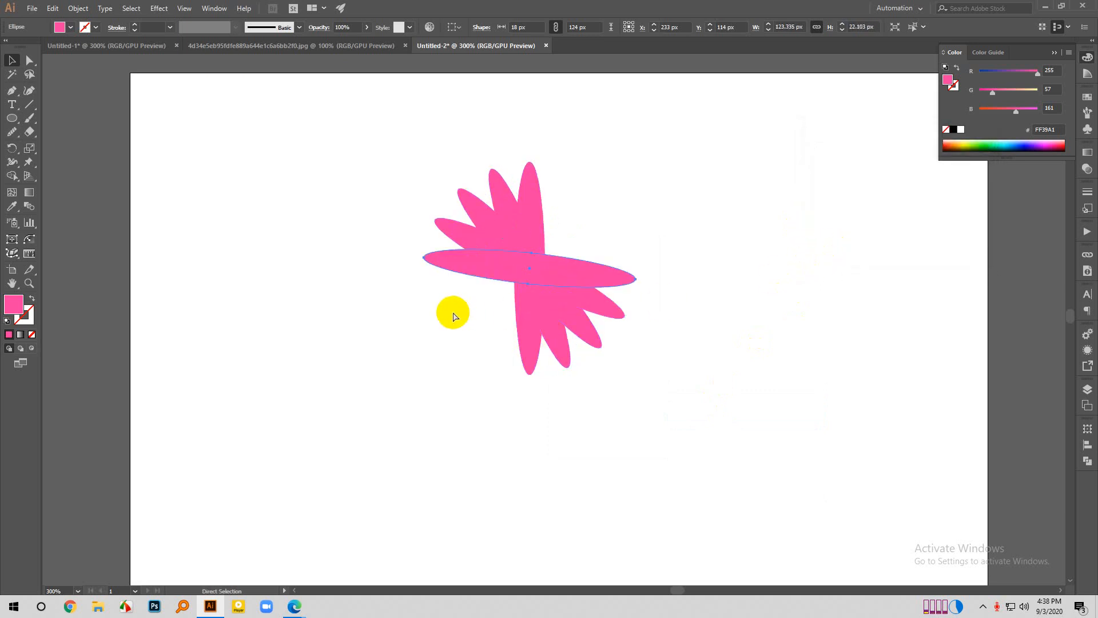
pyautogui.hotkey('ctrl', 'd')
pyautogui.hotkey('ctrl', 'd')
pyautogui.hotkey('ctrl', 'd')
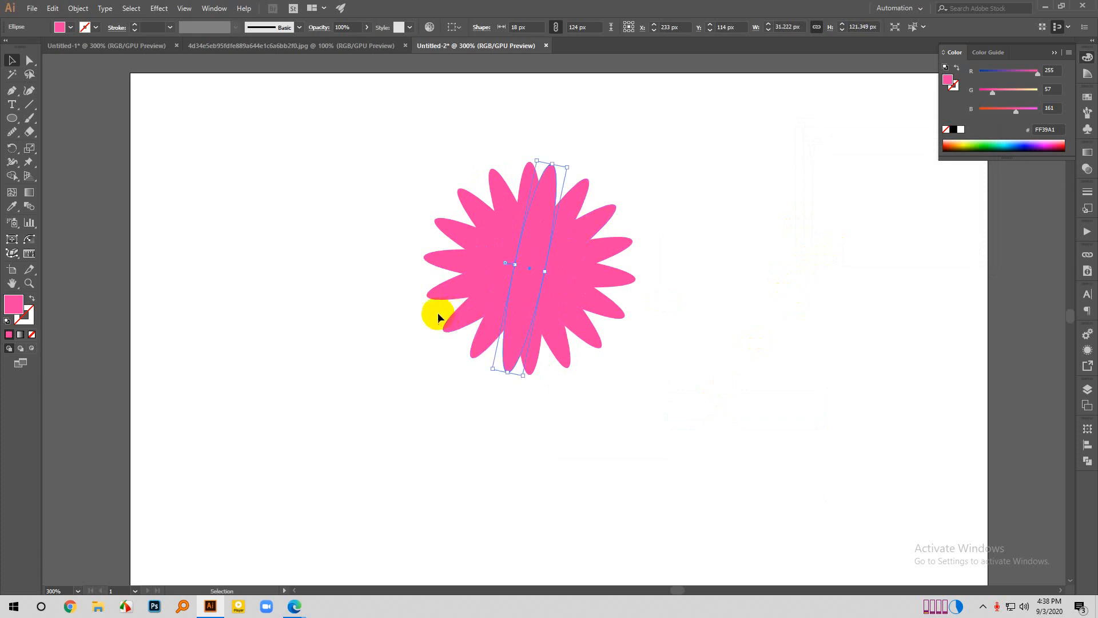
# - Deselect the petal and examine the whole pink flower from a distance and up close
pyautogui.click(264, 313)
pyautogui.scroll(-1, 414, 449)
pyautogui.scroll(-3, 400, 452)
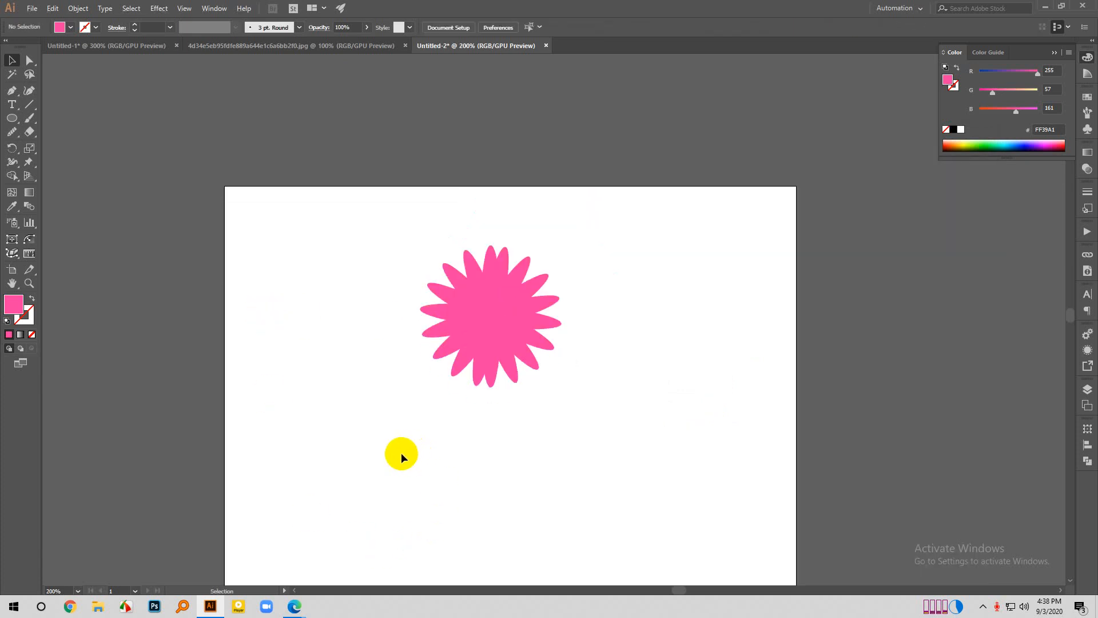
pyautogui.scroll(-2, 401, 452)
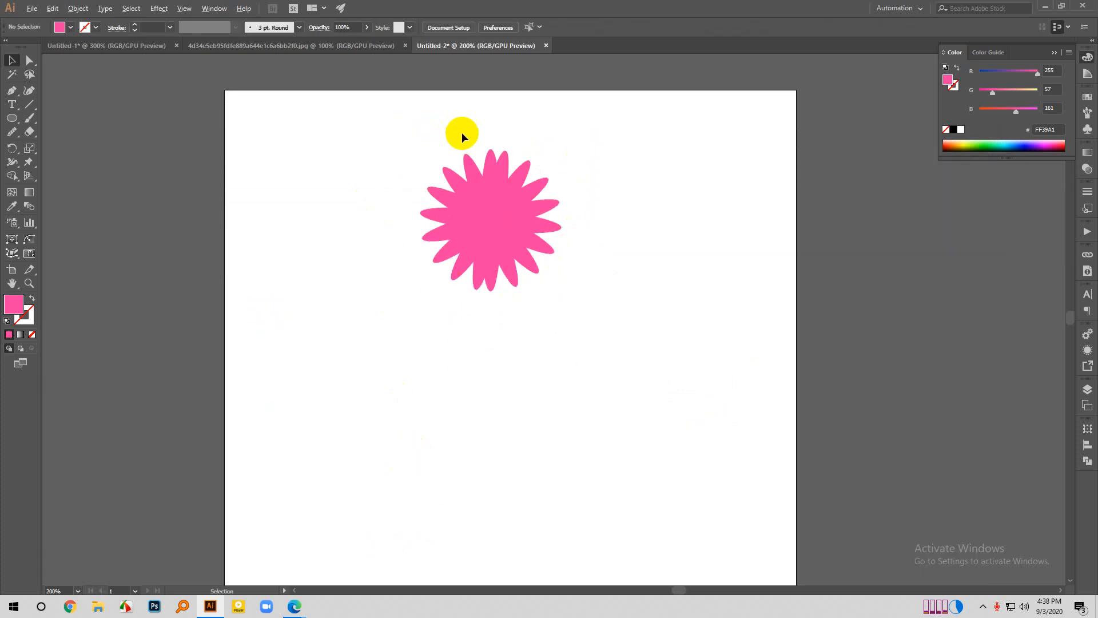
pyautogui.scroll(2, 463, 136)
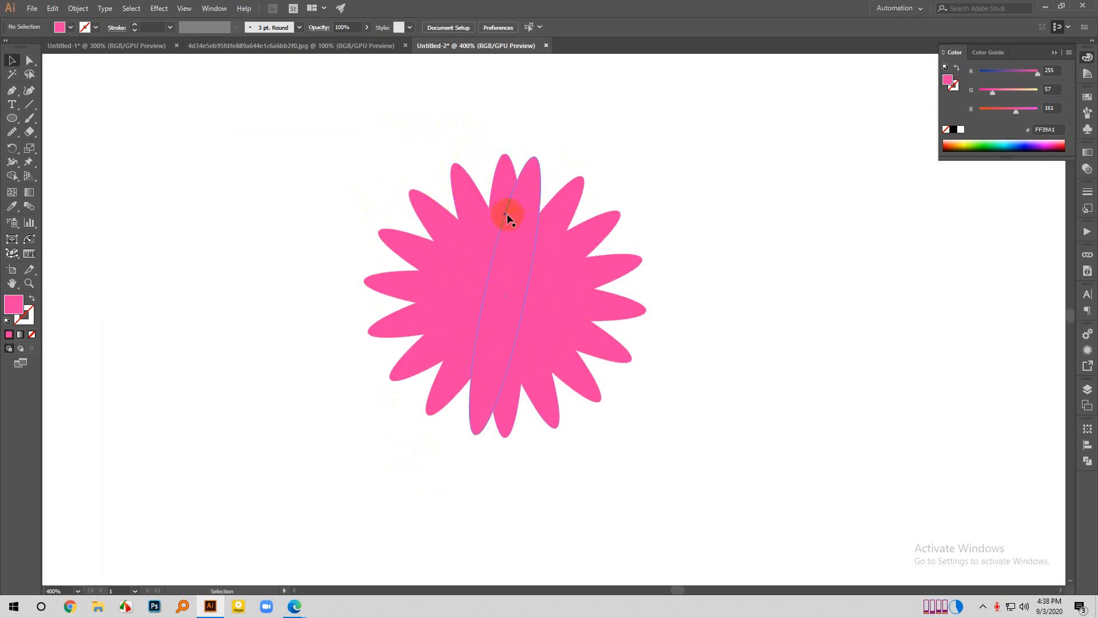
pyautogui.scroll(-1, 514, 323)
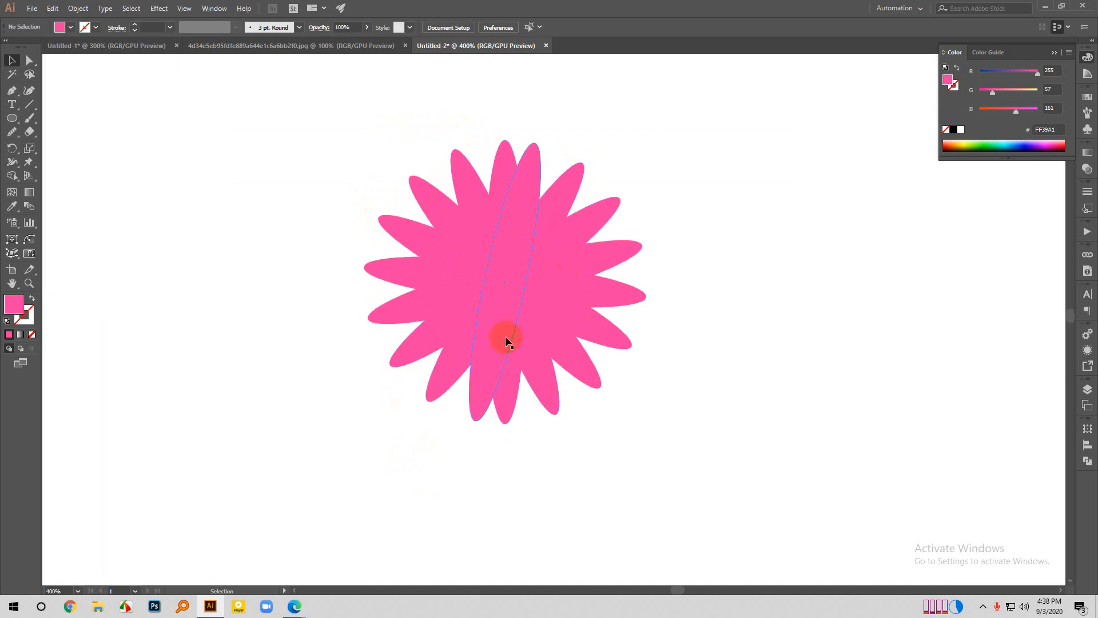
# - Move the slanted front petal out of the pink flower and undo the move
pyautogui.moveTo(505, 335); pyautogui.dragTo(269, 431)
pyautogui.hotkey('ctrl', 'z')
pyautogui.press('v')
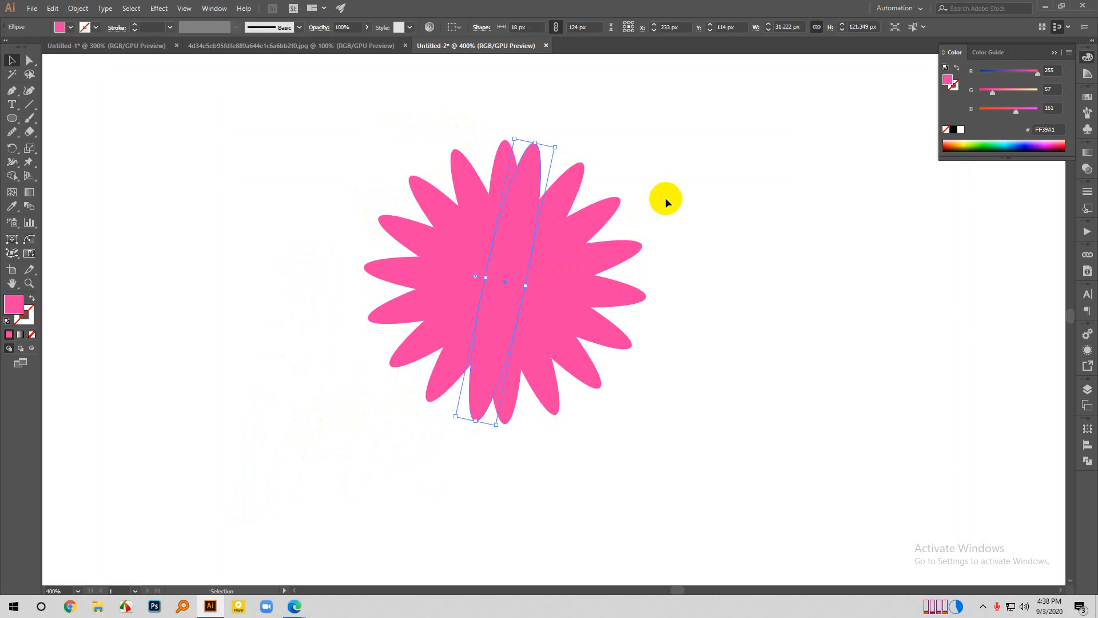
# - Examine the spacing between the petals around the pink flower with nothing selected
pyautogui.click(663, 197)
pyautogui.scroll(-1, 297, 224)
pyautogui.click(456, 161)
pyautogui.click(450, 129)
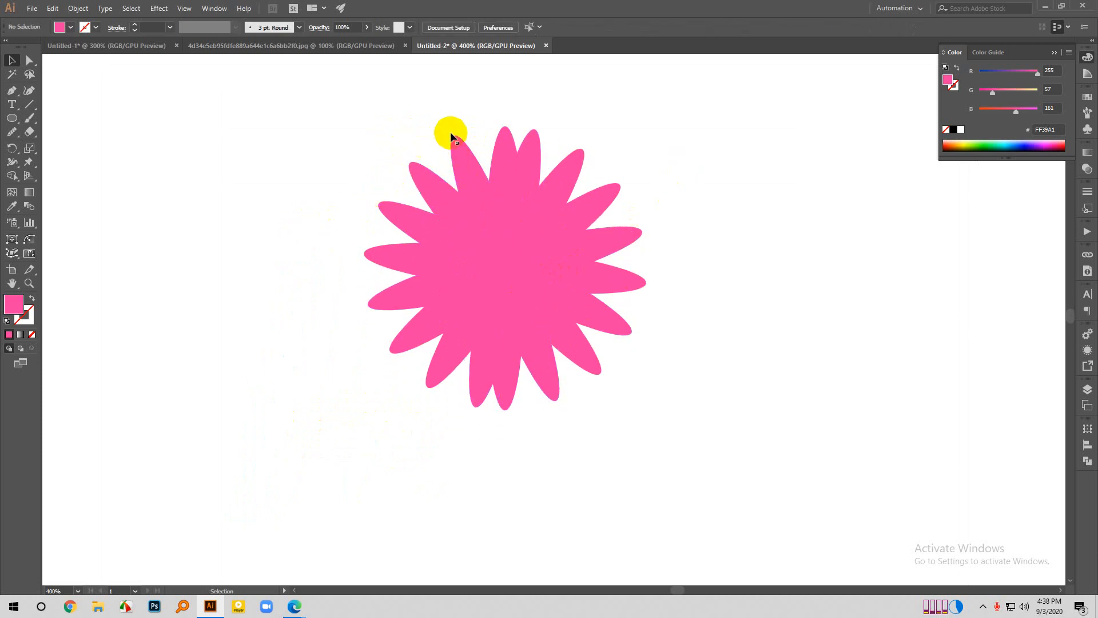
pyautogui.scroll(-2, 402, 387)
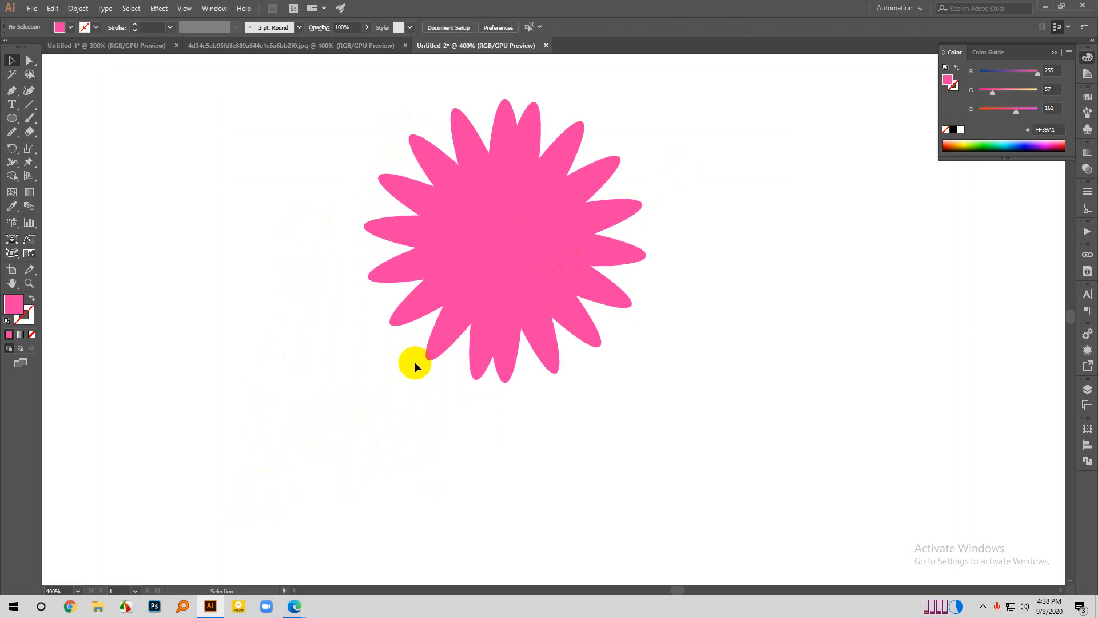
pyautogui.scroll(1, 416, 191)
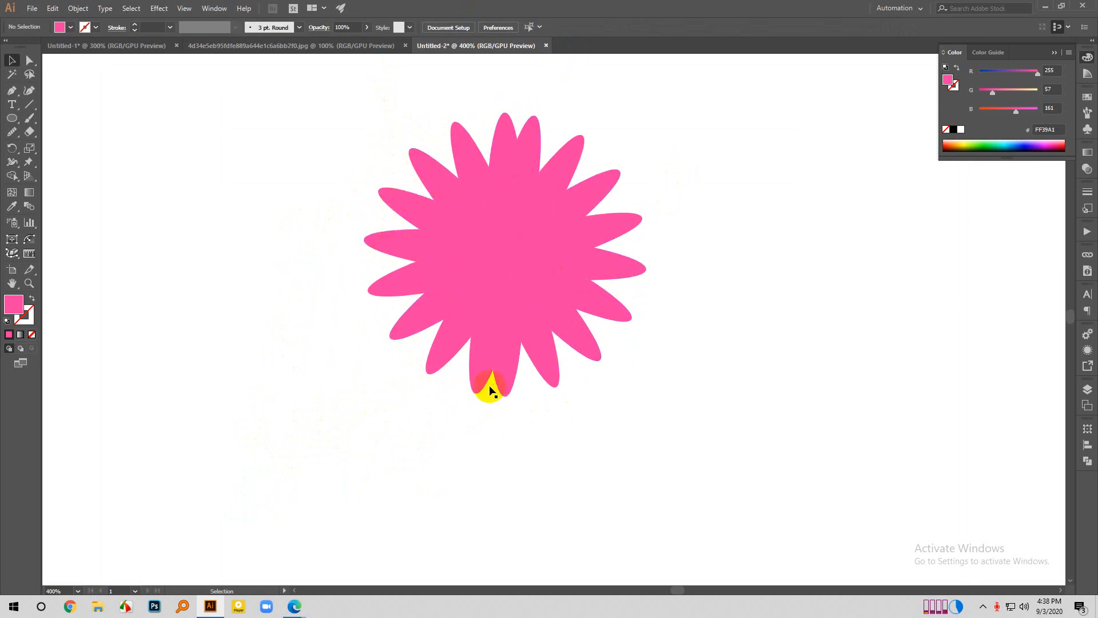
pyautogui.scroll(-2, 520, 138)
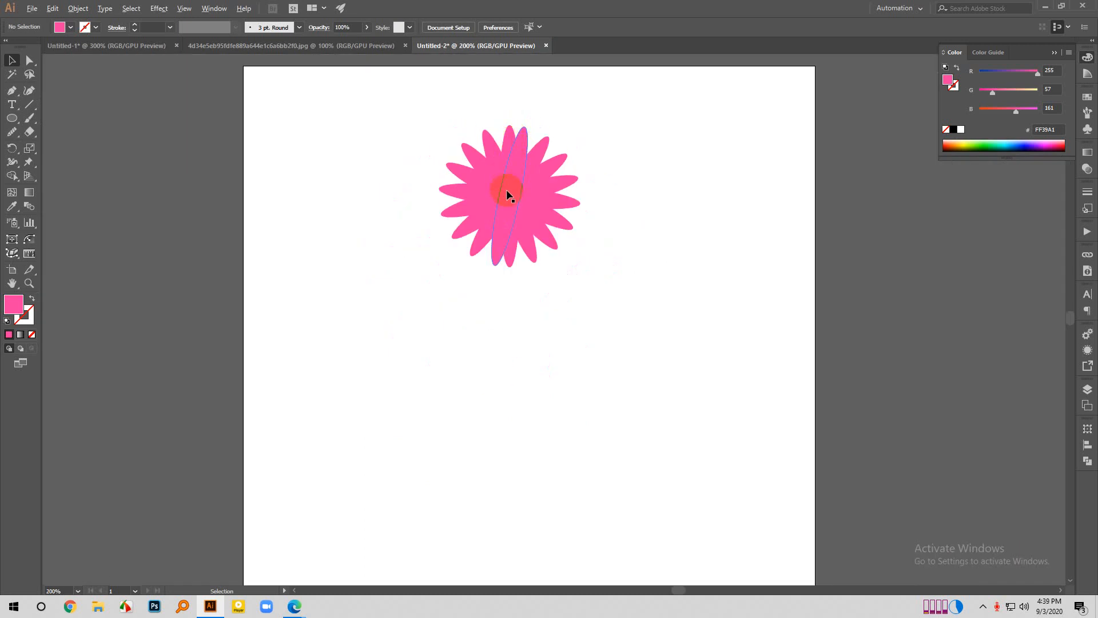
pyautogui.scroll(1, 507, 187)
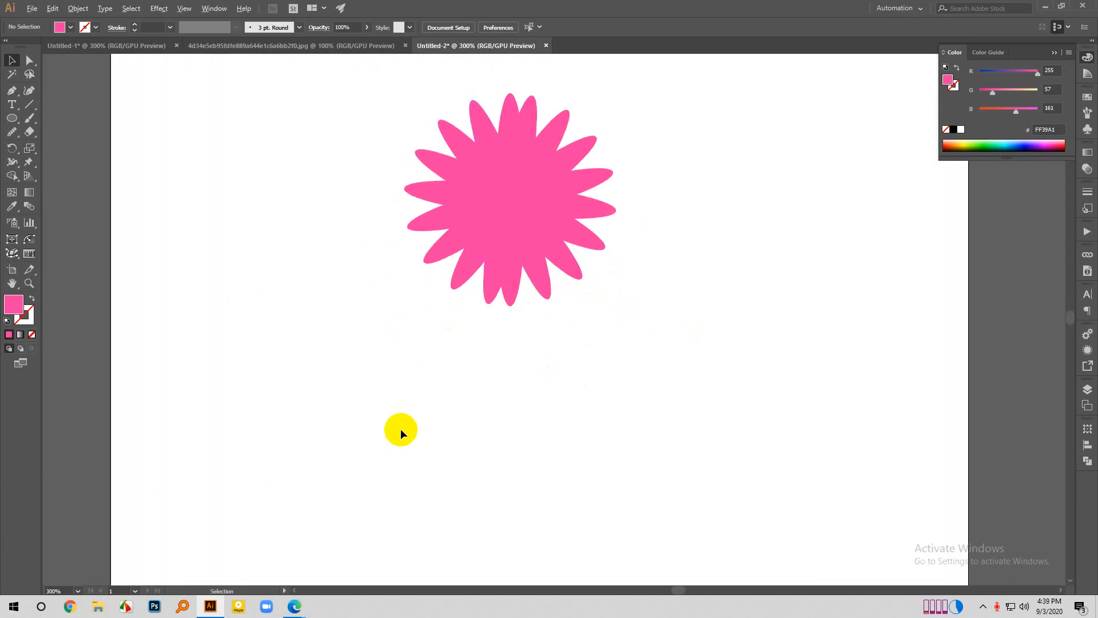
pyautogui.scroll(-1, 400, 430)
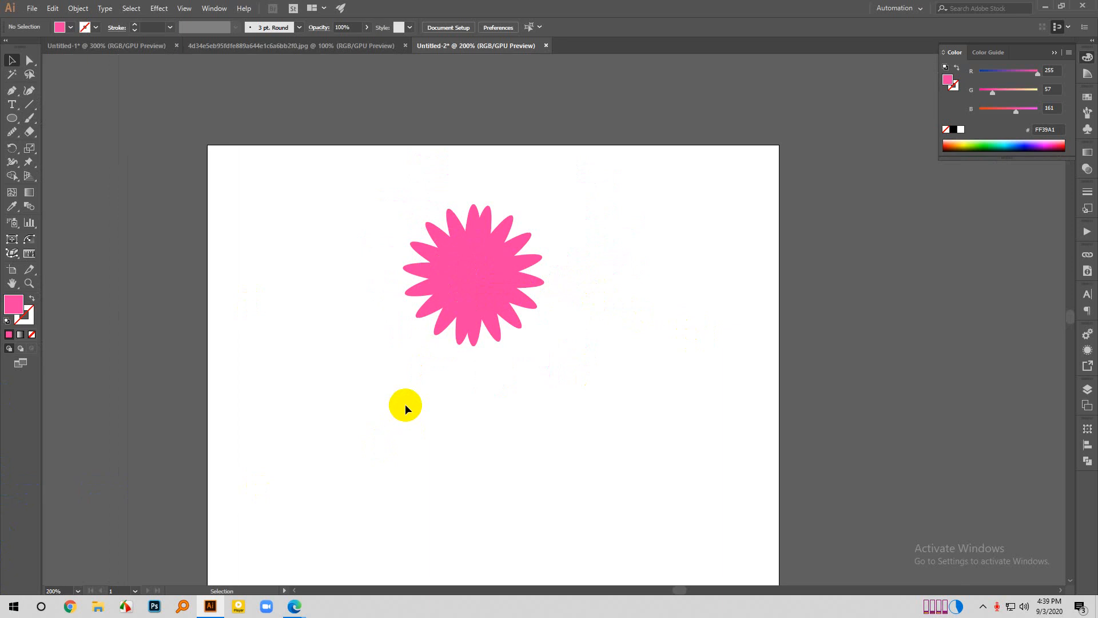
pyautogui.click(483, 260)
pyautogui.scroll(-1, 183, 279)
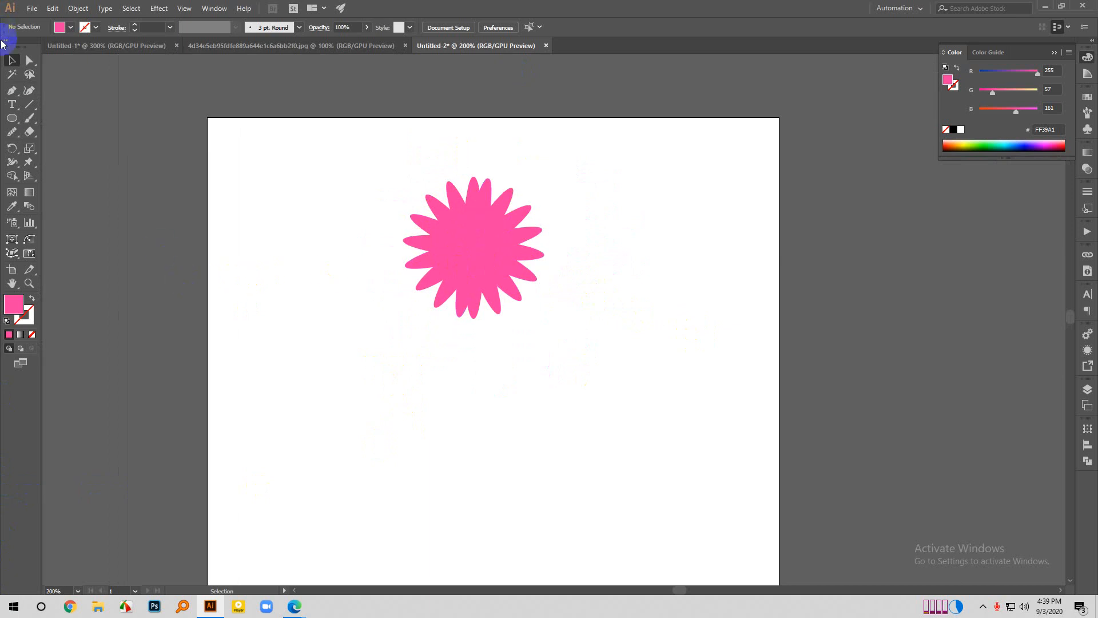
# - Draw a narrow upright ellipse of about 16 × 88 px beside the pink flower and fill it with dark magenta 8C0050
pyautogui.click(13, 118)
pyautogui.moveTo(299, 225); pyautogui.dragTo(317, 325)
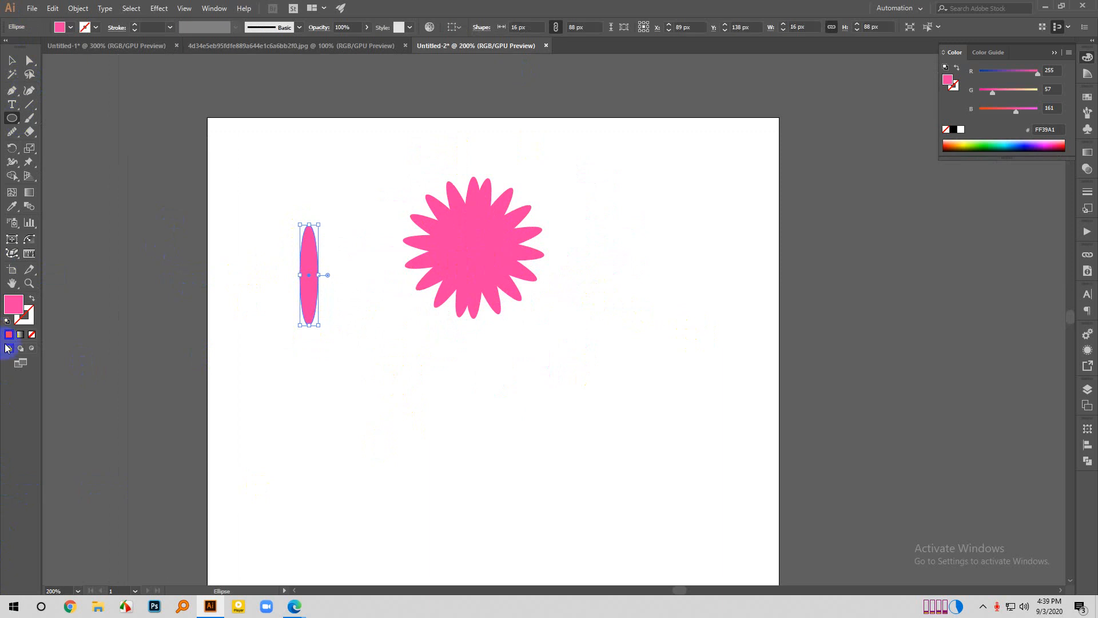
pyautogui.doubleClick(14, 303)
pyautogui.click(693, 247)
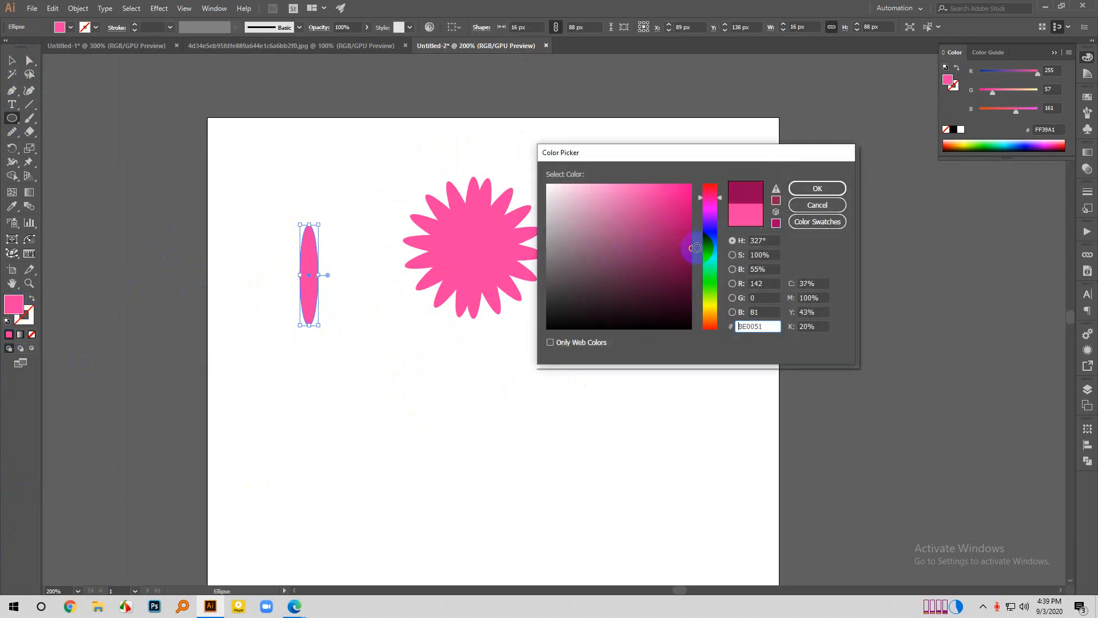
pyautogui.click(817, 188)
pyautogui.click(13, 60)
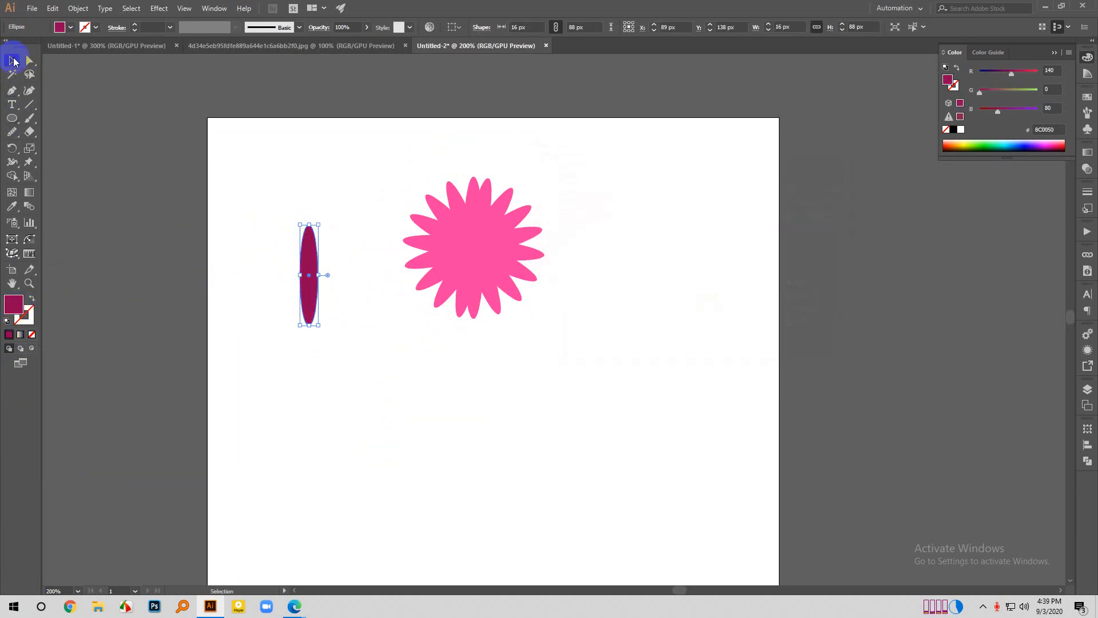
# - Move the whole pink flower up to the artboard's top edge and place the dark ellipse in the open area below and right of it
pyautogui.click(341, 181)
pyautogui.moveTo(368, 154); pyautogui.dragTo(647, 377)
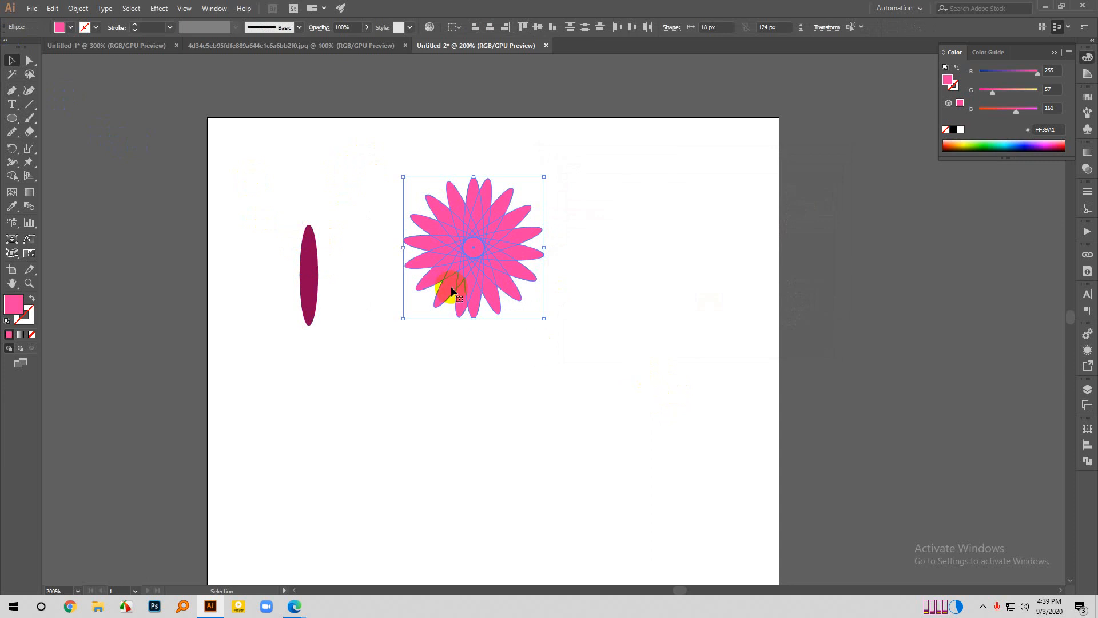
pyautogui.moveTo(451, 292); pyautogui.dragTo(396, 233)
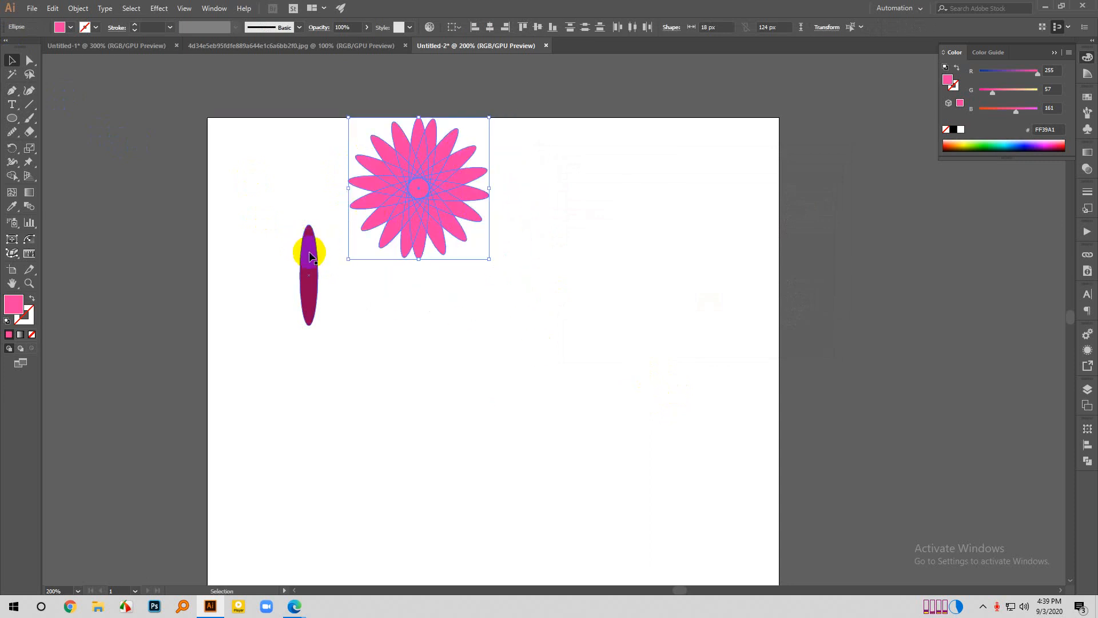
pyautogui.moveTo(308, 256); pyautogui.dragTo(576, 306)
# - Try to reflect the dark magenta ellipse across an axis angle of 360/10, and undo the reflection
pyautogui.scroll(1, 625, 314)
pyautogui.rightClick(540, 320)
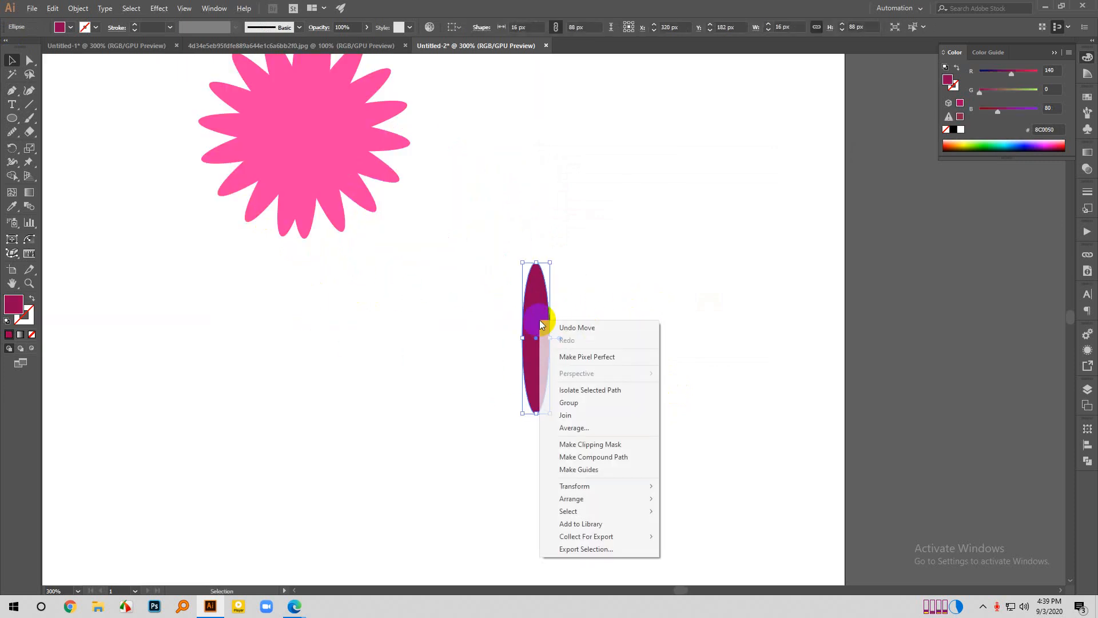
pyautogui.moveTo(593, 483)
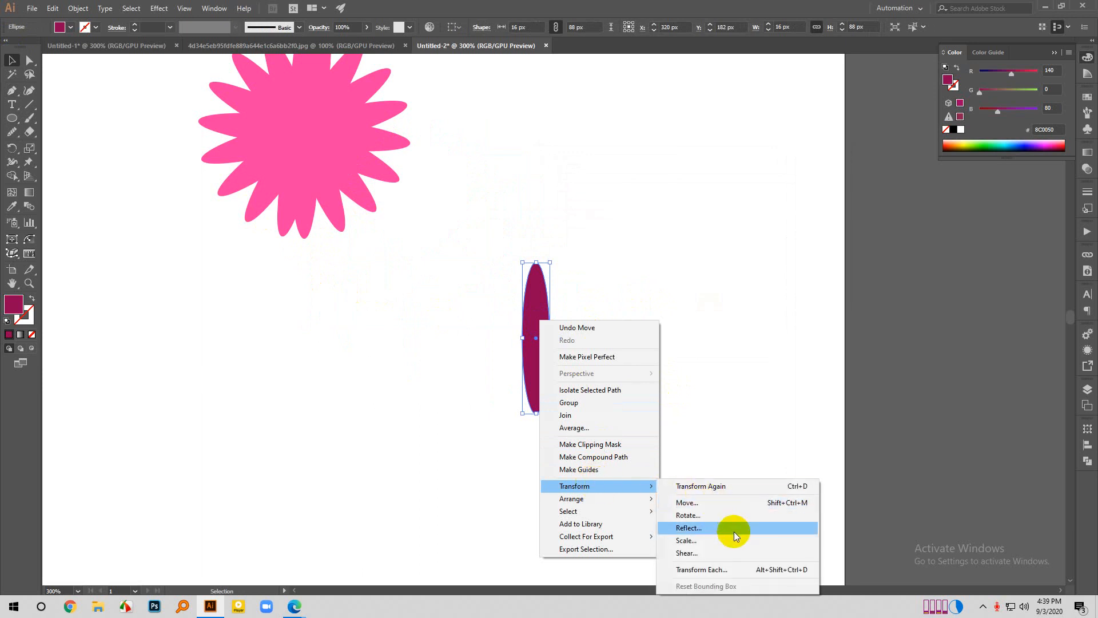
pyautogui.click(707, 525)
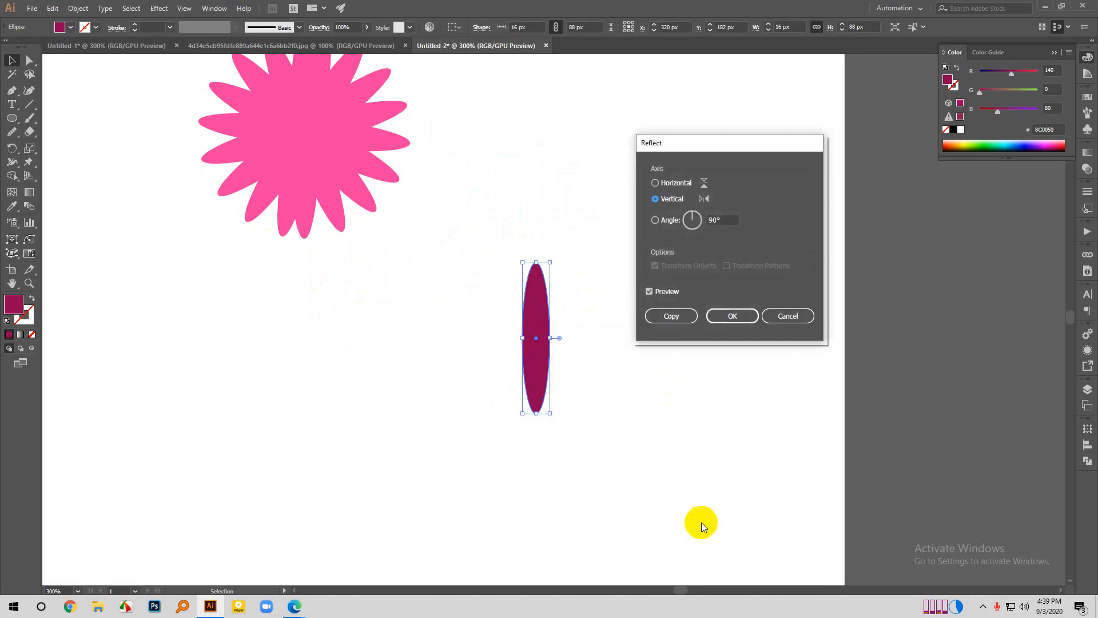
pyautogui.click(718, 220)
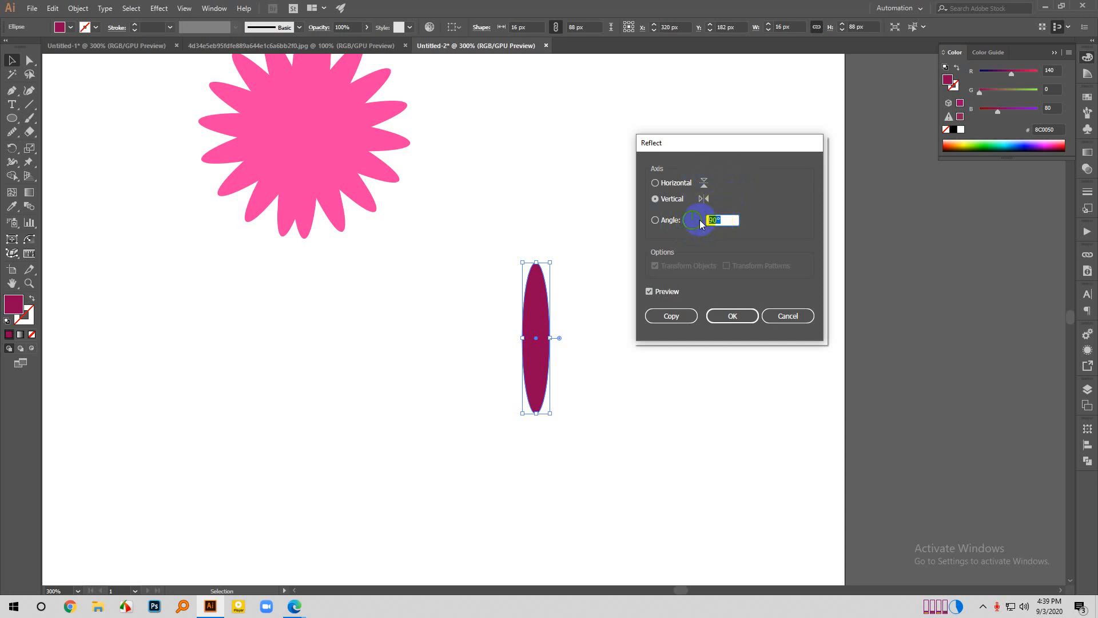
pyautogui.doubleClick(718, 220)
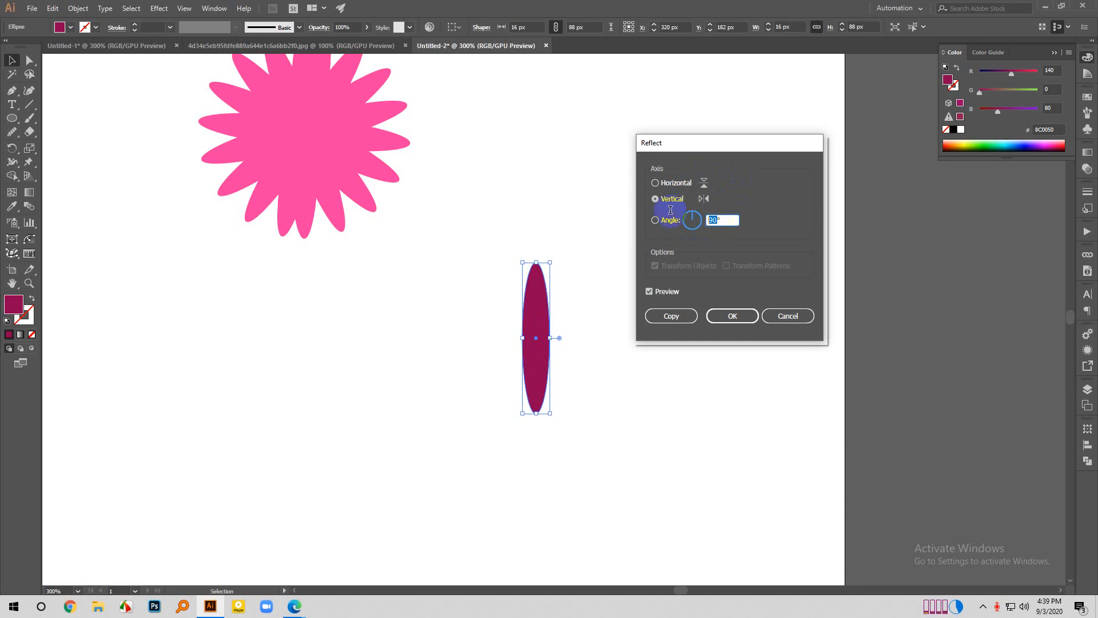
pyautogui.write('360/')
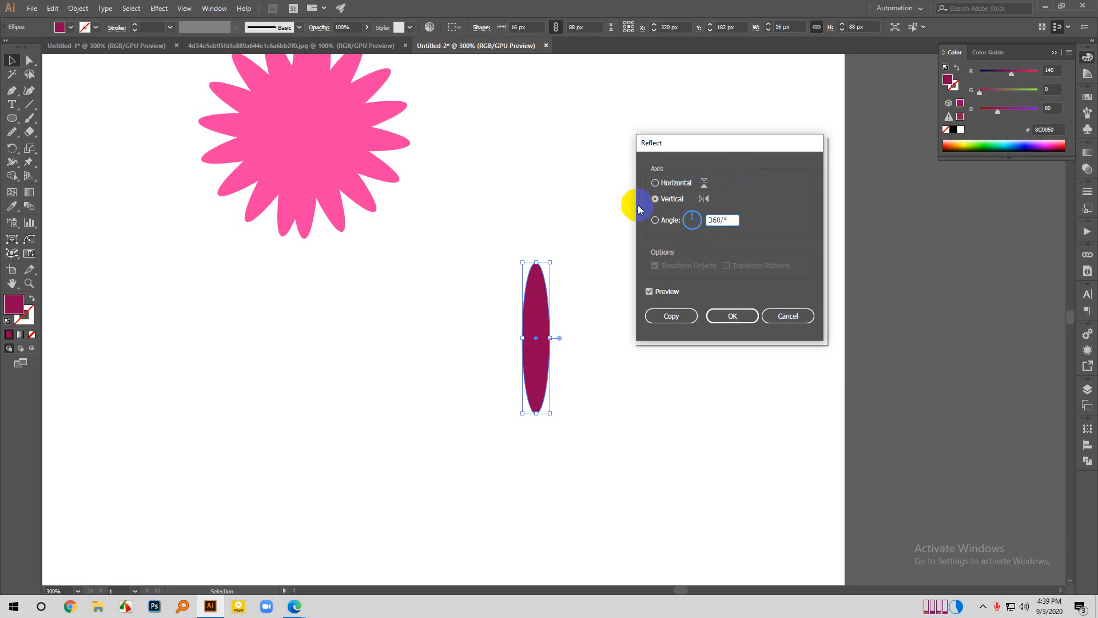
pyautogui.doubleClick(731, 222)
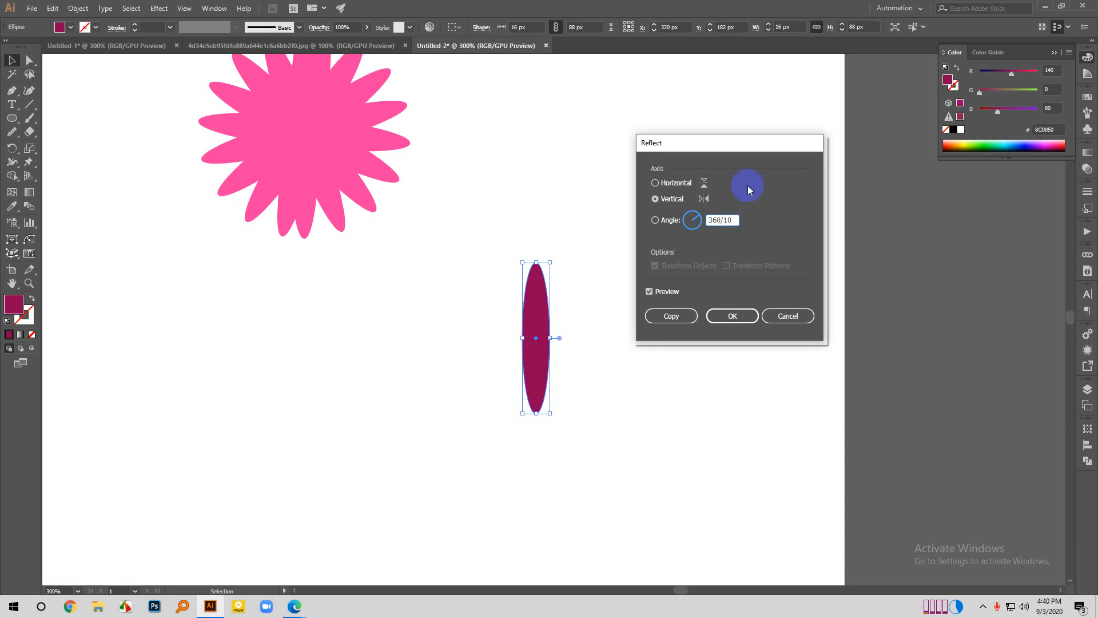
pyautogui.click(667, 315)
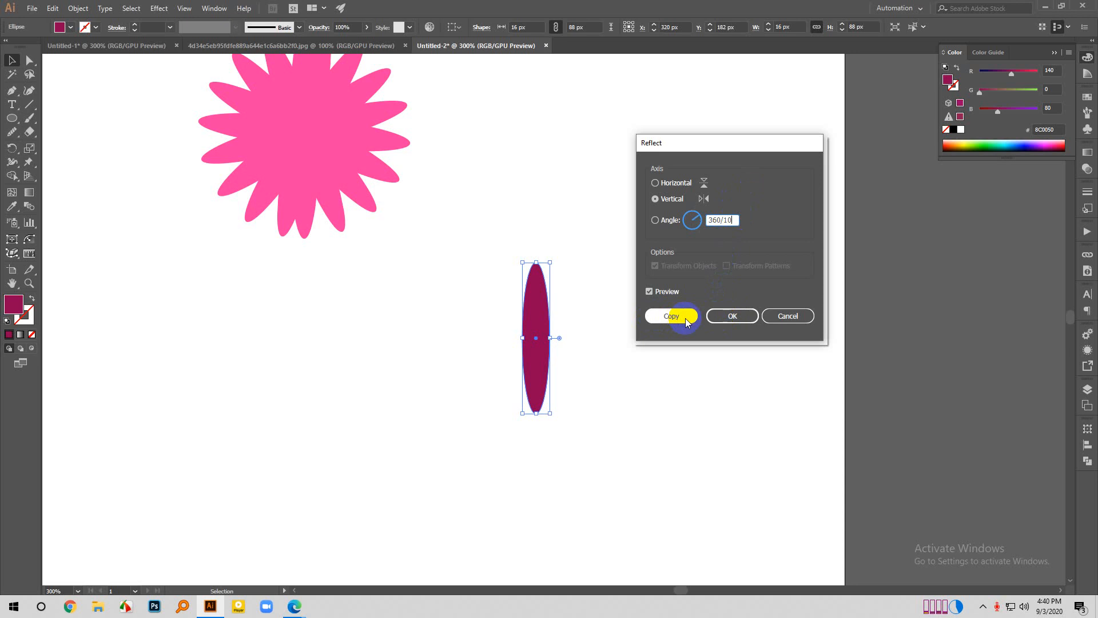
pyautogui.click(729, 316)
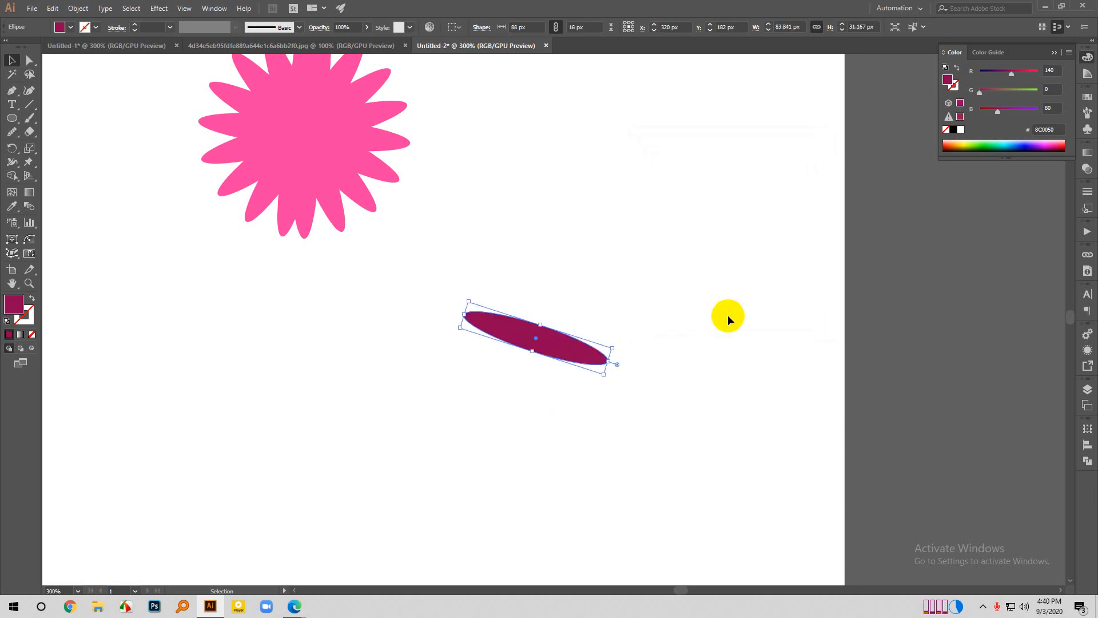
pyautogui.hotkey('ctrl', 'z')
# - Create a copy of the dark magenta ellipse rotated by 360/10 degrees
pyautogui.rightClick(544, 288)
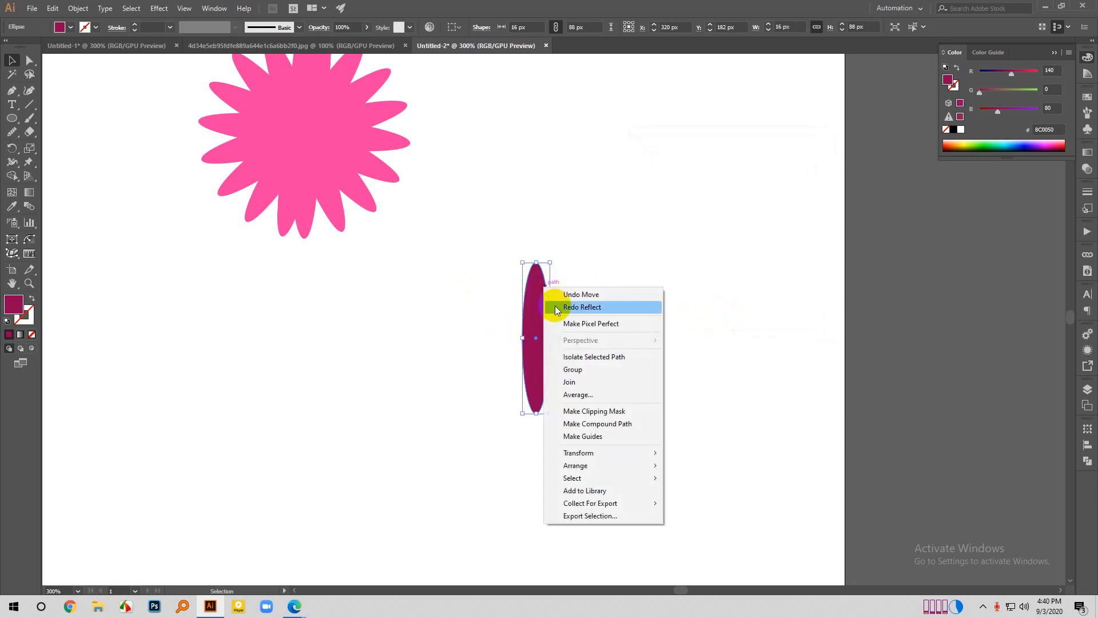
pyautogui.moveTo(588, 466)
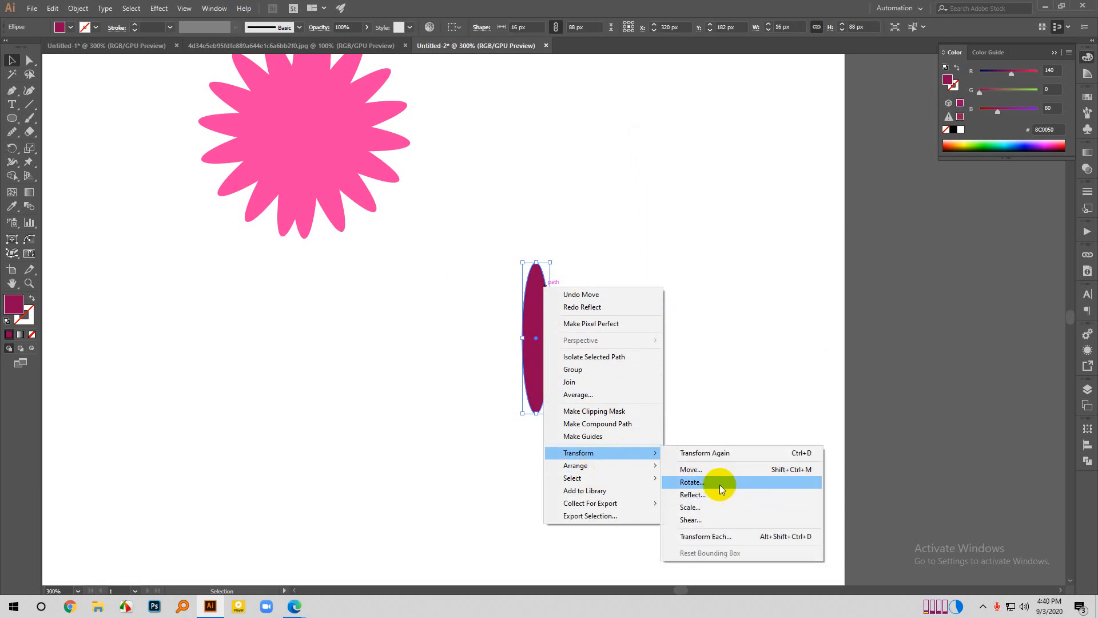
pyautogui.click(720, 484)
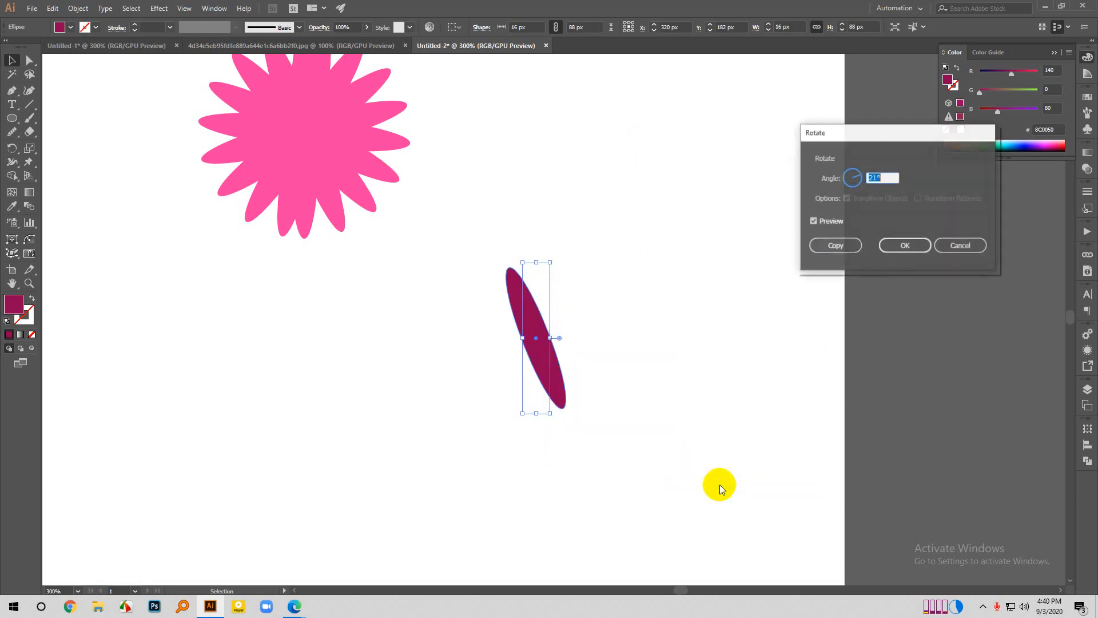
pyautogui.doubleClick(877, 177)
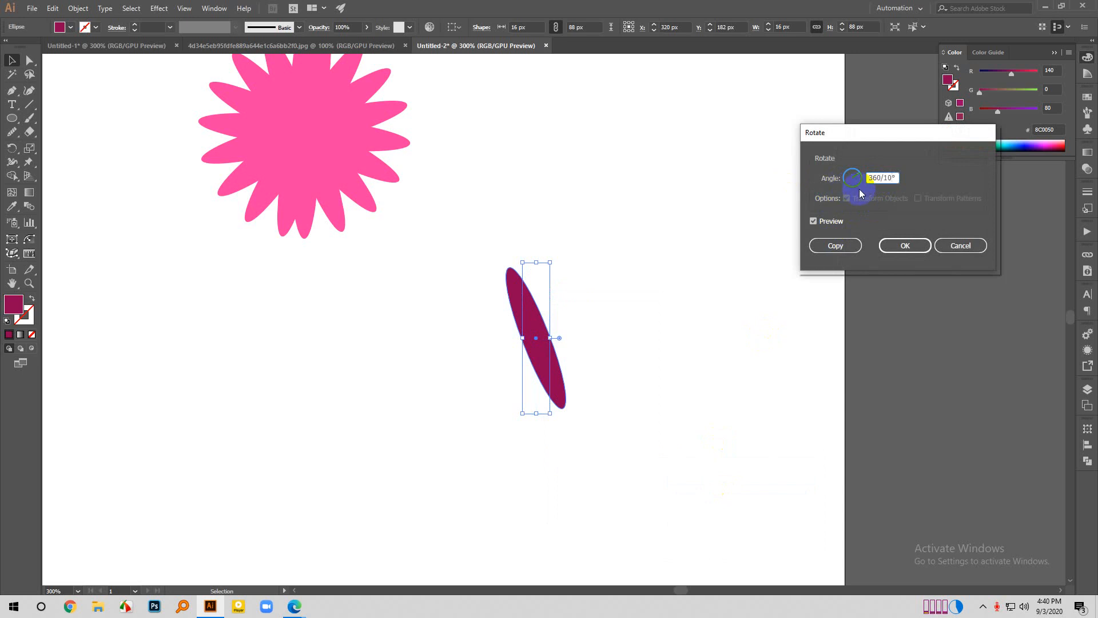
pyautogui.moveTo(879, 178); pyautogui.dragTo(895, 175)
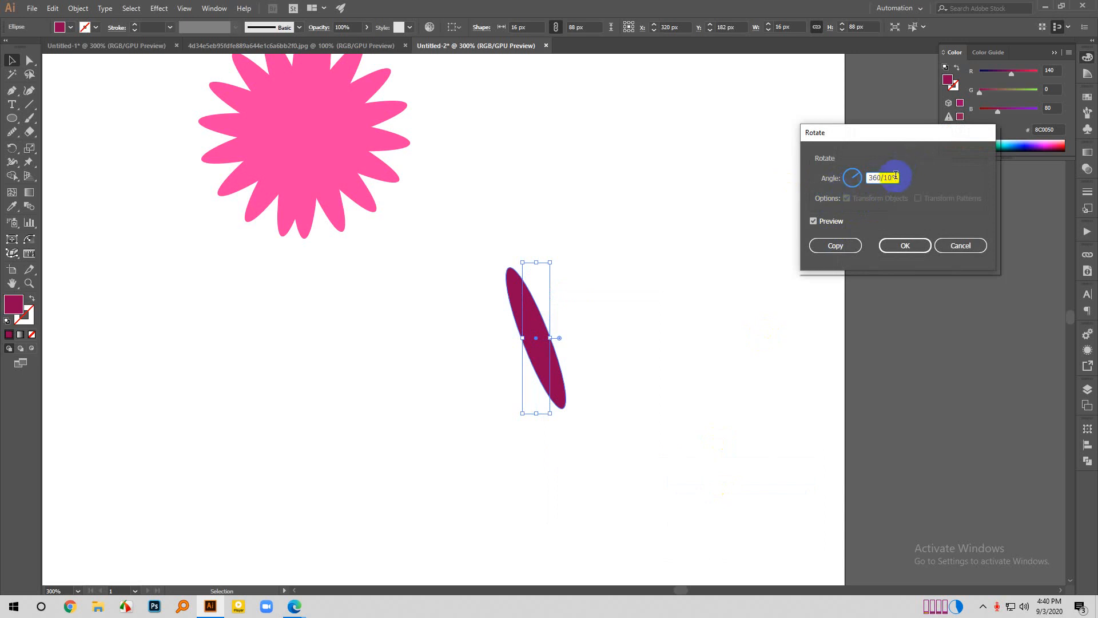
pyautogui.click(812, 247)
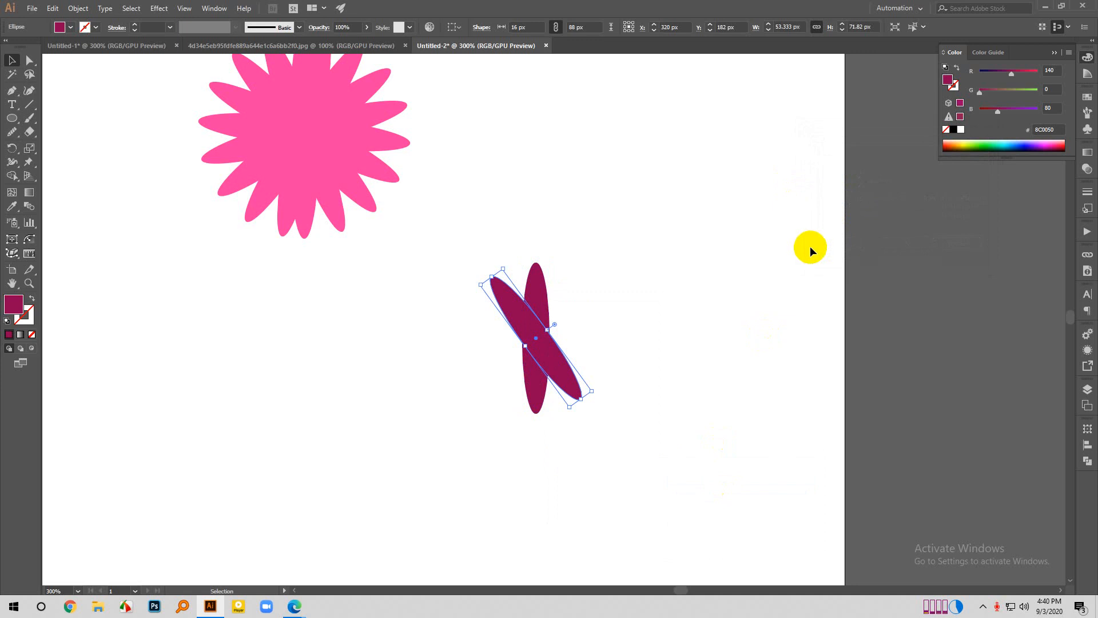
# - Repeat the rotated copy three more times to complete the ten-petal dark magenta flower, and leave nothing selected
pyautogui.hotkey('ctrl', 'd')
pyautogui.hotkey('ctrl', 'd')
pyautogui.hotkey('ctrl', 'd')
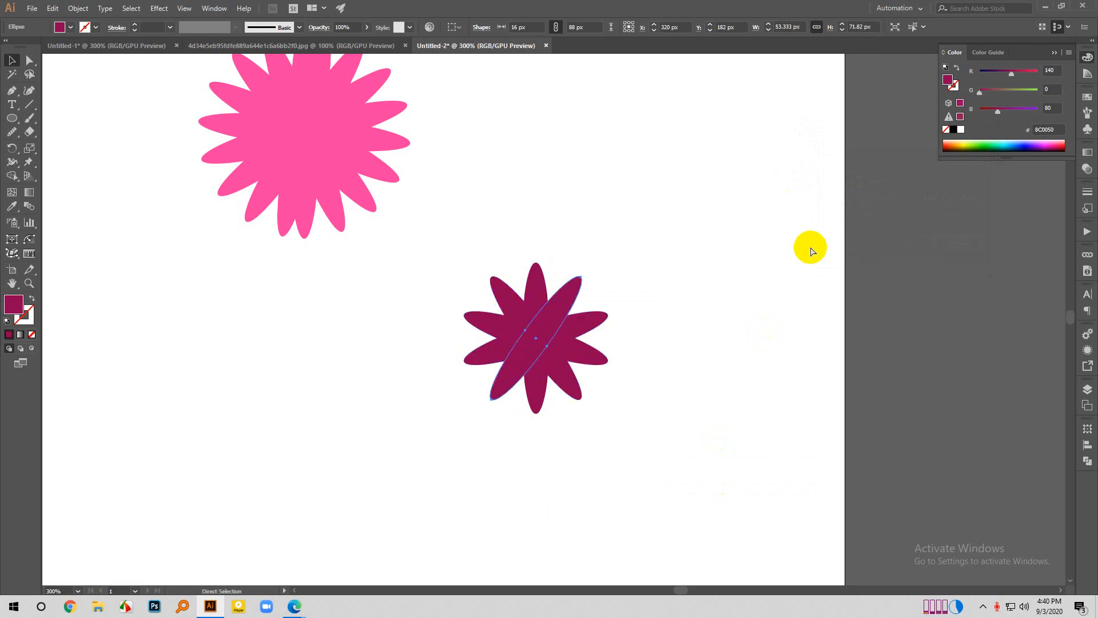
pyautogui.press('v')
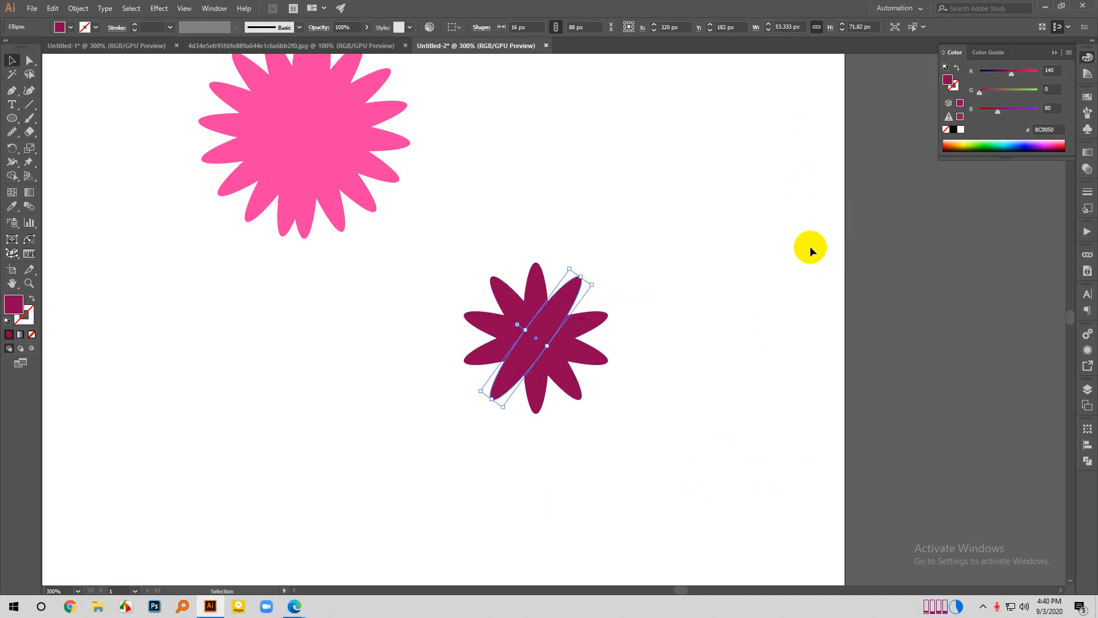
pyautogui.click(11, 60)
pyautogui.click(273, 355)
pyautogui.scroll(-1, 616, 455)
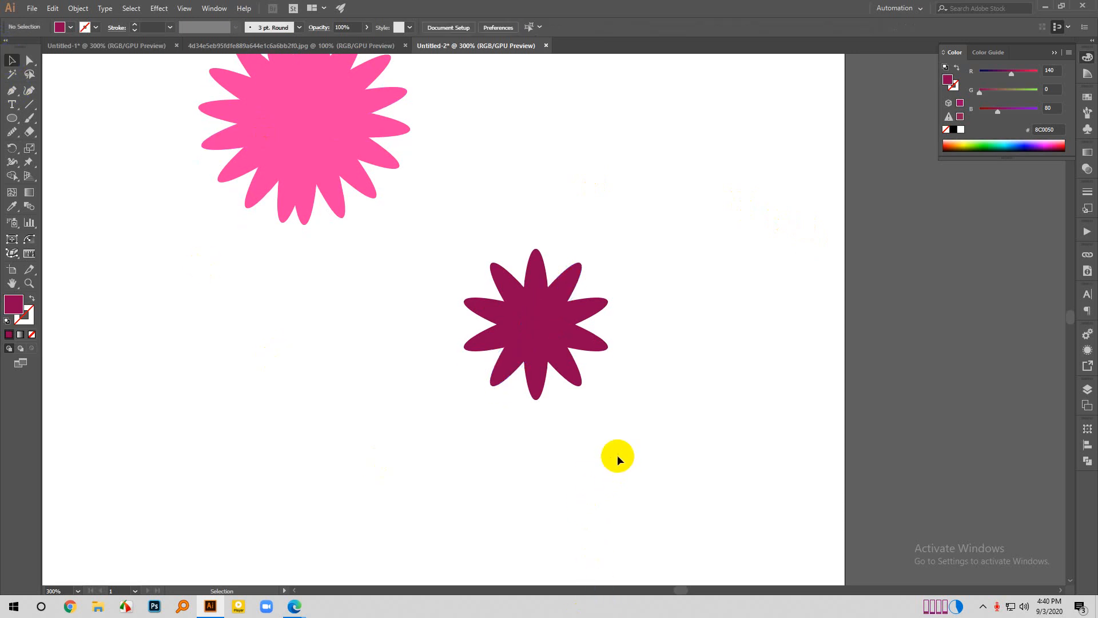
# - Group all the petals of the dark magenta flower into one object and leave nothing selected
pyautogui.scroll(-1, 626, 449)
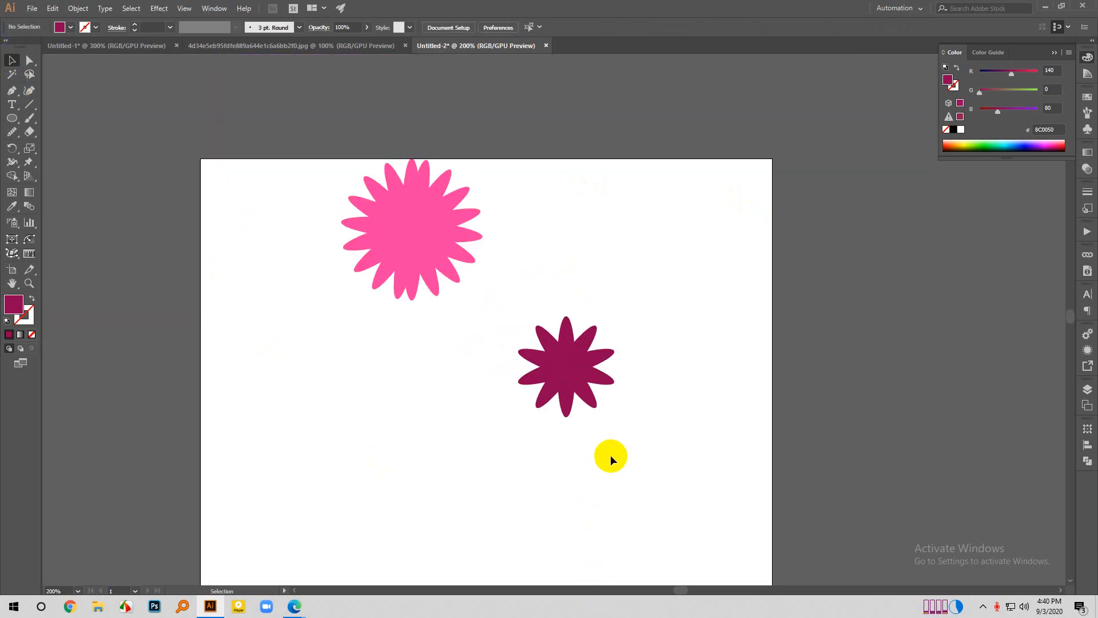
pyautogui.scroll(1, 574, 424)
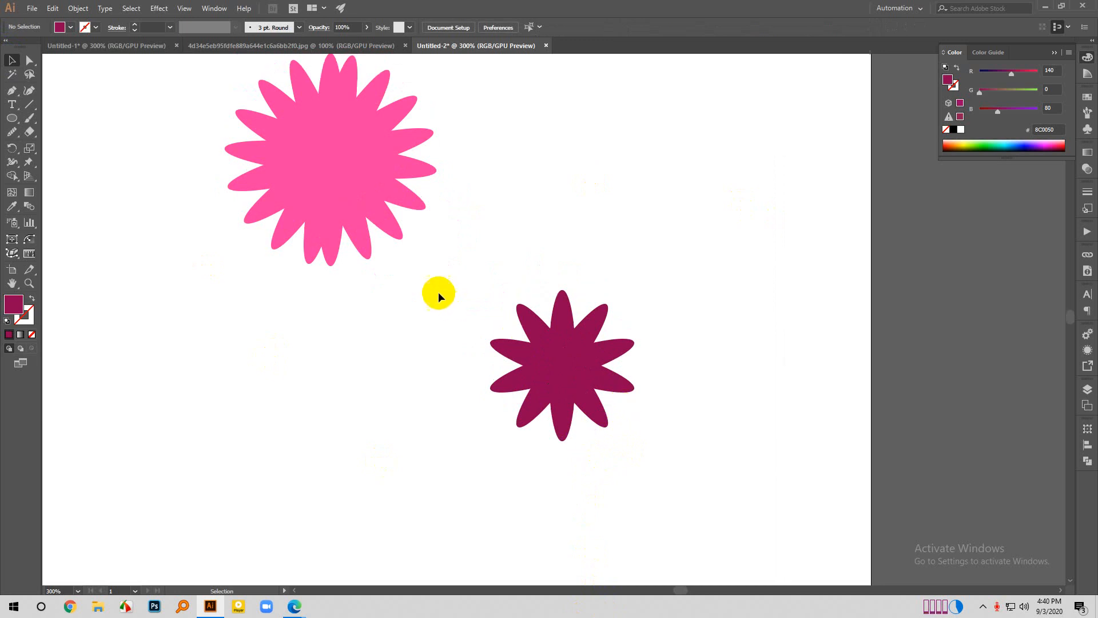
pyautogui.moveTo(429, 259); pyautogui.dragTo(723, 468)
pyautogui.press('a')
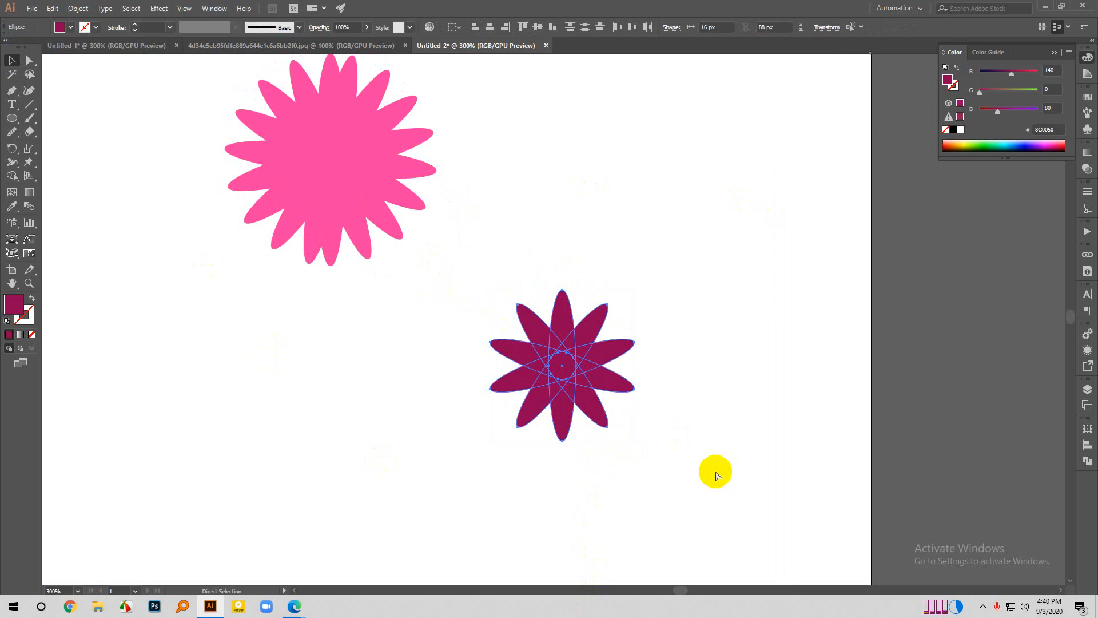
pyautogui.hotkey('ctrl', 'g')
pyautogui.click(674, 431)
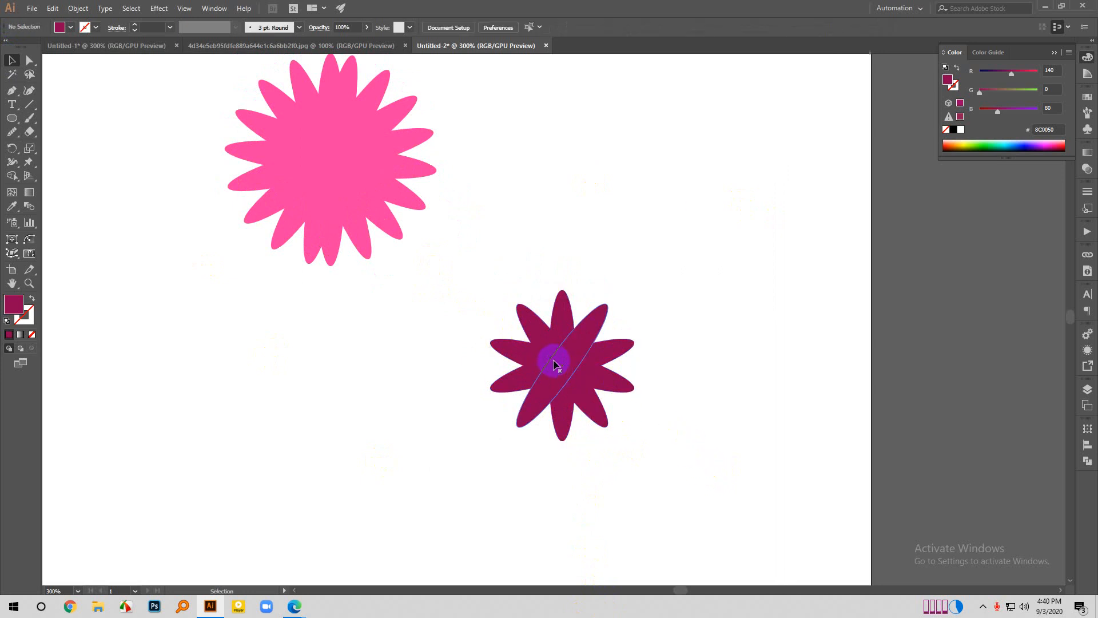
# - Place a copy of the dark magenta flower beside the original and scale it down proportionally to about 58 by 61 px
pyautogui.click(554, 361)
pyautogui.scroll(2, 608, 399)
pyautogui.scroll(1, 630, 449)
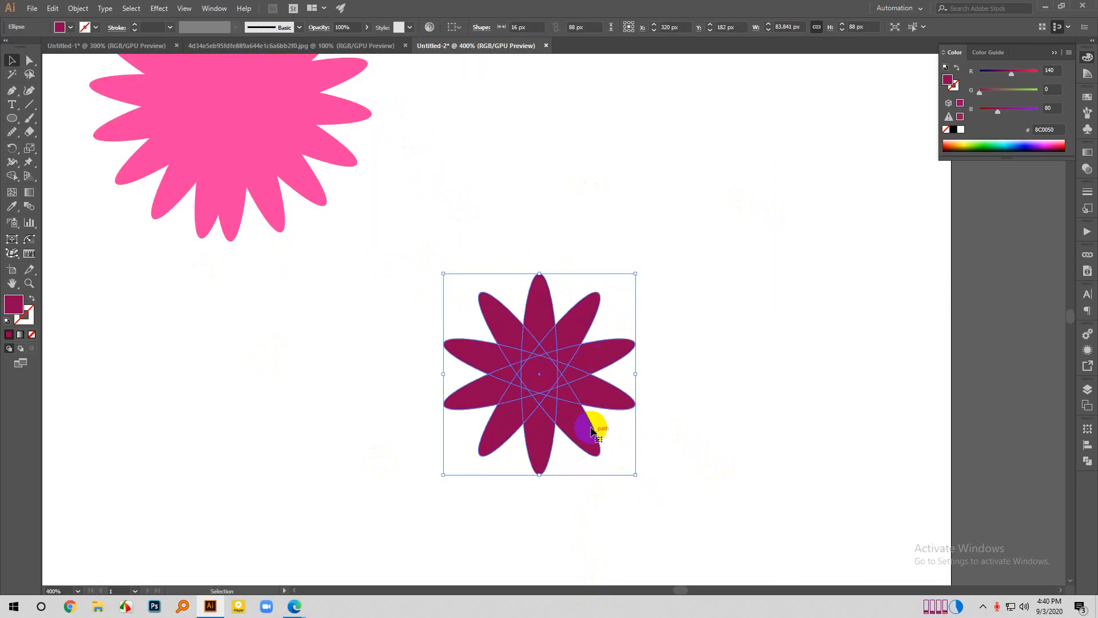
pyautogui.moveTo(538, 390); pyautogui.dragTo(704, 378)
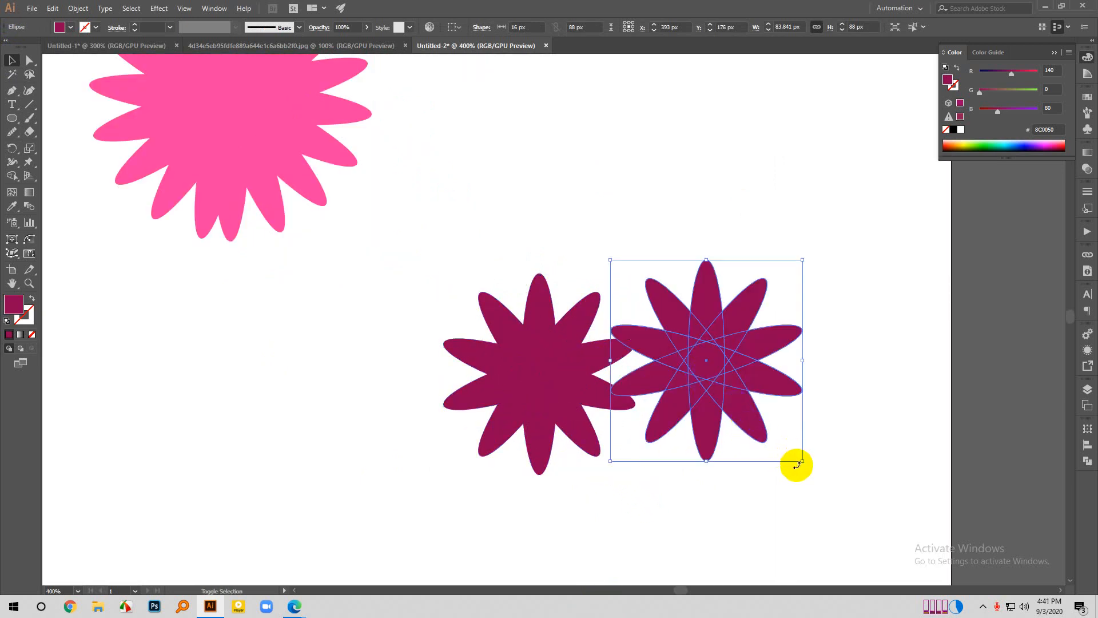
pyautogui.moveTo(800, 460); pyautogui.dragTo(772, 431)
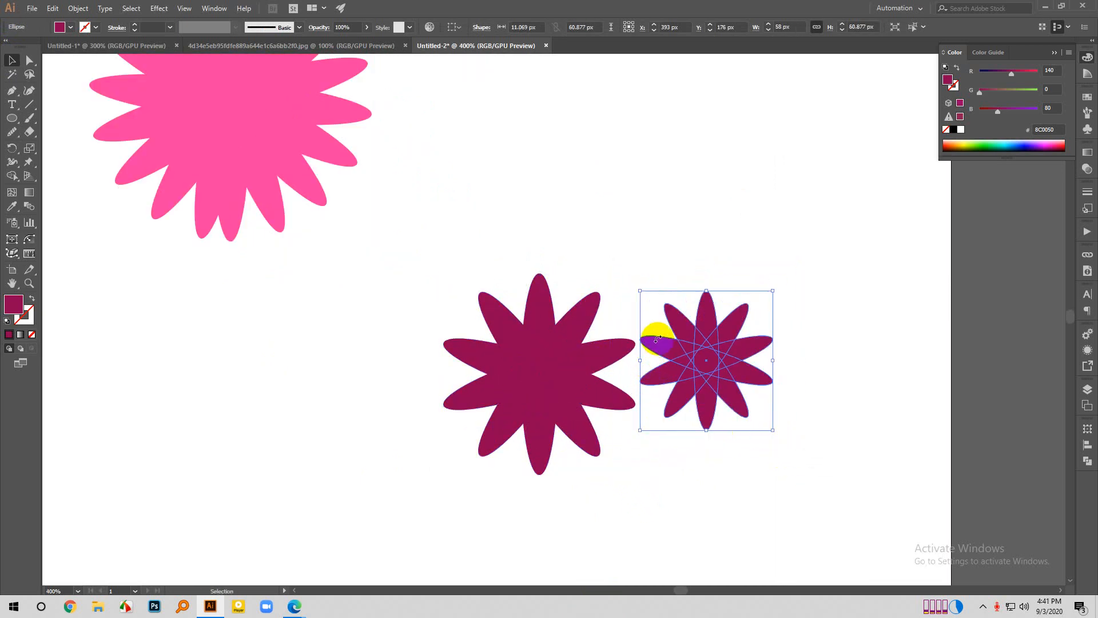
# - Change the smaller flower's fill to a light pink, RGB 216, 115, 178
pyautogui.click(16, 306)
pyautogui.click(16, 306)
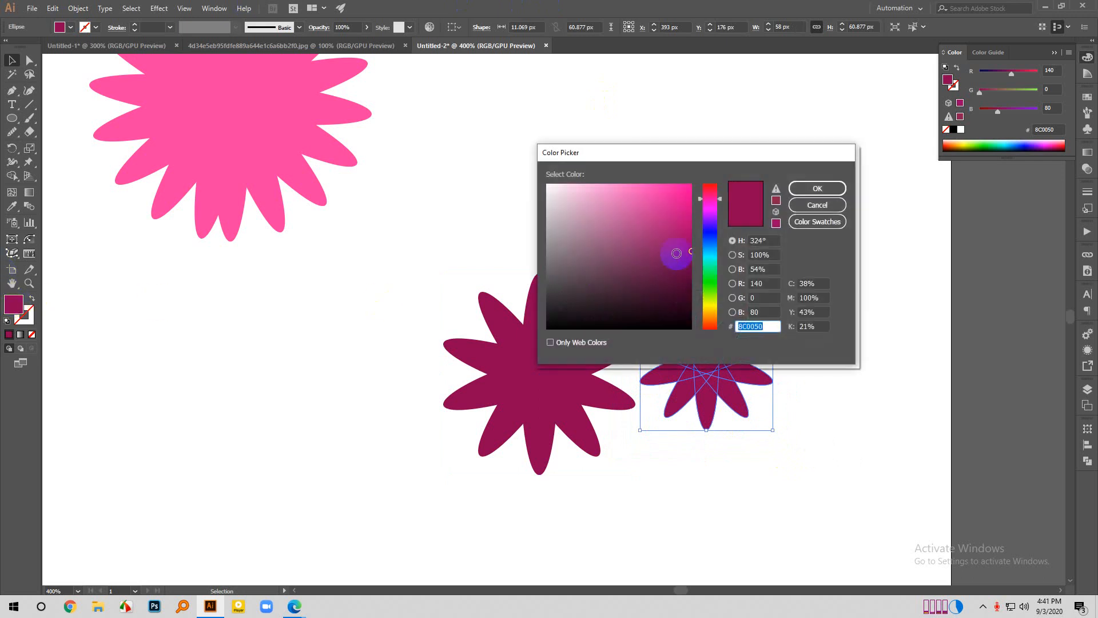
pyautogui.moveTo(675, 253)
pyautogui.mouseDown()
pyautogui.moveTo(698, 223)
pyautogui.moveTo(684, 246)
pyautogui.moveTo(578, 261)
pyautogui.mouseUp()
pyautogui.moveTo(612, 217)
pyautogui.mouseDown()
pyautogui.moveTo(590, 214)
pyautogui.moveTo(612, 194)
pyautogui.moveTo(614, 205)
pyautogui.mouseUp()
pyautogui.click(822, 187)
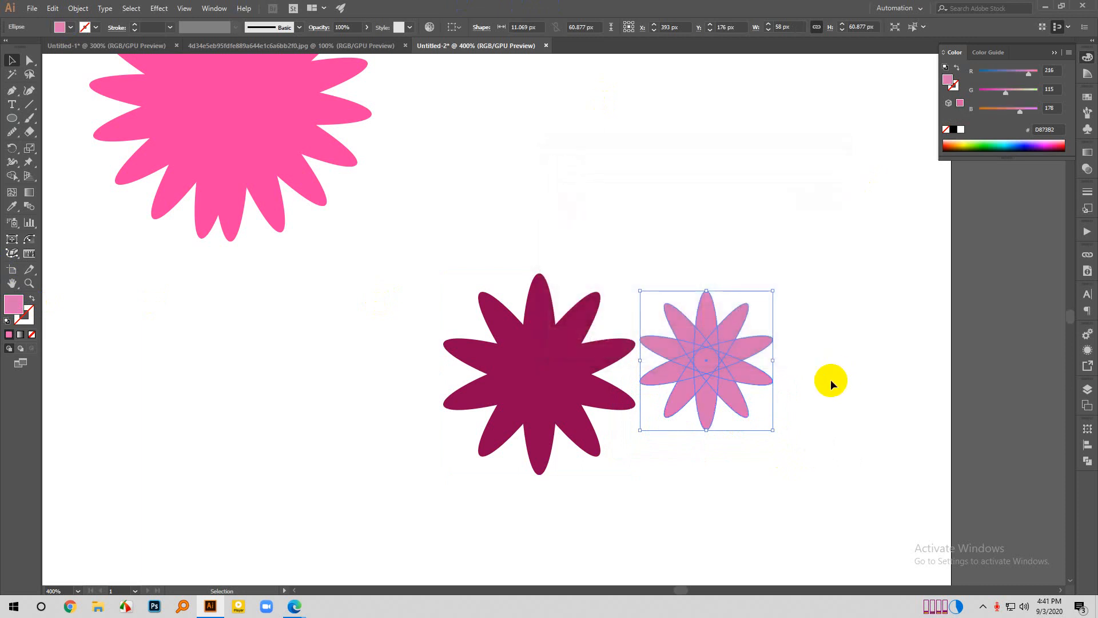
# - Align the light pink flower's centre horizontally and vertically to the dark magenta flower as the key object
pyautogui.moveTo(830, 379); pyautogui.dragTo(527, 372)
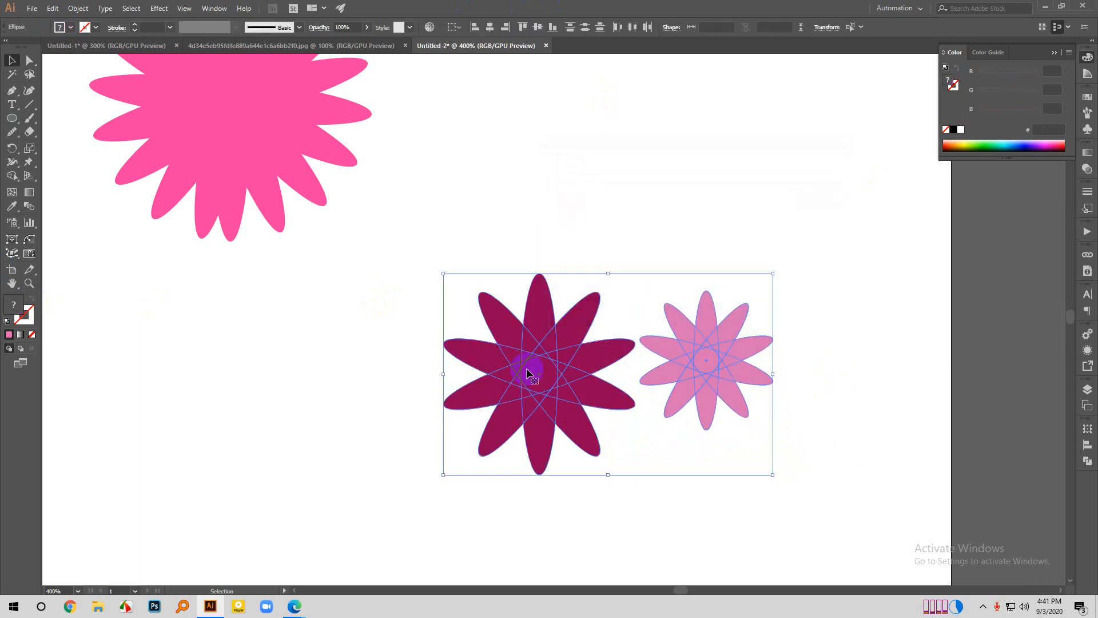
pyautogui.click(526, 373)
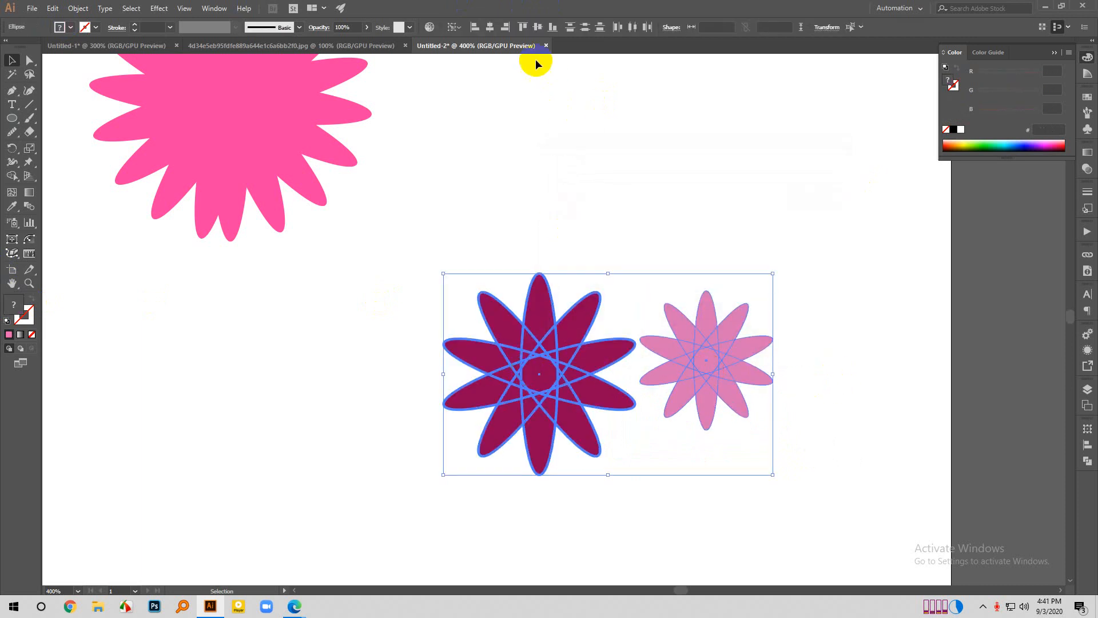
pyautogui.click(490, 27)
pyautogui.click(537, 27)
pyautogui.click(686, 275)
pyautogui.scroll(-1, 720, 343)
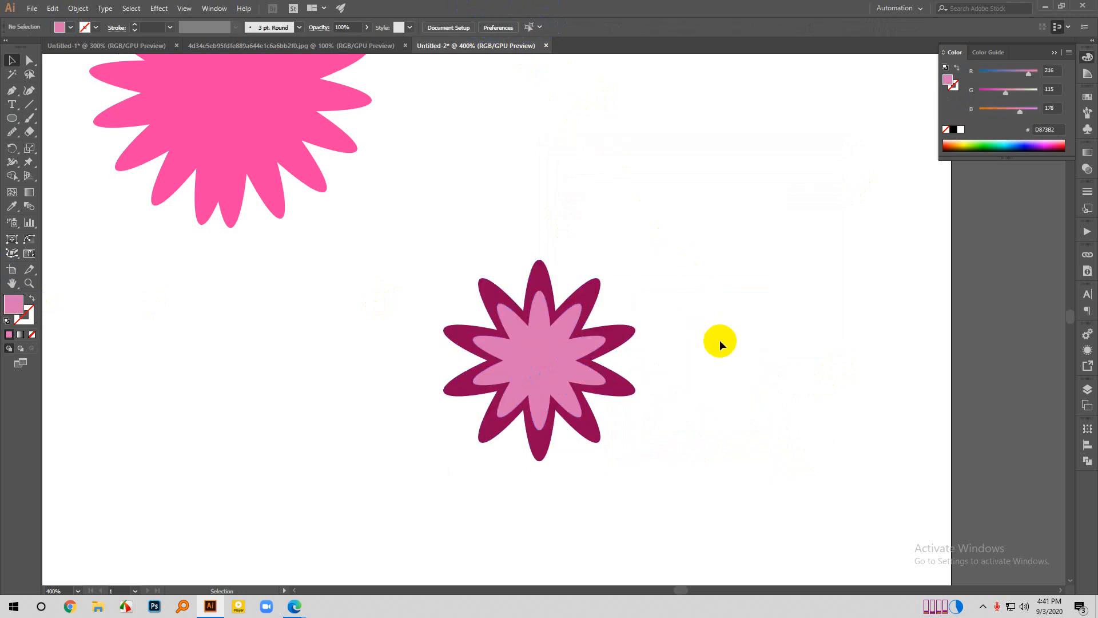
# - Reduce the opacity of the light pink inner flower so the dark magenta partly shows through
pyautogui.scroll(-1, 712, 352)
pyautogui.click(579, 364)
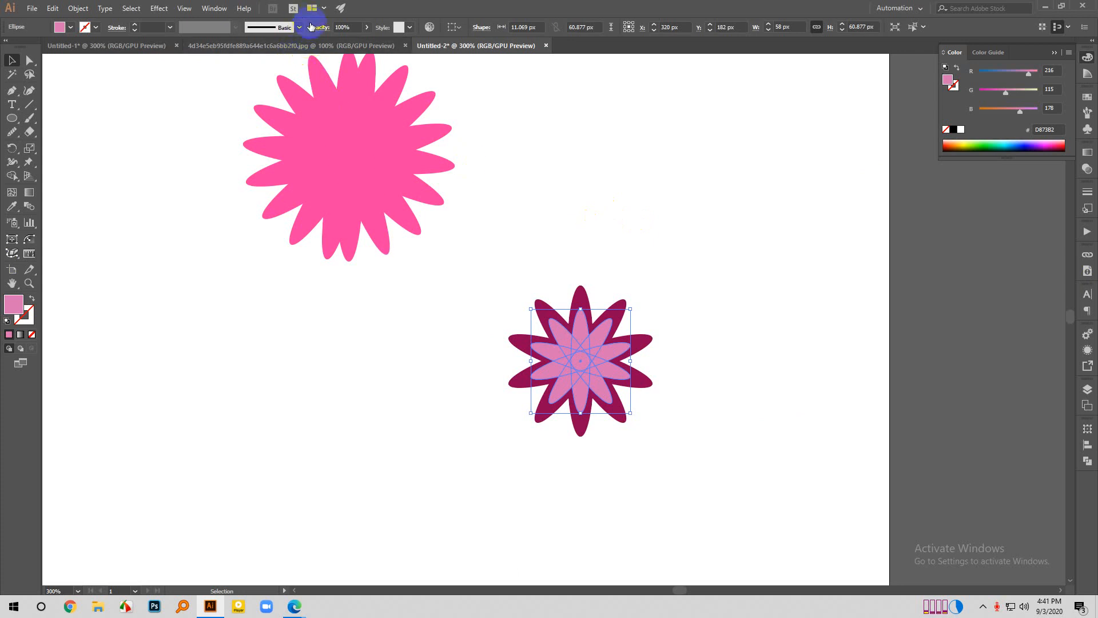
pyautogui.click(367, 27)
pyautogui.click(339, 42)
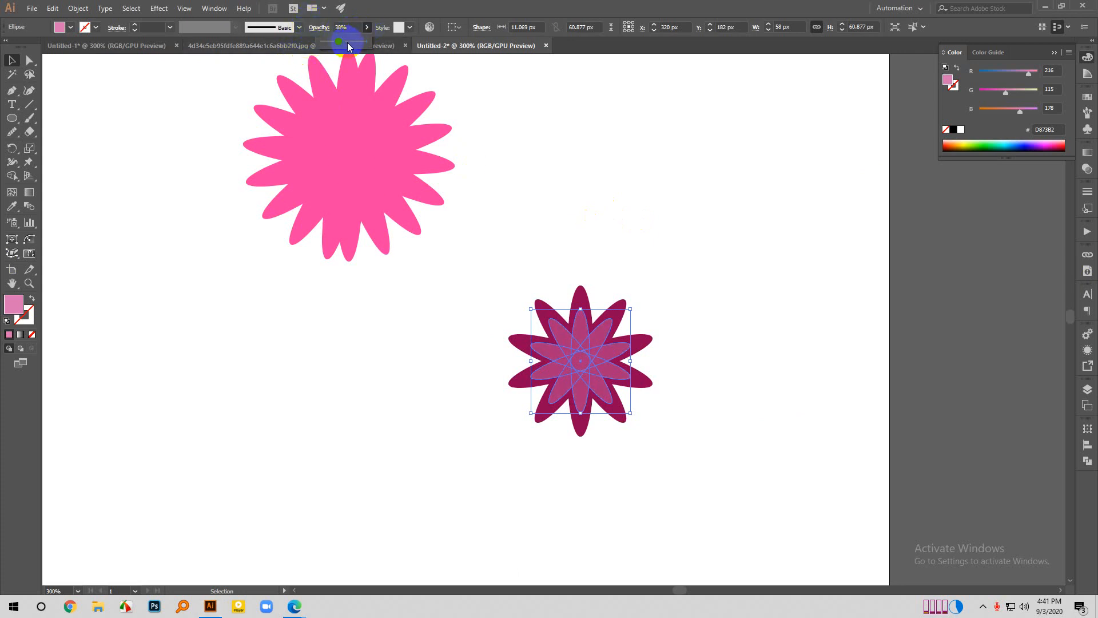
pyautogui.click(348, 43)
pyautogui.click(718, 191)
pyautogui.scroll(-4, 723, 372)
pyautogui.scroll(-1, 629, 369)
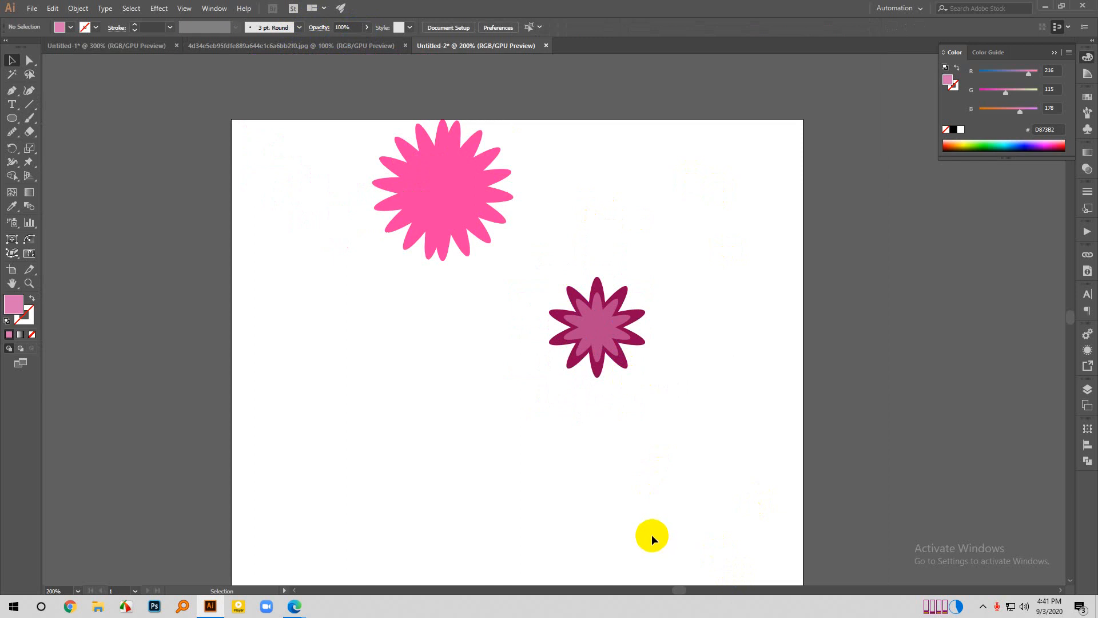
# - Draw a circle about 8 px across at the layered flower's centre and fill it with 44002D
pyautogui.scroll(2, 597, 360)
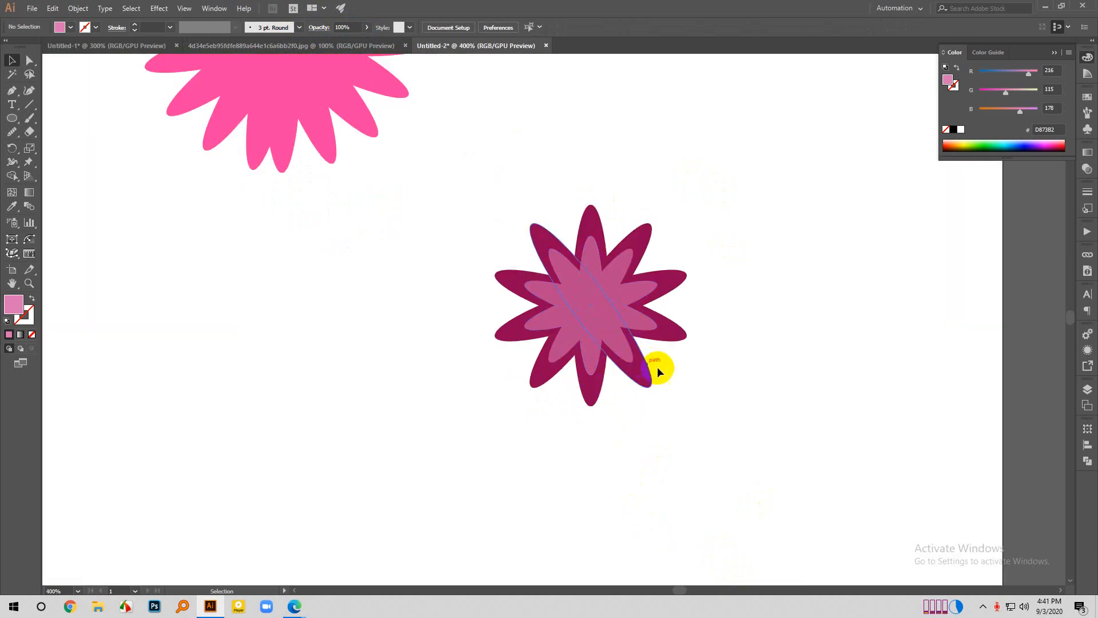
pyautogui.scroll(-1, 754, 481)
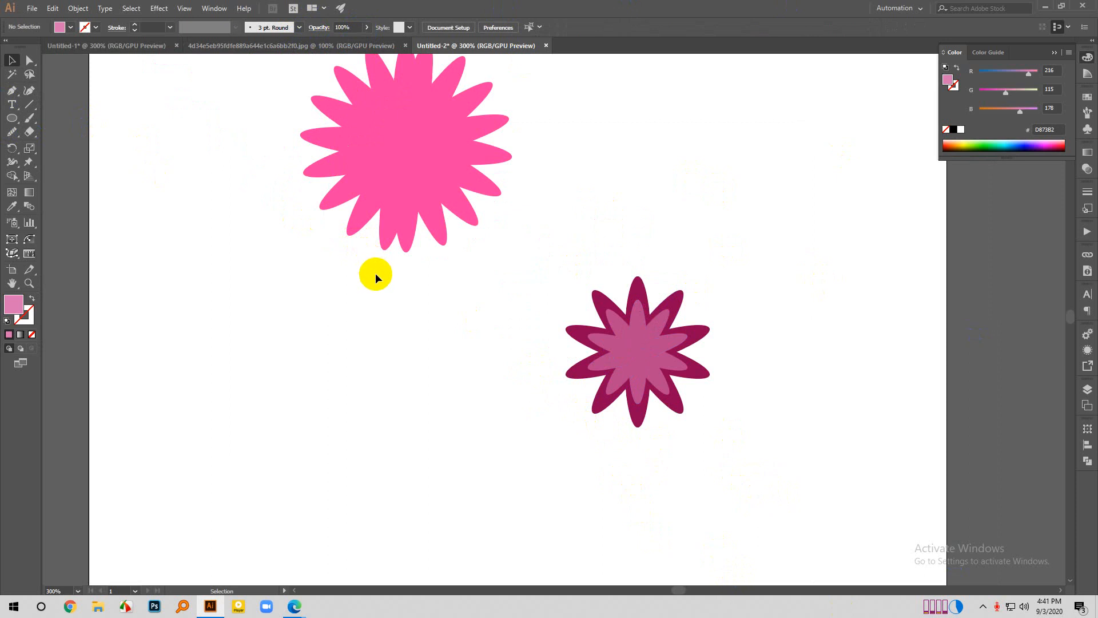
pyautogui.press('l')
pyautogui.moveTo(637, 349); pyautogui.dragTo(645, 358)
pyautogui.doubleClick(15, 309)
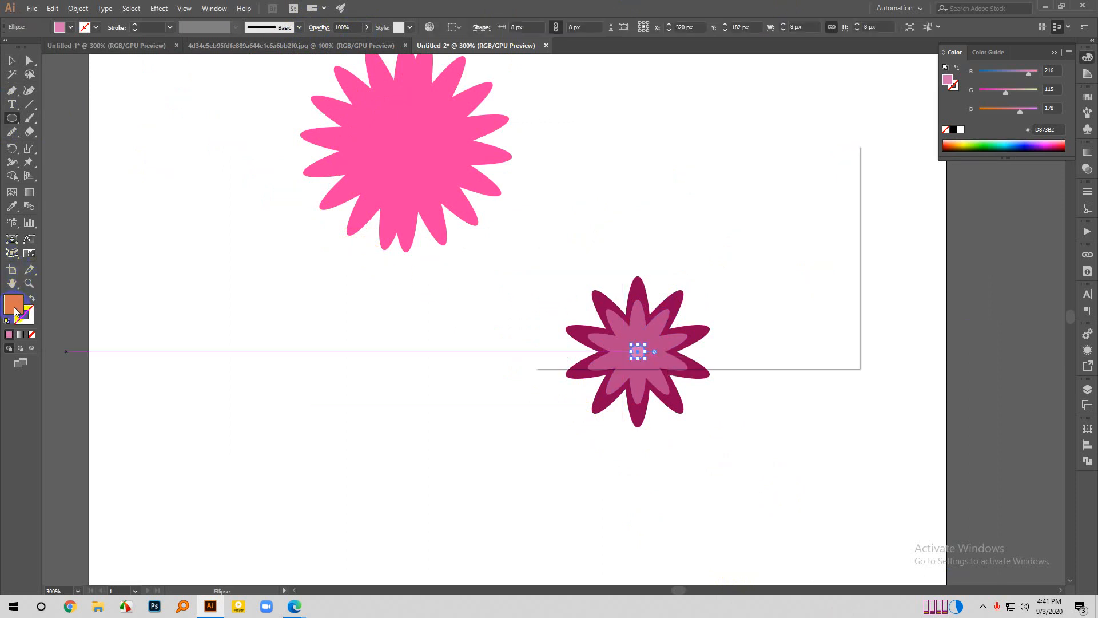
pyautogui.click(690, 291)
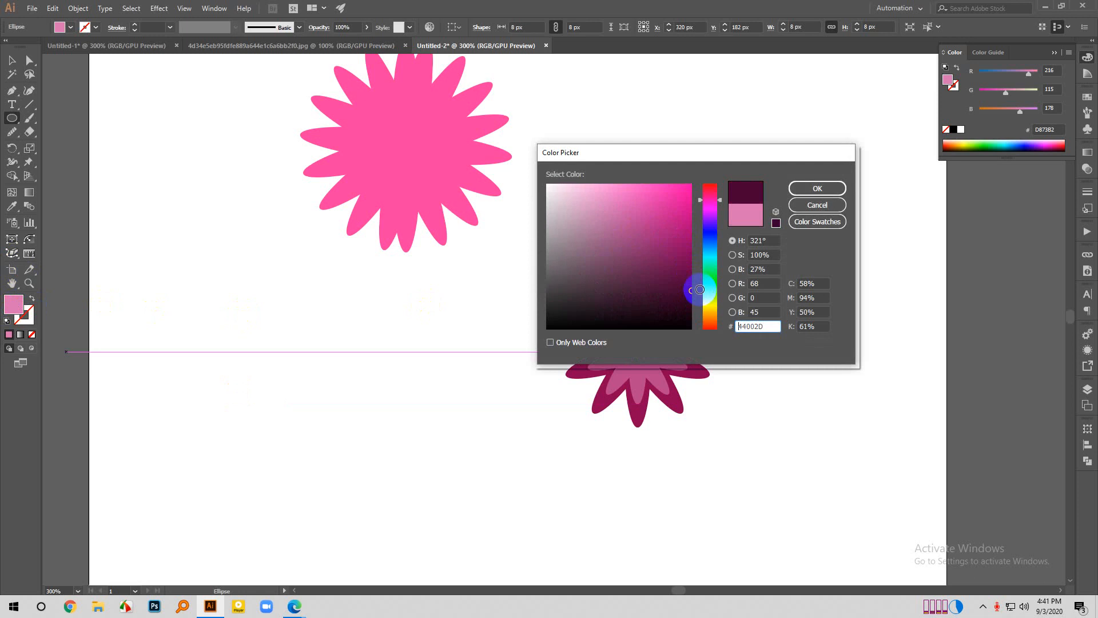
pyautogui.click(840, 190)
pyautogui.press('v')
pyautogui.click(619, 501)
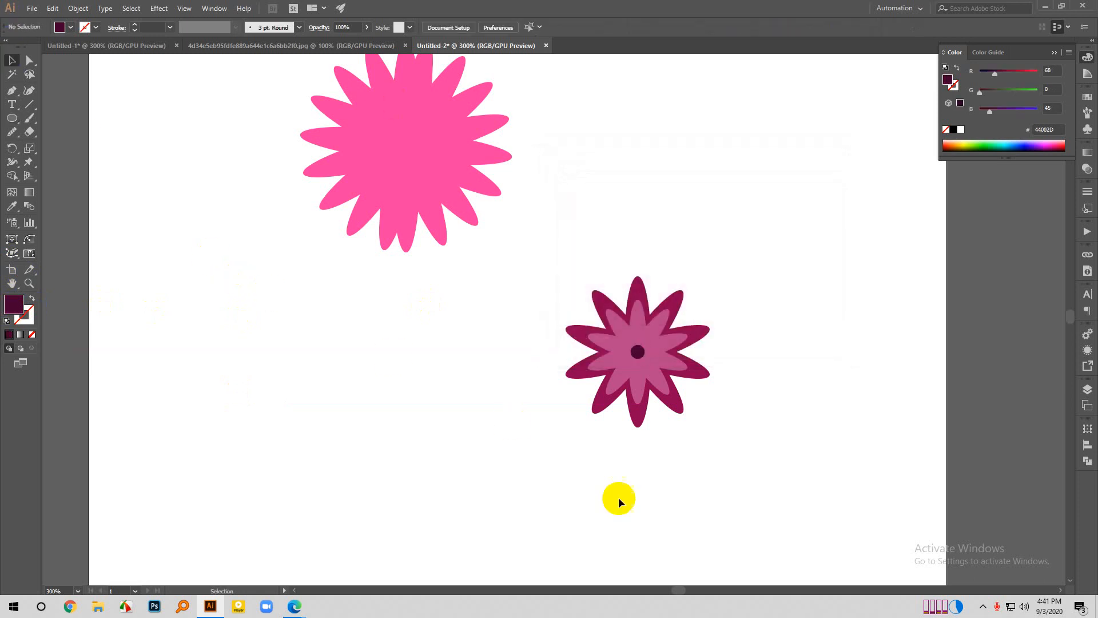
# - Move the whole layered flower with its centre circle up beside the pink flower, near the artboard's top edge
pyautogui.scroll(-1, 818, 451)
pyautogui.moveTo(632, 332); pyautogui.dragTo(802, 470)
pyautogui.moveTo(703, 392); pyautogui.dragTo(729, 249)
pyautogui.click(746, 369)
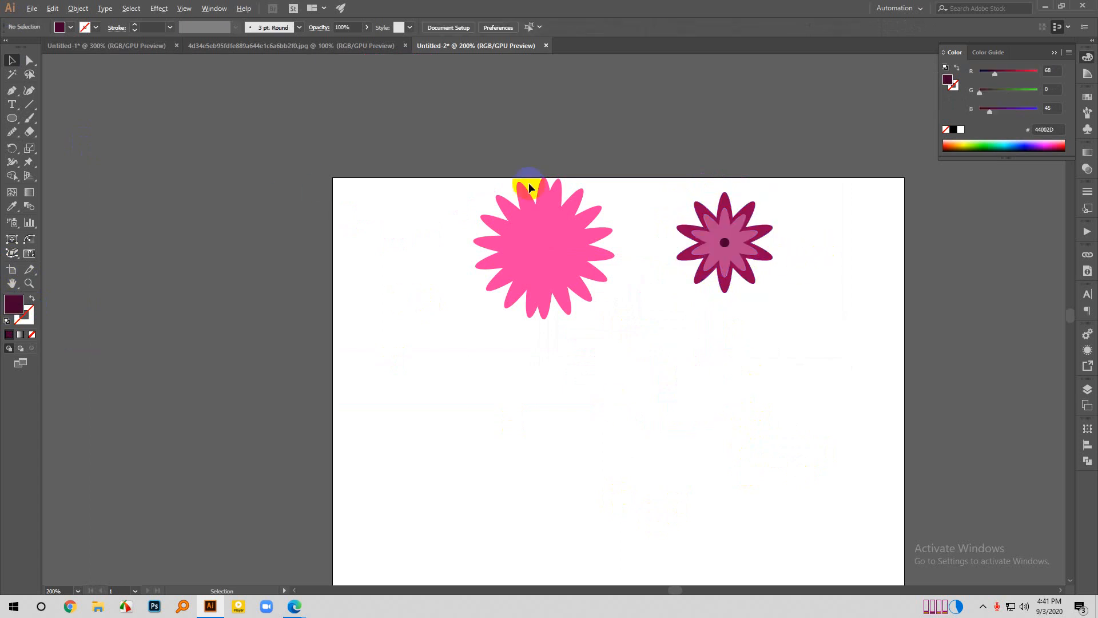
# - Try to copy the dark magenta petals of the layered flower to the empty area below, and undo the copy
pyautogui.scroll(2, 619, 185)
pyautogui.scroll(-1, 500, 309)
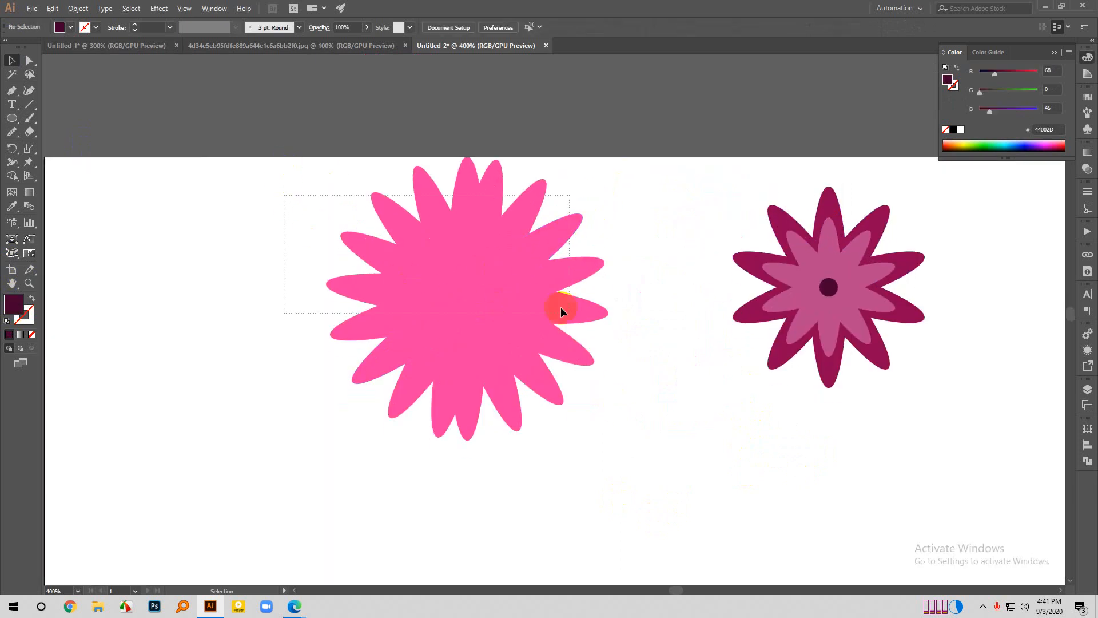
pyautogui.moveTo(281, 194); pyautogui.dragTo(617, 414)
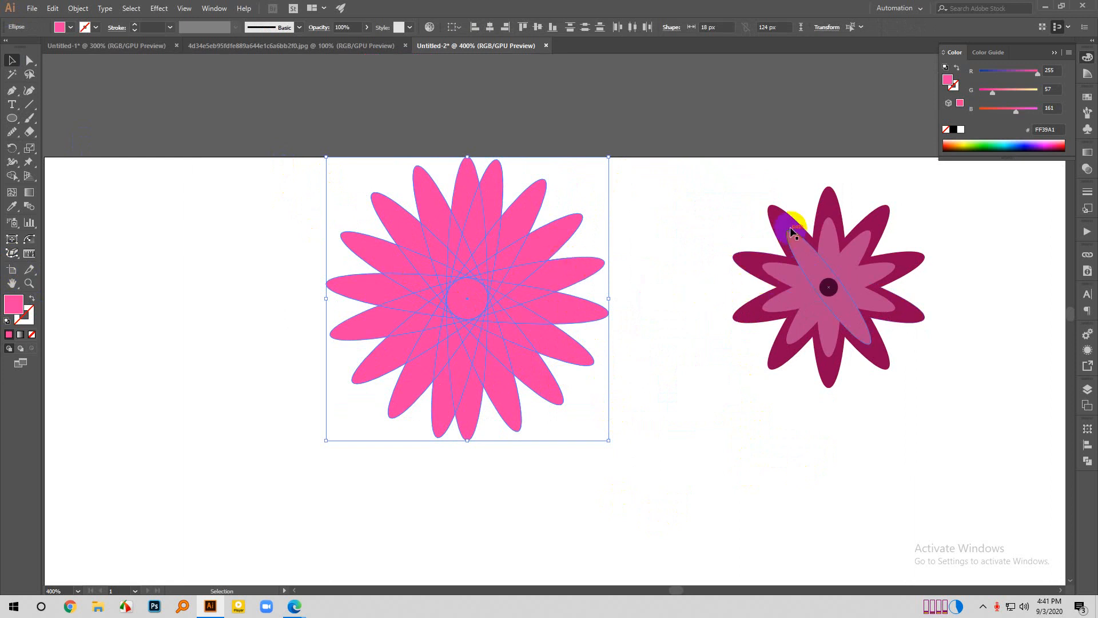
pyautogui.scroll(-1, 784, 198)
pyautogui.moveTo(827, 198); pyautogui.dragTo(678, 461)
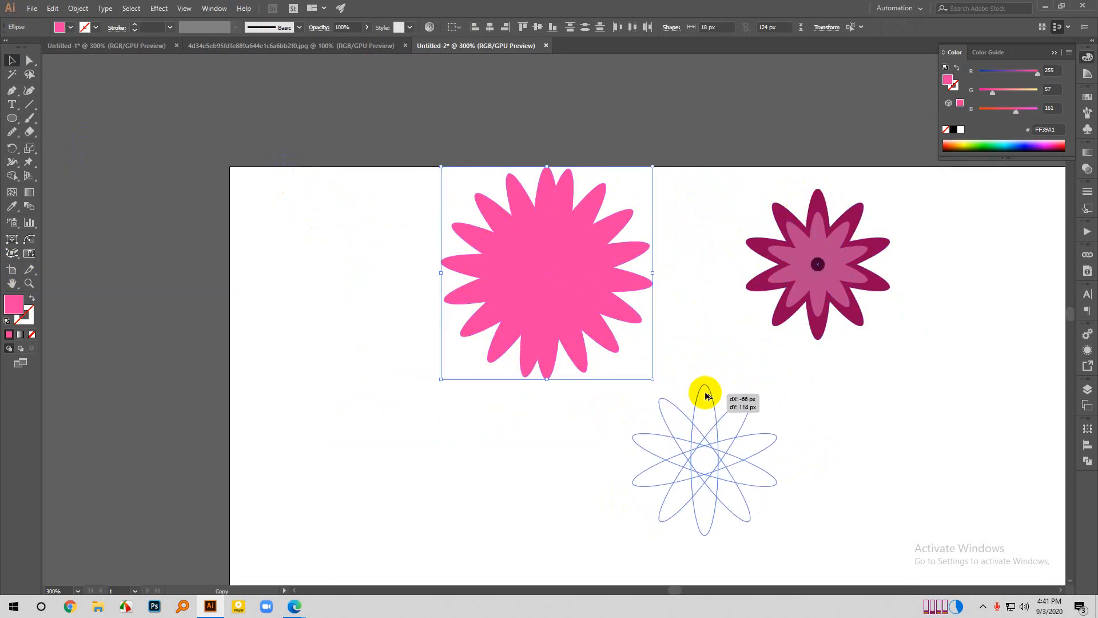
pyautogui.moveTo(705, 393); pyautogui.dragTo(761, 328)
pyautogui.hotkey('ctrl', 'z')
pyautogui.click(932, 298)
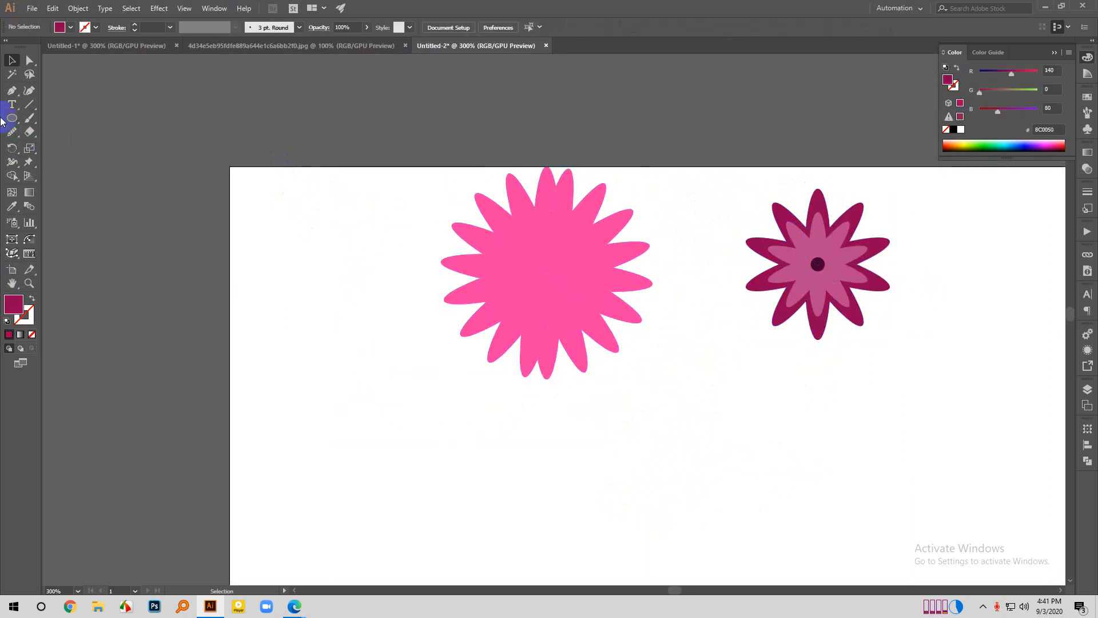
# - Draw a tall dark magenta ellipse about 21 by 111 px in the empty area to the left of the pink flower
pyautogui.click(12, 118)
pyautogui.moveTo(312, 298); pyautogui.dragTo(347, 488)
pyautogui.click(11, 60)
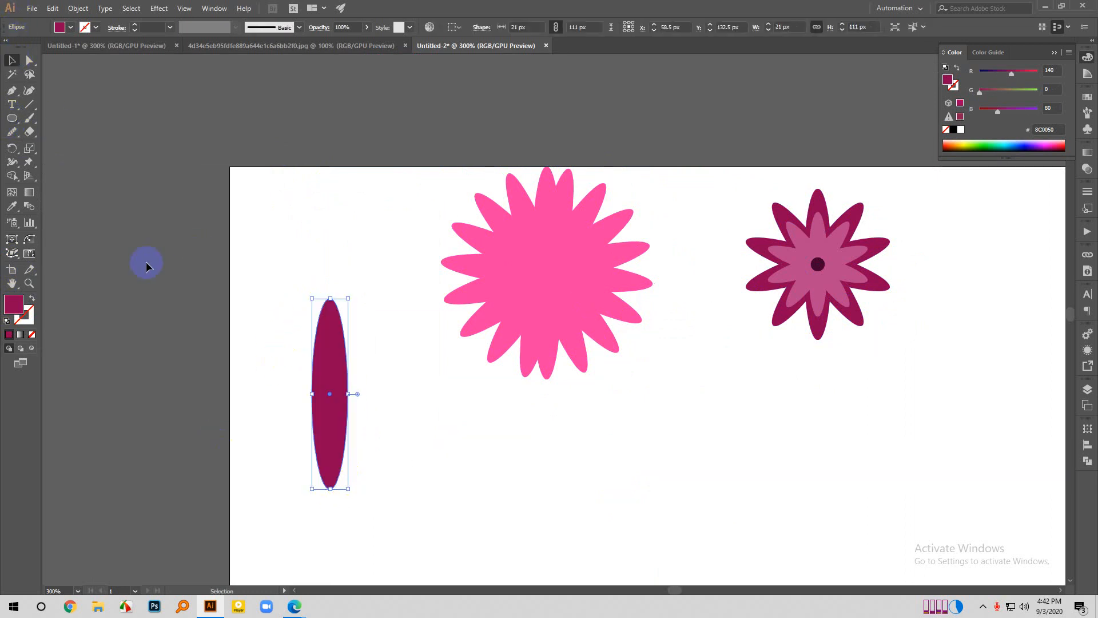
pyautogui.click(168, 292)
pyautogui.scroll(-1, 361, 393)
pyautogui.click(329, 393)
pyautogui.scroll(3, 326, 393)
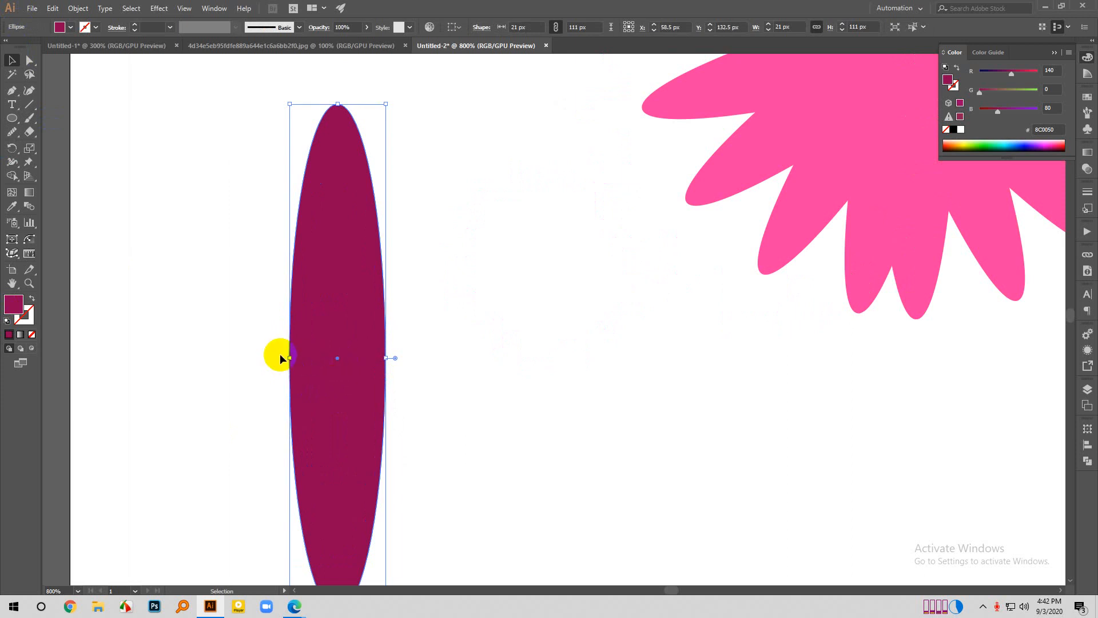
pyautogui.scroll(-1, 375, 343)
pyautogui.rightClick(374, 324)
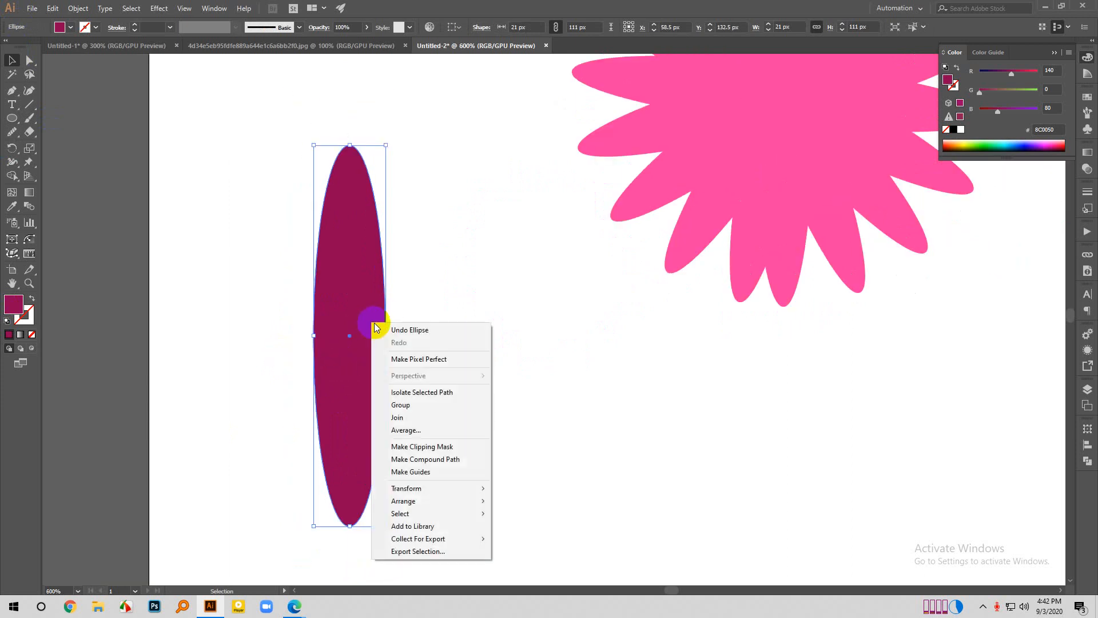
pyautogui.click(525, 286)
pyautogui.click(527, 297)
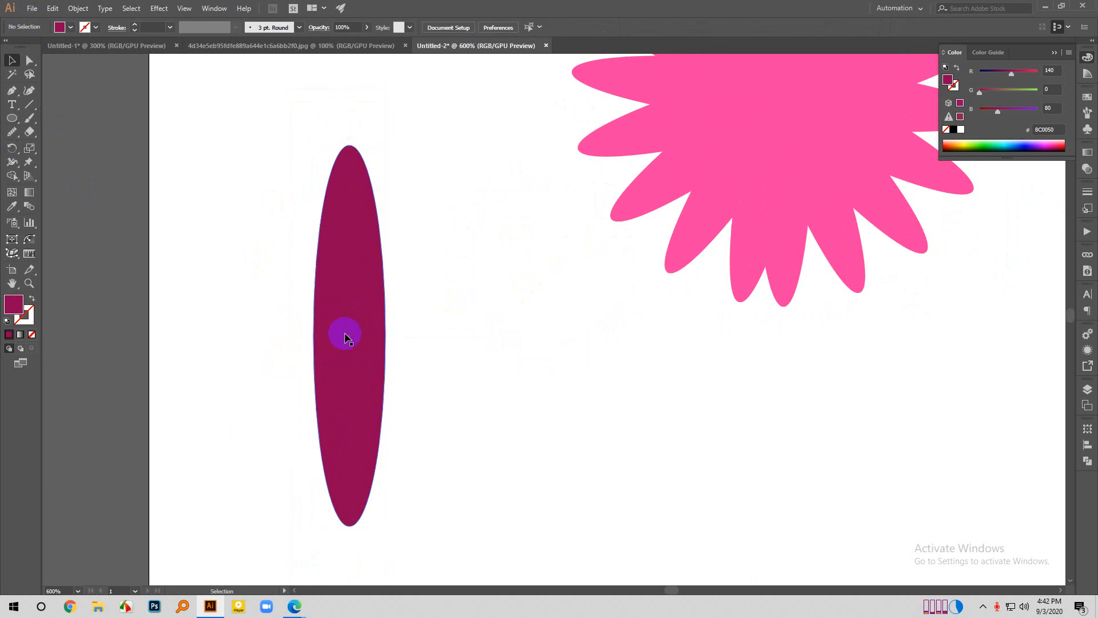
pyautogui.scroll(-1, 352, 338)
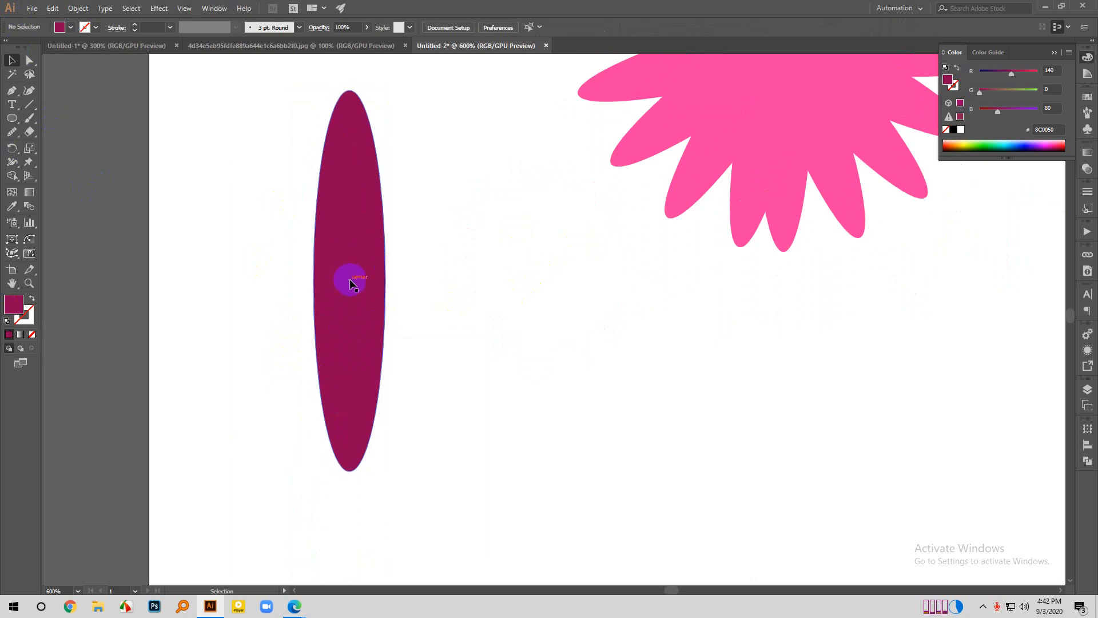
# - Scale the tall ellipse down to about 13 by 69 px and place it below the pink flower's left side
pyautogui.click(352, 284)
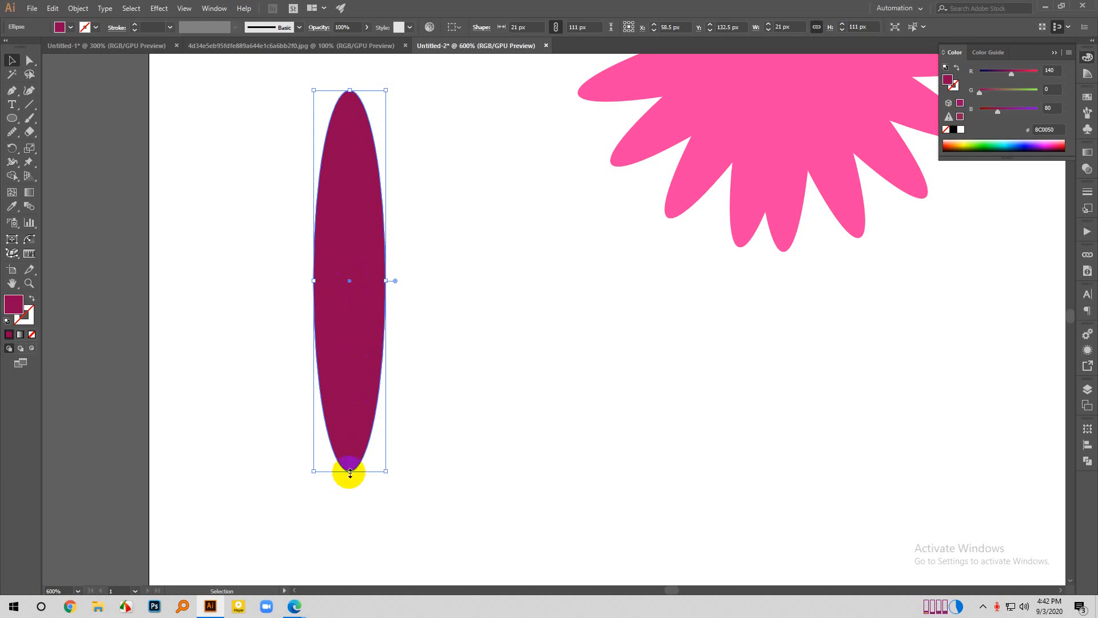
pyautogui.scroll(-1, 475, 377)
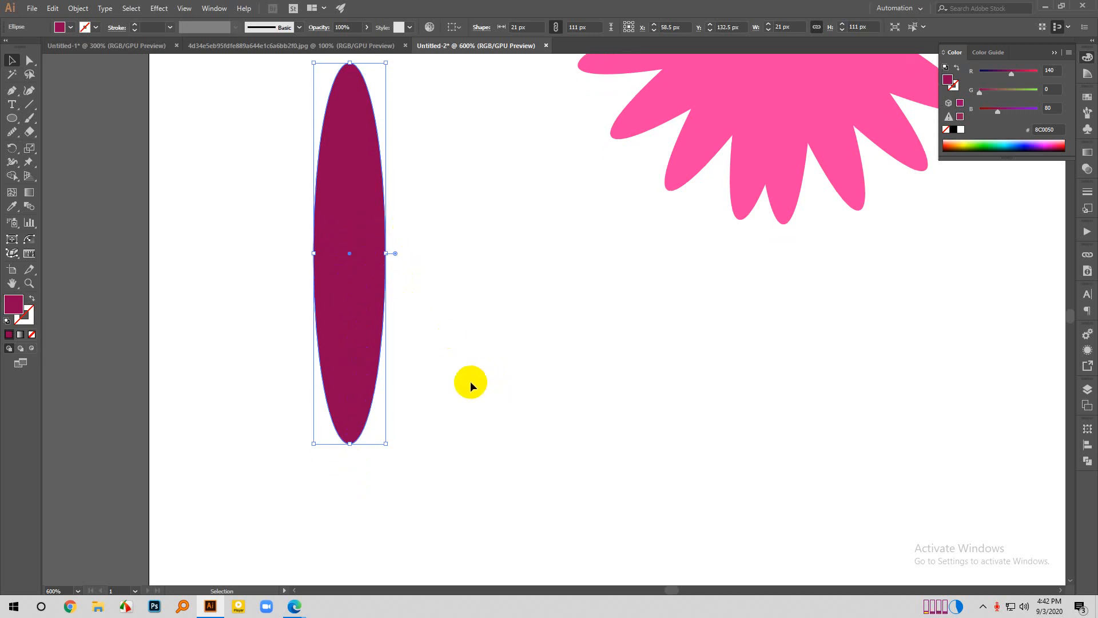
pyautogui.scroll(-3, 457, 384)
pyautogui.moveTo(418, 355); pyautogui.dragTo(496, 433)
pyautogui.moveTo(514, 481); pyautogui.dragTo(510, 474)
pyautogui.click(516, 450)
pyautogui.scroll(3, 478, 434)
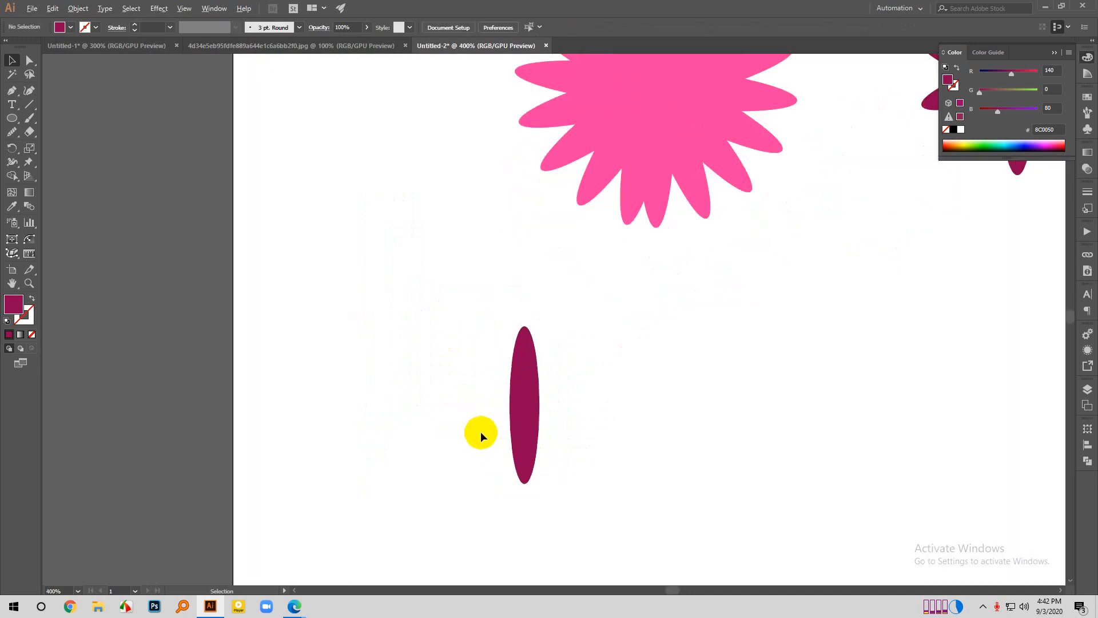
# - Enlarge the small ellipse slightly in proportion about its centre and leave it deselected
pyautogui.scroll(-1, 504, 410)
pyautogui.scroll(-3, 506, 408)
pyautogui.click(518, 394)
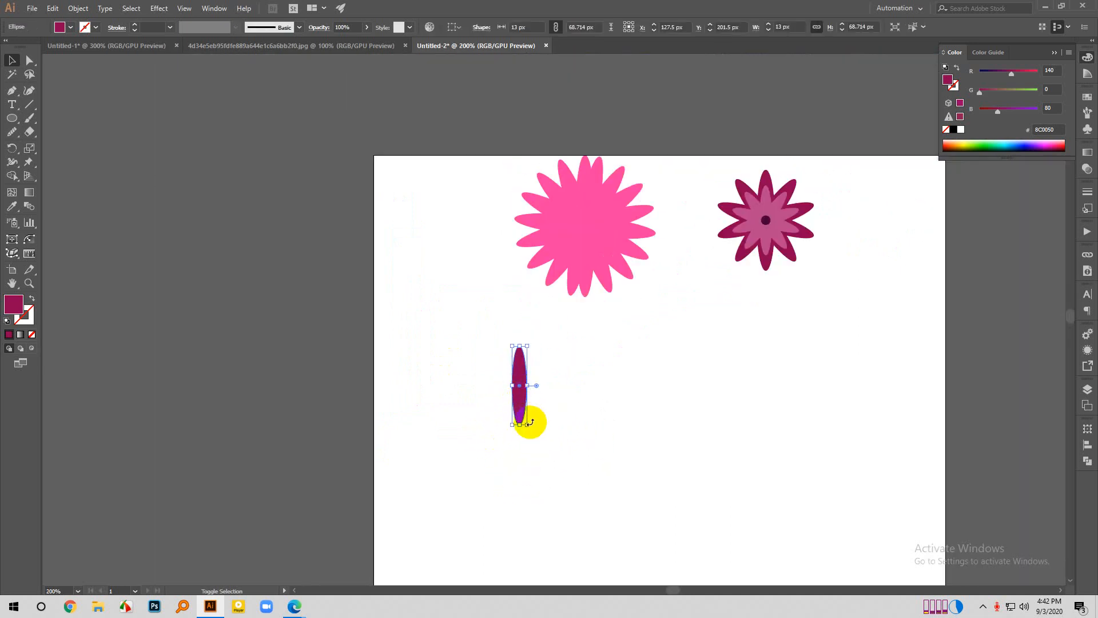
pyautogui.moveTo(529, 423); pyautogui.dragTo(539, 437)
pyautogui.click(576, 377)
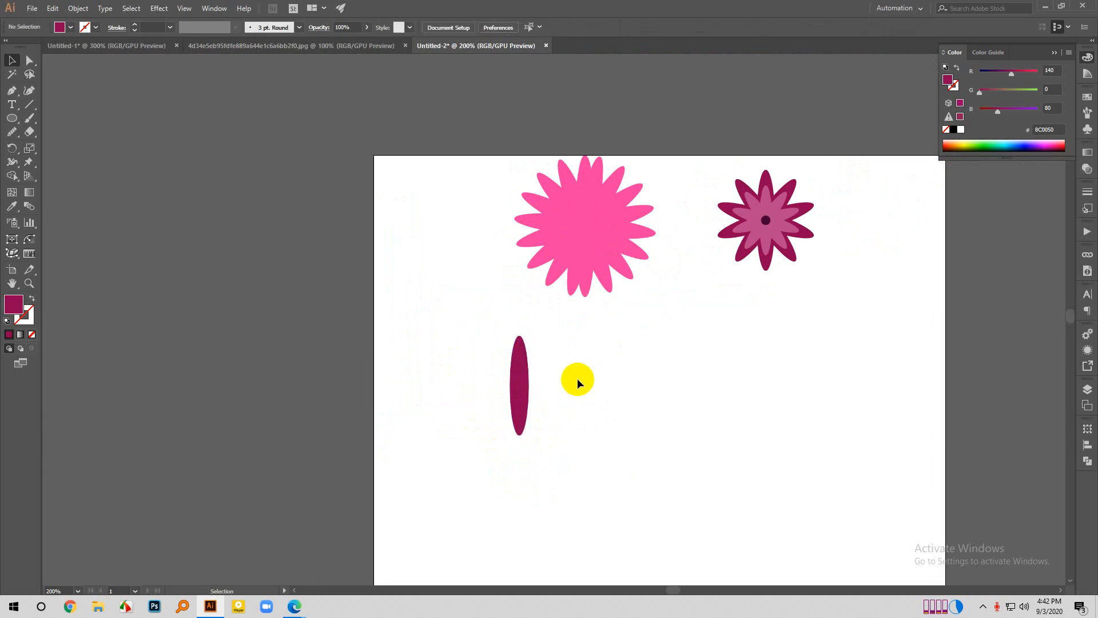
# - Widen the dark magenta ellipse below the pink flower to 23 px about its centre and leave it deselected
pyautogui.scroll(-2, 576, 378)
pyautogui.click(526, 331)
pyautogui.scroll(1, 527, 331)
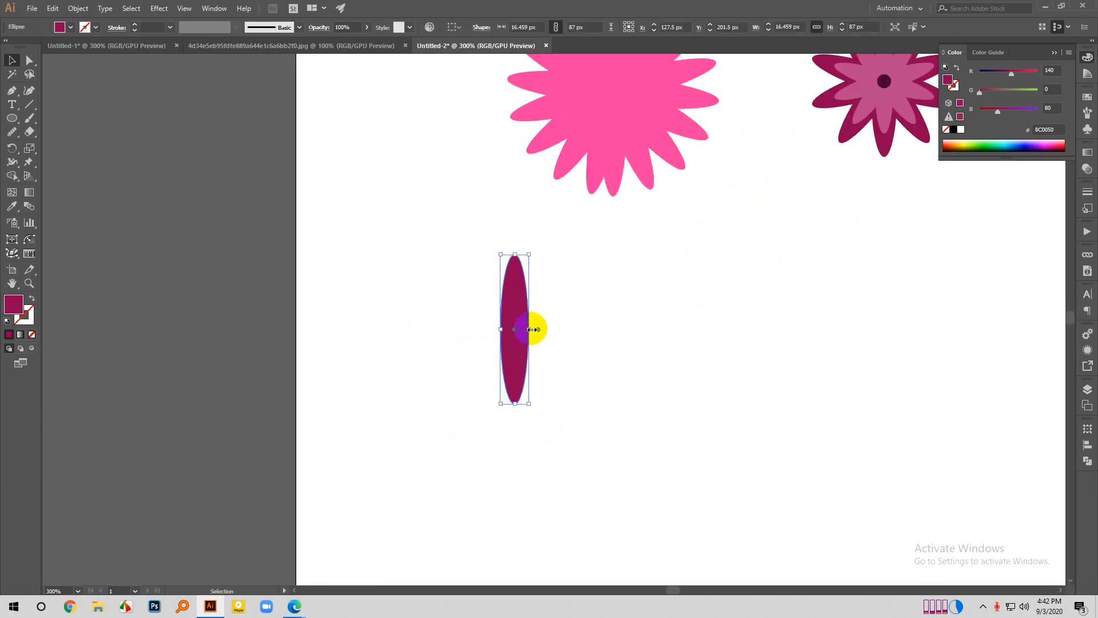
pyautogui.moveTo(529, 329); pyautogui.dragTo(535, 329)
pyautogui.click(568, 284)
pyautogui.scroll(-2, 486, 281)
pyautogui.scroll(-1, 421, 277)
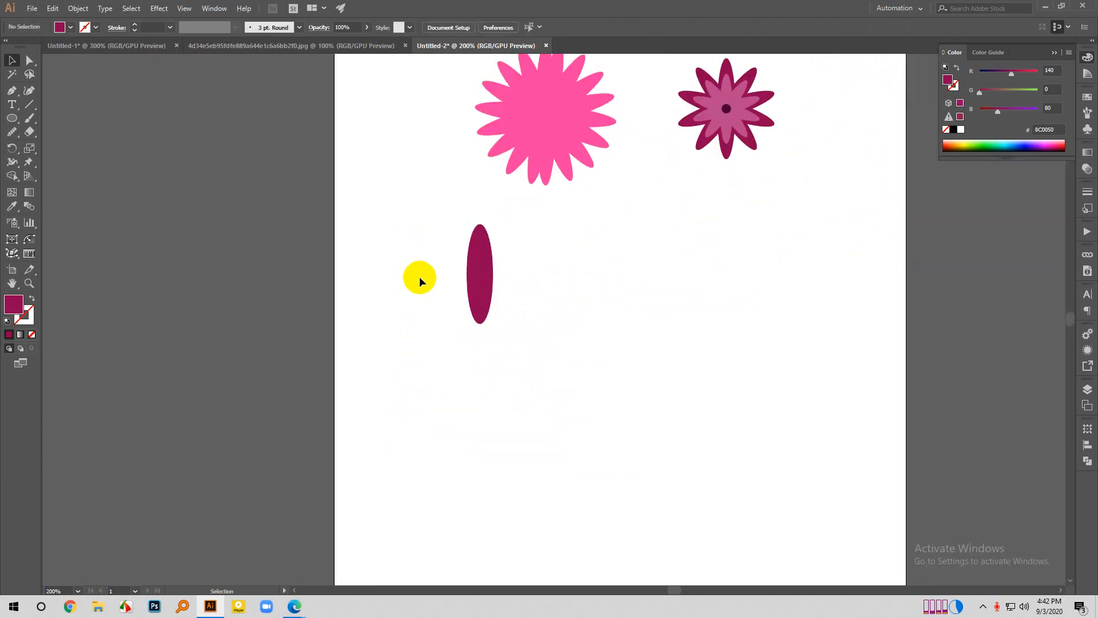
# - Add a copy of the widened ellipse rotated 36° about its centre and leave both ellipses deselected
pyautogui.click(475, 283)
pyautogui.rightClick(476, 283)
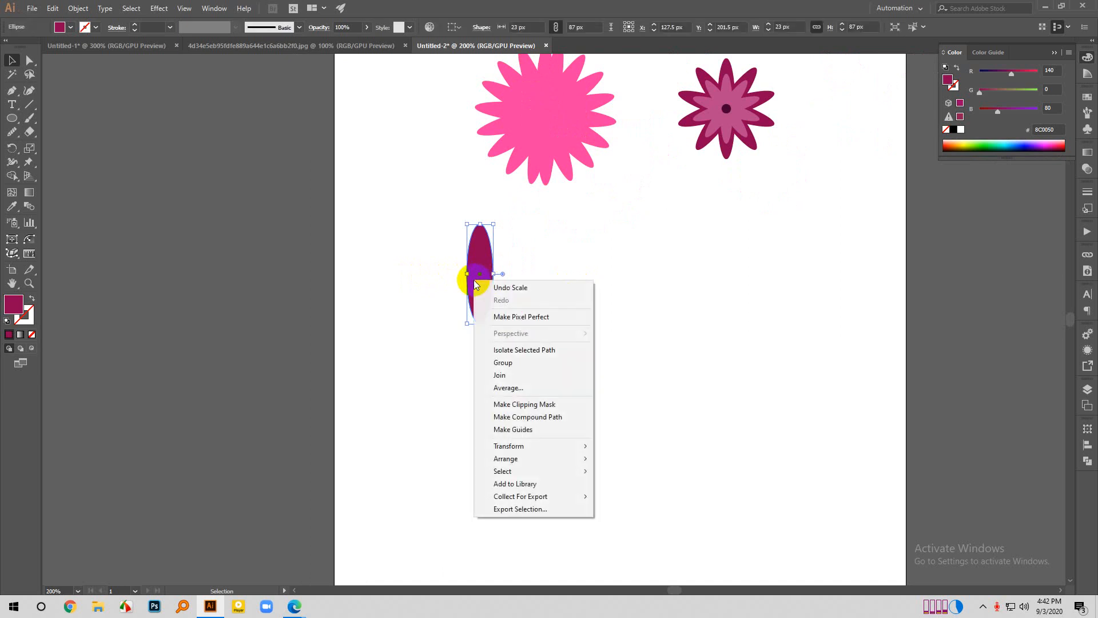
pyautogui.moveTo(509, 447)
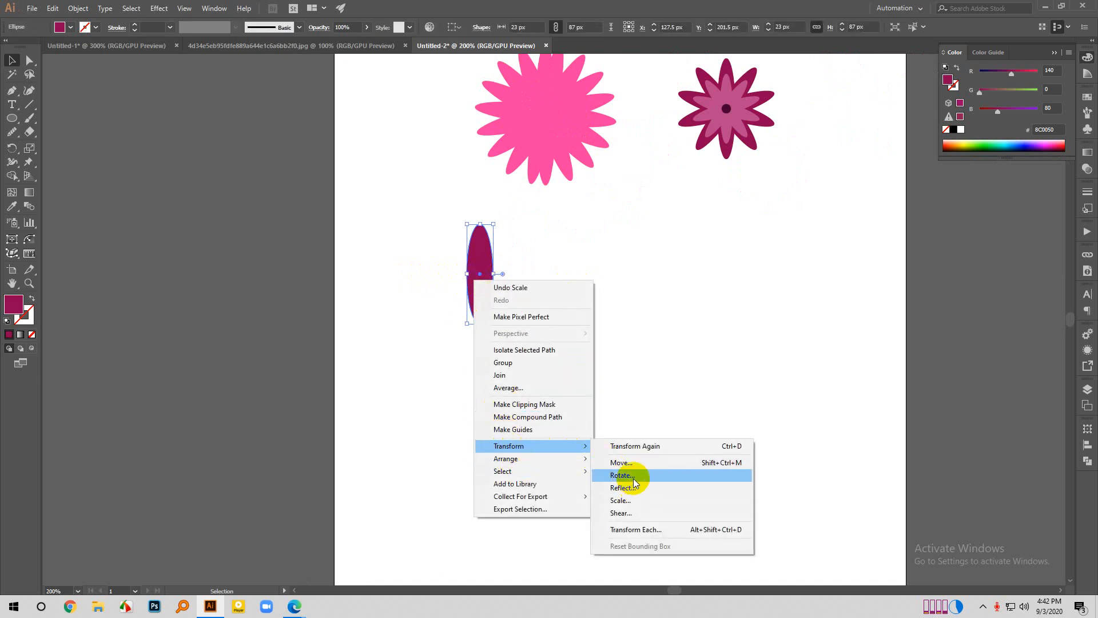
pyautogui.click(623, 475)
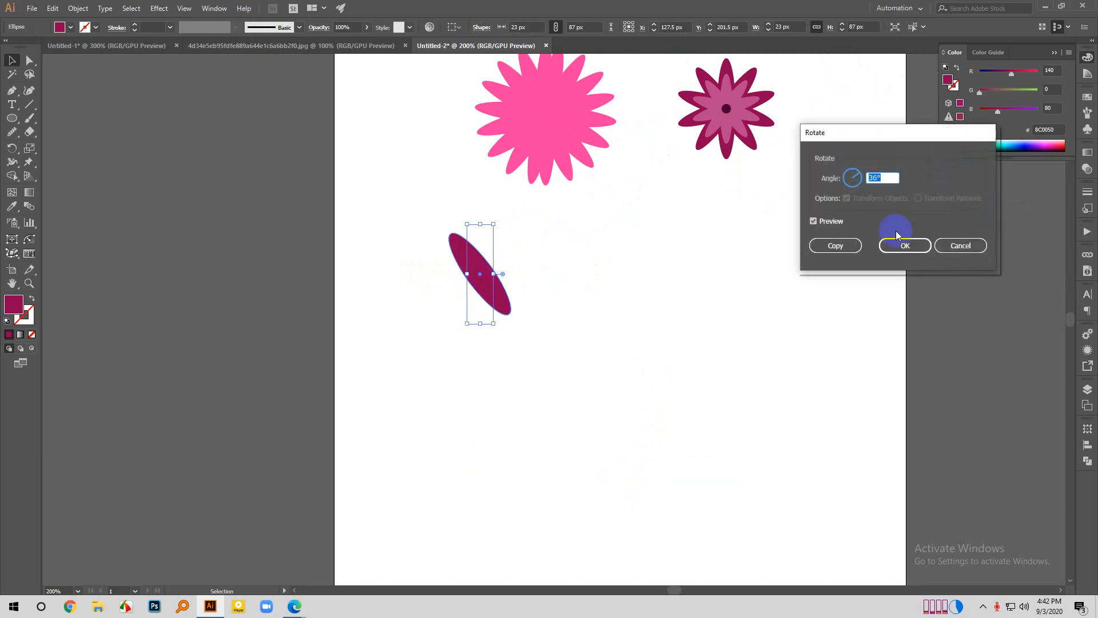
pyautogui.click(856, 249)
pyautogui.click(376, 269)
pyautogui.scroll(2, 376, 269)
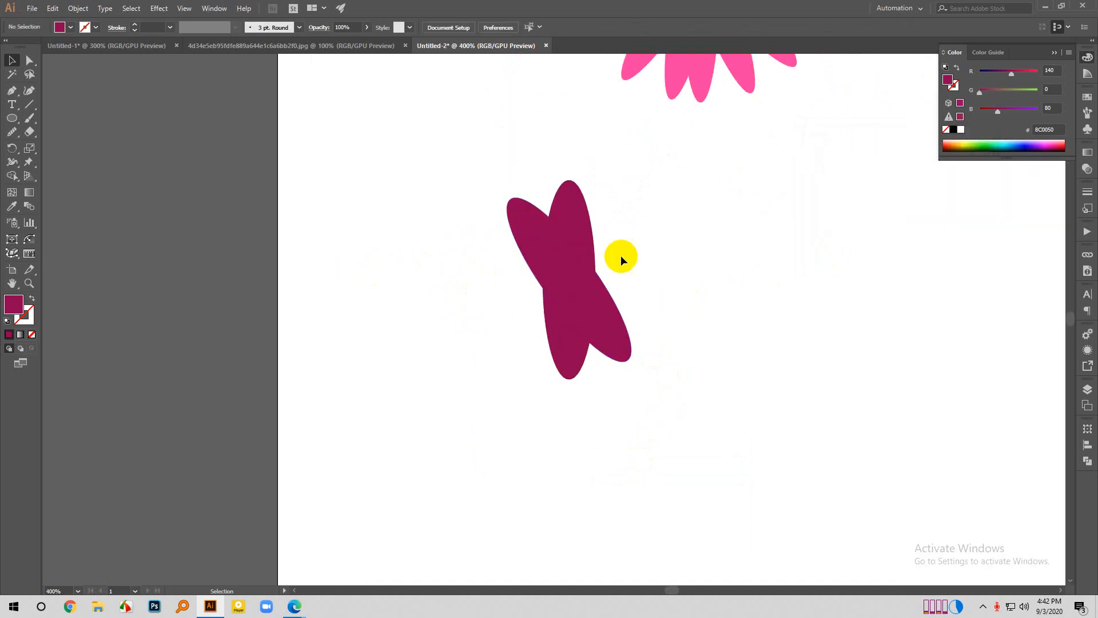
pyautogui.scroll(-2, 169, 406)
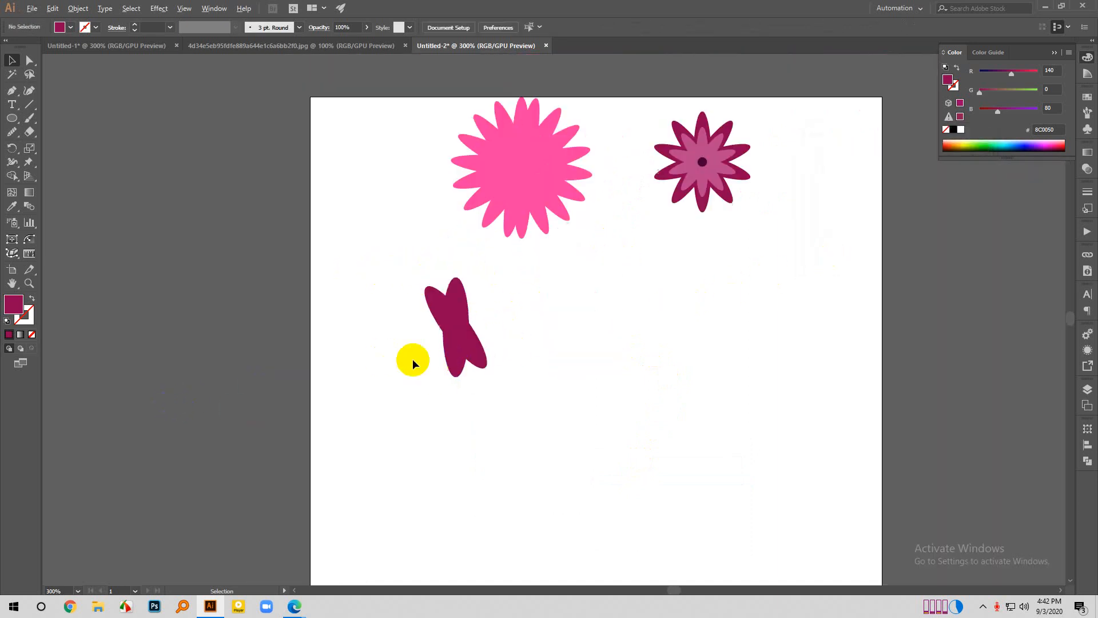
pyautogui.click(477, 338)
pyautogui.click(292, 290)
# - Draw an upright 22 by 74 px ellipse below the layered flower and add a copy rotated 36° about its bottom anchor
pyautogui.click(13, 119)
pyautogui.moveTo(658, 292); pyautogui.dragTo(682, 373)
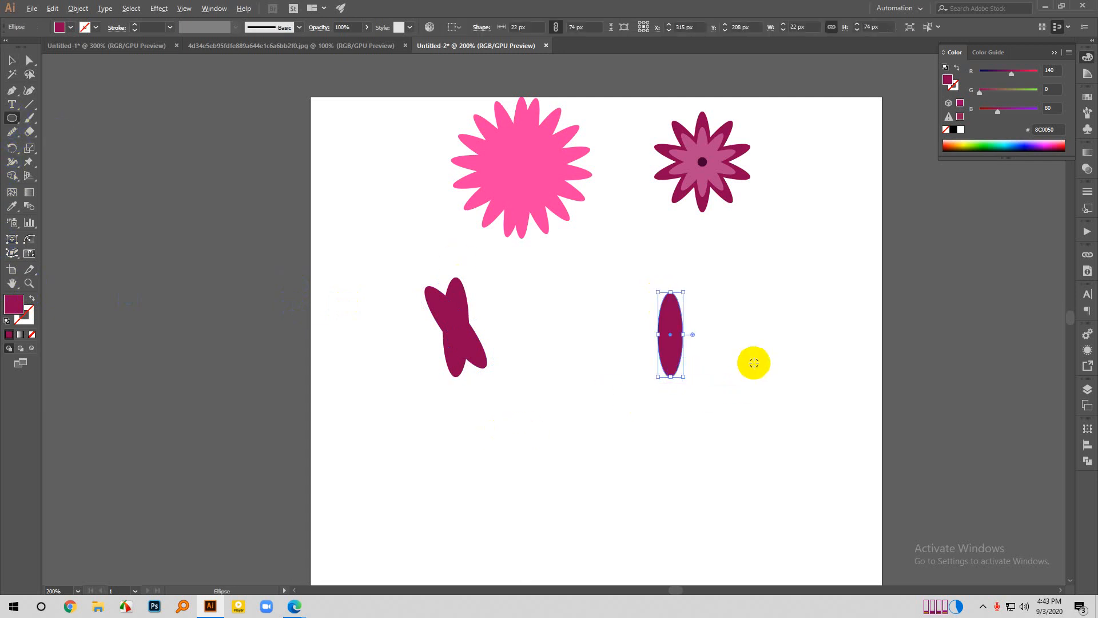
pyautogui.click(11, 148)
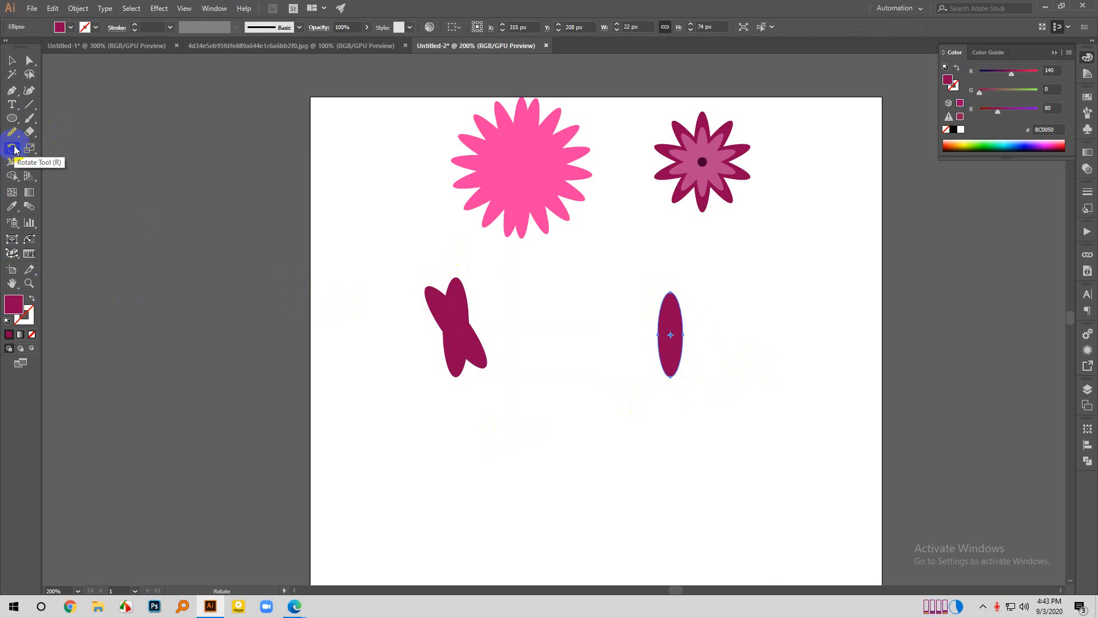
pyautogui.scroll(2, 670, 351)
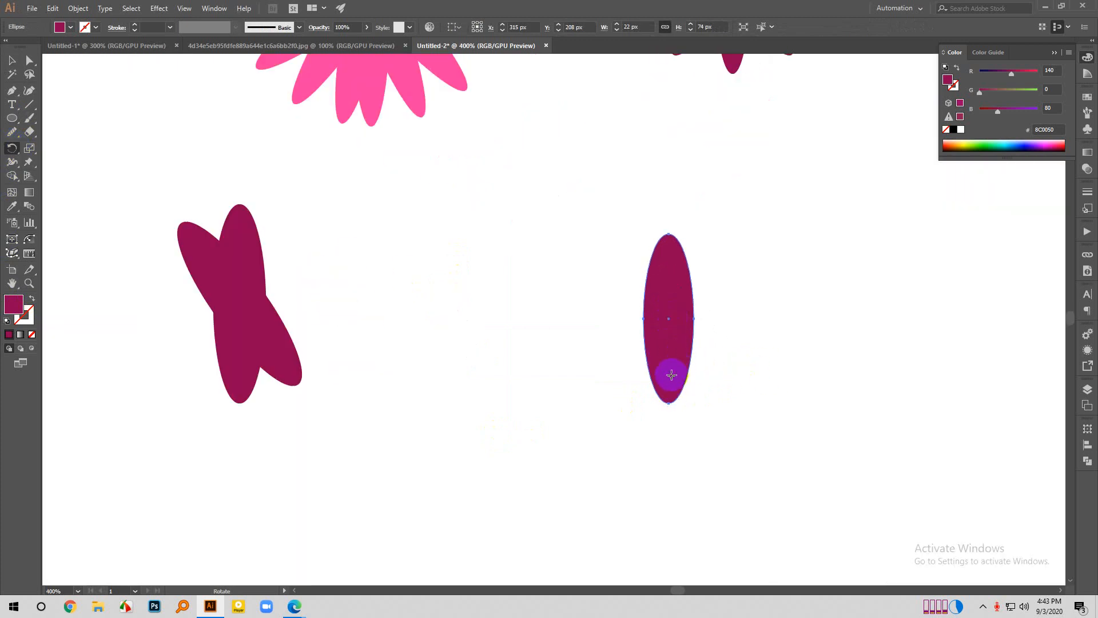
pyautogui.click(670, 400)
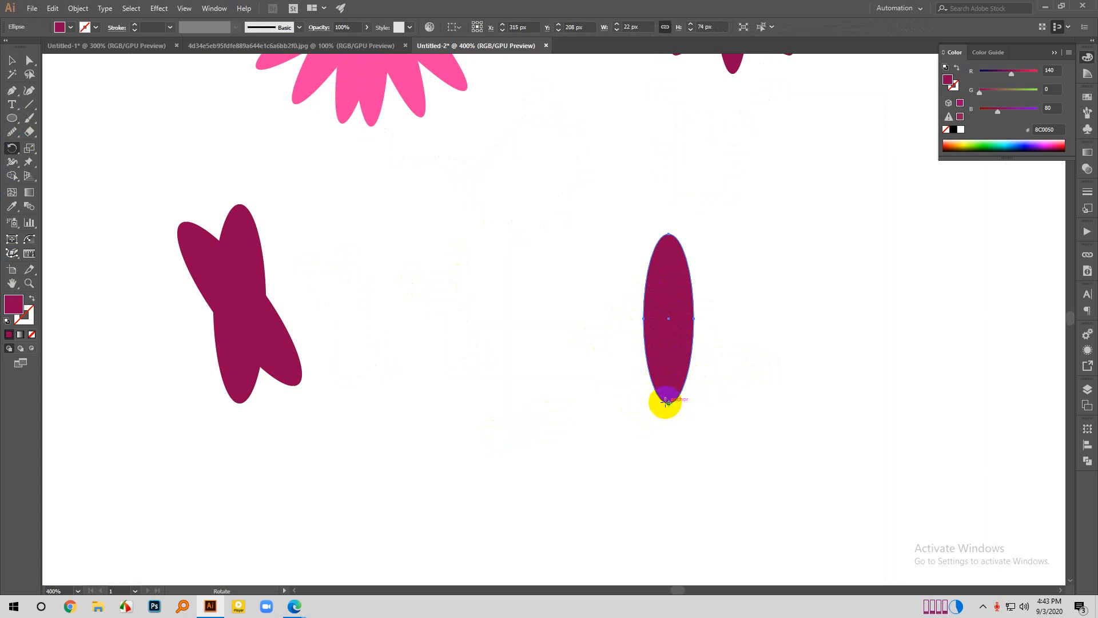
pyautogui.keyDown('alt'); pyautogui.click(671, 403); pyautogui.keyUp('alt')
pyautogui.doubleClick(873, 177)
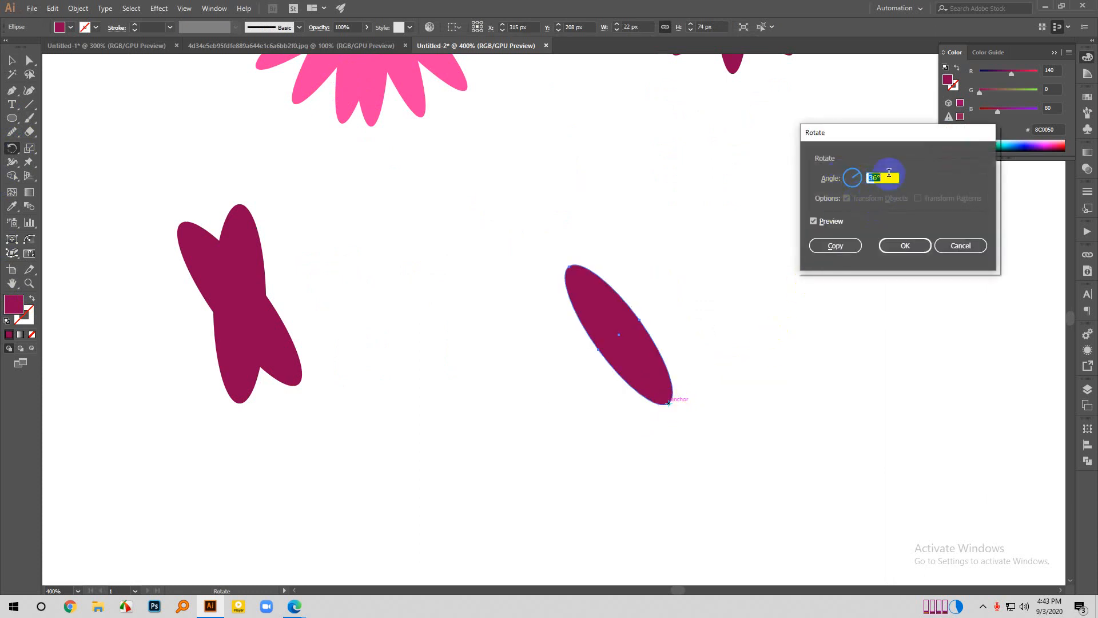
pyautogui.moveTo(880, 177); pyautogui.dragTo(854, 176)
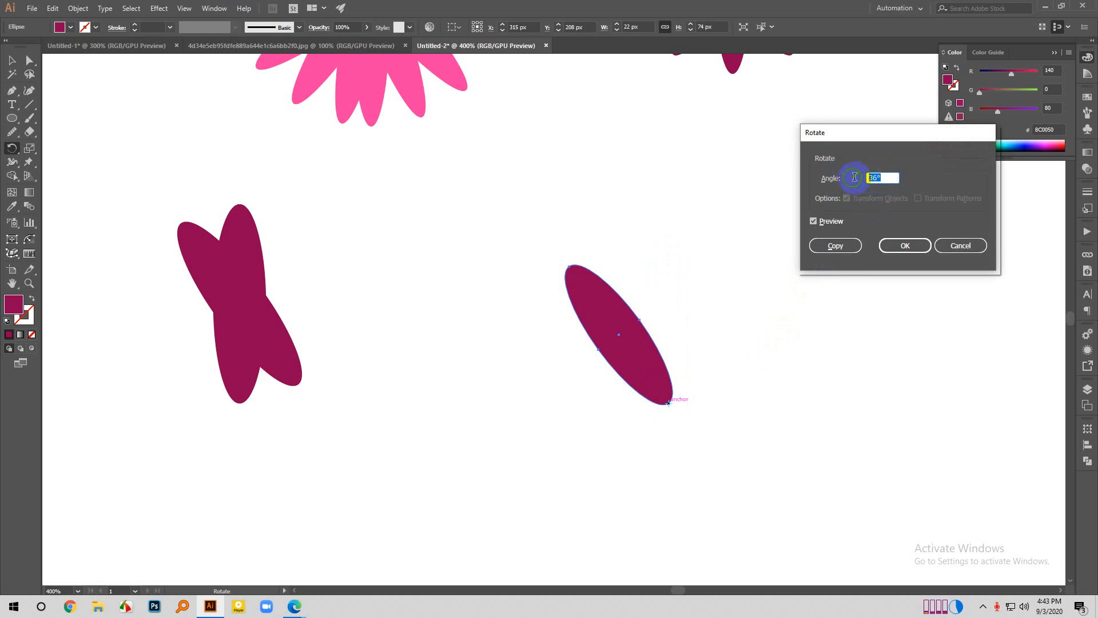
pyautogui.click(835, 246)
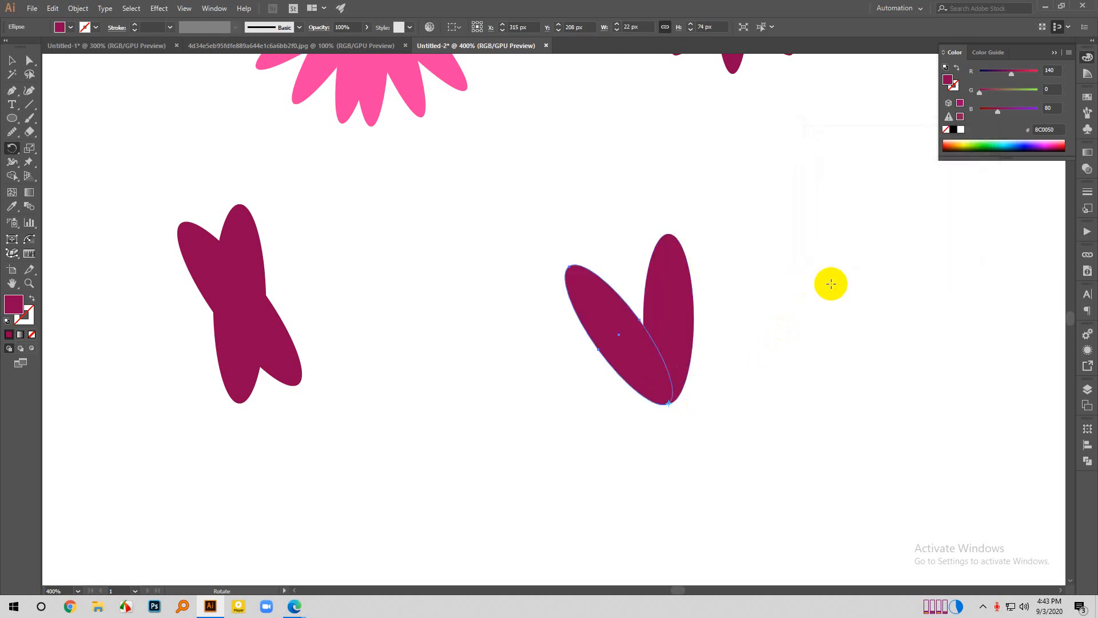
pyautogui.hotkey('ctrl', '-')
pyautogui.click(12, 60)
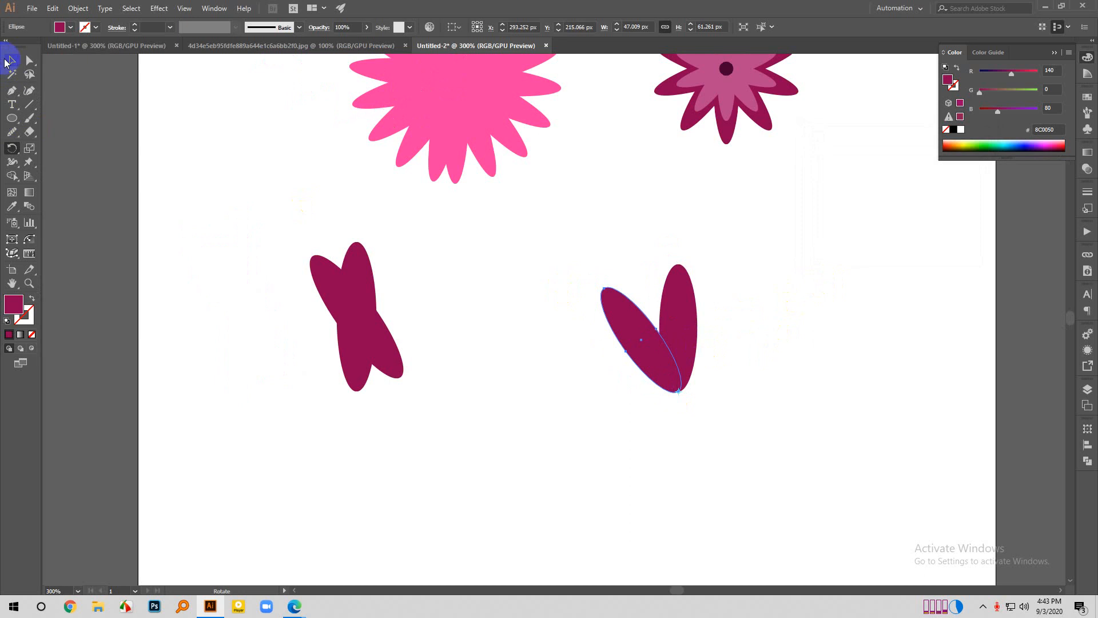
pyautogui.click(229, 293)
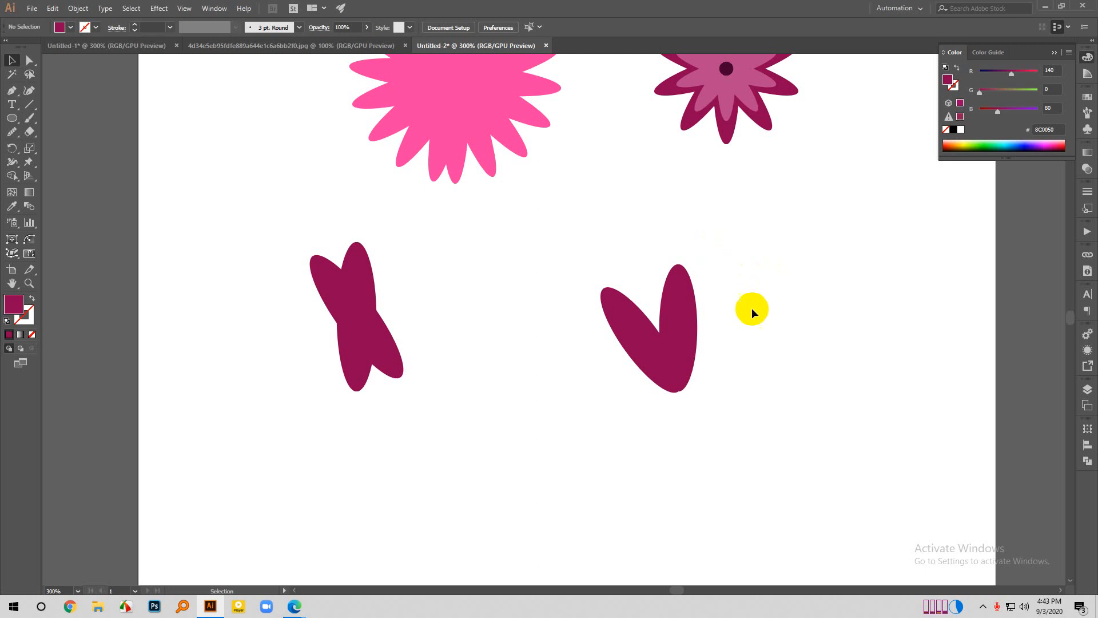
# - Duplicate the upright ellipse of the V-shaped pair into the empty area to its right
pyautogui.scroll(-1, 437, 365)
pyautogui.moveTo(607, 323); pyautogui.dragTo(698, 313)
pyautogui.scroll(1, 728, 314)
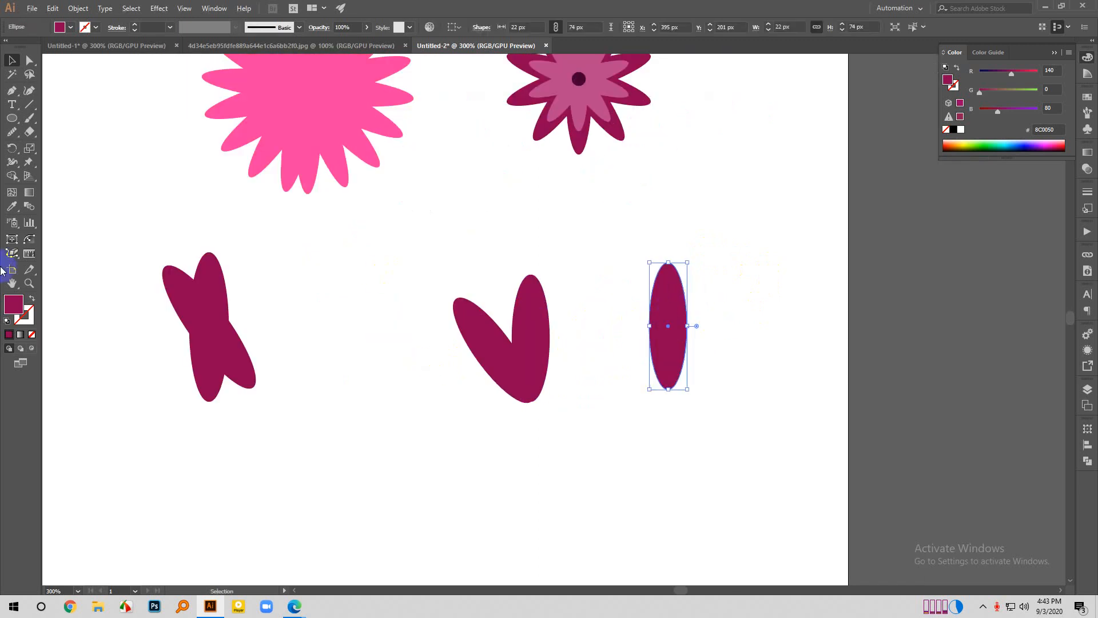
# - Add a copy of the duplicated upright ellipse rotated 36° about its bottom anchor
pyautogui.click(12, 147)
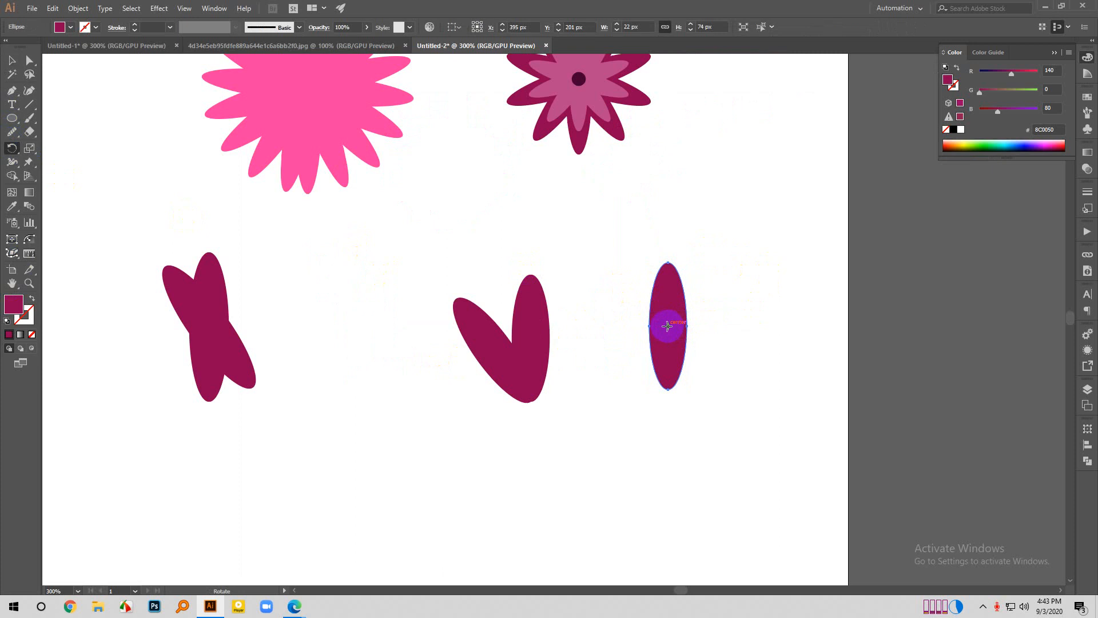
pyautogui.moveTo(667, 326); pyautogui.dragTo(655, 371)
pyautogui.hotkey('ctrl', 'z')
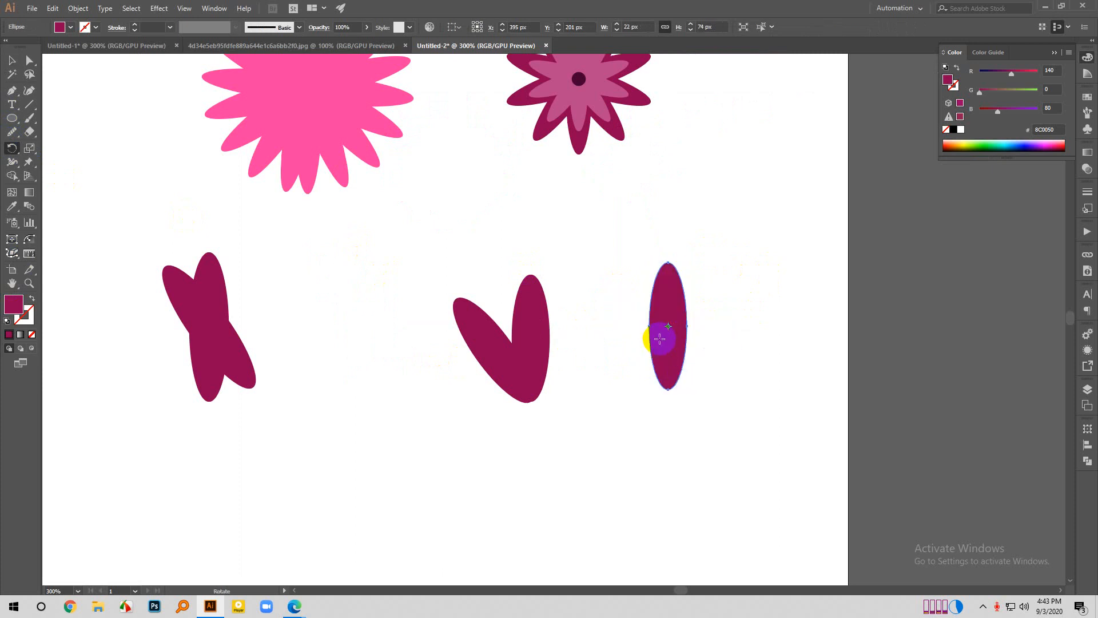
pyautogui.click(669, 389)
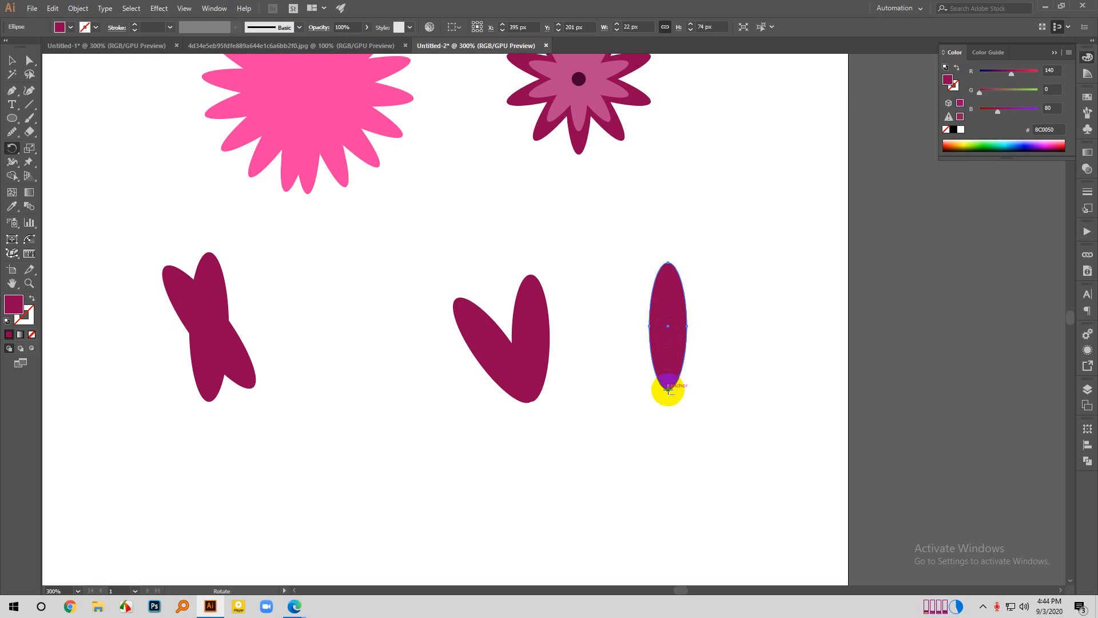
pyautogui.keyDown('alt'); pyautogui.click(668, 389); pyautogui.keyUp('alt')
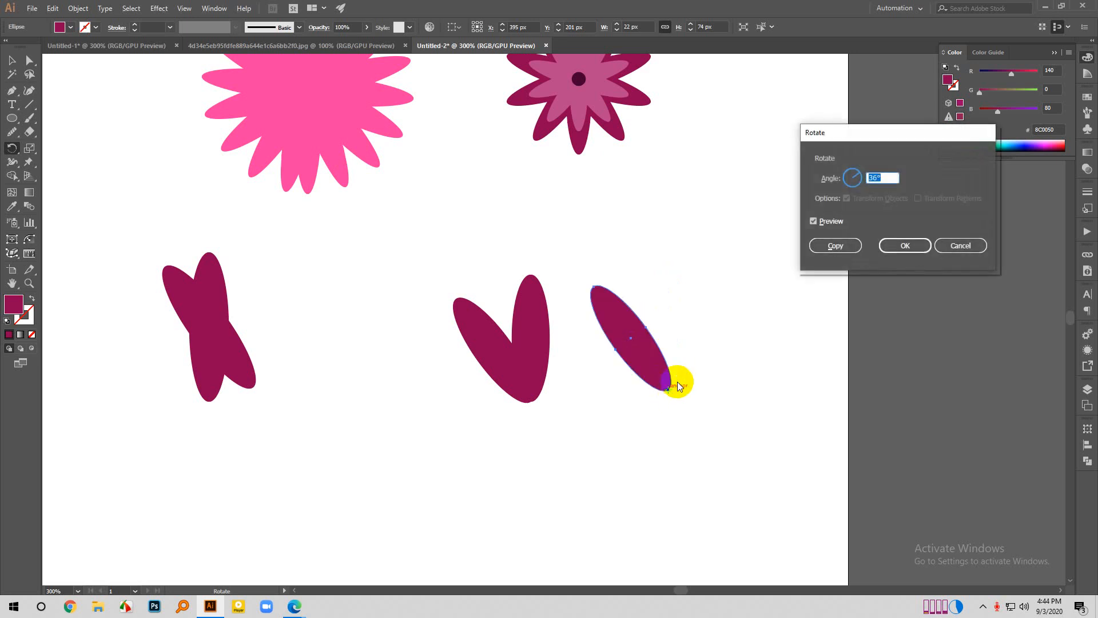
pyautogui.write('36')
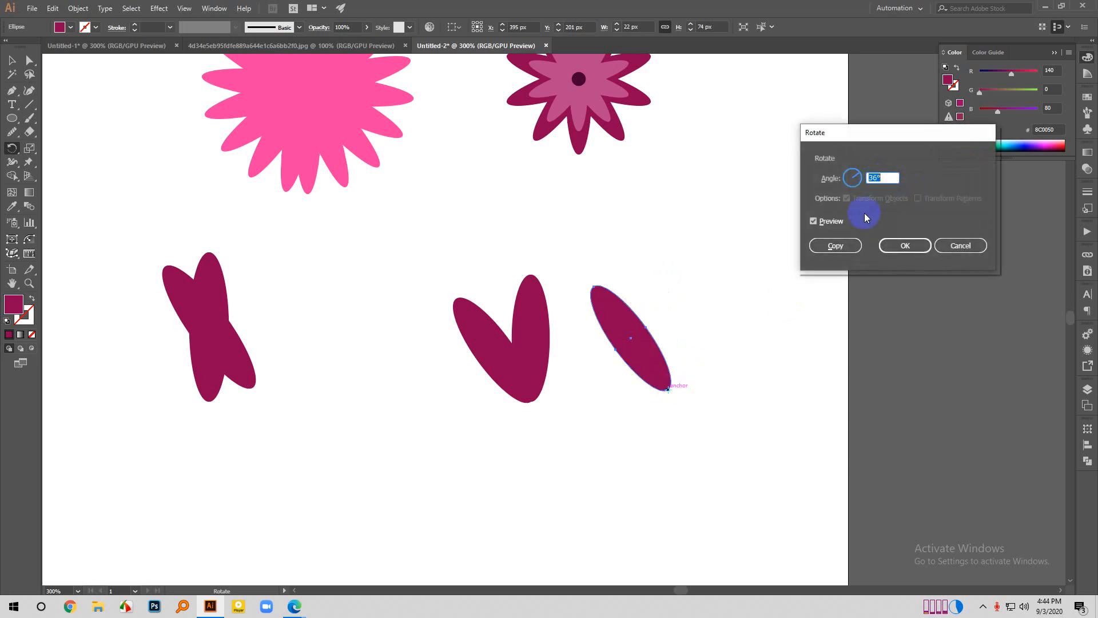
pyautogui.click(838, 245)
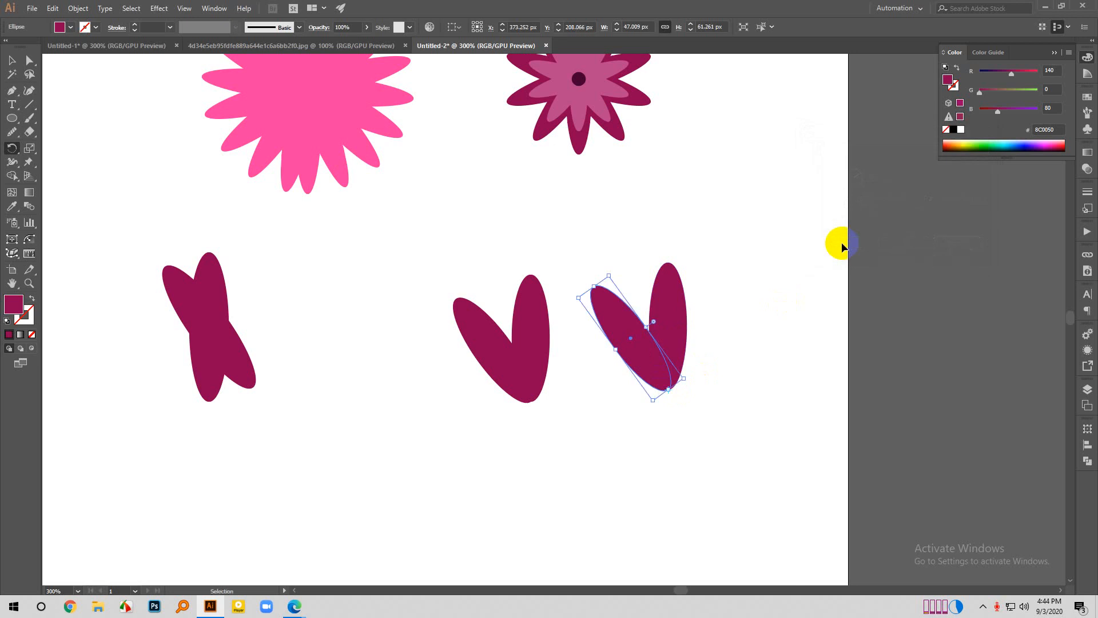
# - Repeat the 36° rotated copy around the shared anchor to complete a ten-petal flower
pyautogui.hotkey('ctrl', 'd')
pyautogui.hotkey('ctrl', 'd')
pyautogui.hotkey('ctrl', 'd')
pyautogui.hotkey('ctrl', 'd')
pyautogui.hotkey('ctrl', 'd')
pyautogui.hotkey('ctrl', 'd')
pyautogui.hotkey('ctrl', 'd')
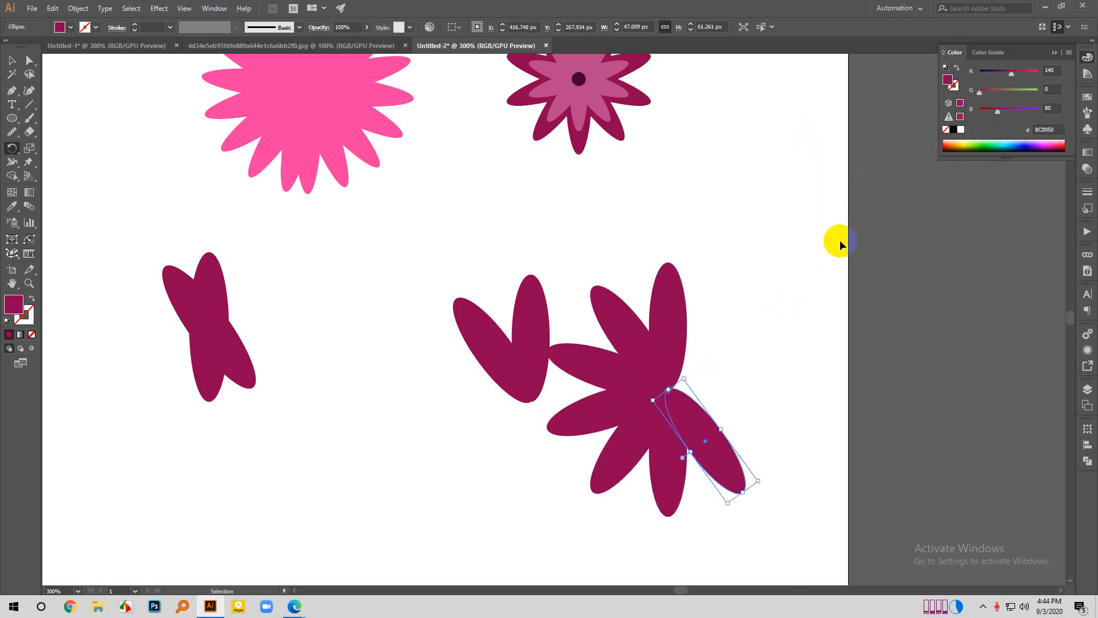
pyautogui.hotkey('ctrl', 'd')
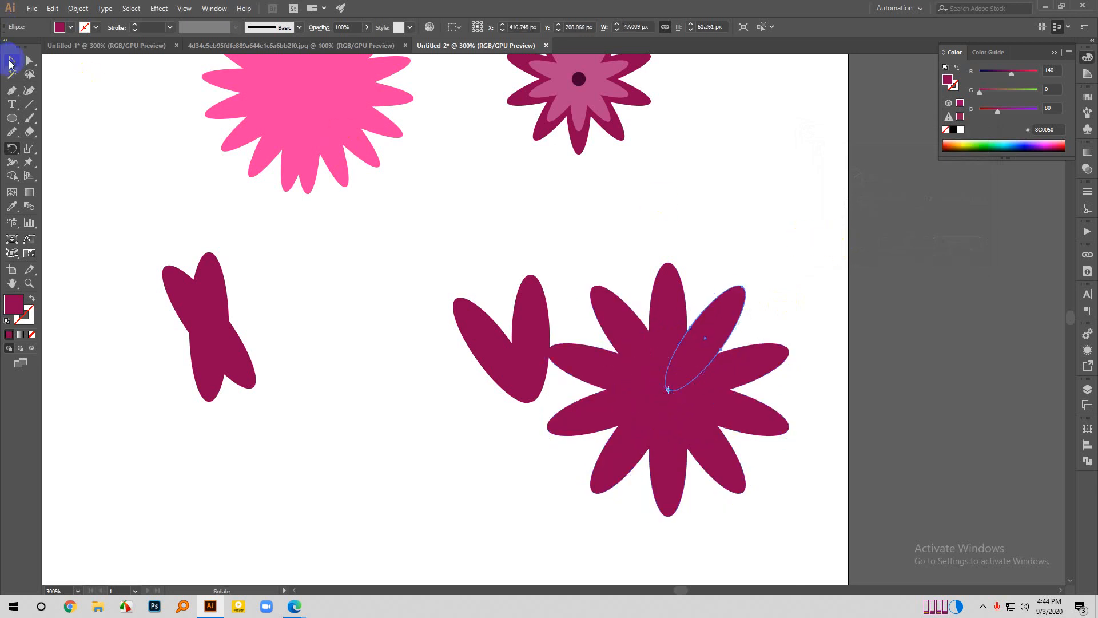
# - Move the V-shaped pair of ellipses up and to the left, clear of the ten-petal flower, and deselect it
pyautogui.click(11, 60)
pyautogui.click(265, 277)
pyautogui.moveTo(388, 286); pyautogui.dragTo(404, 309)
pyautogui.click(638, 228)
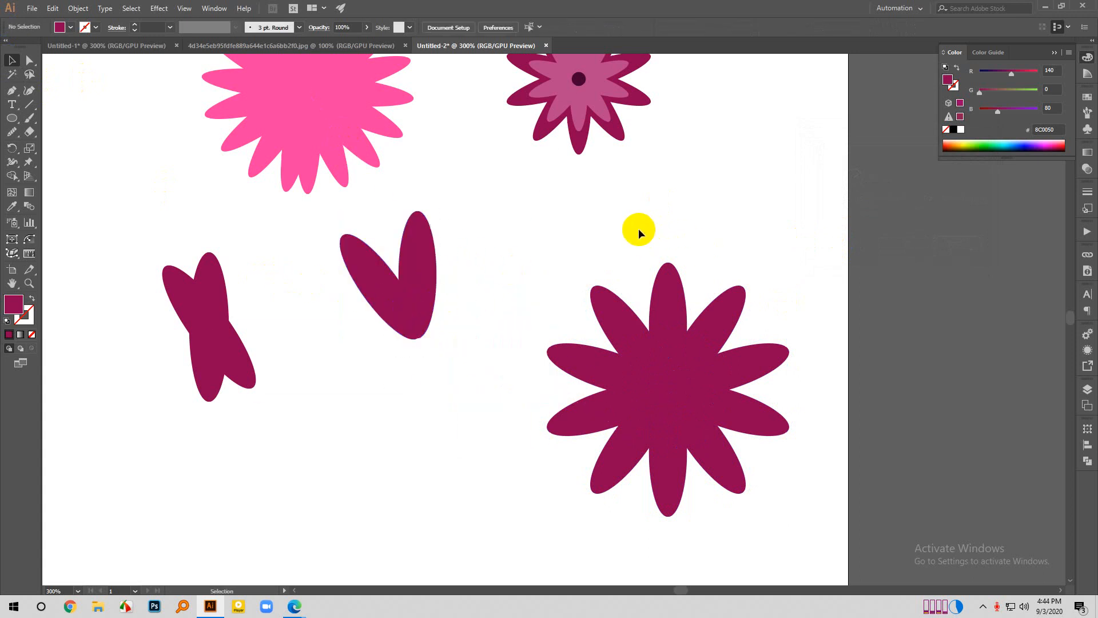
# - Recolour every second petal of the ten-petal flower with the brighter magenta fill B2006E and leave the petals deselected
pyautogui.click(588, 368)
pyautogui.keyDown('shift'); pyautogui.click(667, 301); pyautogui.keyUp('shift')
pyautogui.keyDown('shift'); pyautogui.click(753, 355); pyautogui.keyUp('shift')
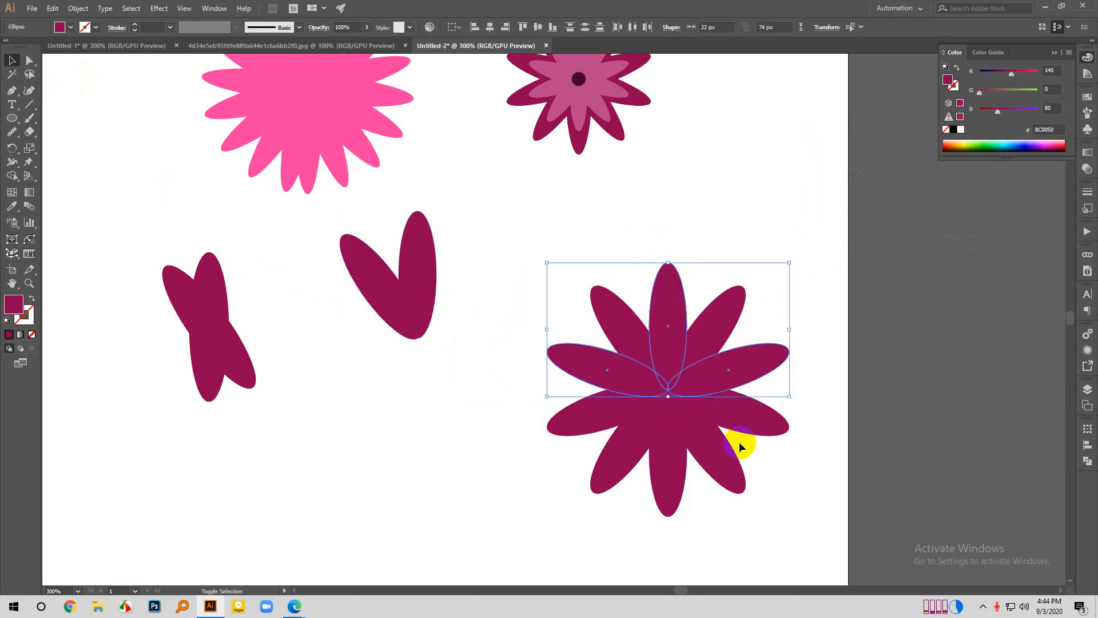
pyautogui.keyDown('shift'); pyautogui.click(714, 480); pyautogui.keyUp('shift')
pyautogui.keyDown('shift'); pyautogui.click(632, 477); pyautogui.keyUp('shift')
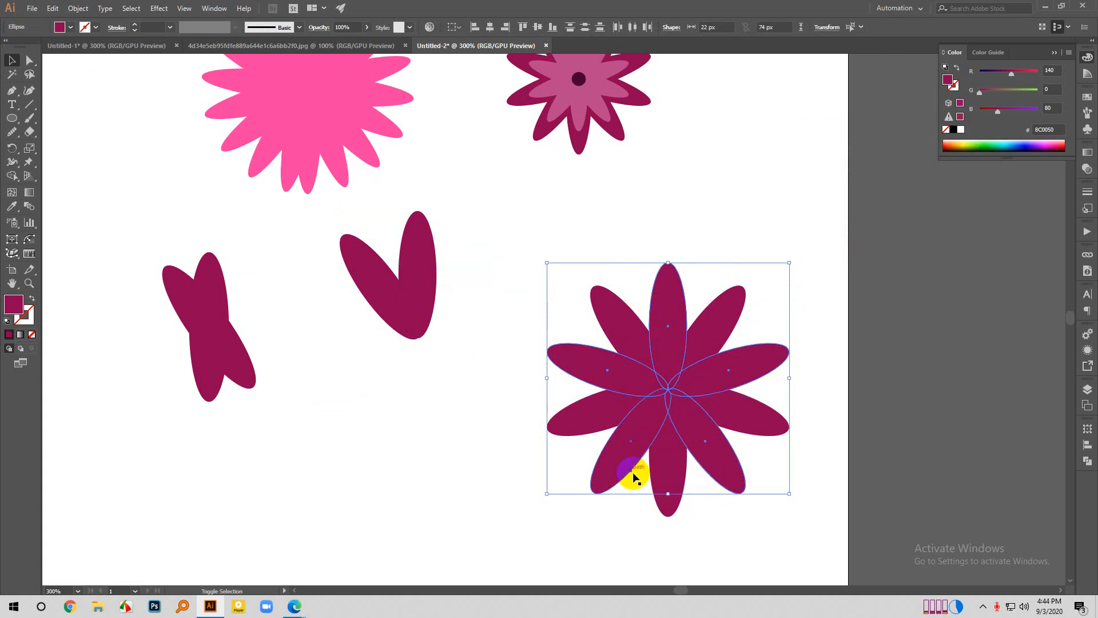
pyautogui.click(16, 310)
pyautogui.doubleClick(16, 310)
pyautogui.click(690, 227)
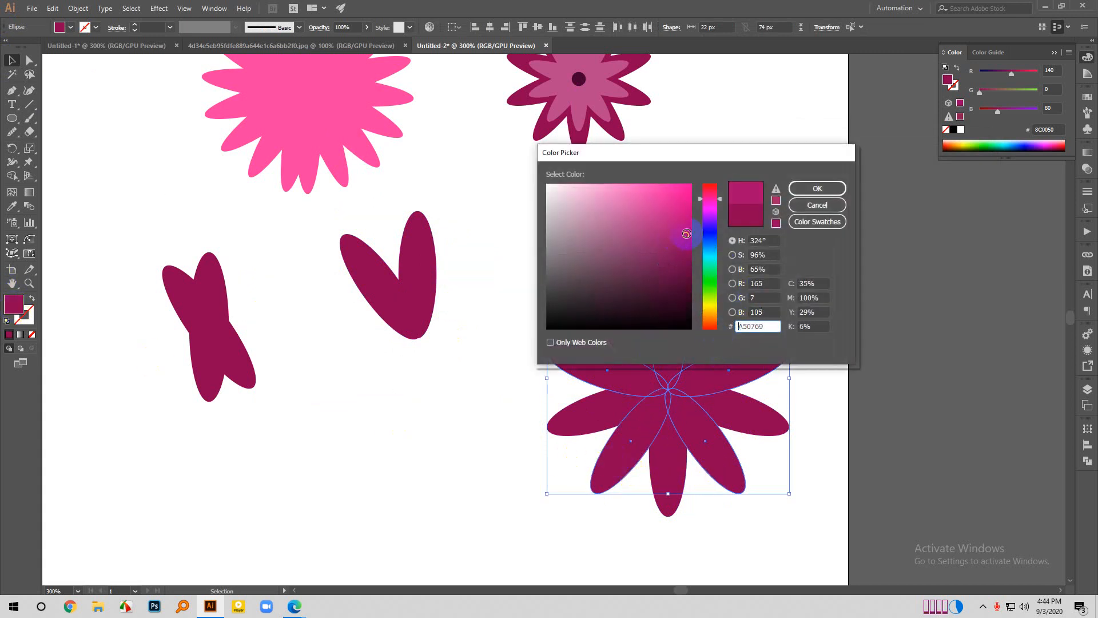
pyautogui.click(817, 188)
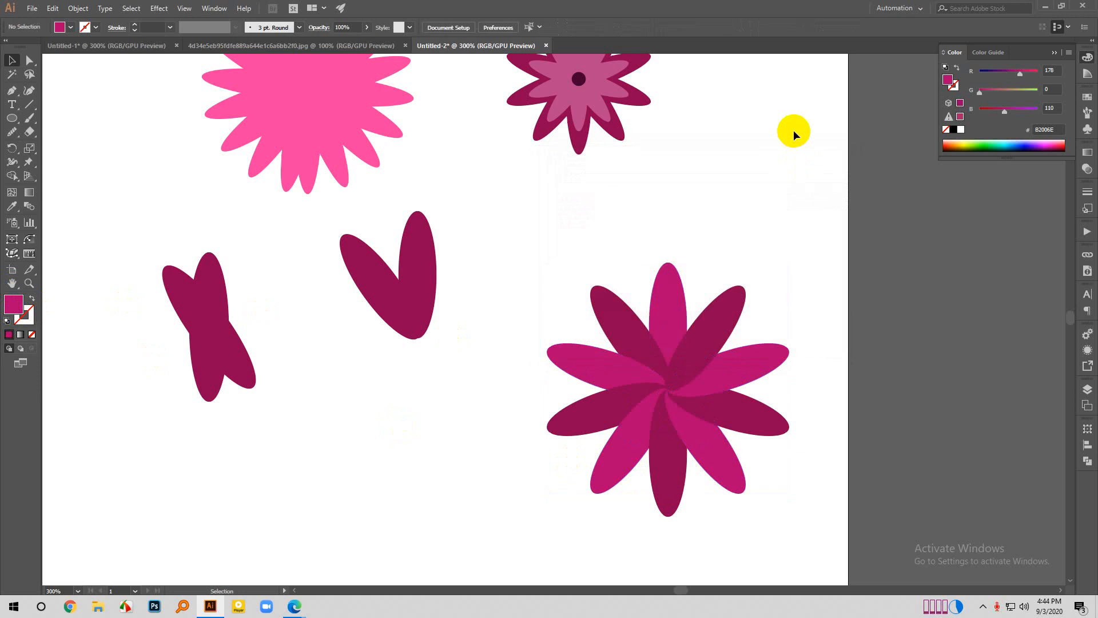
pyautogui.scroll(-1, 629, 343)
pyautogui.click(593, 425)
pyautogui.scroll(-1, 595, 429)
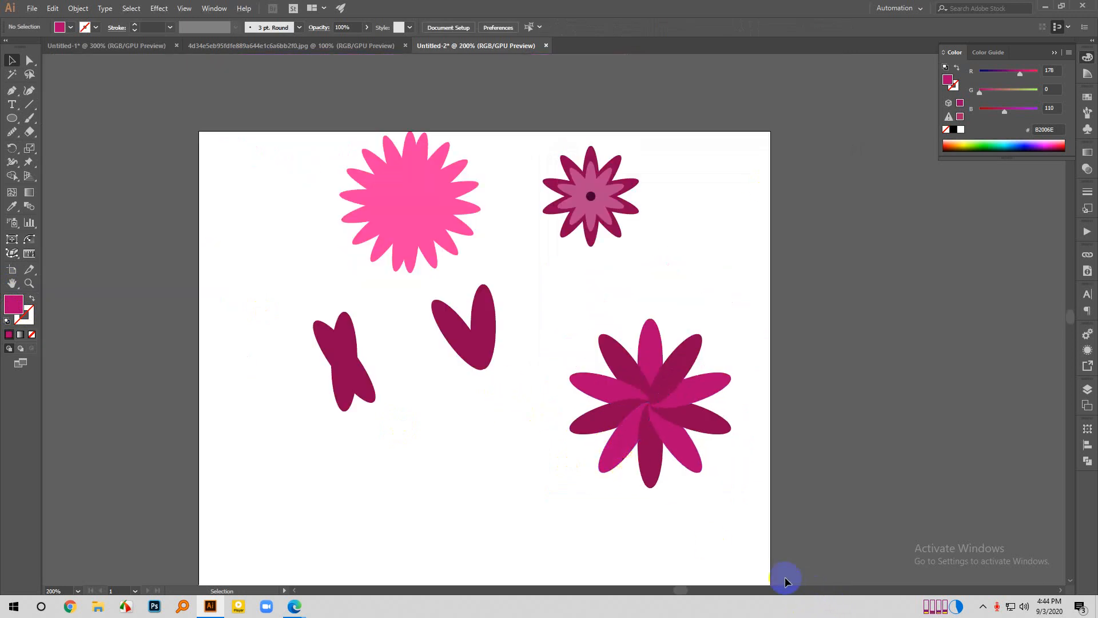
pyautogui.scroll(-2, 740, 456)
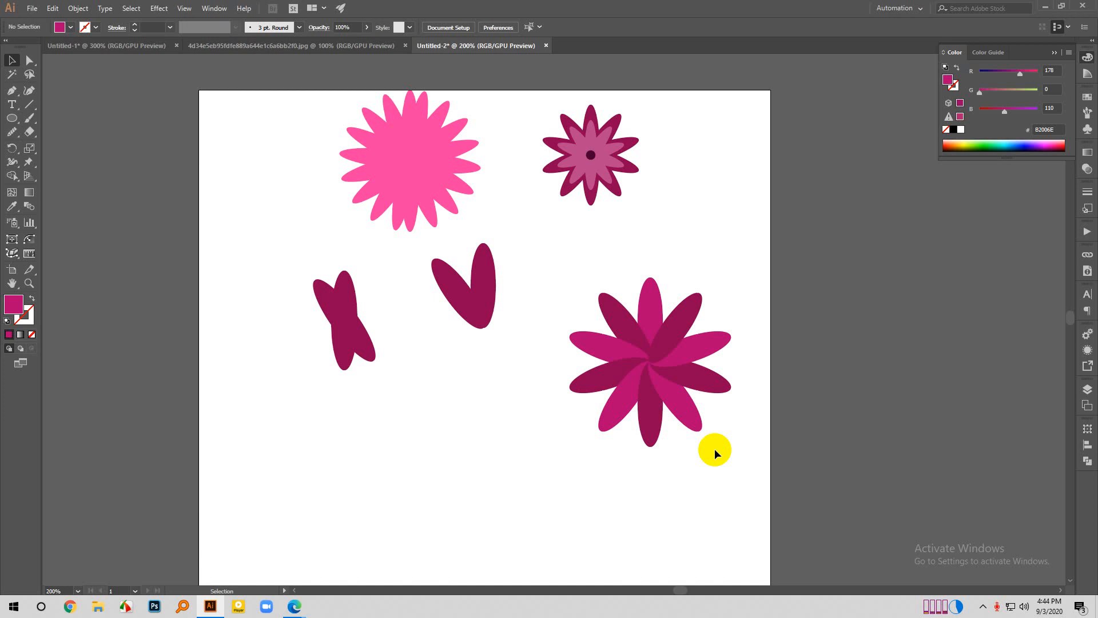
# - Scale the whole two-tone ten-petal flower down about its centre to about 90 by 94 px
pyautogui.scroll(-1, 588, 405)
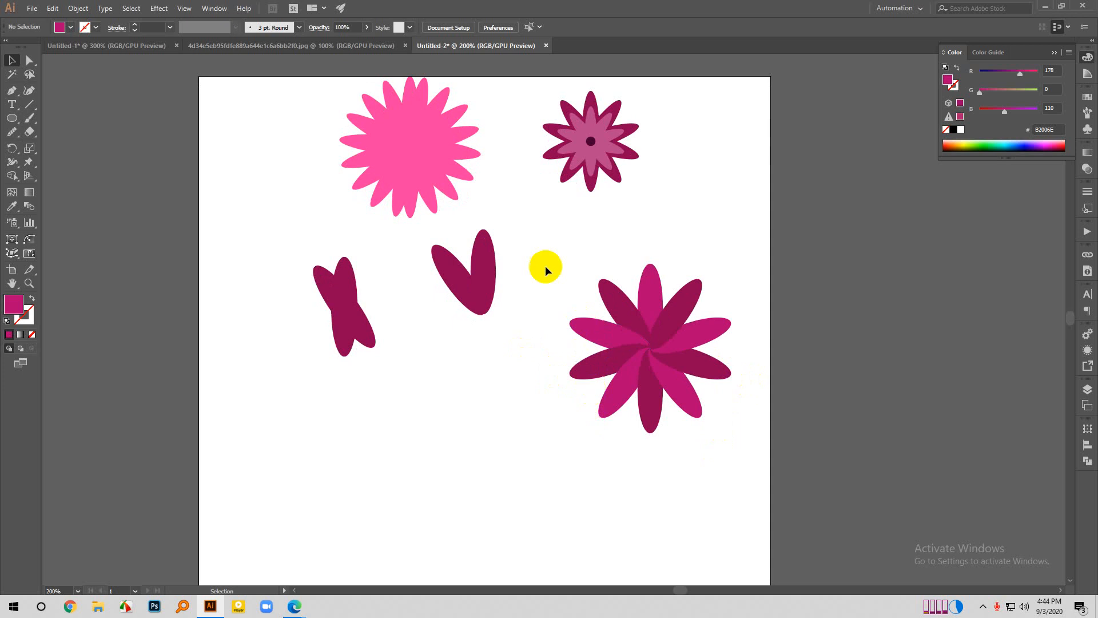
pyautogui.moveTo(546, 269); pyautogui.dragTo(703, 396)
pyautogui.press('a')
pyautogui.click(674, 356)
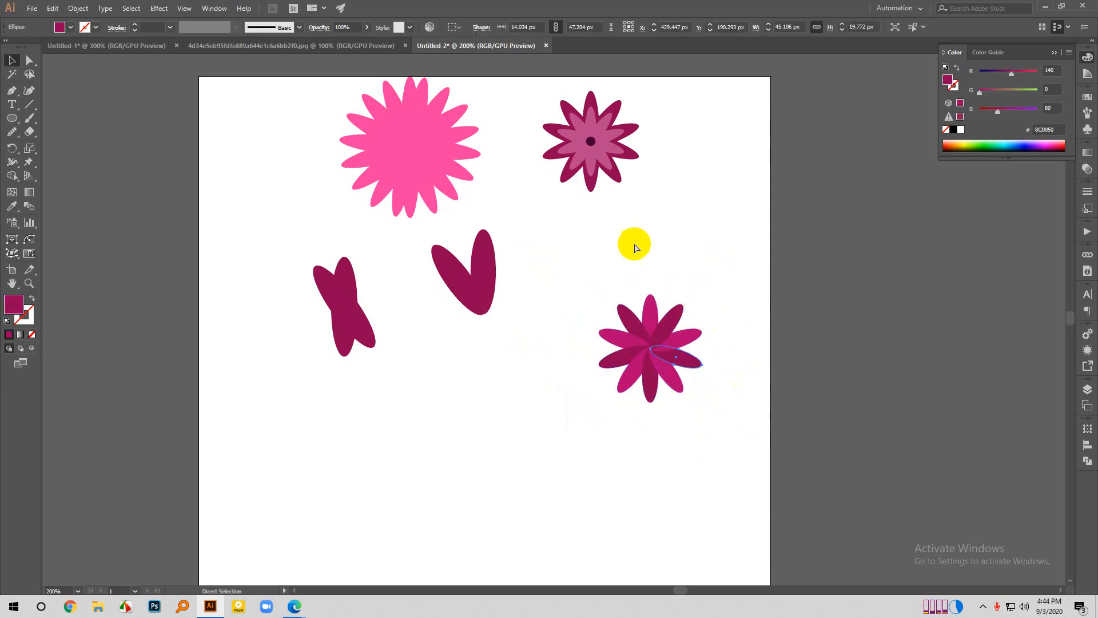
# - Move the two-tone ten-petal flower up beside the layered magenta flower and leave it deselected
pyautogui.moveTo(574, 290); pyautogui.dragTo(805, 485)
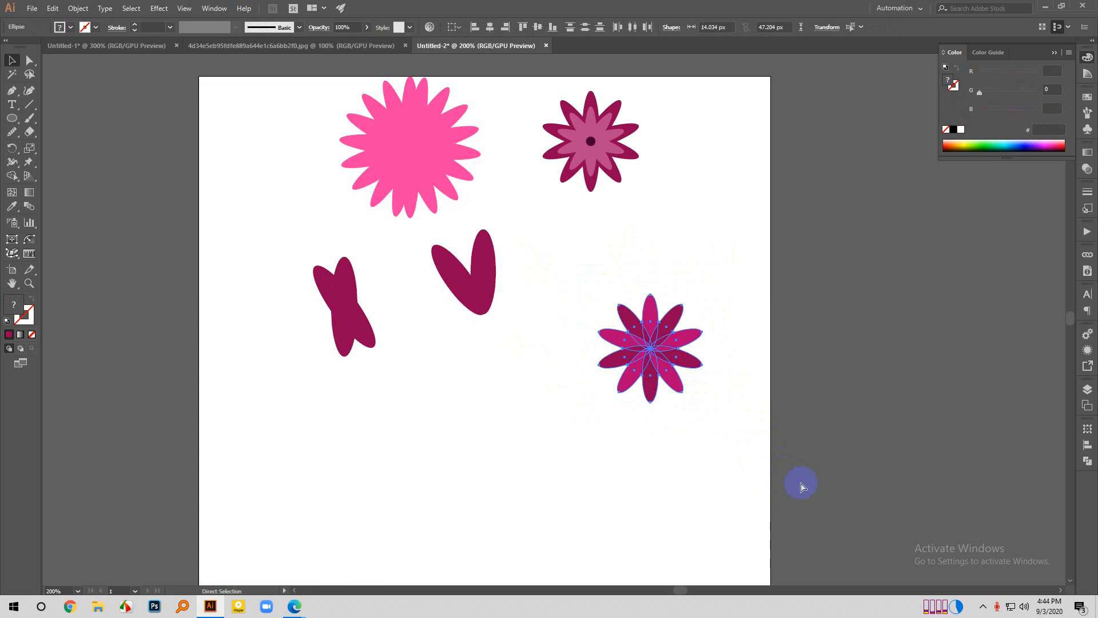
pyautogui.press('v')
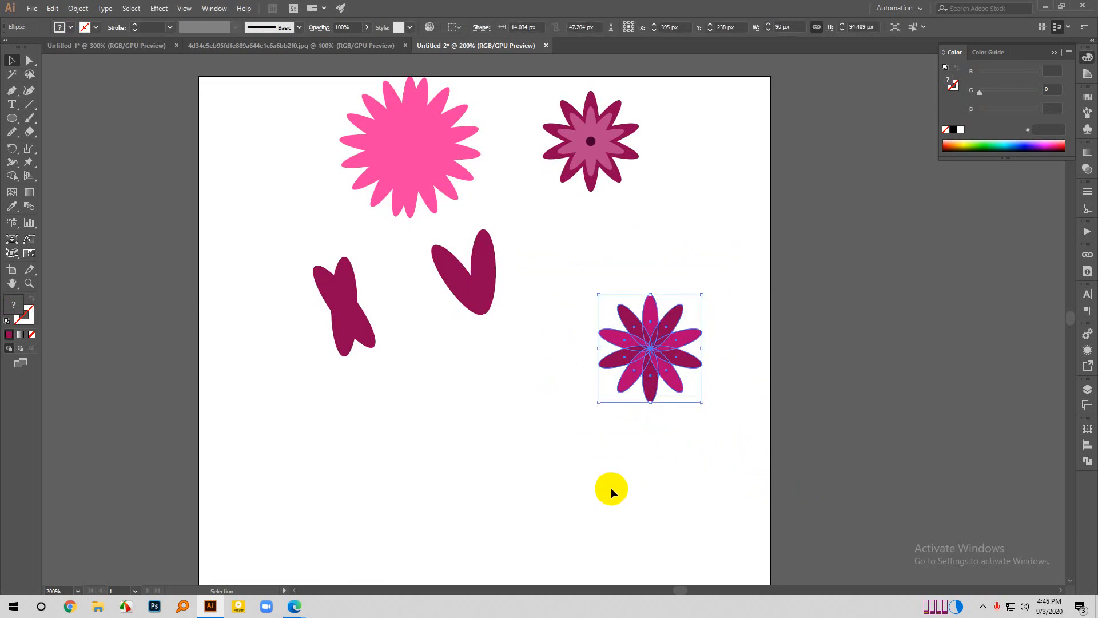
pyautogui.moveTo(653, 351); pyautogui.dragTo(721, 152)
pyautogui.click(669, 260)
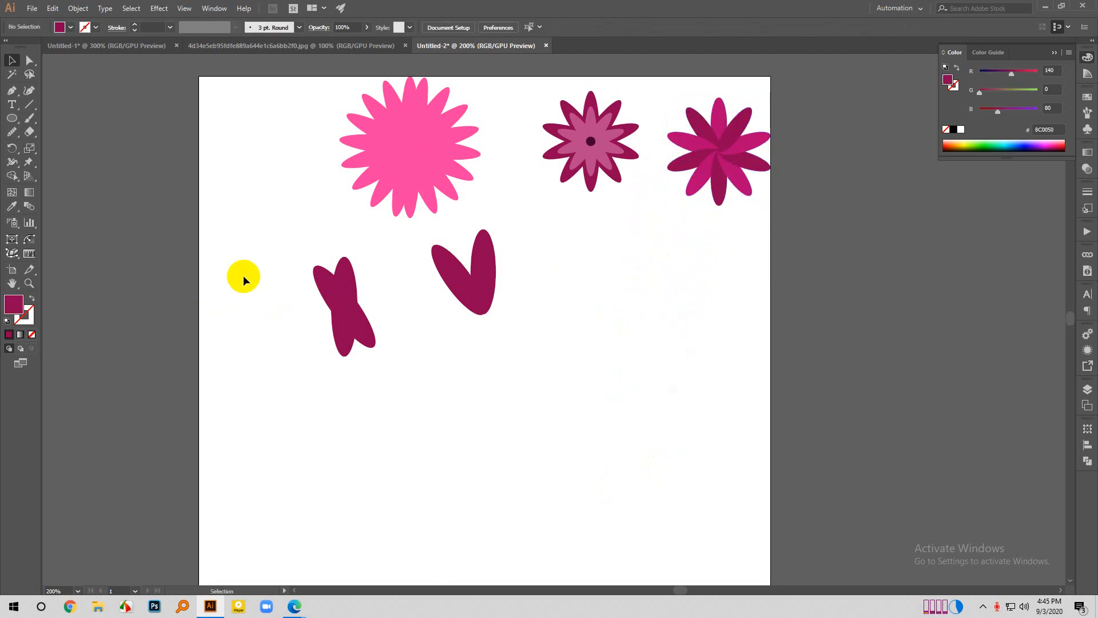
# - Delete the crossed ellipse pair and the V-shaped ellipse pair beneath the flowers
pyautogui.moveTo(244, 277); pyautogui.dragTo(548, 382)
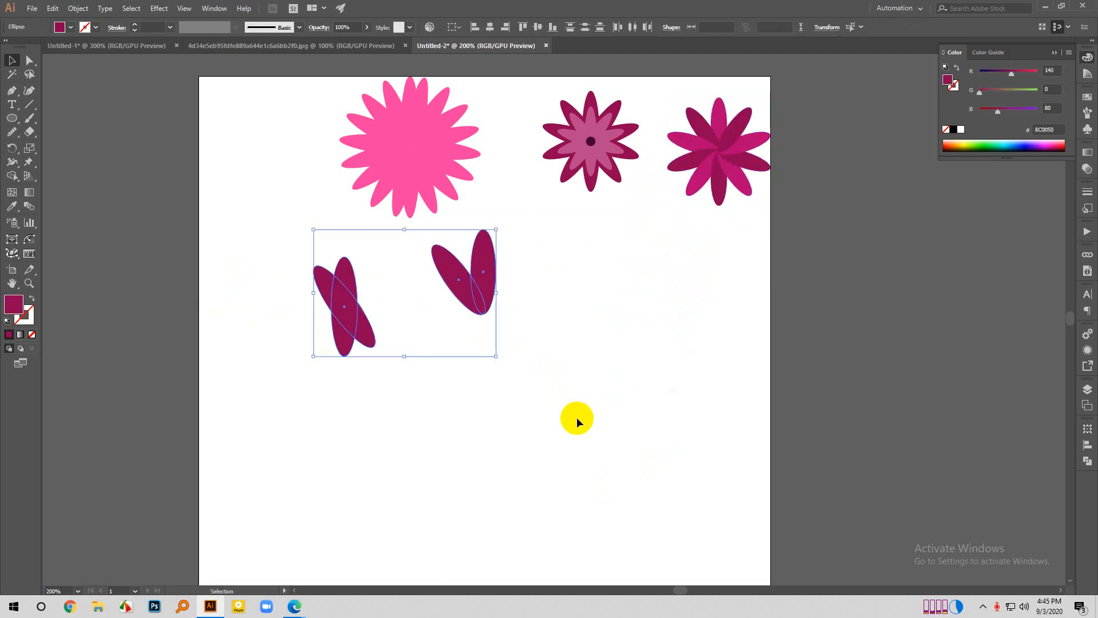
pyautogui.press('Delete')
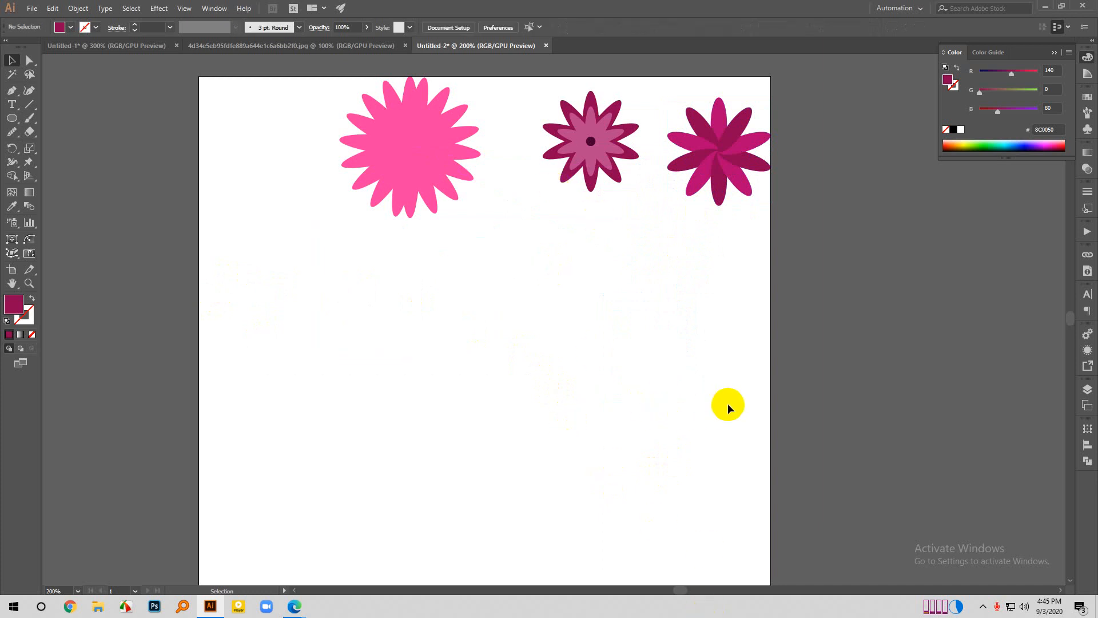
# - Scale the pink flower down to about half its size and shift the row of three flowers left within the artboard
pyautogui.scroll(-1, 727, 403)
pyautogui.scroll(-1, 722, 354)
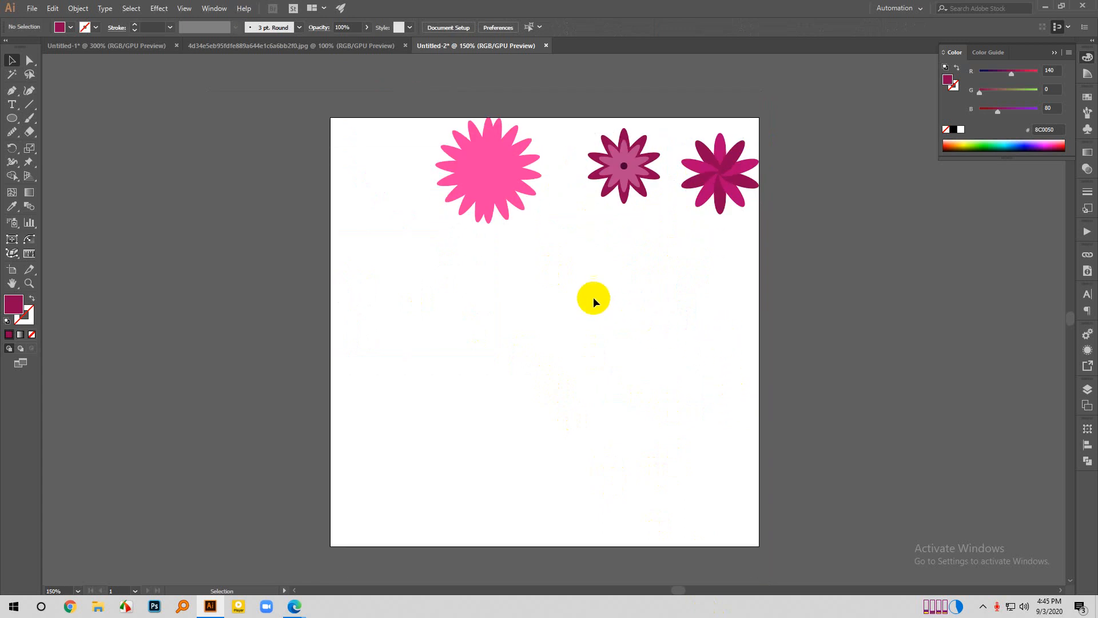
pyautogui.moveTo(380, 120); pyautogui.dragTo(516, 207)
pyautogui.click(437, 146)
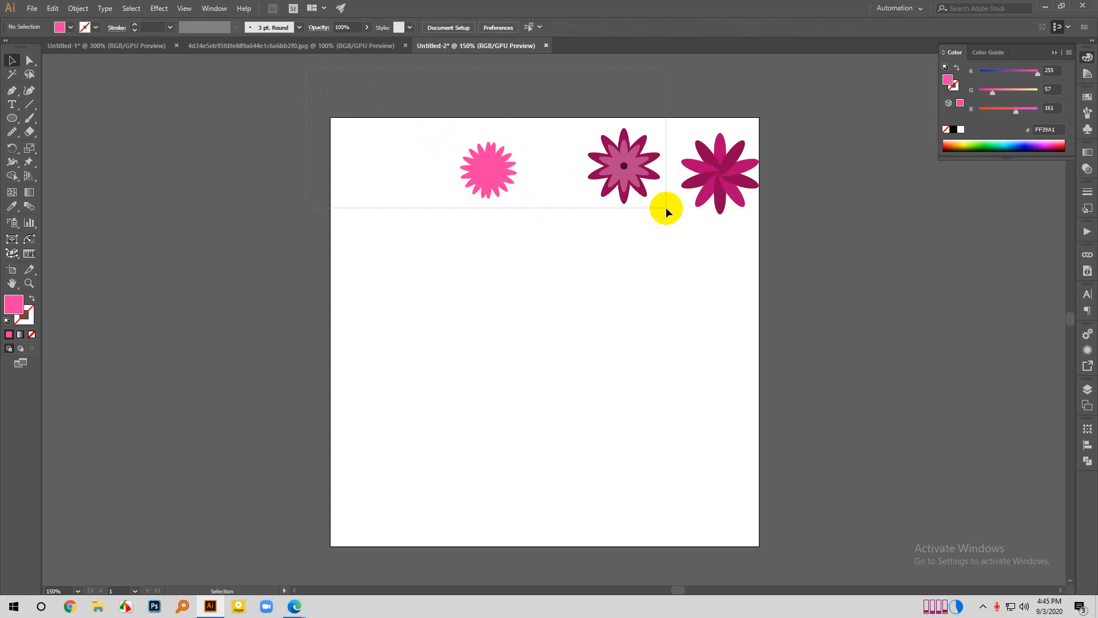
pyautogui.moveTo(842, 324); pyautogui.dragTo(842, 324)
pyautogui.moveTo(717, 171); pyautogui.dragTo(640, 173)
pyautogui.click(720, 320)
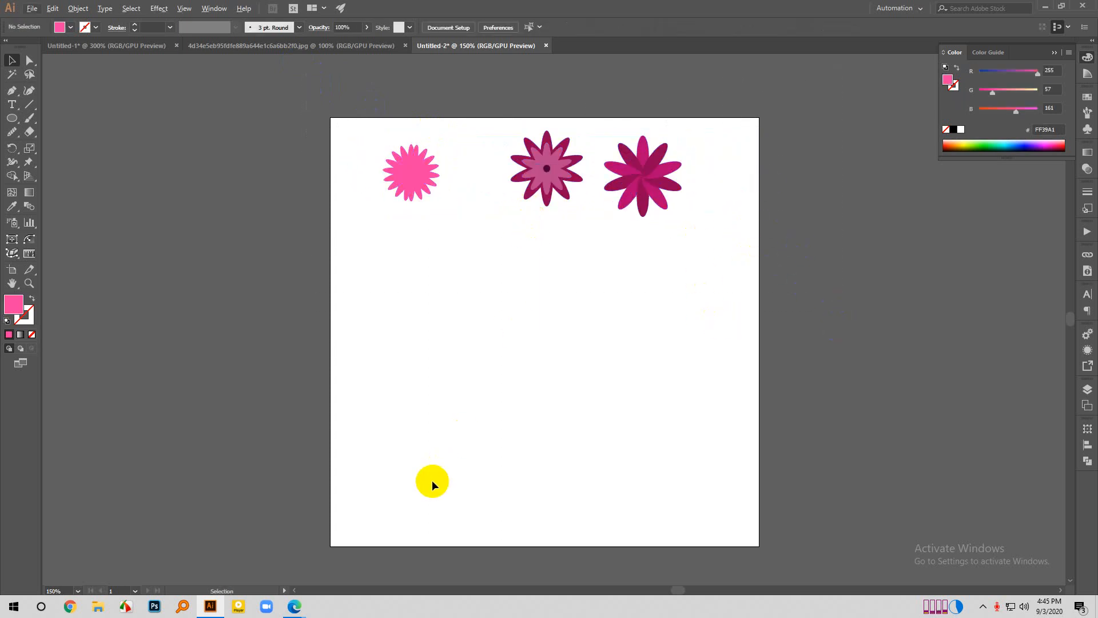
# - Draw a circle about 234 px in diameter below the row of flowers and shift it slightly left
pyautogui.scroll(-1, 431, 479)
pyautogui.moveTo(12, 118); pyautogui.dragTo(60, 149)
pyautogui.moveTo(561, 335); pyautogui.dragTo(615, 436)
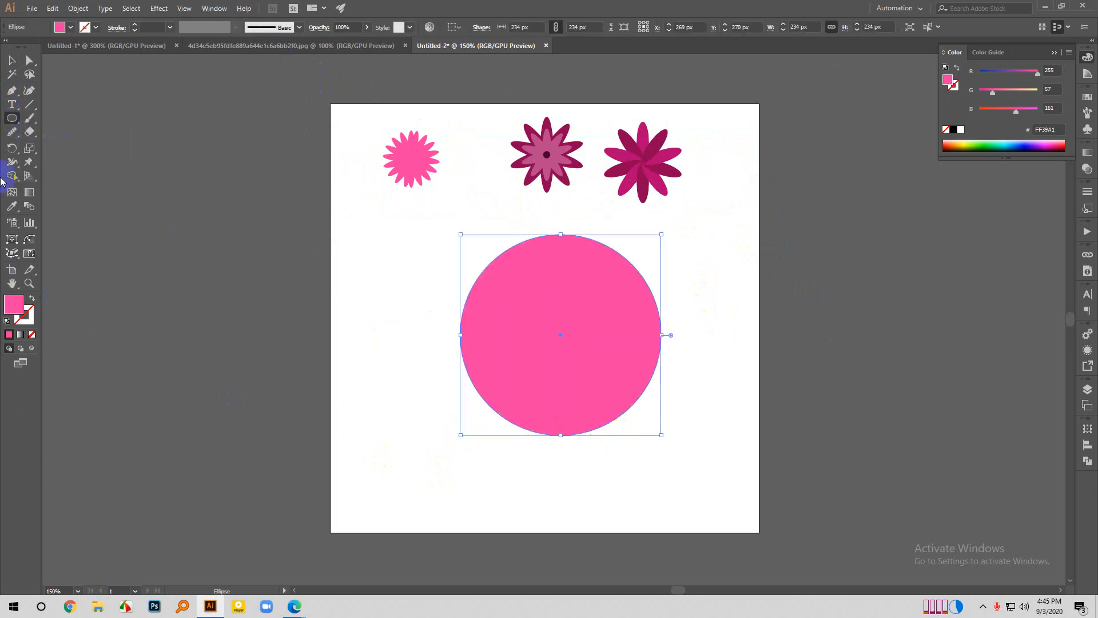
pyautogui.click(12, 60)
pyautogui.scroll(1, 488, 339)
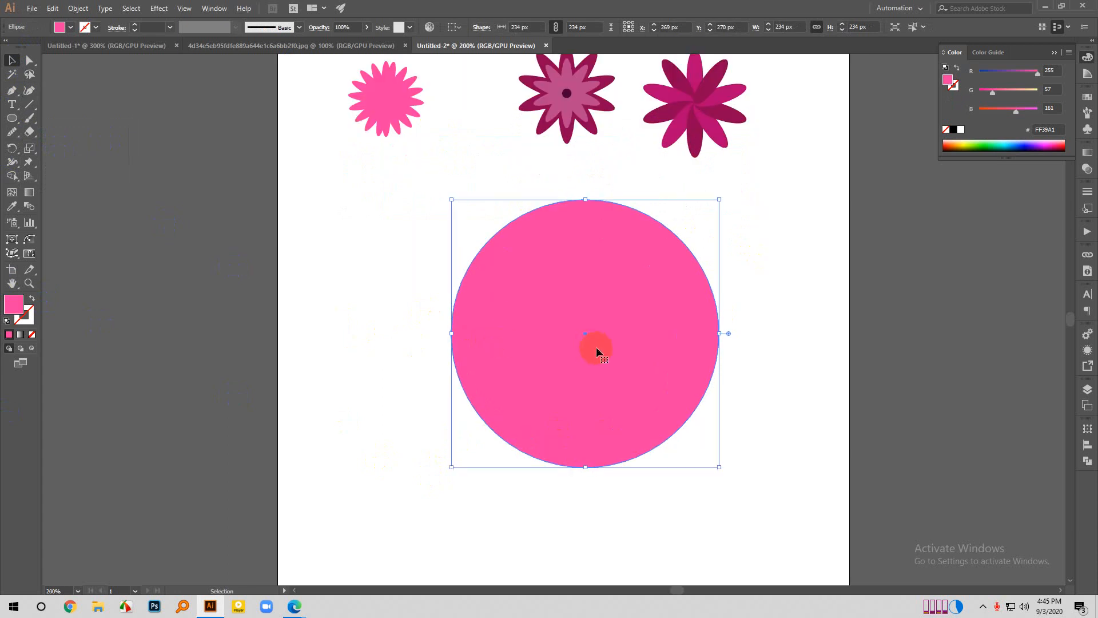
pyautogui.moveTo(596, 346); pyautogui.dragTo(578, 351)
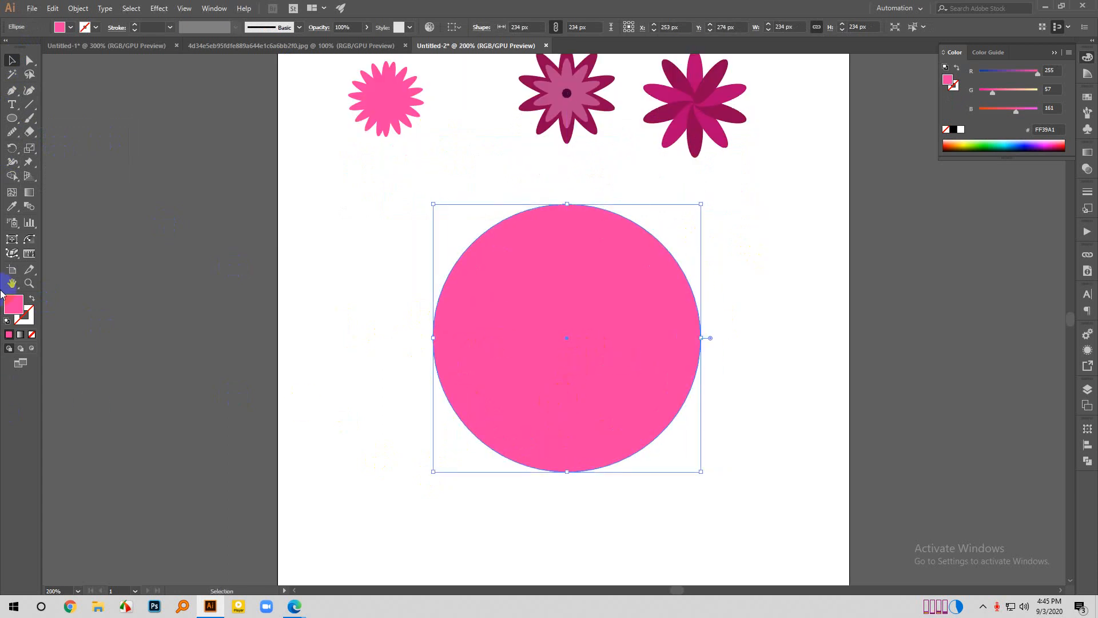
# - Set the large circle's fill to yellow EAD944
pyautogui.doubleClick(14, 304)
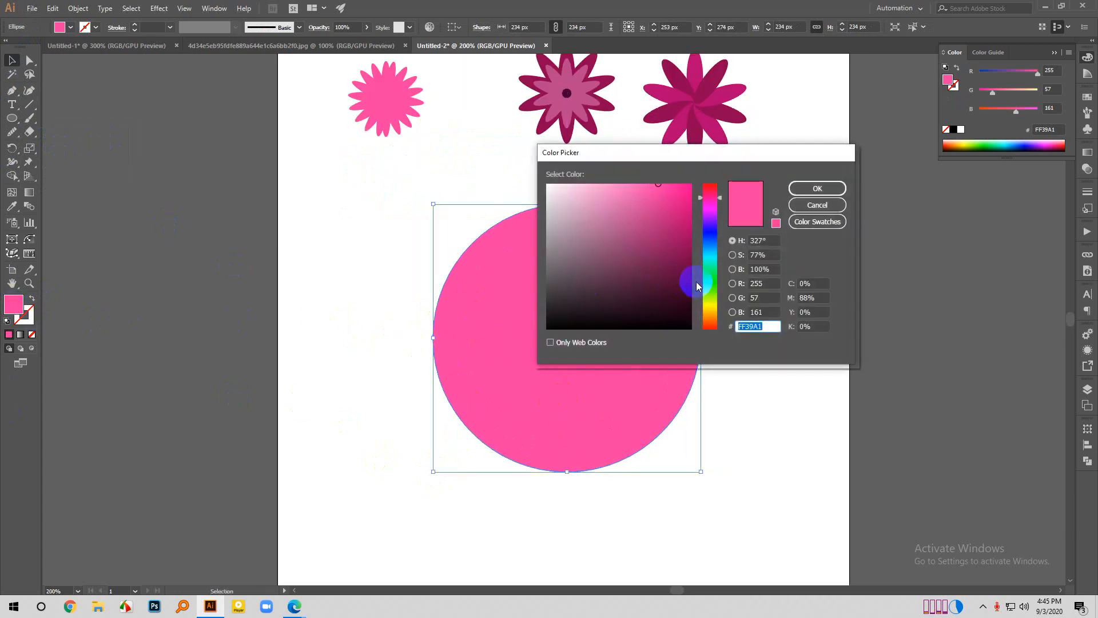
pyautogui.click(709, 303)
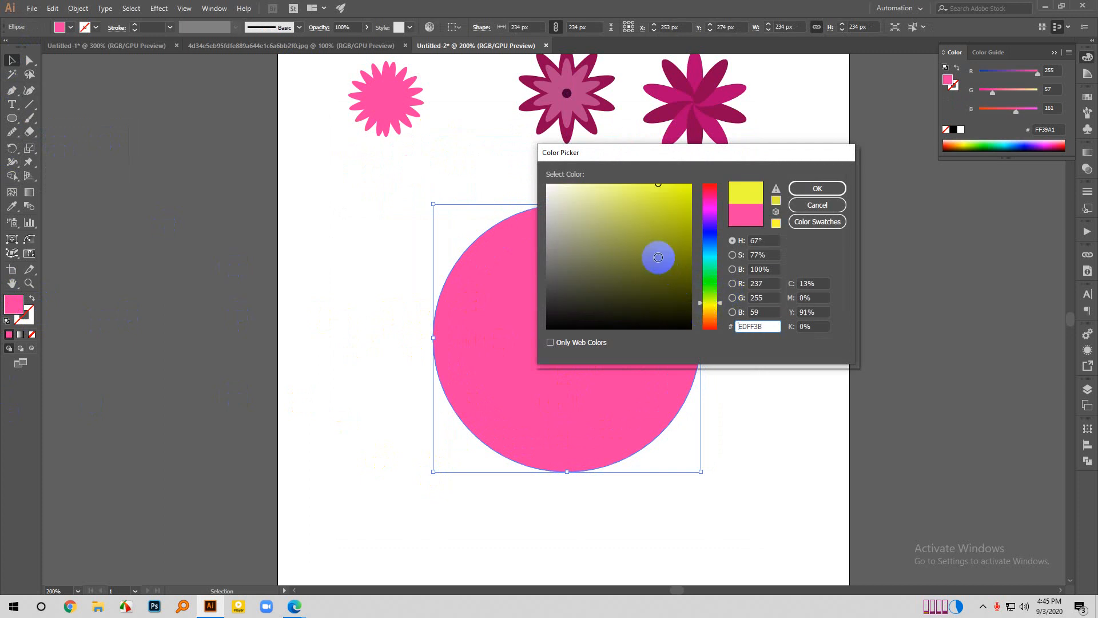
pyautogui.moveTo(658, 258)
pyautogui.mouseDown()
pyautogui.moveTo(682, 186)
pyautogui.moveTo(685, 239)
pyautogui.mouseUp()
pyautogui.moveTo(720, 300); pyautogui.dragTo(712, 308)
pyautogui.moveTo(638, 221)
pyautogui.mouseDown()
pyautogui.moveTo(647, 166)
pyautogui.moveTo(649, 195)
pyautogui.mouseUp()
pyautogui.click(811, 185)
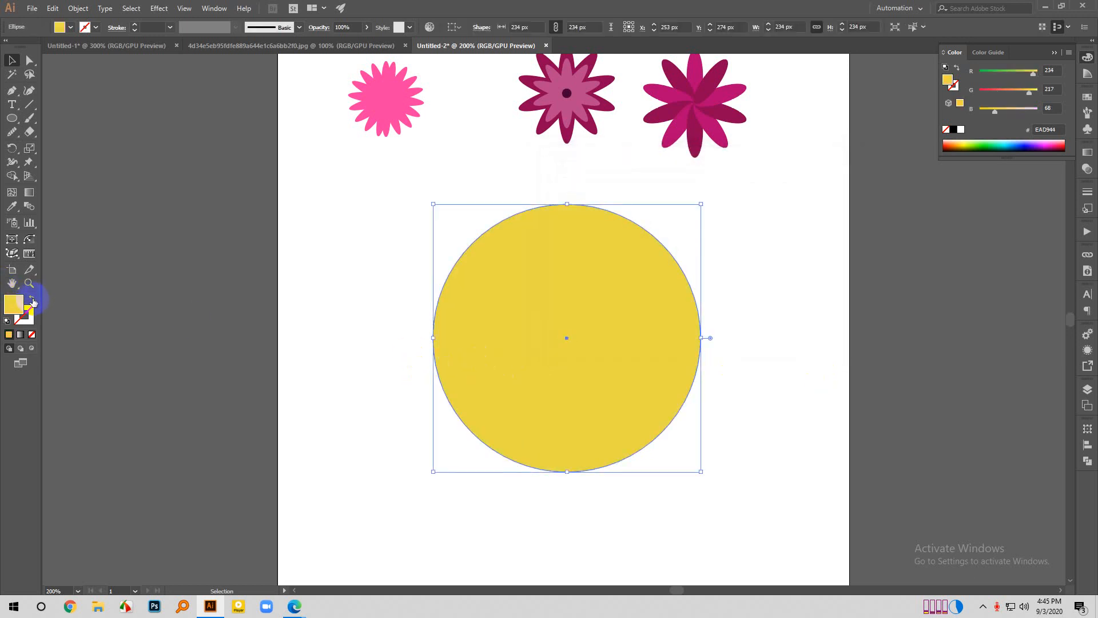
# - Swap the circle's yellow fill to its stroke, leave it unfilled, and set the stroke weight to 5 pt
pyautogui.click(32, 299)
pyautogui.click(255, 343)
pyautogui.moveTo(380, 284); pyautogui.dragTo(470, 360)
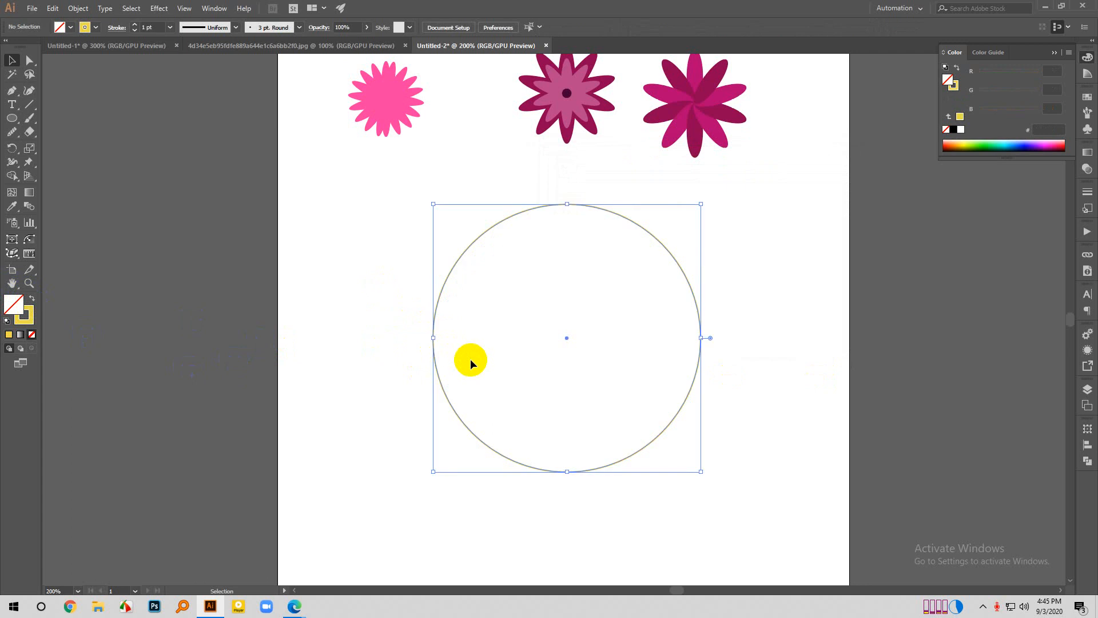
pyautogui.scroll(4, 150, 27)
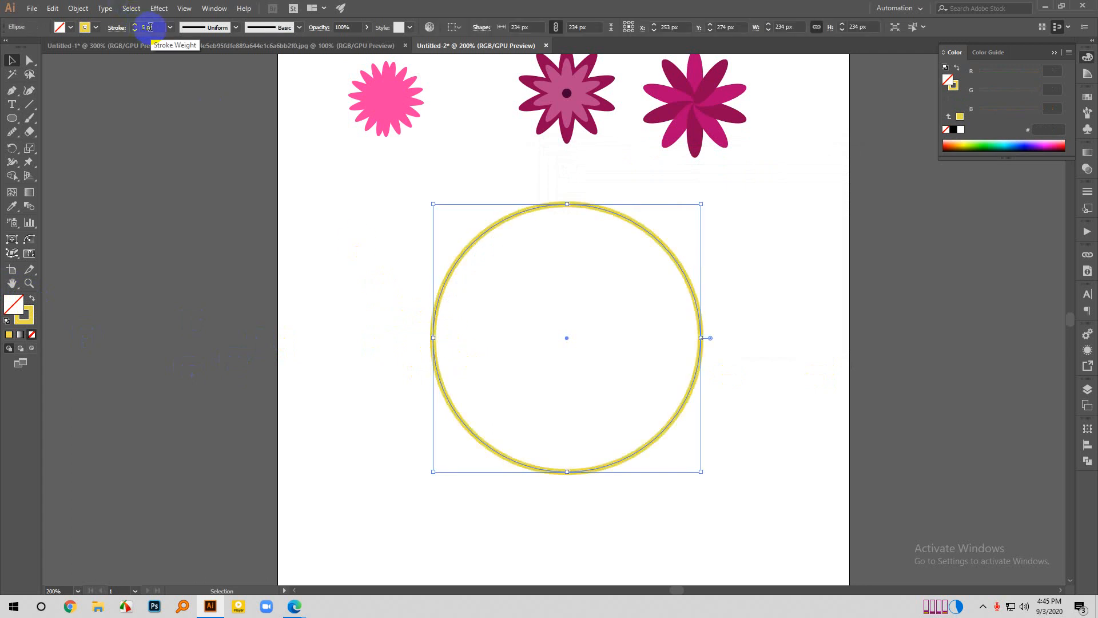
pyautogui.click(345, 490)
# - Draw a vertical line segment about 27 px long just inside the top of the yellow circle and deselect it
pyautogui.scroll(-2, 646, 371)
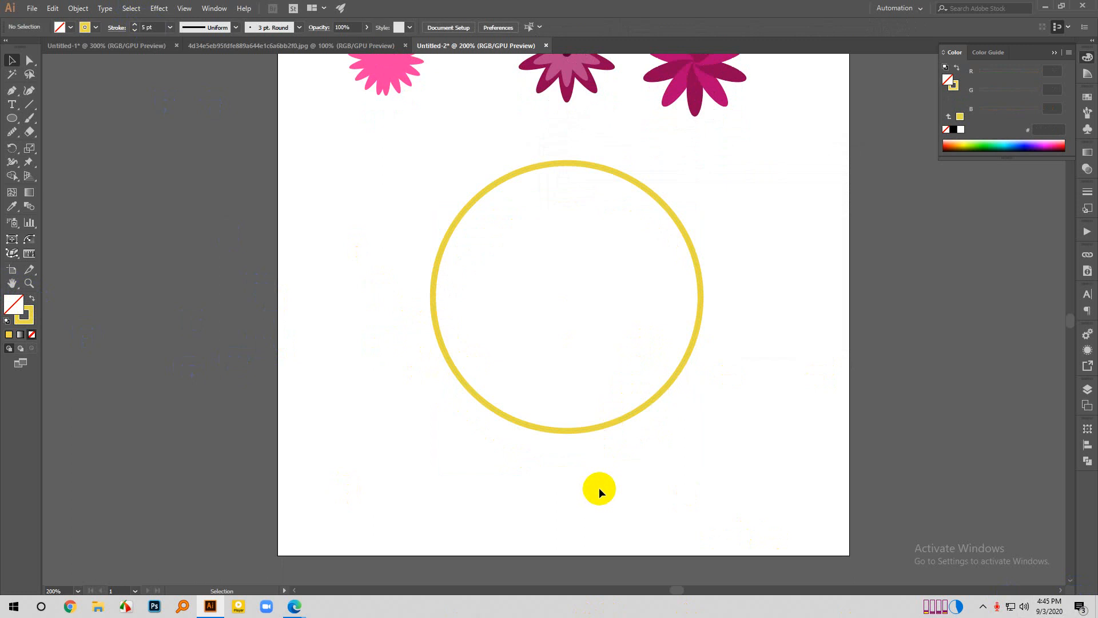
pyautogui.scroll(3, 547, 393)
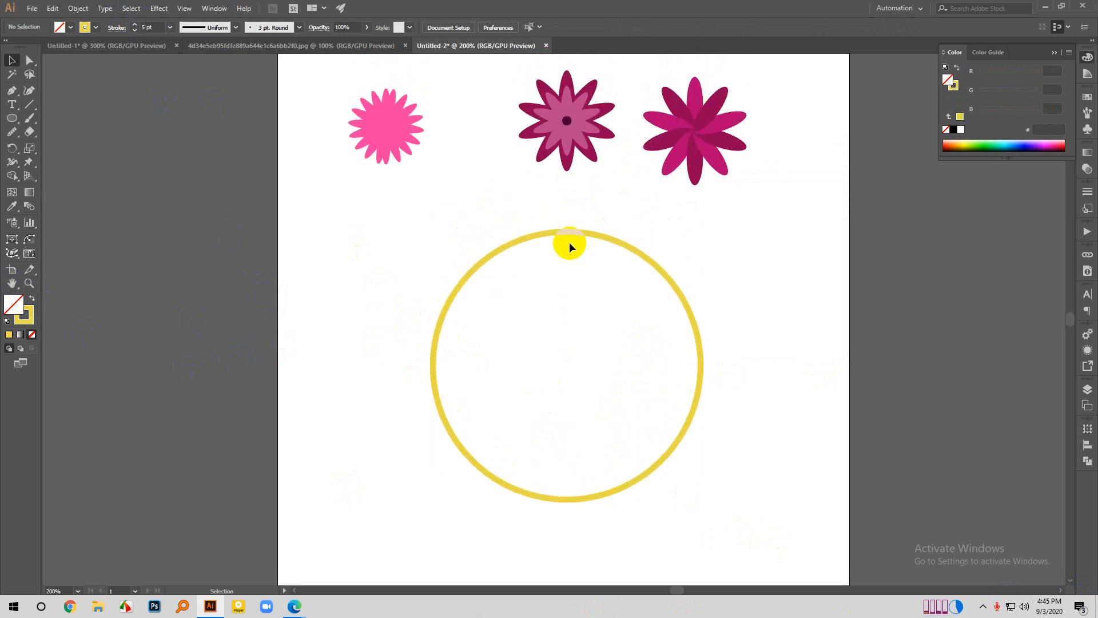
pyautogui.scroll(-2, 555, 297)
pyautogui.scroll(1, 540, 342)
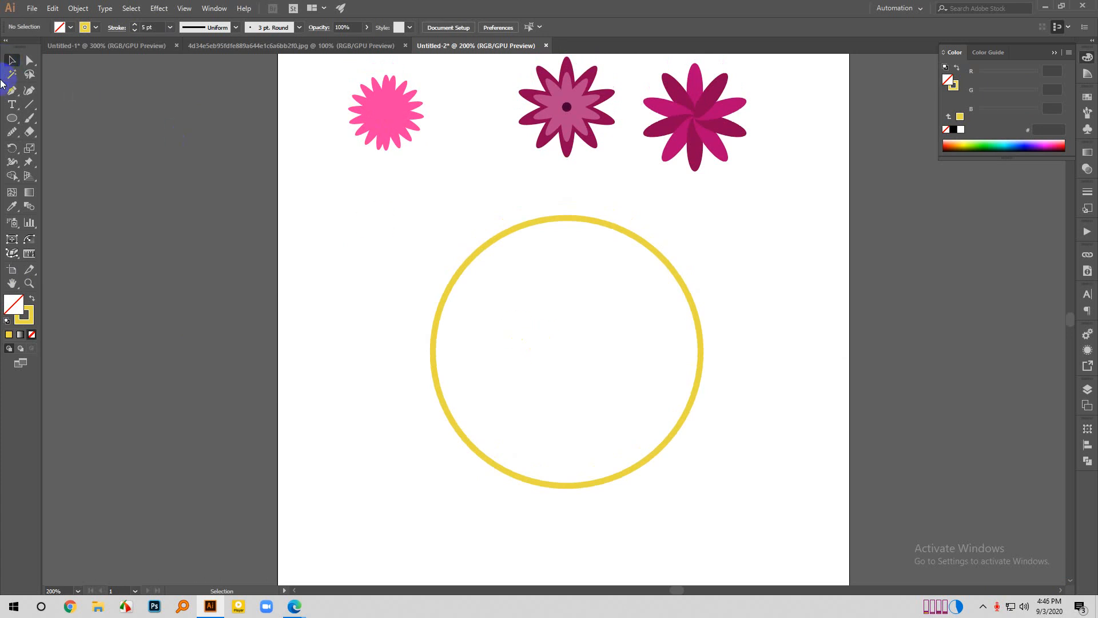
pyautogui.click(29, 106)
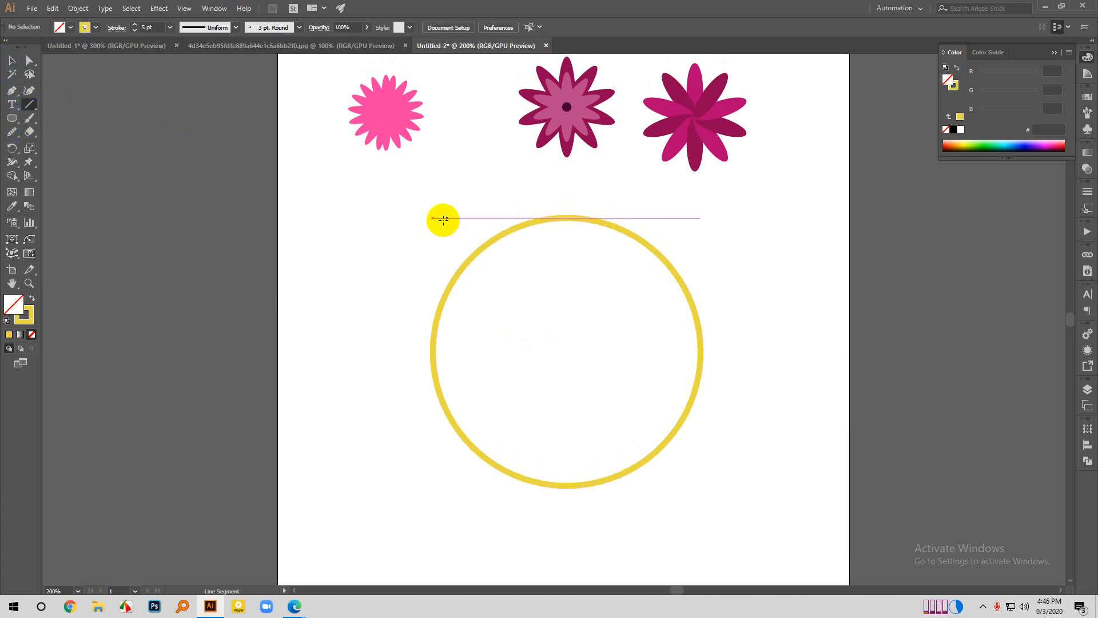
pyautogui.scroll(1, 532, 245)
pyautogui.scroll(-1, 582, 225)
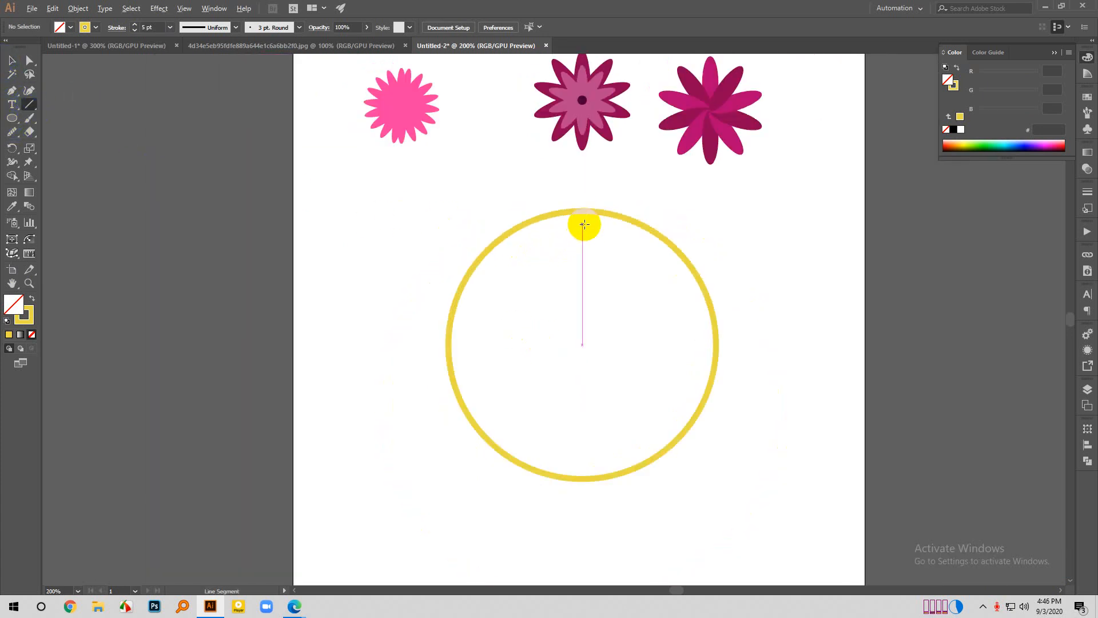
pyautogui.moveTo(582, 226); pyautogui.dragTo(581, 256)
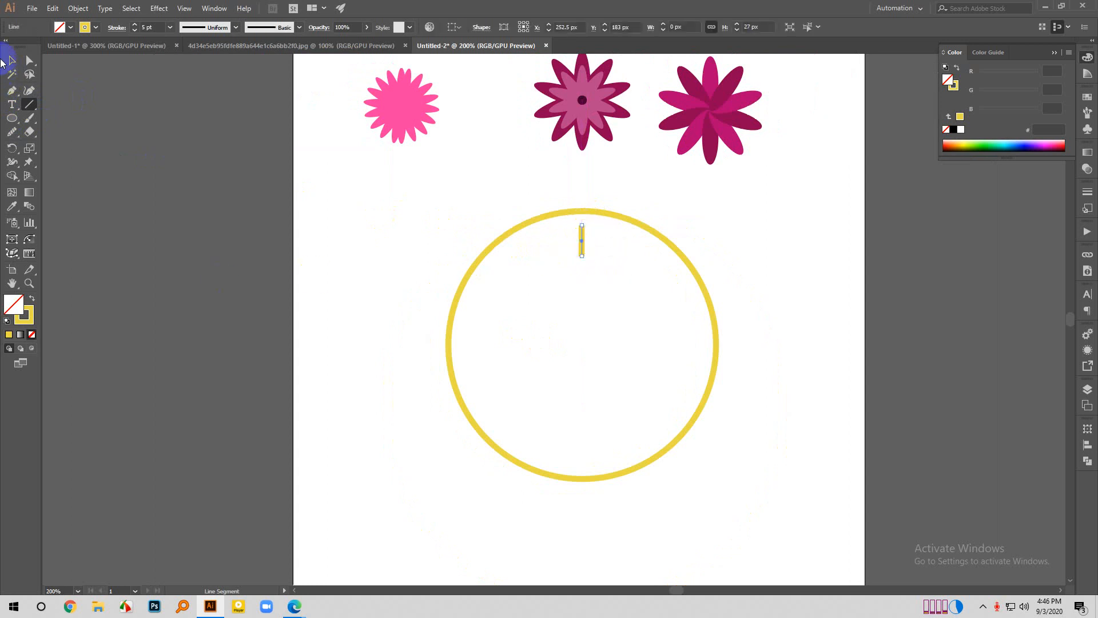
pyautogui.click(11, 60)
pyautogui.click(229, 157)
# - Move the short vertical line slightly up toward the circle and set its stroke colour to blue 0037FF
pyautogui.scroll(1, 571, 255)
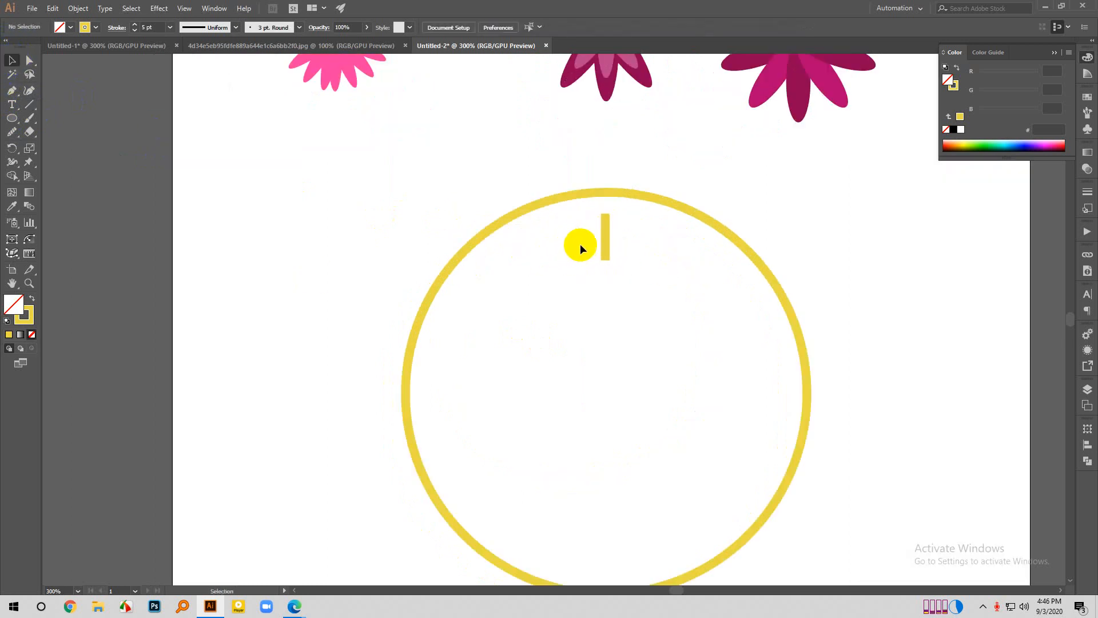
pyautogui.moveTo(606, 240); pyautogui.dragTo(603, 233)
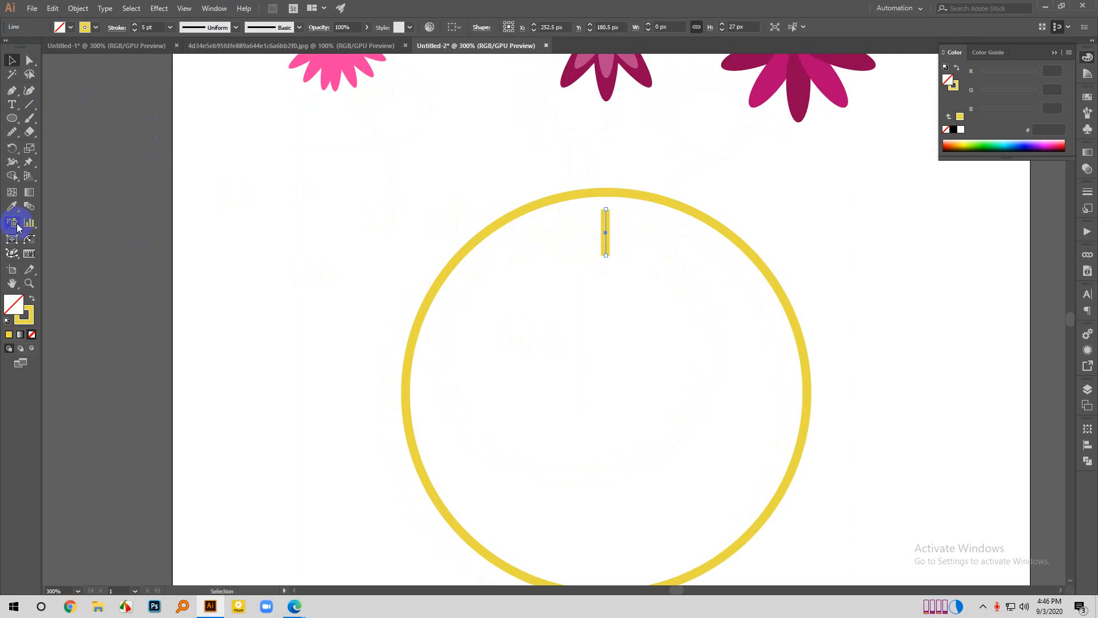
pyautogui.doubleClick(30, 323)
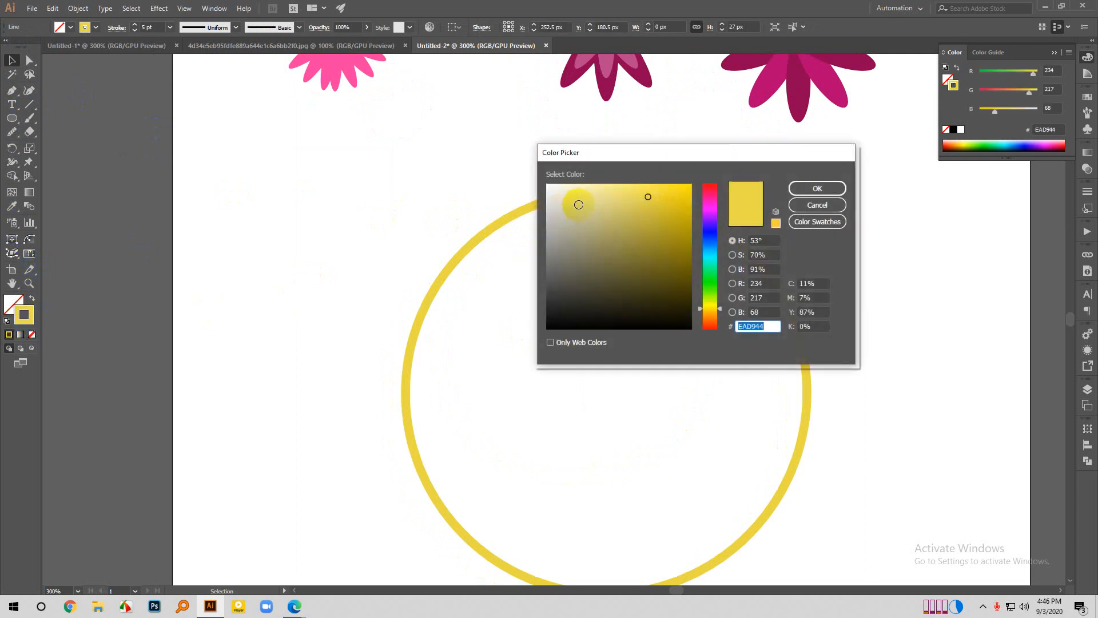
pyautogui.moveTo(714, 277); pyautogui.dragTo(707, 237)
pyautogui.moveTo(663, 200); pyautogui.dragTo(694, 180)
pyautogui.click(832, 188)
# - Move the blue line up closer to the circle's top edge and align it with the circle by horizontal centres
pyautogui.scroll(-1, 544, 197)
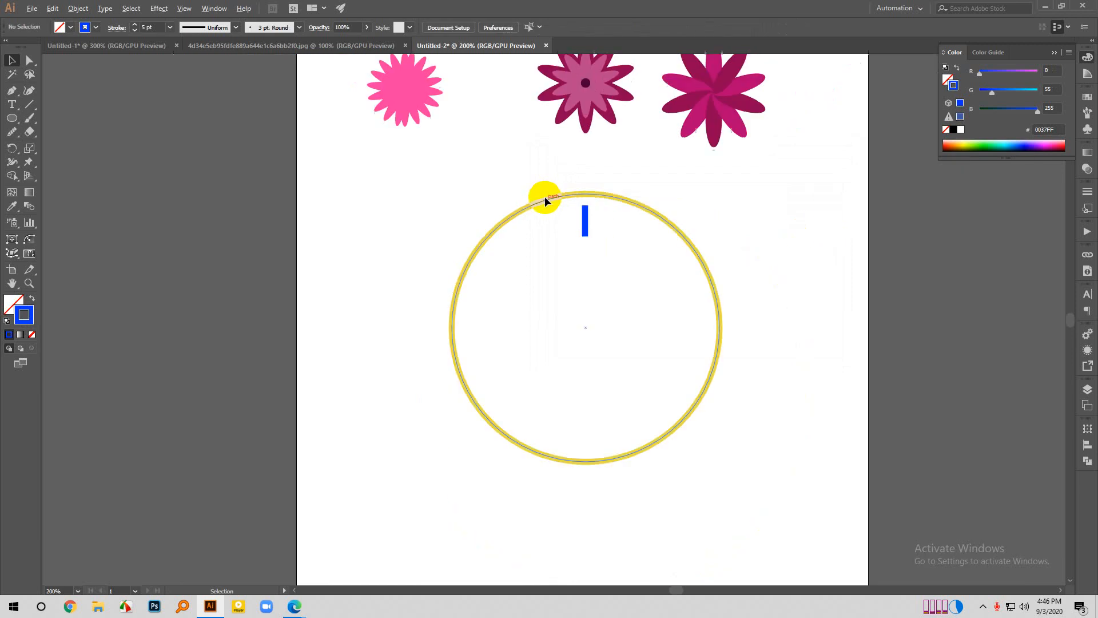
pyautogui.scroll(-2, 634, 277)
pyautogui.click(584, 195)
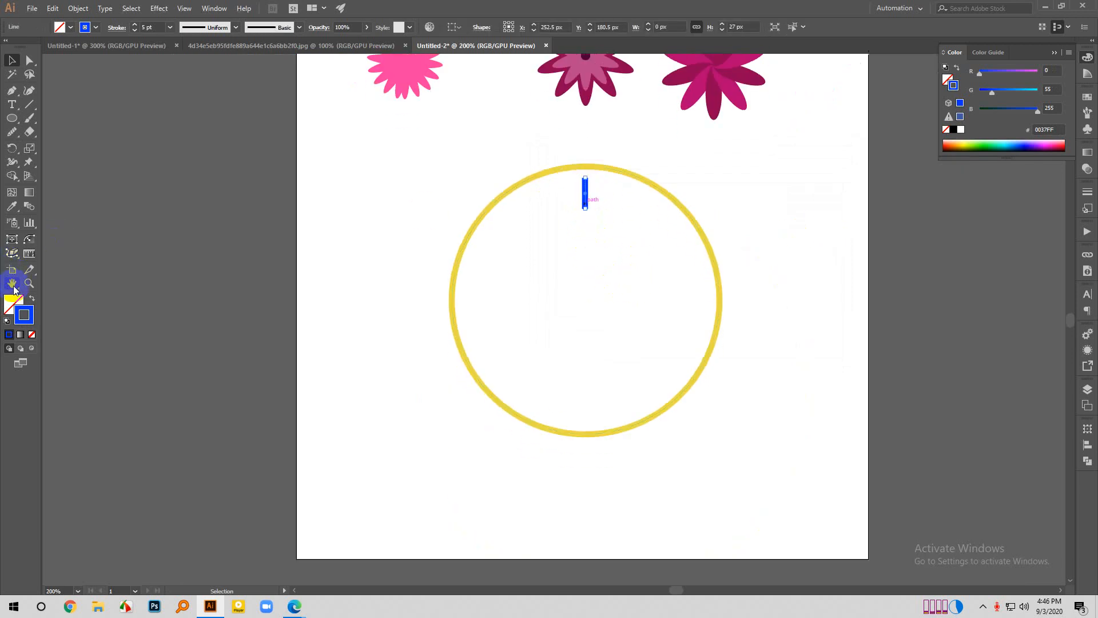
pyautogui.click(611, 211)
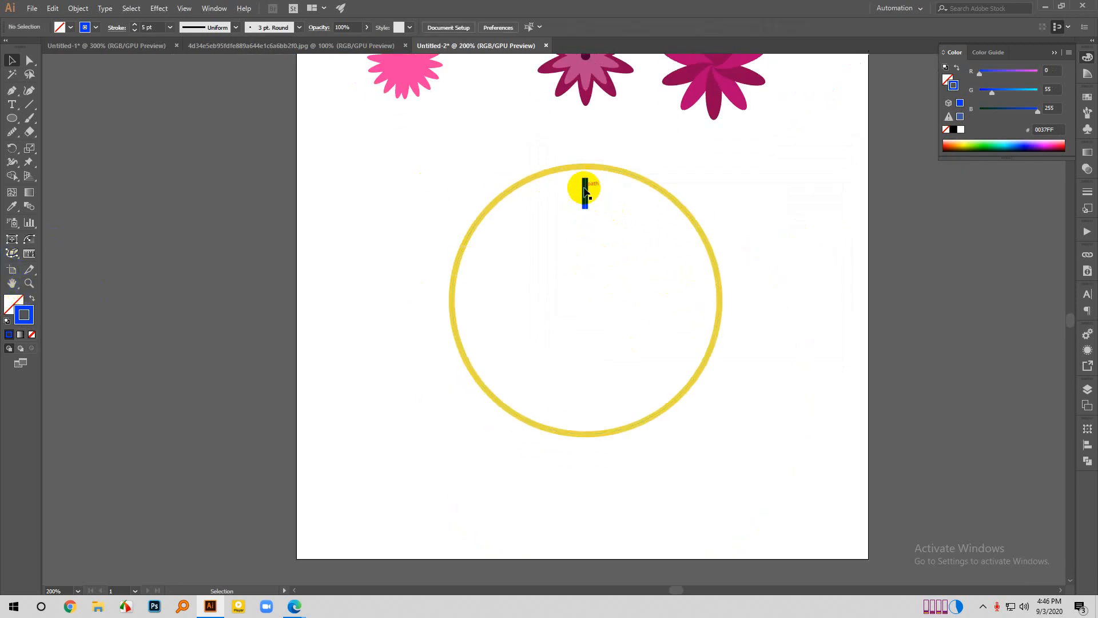
pyautogui.scroll(1, 585, 192)
pyautogui.moveTo(585, 191); pyautogui.dragTo(588, 175)
pyautogui.hotkey('ctrl', 'a')
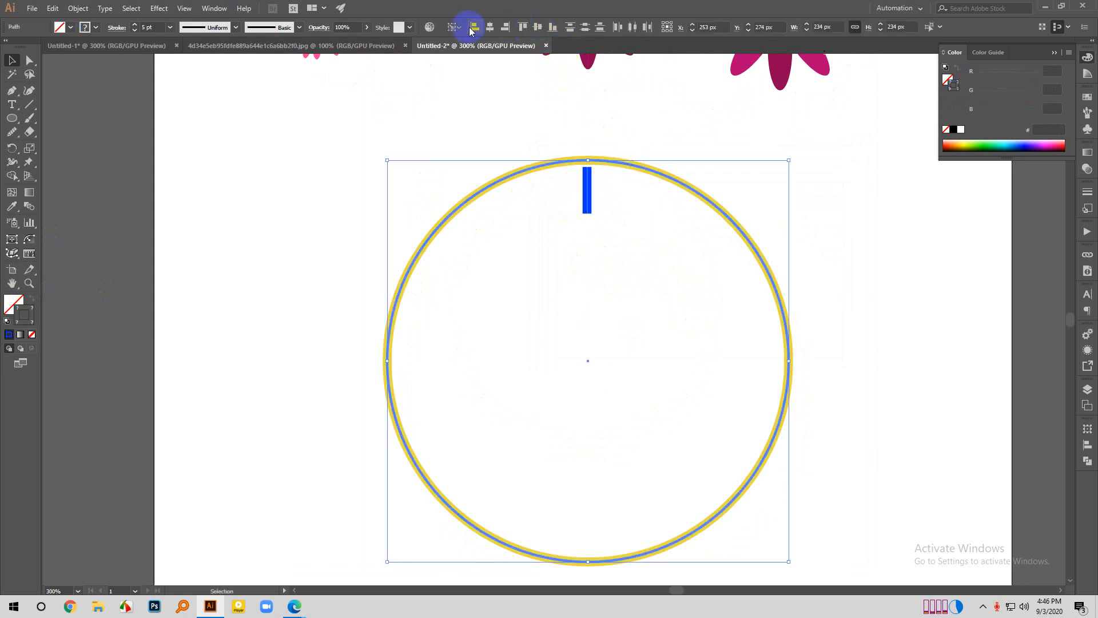
pyautogui.click(490, 28)
pyautogui.click(652, 105)
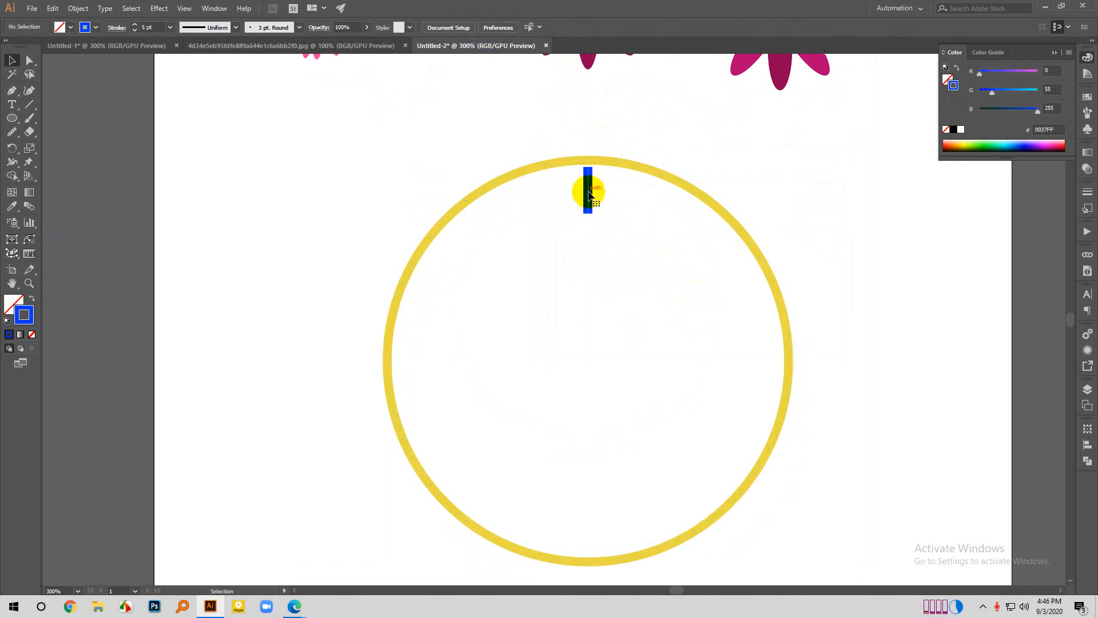
# - Move the blue line about 4 px straight down to leave a wider gap below the circle's stroke
pyautogui.click(591, 196)
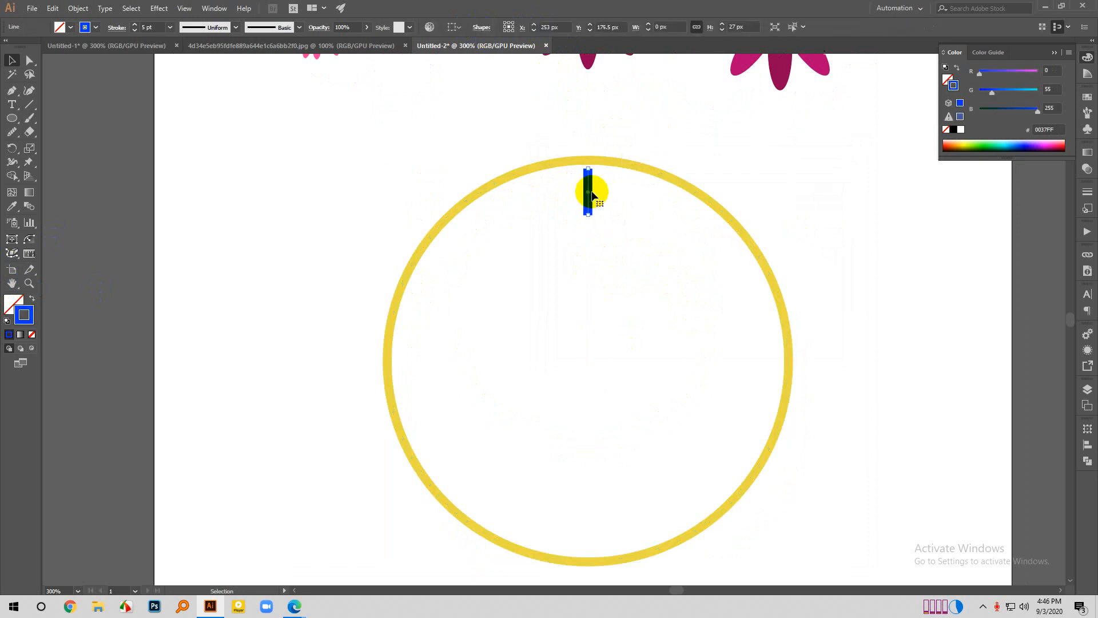
pyautogui.click(797, 208)
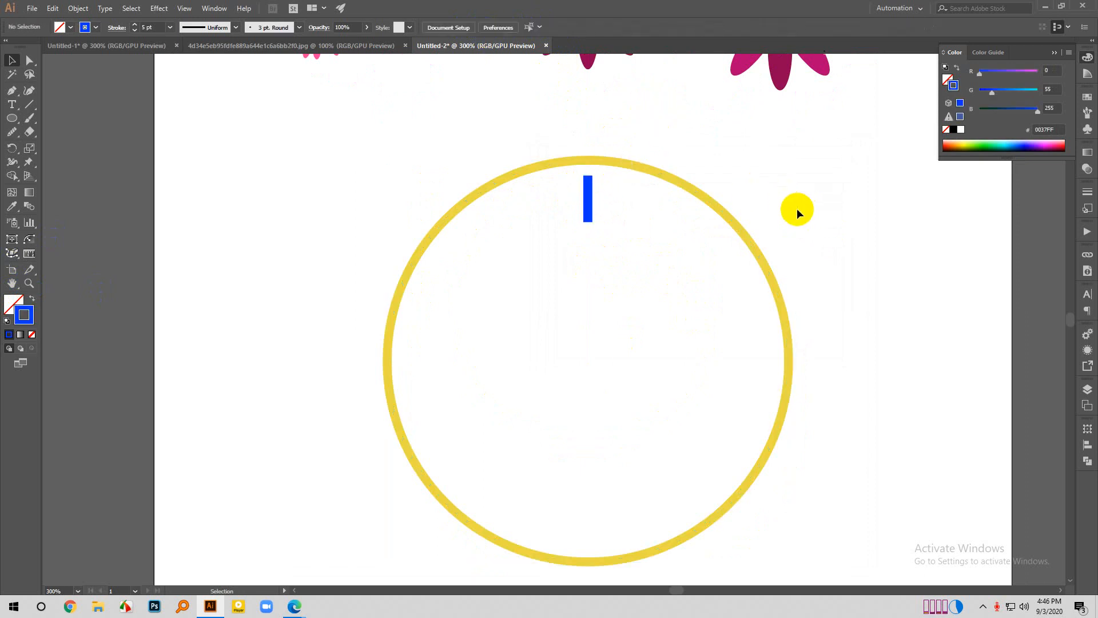
pyautogui.scroll(-1, 765, 261)
pyautogui.scroll(3, 648, 222)
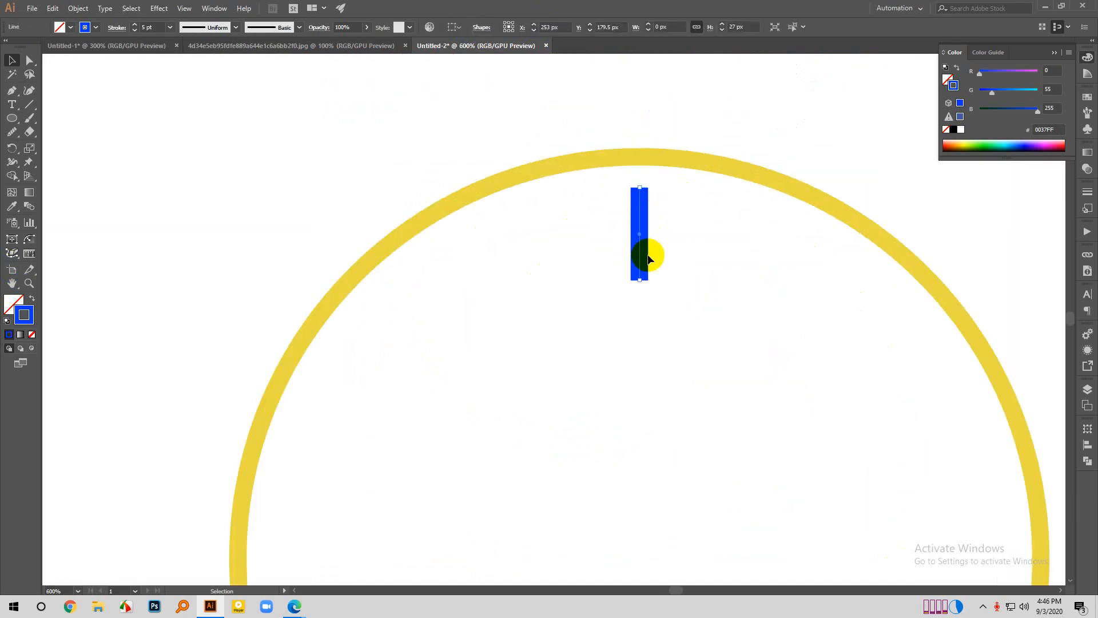
# - Shorten the blue line to 20.5 px by moving its lower end point straight up, then deselect it
pyautogui.press('a')
pyautogui.click(641, 280)
pyautogui.moveTo(642, 282); pyautogui.dragTo(642, 258)
pyautogui.click(481, 243)
pyautogui.scroll(-3, 478, 209)
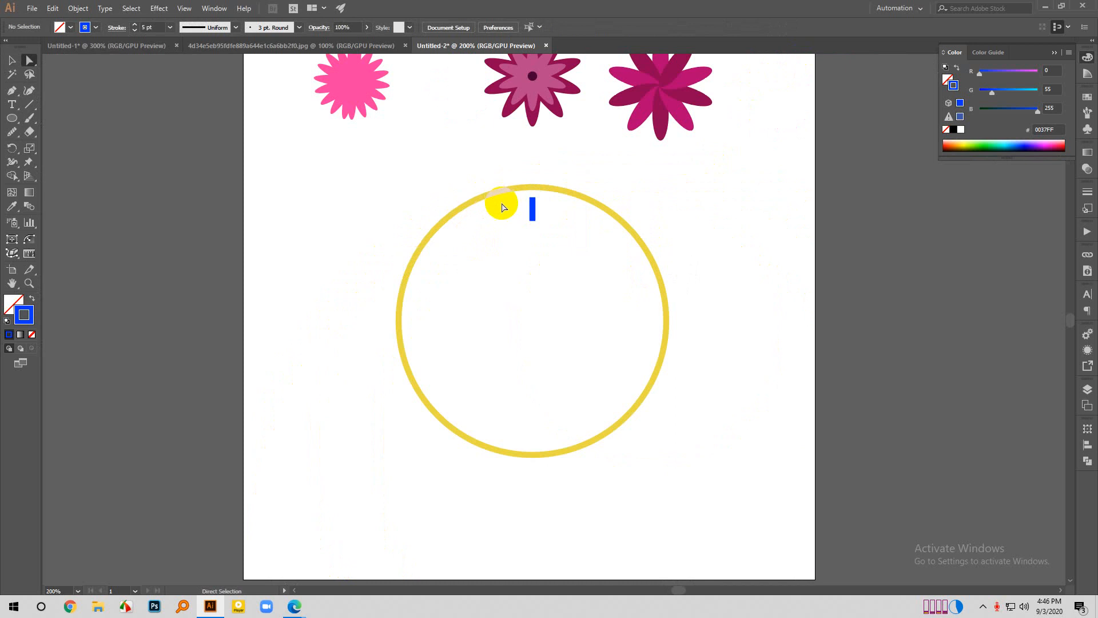
pyautogui.click(10, 59)
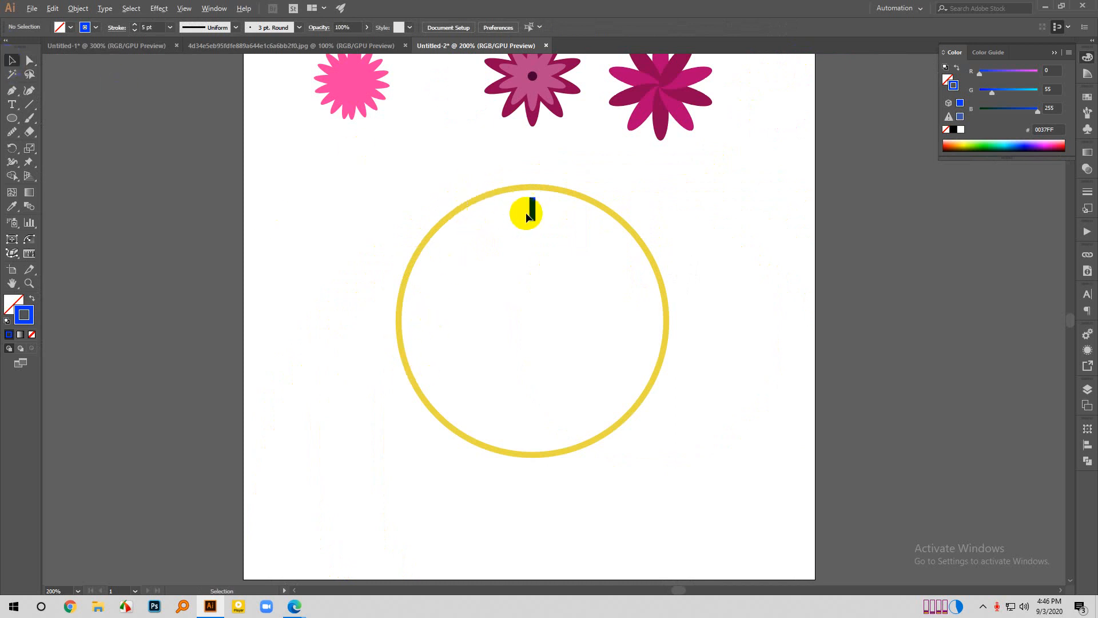
pyautogui.scroll(1, 533, 212)
pyautogui.moveTo(534, 217); pyautogui.dragTo(600, 234)
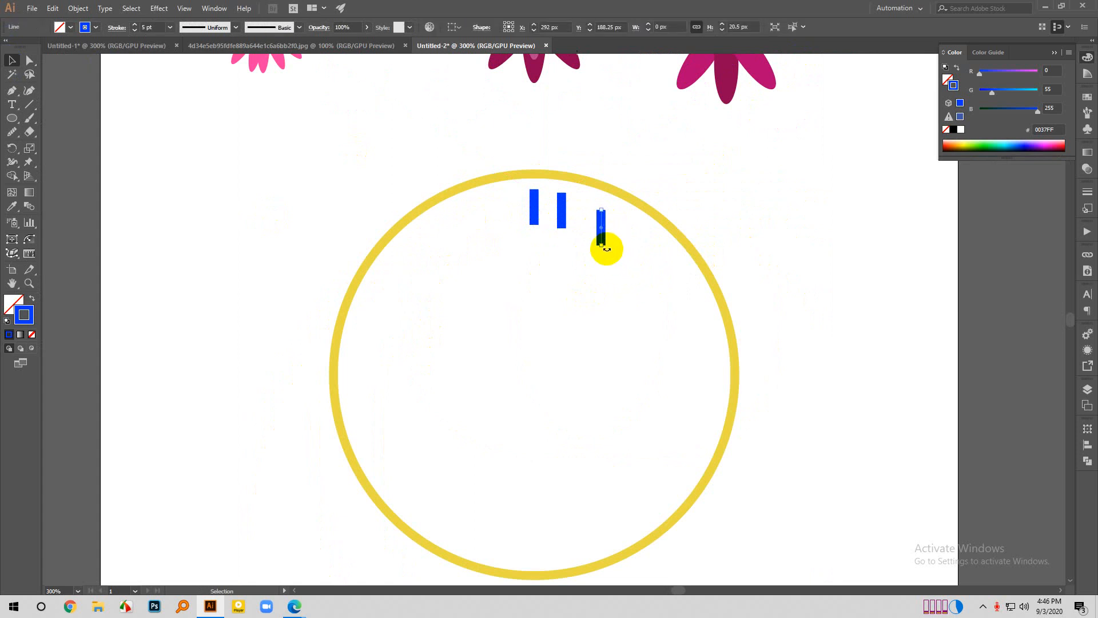
pyautogui.moveTo(608, 246); pyautogui.dragTo(598, 247)
pyautogui.click(750, 303)
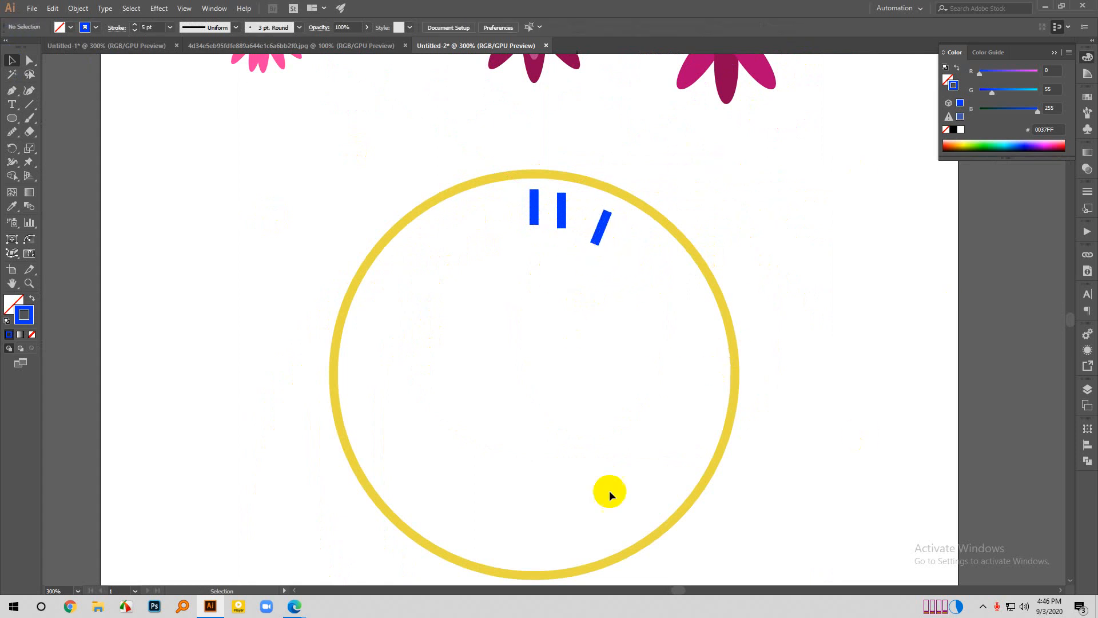
pyautogui.hotkey('ctrl', 'z')
pyautogui.hotkey('ctrl', 'z')
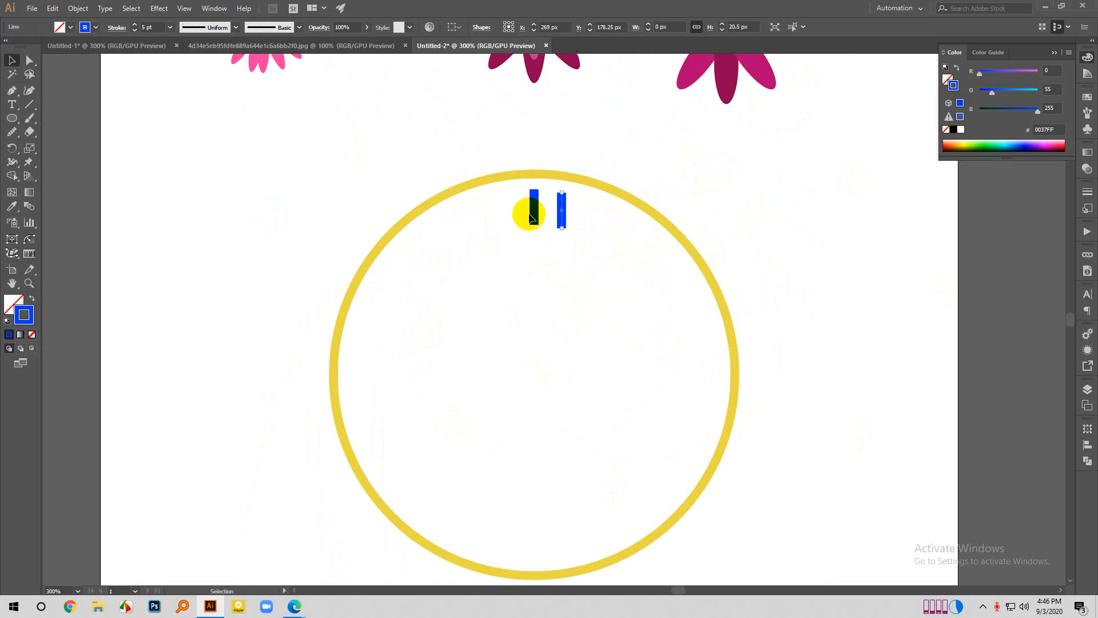
pyautogui.hotkey('ctrl', 'z')
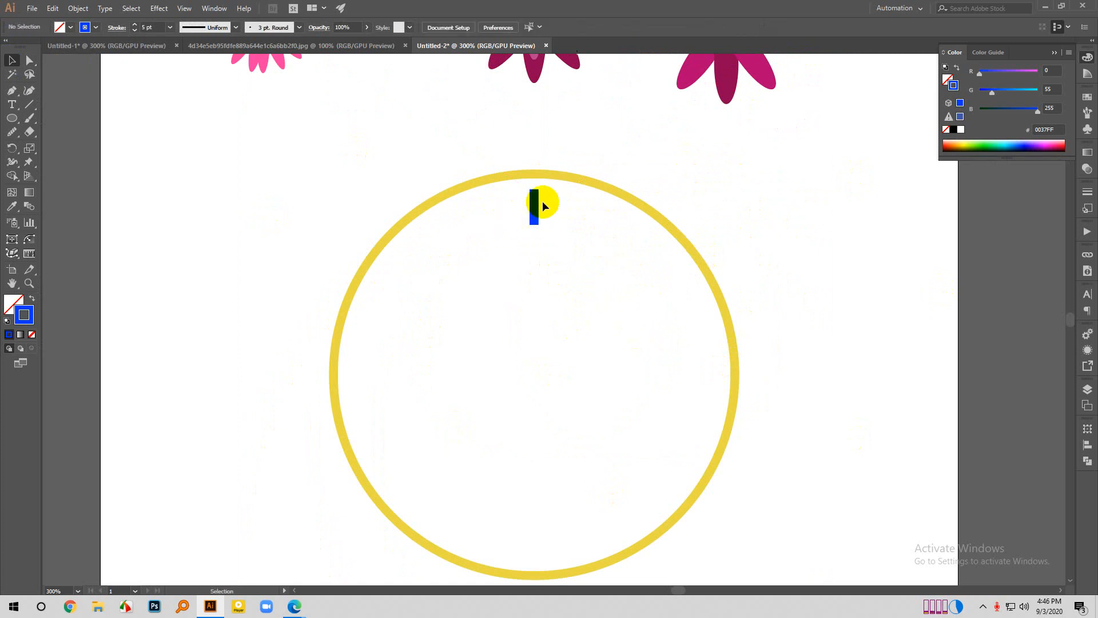
# - Make a copy of the blue line rotated counterclockwise about the yellow circle's centre, entering the angle as a division of 360
pyautogui.click(535, 214)
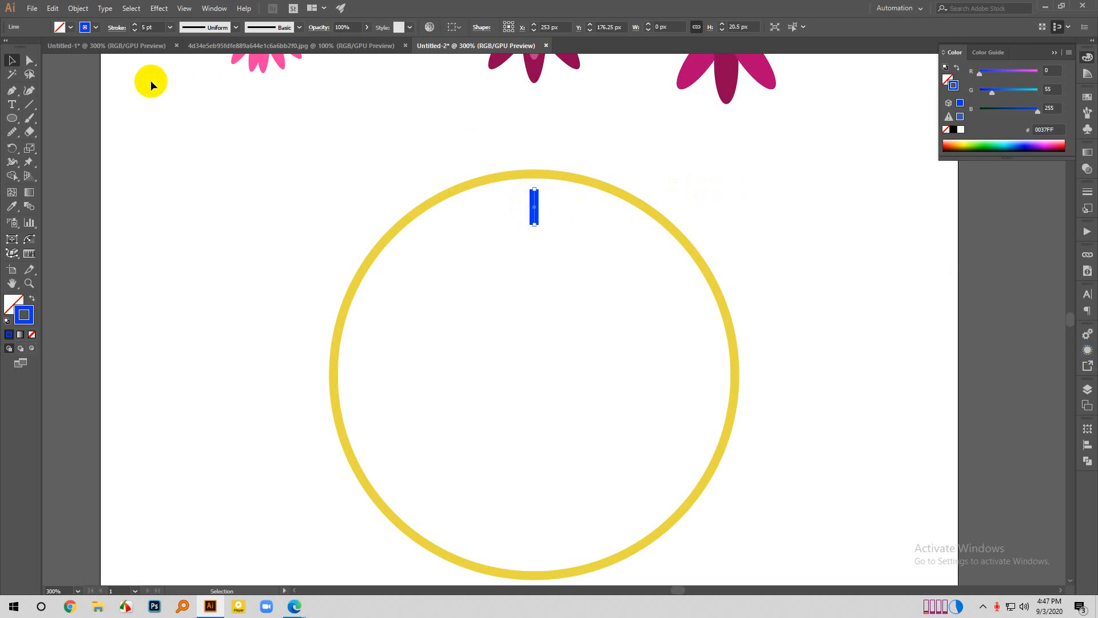
pyautogui.click(16, 150)
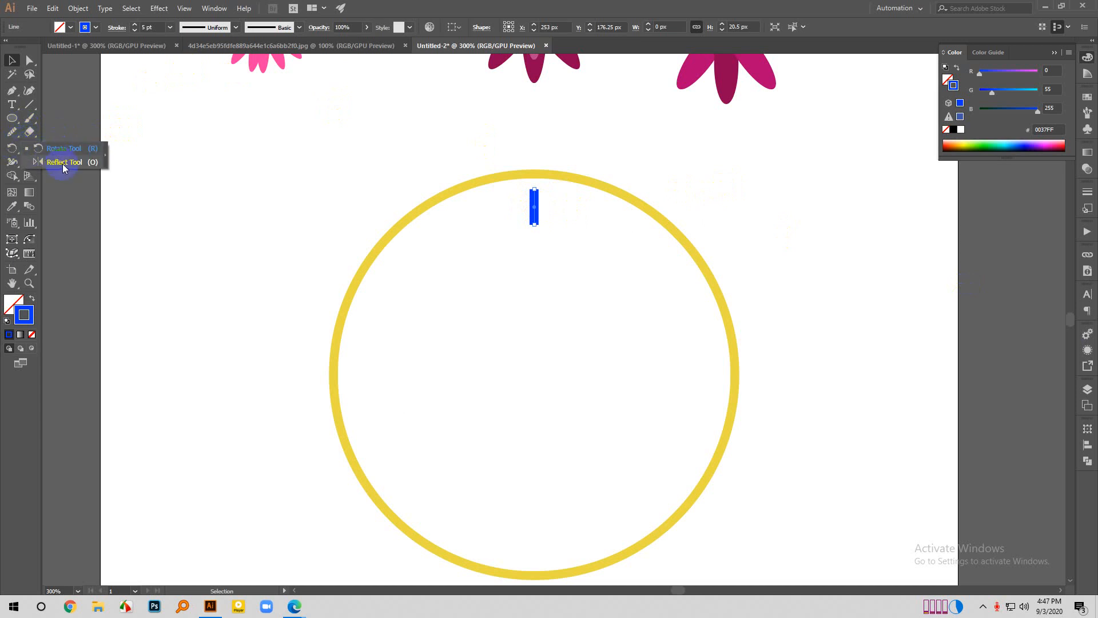
pyautogui.click(57, 150)
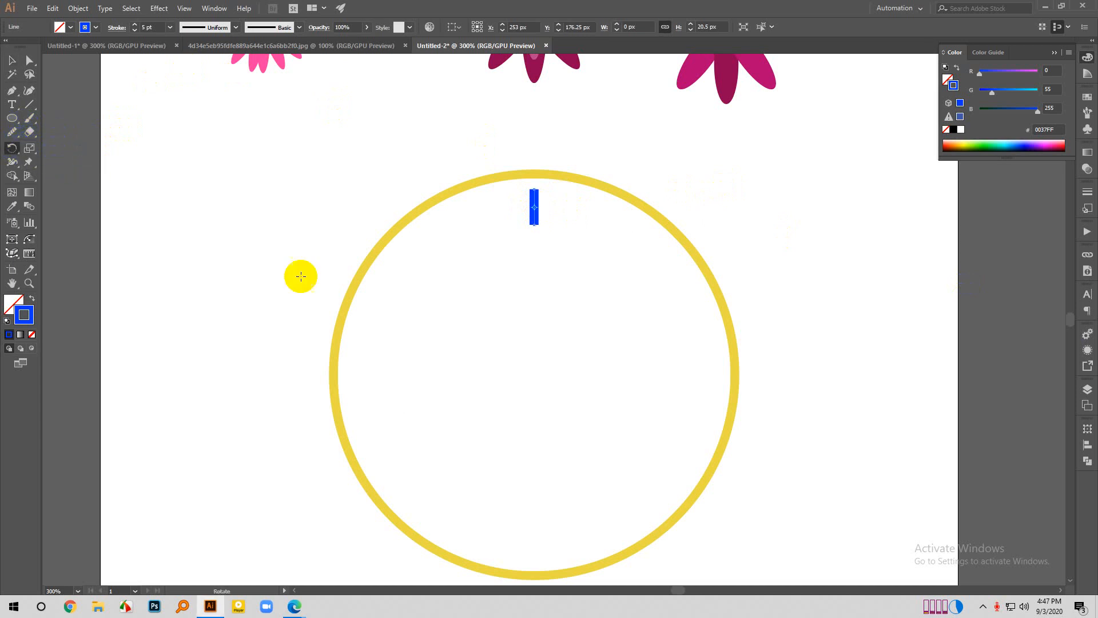
pyautogui.scroll(-1, 545, 319)
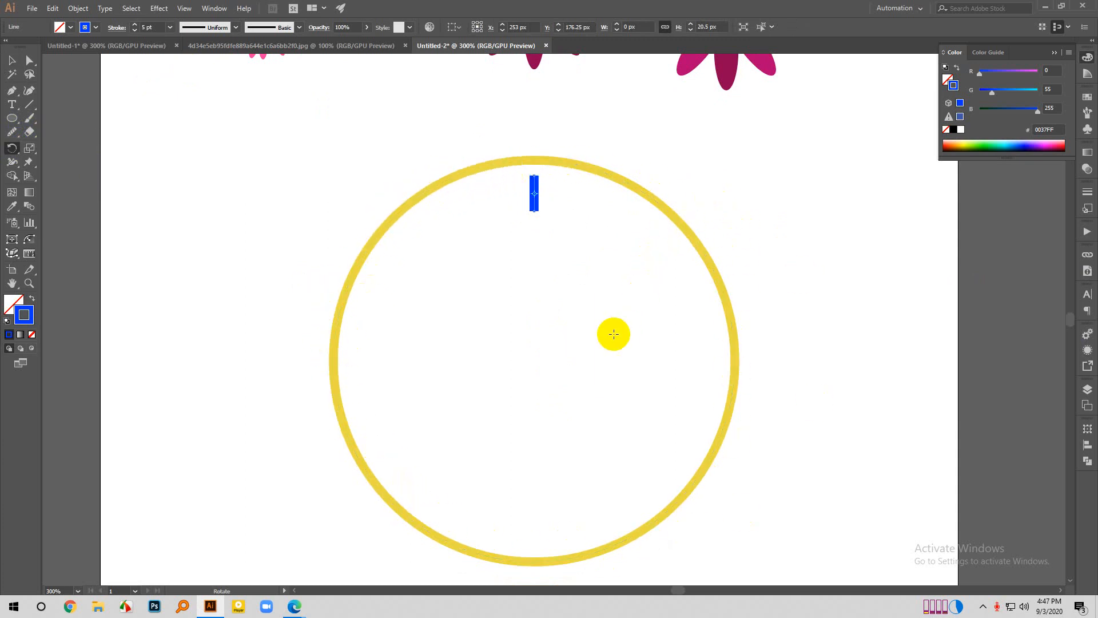
pyautogui.scroll(-1, 610, 330)
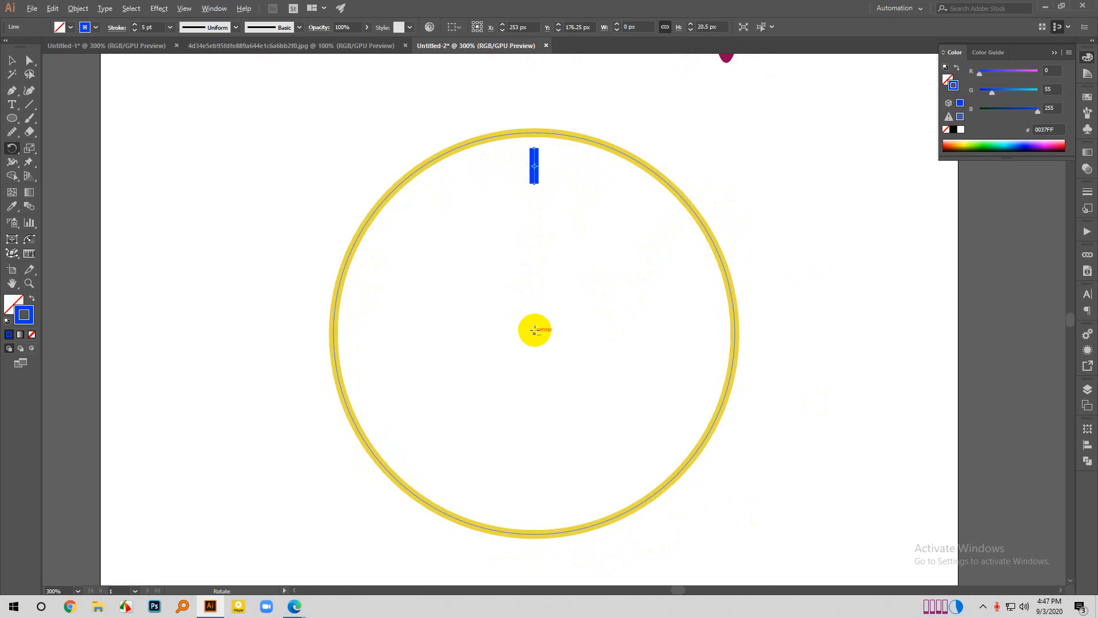
pyautogui.keyDown('alt'); pyautogui.click(535, 331); pyautogui.keyUp('alt')
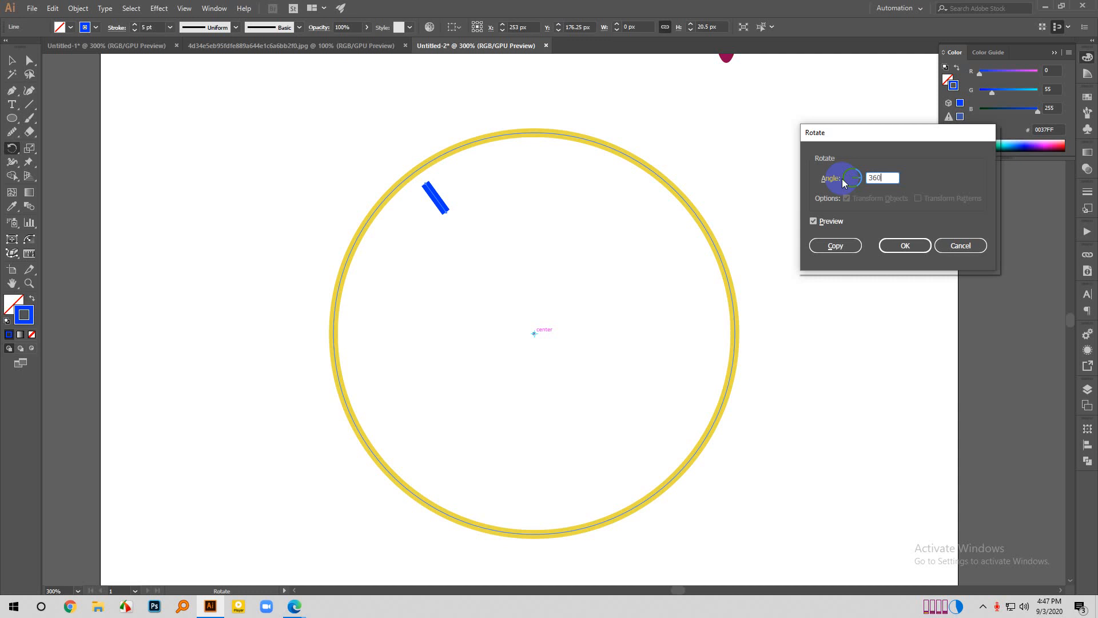
pyautogui.write('/60')
pyautogui.click(852, 245)
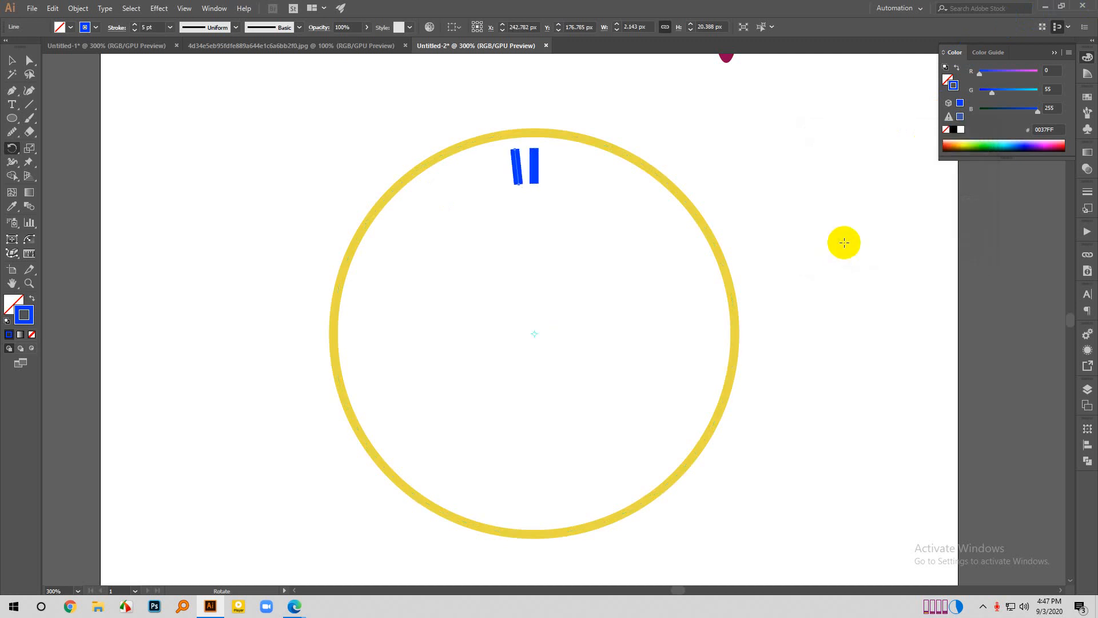
# - Repeat the rotated copy until evenly spaced blue marks fill the whole inside of the yellow ring, then deselect
pyautogui.hotkey('ctrl', 'd')
pyautogui.hotkey('ctrl', 'd')
pyautogui.hotkey('ctrl', 'd')
pyautogui.hotkey('ctrl', 'd')
pyautogui.hotkey('ctrl', 'd')
pyautogui.hotkey('ctrl', 'd')
pyautogui.hotkey('ctrl', 'd')
pyautogui.hotkey('ctrl', 'd')
pyautogui.hotkey('ctrl', 'd')
pyautogui.hotkey('ctrl', 'd')
pyautogui.hotkey('ctrl', 'd')
pyautogui.hotkey('ctrl', 'd')
pyautogui.hotkey('ctrl', 'd')
pyautogui.hotkey('ctrl', 'd')
pyautogui.hotkey('ctrl', 'd')
pyautogui.hotkey('ctrl', 'd')
pyautogui.hotkey('ctrl', 'd')
pyautogui.hotkey('ctrl', 'd')
pyautogui.hotkey('ctrl', 'd')
pyautogui.hotkey('ctrl', 'd')
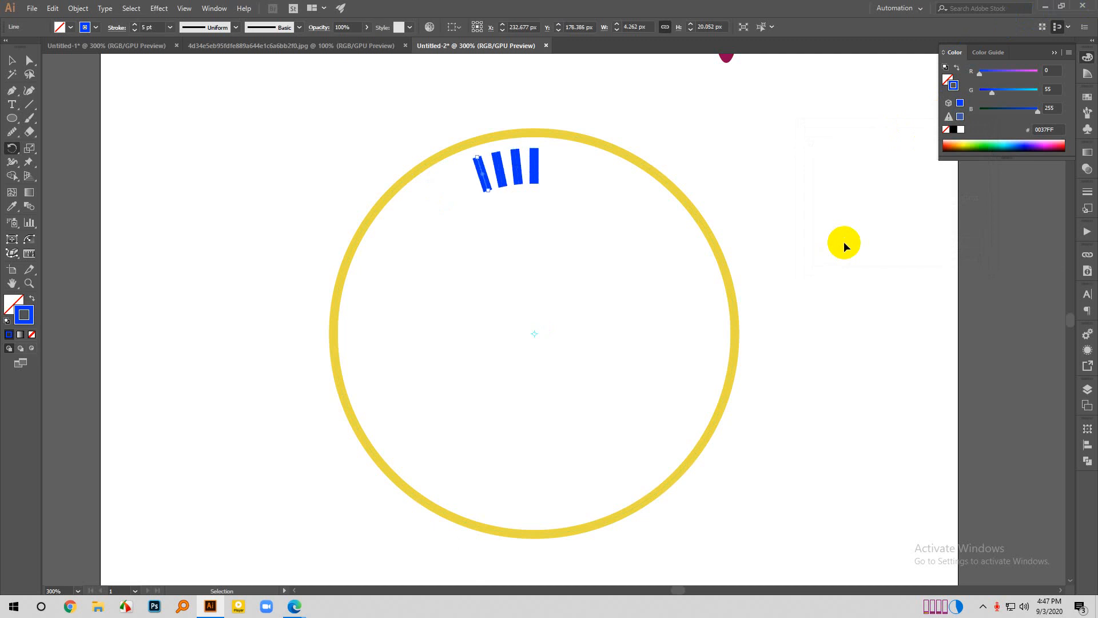
pyautogui.hotkey('ctrl', 'd')
pyautogui.hotkey('ctrl', 'd')
pyautogui.hotkey('ctrl', 'd')
pyautogui.hotkey('ctrl', 'd')
pyautogui.hotkey('ctrl', 'd')
pyautogui.hotkey('ctrl', 'd')
pyautogui.hotkey('ctrl', 'd')
pyautogui.hotkey('ctrl', 'd')
pyautogui.hotkey('ctrl', 'd')
pyautogui.hotkey('ctrl', 'd')
pyautogui.hotkey('ctrl', 'd')
pyautogui.hotkey('ctrl', 'd')
pyautogui.hotkey('ctrl', 'd')
pyautogui.hotkey('ctrl', 'd')
pyautogui.hotkey('ctrl', 'd')
pyautogui.hotkey('ctrl', 'd')
pyautogui.hotkey('ctrl', 'd')
pyautogui.hotkey('ctrl', 'd')
pyautogui.hotkey('ctrl', 'd')
pyautogui.hotkey('ctrl', 'd')
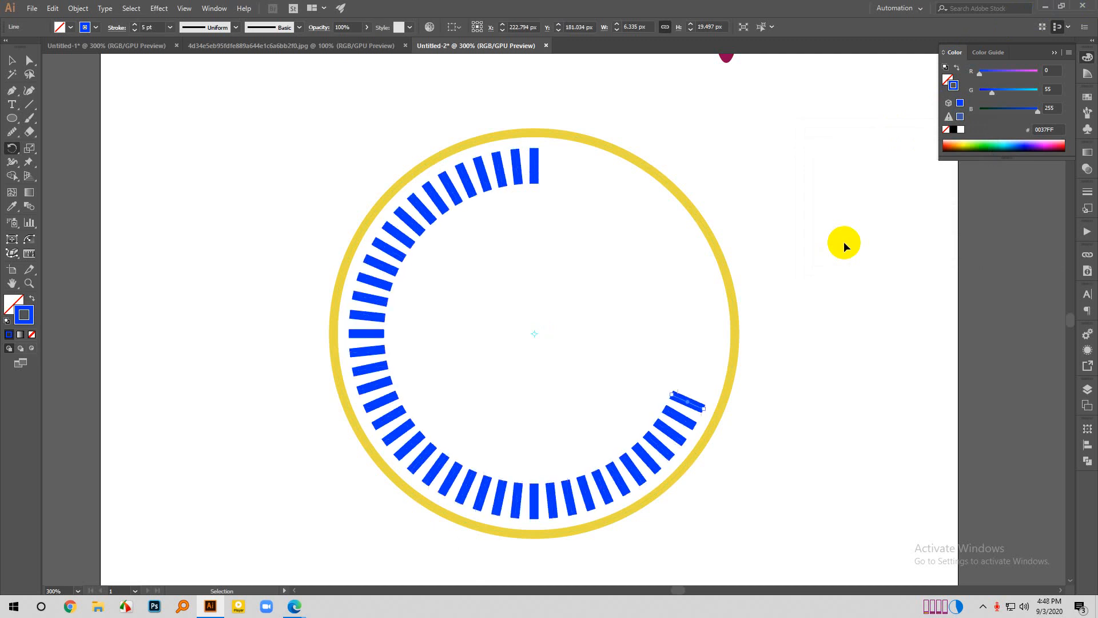
pyautogui.hotkey('ctrl', 'd')
pyautogui.hotkey('ctrl', 'd')
pyautogui.hotkey('ctrl', 'd')
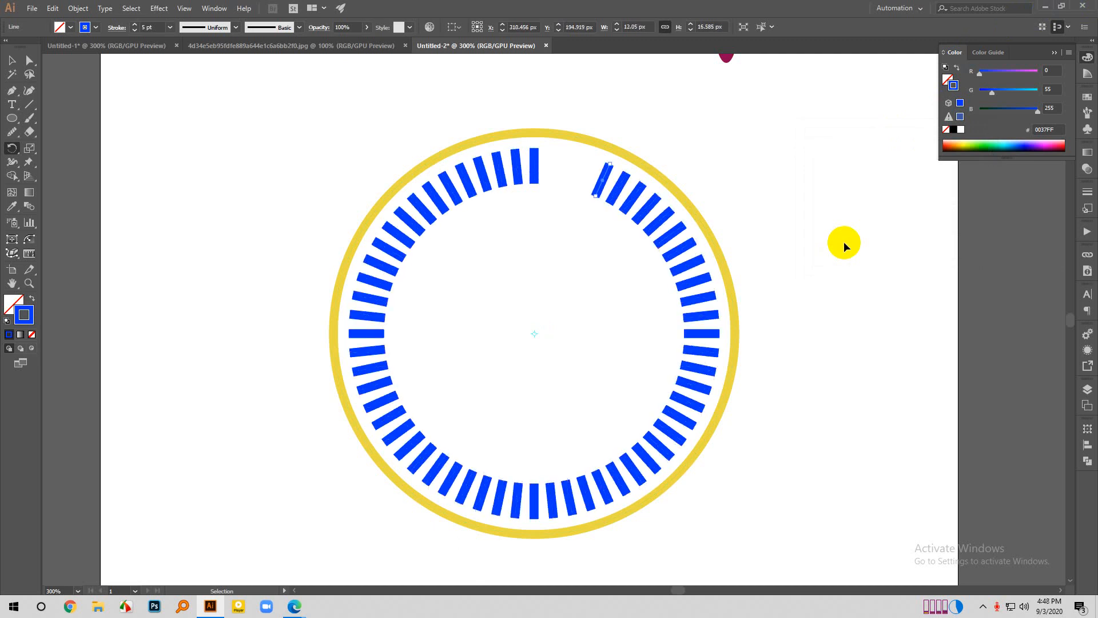
pyautogui.hotkey('ctrl', 'd')
pyautogui.hotkey('ctrl', 'd')
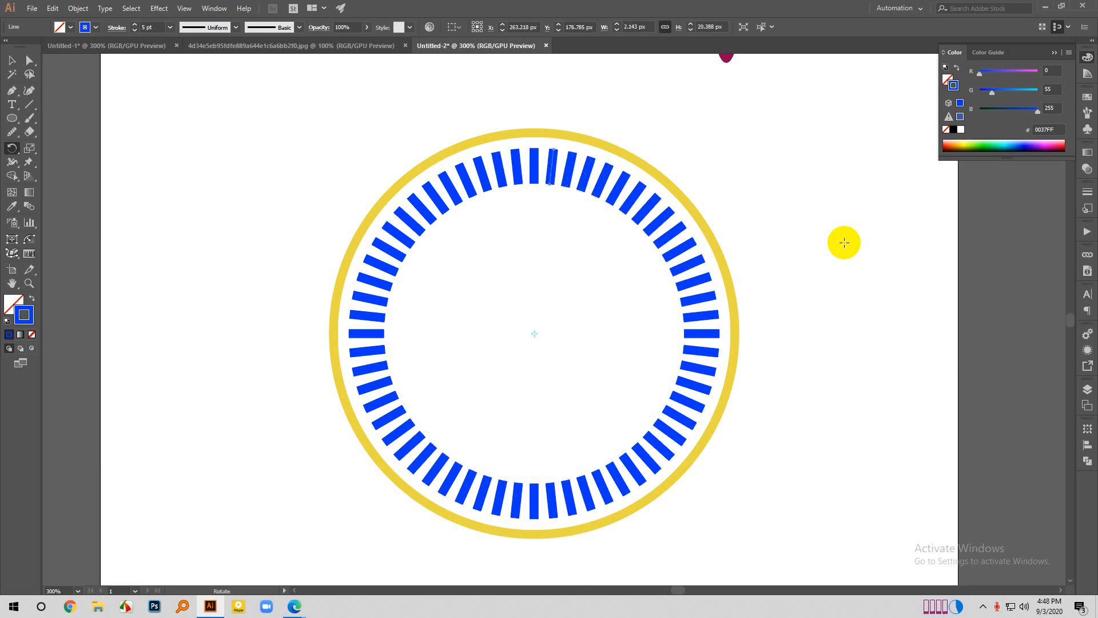
pyautogui.click(11, 60)
pyautogui.click(540, 284)
# - Extend the inner ends of the 12 o'clock mark by about 8 px and the mark just above 9 o'clock by about 14 px
pyautogui.press('a')
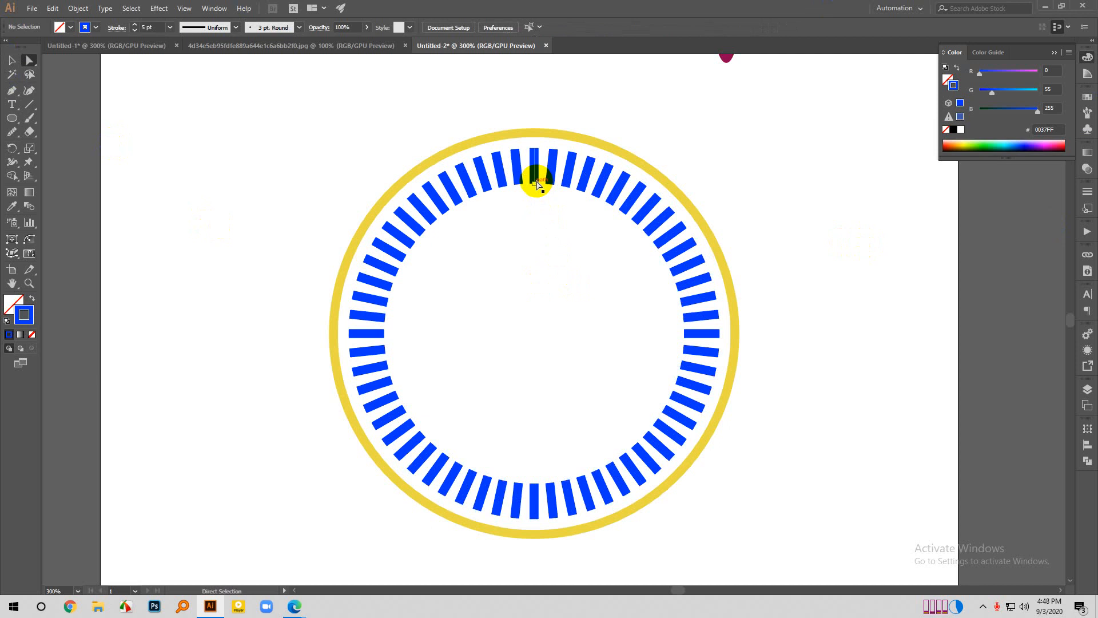
pyautogui.moveTo(534, 182); pyautogui.dragTo(534, 198)
pyautogui.scroll(-1, 715, 365)
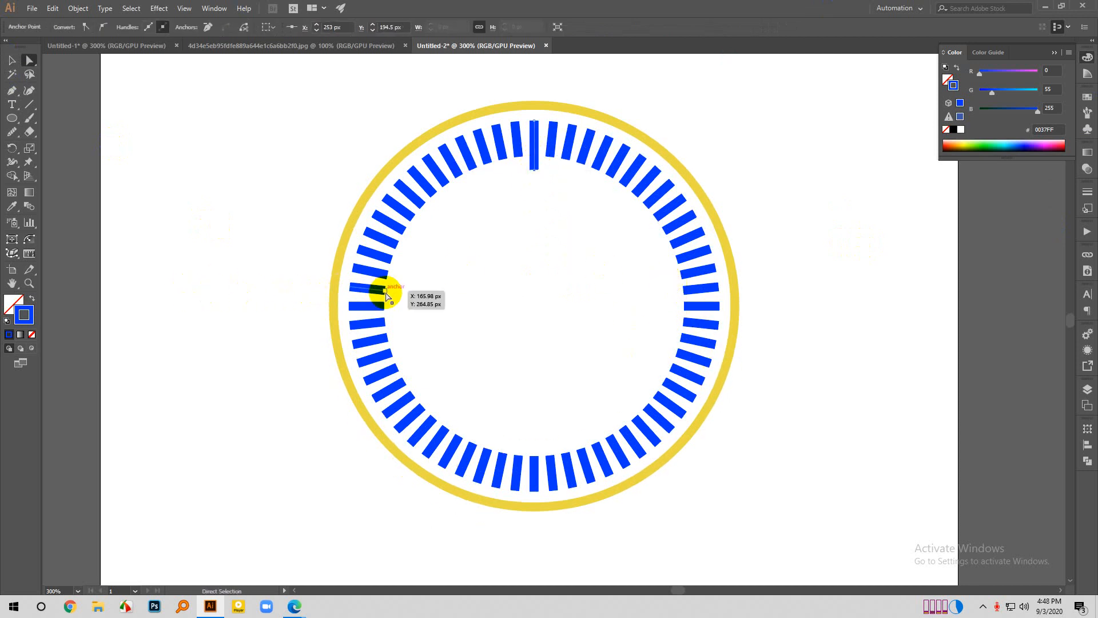
pyautogui.moveTo(386, 296); pyautogui.dragTo(408, 299)
pyautogui.scroll(-1, 572, 448)
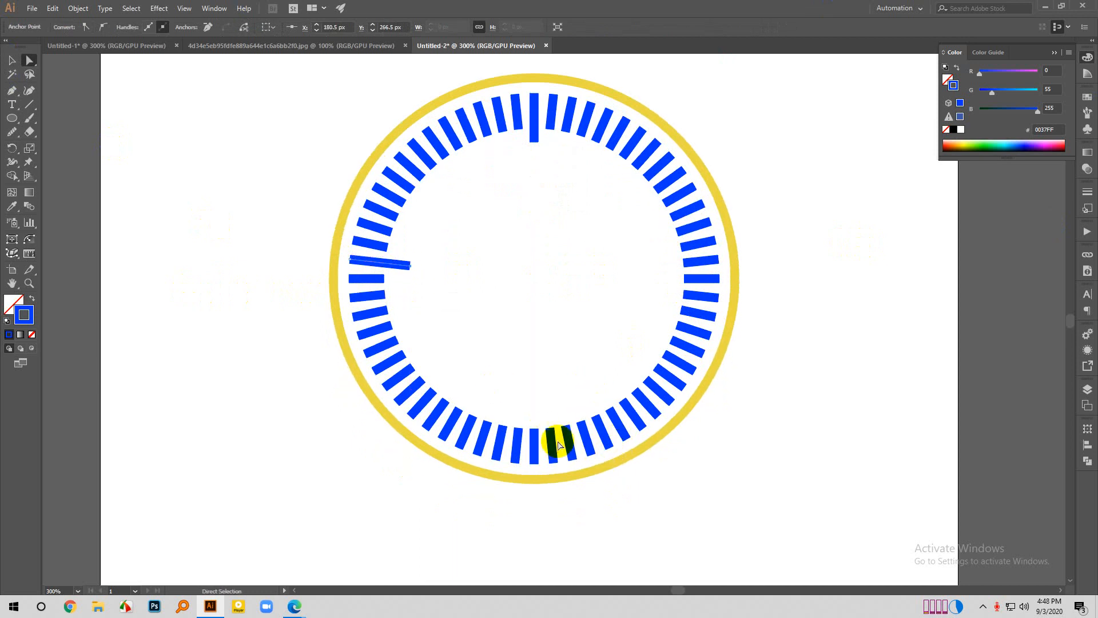
# - Extend the inner ends of the 6 o'clock mark and the mark just above 3 o'clock by about 10 px each, then deselect
pyautogui.moveTo(535, 426); pyautogui.dragTo(536, 409)
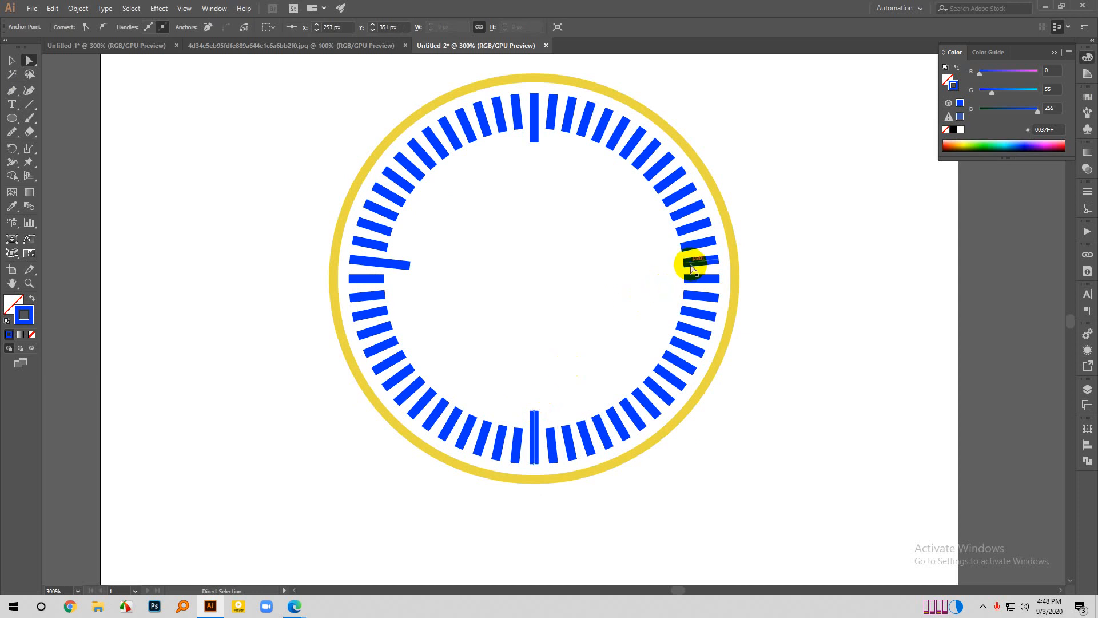
pyautogui.click(683, 267)
pyautogui.moveTo(683, 266); pyautogui.dragTo(664, 263)
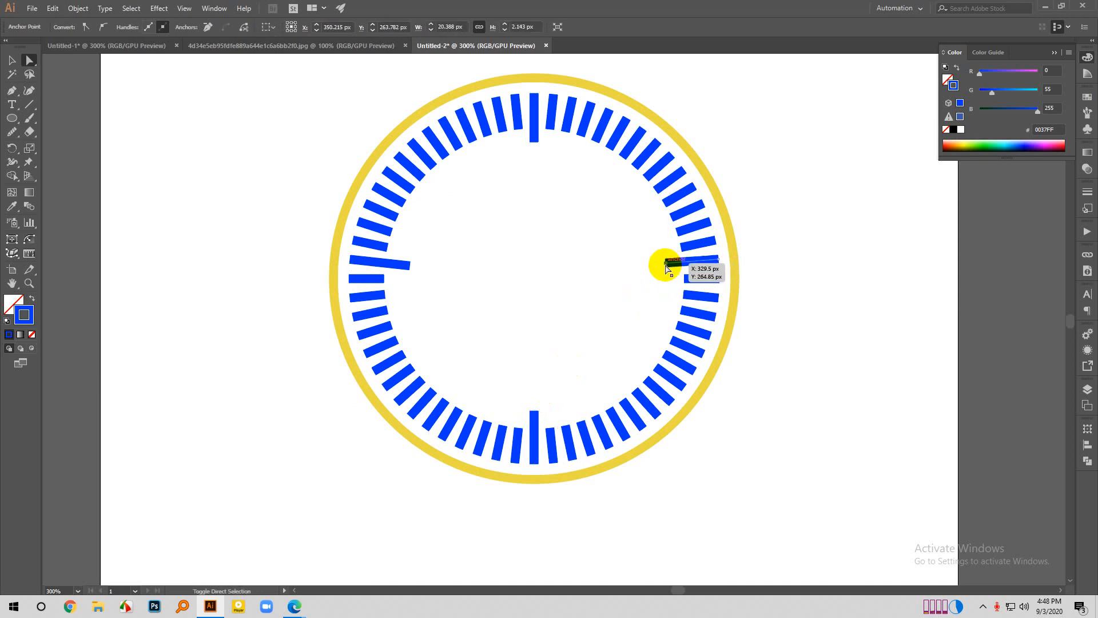
pyautogui.click(832, 237)
pyautogui.scroll(-3, 675, 361)
pyautogui.scroll(2, 526, 374)
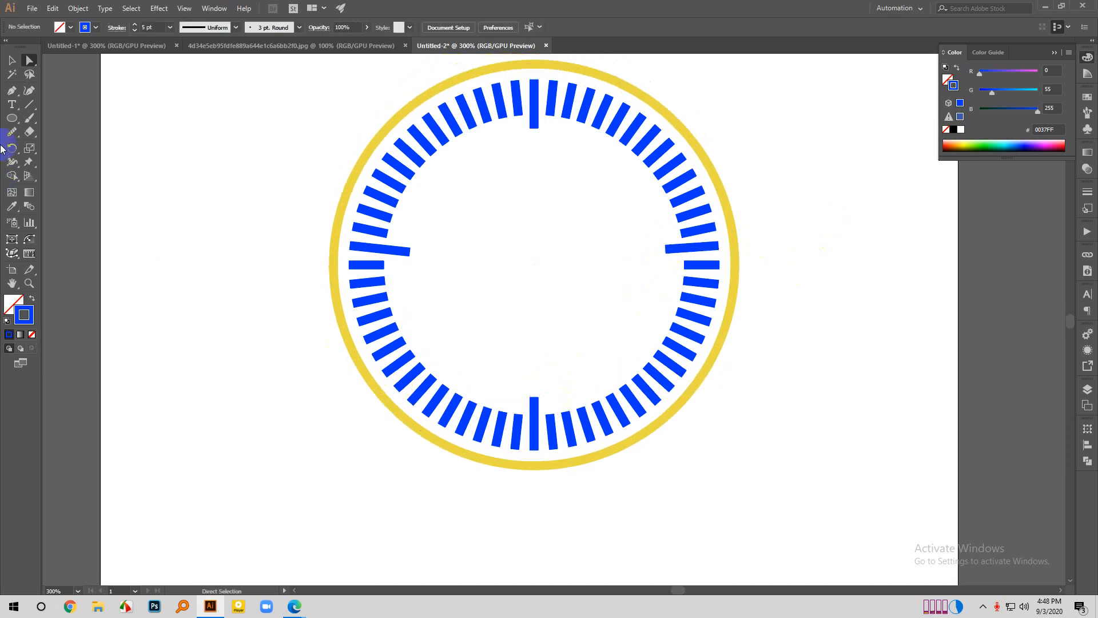
# - Draw the vertical clock hand with the Pen tool, about 65 px long, from below the 12 o'clock mark to the circle's centre
pyautogui.click(10, 60)
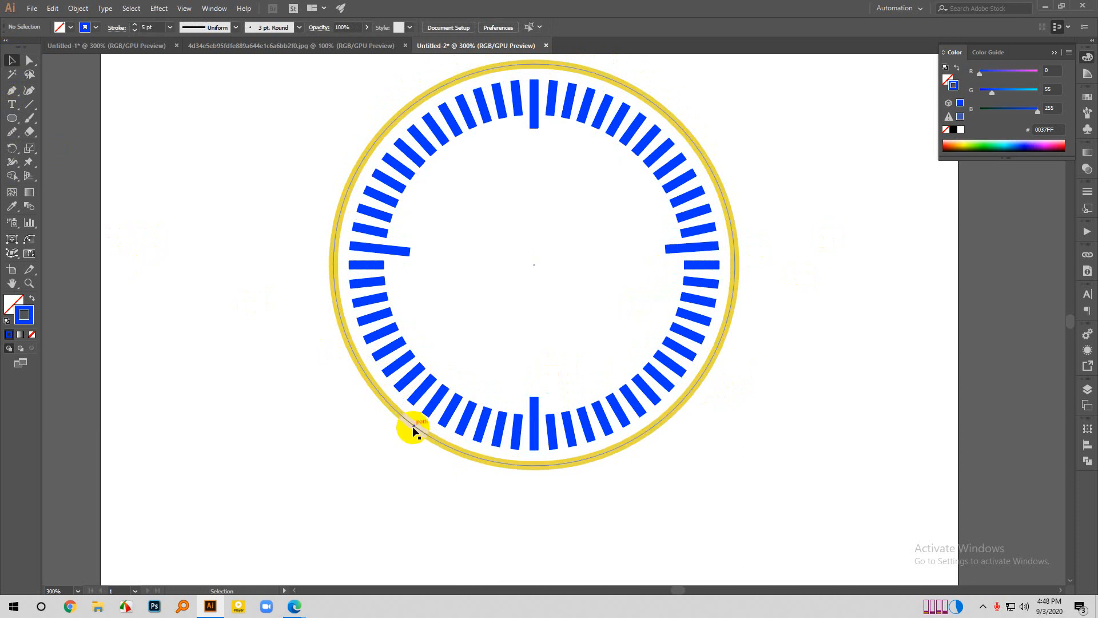
pyautogui.click(11, 91)
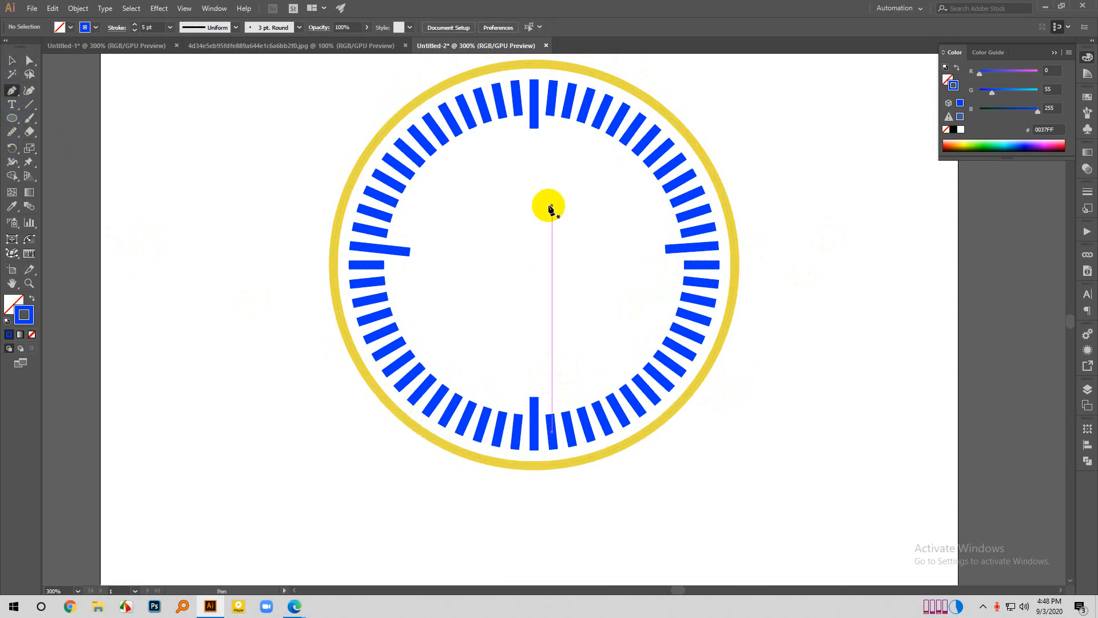
pyautogui.click(535, 153)
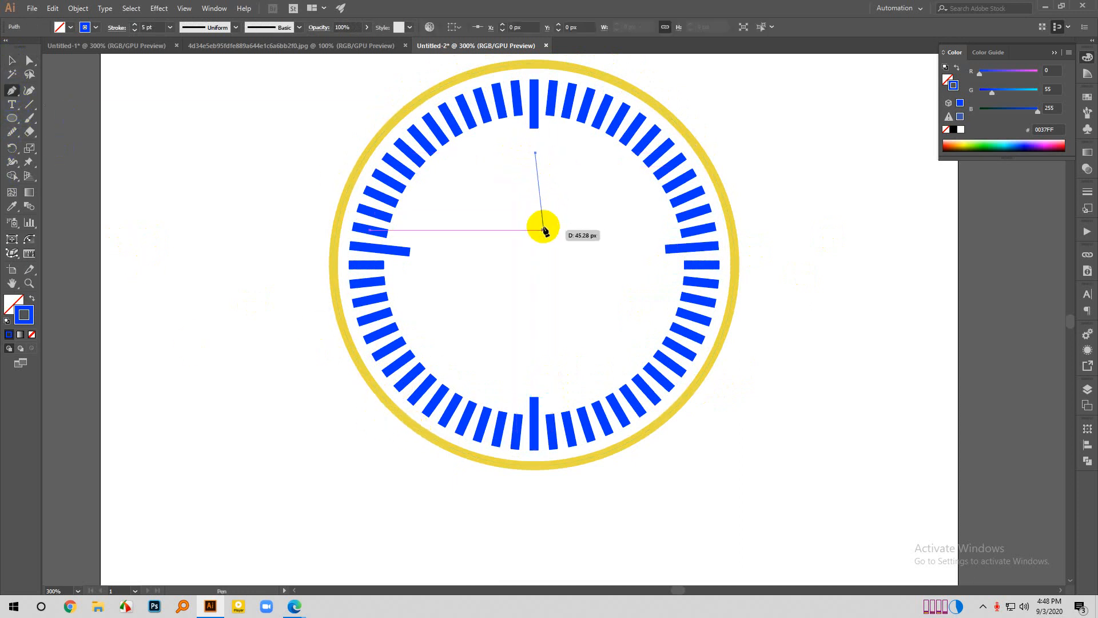
pyautogui.click(535, 264)
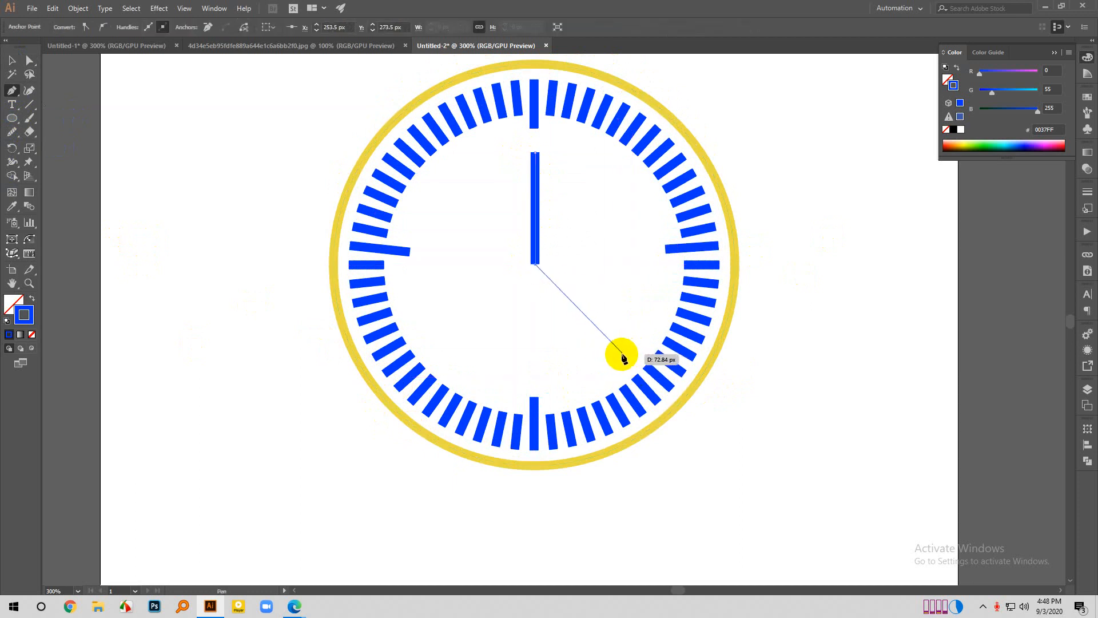
pyautogui.click(628, 264)
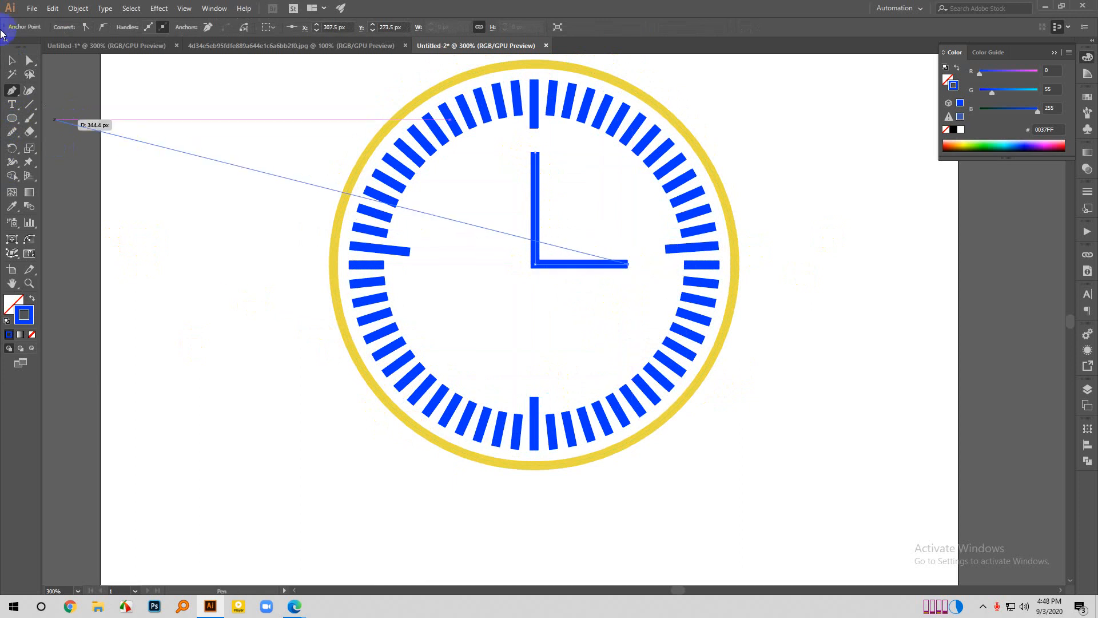
pyautogui.click(13, 61)
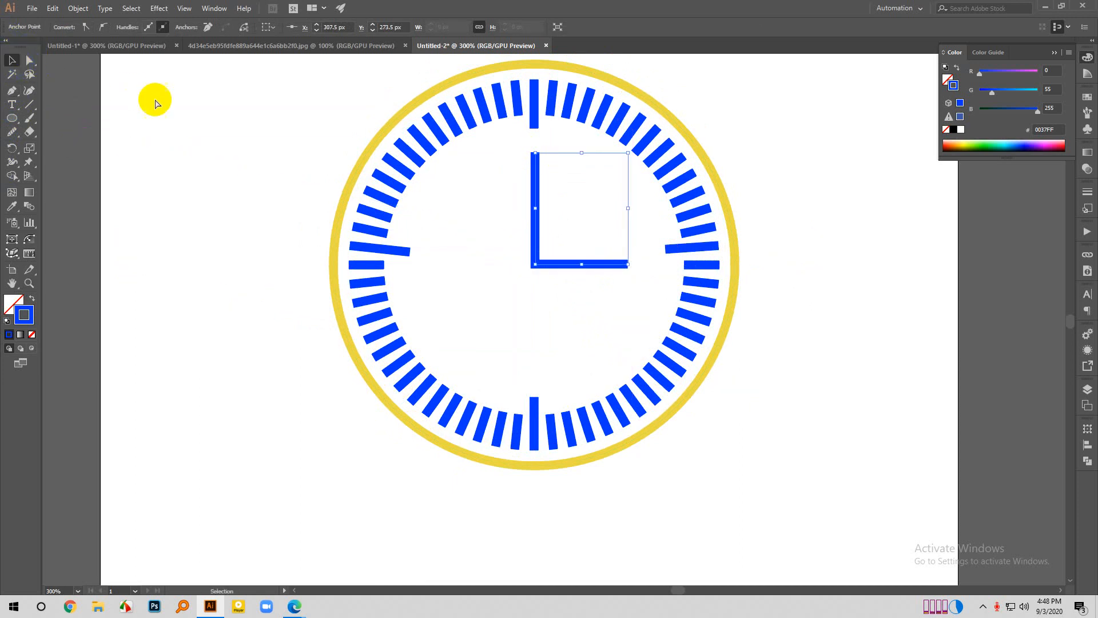
pyautogui.hotkey('ctrl', 'z')
# - Continue the hand's path from the circle's centre with a horizontal segment toward 3 o'clock, shorter than the vertical hand, then deselect it
pyautogui.click(12, 90)
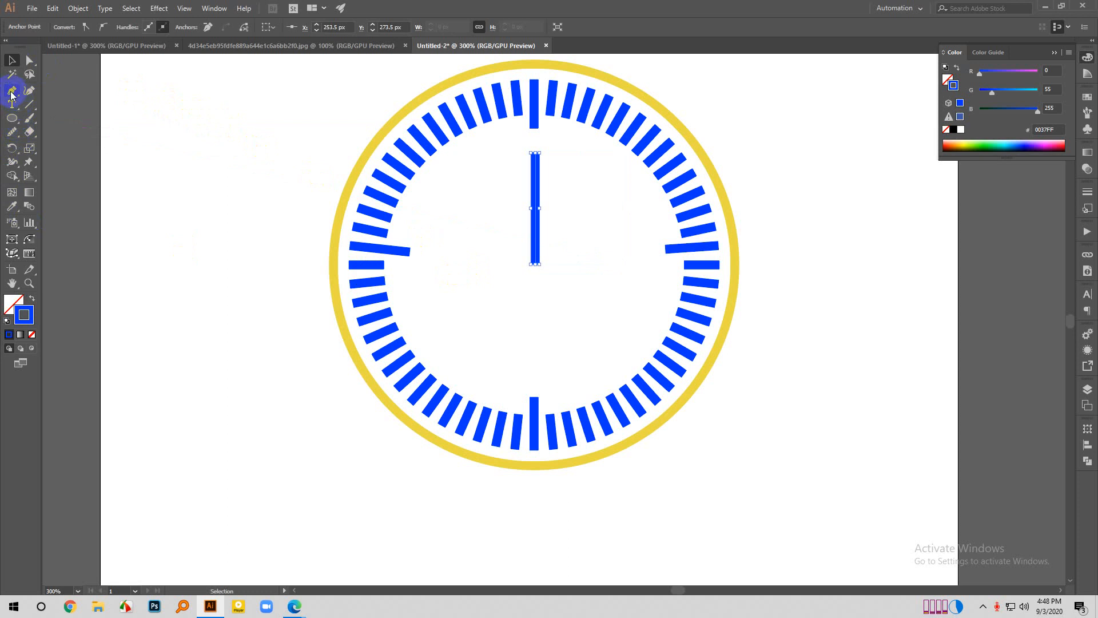
pyautogui.click(535, 263)
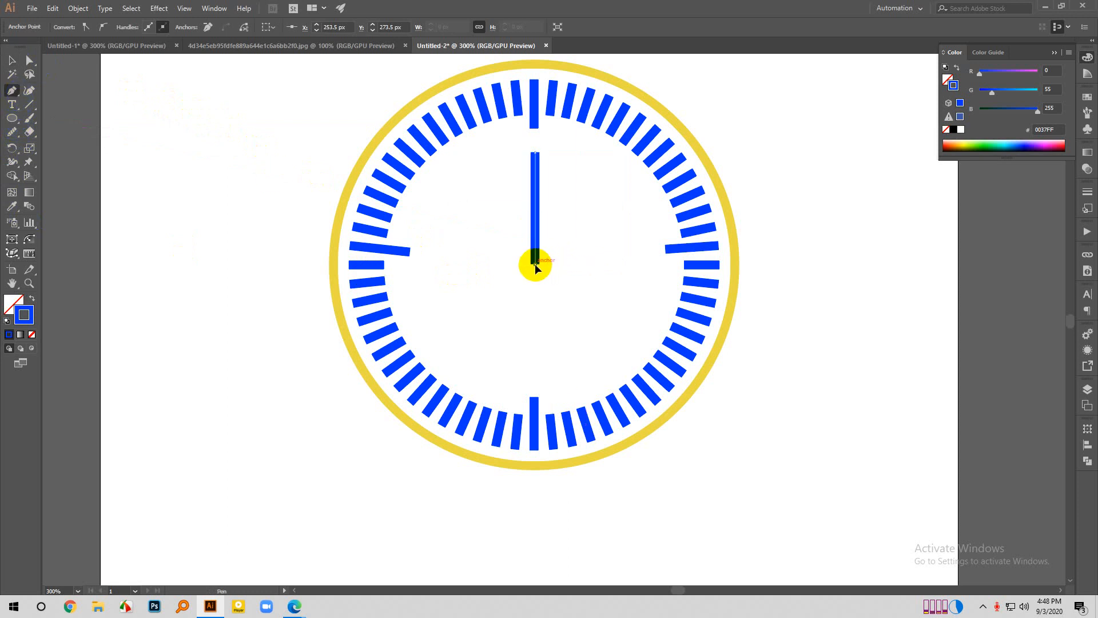
pyautogui.click(598, 264)
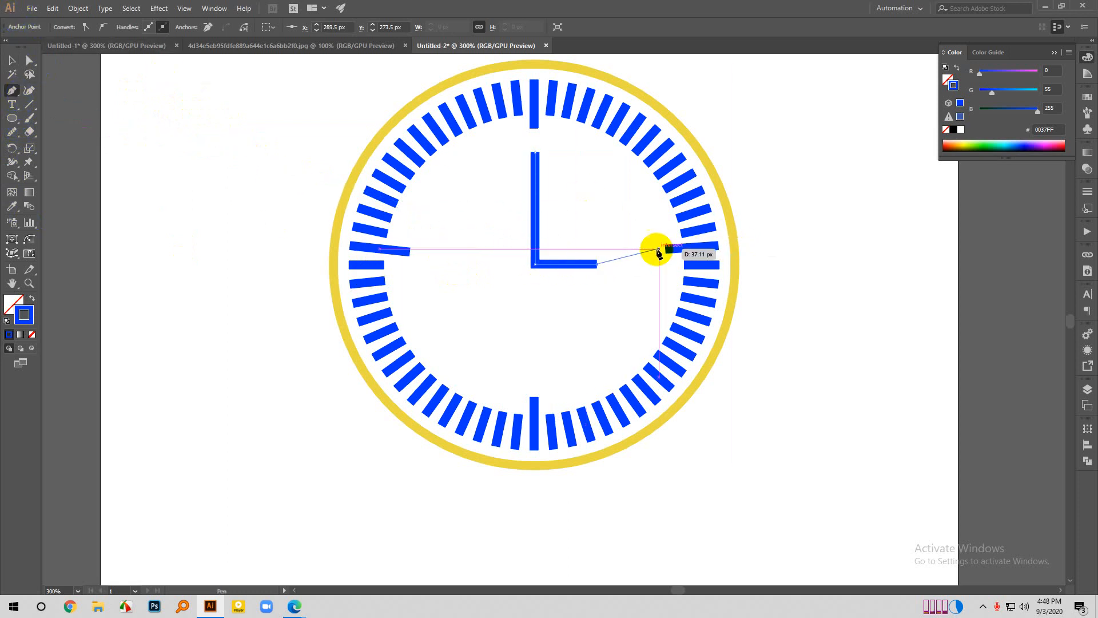
pyautogui.hotkey('ctrl', 'z')
pyautogui.click(614, 264)
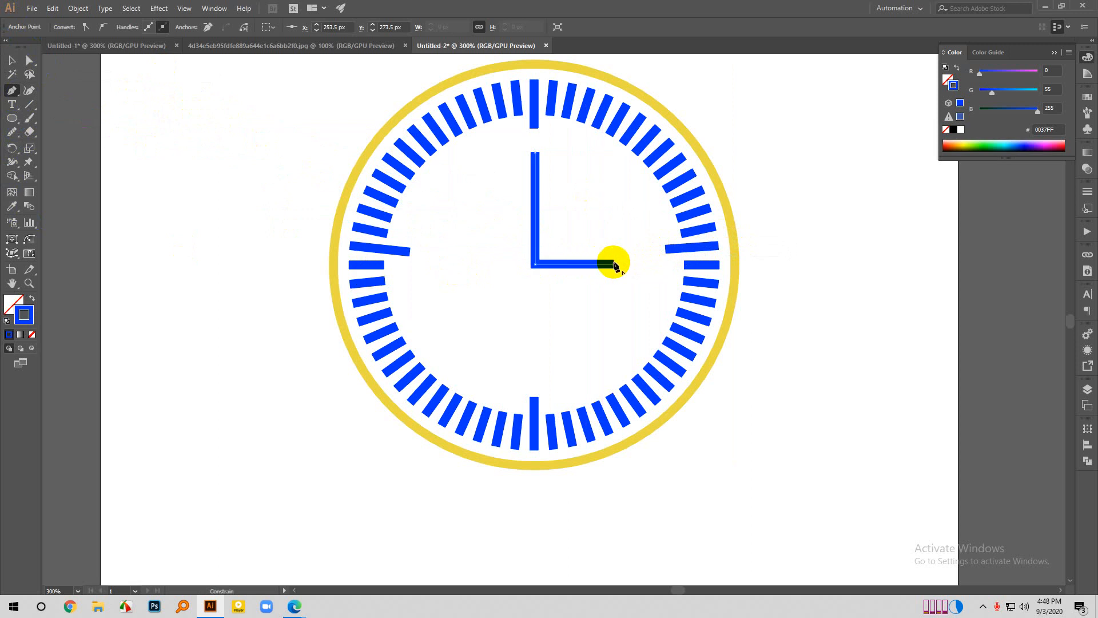
pyautogui.click(16, 63)
pyautogui.click(477, 279)
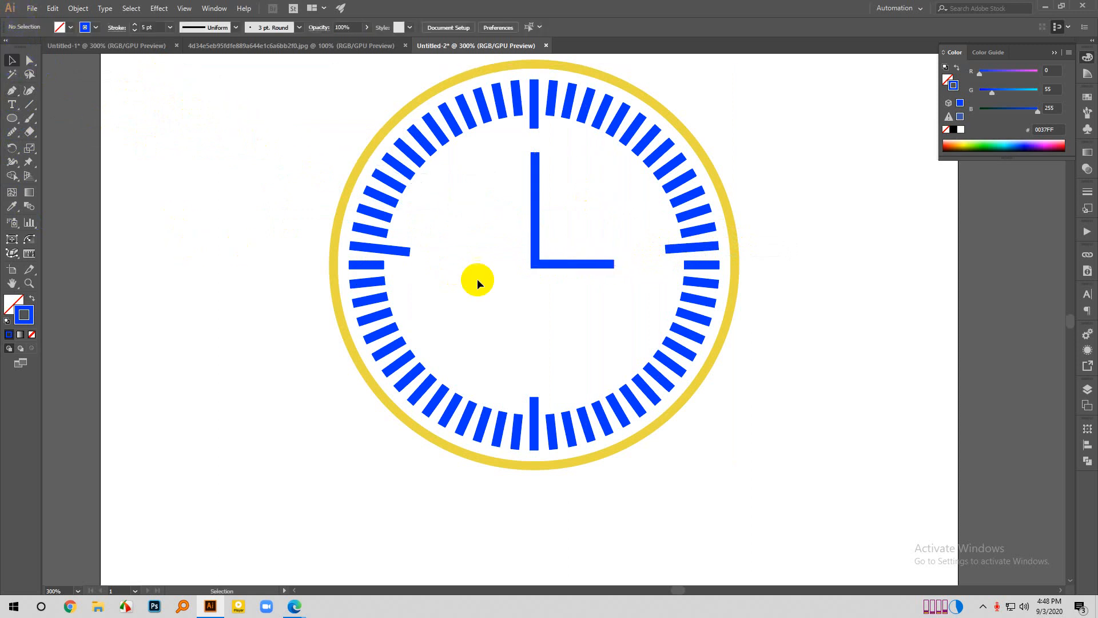
# - Apply the width profile with a straight body and pointed ends to the clock hands' stroke, then deselect them
pyautogui.moveTo(569, 302); pyautogui.dragTo(531, 249)
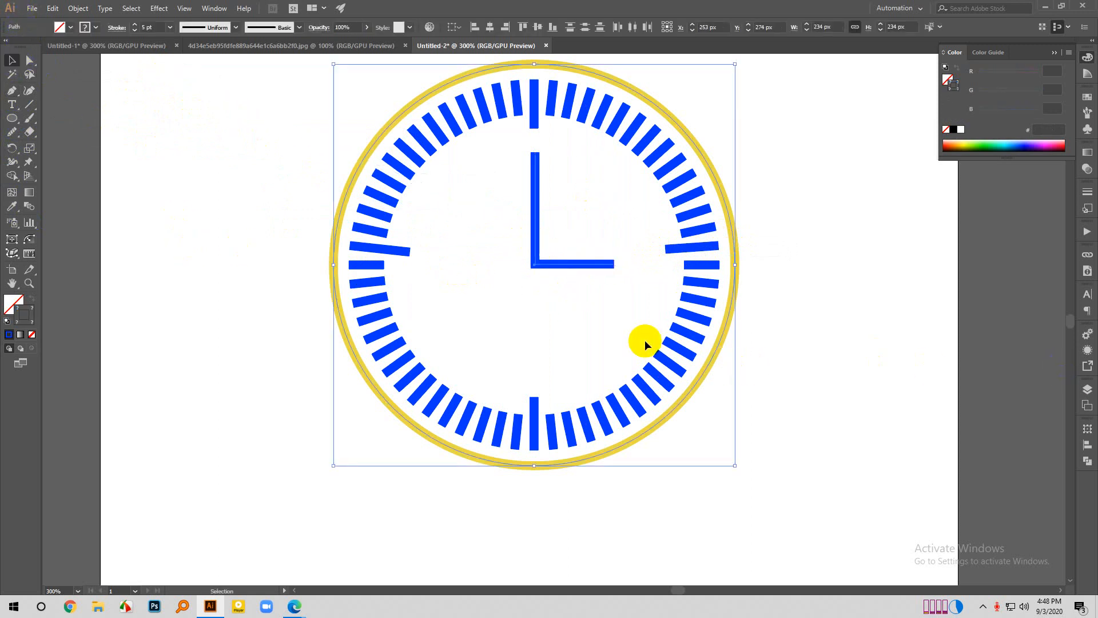
pyautogui.click(581, 291)
pyautogui.click(566, 263)
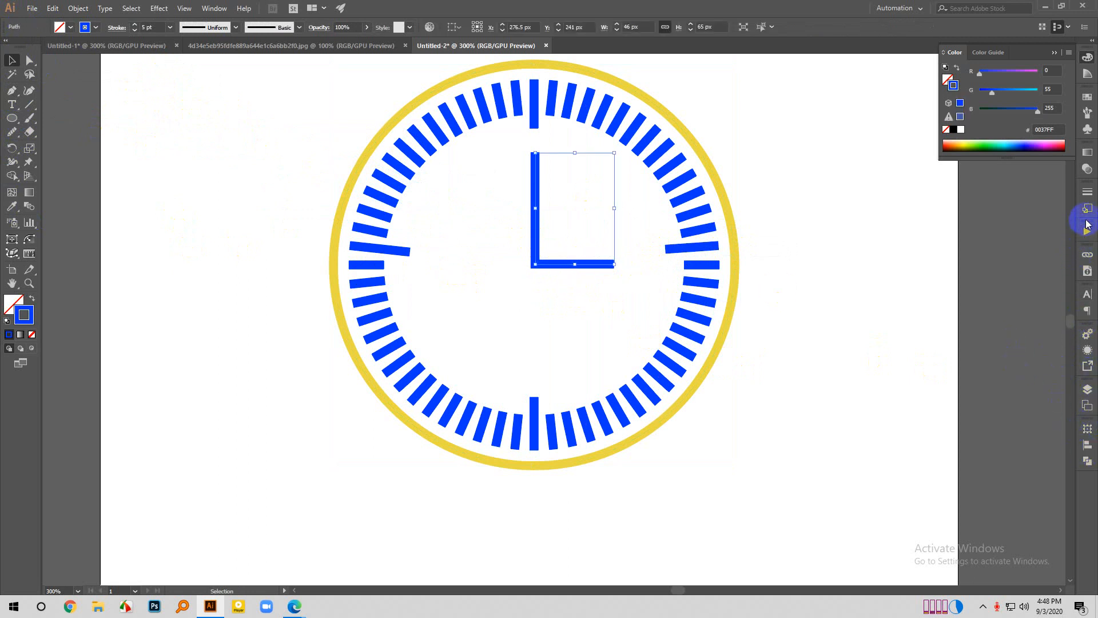
pyautogui.click(1087, 191)
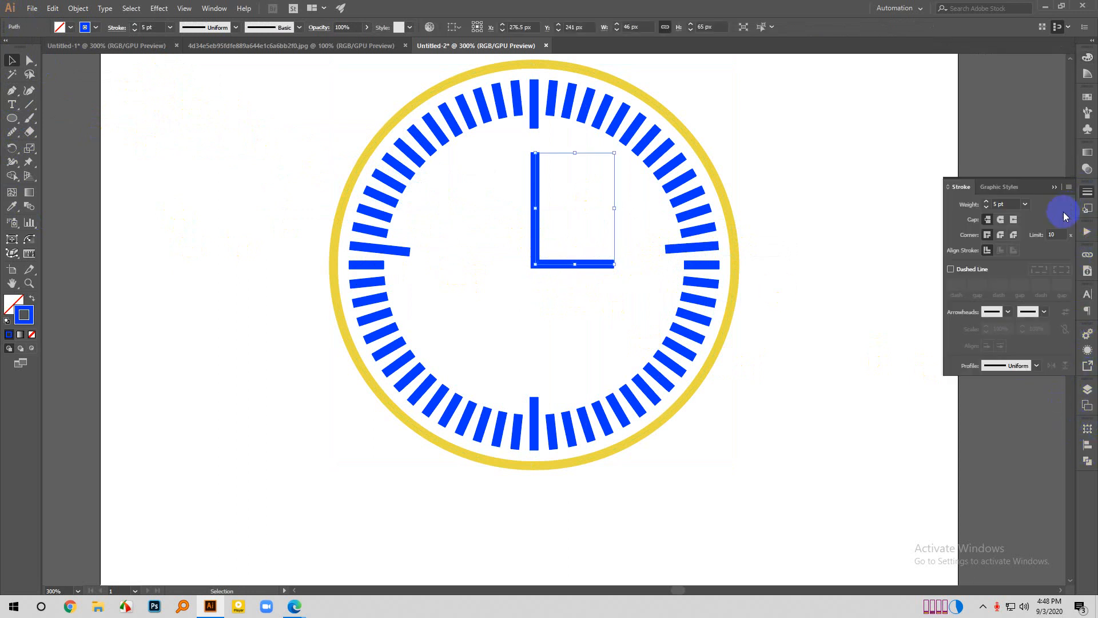
pyautogui.click(1036, 366)
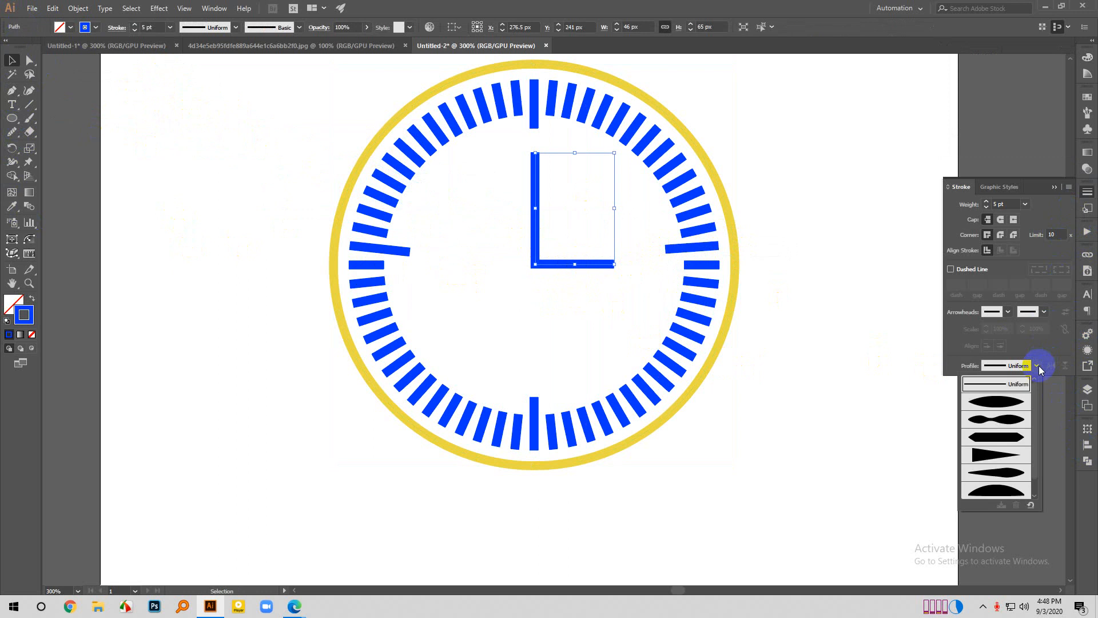
pyautogui.click(989, 438)
pyautogui.click(559, 280)
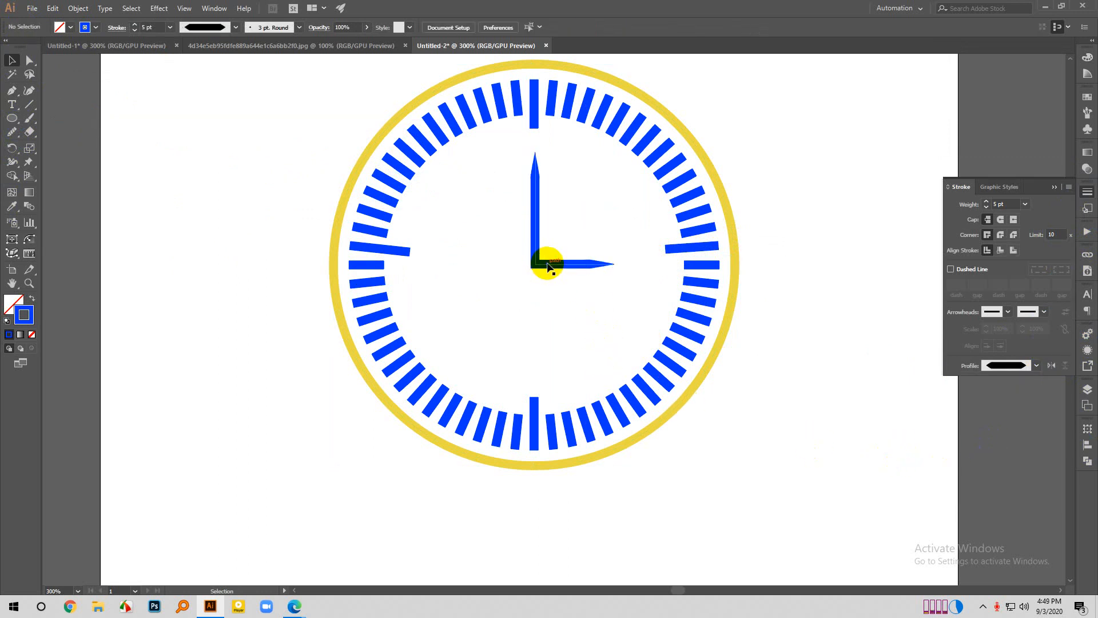
# - Set the clock hands' stroke weight to 6 pt and deselect everything
pyautogui.click(548, 264)
pyautogui.scroll(2, 151, 26)
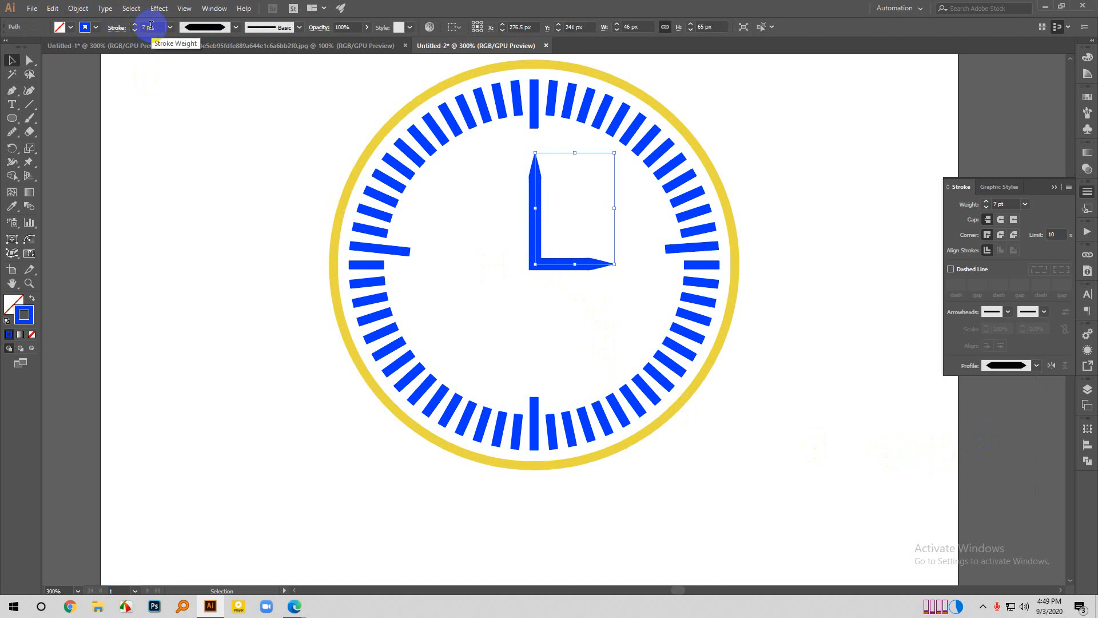
pyautogui.click(283, 240)
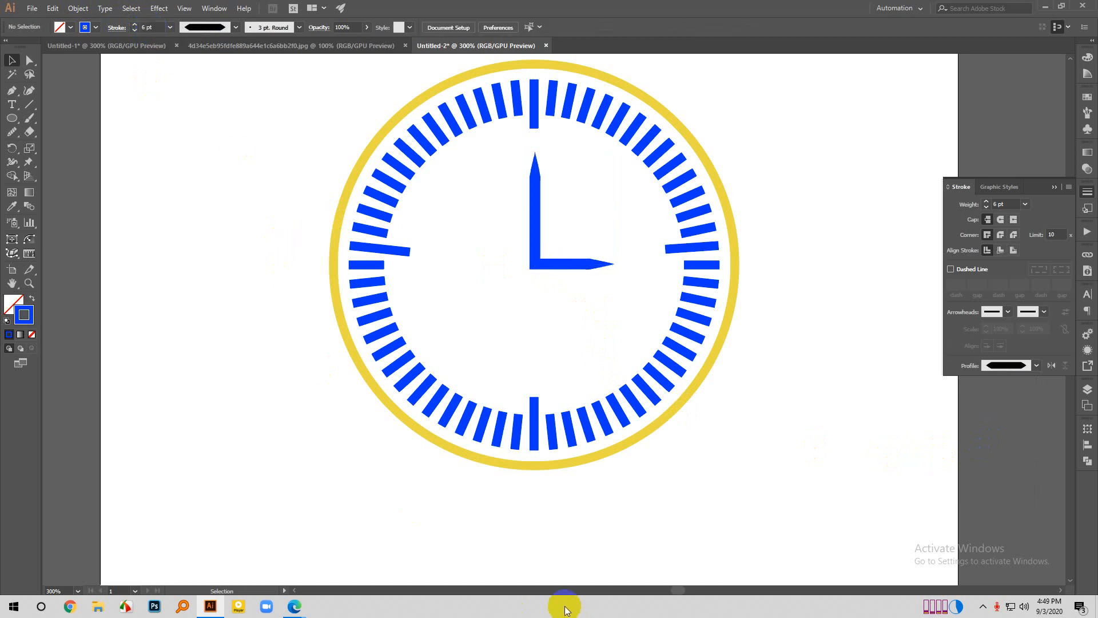
pyautogui.click(424, 395)
pyautogui.scroll(1, 410, 406)
pyautogui.click(340, 358)
pyautogui.click(259, 113)
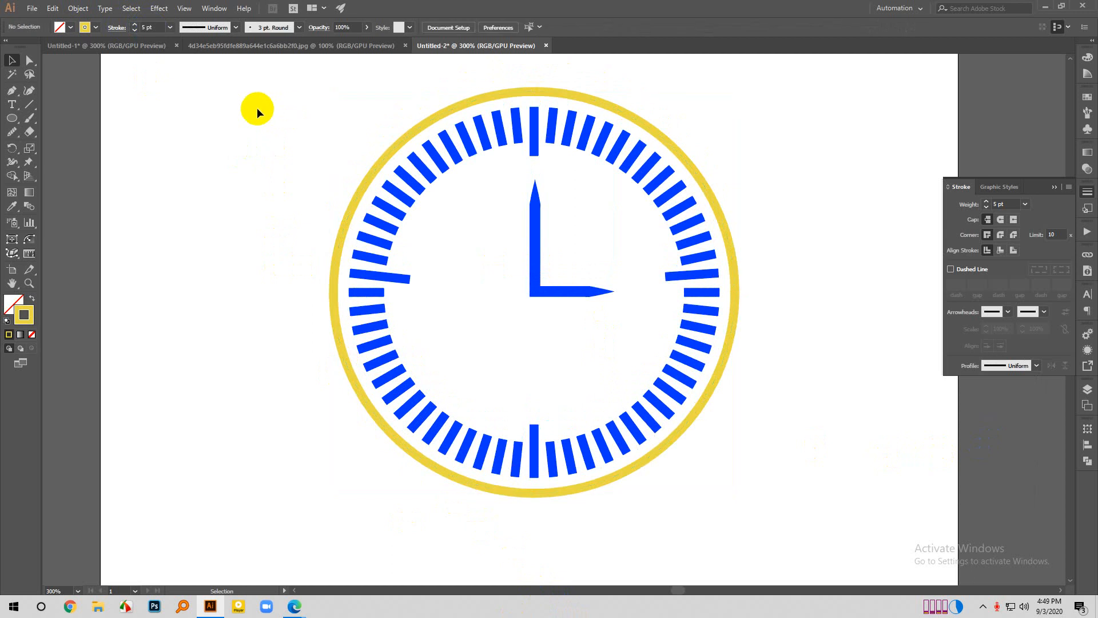
# - Select all the blue marks without the ring and the hands, set their stroke weight to 2 pt, and deselect
pyautogui.moveTo(250, 98); pyautogui.dragTo(847, 501)
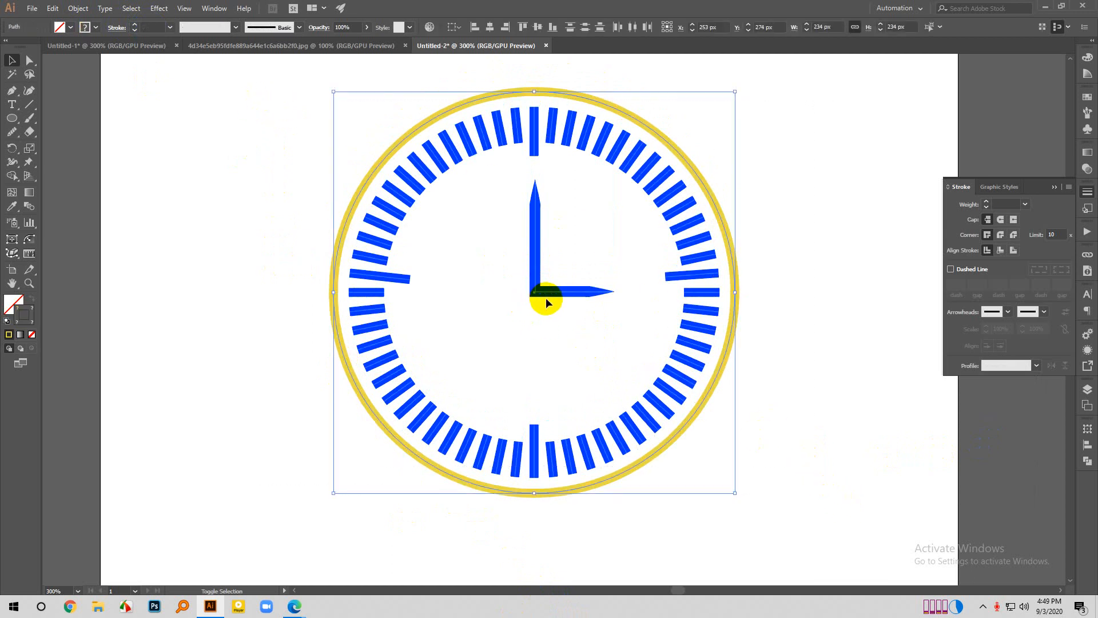
pyautogui.click(695, 414)
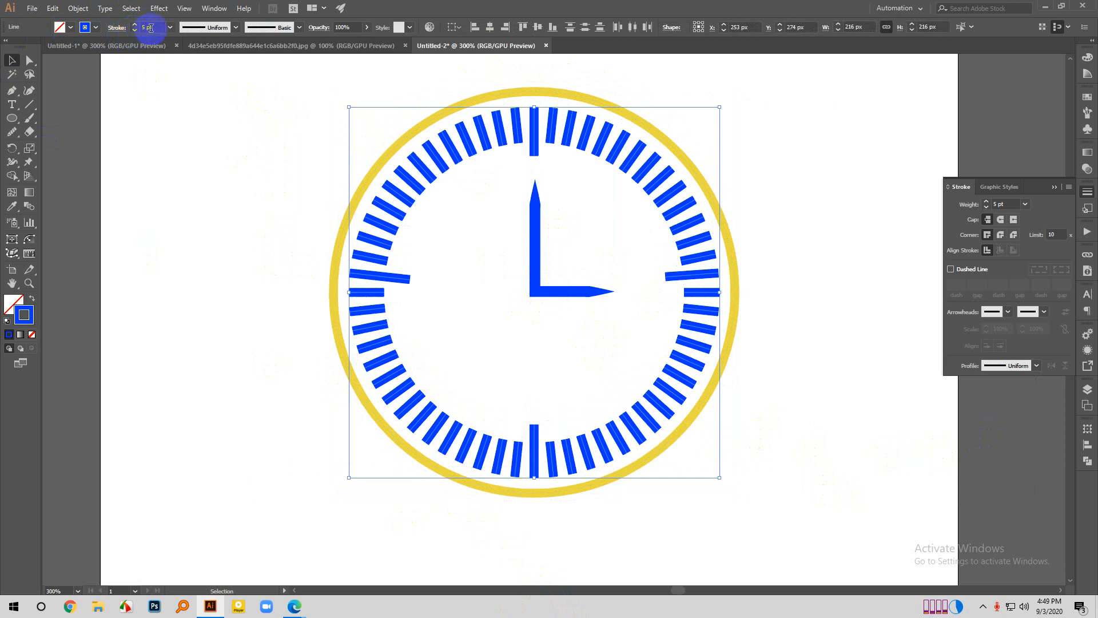
pyautogui.press('Down')
pyautogui.press('Down')
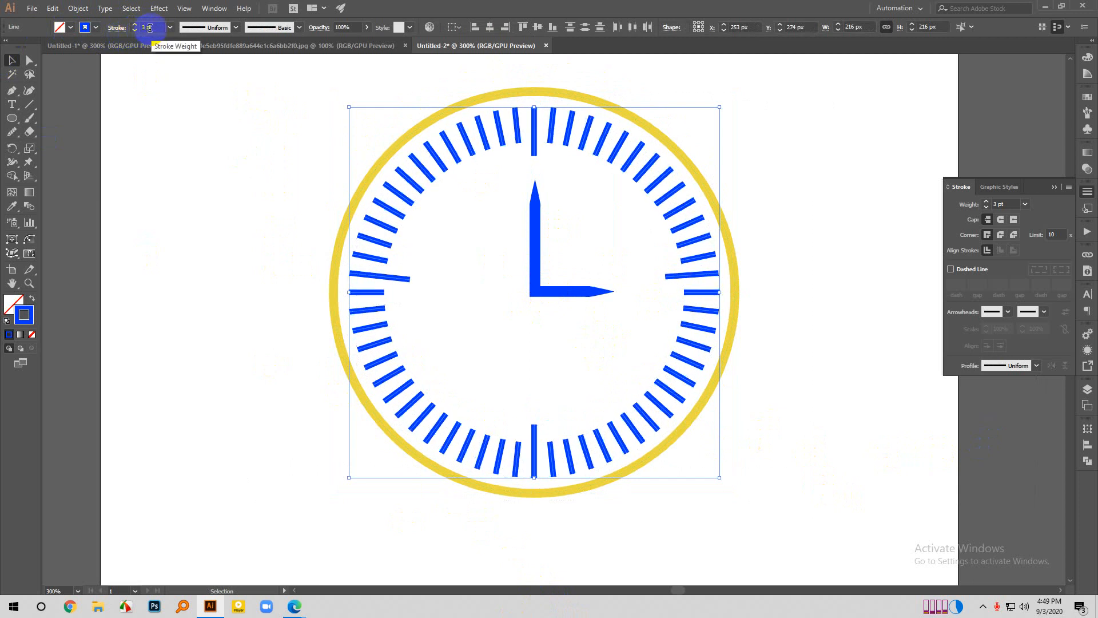
pyautogui.press('Down')
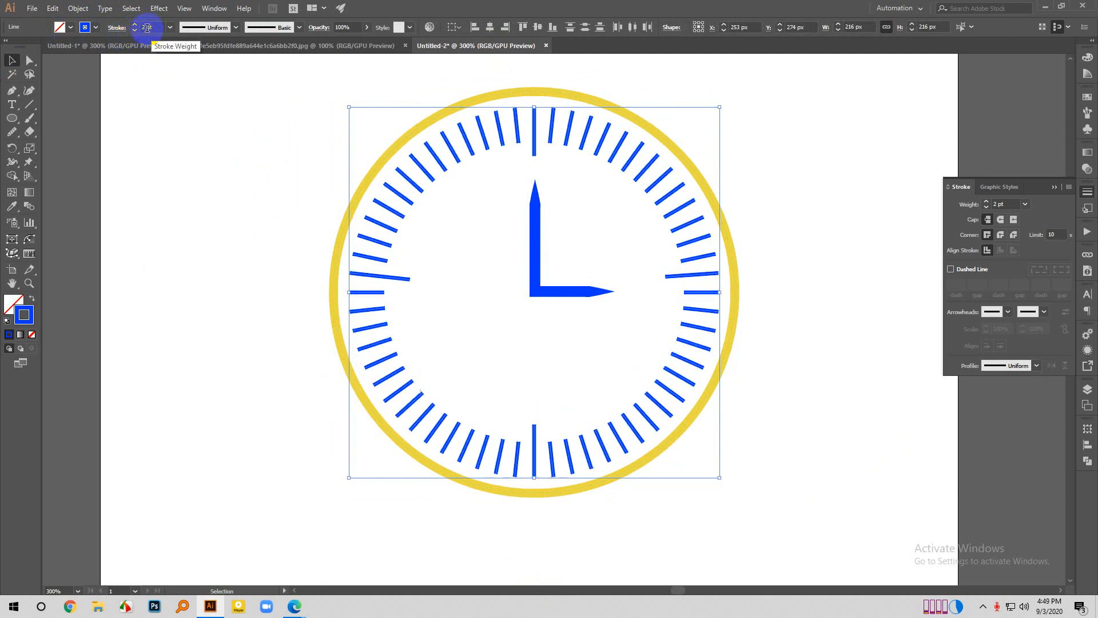
pyautogui.press('Up')
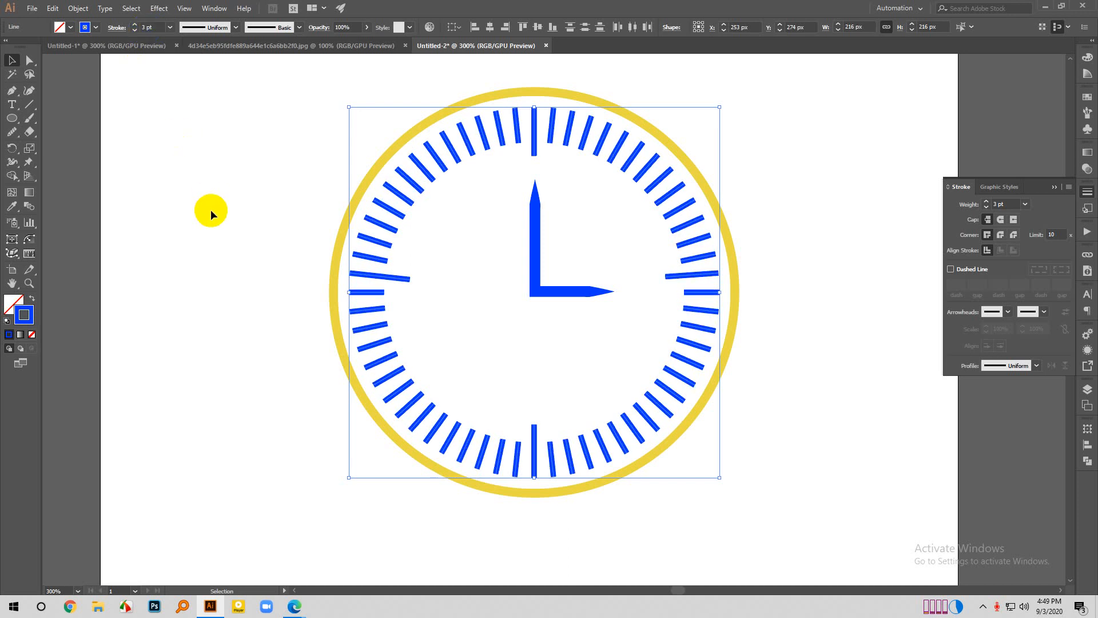
pyautogui.press('Down')
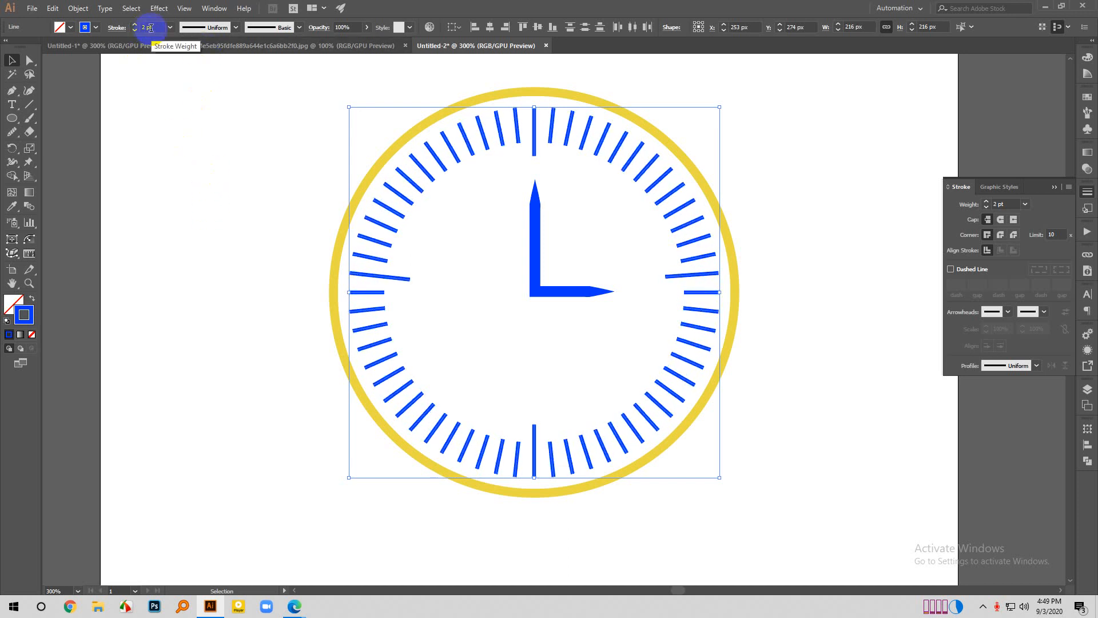
pyautogui.click(160, 155)
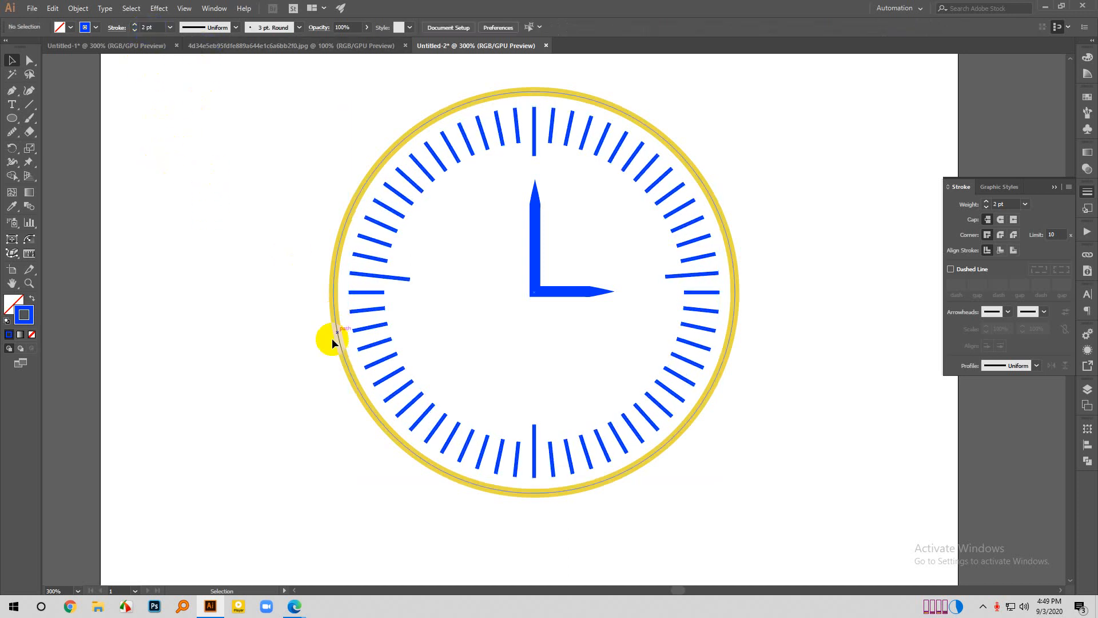
# - Swap the yellow ring's stroke and fill so the clock face is solid yellow without an outline
pyautogui.click(345, 365)
pyautogui.click(122, 326)
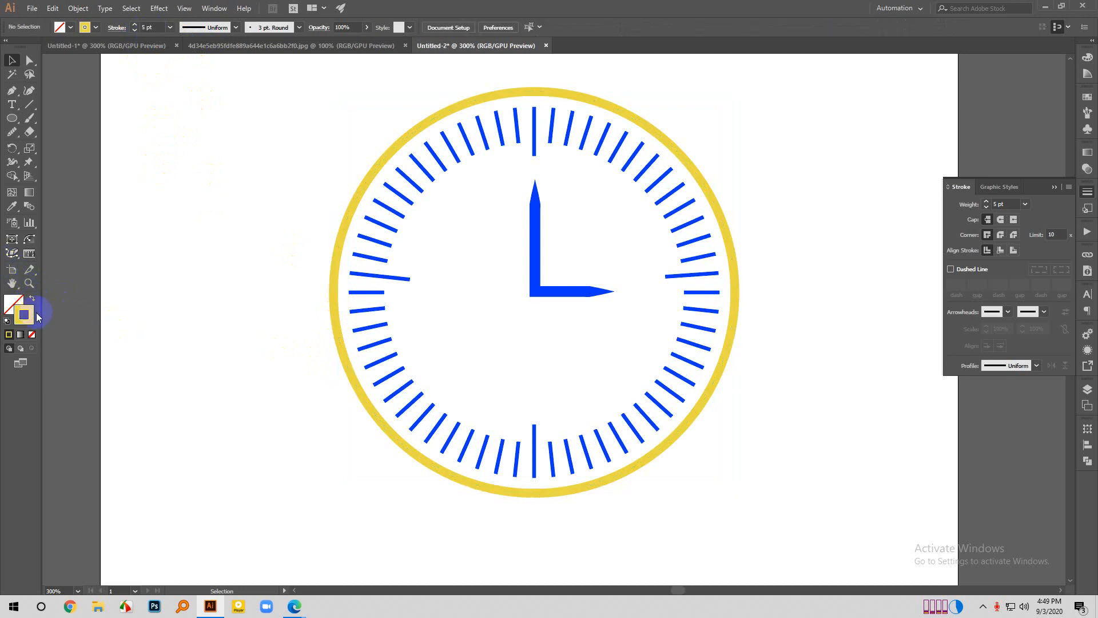
pyautogui.click(354, 371)
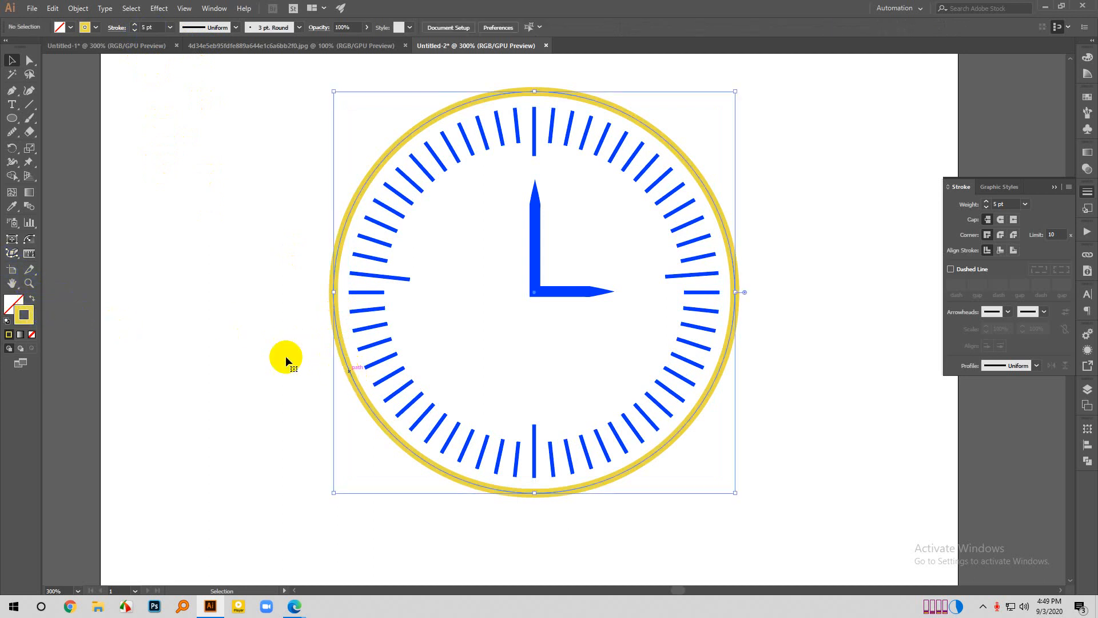
pyautogui.click(32, 297)
pyautogui.click(153, 345)
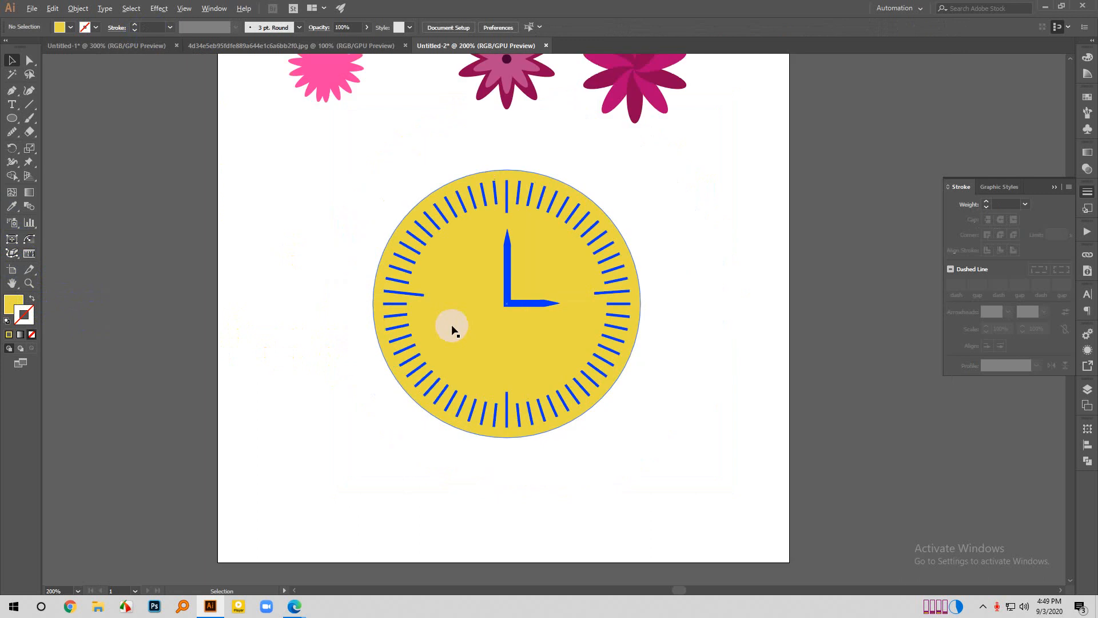
# - Change the clock face's fill to the brighter yellow FFDA3E, then deselect it
pyautogui.scroll(-1, 452, 327)
pyautogui.click(460, 330)
pyautogui.doubleClick(10, 313)
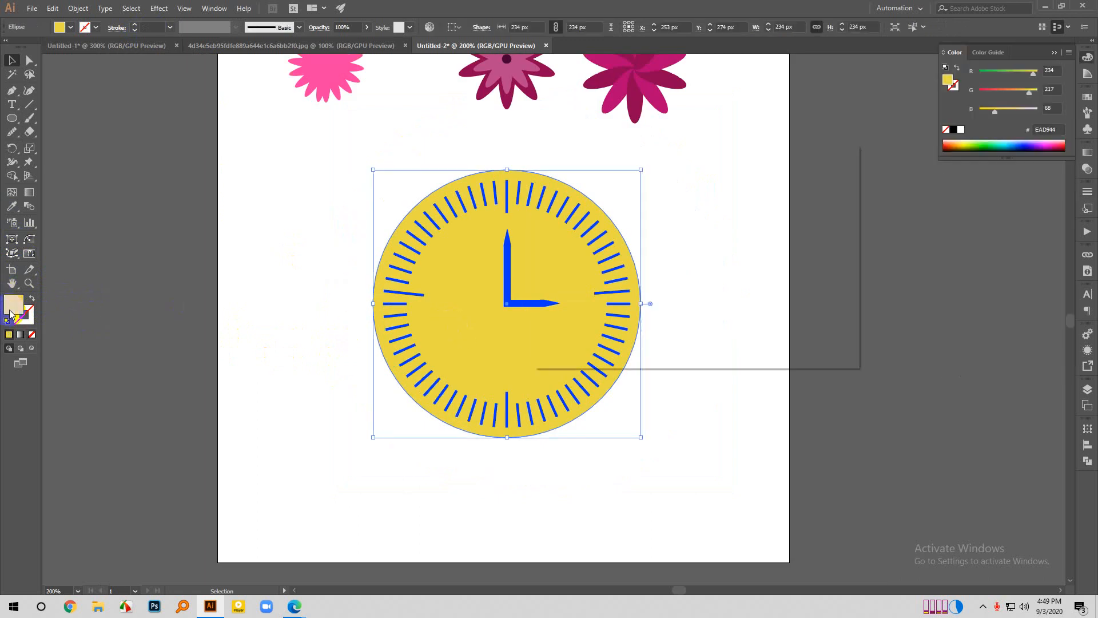
pyautogui.moveTo(649, 245)
pyautogui.mouseDown()
pyautogui.moveTo(670, 184)
pyautogui.moveTo(644, 183)
pyautogui.mouseUp()
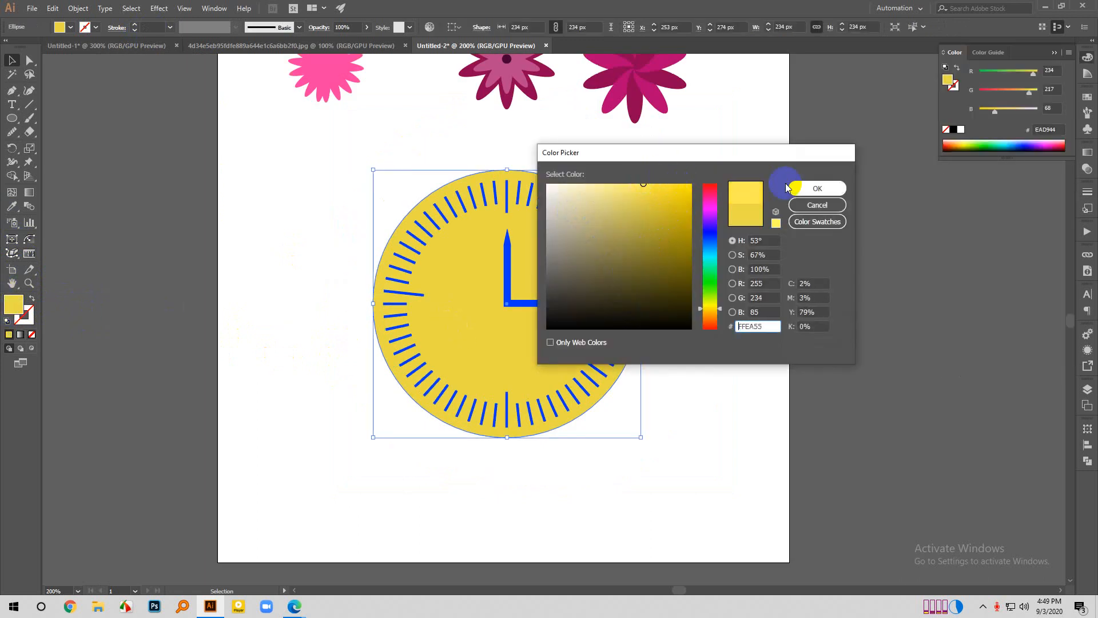
pyautogui.click(709, 310)
pyautogui.click(647, 200)
pyautogui.moveTo(647, 200); pyautogui.dragTo(657, 178)
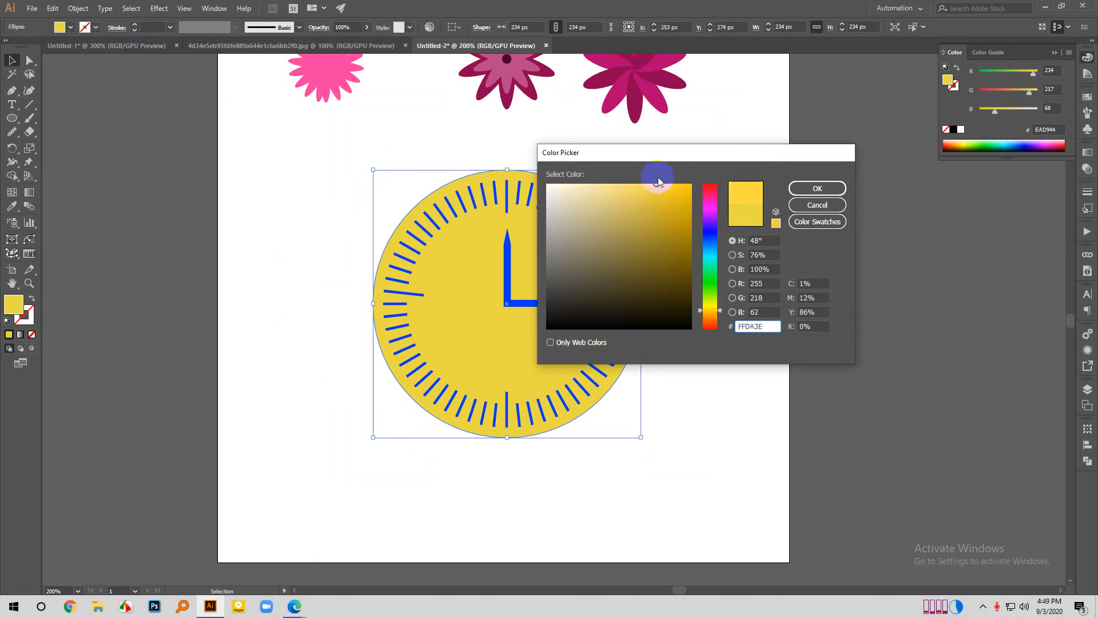
pyautogui.click(803, 188)
pyautogui.click(711, 338)
pyautogui.scroll(-1, 526, 363)
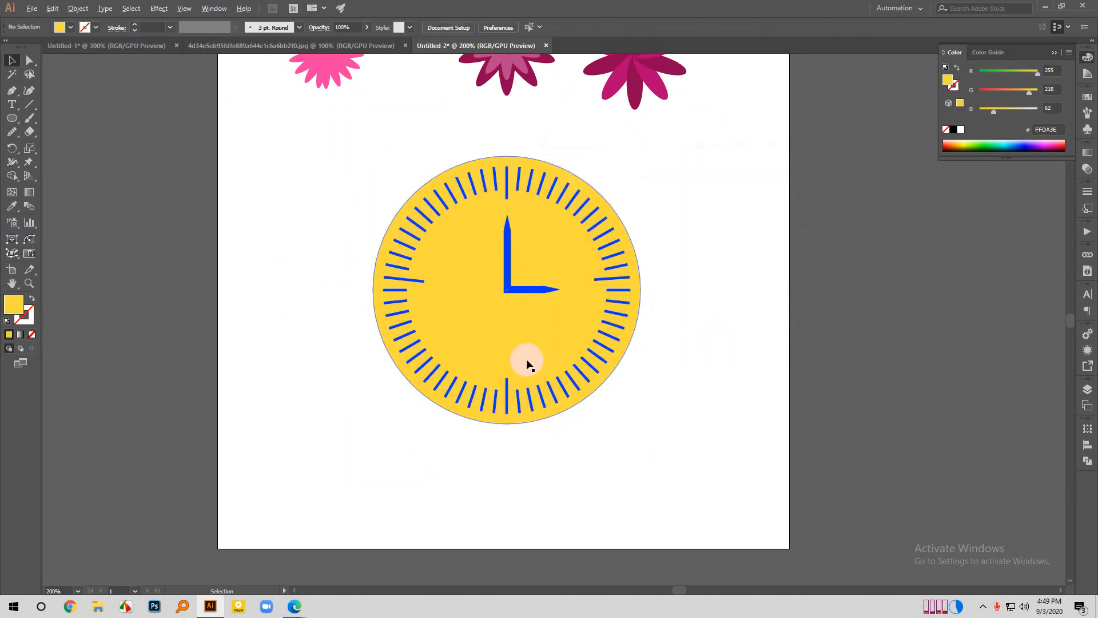
# - Move the clock hands about 1.5 px left and 3.5 px down, then deselect them
pyautogui.scroll(-1, 522, 361)
pyautogui.click(520, 308)
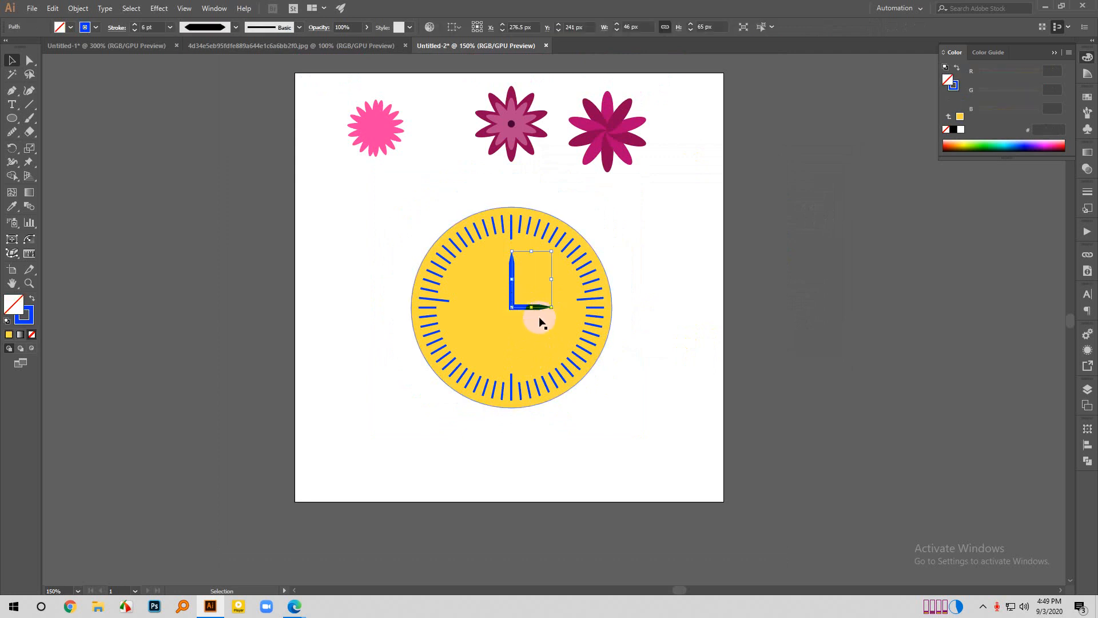
pyautogui.scroll(4, 512, 308)
pyautogui.moveTo(498, 272); pyautogui.dragTo(495, 278)
pyautogui.scroll(-4, 495, 278)
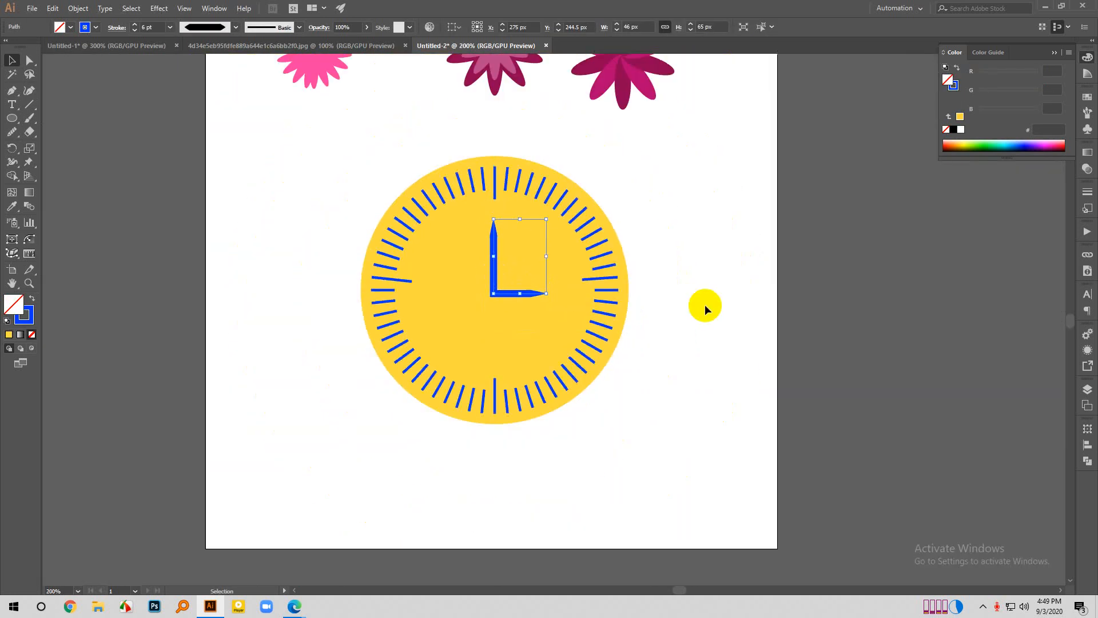
pyautogui.click(706, 304)
pyautogui.scroll(1, 620, 351)
pyautogui.click(496, 324)
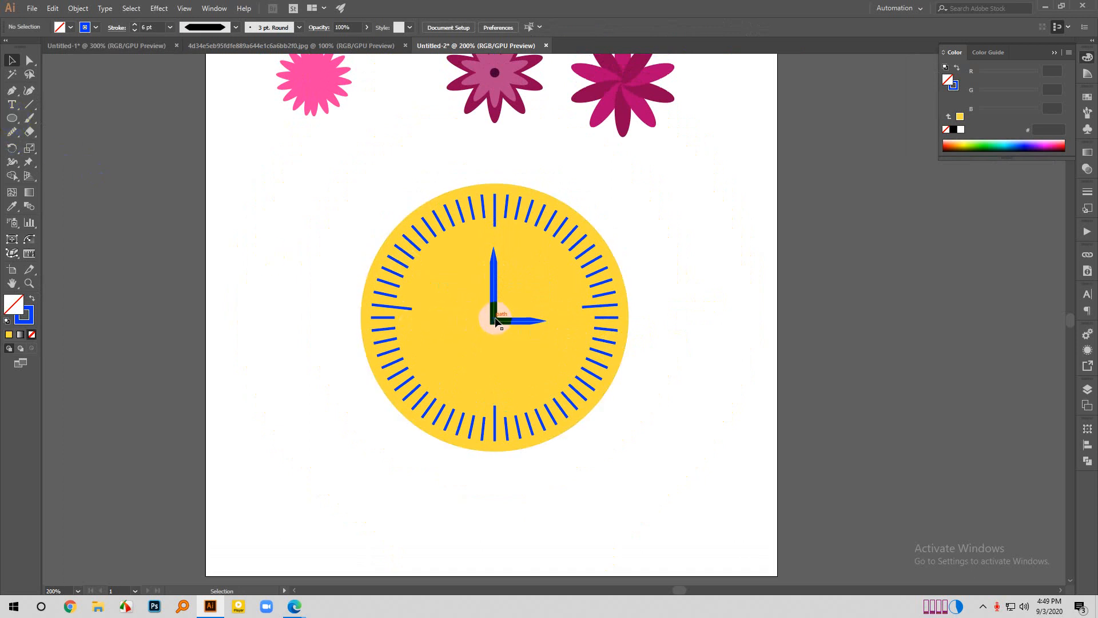
# - Give the yellow clock face a 1 pt outline in the hands' blue (0037FF) with the Eyedropper tool, then deselect it
pyautogui.scroll(-1, 582, 334)
pyautogui.scroll(-1, 582, 334)
pyautogui.scroll(1, 680, 390)
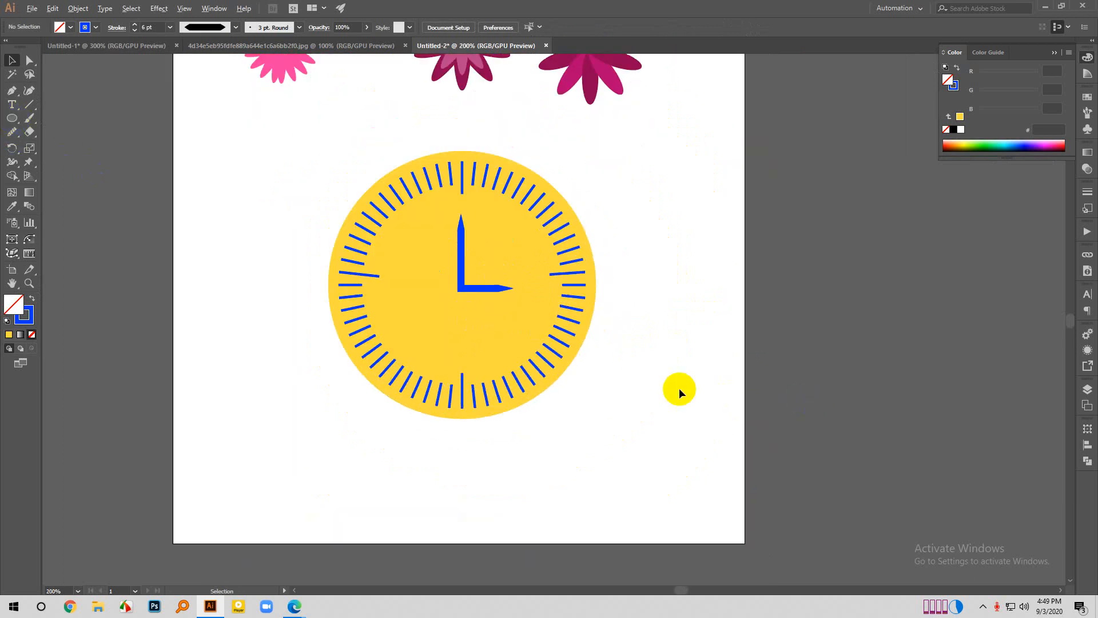
pyautogui.click(591, 260)
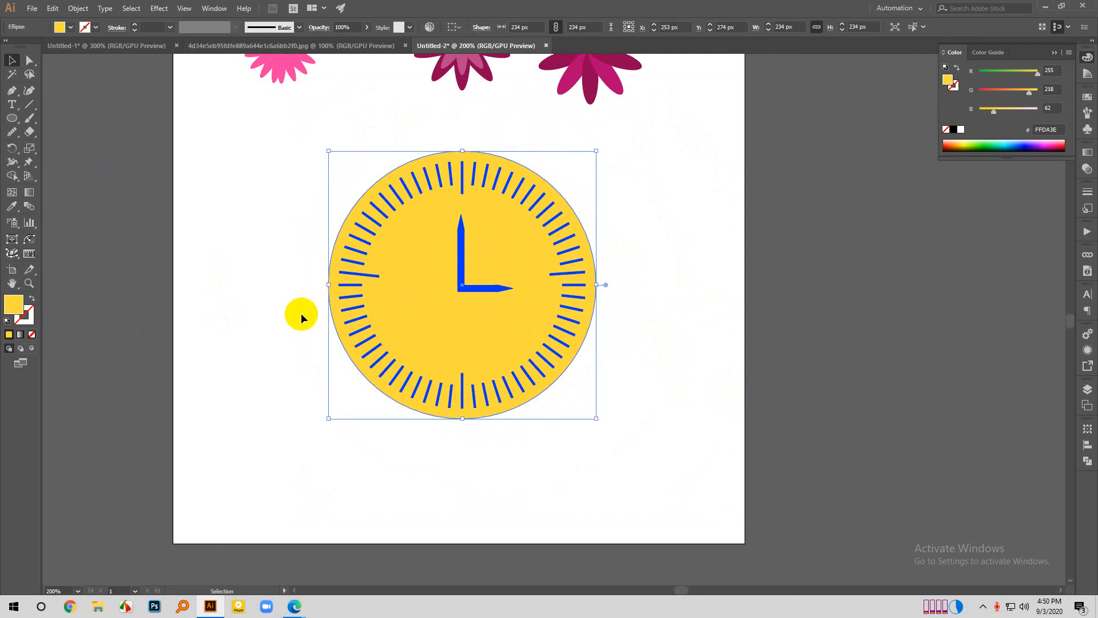
pyautogui.click(31, 321)
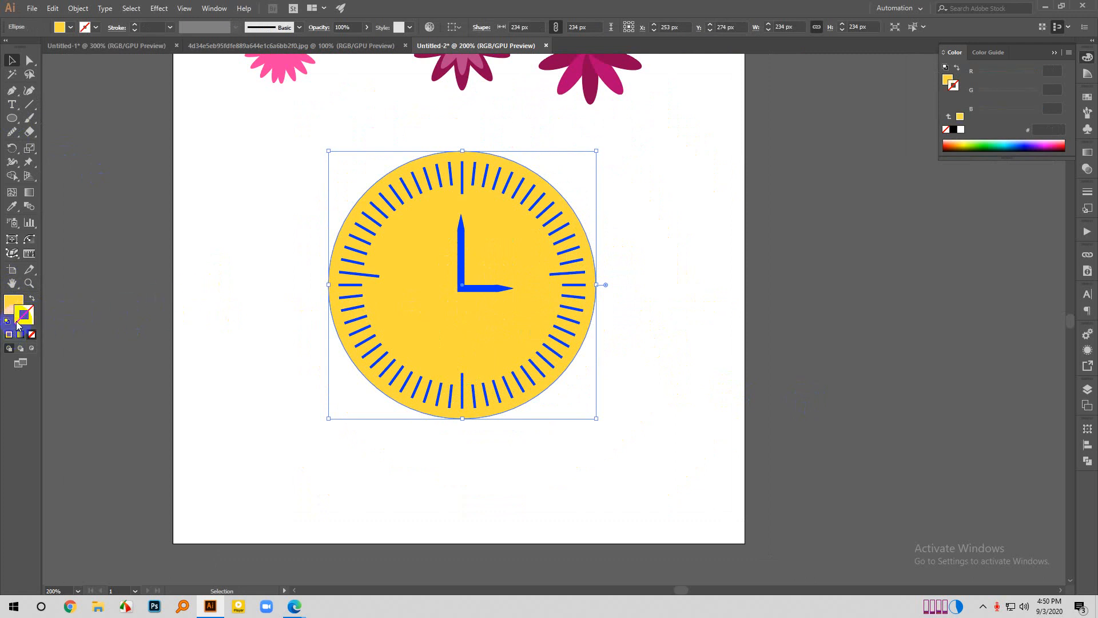
pyautogui.press('i')
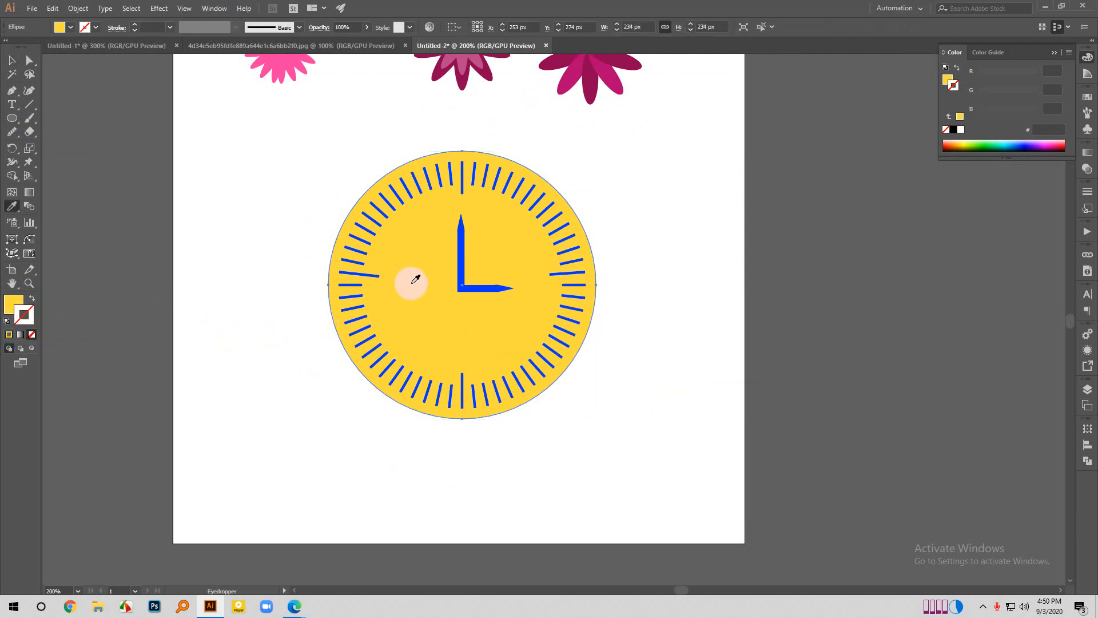
pyautogui.click(465, 243)
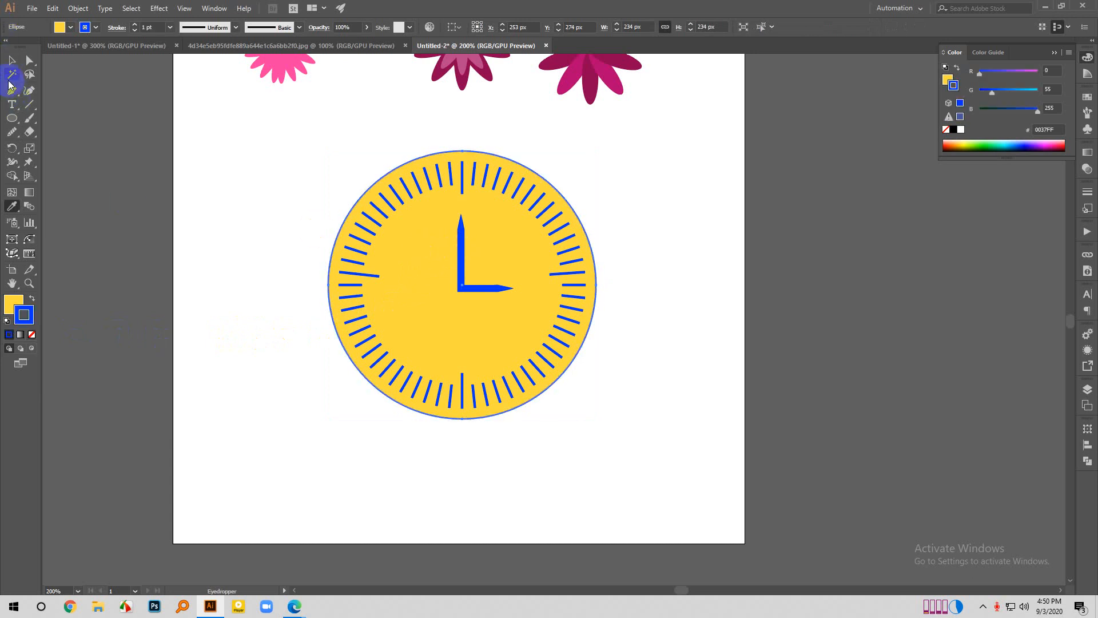
pyautogui.click(12, 60)
pyautogui.click(286, 290)
pyautogui.scroll(-1, 465, 441)
pyautogui.scroll(-1, 466, 440)
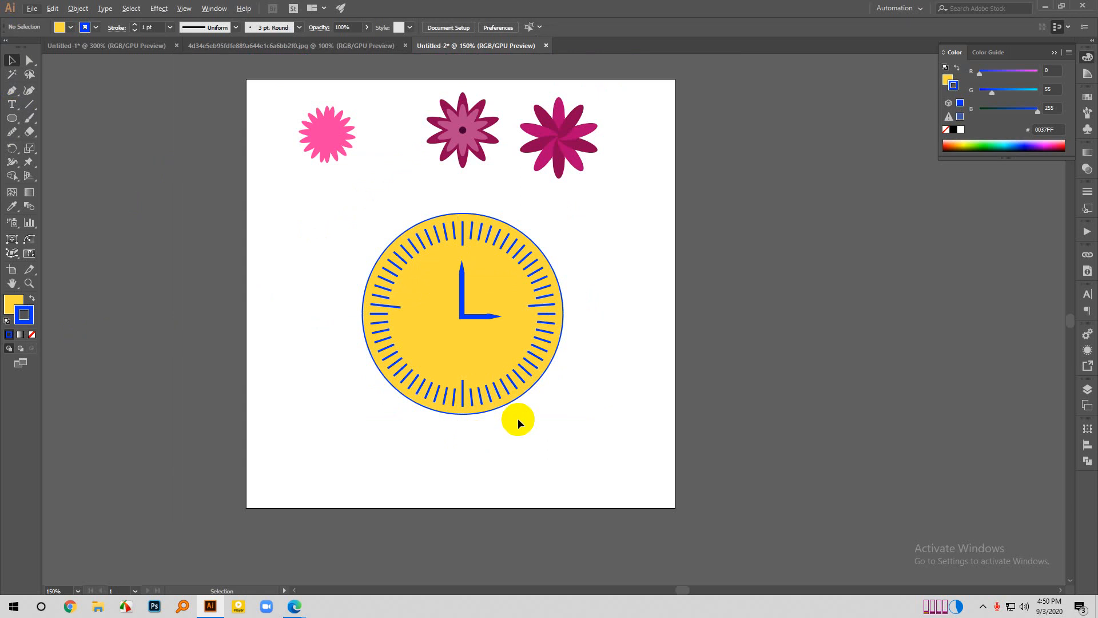
# - Switch to the Google Meet window in the browser to check the meeting, then return to Illustrator
pyautogui.hotkey('alt', 'f')
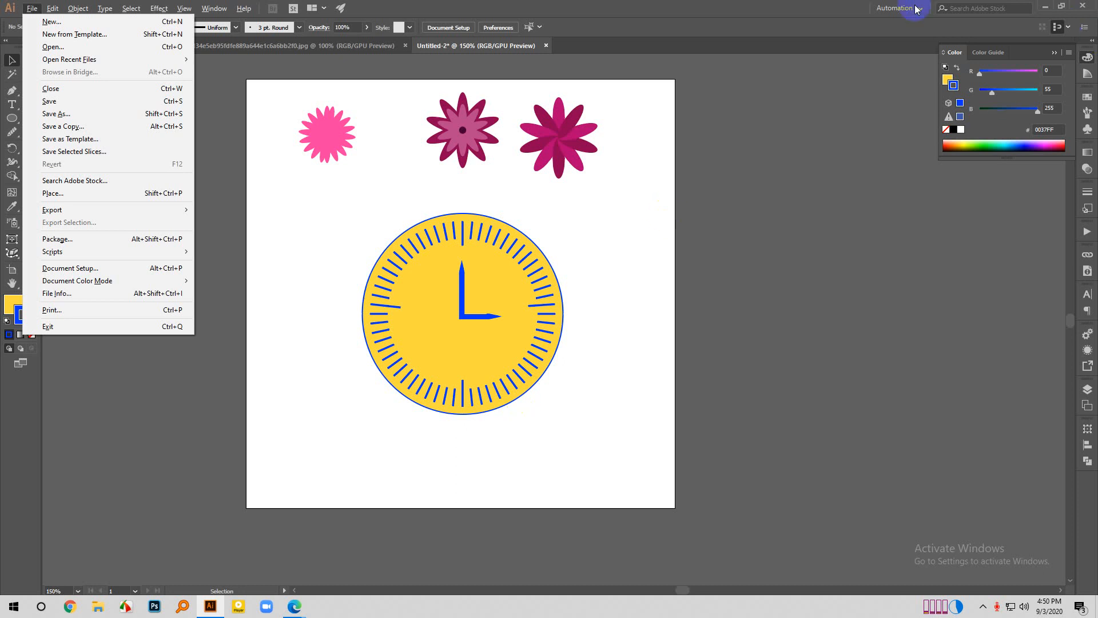
pyautogui.click(294, 605)
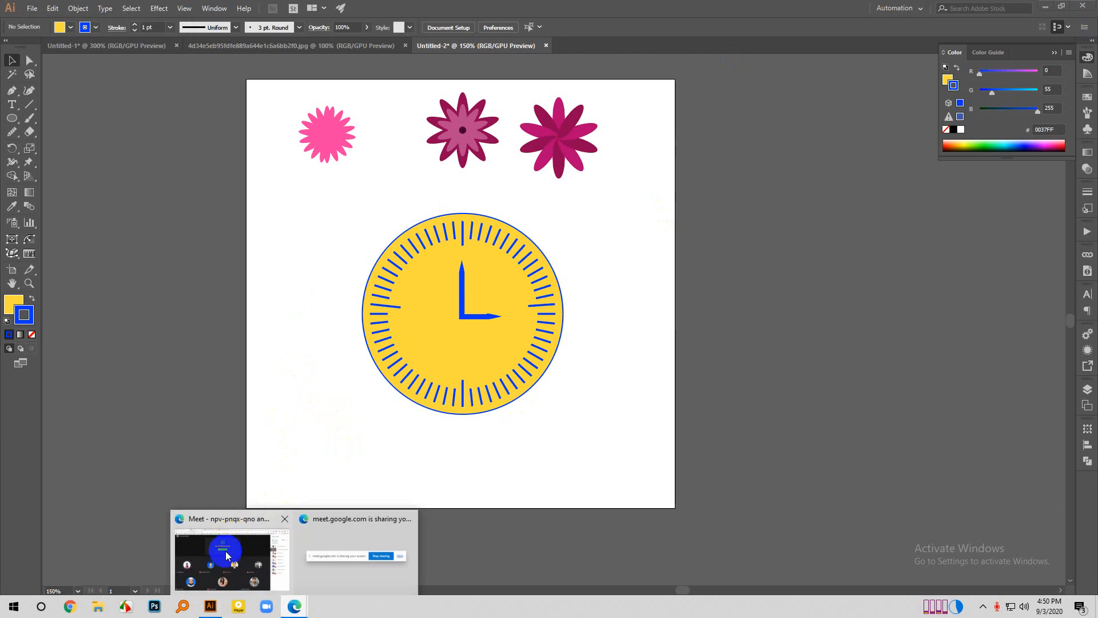
pyautogui.click(226, 551)
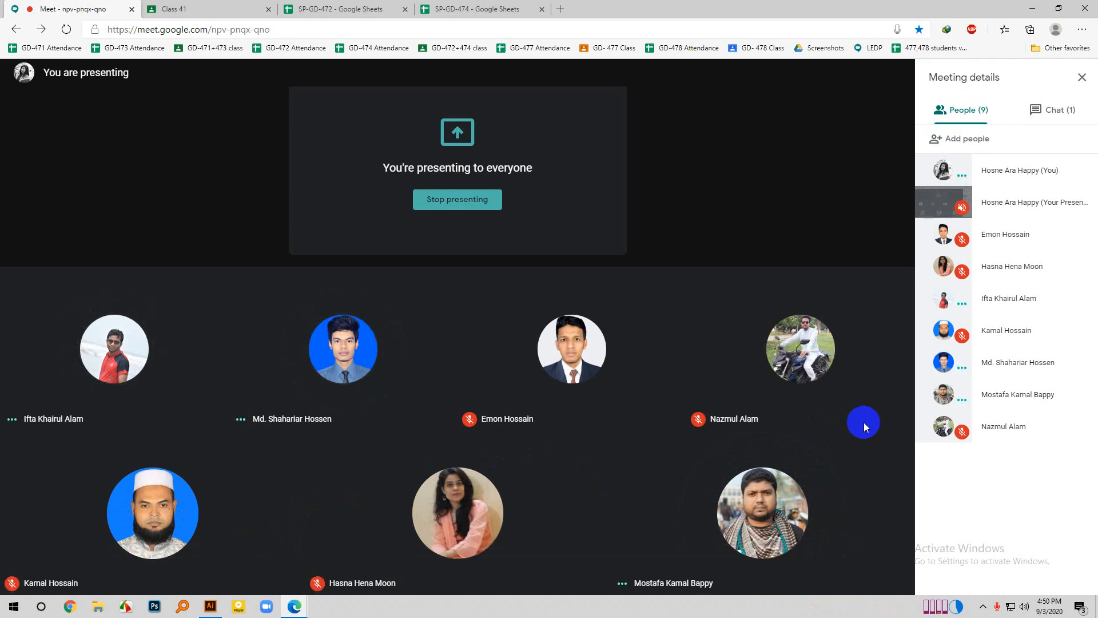
pyautogui.click(210, 608)
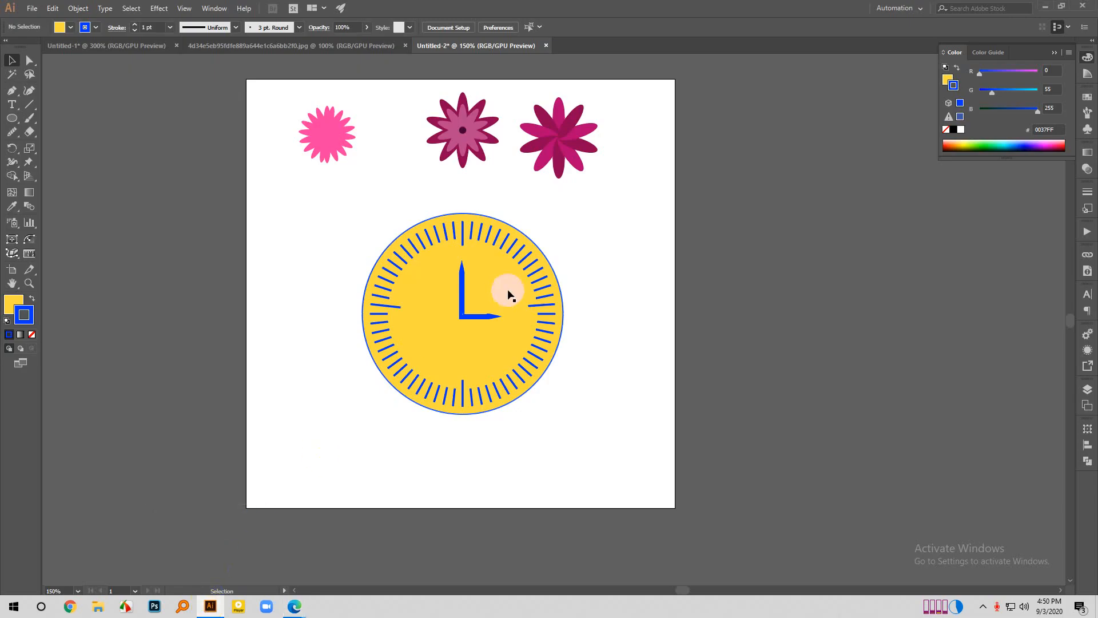
pyautogui.scroll(-1, 642, 396)
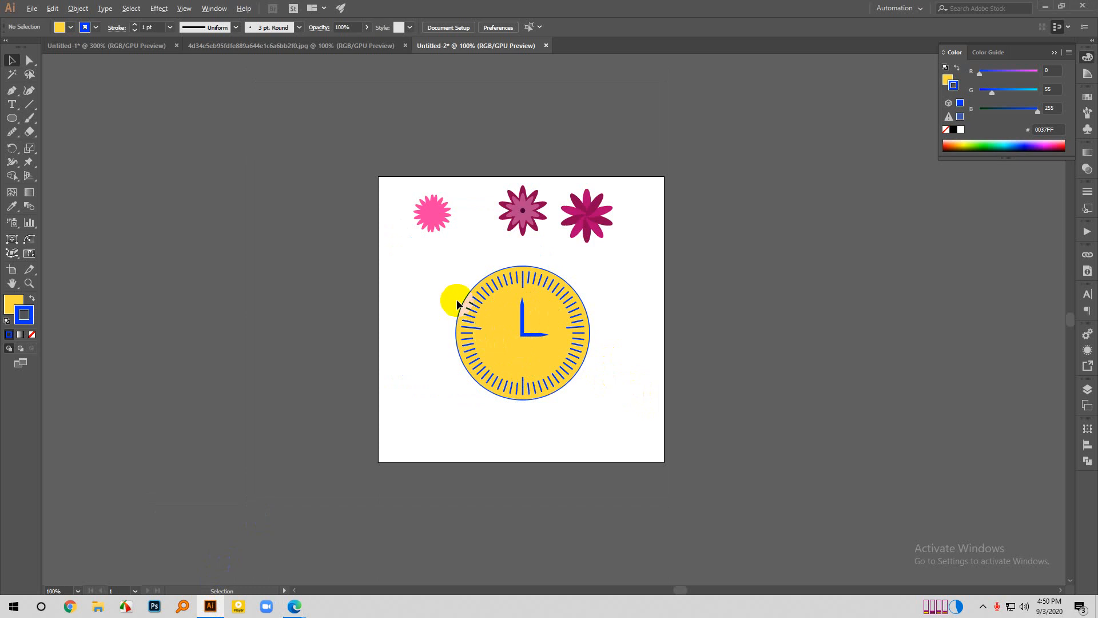
pyautogui.scroll(1, 456, 300)
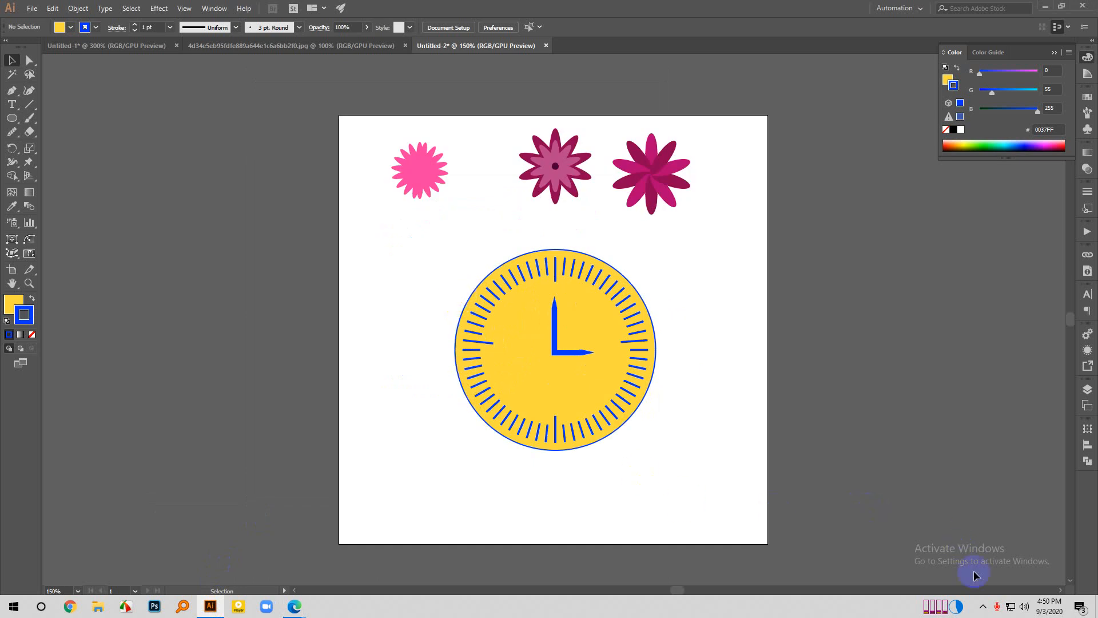
pyautogui.click(980, 598)
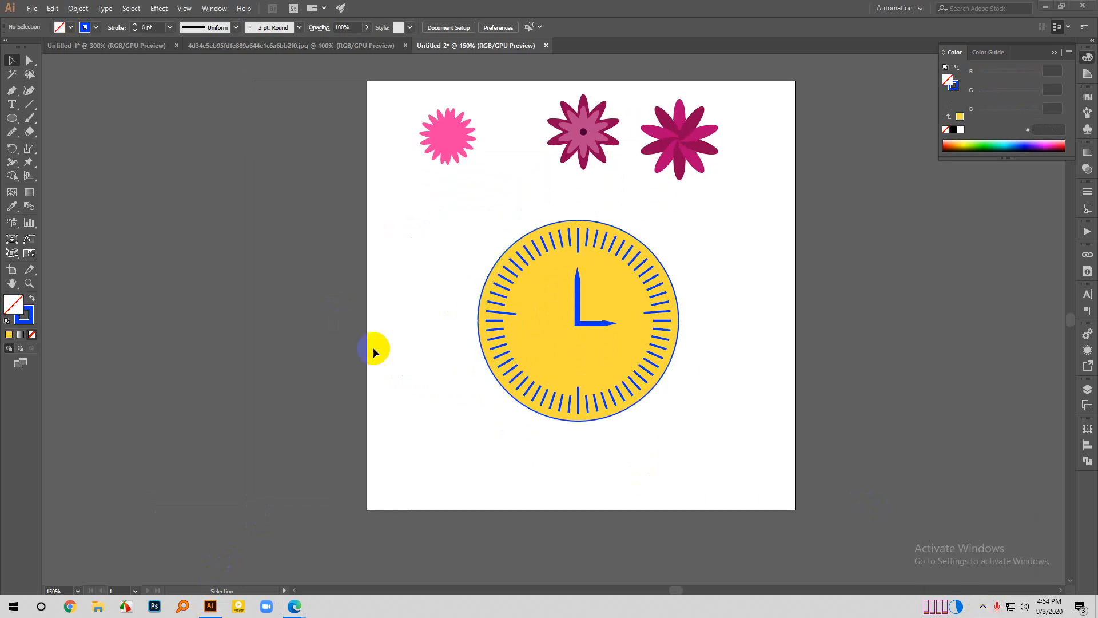
pyautogui.hscroll(3, 373, 348)
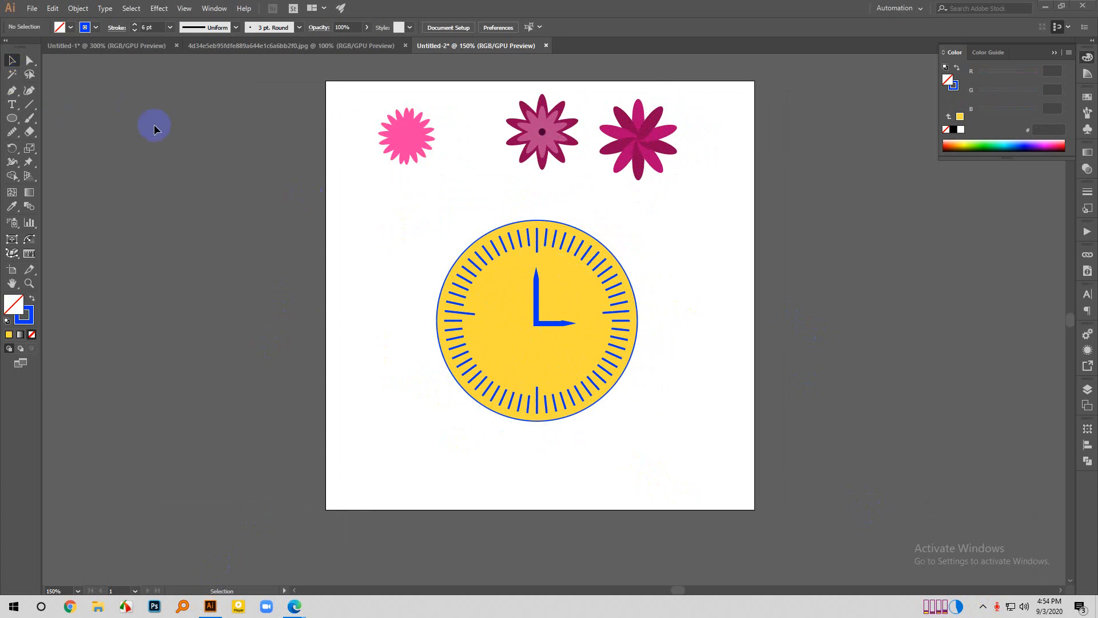
# - Duplicate the artboard with its artwork beside the original, and delete the copied flowers and clock from the new artboard
pyautogui.scroll(-1, 192, 394)
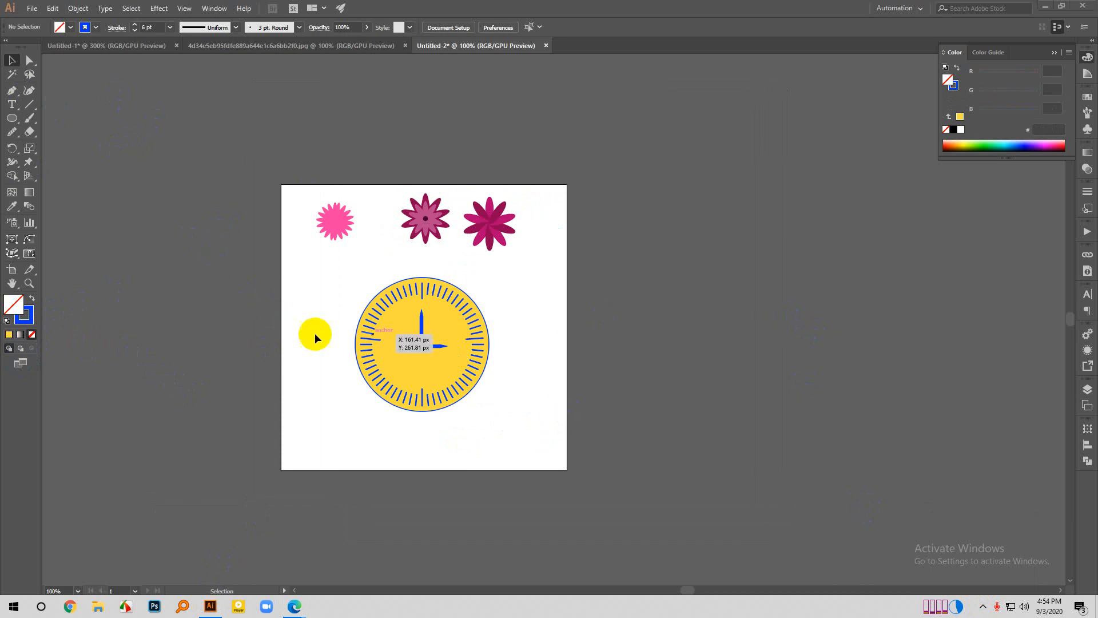
pyautogui.click(11, 269)
pyautogui.moveTo(478, 425); pyautogui.dragTo(796, 424)
pyautogui.hscroll(3, 256, 236)
pyautogui.hscroll(3, 255, 236)
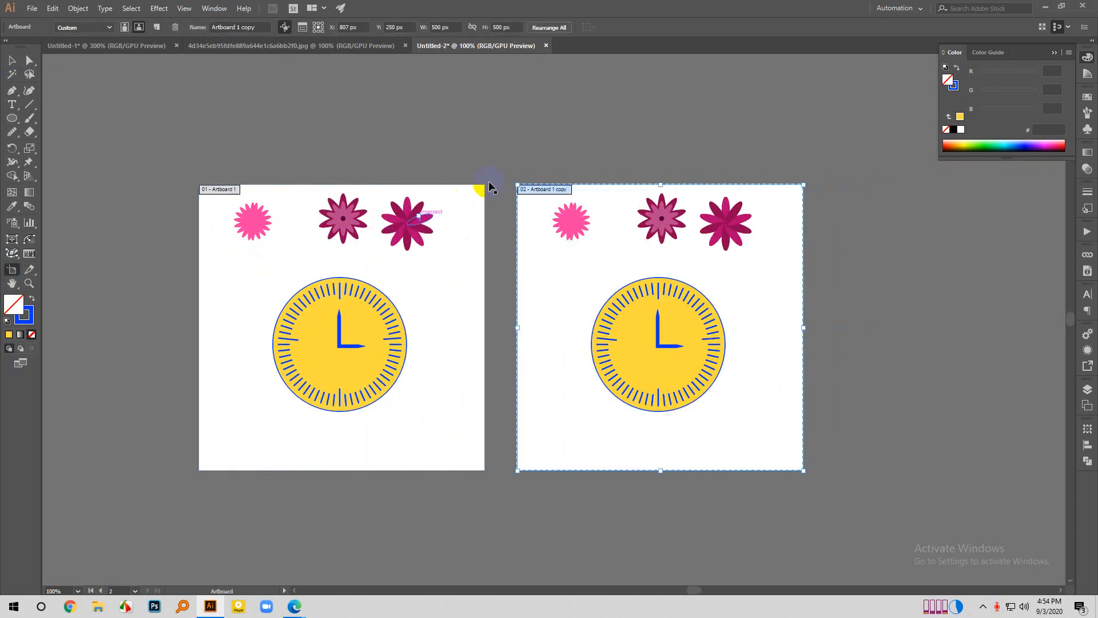
pyautogui.click(538, 147)
pyautogui.click(11, 60)
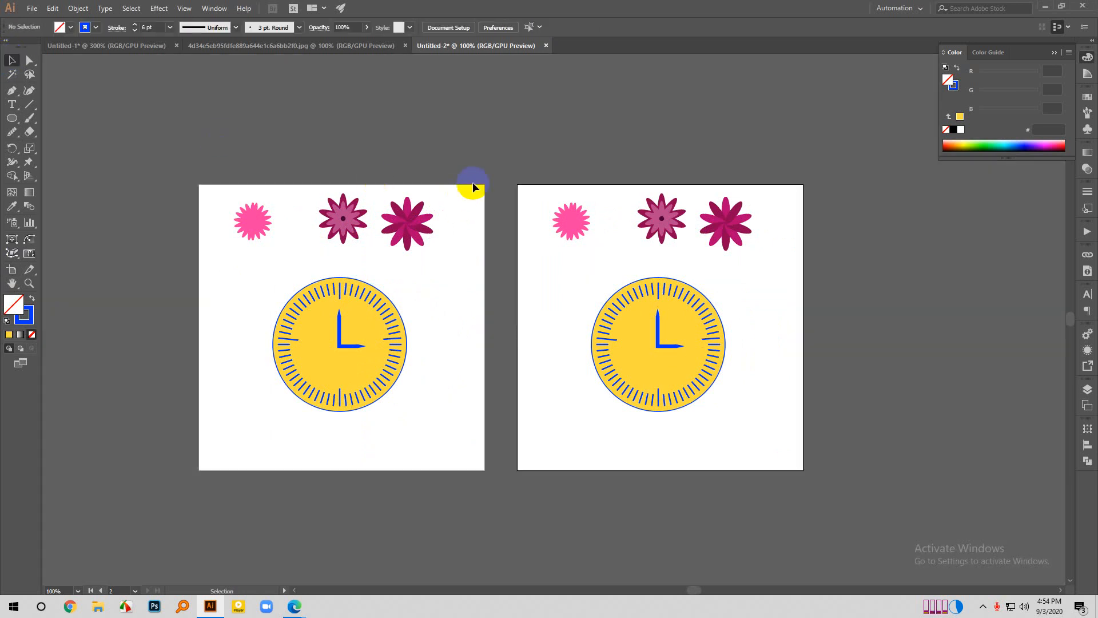
pyautogui.moveTo(468, 181); pyautogui.dragTo(968, 497)
pyautogui.press('Delete')
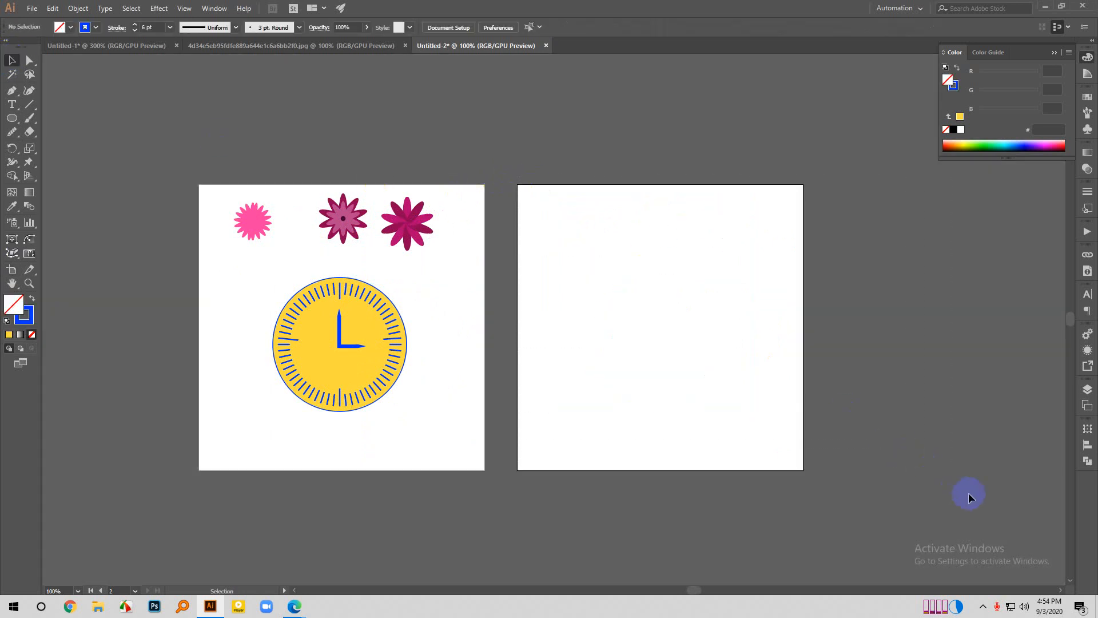
pyautogui.scroll(1, 810, 311)
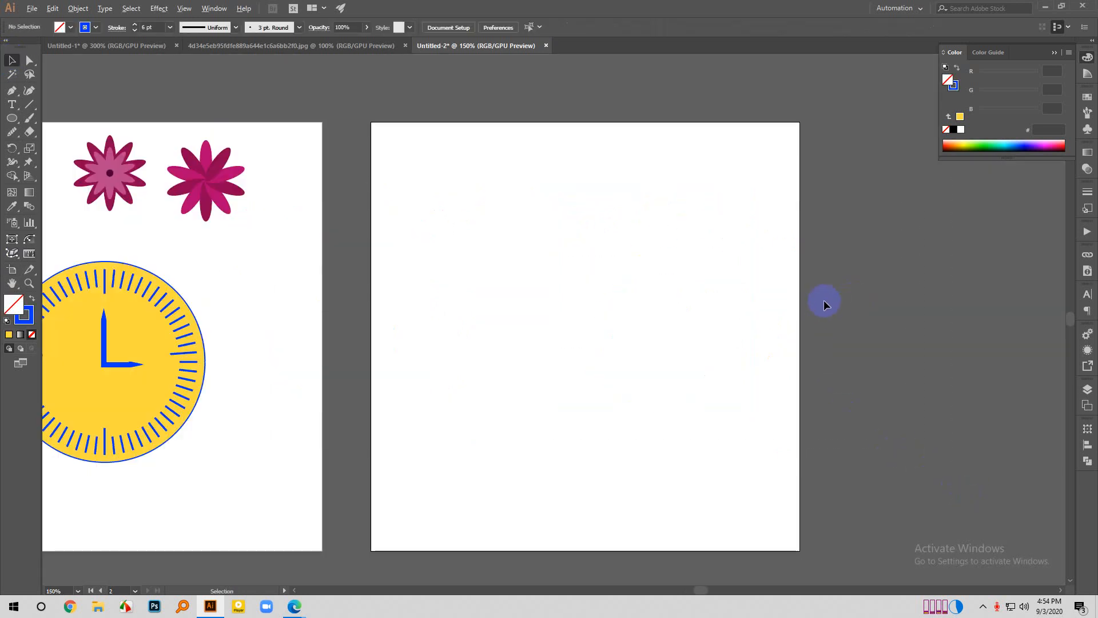
pyautogui.hscroll(-1, 434, 228)
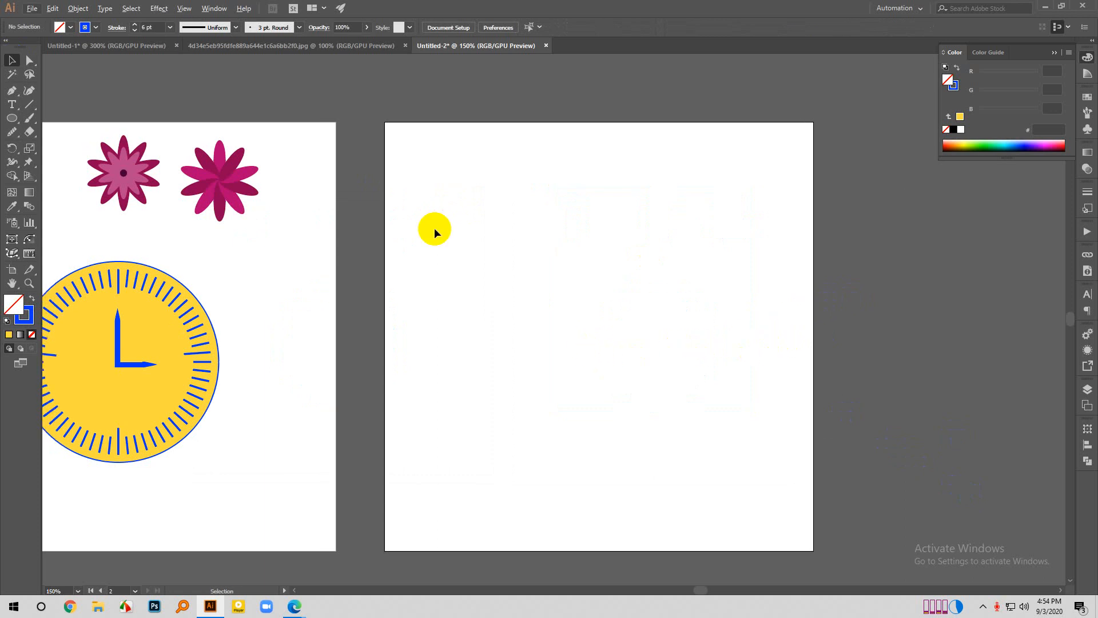
pyautogui.rightClick(30, 152)
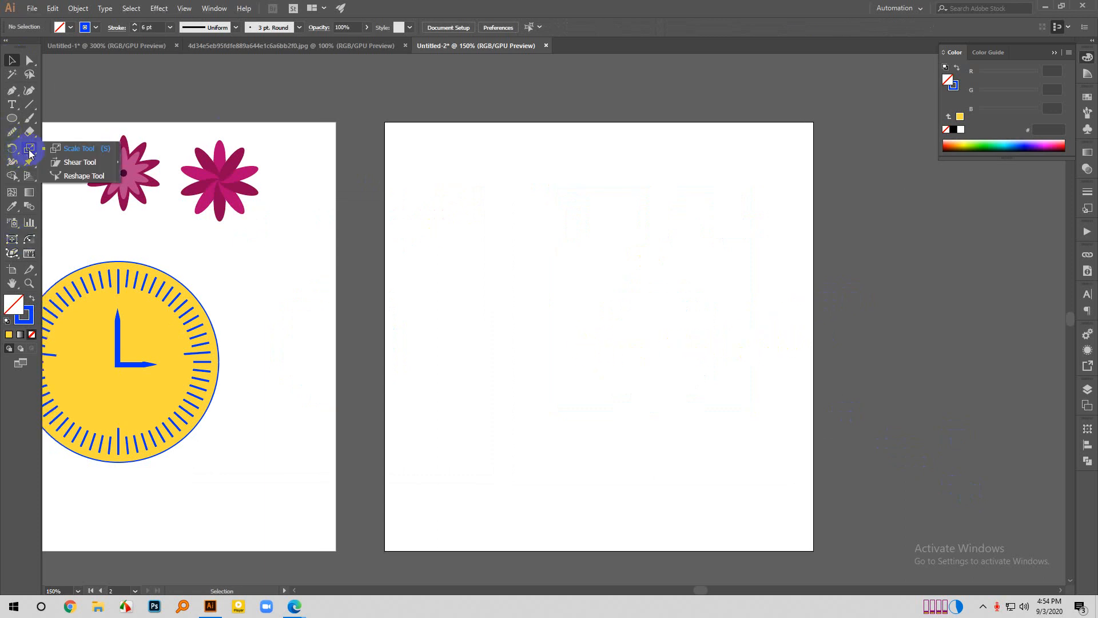
pyautogui.rightClick(12, 151)
pyautogui.click(60, 149)
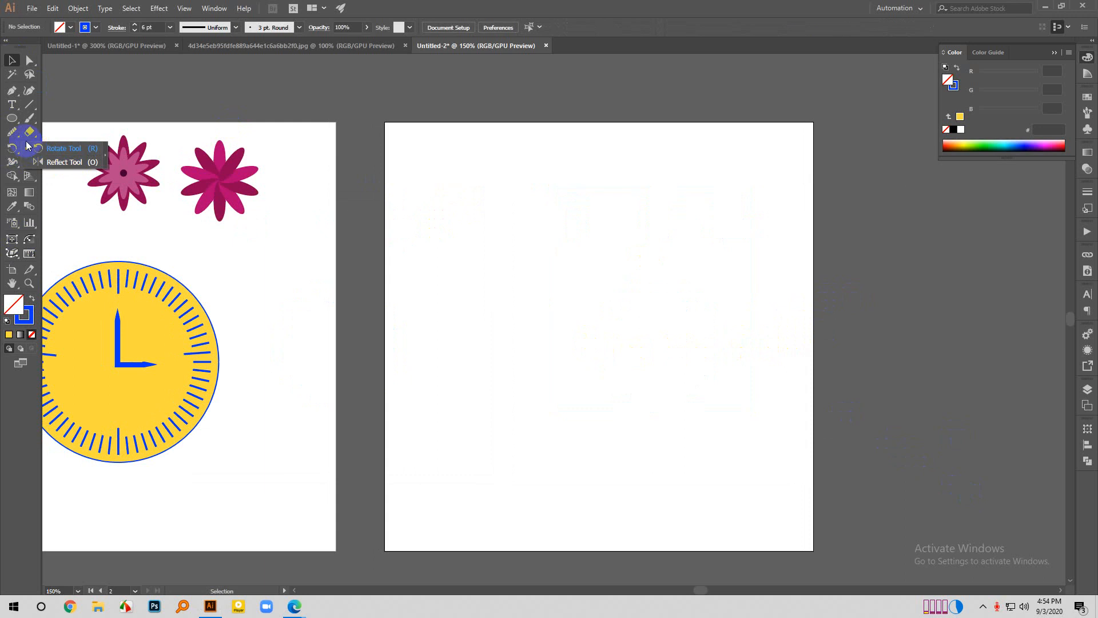
pyautogui.rightClick(32, 149)
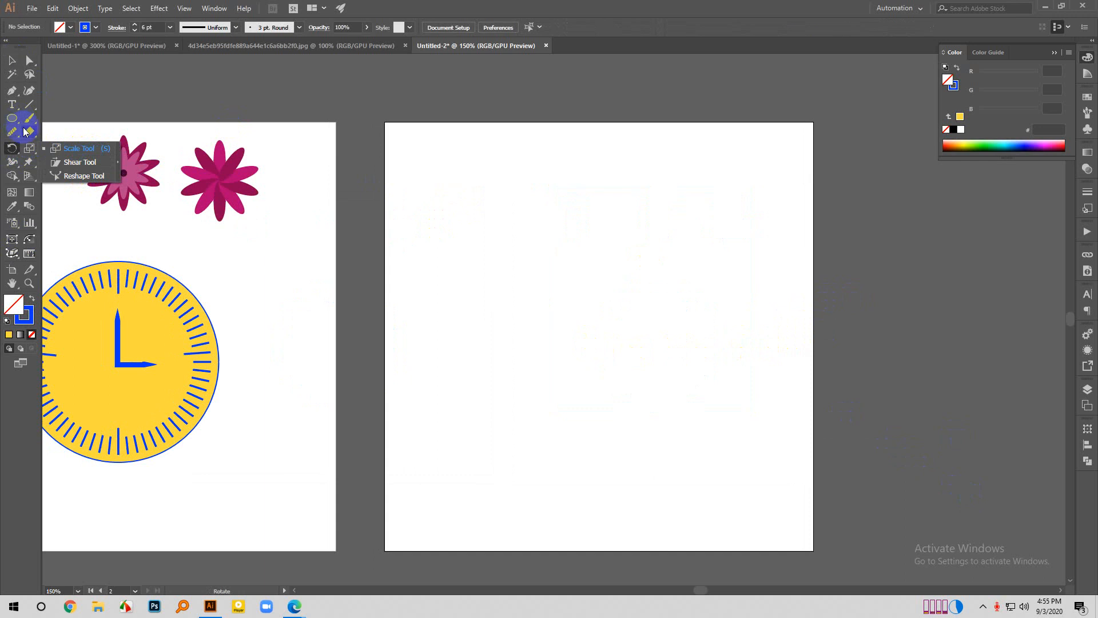
pyautogui.rightClick(11, 106)
# - Draw a rectangle about 283 × 105 px in the upper part of the empty second artboard
pyautogui.rightClick(12, 118)
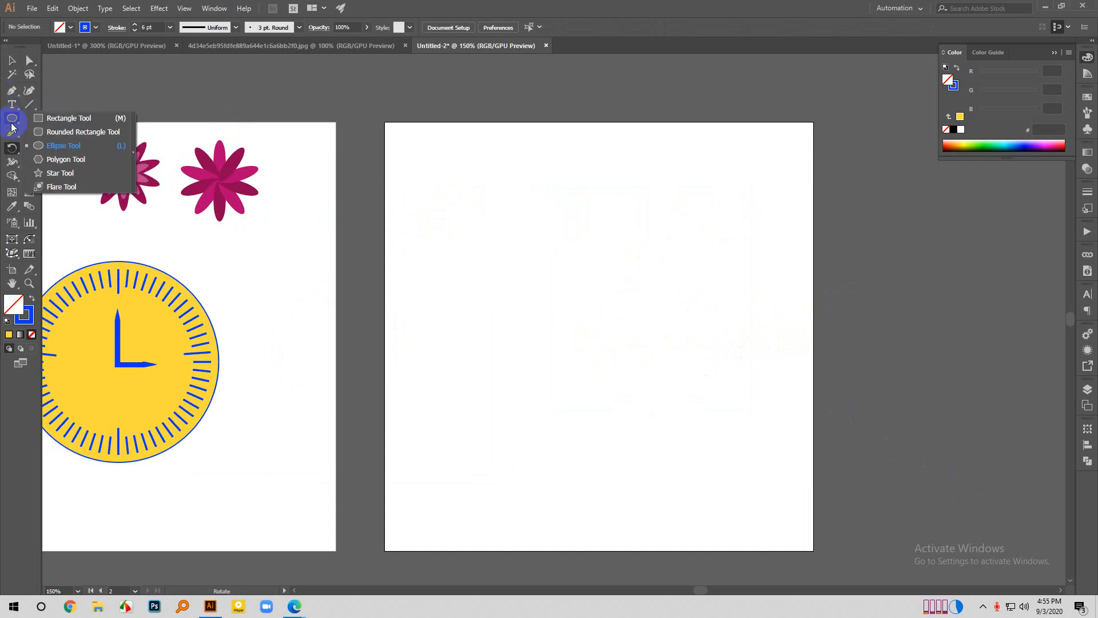
pyautogui.click(53, 122)
pyautogui.moveTo(526, 246); pyautogui.dragTo(769, 337)
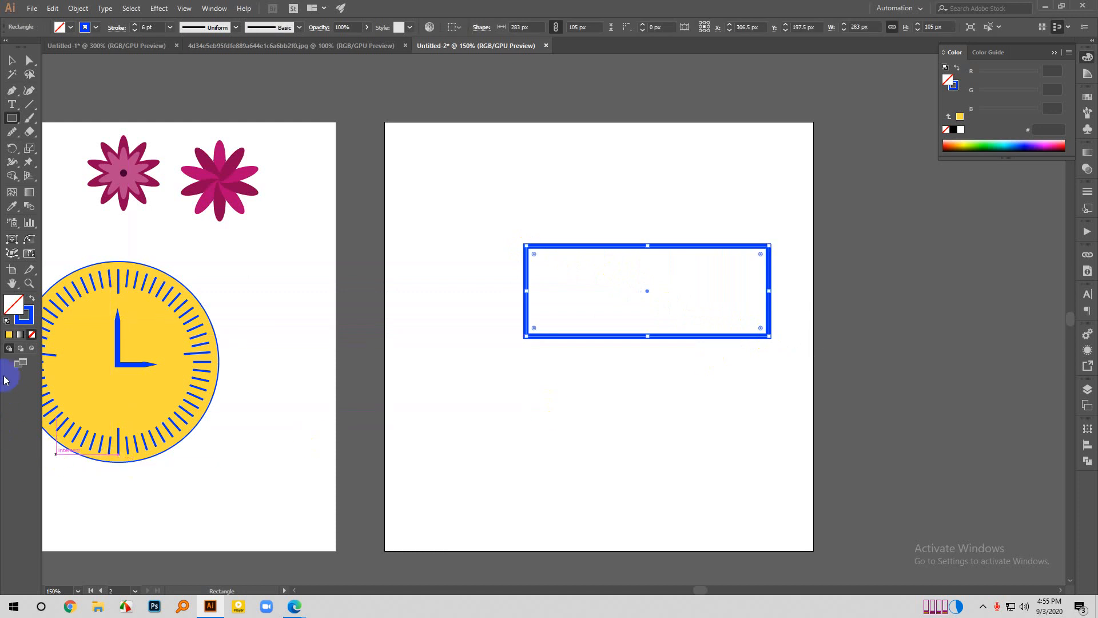
# - Give the rectangle a light blue fill (6E94FF) with no stroke, and move it about 40 px left and 2 px up
pyautogui.click(31, 298)
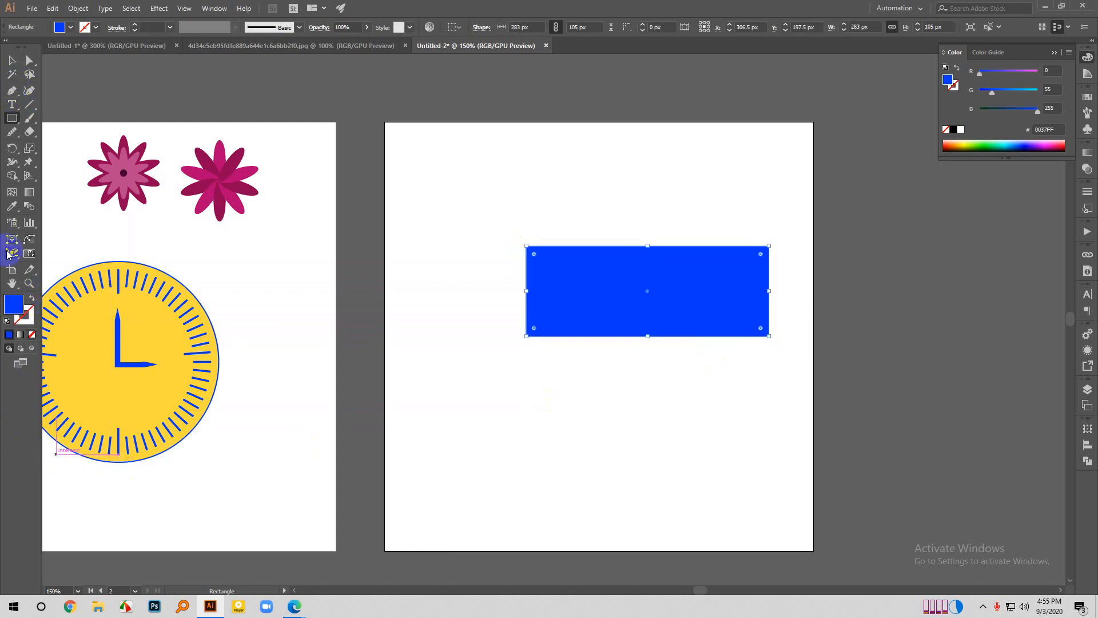
pyautogui.doubleClick(13, 303)
pyautogui.moveTo(676, 203); pyautogui.dragTo(630, 165)
pyautogui.click(819, 186)
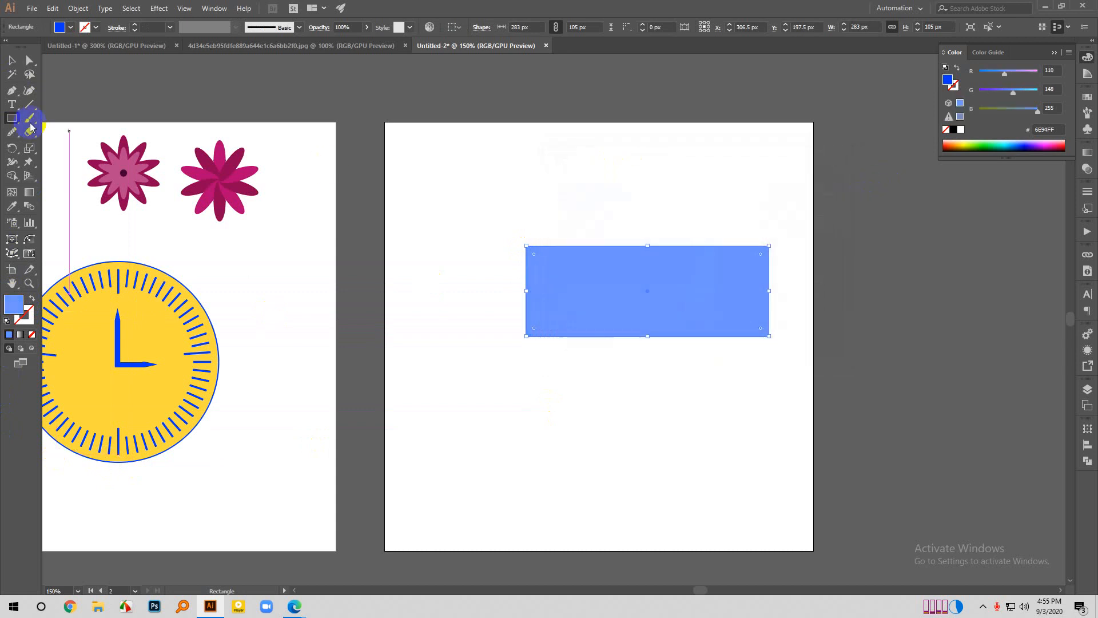
pyautogui.click(12, 60)
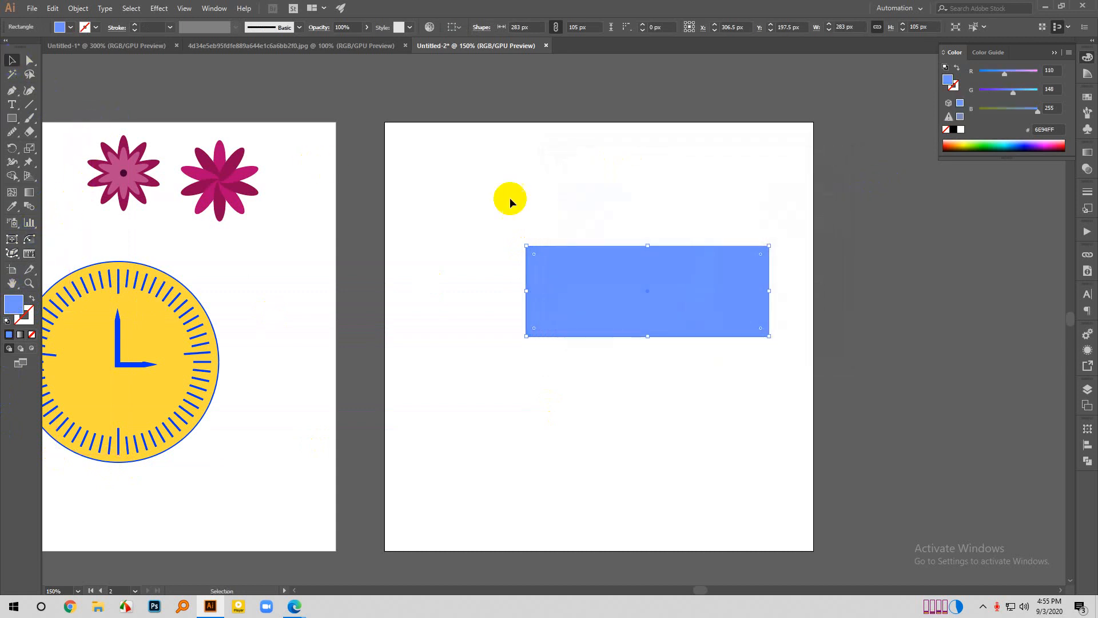
pyautogui.moveTo(689, 311); pyautogui.dragTo(657, 310)
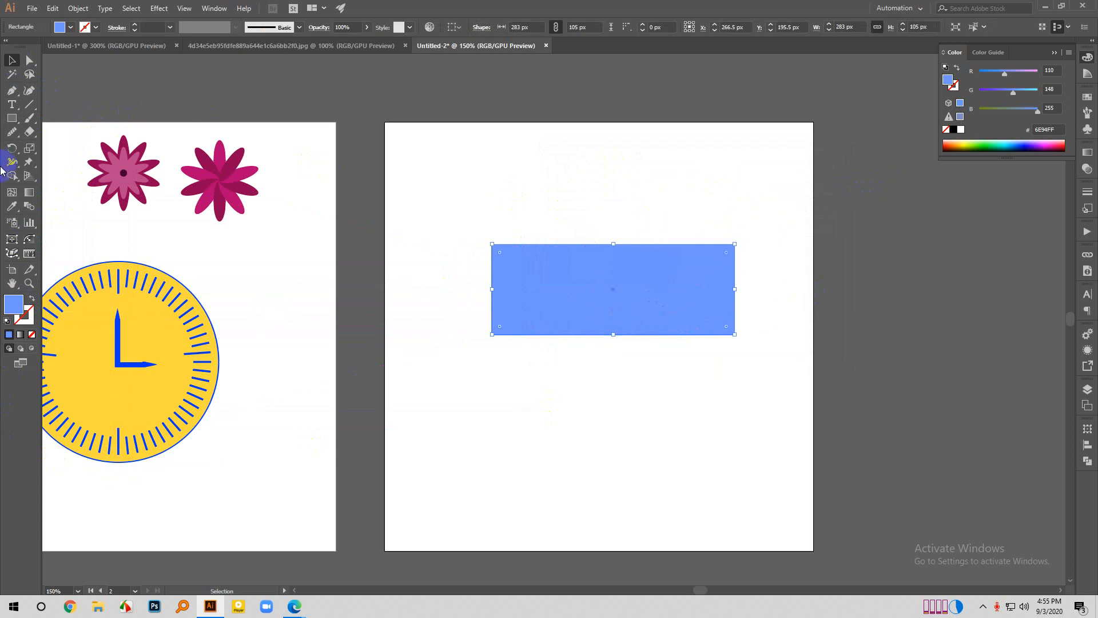
# - Try the Scale tool on the rectangle about its centre, narrowing it and shrinking it, and undo each scaling
pyautogui.click(31, 150)
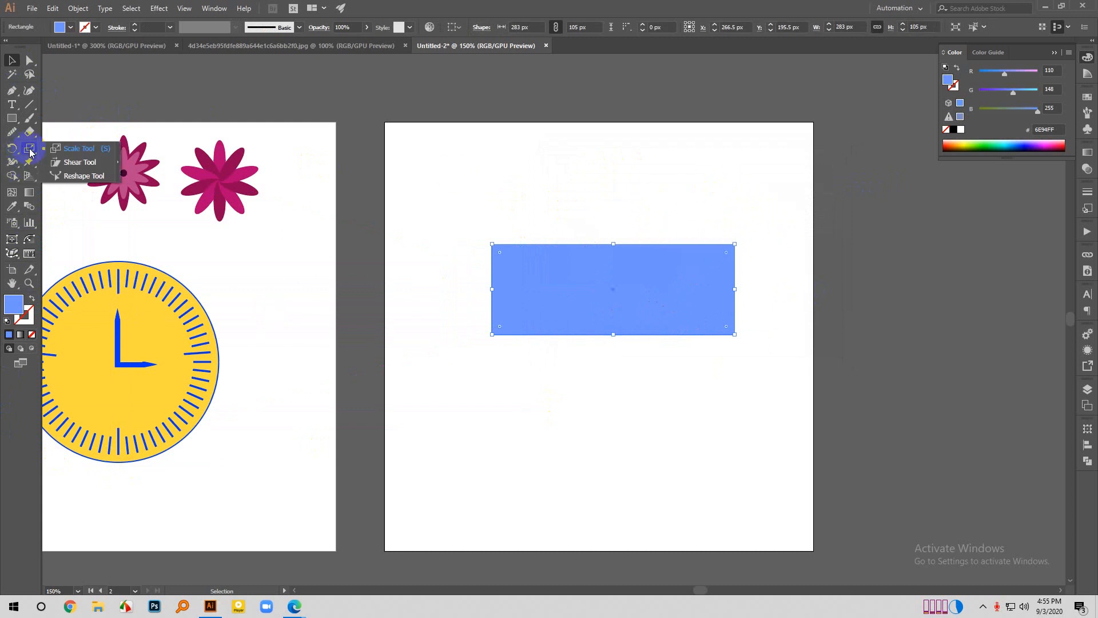
pyautogui.click(63, 148)
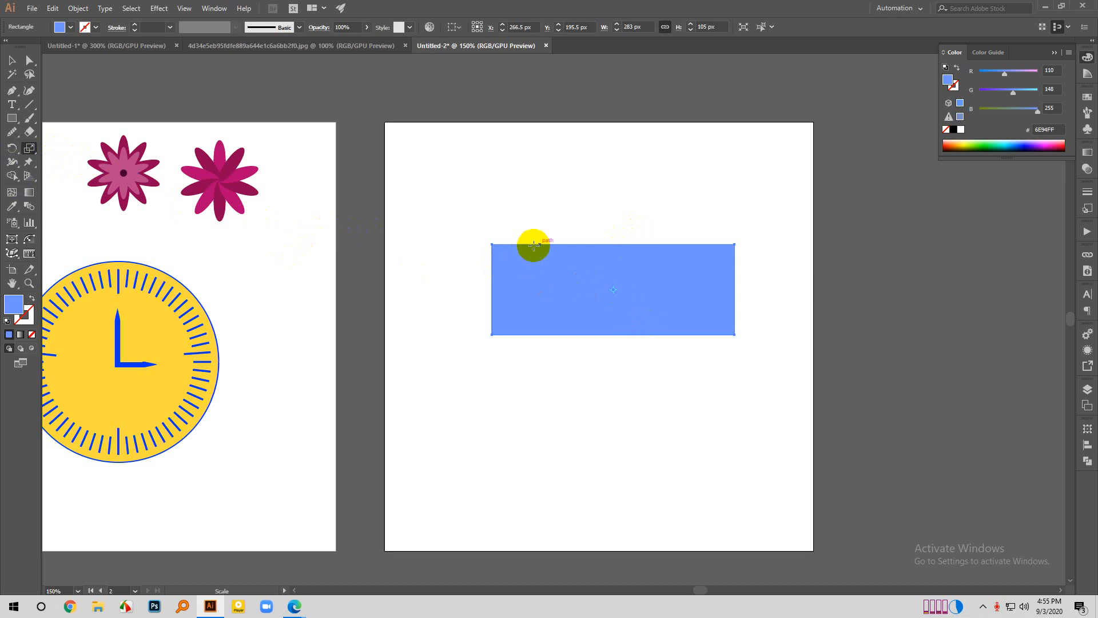
pyautogui.moveTo(729, 249); pyautogui.dragTo(661, 247)
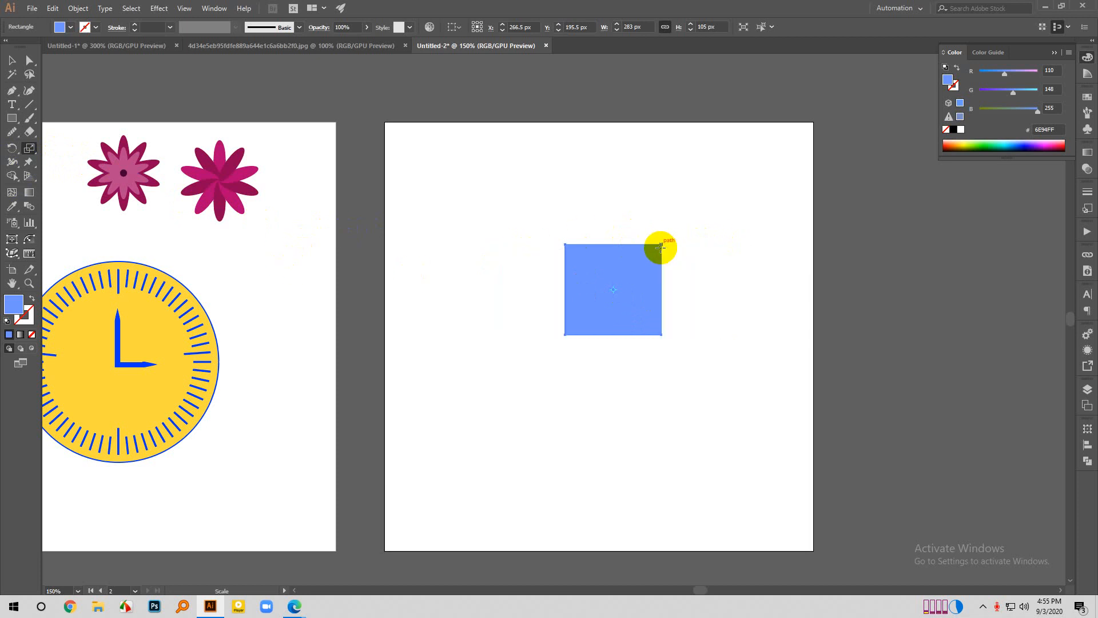
pyautogui.hotkey('ctrl', 'z')
pyautogui.moveTo(733, 334); pyautogui.dragTo(672, 299)
pyautogui.hotkey('ctrl', 'z')
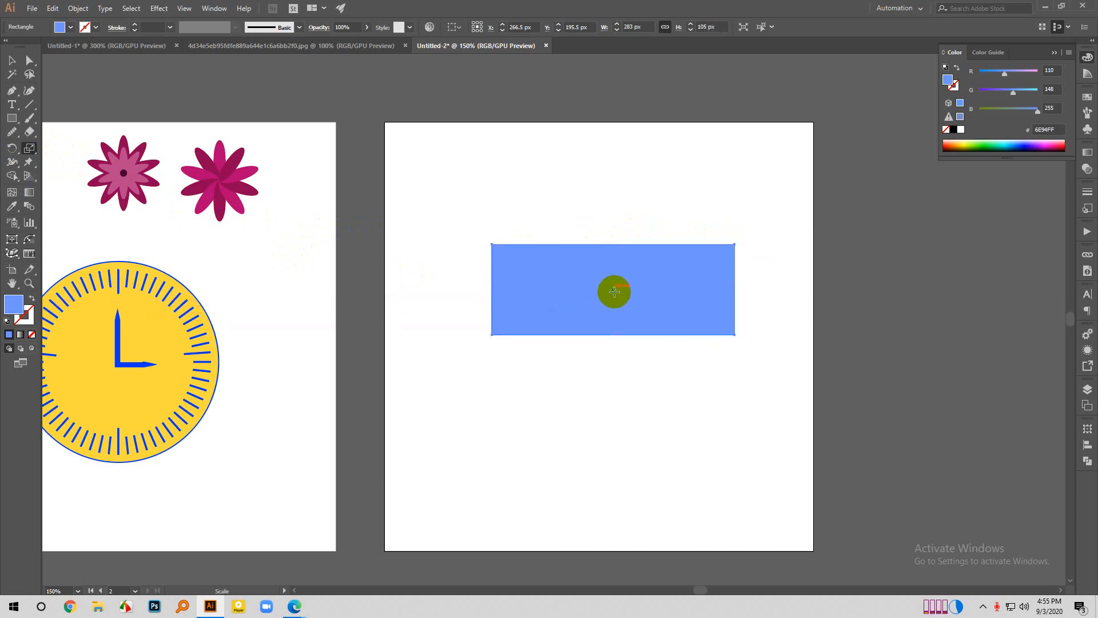
# - Try scaling the rectangle down from its upper-left corner as the reference point, and undo the scaling
pyautogui.click(492, 244)
pyautogui.moveTo(735, 334); pyautogui.dragTo(706, 328)
pyautogui.hotkey('ctrl', 'z')
# - Change the rectangle's fill to the stronger blue 1F64FF, then deselect it
pyautogui.click(15, 305)
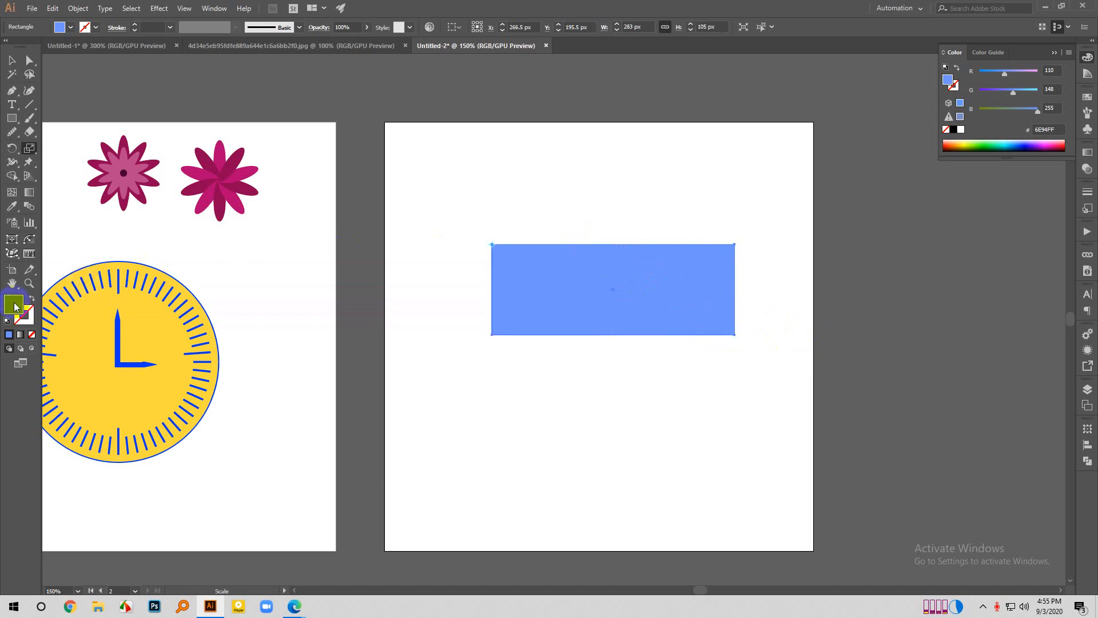
pyautogui.click(14, 306)
pyautogui.moveTo(613, 238); pyautogui.dragTo(674, 173)
pyautogui.click(823, 188)
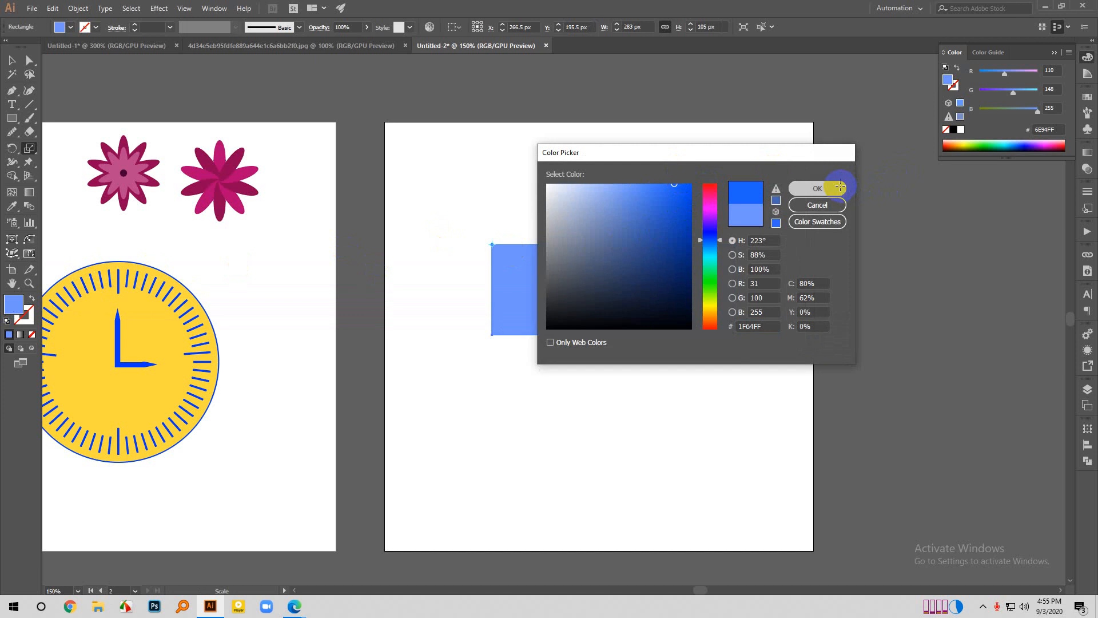
pyautogui.click(11, 61)
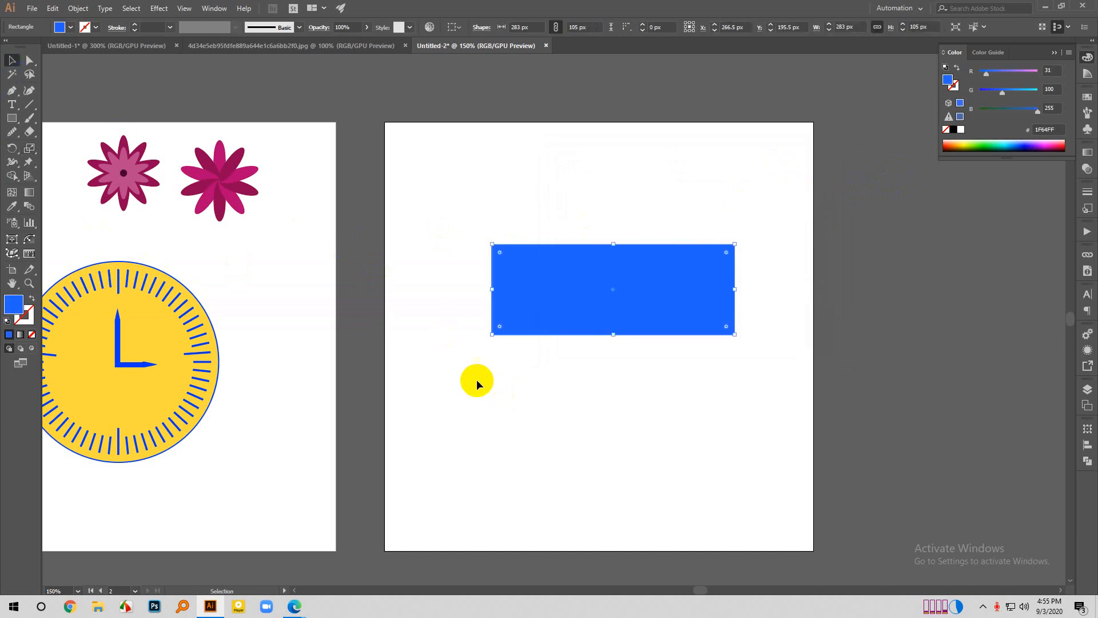
pyautogui.click(284, 232)
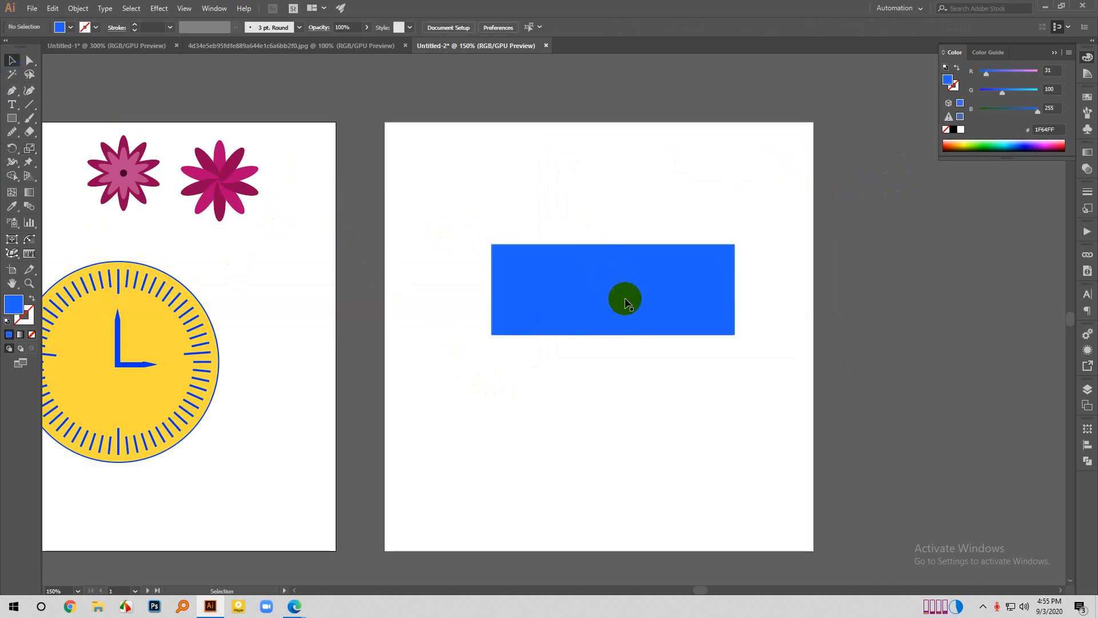
# - Try shearing the blue rectangle about its centre with the Shear tool, and undo the shear
pyautogui.click(625, 299)
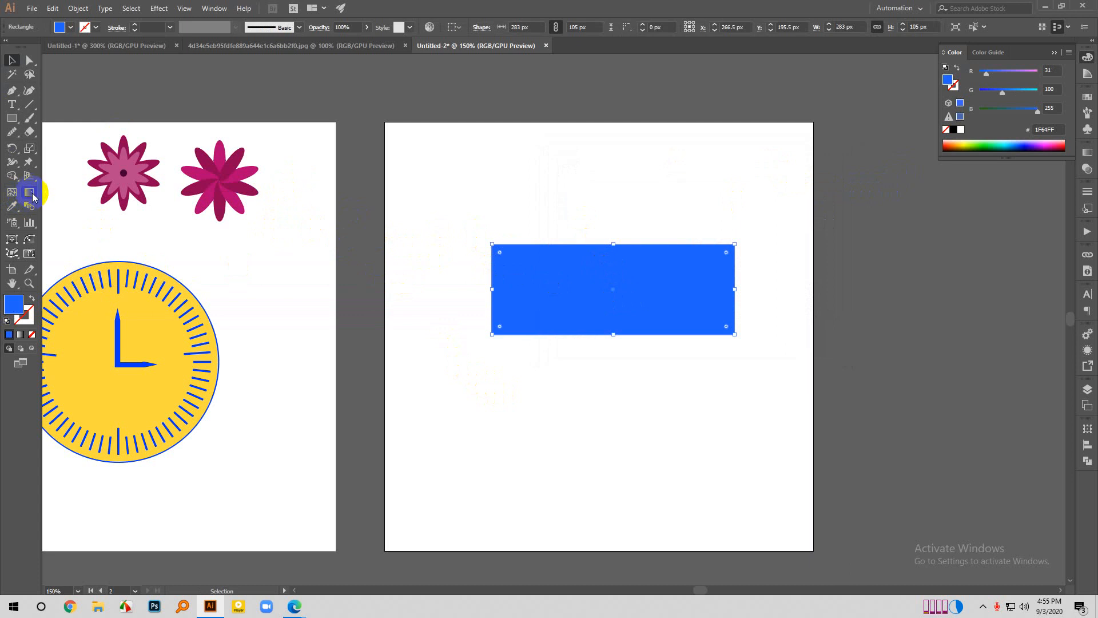
pyautogui.click(32, 153)
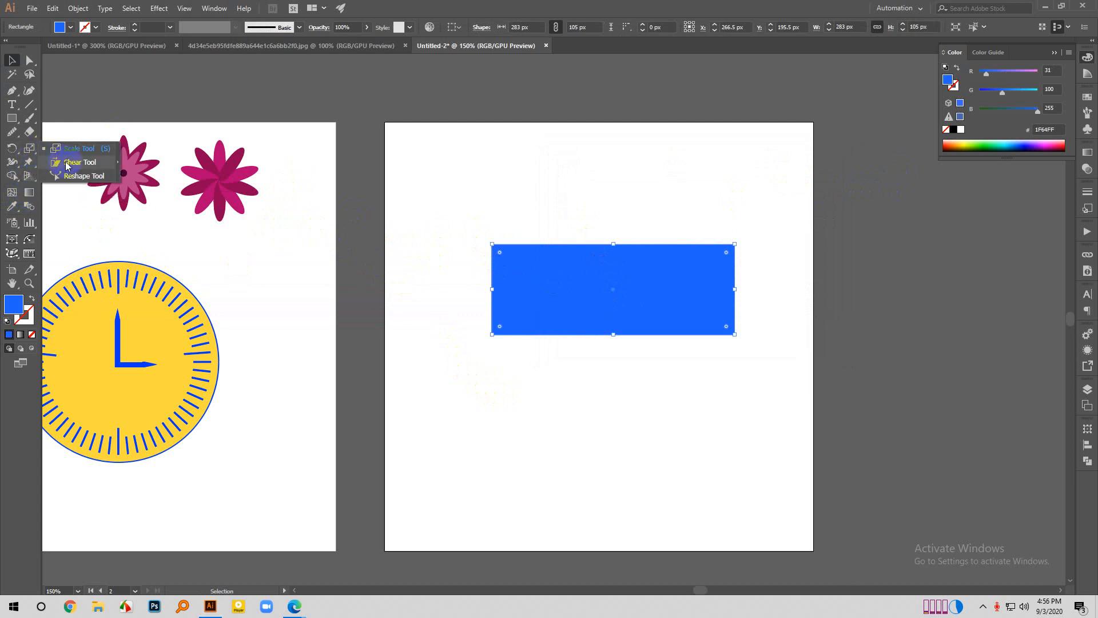
pyautogui.click(74, 162)
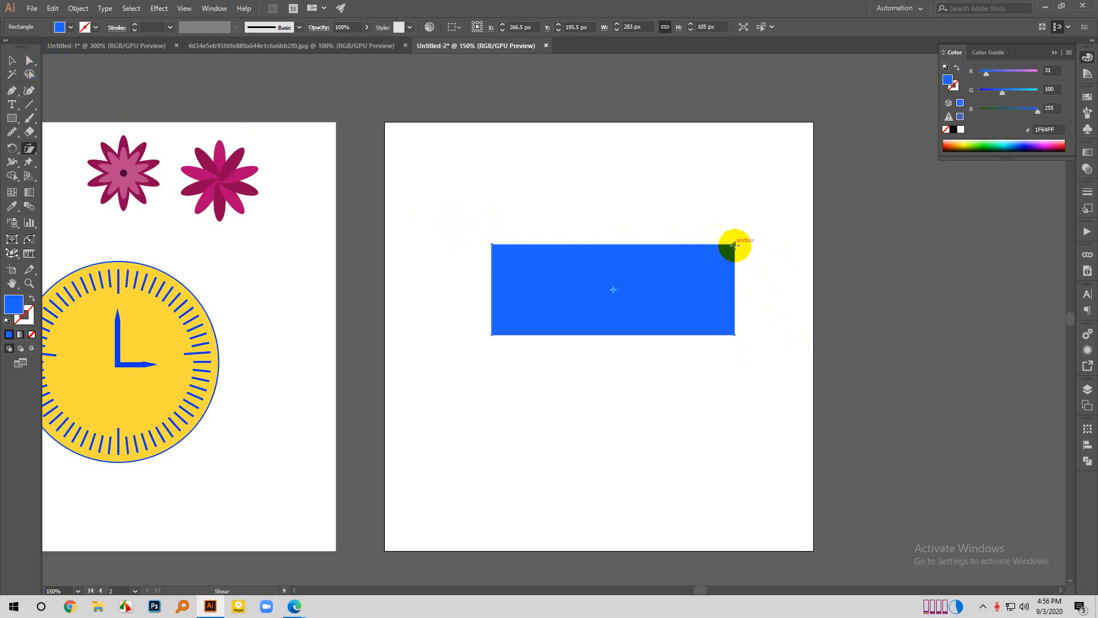
pyautogui.moveTo(734, 244)
pyautogui.mouseDown()
pyautogui.moveTo(705, 248)
pyautogui.moveTo(719, 250)
pyautogui.mouseUp()
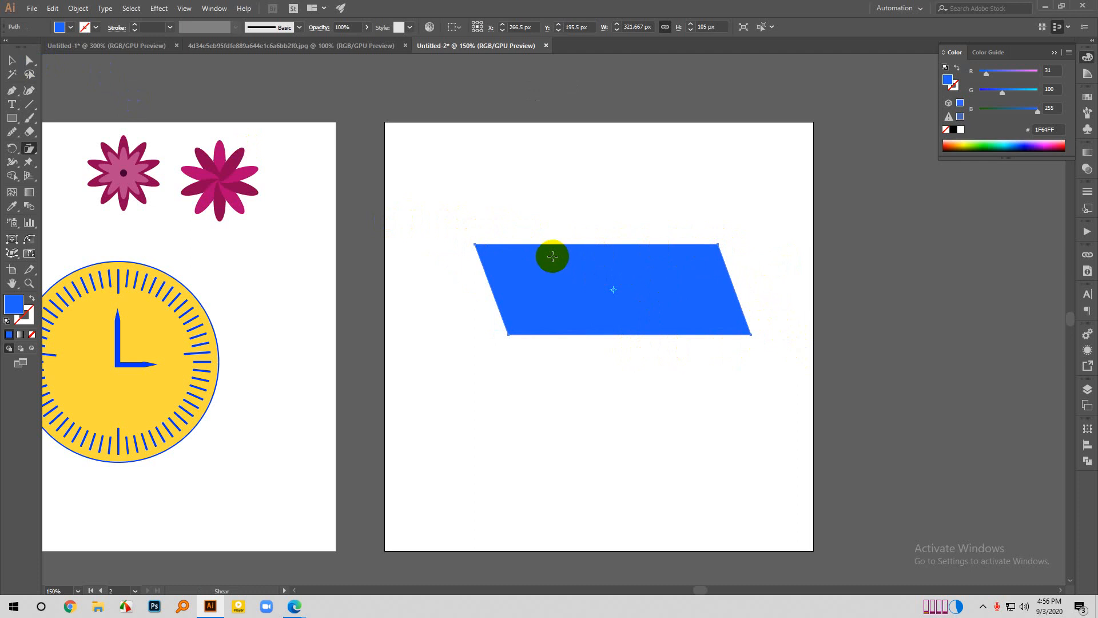
pyautogui.hotkey('ctrl', 'z')
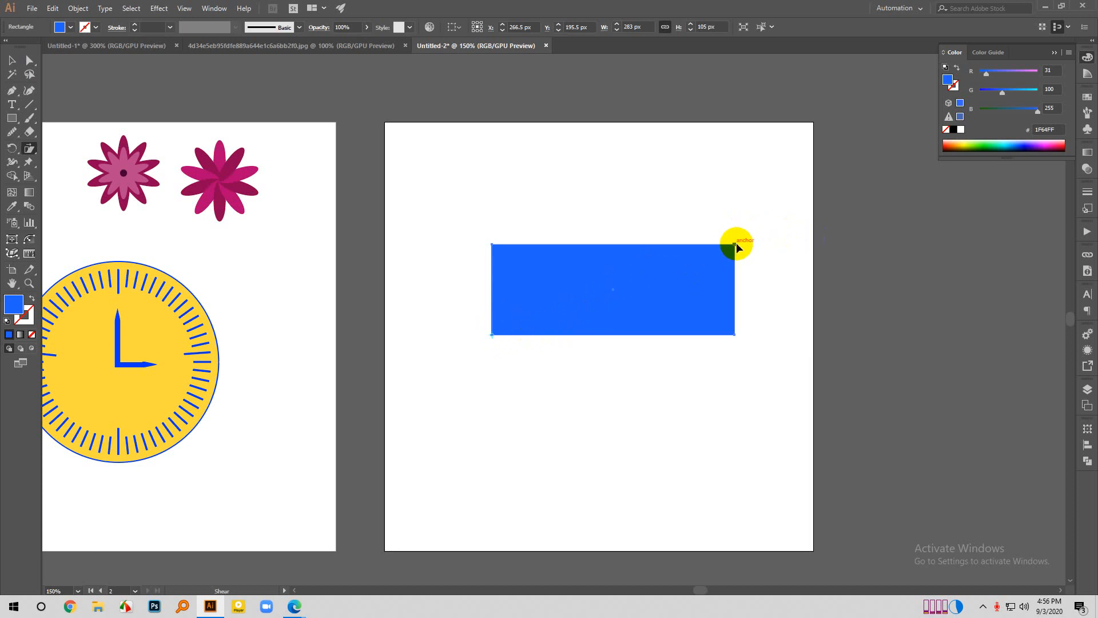
# - Shear the rectangle from its lower-left corner into a slanted parallelogram about 379 × 100 px, then deselect it
pyautogui.moveTo(736, 242); pyautogui.dragTo(686, 253)
pyautogui.click(12, 62)
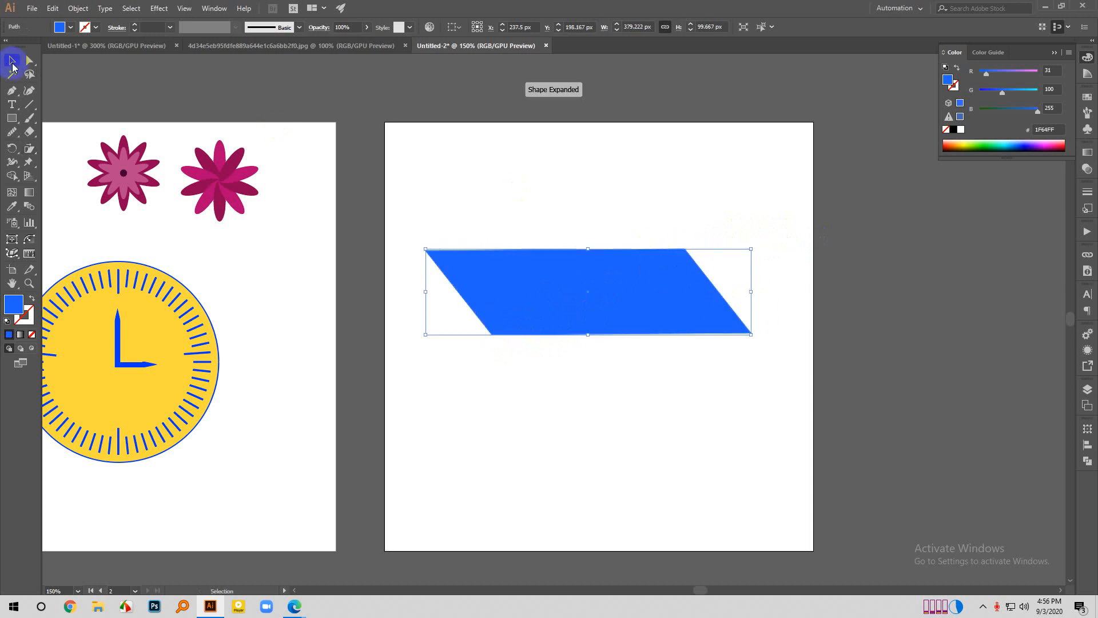
pyautogui.click(588, 184)
# - Move the blue parallelogram about 19 px right and 15 px up on the second artboard
pyautogui.scroll(-1, 754, 413)
pyautogui.scroll(2, 736, 392)
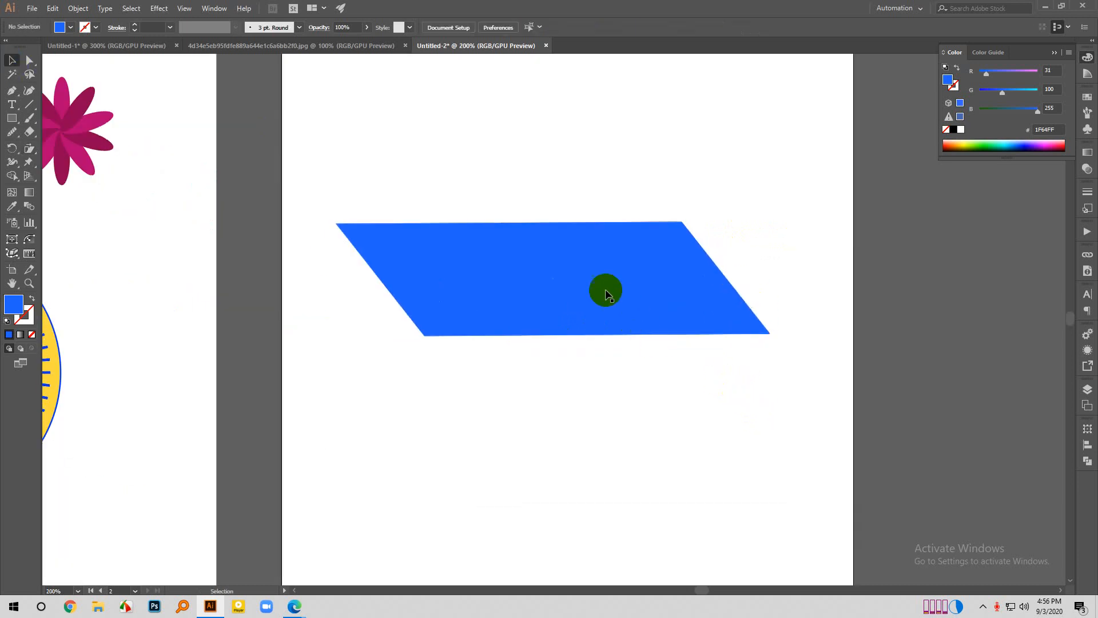
pyautogui.moveTo(608, 294); pyautogui.dragTo(619, 265)
pyautogui.scroll(-1, 614, 275)
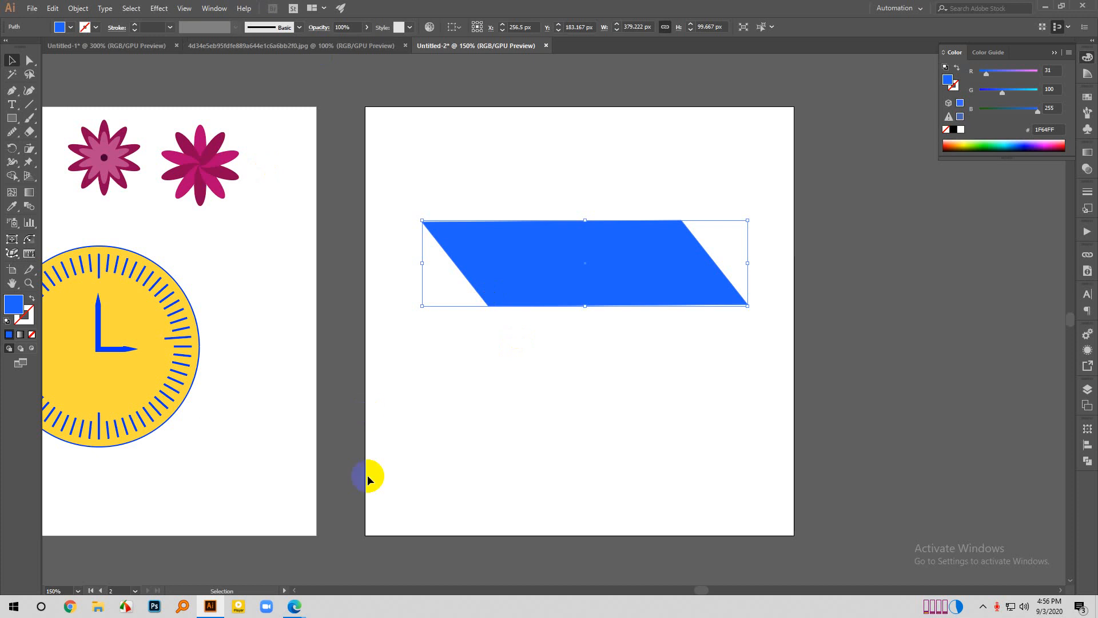
# - Switch to the browser and search Google Images for "offer banner" in a new tab
pyautogui.moveTo(302, 611)
pyautogui.click(232, 549)
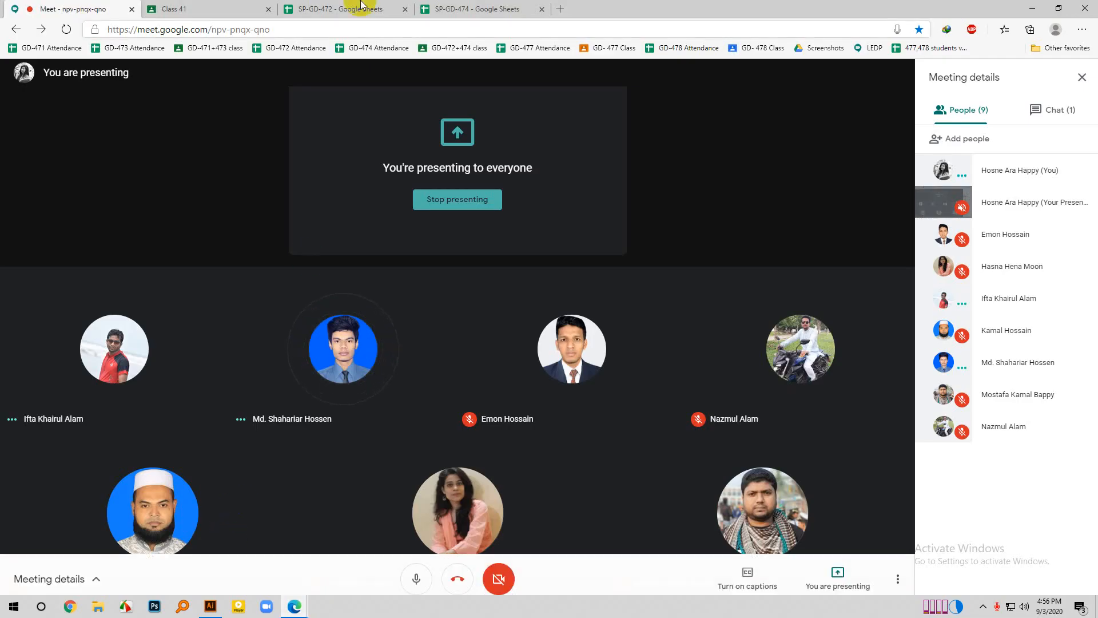
pyautogui.click(560, 9)
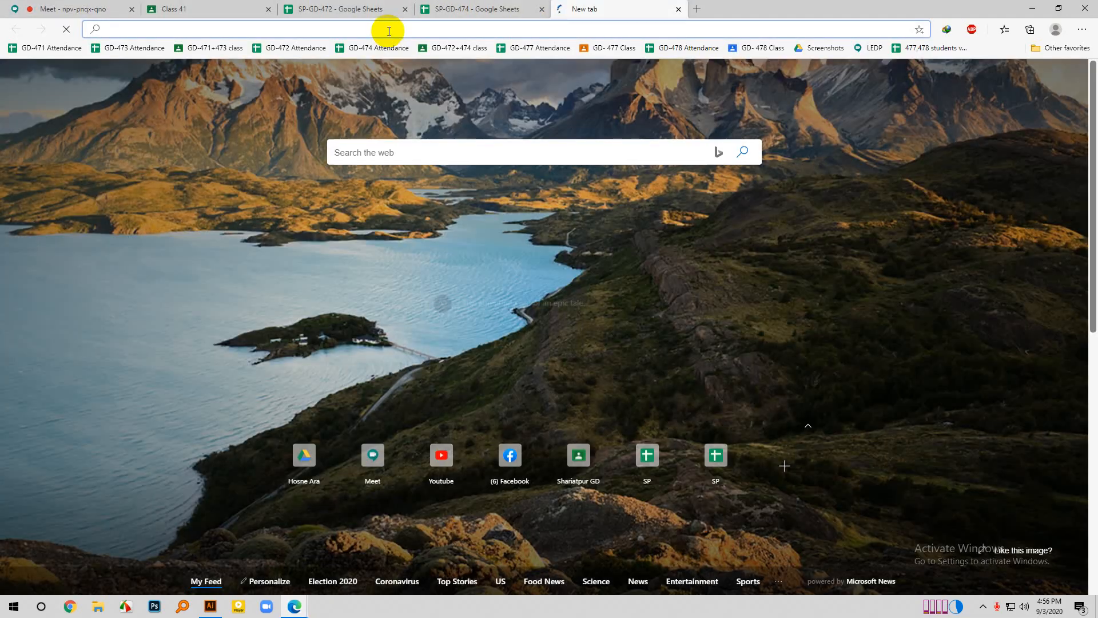
pyautogui.write('offer ba')
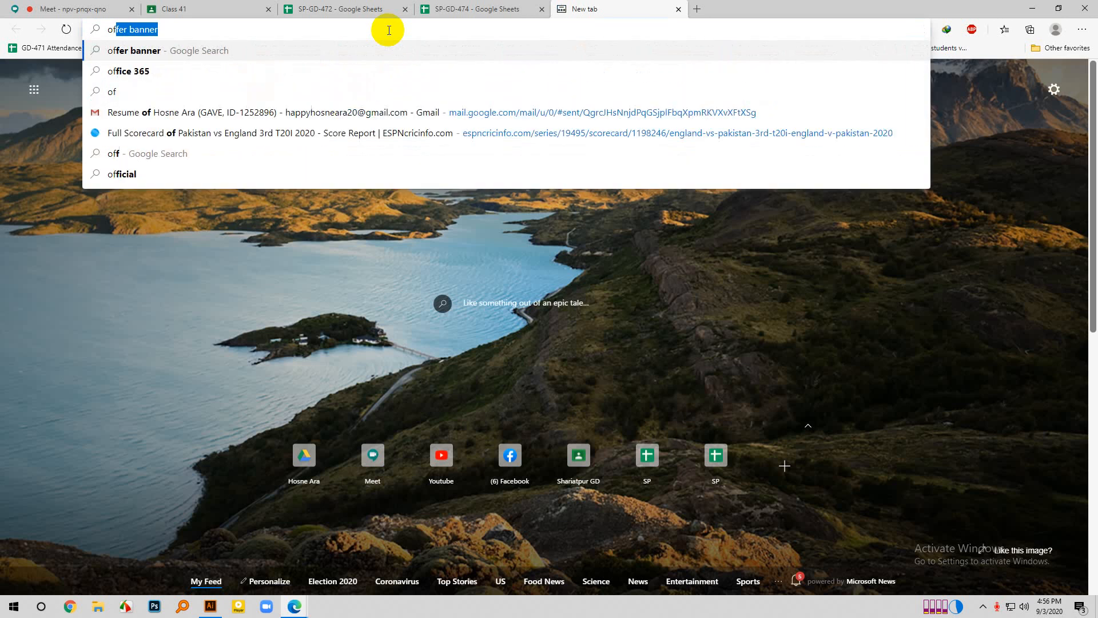
pyautogui.write('nner')
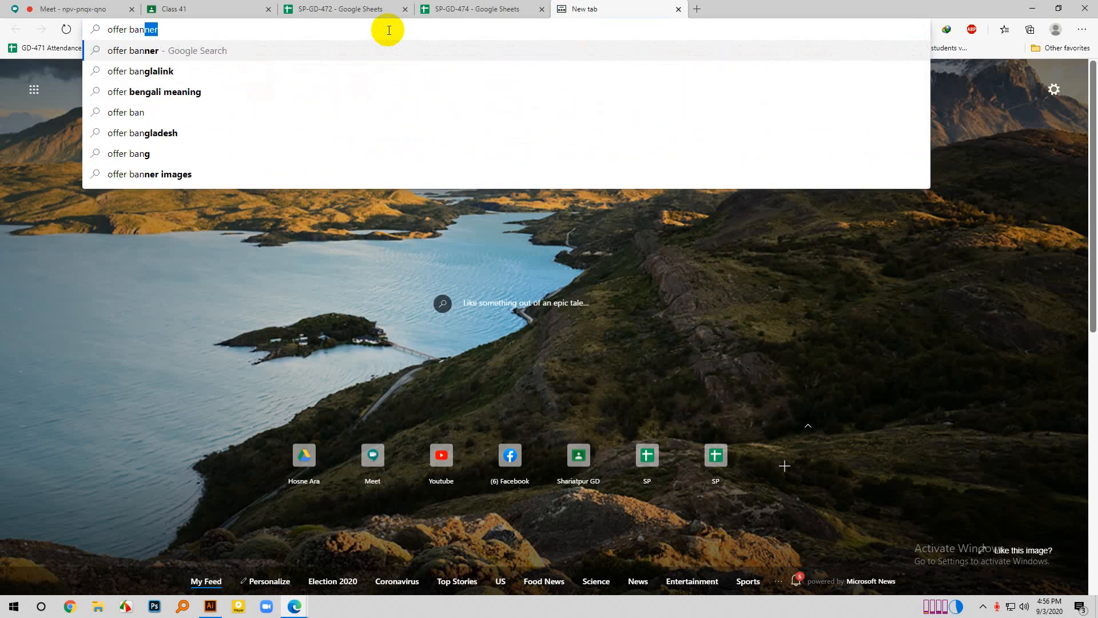
pyautogui.press('Return')
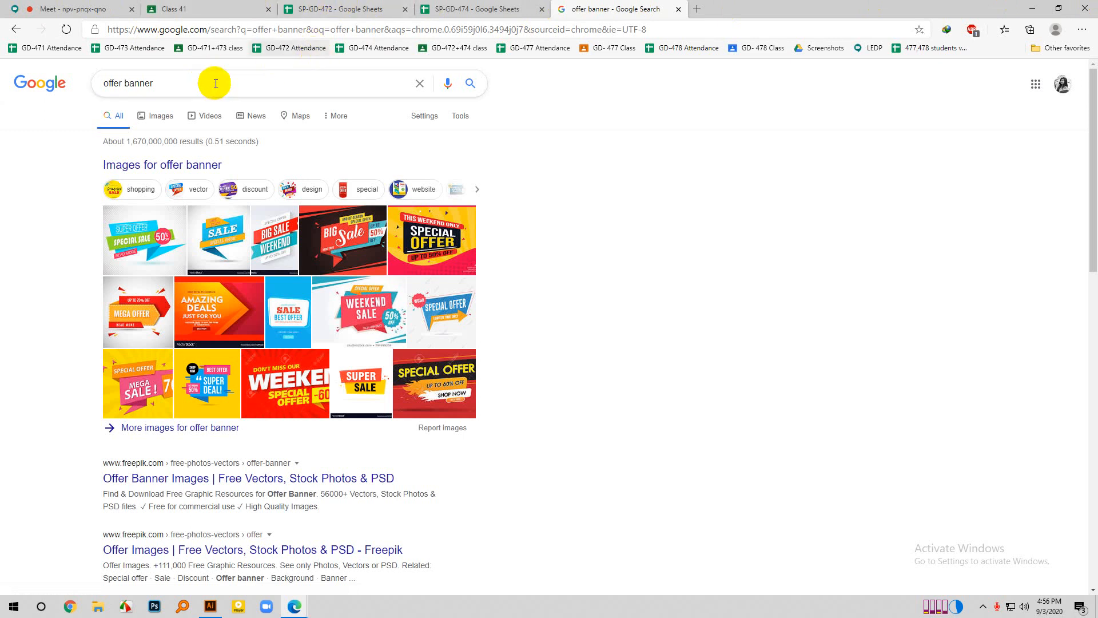
pyautogui.click(162, 116)
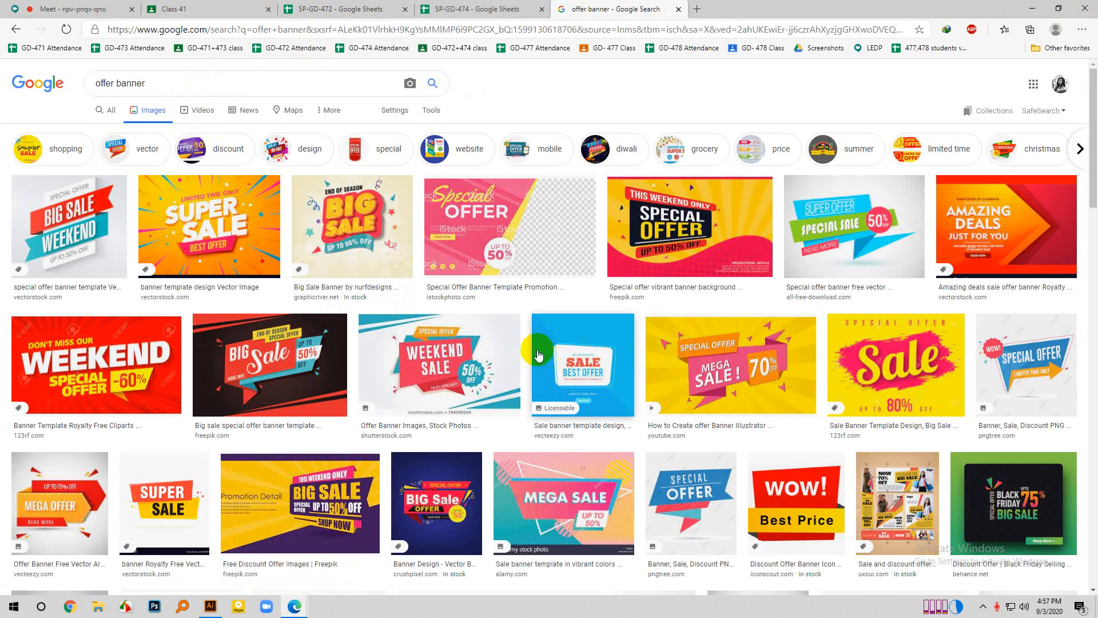
# - Preview the "Special offer vibrant banner background" image and the related Final Sale banner as design references
pyautogui.click(690, 282)
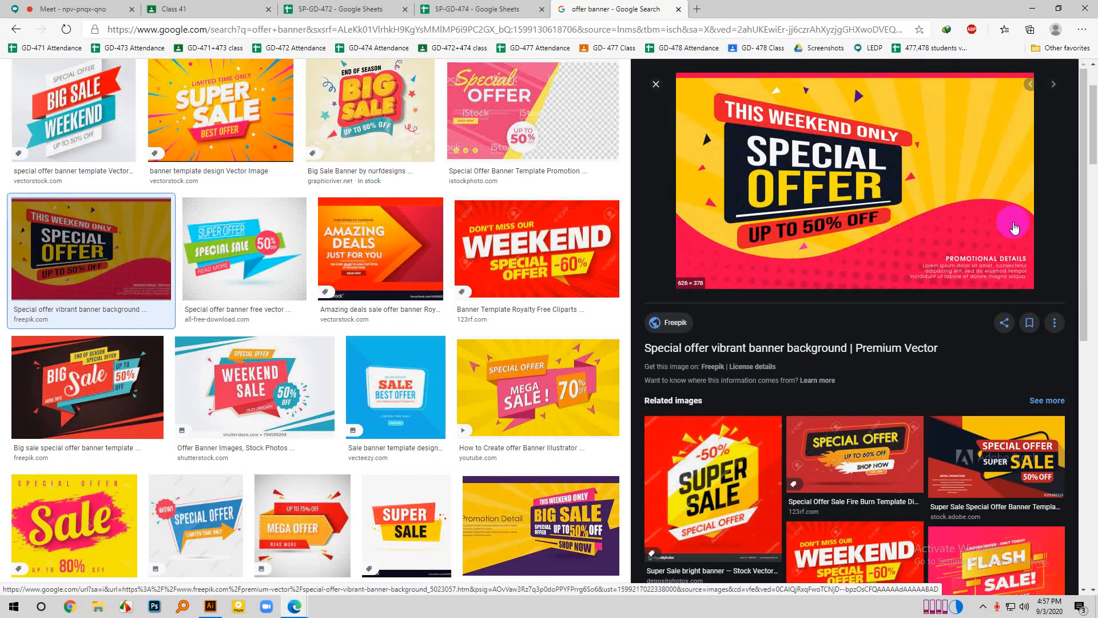
pyautogui.scroll(-2, 746, 262)
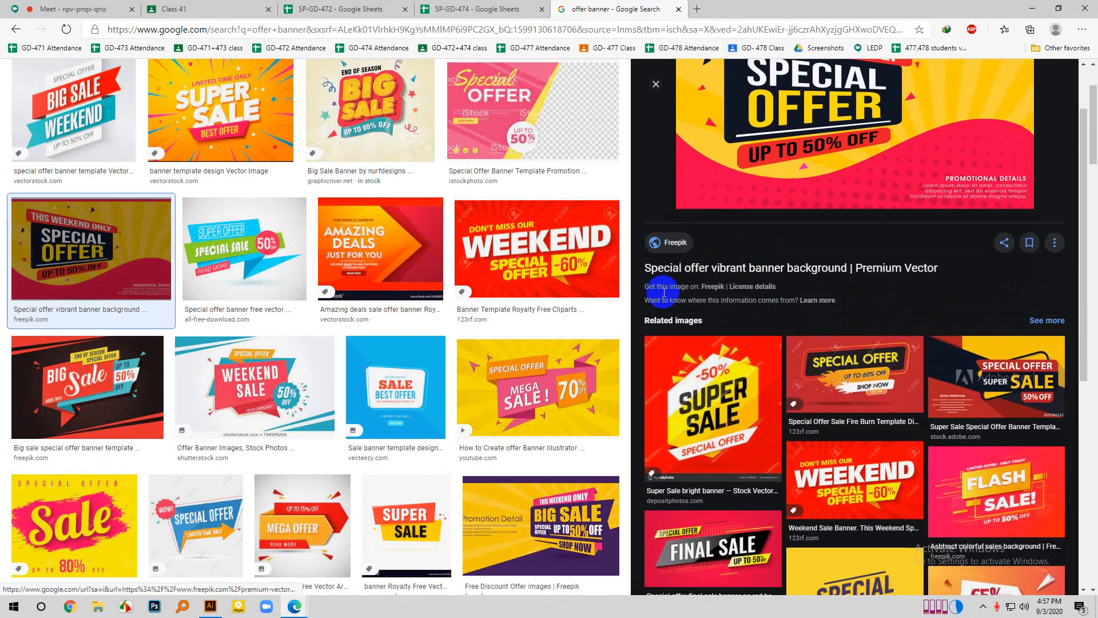
pyautogui.scroll(2, 343, 400)
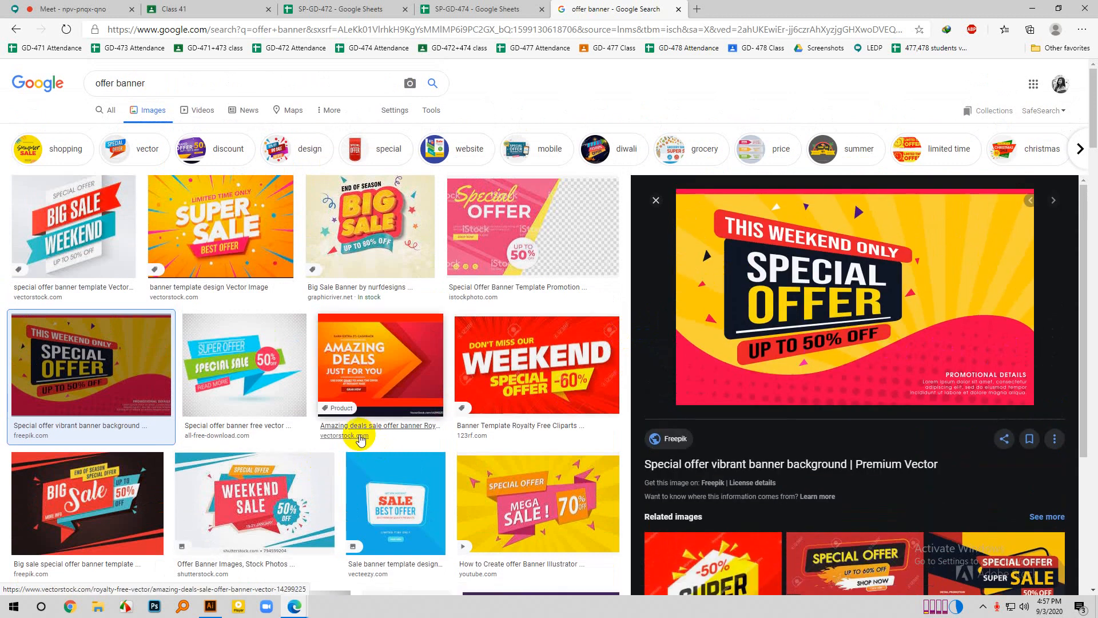
pyautogui.scroll(-3, 355, 421)
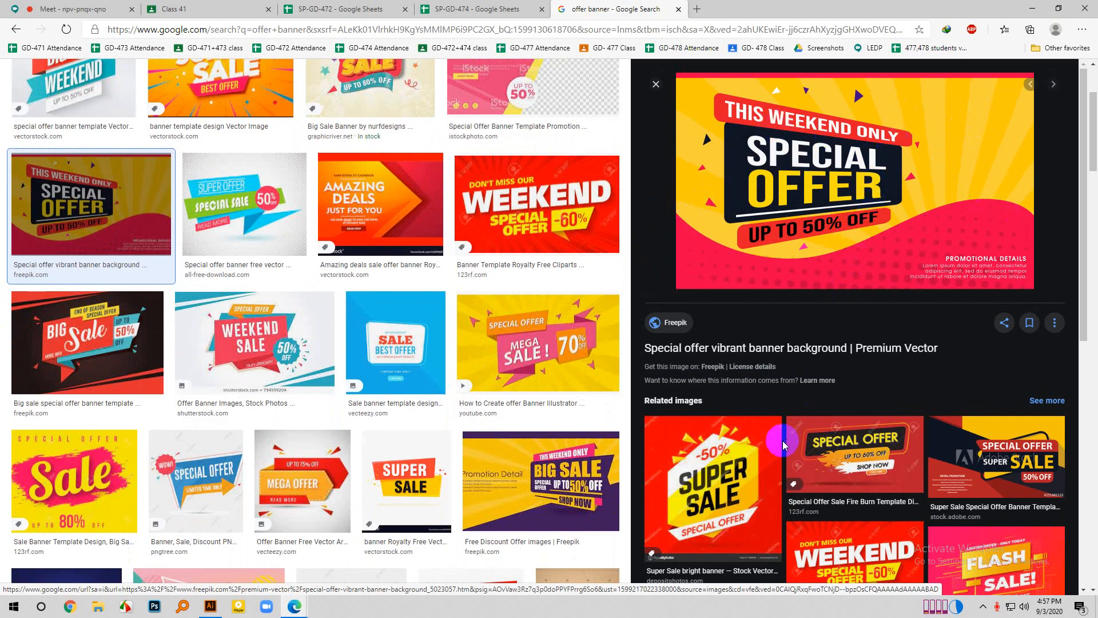
pyautogui.scroll(-10, 783, 444)
pyautogui.click(737, 229)
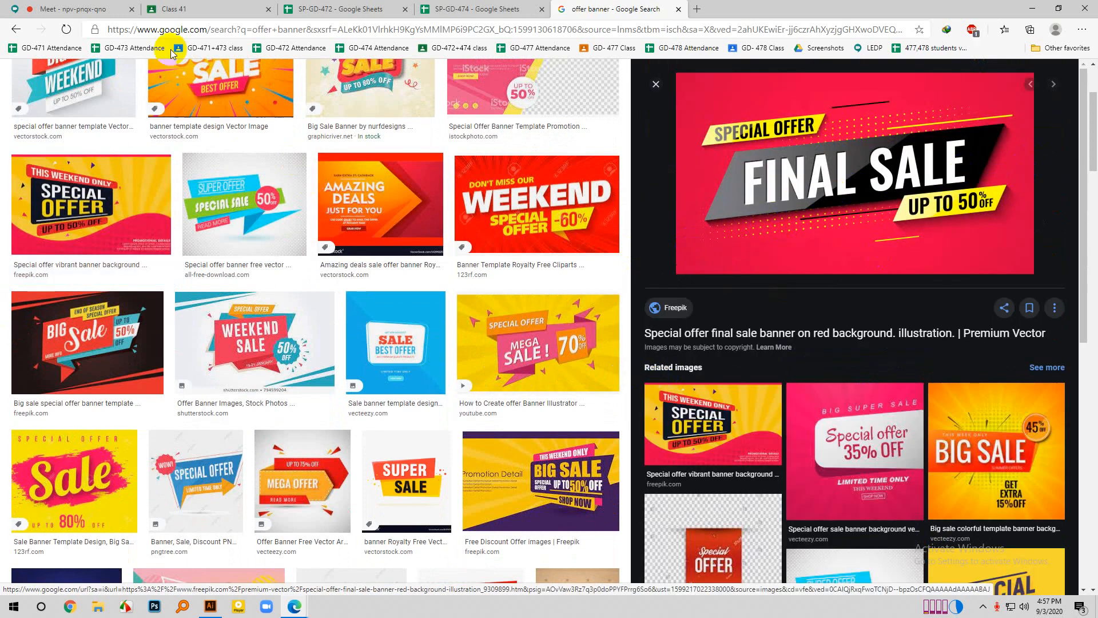
# - Switch to the Google Meet call and mute the second participant in the first row for everyone
pyautogui.click(78, 7)
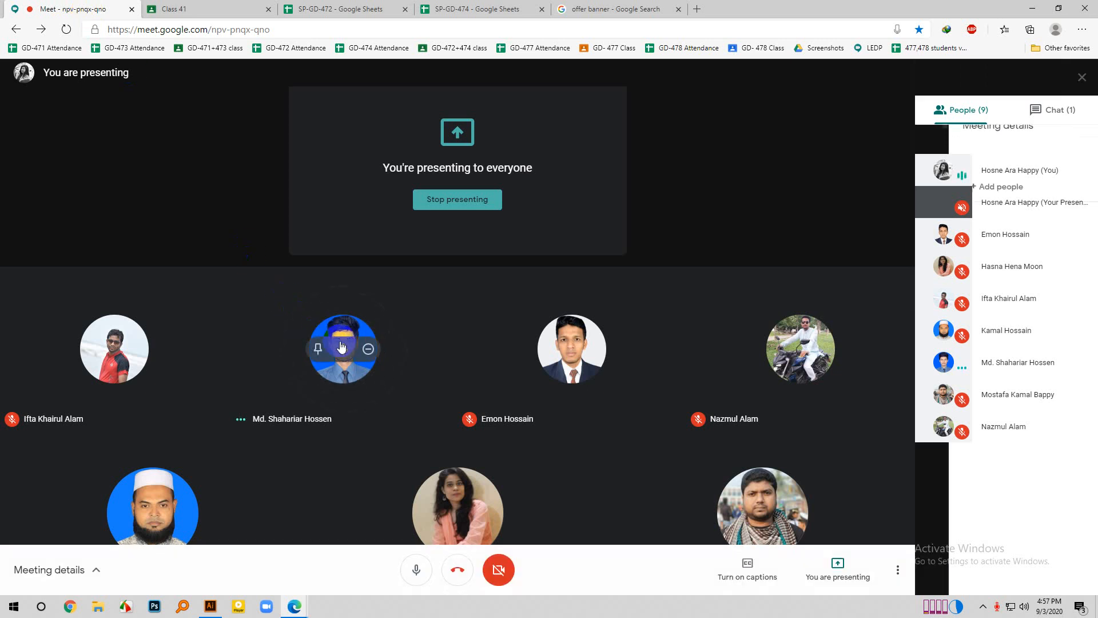
pyautogui.click(342, 346)
pyautogui.click(620, 354)
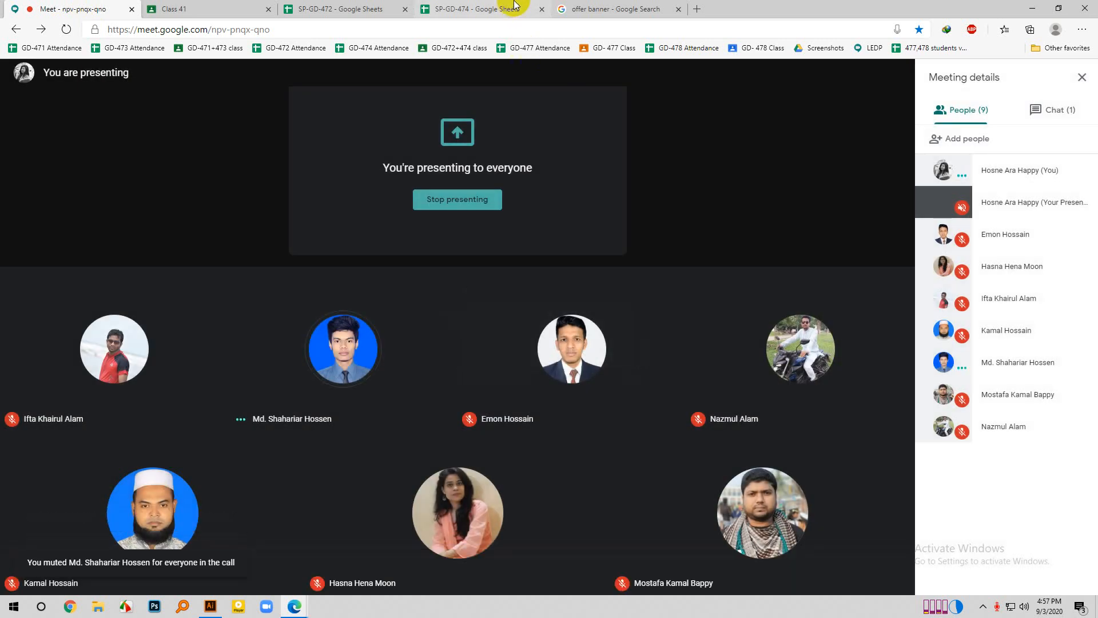
# - Return to the banner image results, examine the yellow Mega Sale 70% banner, and switch back to Illustrator with the parallelogram deselected
pyautogui.click(591, 7)
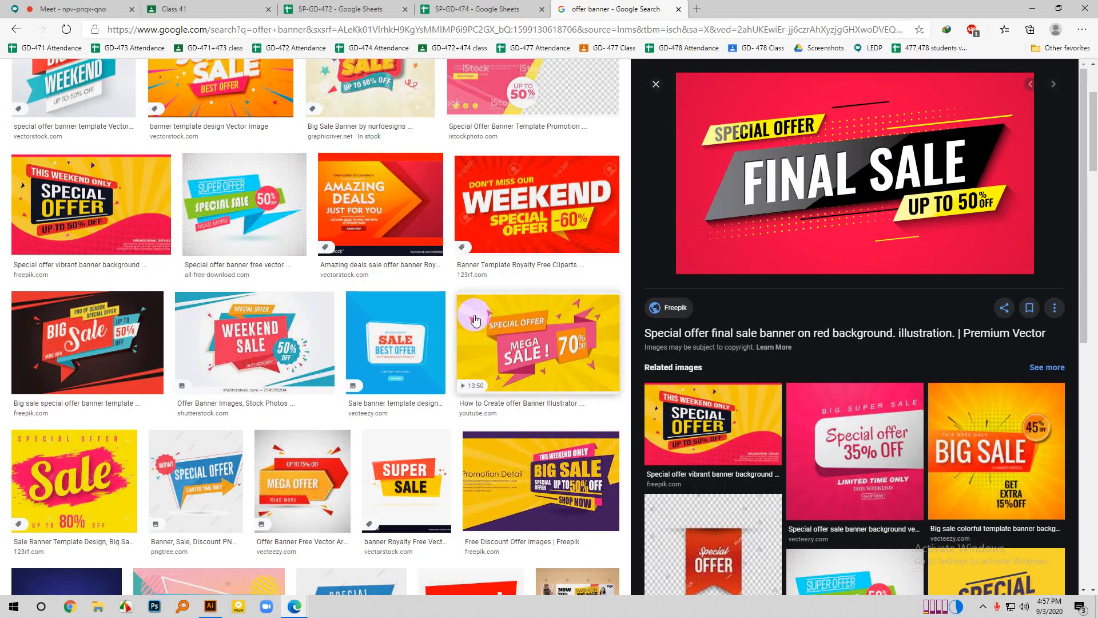
pyautogui.scroll(-1, 478, 323)
pyautogui.click(543, 295)
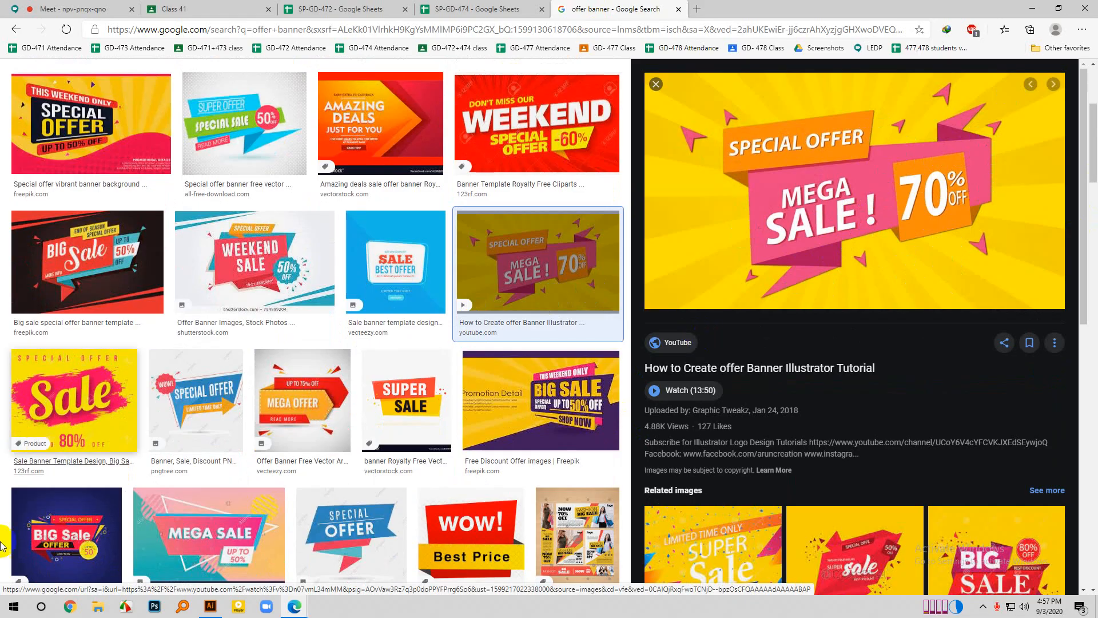
pyautogui.click(220, 609)
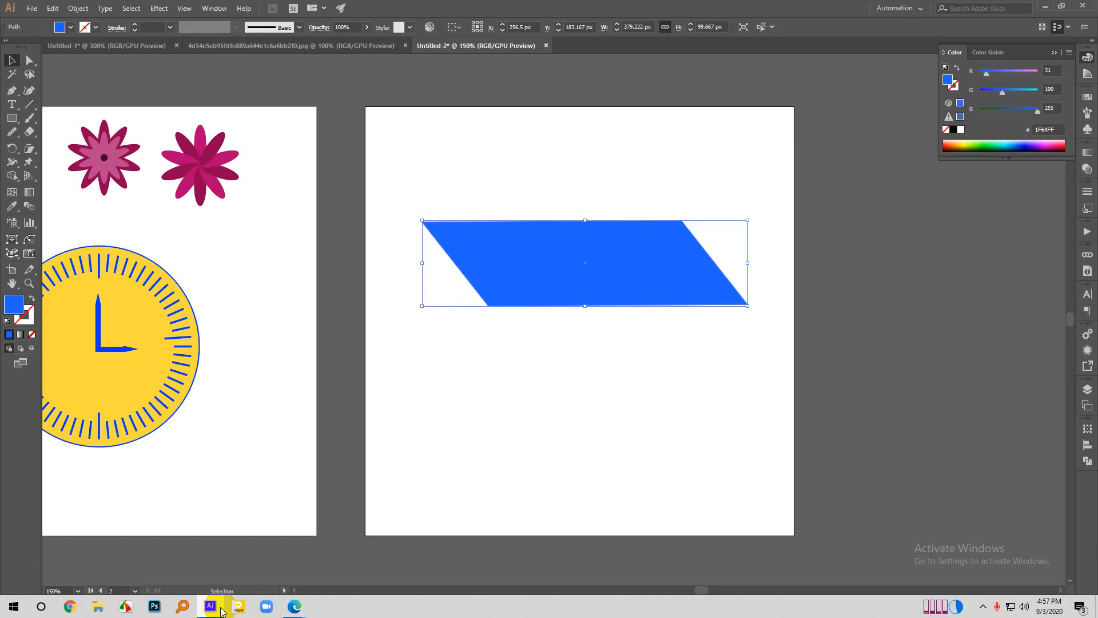
pyautogui.click(650, 148)
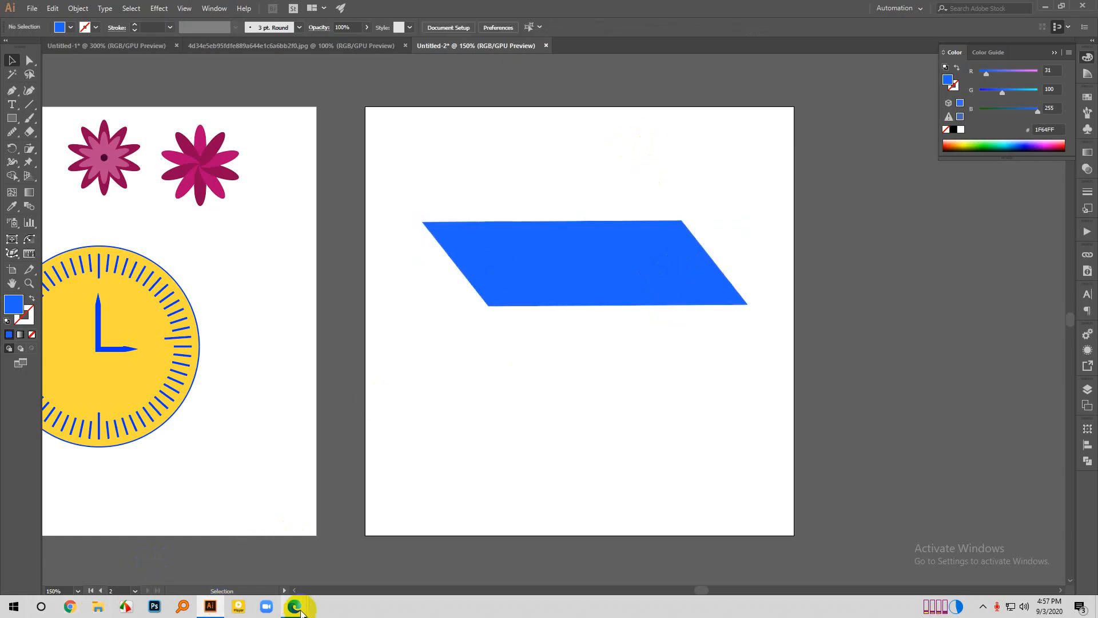
pyautogui.click(268, 566)
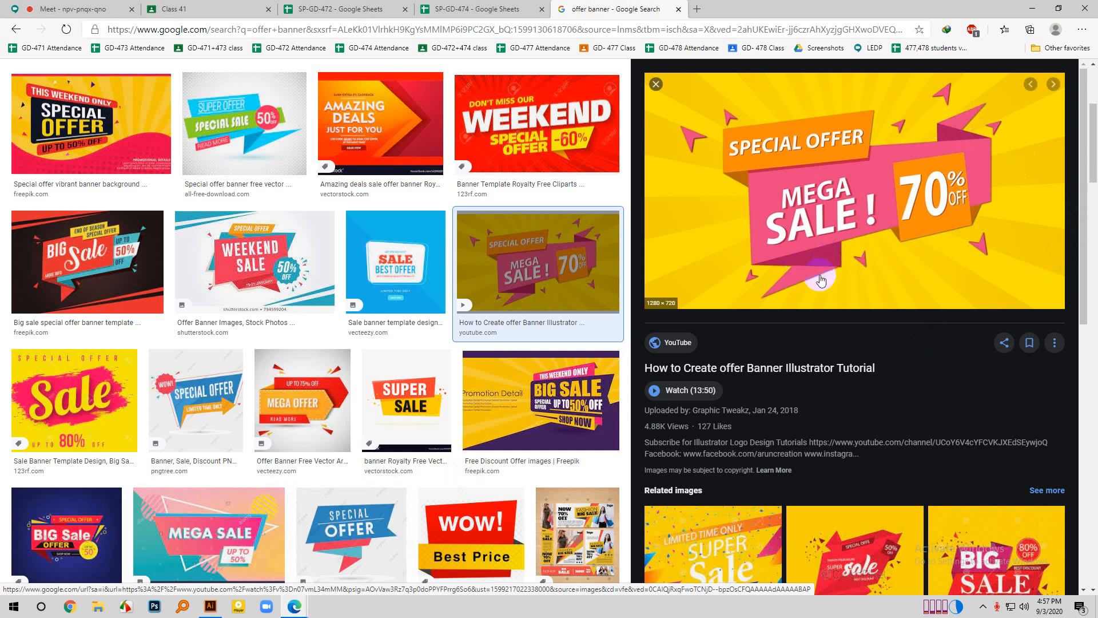
pyautogui.click(211, 606)
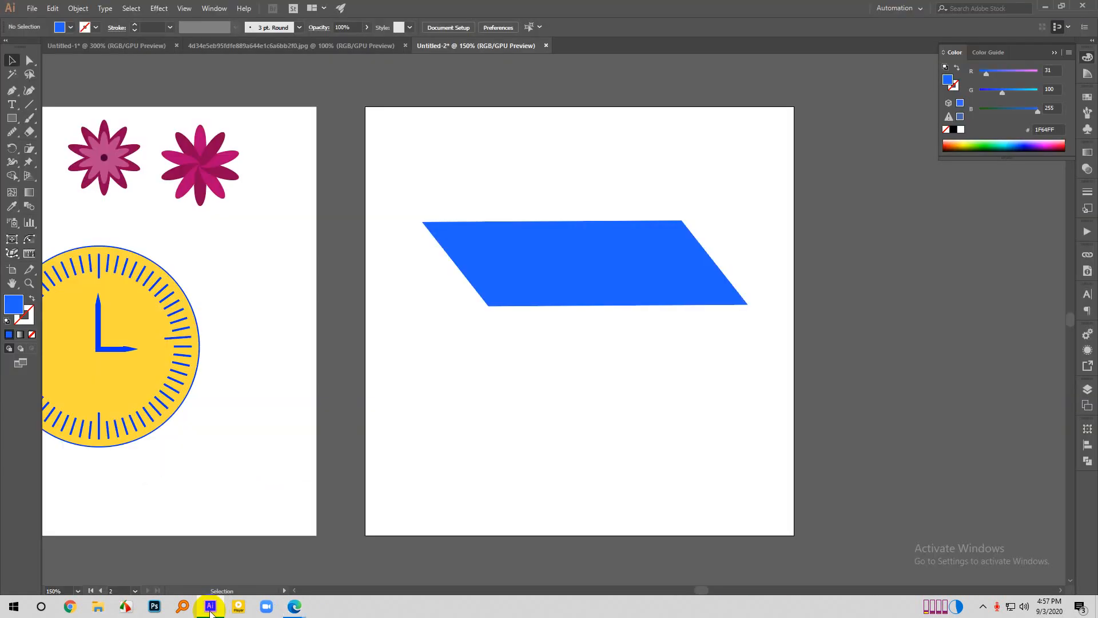
# - Draw a closed four-sided shape about 103 × 55 px with the Pen tool, starting on the parallelogram's slanted left edge
pyautogui.click(11, 91)
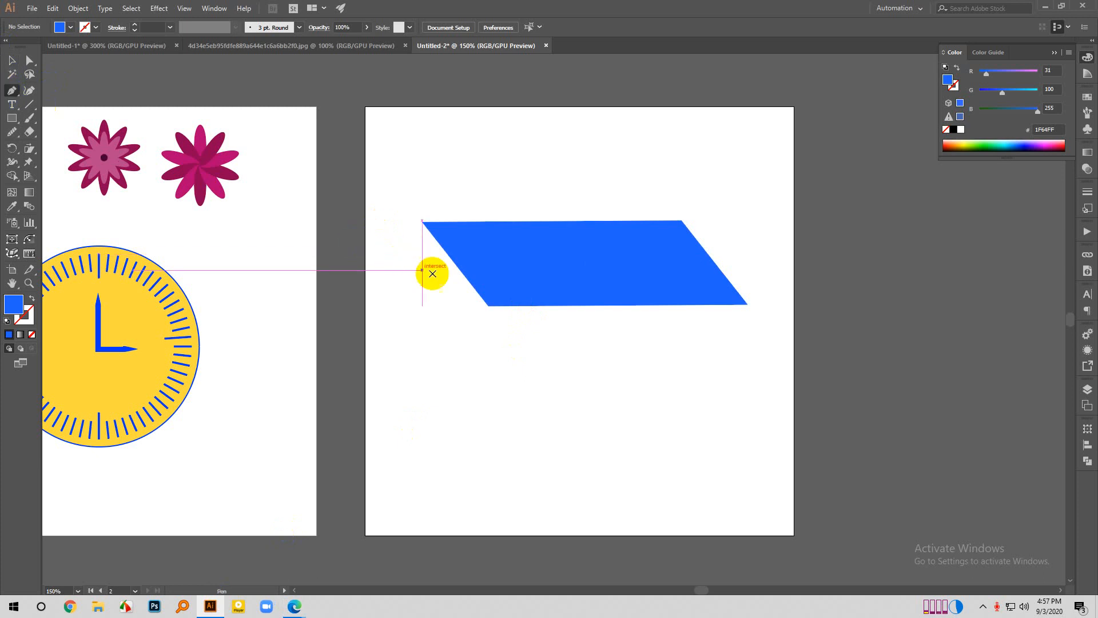
pyautogui.click(462, 275)
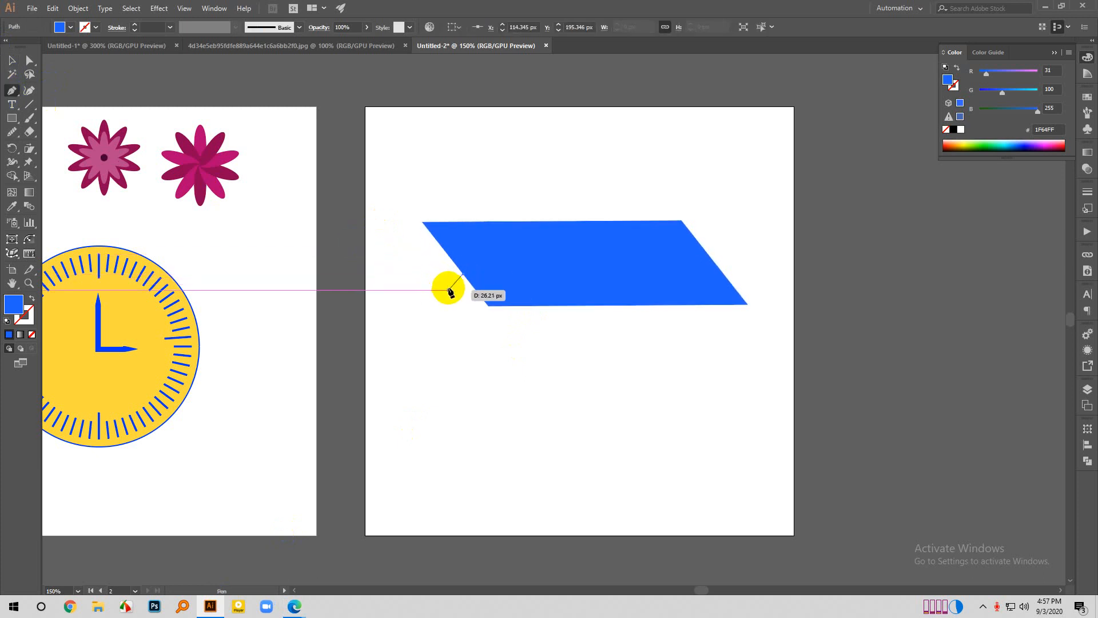
pyautogui.click(464, 320)
pyautogui.keyDown('shift'); pyautogui.click(551, 329); pyautogui.keyUp('shift')
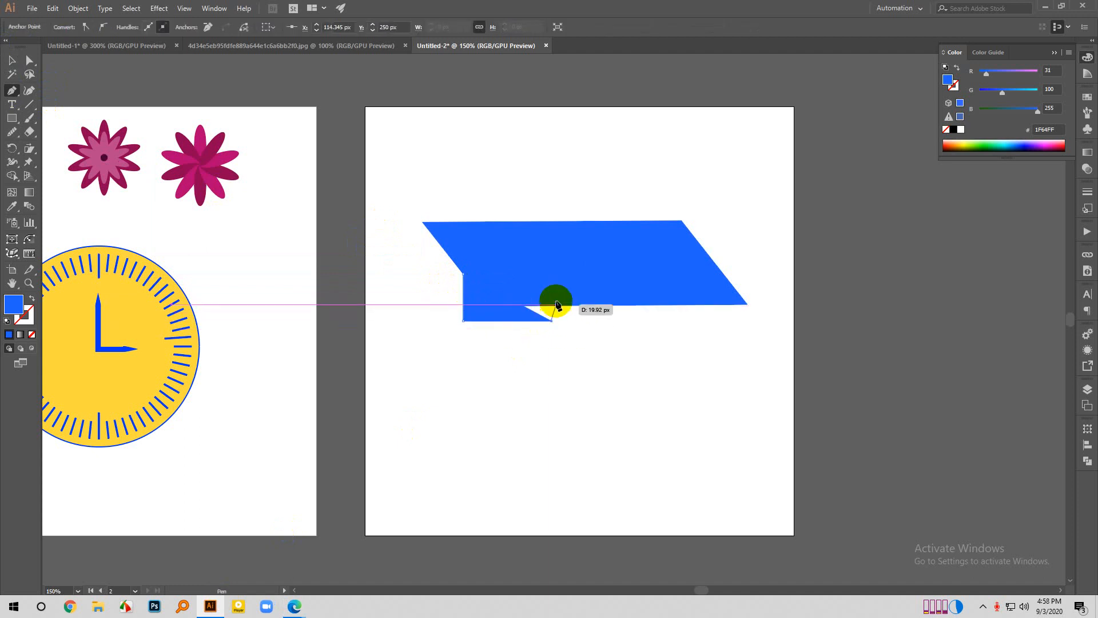
pyautogui.click(551, 284)
pyautogui.click(463, 275)
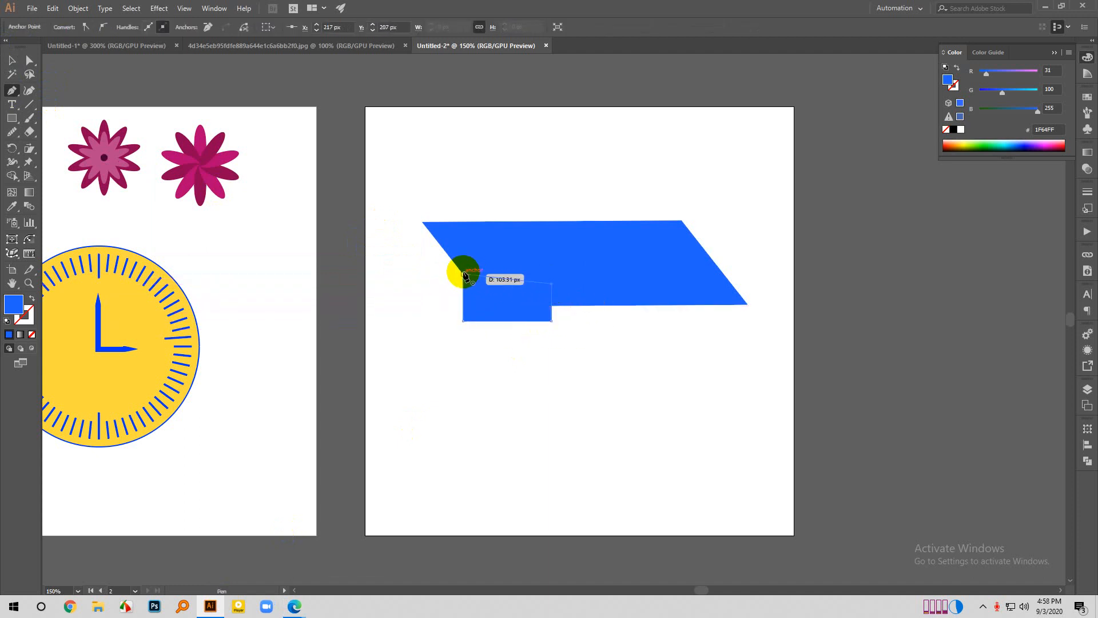
# - Sample the clock face's yellow FFDA3E onto the new four-sided shape and remove its stroke
pyautogui.press('i')
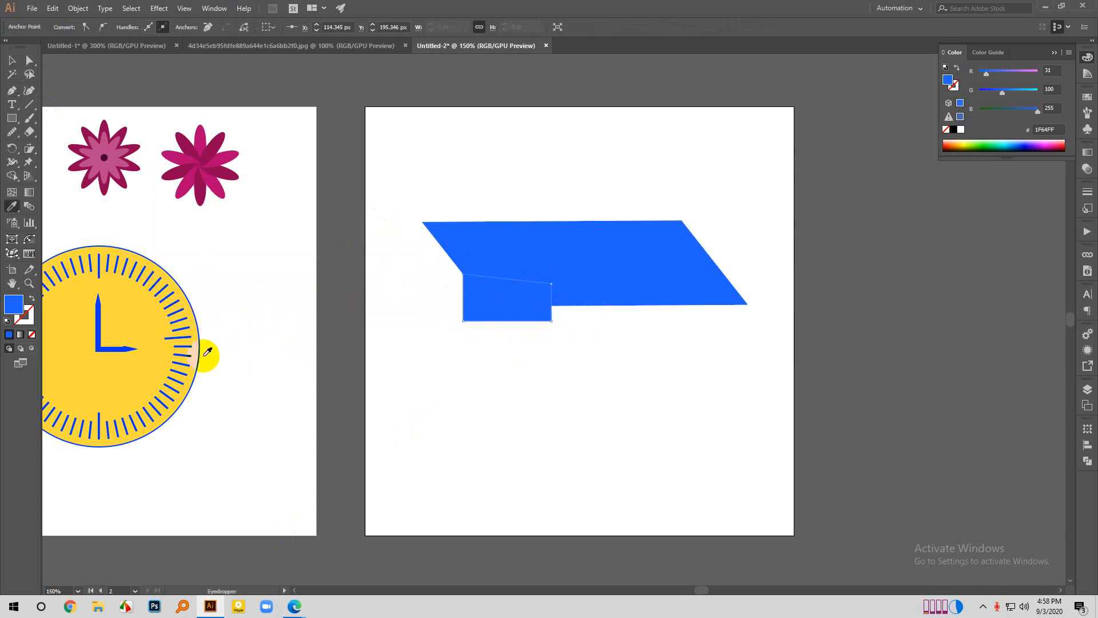
pyautogui.click(166, 351)
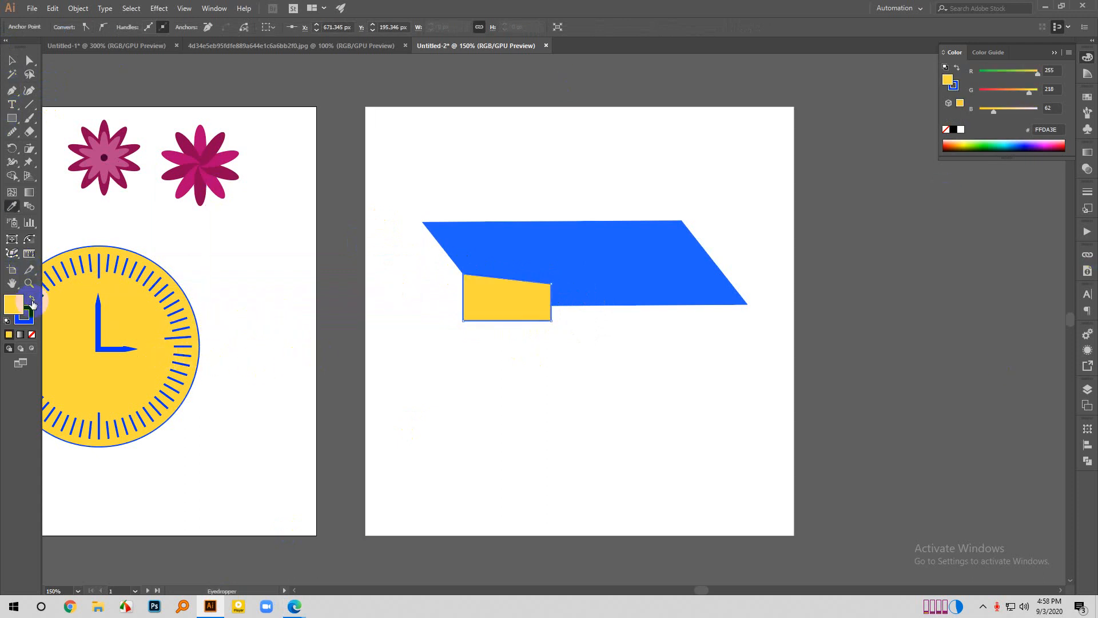
pyautogui.click(27, 318)
pyautogui.click(32, 334)
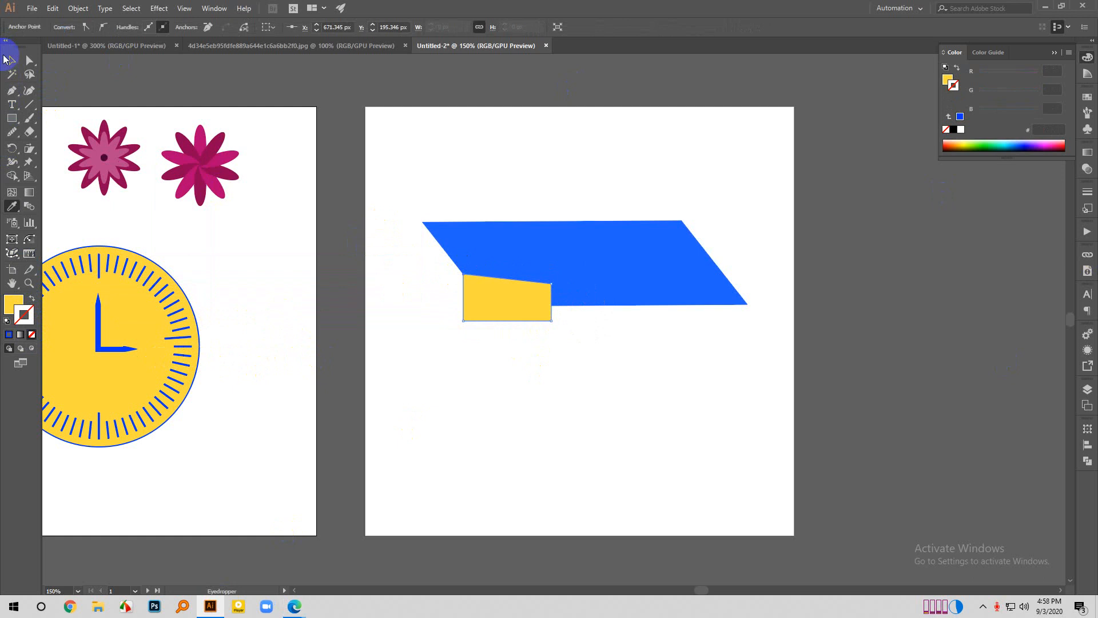
# - Send the yellow shape behind the blue parallelogram and place a copy of it behind the parallelogram's upper-right corner
pyautogui.click(10, 60)
pyautogui.rightClick(569, 315)
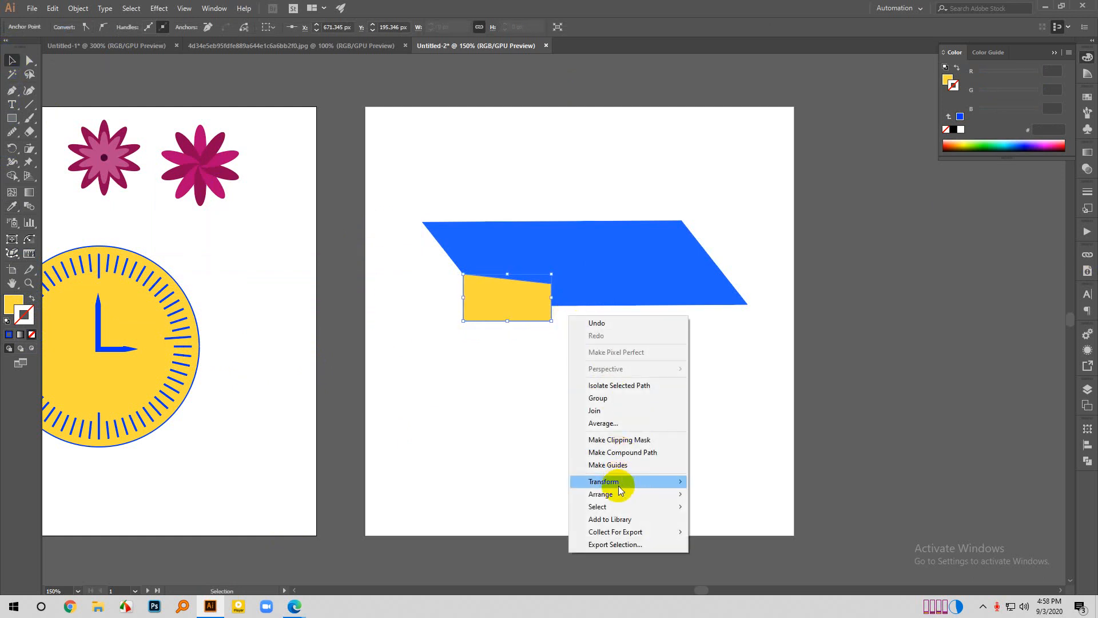
pyautogui.moveTo(606, 493)
pyautogui.click(729, 532)
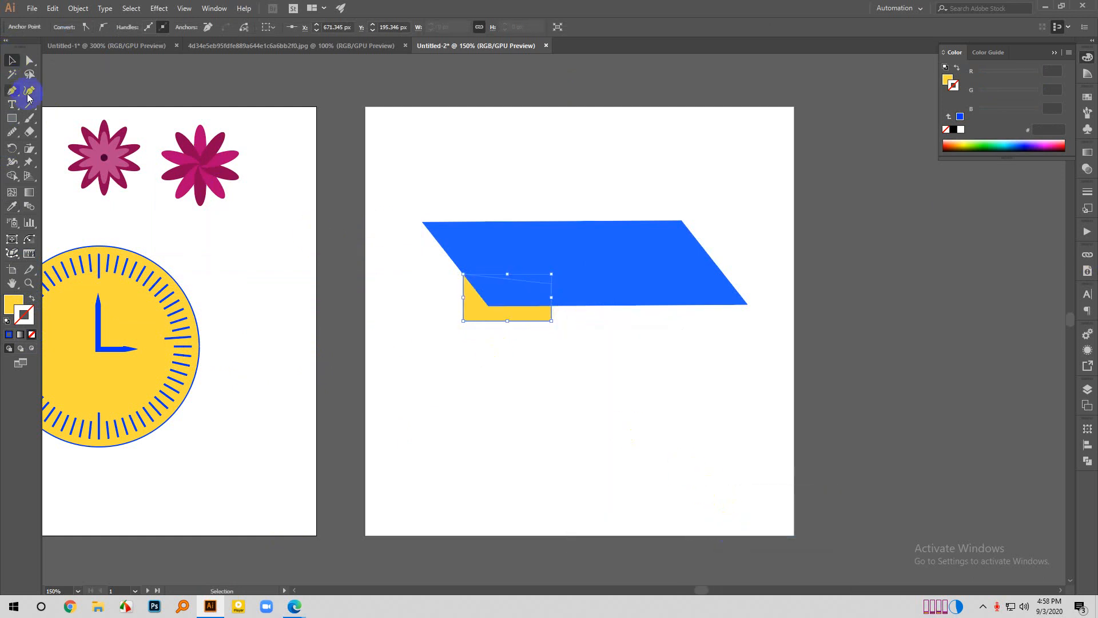
pyautogui.click(401, 371)
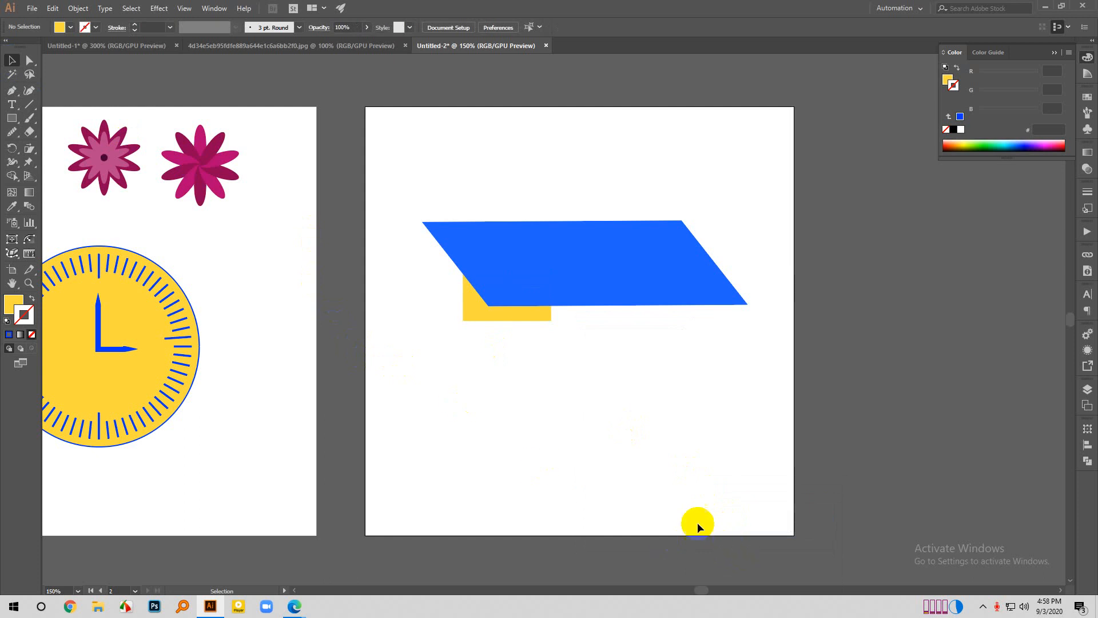
pyautogui.moveTo(544, 318); pyautogui.dragTo(695, 242)
pyautogui.click(754, 171)
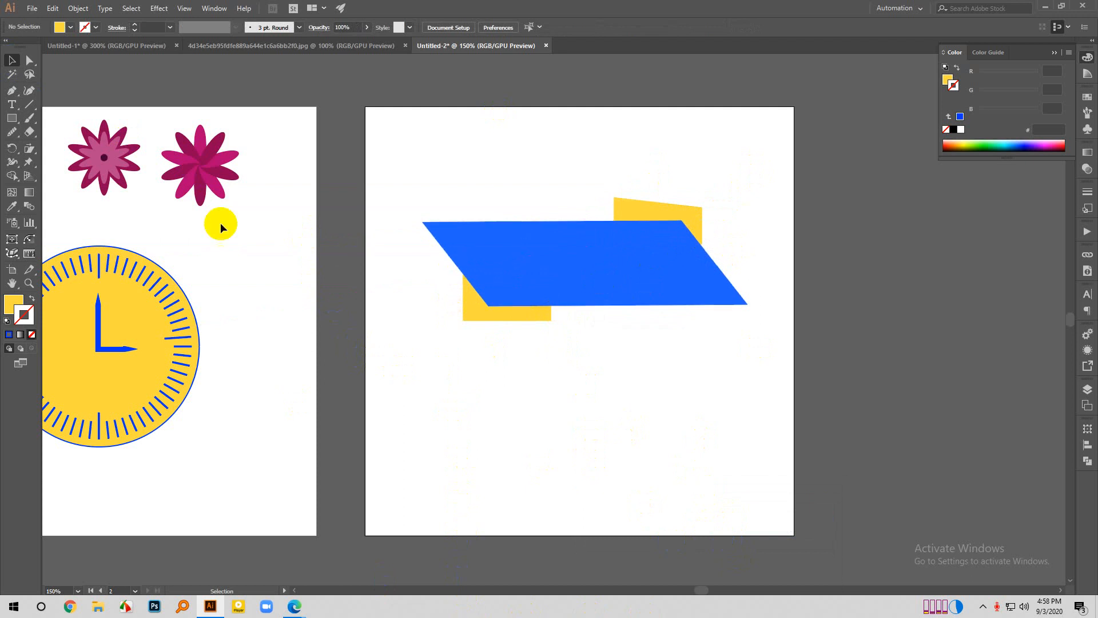
# - Draw a yellow rectangle of 379 × 29 px across the middle of the blue parallelogram, spanning its full width
pyautogui.click(19, 120)
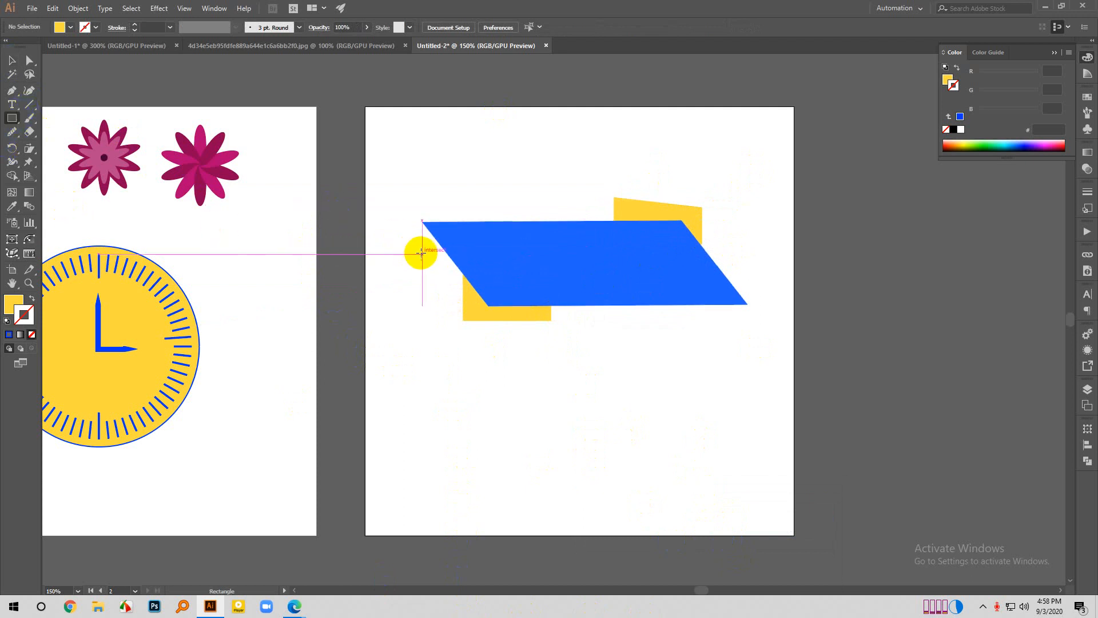
pyautogui.moveTo(423, 255); pyautogui.dragTo(748, 278)
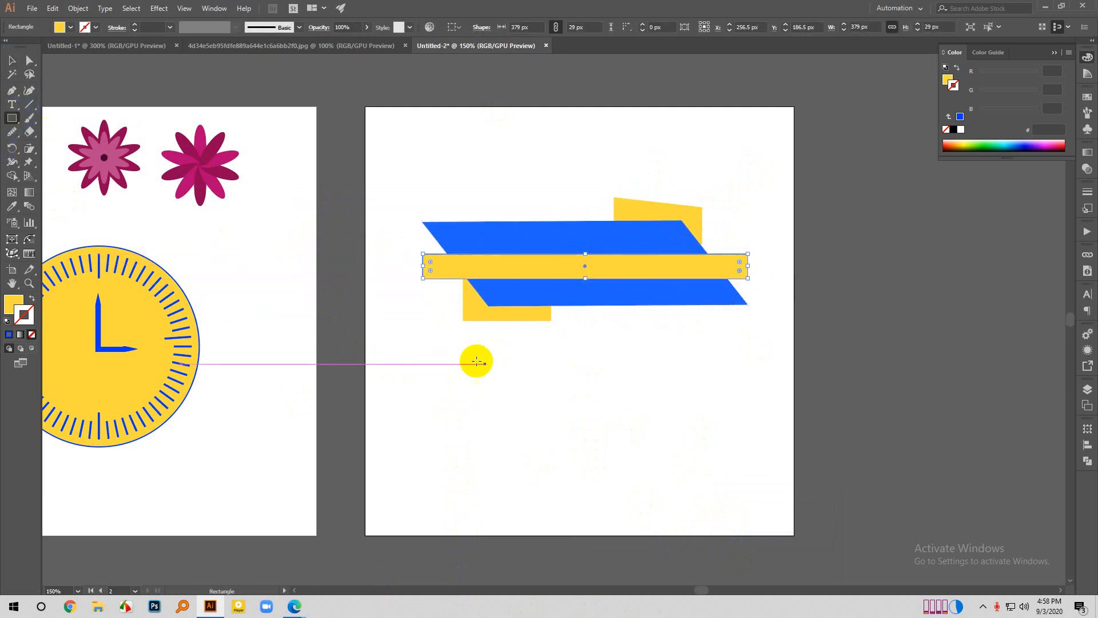
pyautogui.click(13, 60)
# - Bring the blue parallelogram to the front of the yellow strip, then deselect it
pyautogui.click(523, 224)
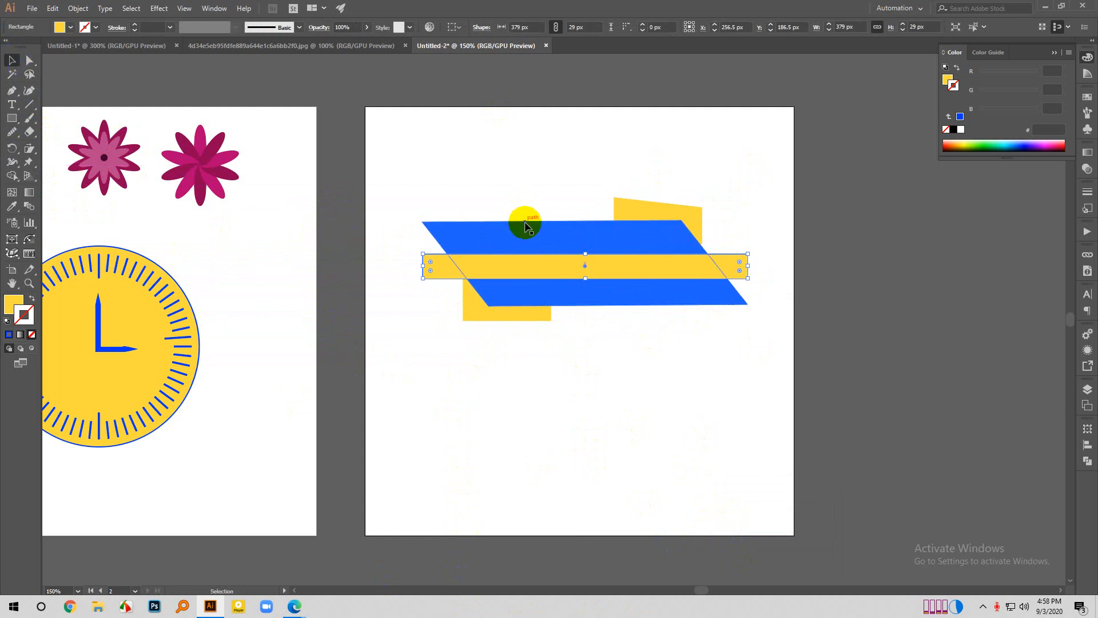
pyautogui.rightClick(527, 229)
pyautogui.moveTo(611, 404)
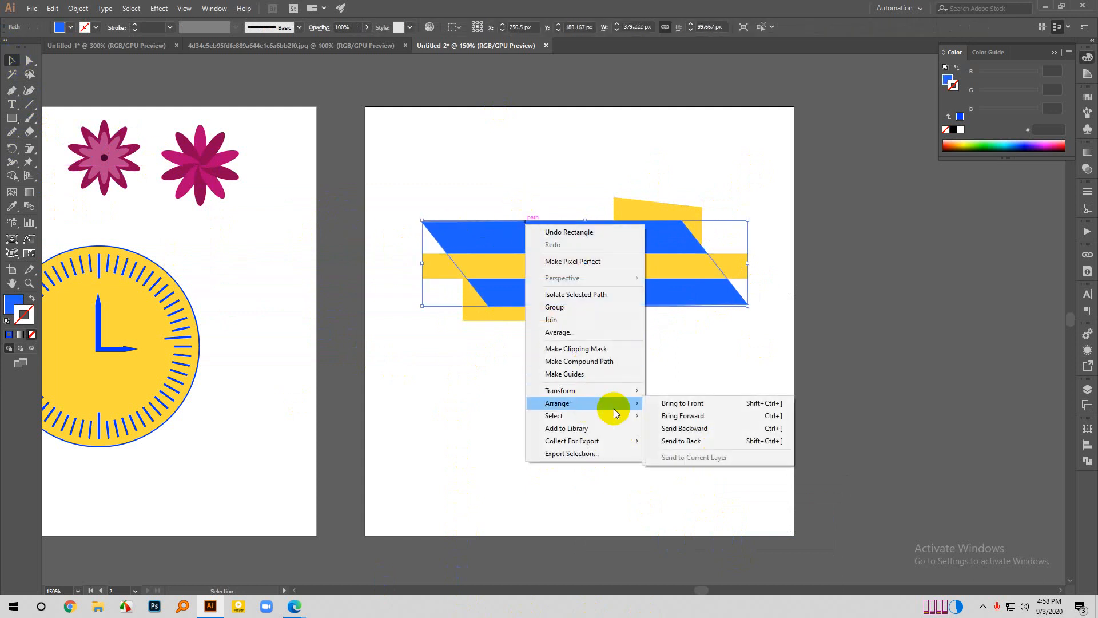
pyautogui.click(658, 400)
pyautogui.click(601, 447)
pyautogui.scroll(-1, 617, 407)
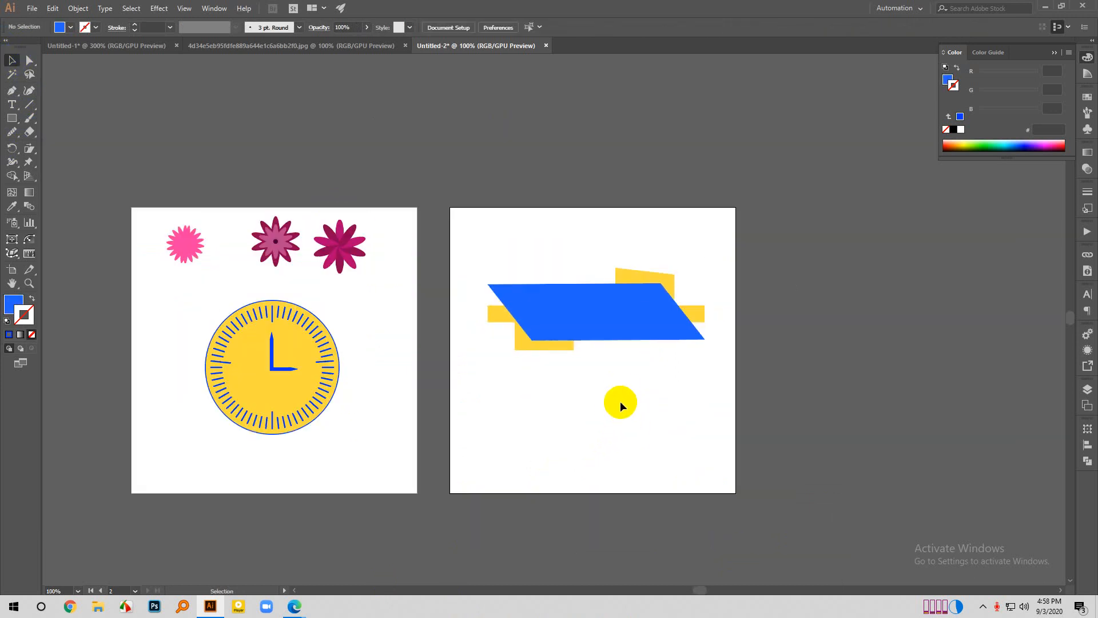
# - Draw a text area of about 176 × 28 px with placeholder text across the middle of the blue parallelogram
pyautogui.scroll(1, 621, 386)
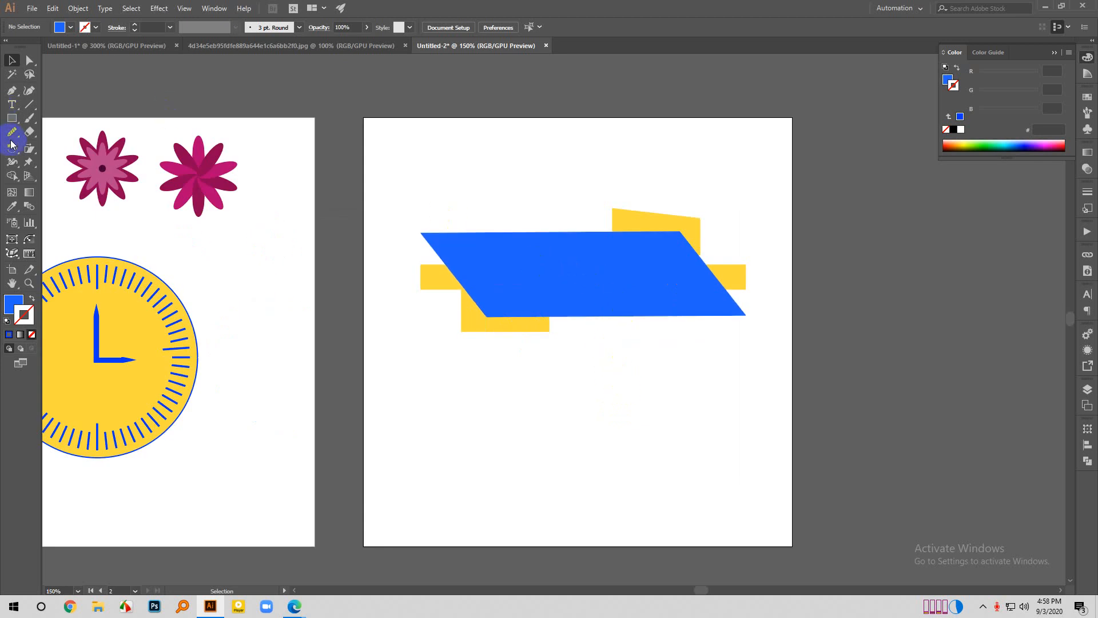
pyautogui.click(17, 107)
pyautogui.moveTo(507, 259); pyautogui.dragTo(658, 282)
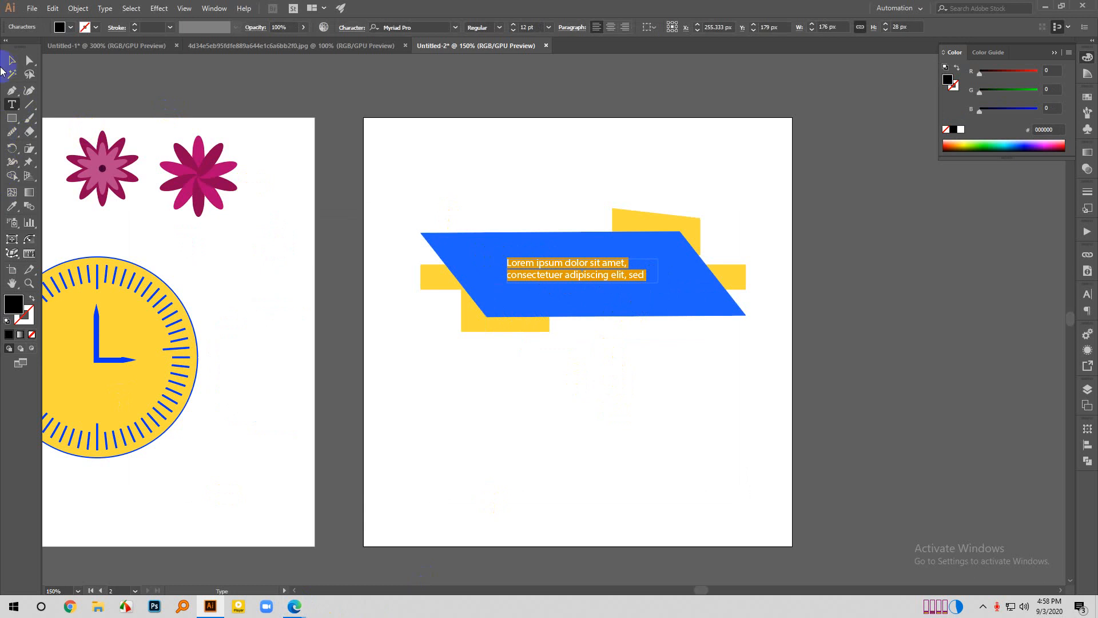
pyautogui.click(12, 60)
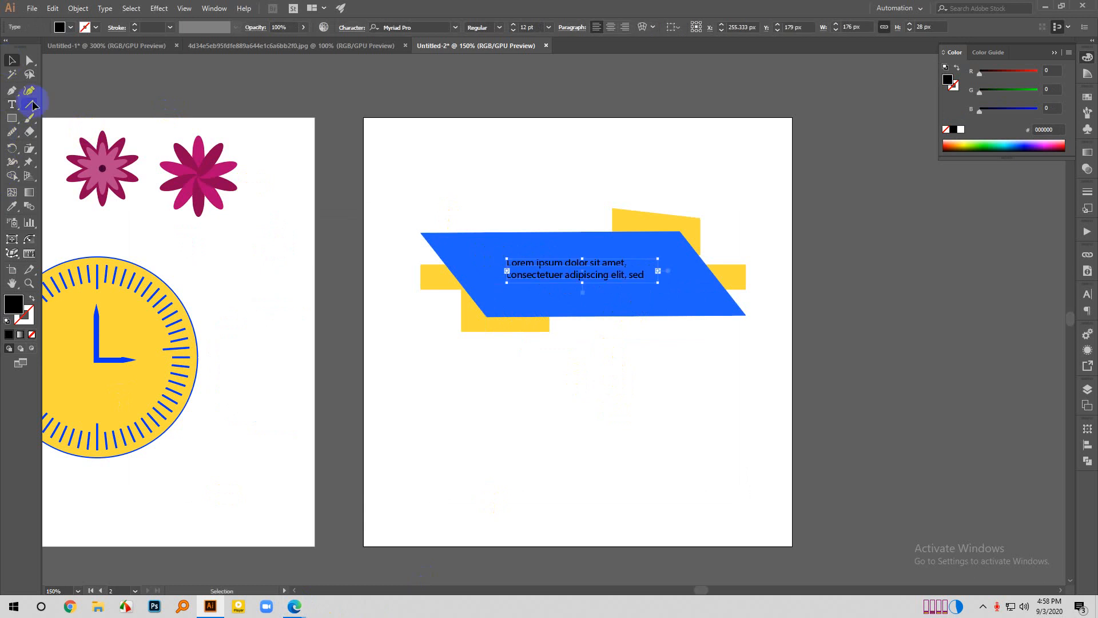
# - Sample the clock face's yellow FFDA3E onto the placeholder text, remove its stroke and deselect it
pyautogui.doubleClick(10, 313)
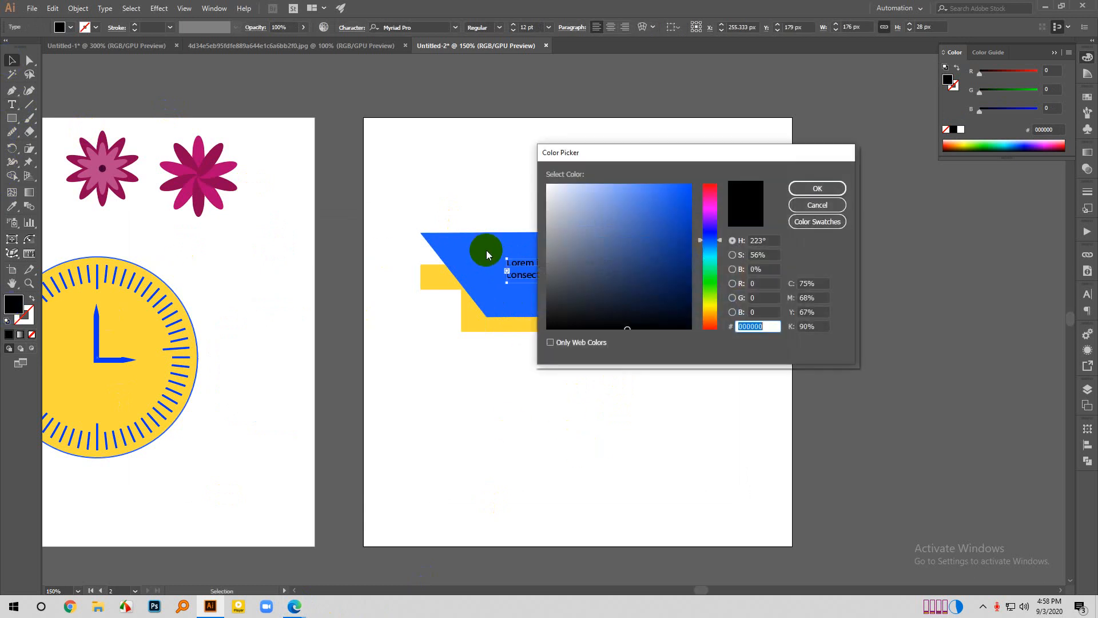
pyautogui.click(798, 207)
pyautogui.press('i')
pyautogui.click(142, 348)
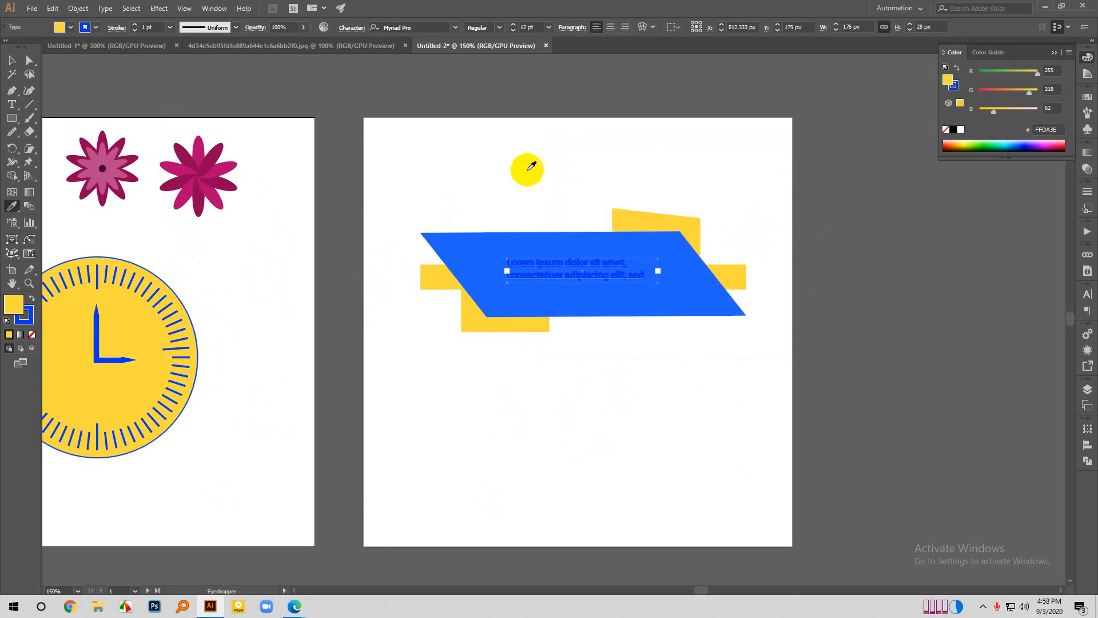
pyautogui.click(127, 331)
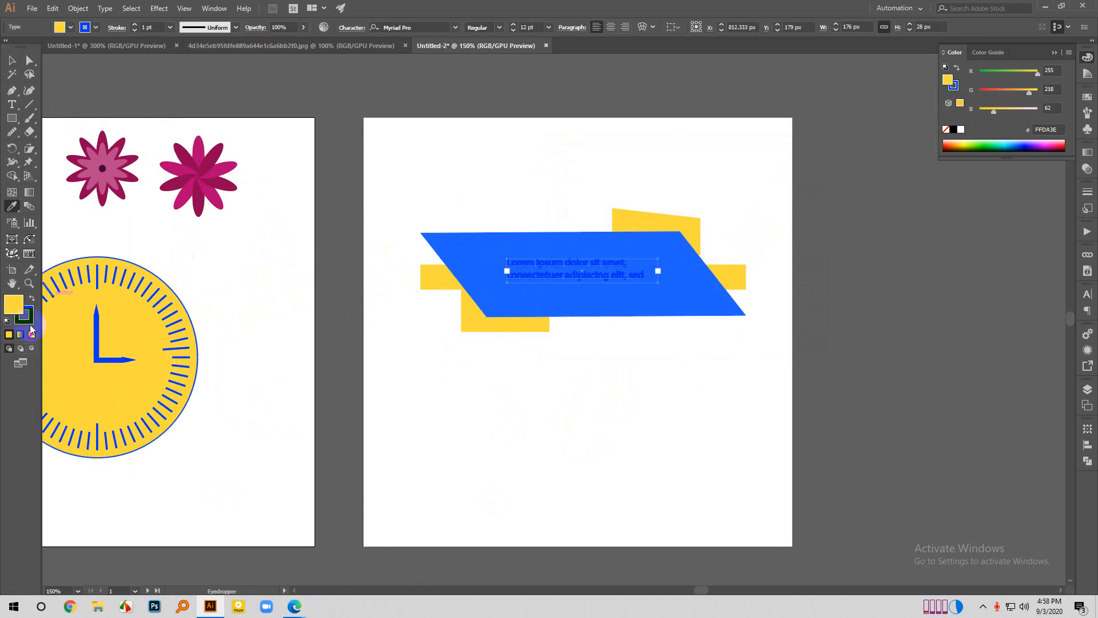
pyautogui.click(13, 64)
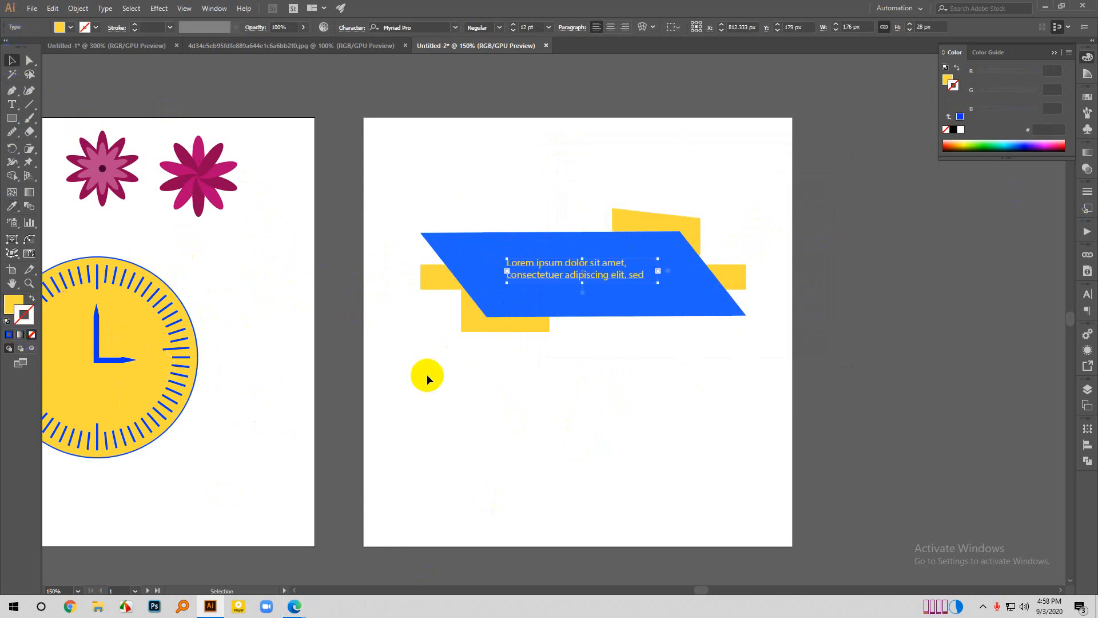
pyautogui.click(426, 374)
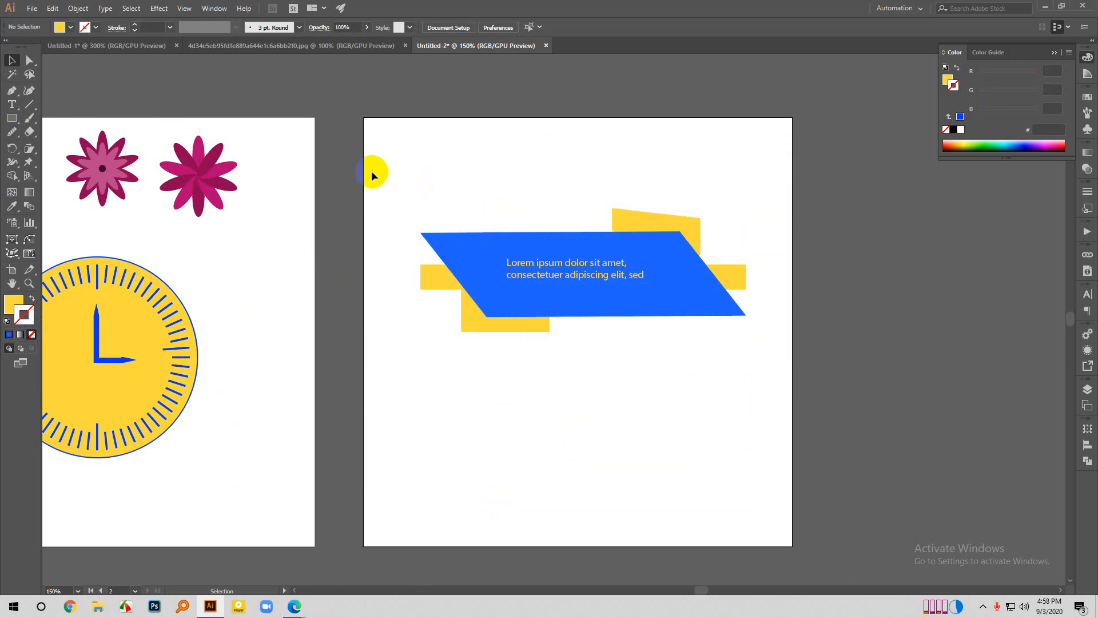
# - Delete the whole banner, including its text and yellow shapes, from the second artboard
pyautogui.moveTo(372, 170); pyautogui.dragTo(928, 438)
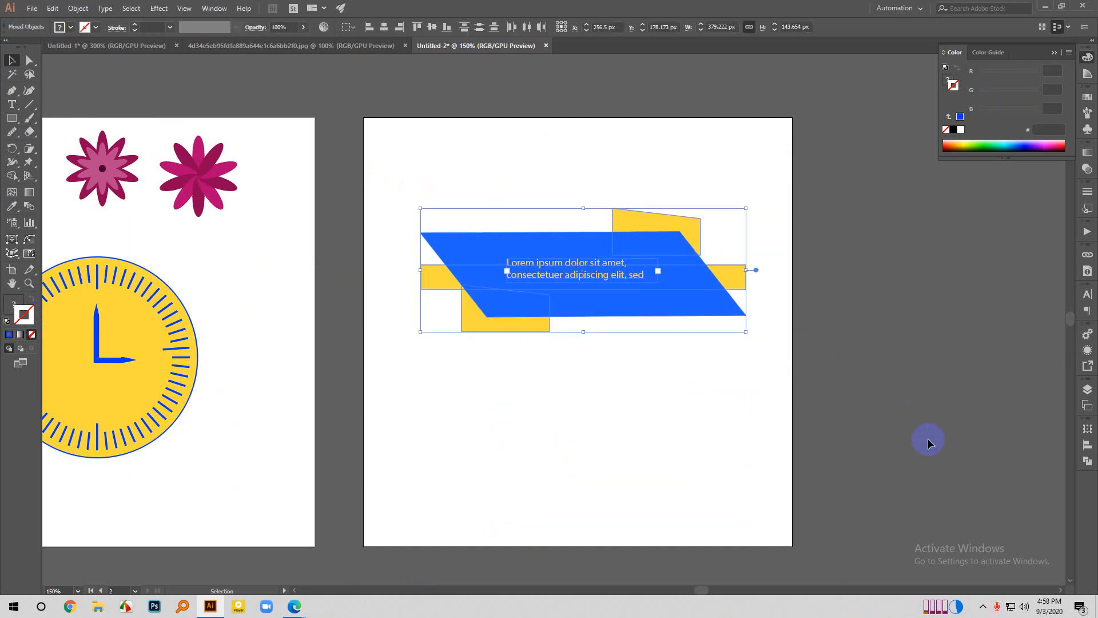
pyautogui.press('Delete')
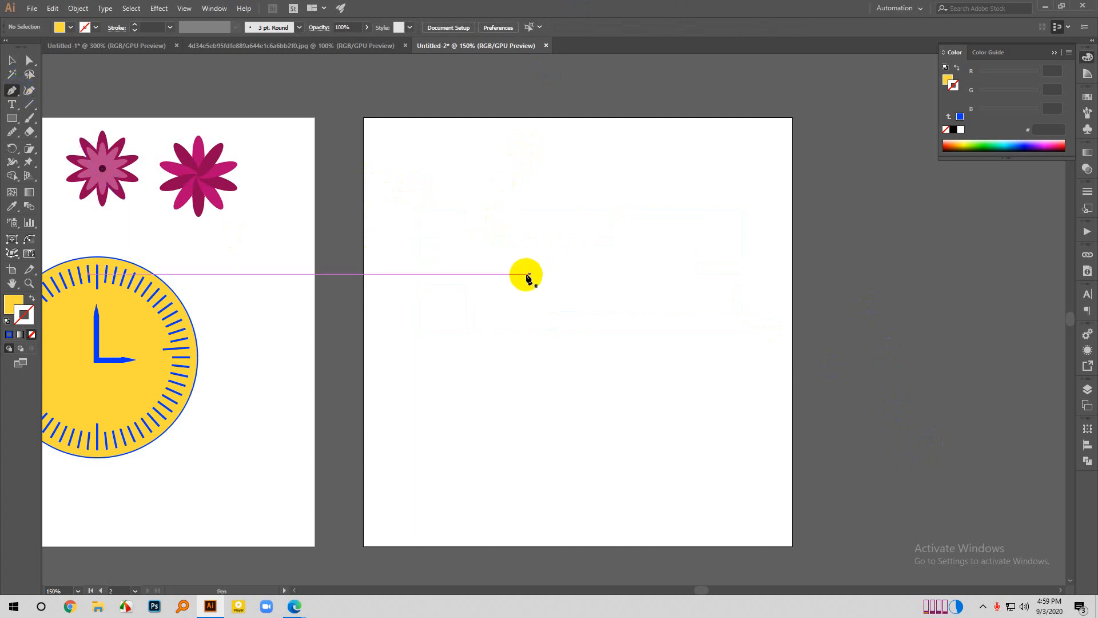
# - Draw a yellow-filled curved path with four anchor points using the Pen tool on the empty artboard, and delete it
pyautogui.click(509, 283)
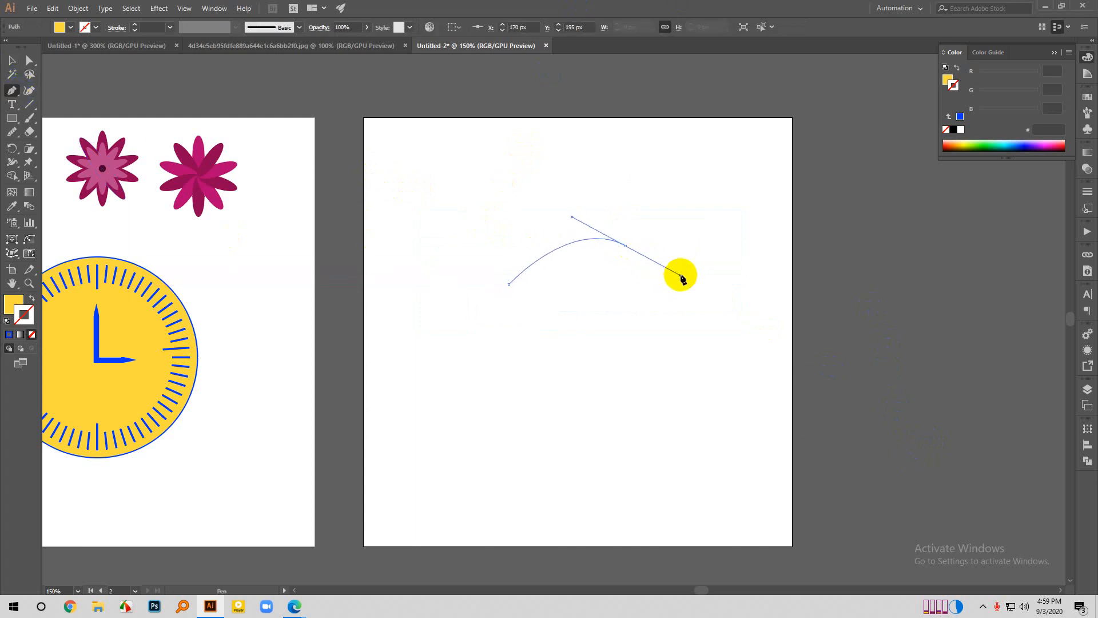
pyautogui.moveTo(681, 276); pyautogui.dragTo(680, 277)
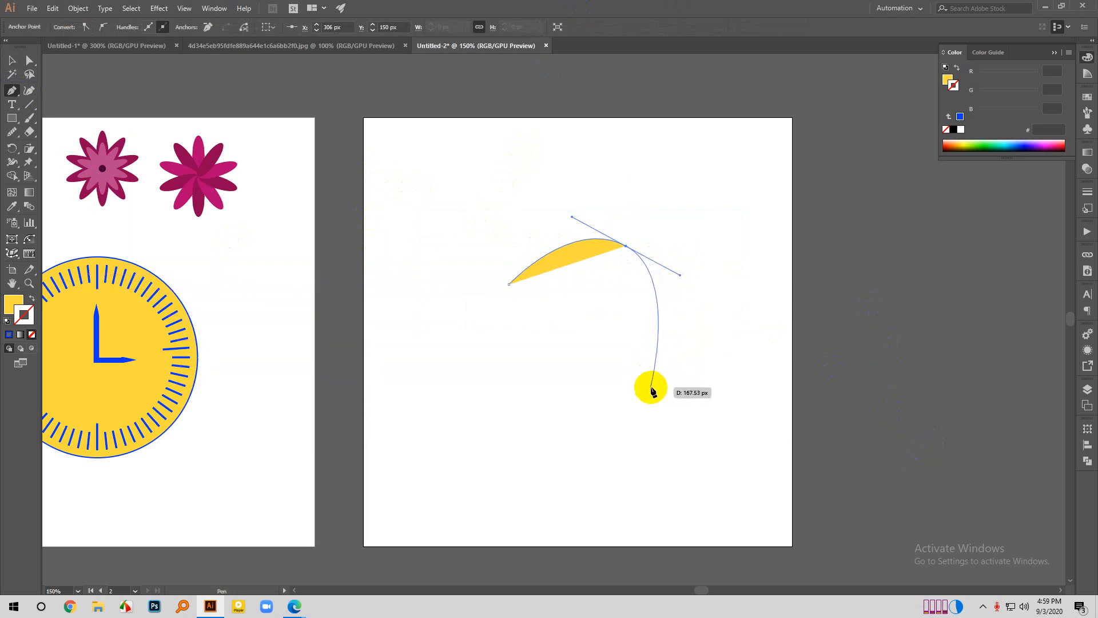
pyautogui.moveTo(614, 366); pyautogui.dragTo(562, 398)
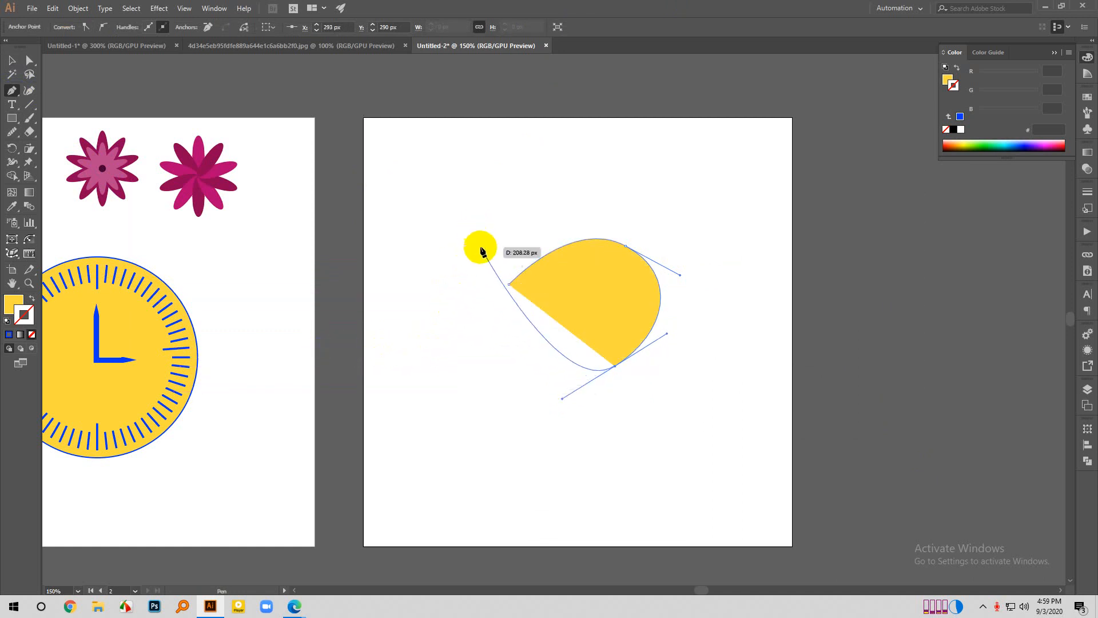
pyautogui.moveTo(488, 274); pyautogui.dragTo(485, 204)
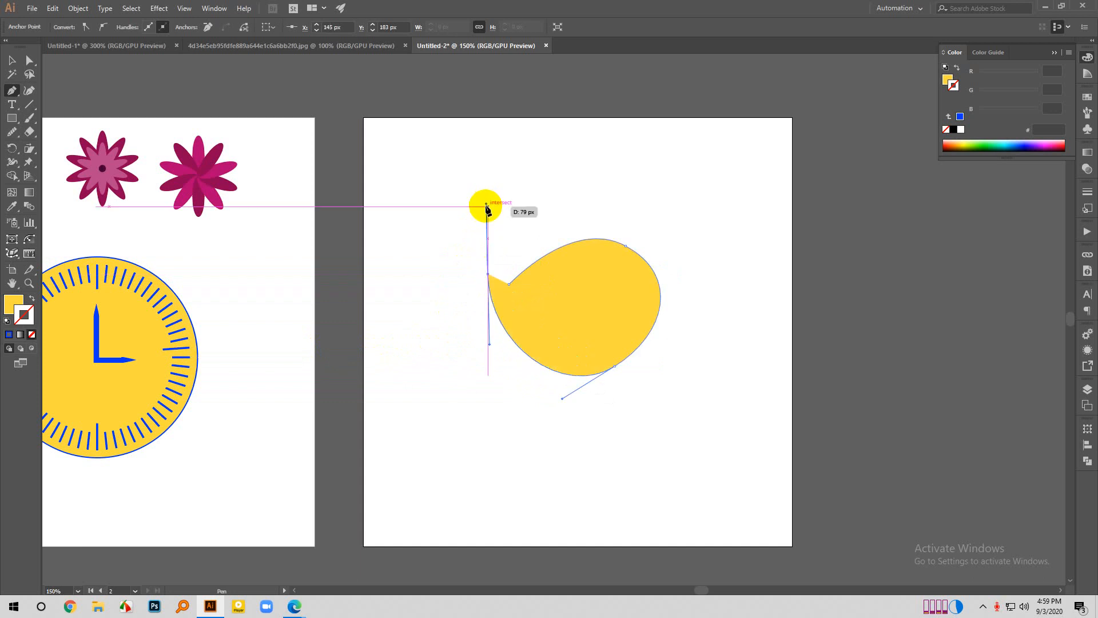
pyautogui.press('Delete')
pyautogui.press('Delete')
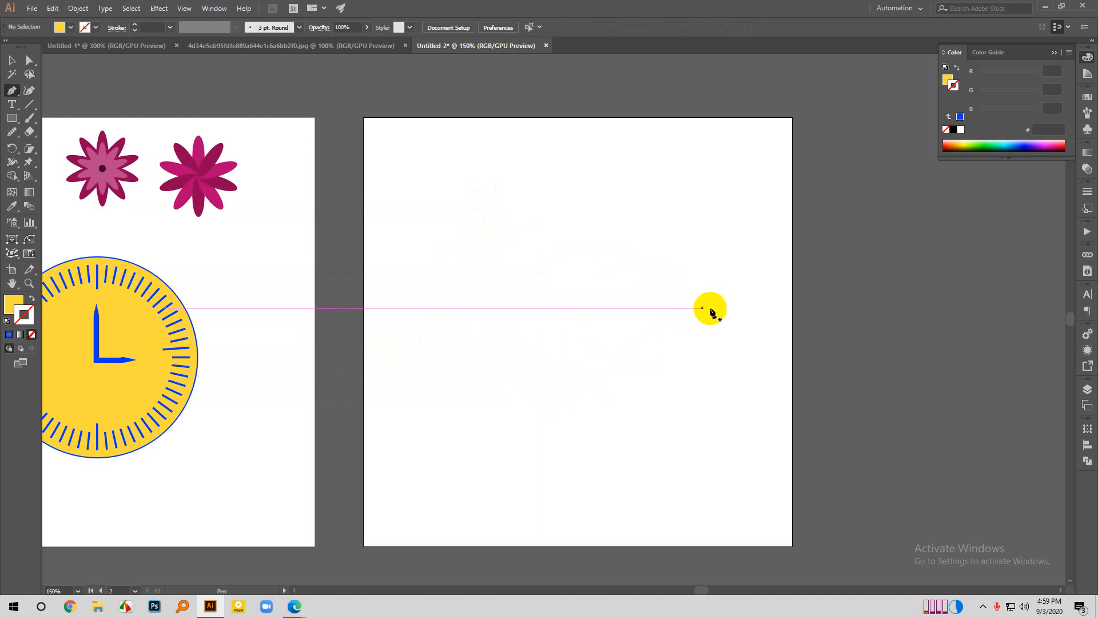
# - Start a new Pen path on the empty artboard and swap its fill and stroke to get a yellow FFDA3E stroke without fill
pyautogui.click(479, 257)
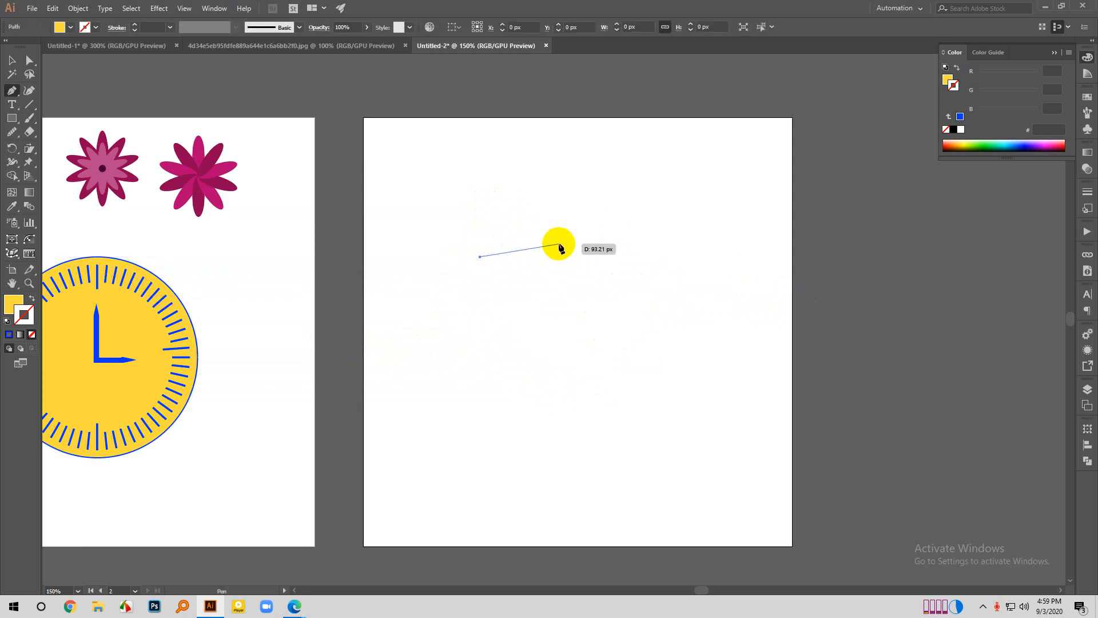
pyautogui.click(32, 299)
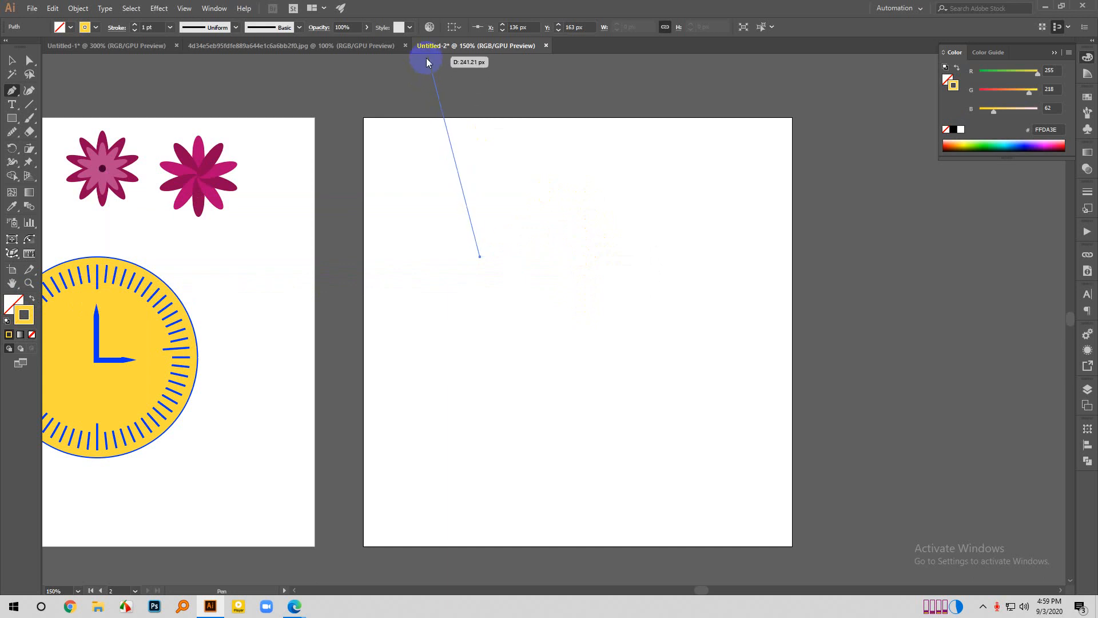
# - Examine the Recolor Artwork settings for the started path and close the dialog without applying anything
pyautogui.click(435, 32)
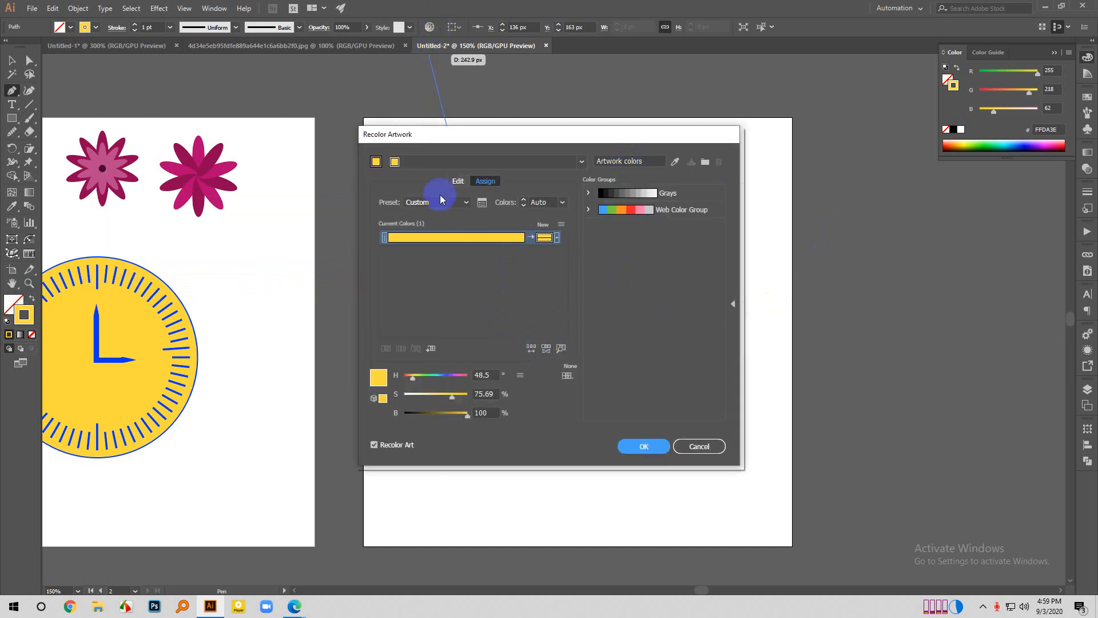
pyautogui.click(709, 445)
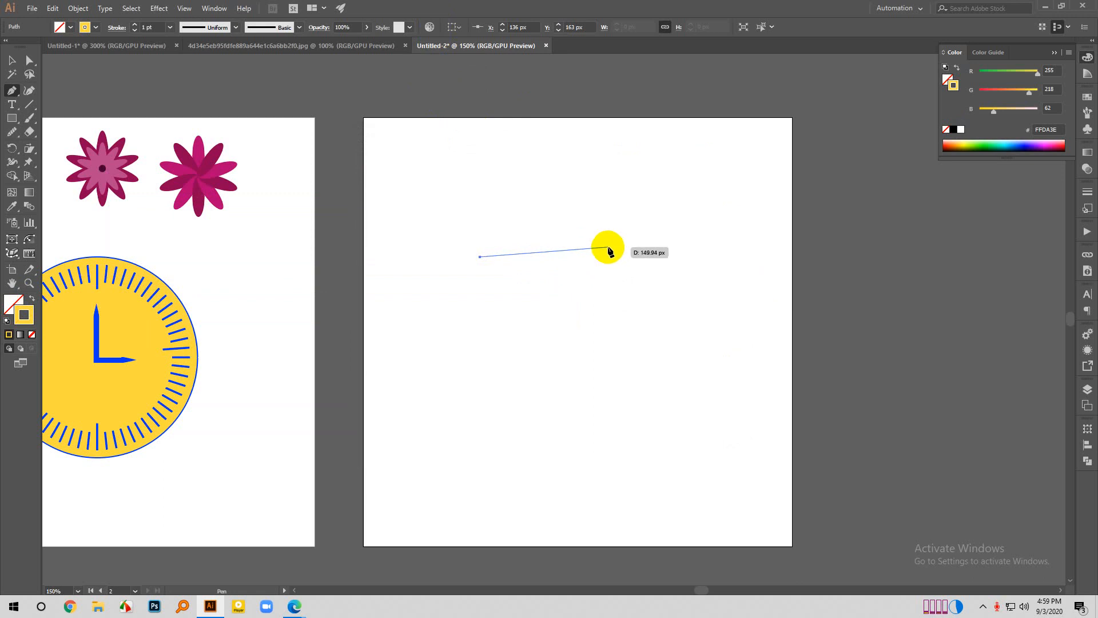
pyautogui.click(430, 27)
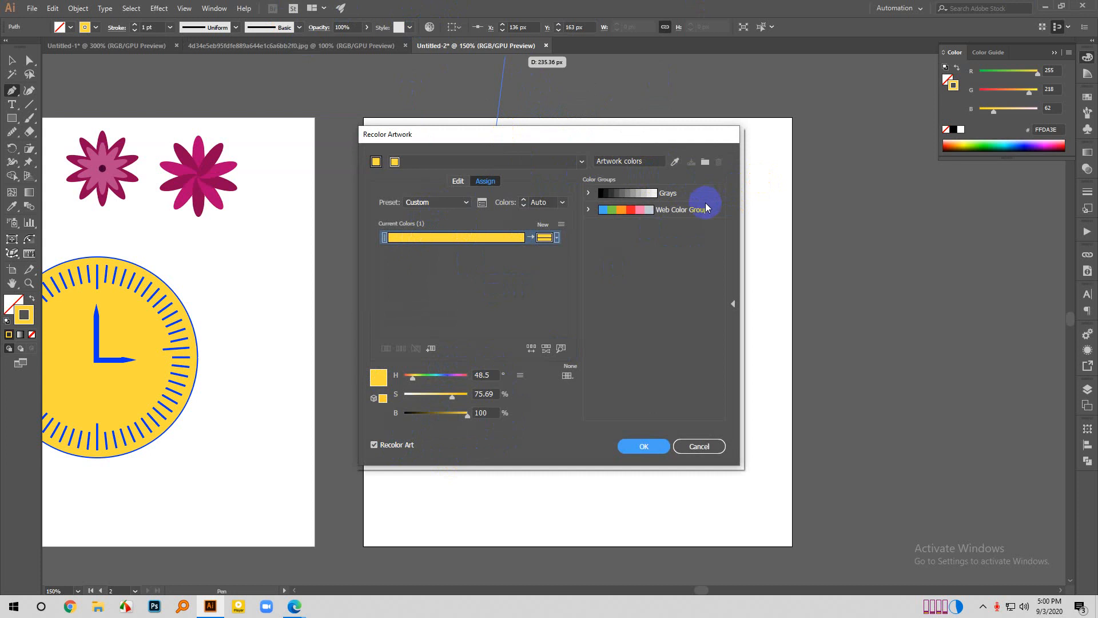
pyautogui.click(699, 446)
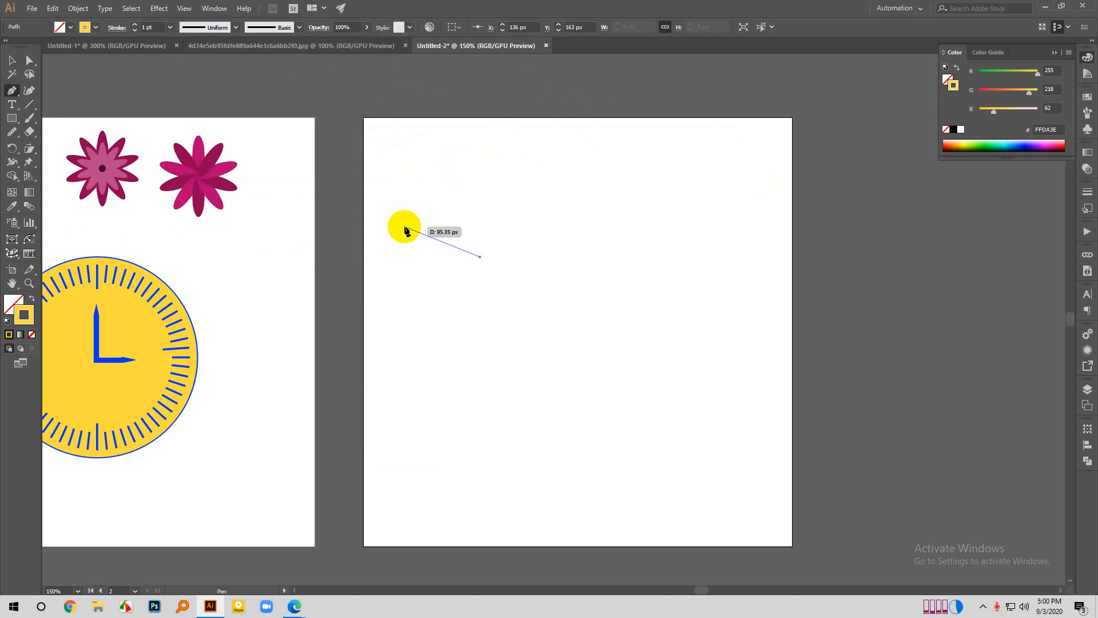
pyautogui.click(181, 8)
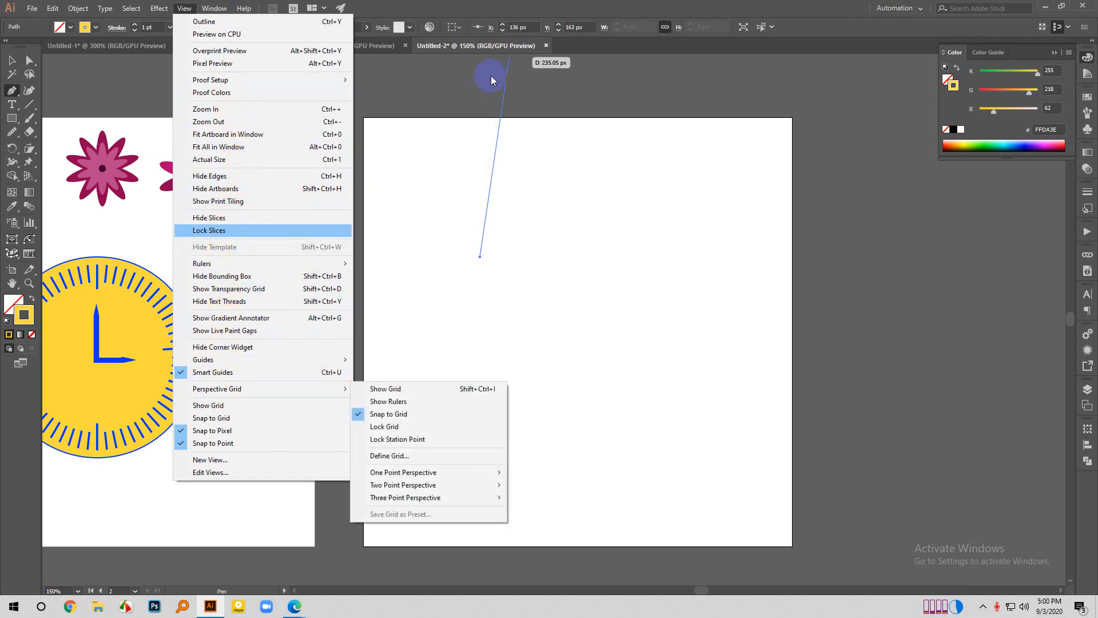
pyautogui.click(456, 27)
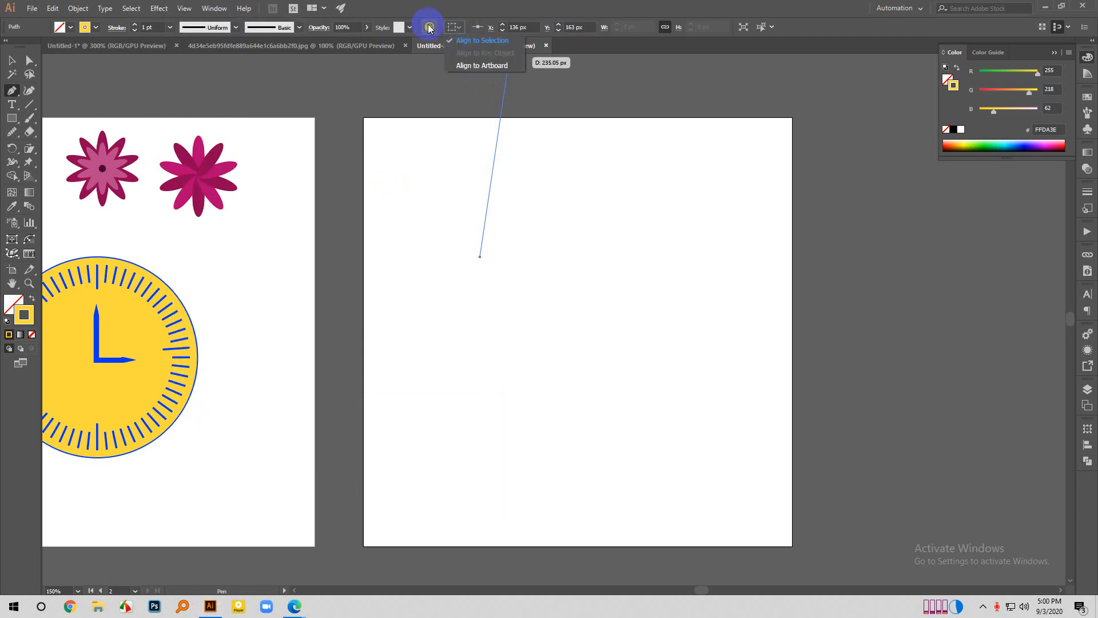
pyautogui.click(96, 29)
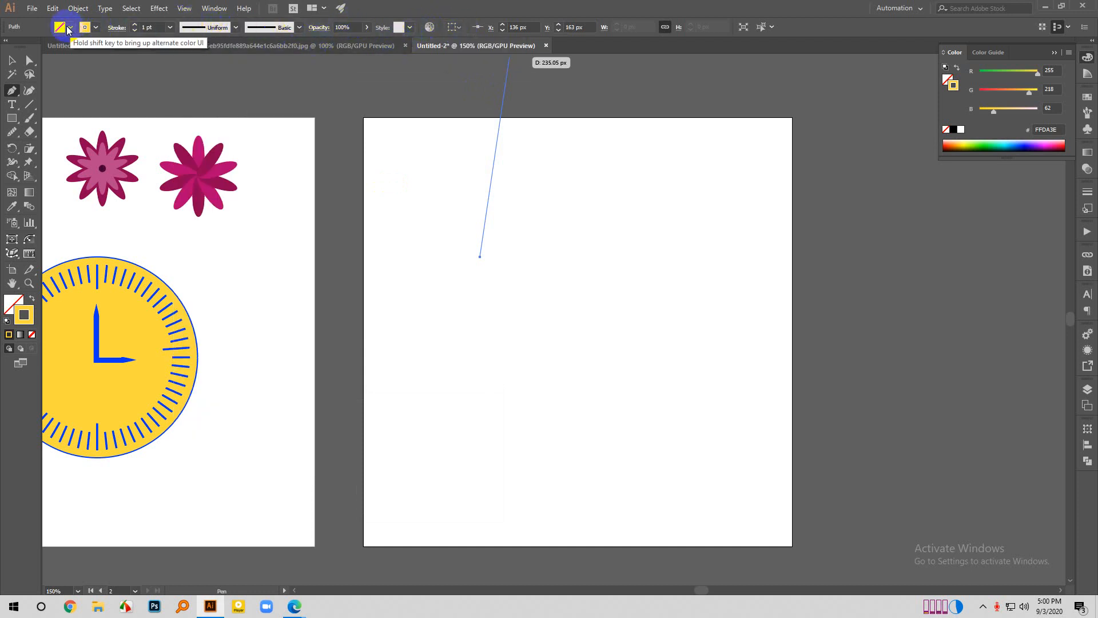
pyautogui.click(70, 29)
pyautogui.click(71, 29)
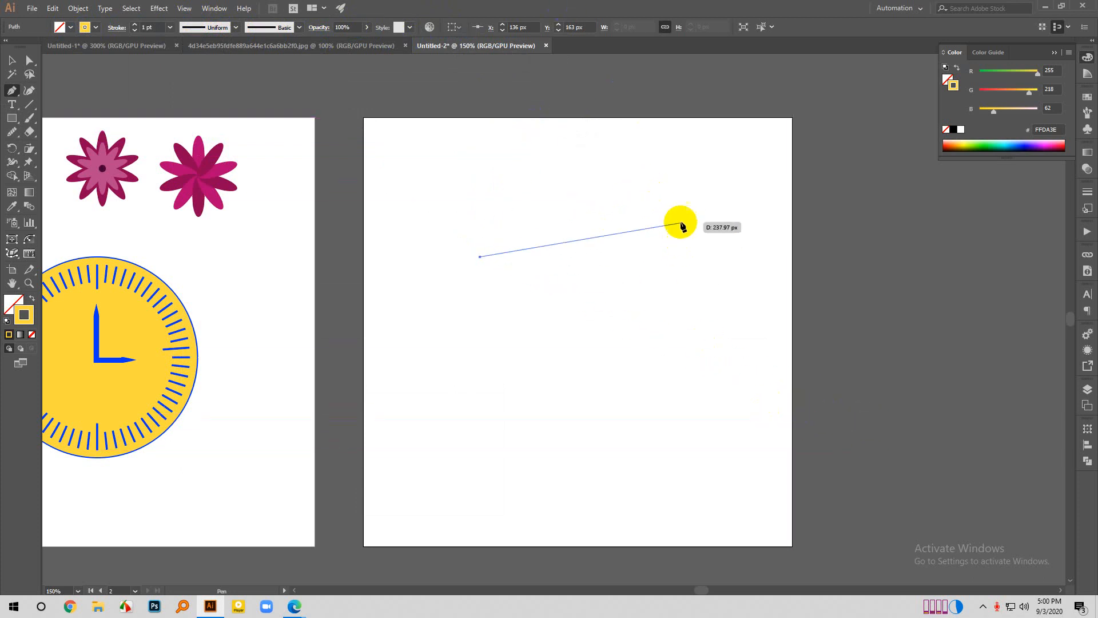
# - Continue the unfilled Pen path with three smooth anchor points to form a large rounded, open curve on the artboard
pyautogui.moveTo(664, 225); pyautogui.dragTo(763, 247)
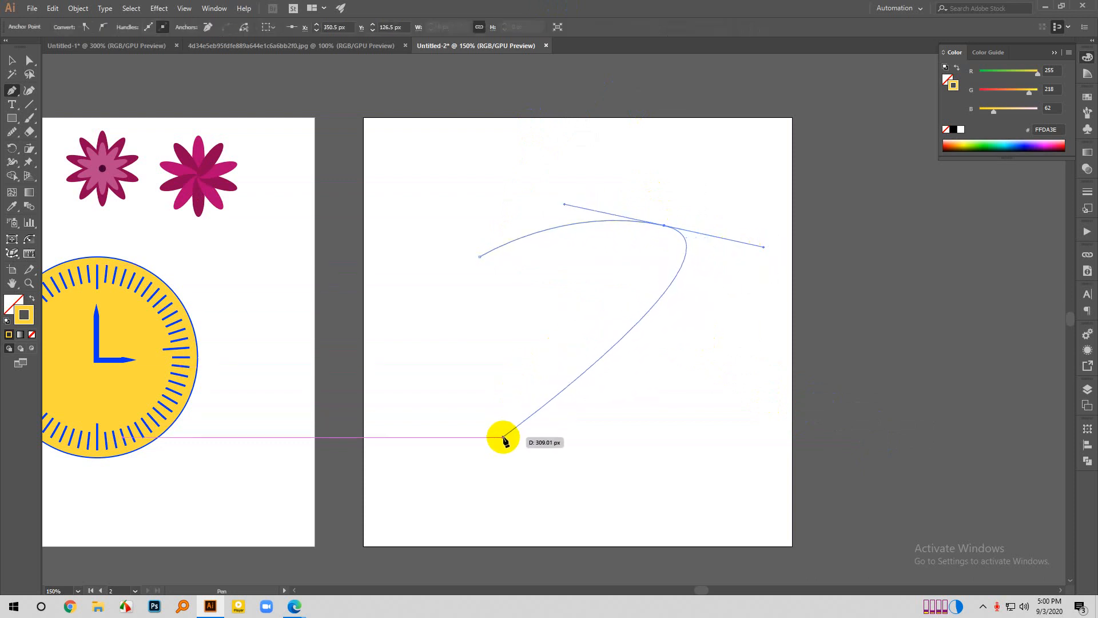
pyautogui.moveTo(485, 390); pyautogui.dragTo(422, 258)
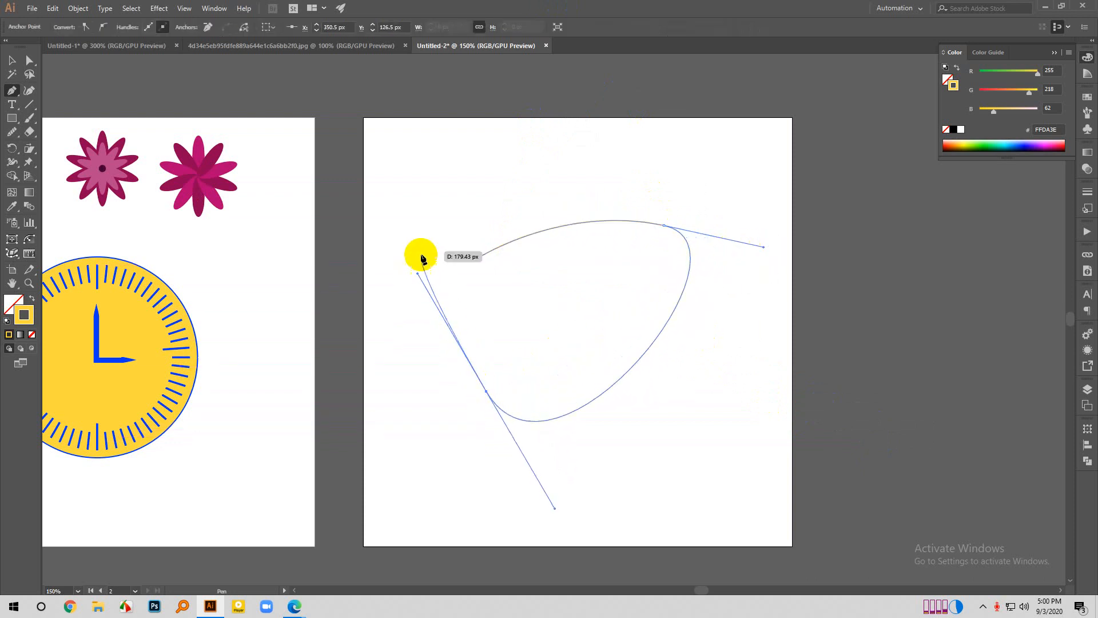
pyautogui.moveTo(455, 196); pyautogui.dragTo(503, 88)
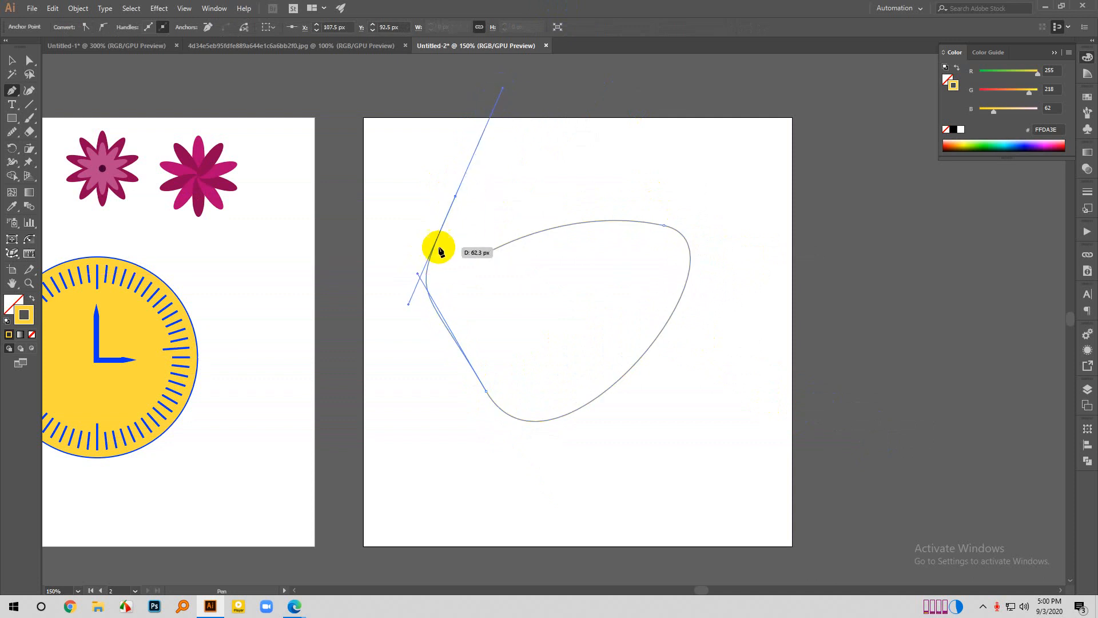
# - Examine the General, Units and Guides & Grid preferences, including the grid style options, and close the dialog without applying changes
pyautogui.click(52, 8)
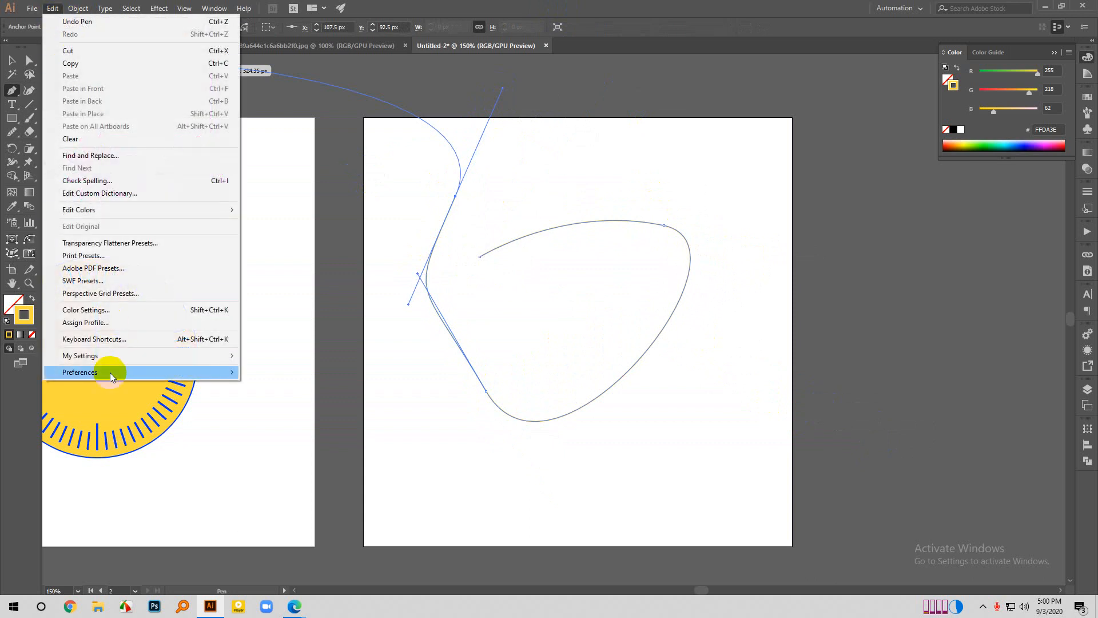
pyautogui.moveTo(222, 372)
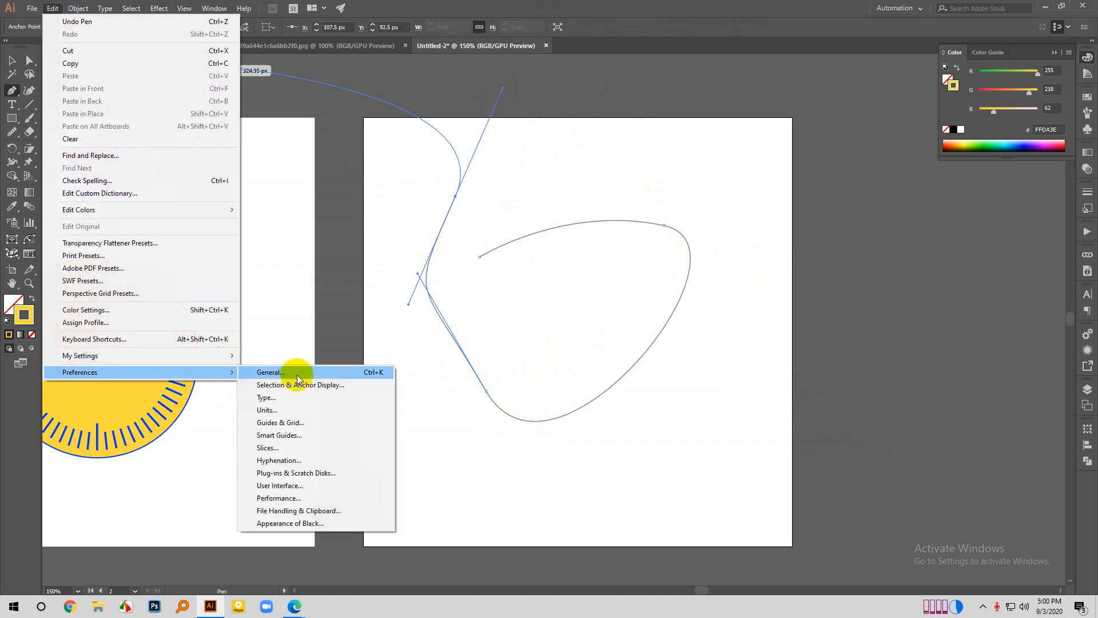
pyautogui.click(290, 373)
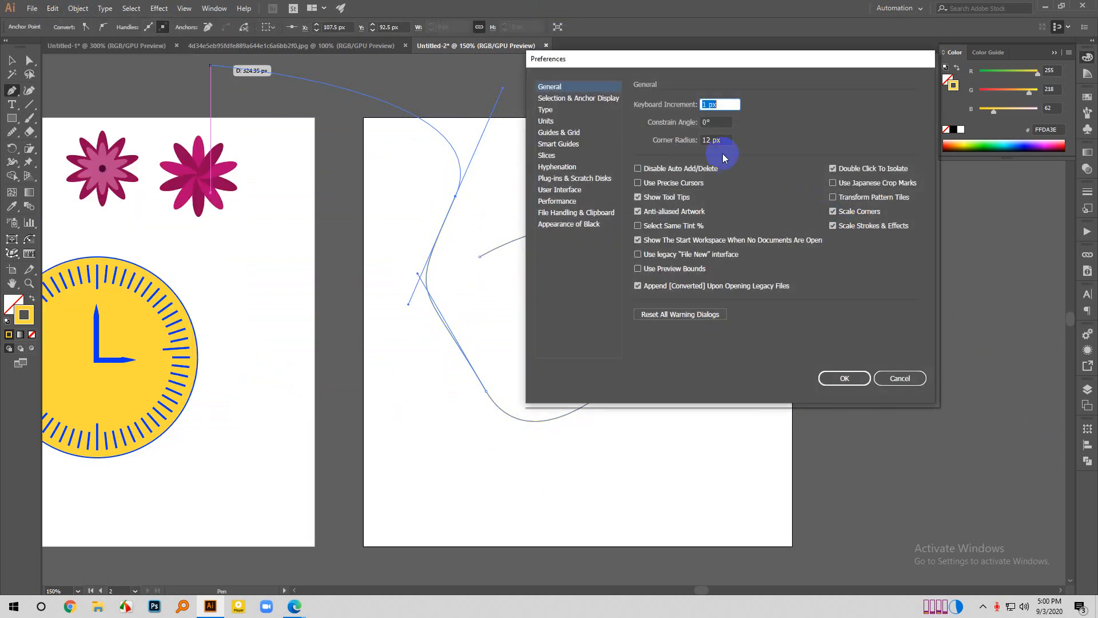
pyautogui.click(557, 122)
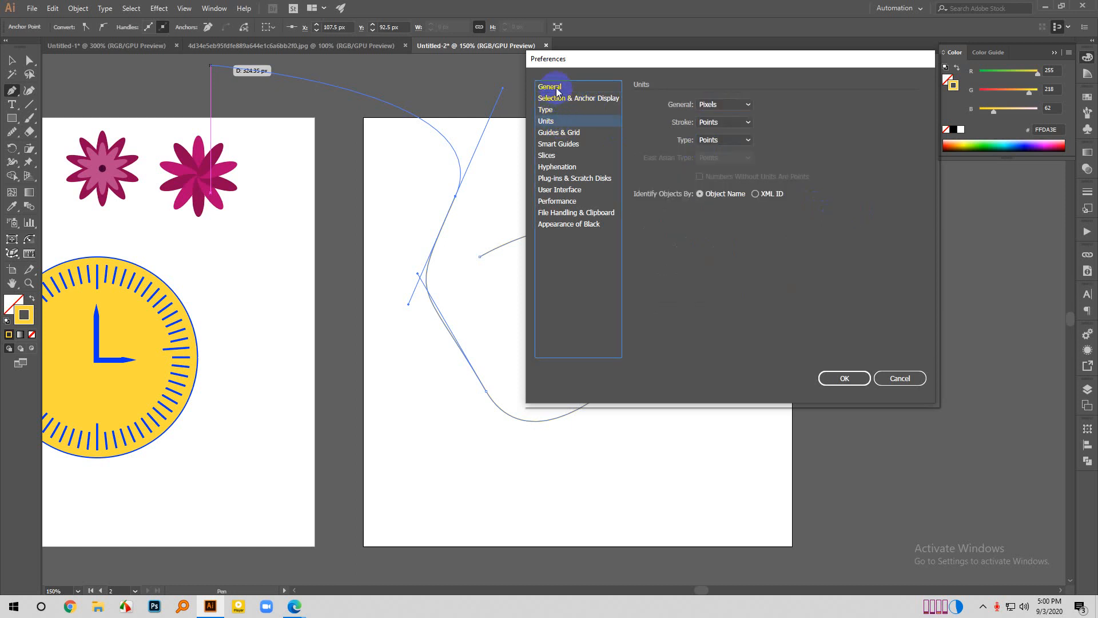
pyautogui.click(557, 88)
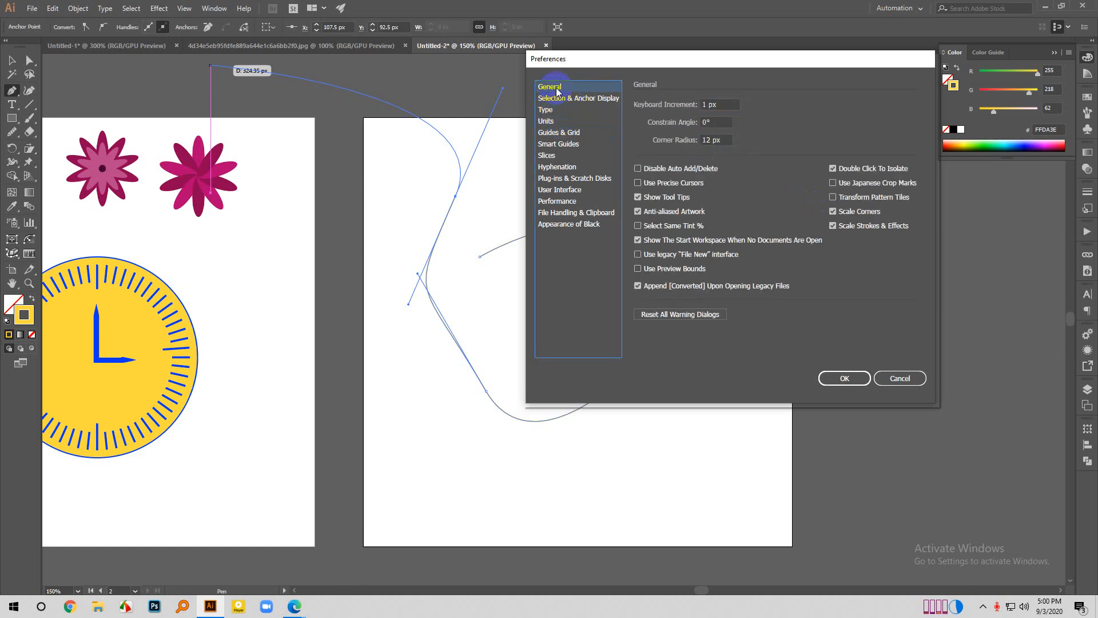
pyautogui.click(559, 134)
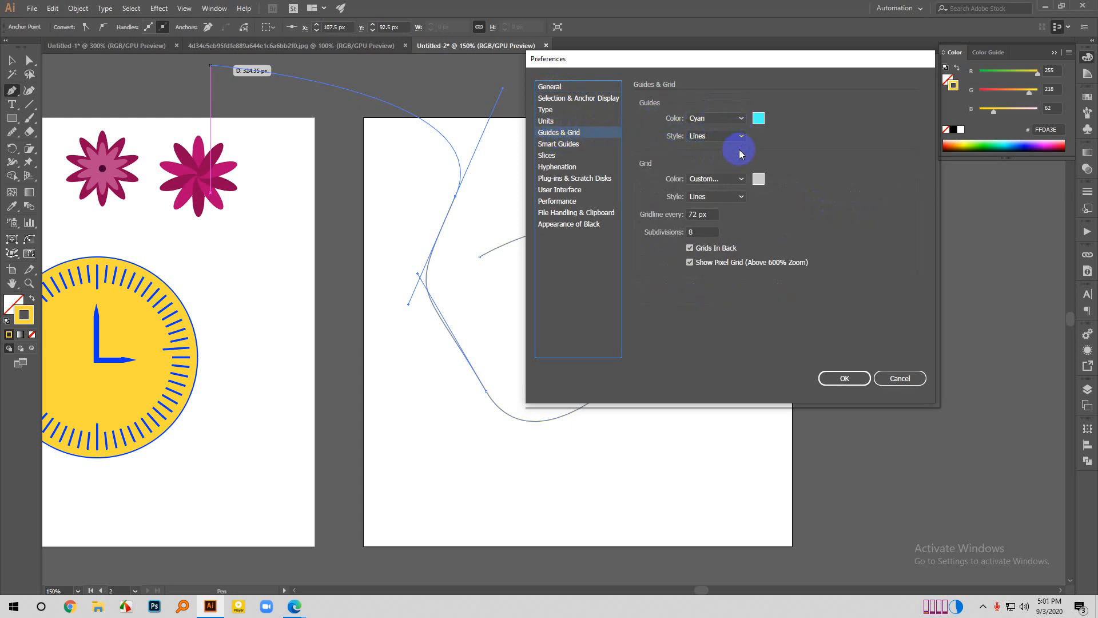
pyautogui.click(715, 197)
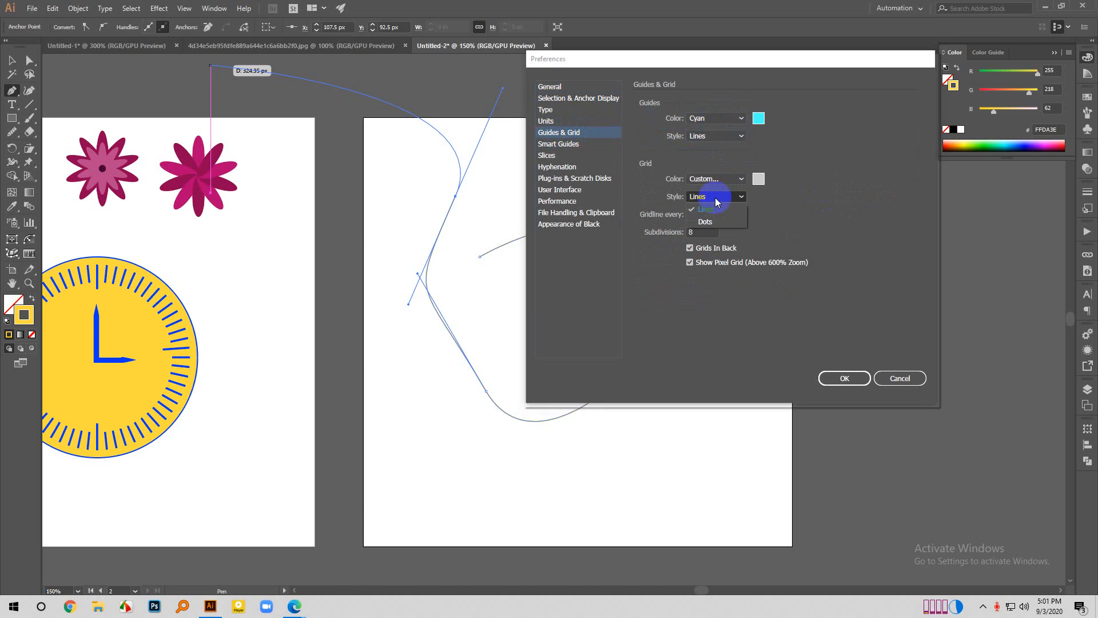
pyautogui.click(708, 210)
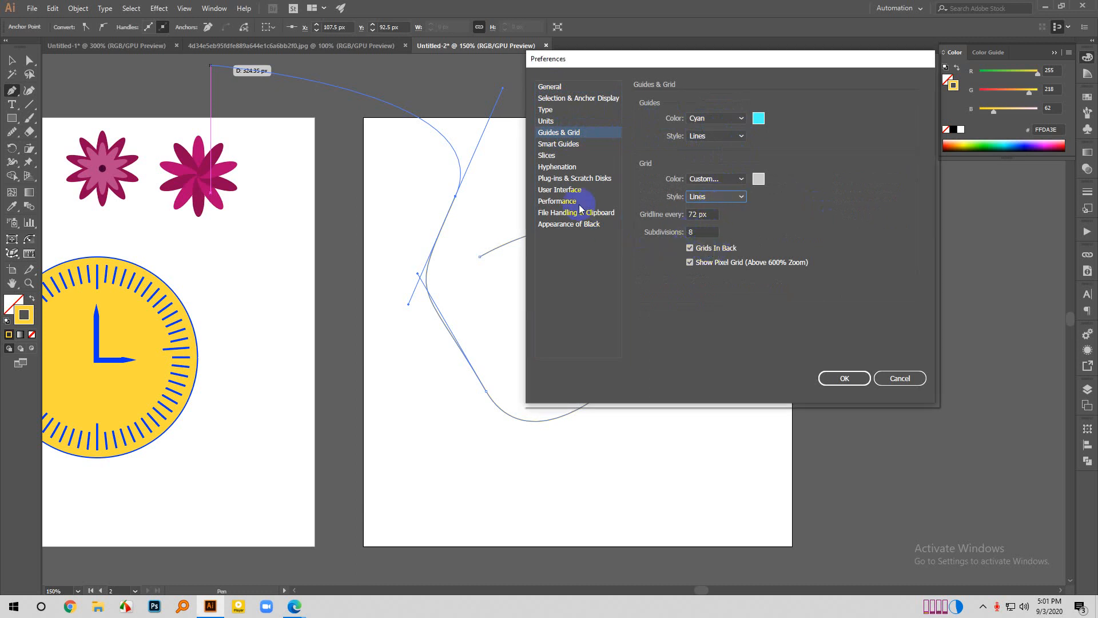
pyautogui.click(546, 88)
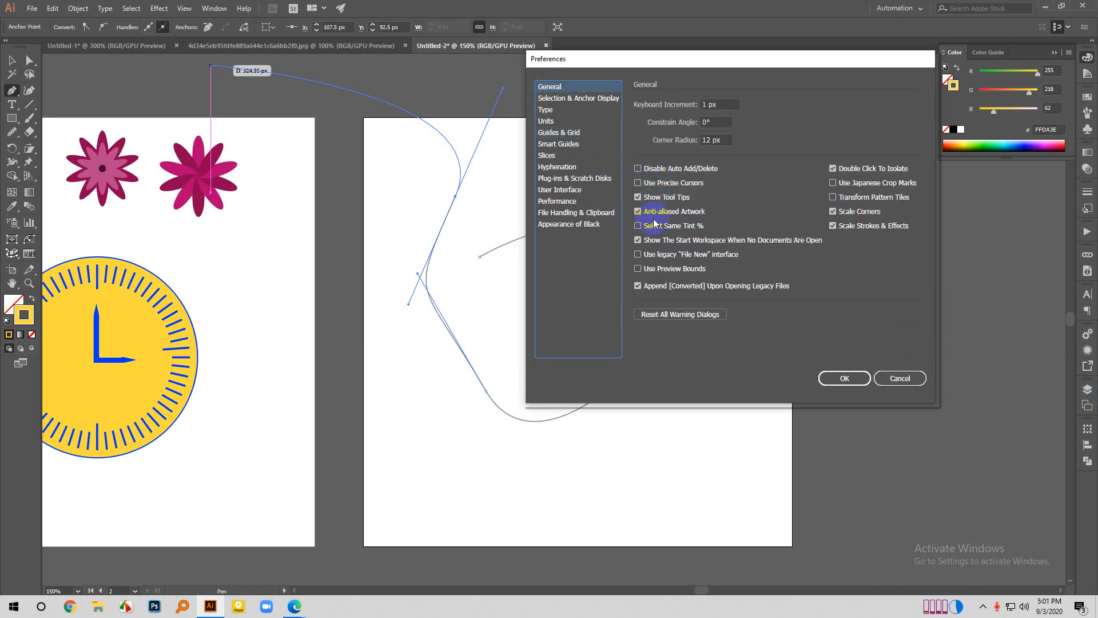
pyautogui.click(910, 378)
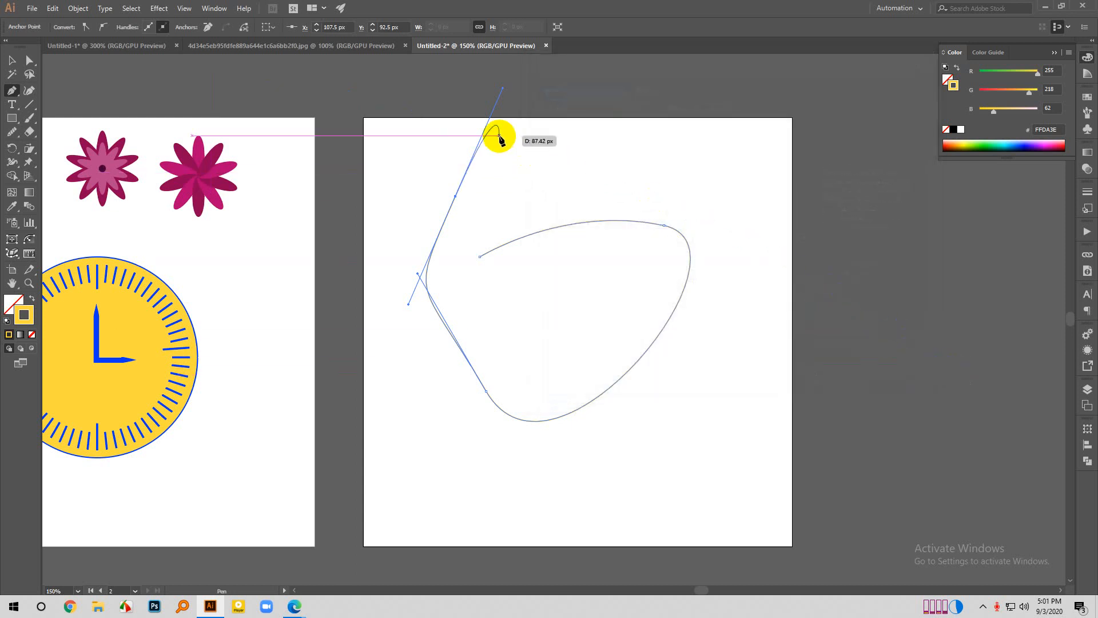
# - Undo the open Pen curve completely to clear the right-hand artboard
pyautogui.hotkey('ctrl', 'z')
pyautogui.hotkey('ctrl', 'z')
pyautogui.hotkey('ctrl', 'z')
pyautogui.hotkey('ctrl', 'z')
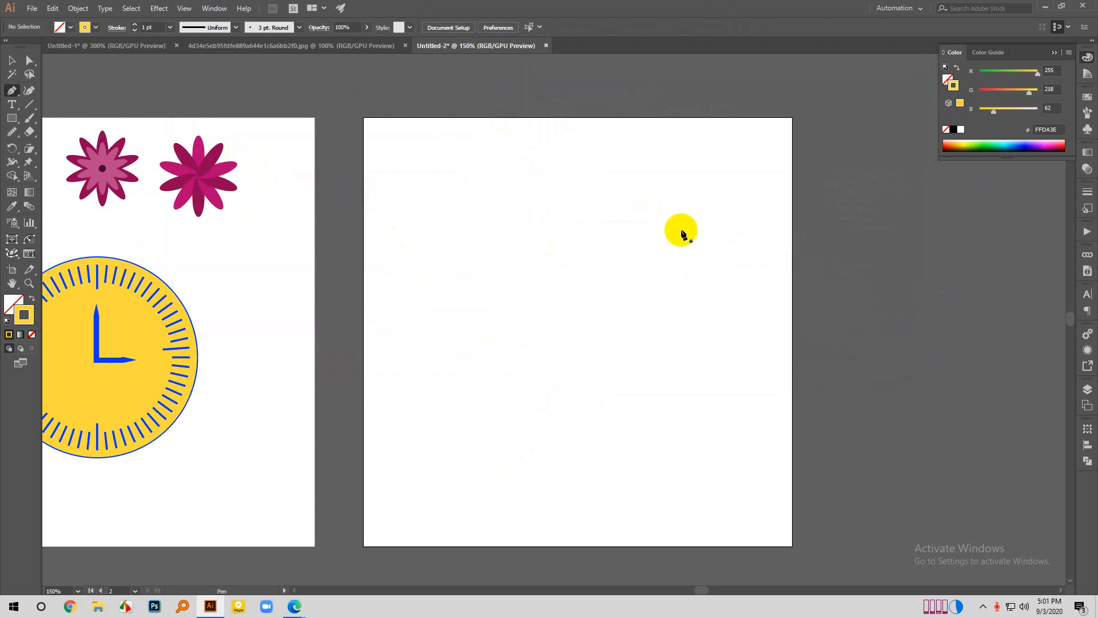
# - Draw an unfilled rectangle with a yellow stroke, about 275 by 87 px, on the empty artboard and select it
pyautogui.click(11, 119)
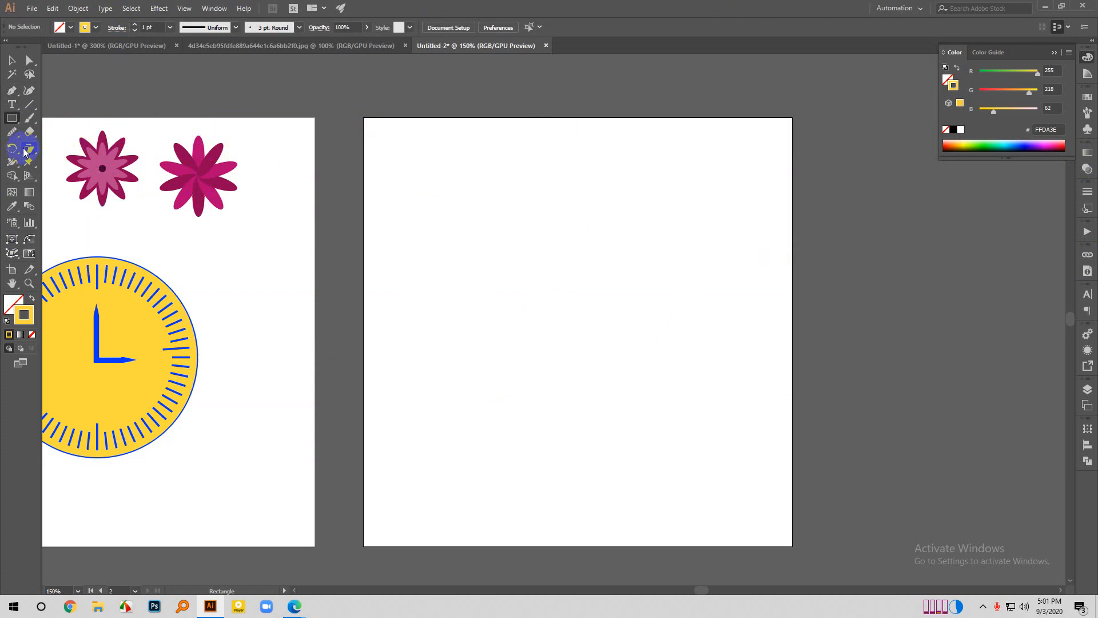
pyautogui.moveTo(522, 258); pyautogui.dragTo(757, 331)
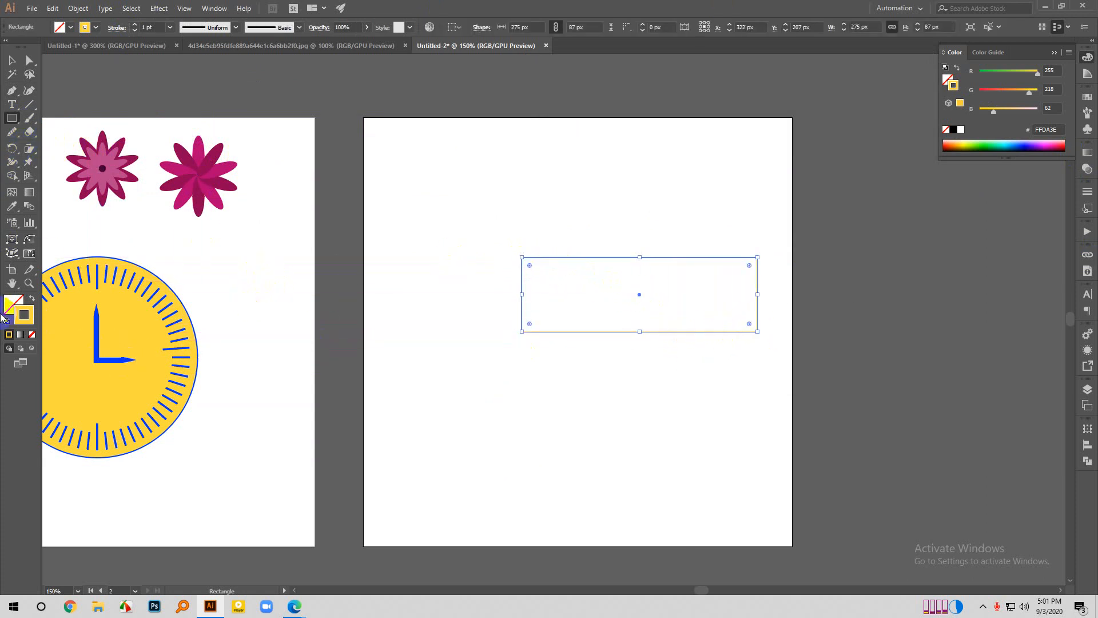
pyautogui.scroll(-1, 688, 320)
pyautogui.scroll(-1, 688, 320)
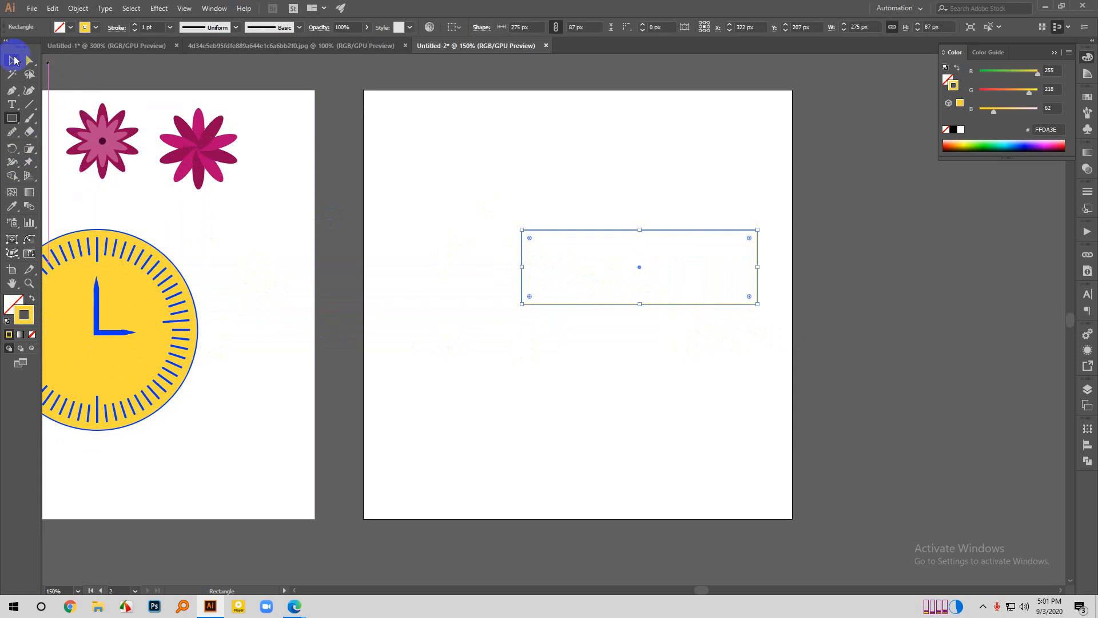
pyautogui.click(12, 60)
pyautogui.click(458, 297)
pyautogui.click(687, 304)
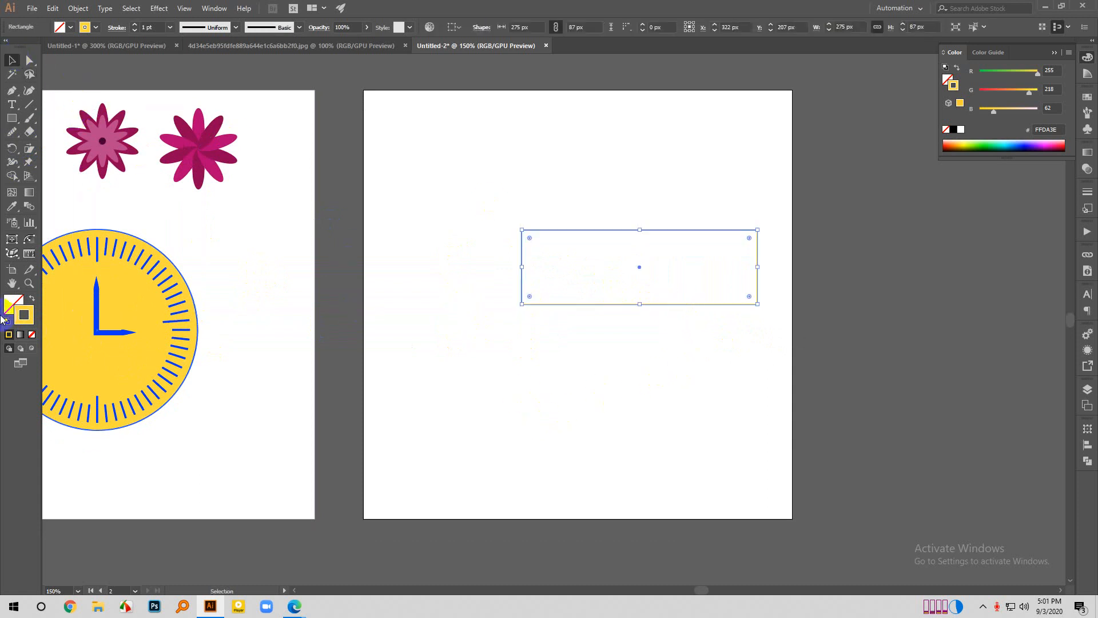
# - Swap the rectangle's fill and stroke to make its fill yellow, and set its stroke colour to blue 2266FF
pyautogui.click(30, 298)
pyautogui.doubleClick(16, 310)
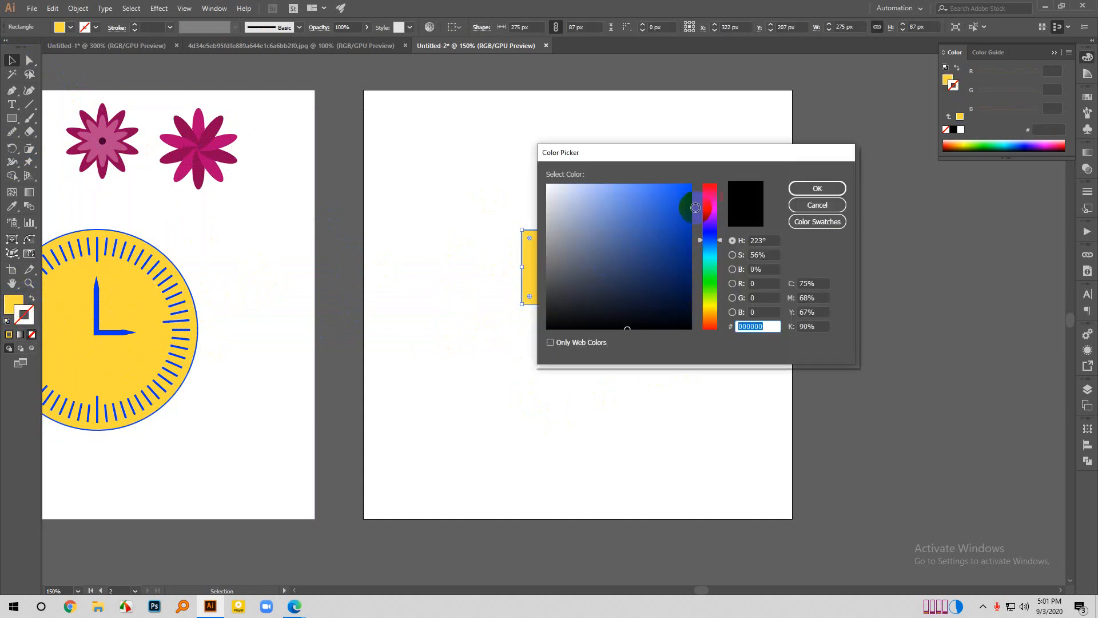
pyautogui.moveTo(672, 209); pyautogui.dragTo(673, 180)
pyautogui.click(817, 188)
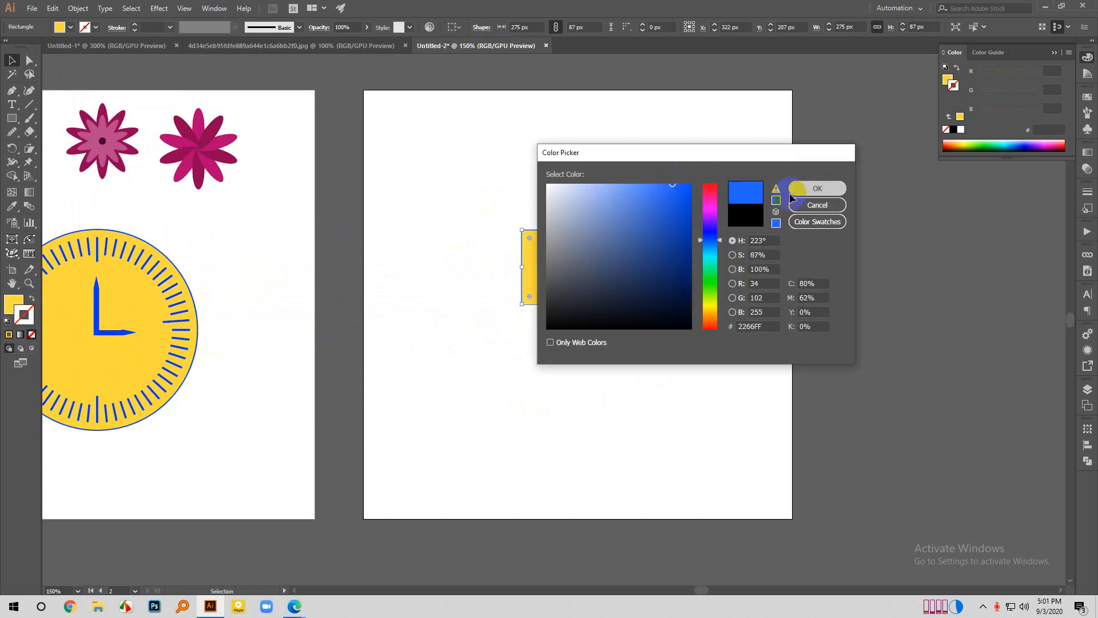
pyautogui.click(705, 365)
pyautogui.click(637, 294)
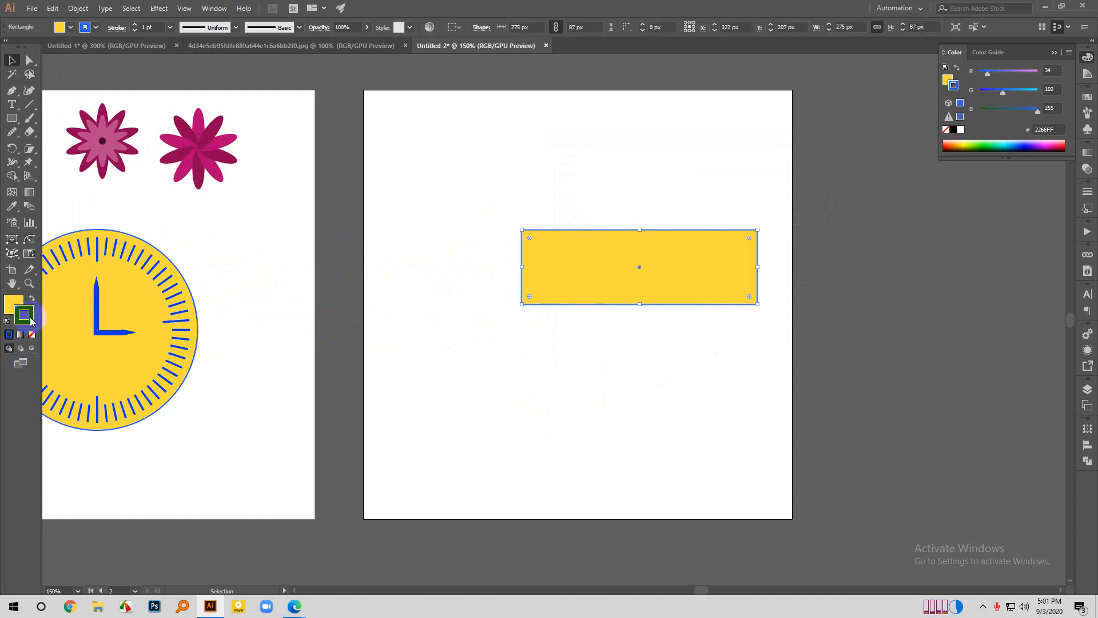
# - Swap the colours to give the rectangle a blue fill, remove its stroke and move it toward the artboard's left side
pyautogui.click(31, 297)
pyautogui.click(32, 335)
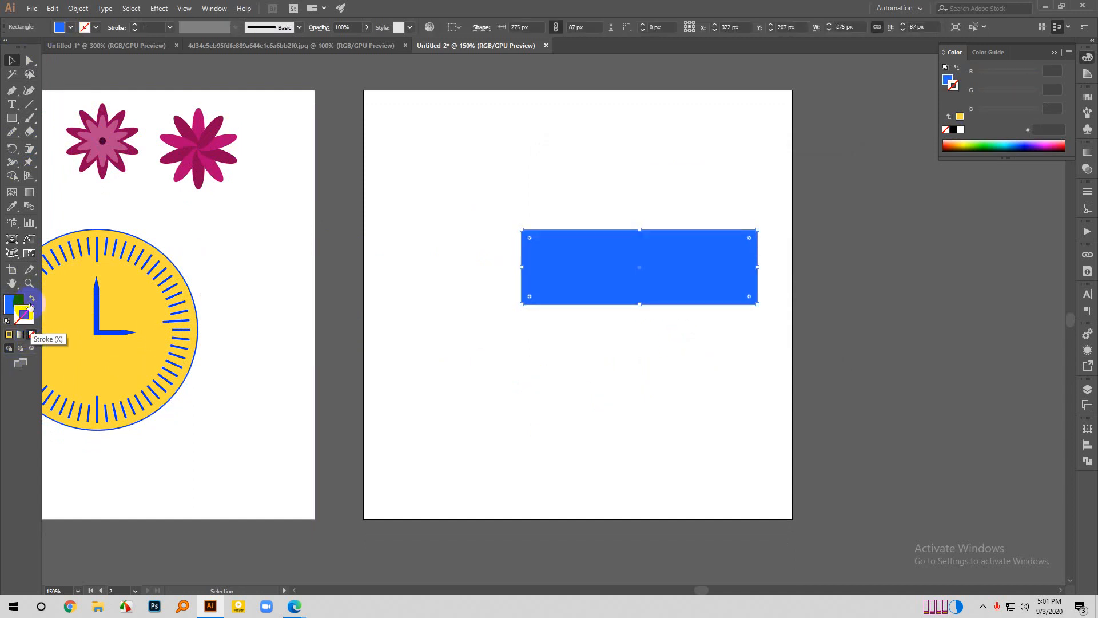
pyautogui.moveTo(663, 290); pyautogui.dragTo(584, 304)
# - Try shearing the blue rectangle about its centre with the Shear tool, and undo the distortion
pyautogui.moveTo(33, 153); pyautogui.dragTo(92, 165)
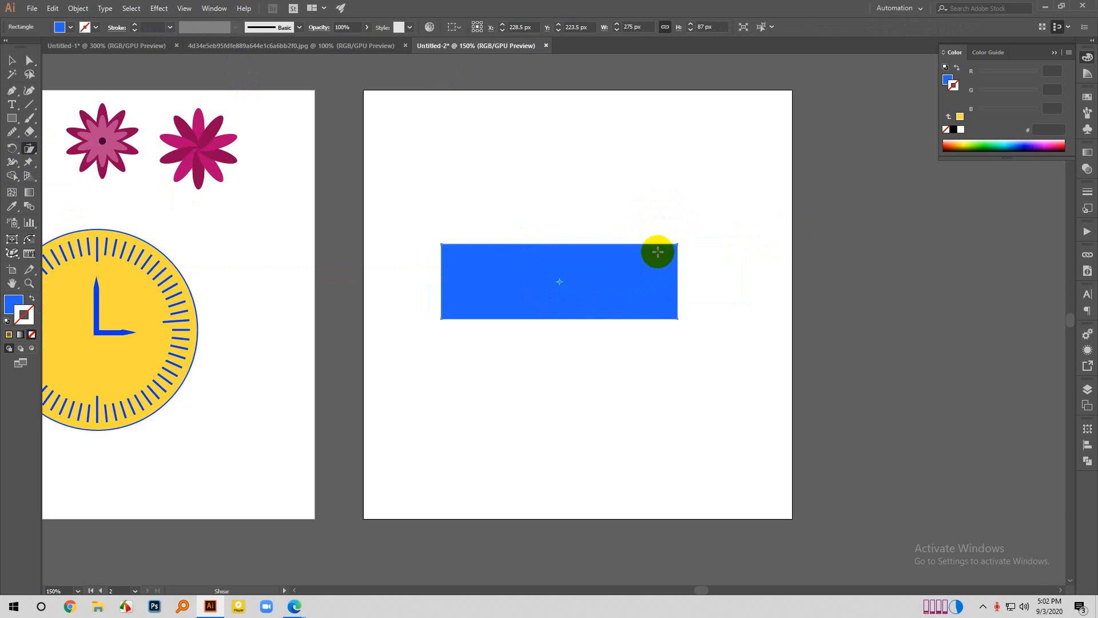
pyautogui.moveTo(676, 247)
pyautogui.mouseDown()
pyautogui.moveTo(679, 273)
pyautogui.moveTo(660, 247)
pyautogui.moveTo(669, 248)
pyautogui.mouseUp()
pyautogui.hotkey('ctrl', 'z')
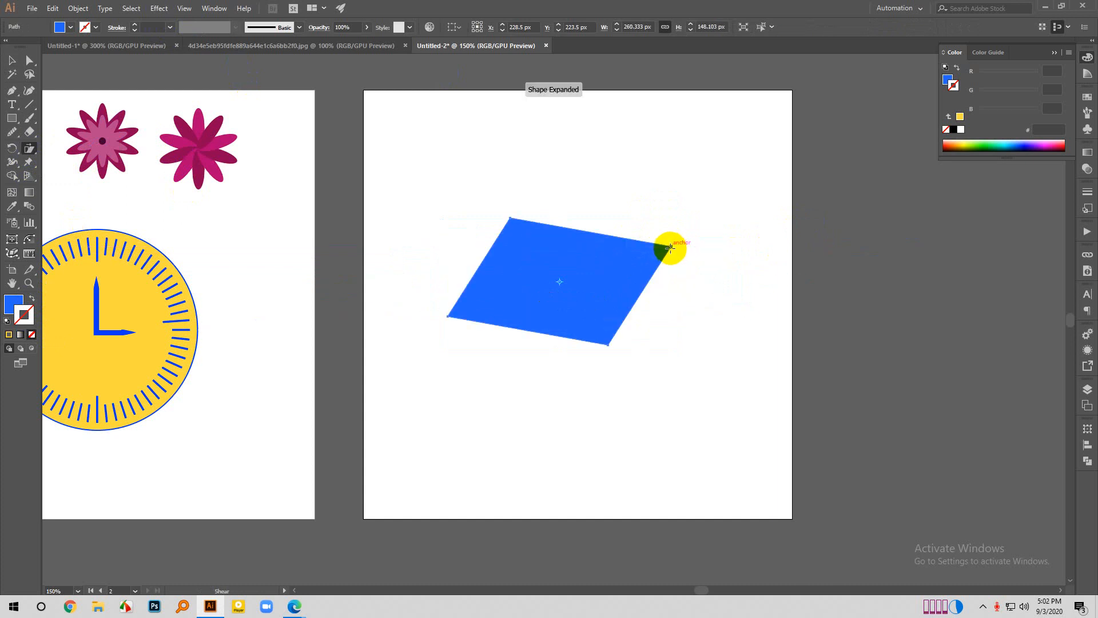
pyautogui.hotkey('ctrl', 'z')
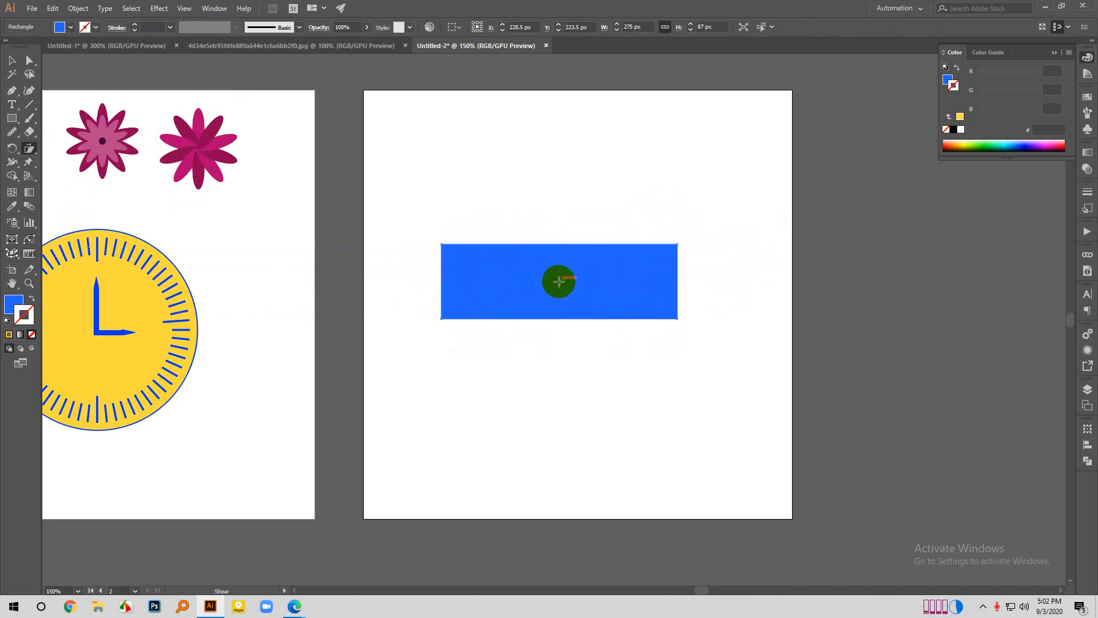
# - Shear the blue rectangle about its lower-left corner into a left-leaning parallelogram about 342 px wide and 84 px high
pyautogui.click(438, 318)
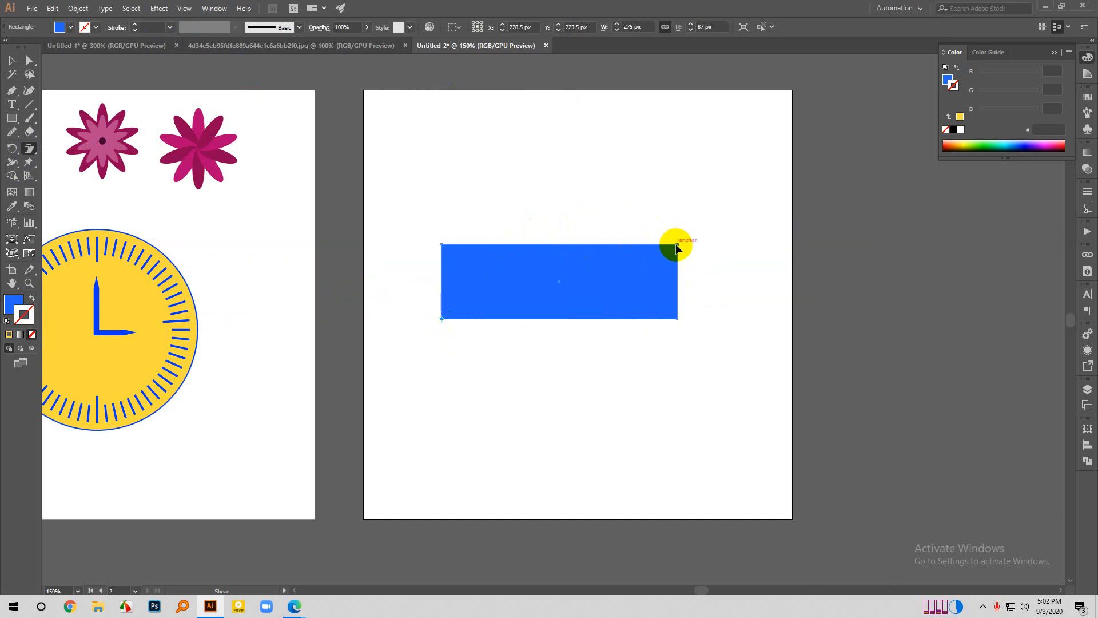
pyautogui.moveTo(676, 247); pyautogui.dragTo(639, 248)
pyautogui.hotkey('ctrl', 'z')
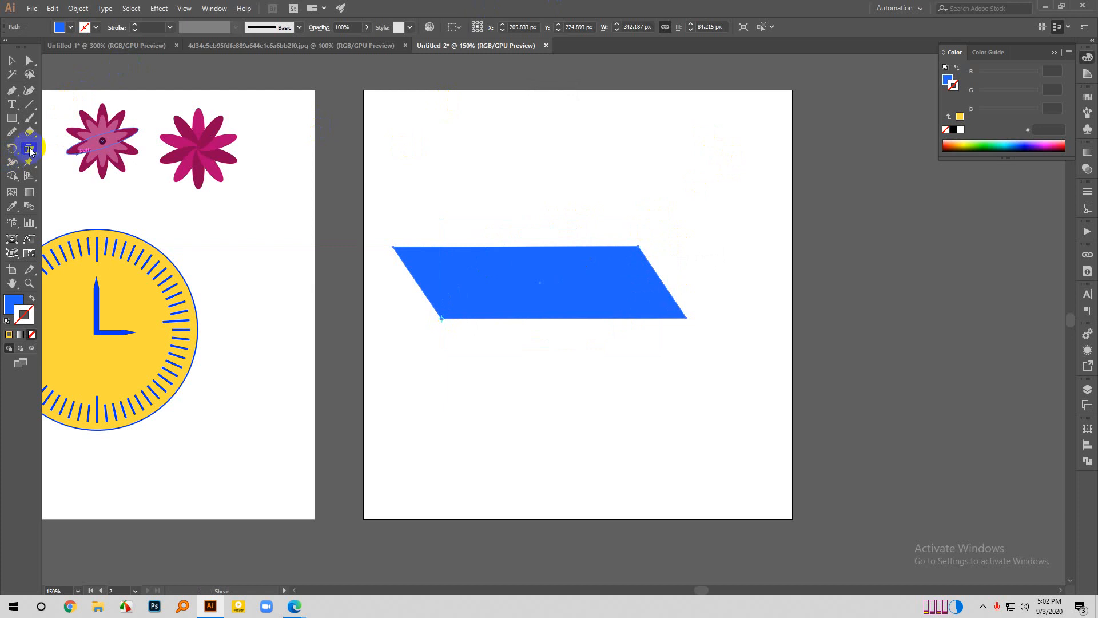
pyautogui.moveTo(30, 149); pyautogui.dragTo(52, 163)
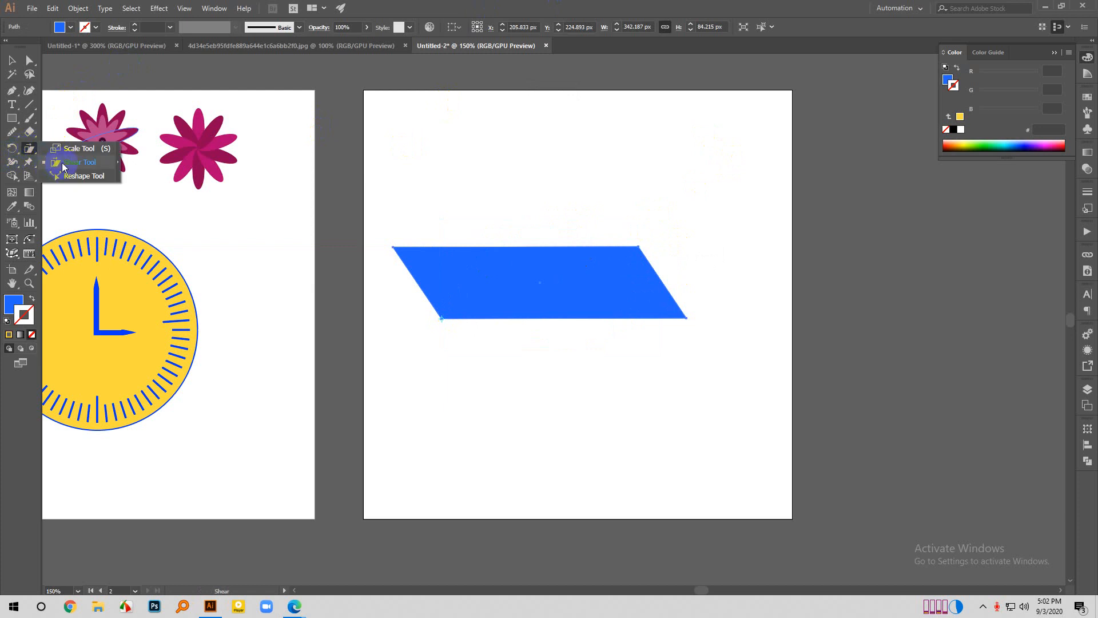
pyautogui.moveTo(66, 164); pyautogui.dragTo(66, 164)
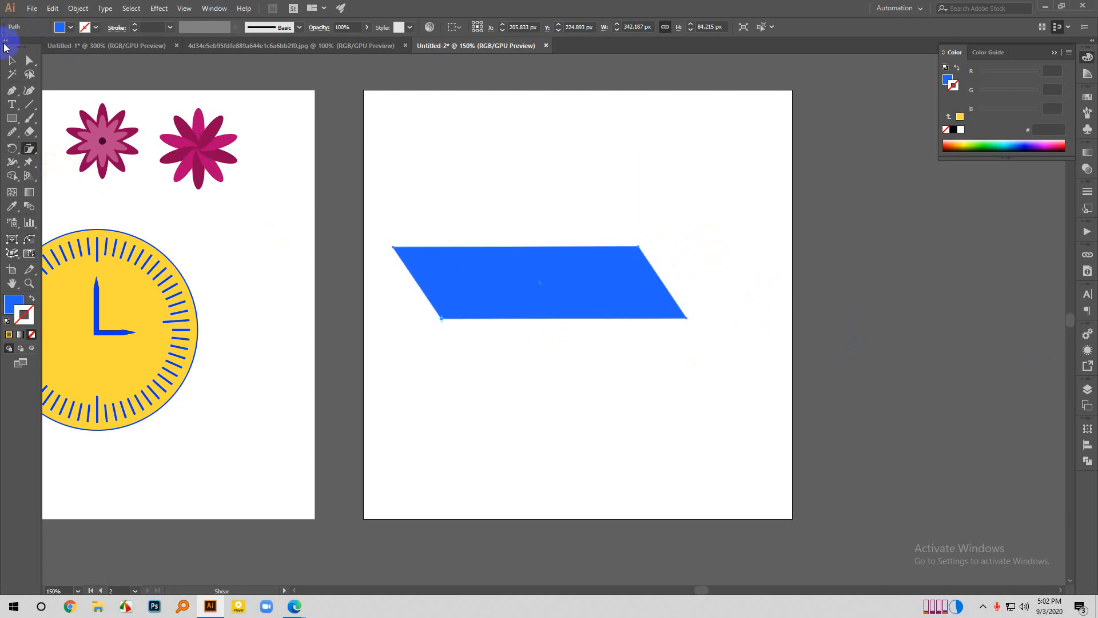
# - Select the blue parallelogram on the artboard and delete it
pyautogui.click(12, 60)
pyautogui.click(418, 225)
pyautogui.moveTo(387, 223); pyautogui.dragTo(675, 400)
pyautogui.press('Delete')
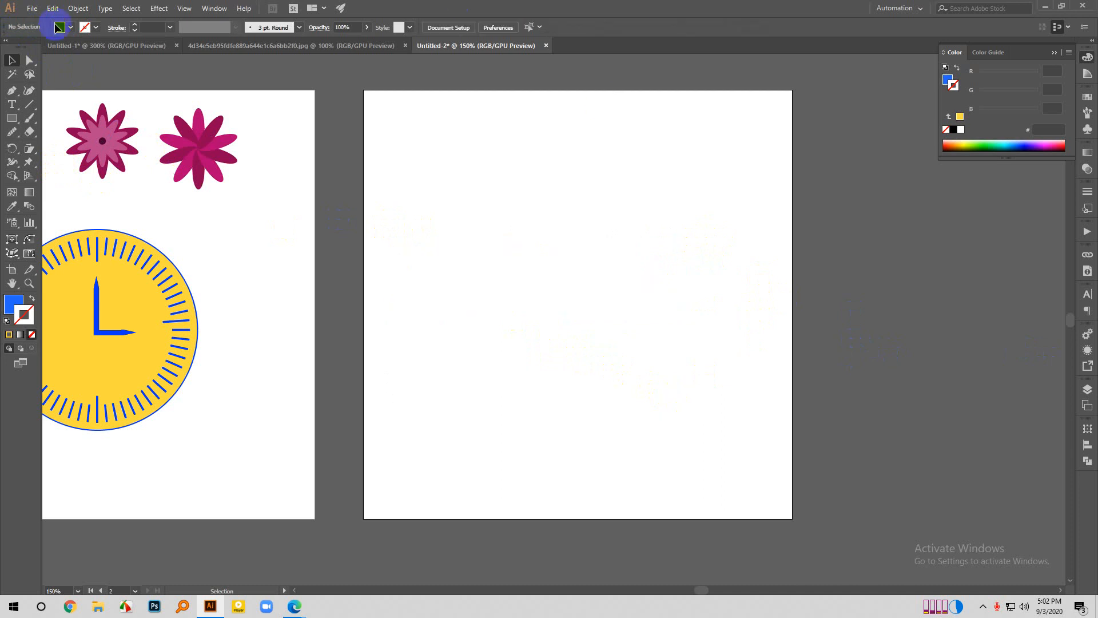
# - Draw a horizontal line about 302 px long across the upper part of the artboard with the Line Segment tool
pyautogui.click(29, 148)
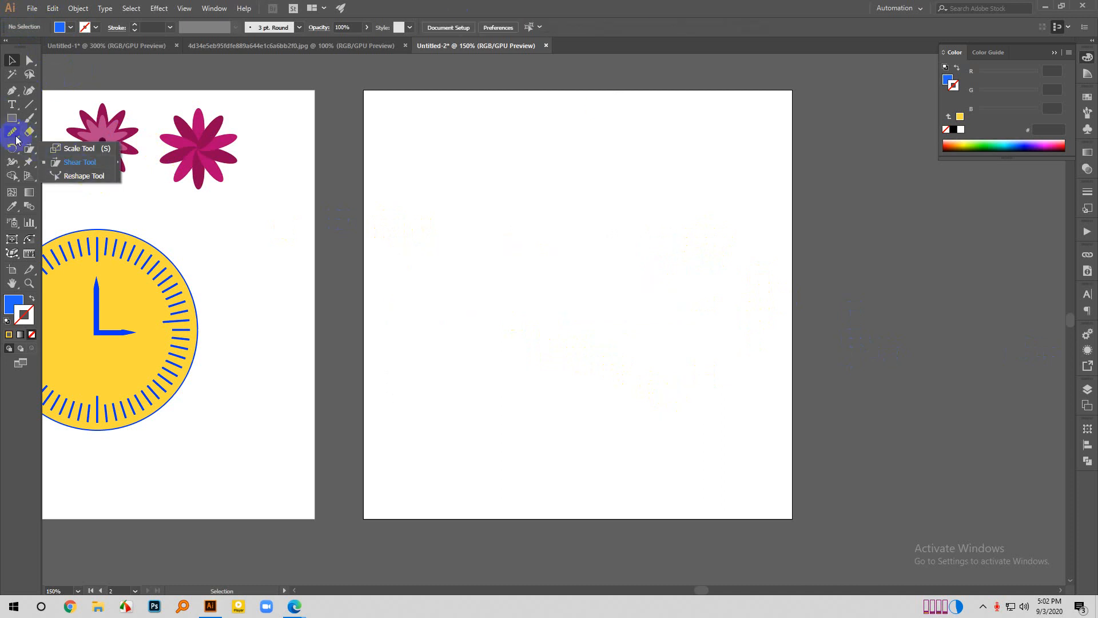
pyautogui.click(30, 106)
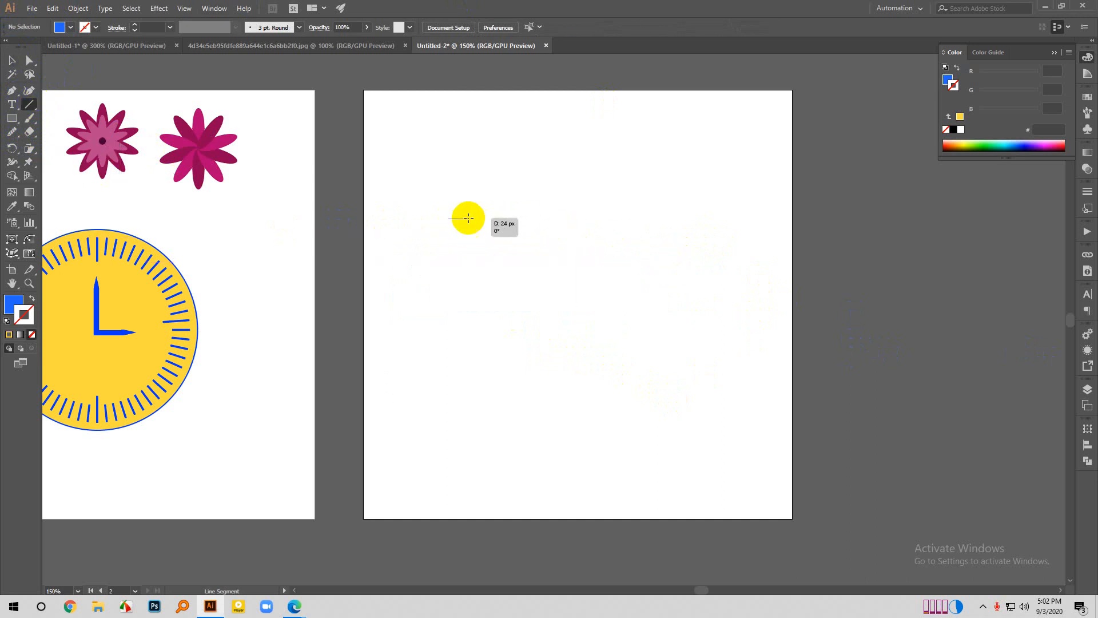
pyautogui.moveTo(448, 218)
pyautogui.mouseDown()
pyautogui.moveTo(725, 218)
pyautogui.moveTo(707, 218)
pyautogui.mouseUp()
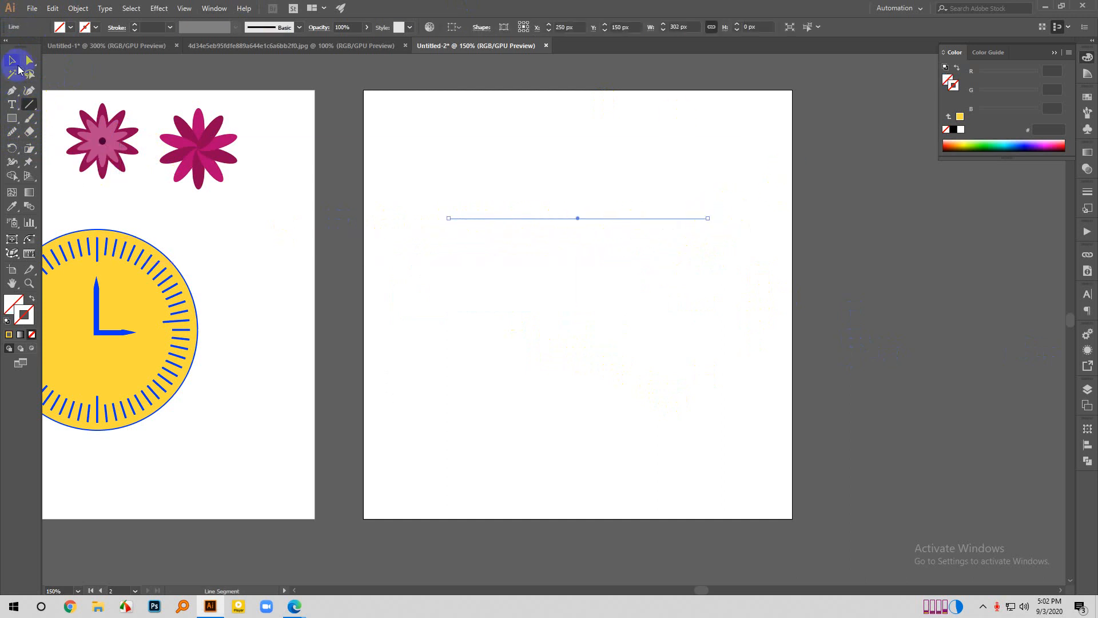
# - Try the Reshape tool on the line's middle, and shift its left endpoint slightly upward and outward
pyautogui.moveTo(30, 158); pyautogui.dragTo(74, 177)
pyautogui.click(560, 210)
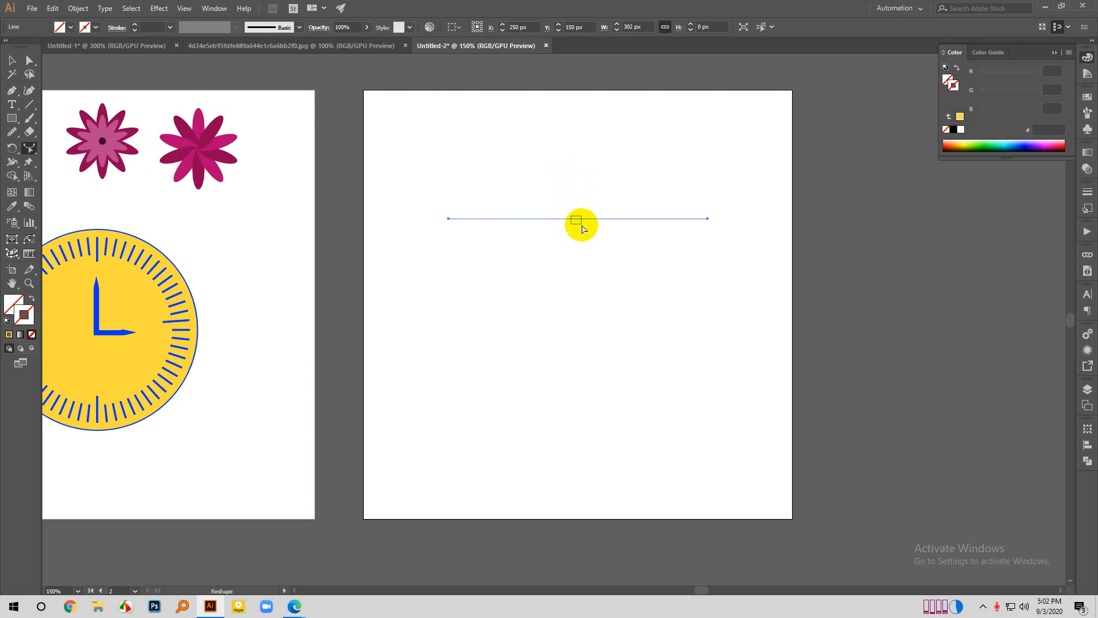
pyautogui.moveTo(30, 148); pyautogui.dragTo(76, 178)
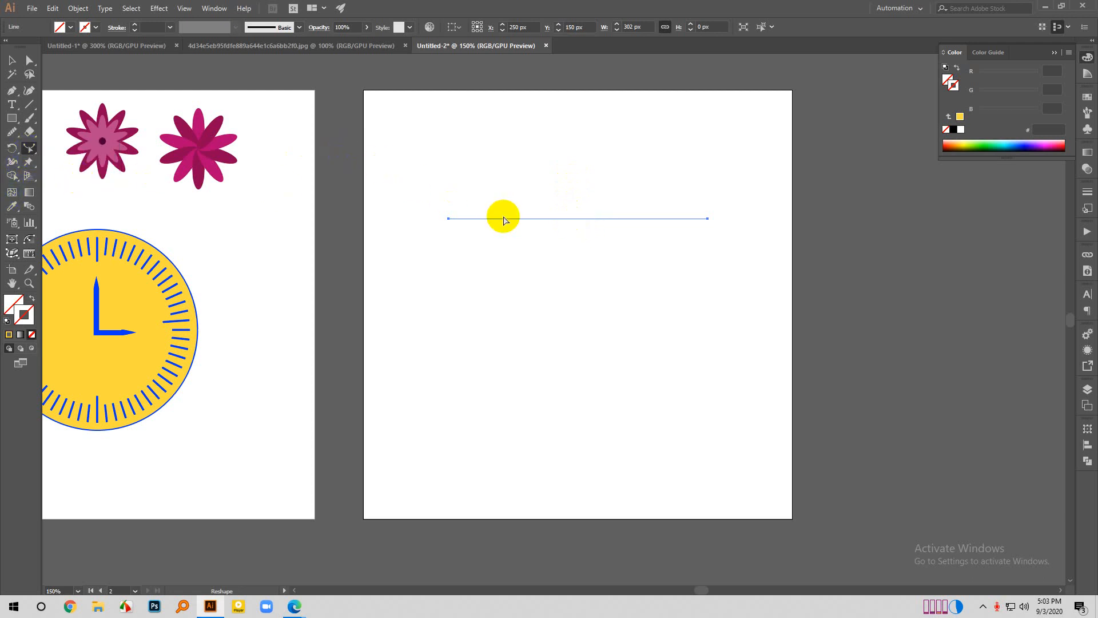
pyautogui.moveTo(449, 219)
pyautogui.mouseDown()
pyautogui.moveTo(453, 228)
pyautogui.moveTo(444, 212)
pyautogui.mouseUp()
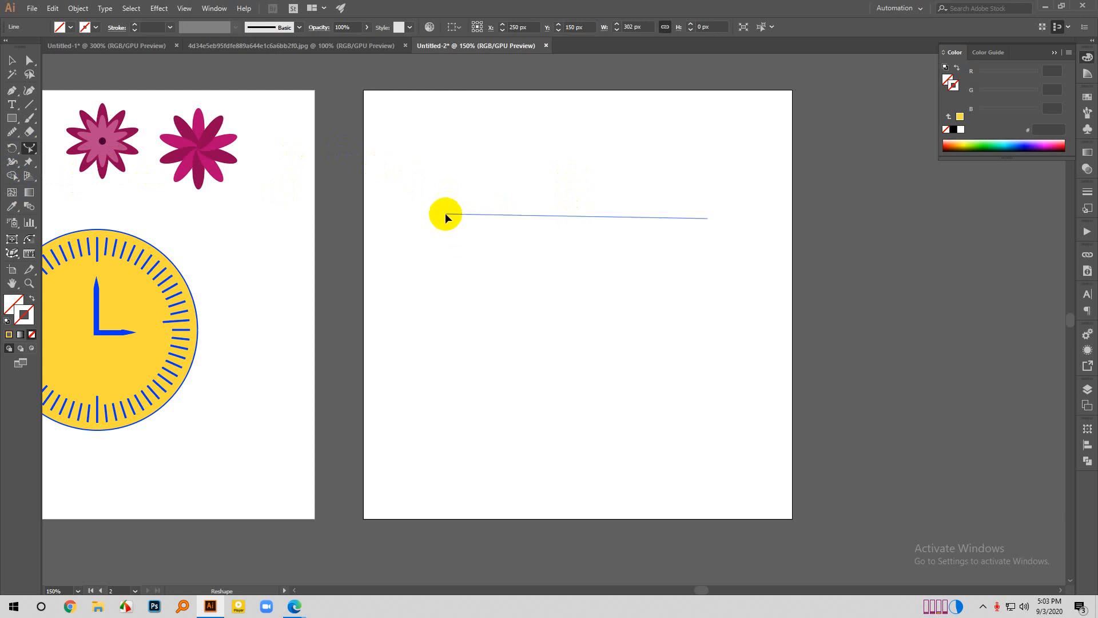
# - Select the strokeless line with the Selection tool and delete it
pyautogui.click(14, 68)
pyautogui.click(483, 244)
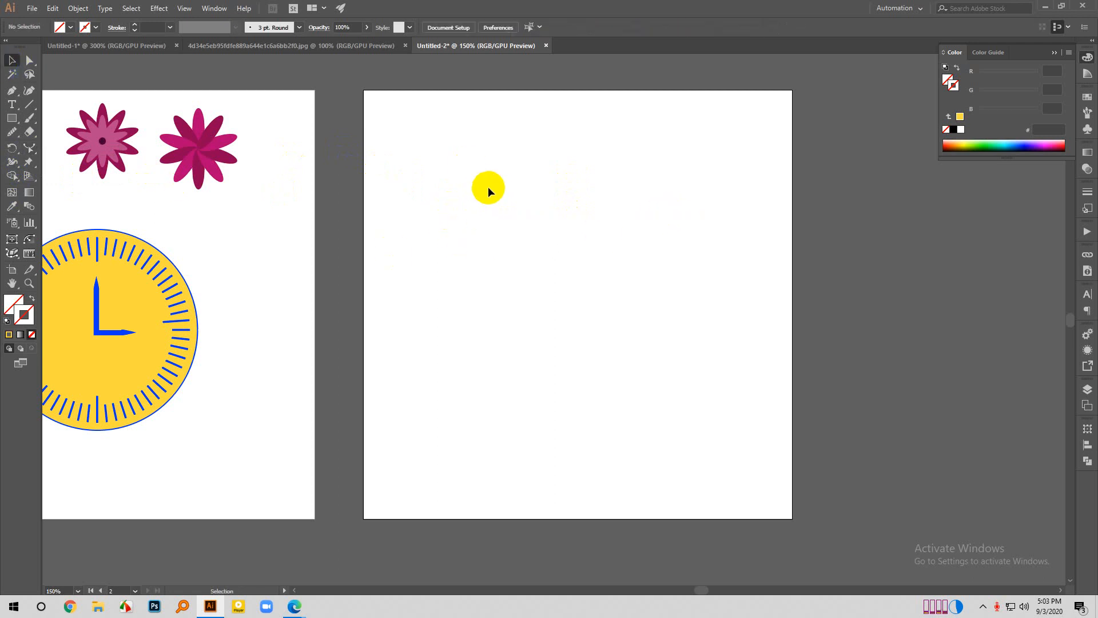
pyautogui.moveTo(434, 145); pyautogui.dragTo(877, 350)
pyautogui.press('Delete')
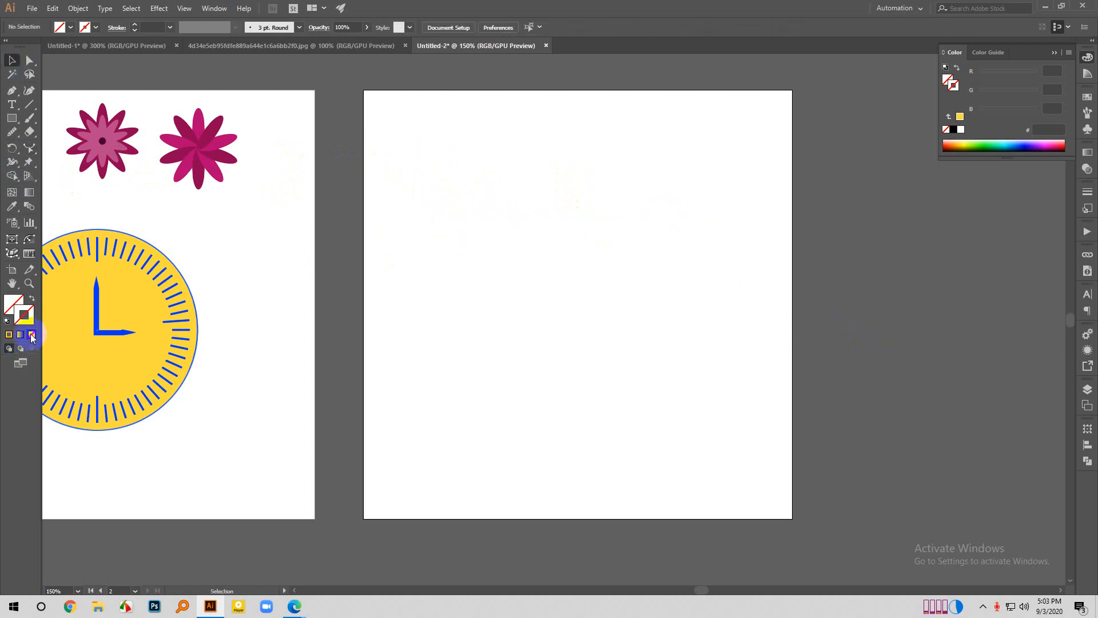
# - Set the stroke colour to blue 004FFF and draw a horizontal line about 298 px long across the empty artboard's upper part
pyautogui.click(25, 109)
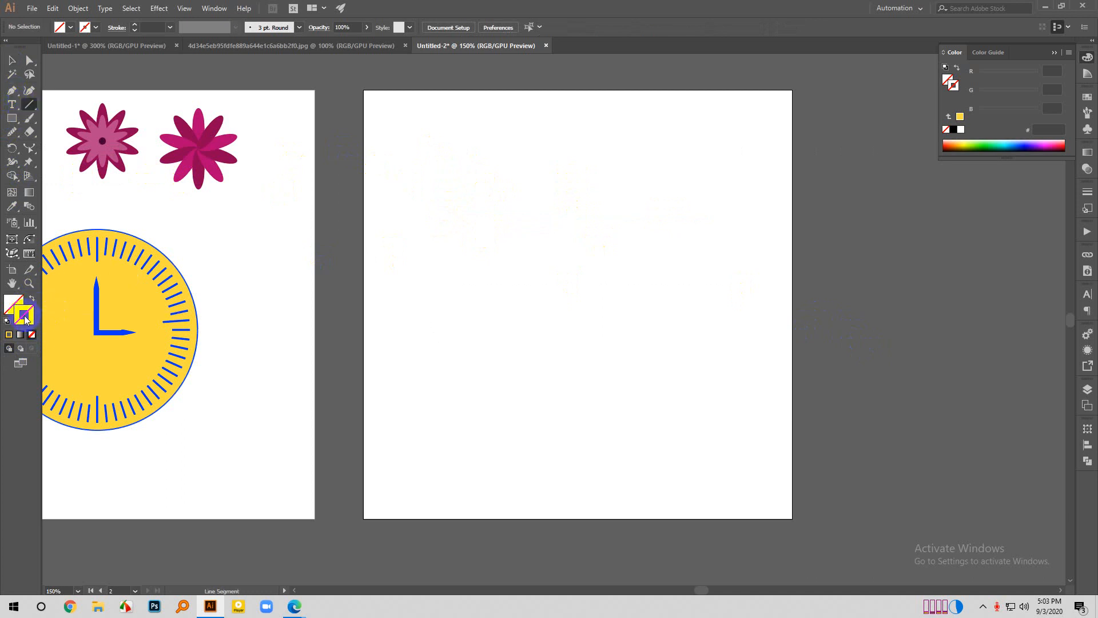
pyautogui.doubleClick(28, 322)
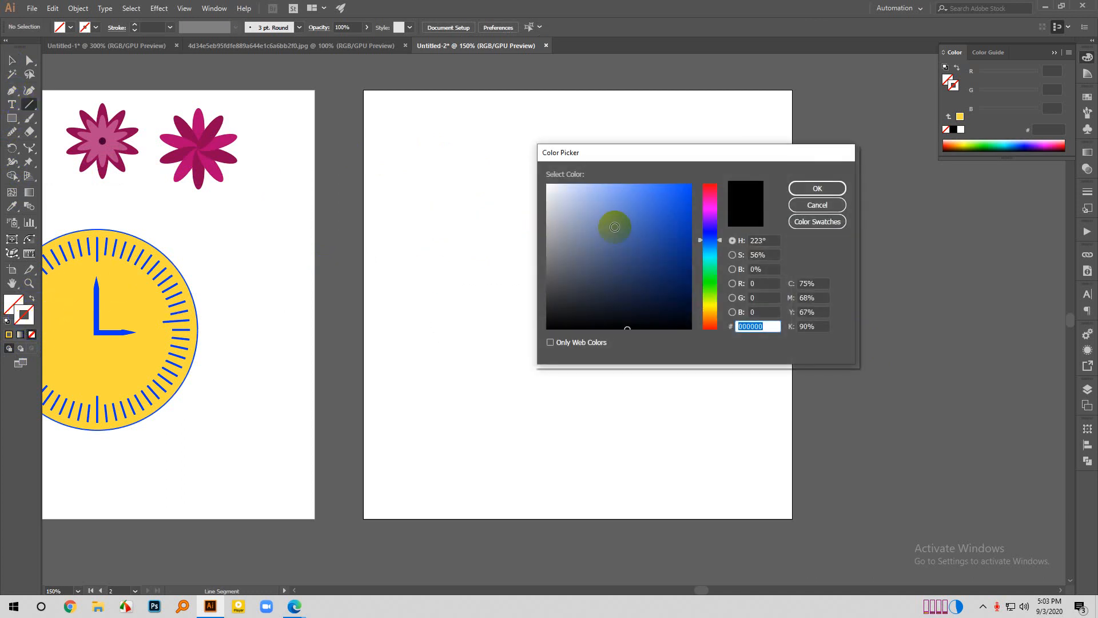
pyautogui.moveTo(655, 207); pyautogui.dragTo(695, 182)
pyautogui.click(814, 187)
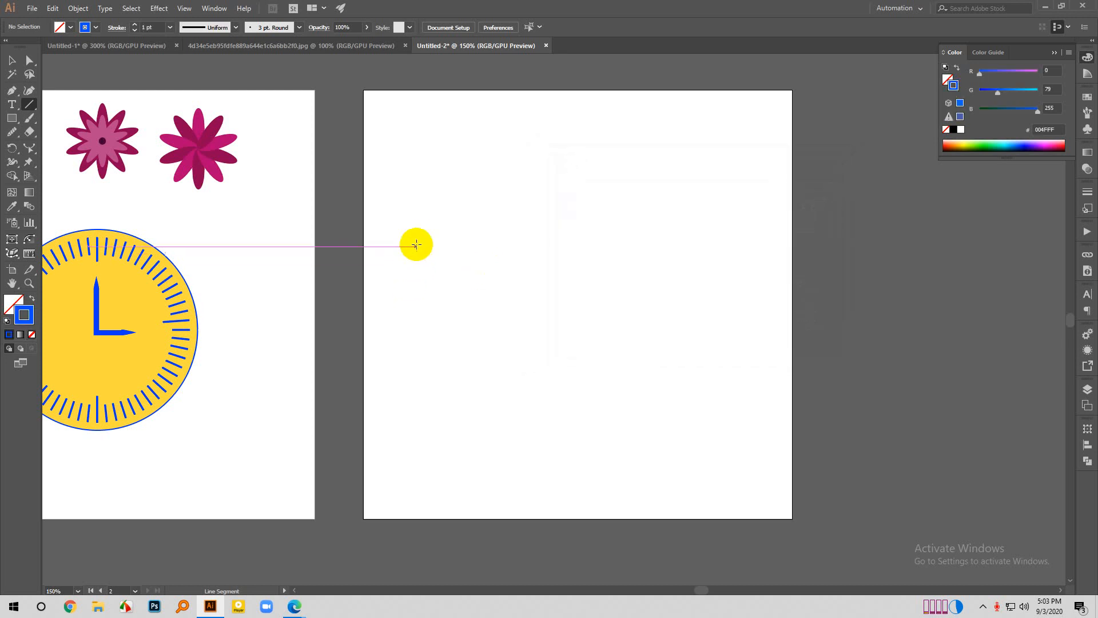
pyautogui.moveTo(421, 237); pyautogui.dragTo(677, 237)
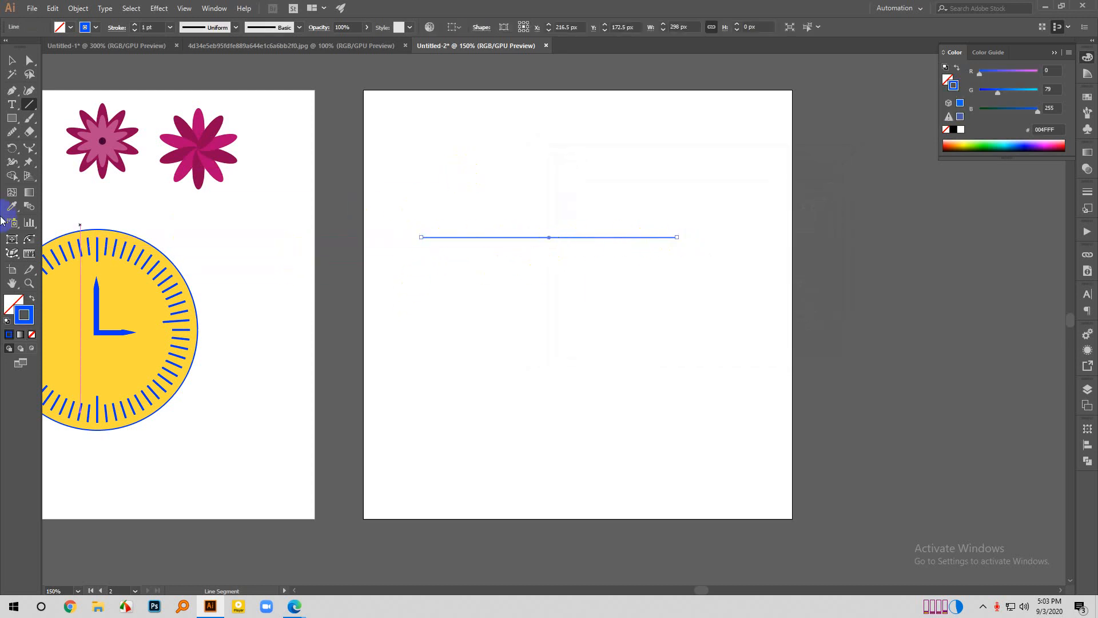
# - Bend the middle of the blue line upward into an arch about 36 px high with the Reshape tool
pyautogui.click(29, 149)
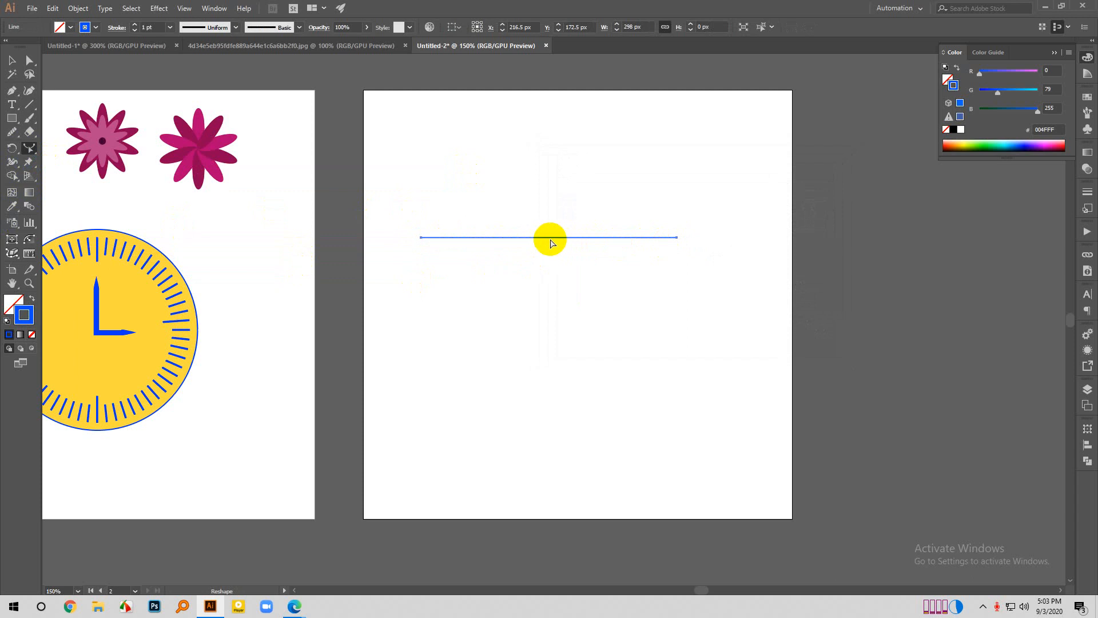
pyautogui.moveTo(543, 241); pyautogui.dragTo(546, 213)
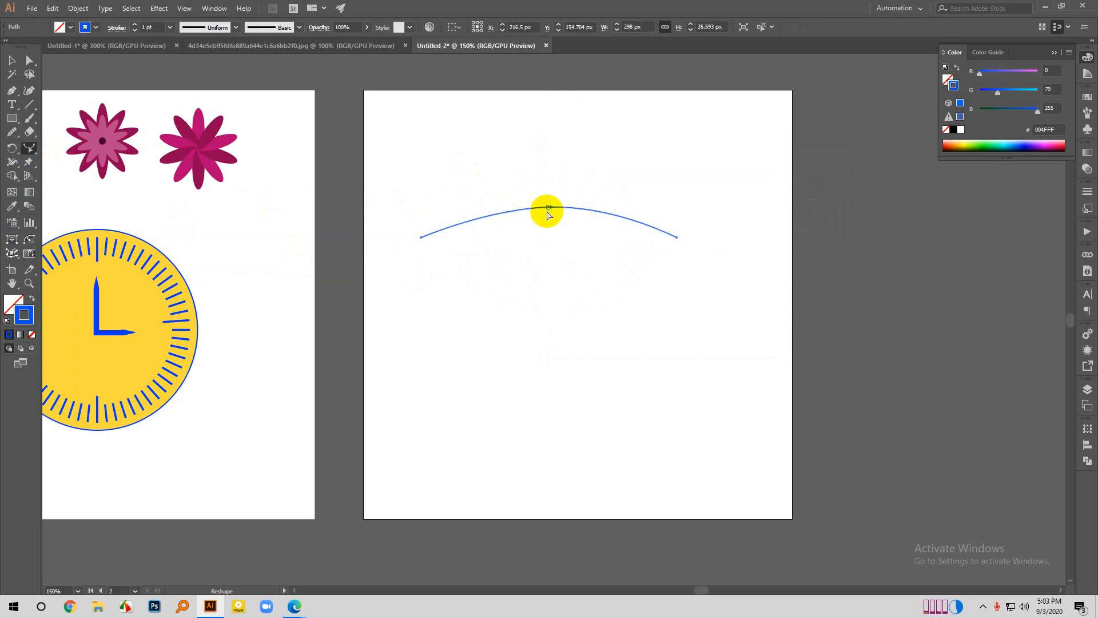
pyautogui.click(12, 59)
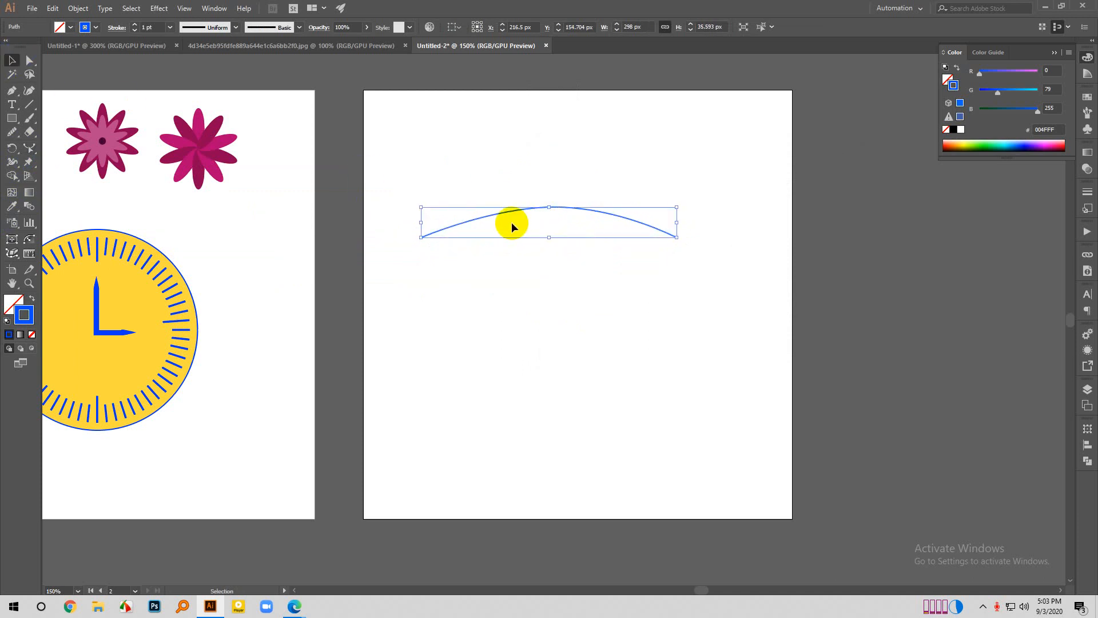
# - Select the blue arched path and delete it
pyautogui.click(612, 311)
pyautogui.moveTo(431, 177); pyautogui.dragTo(849, 327)
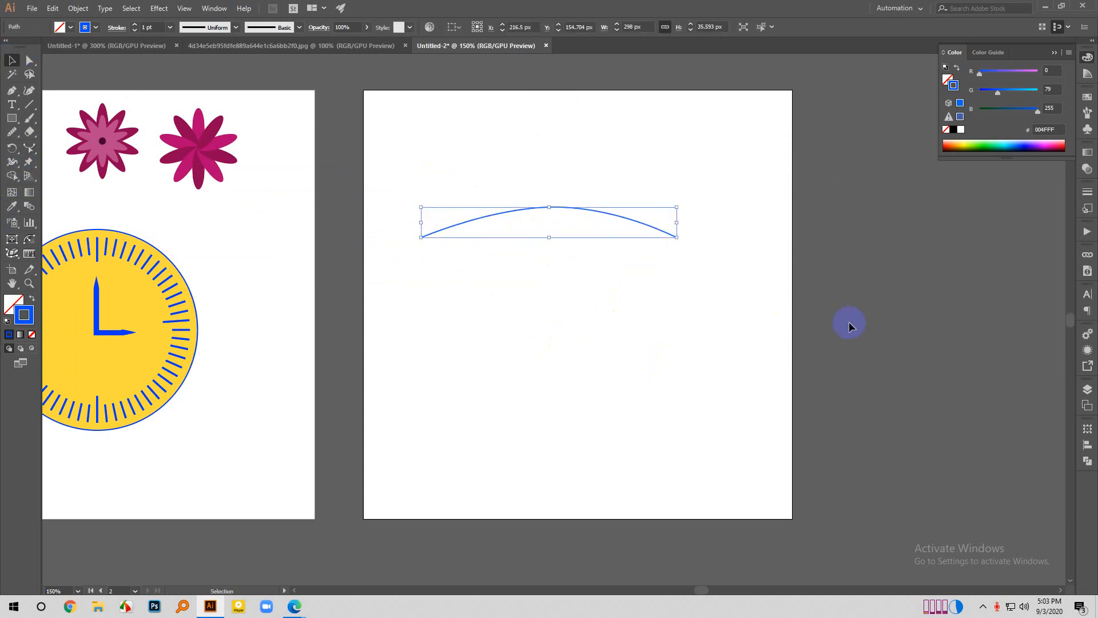
pyautogui.press('Delete')
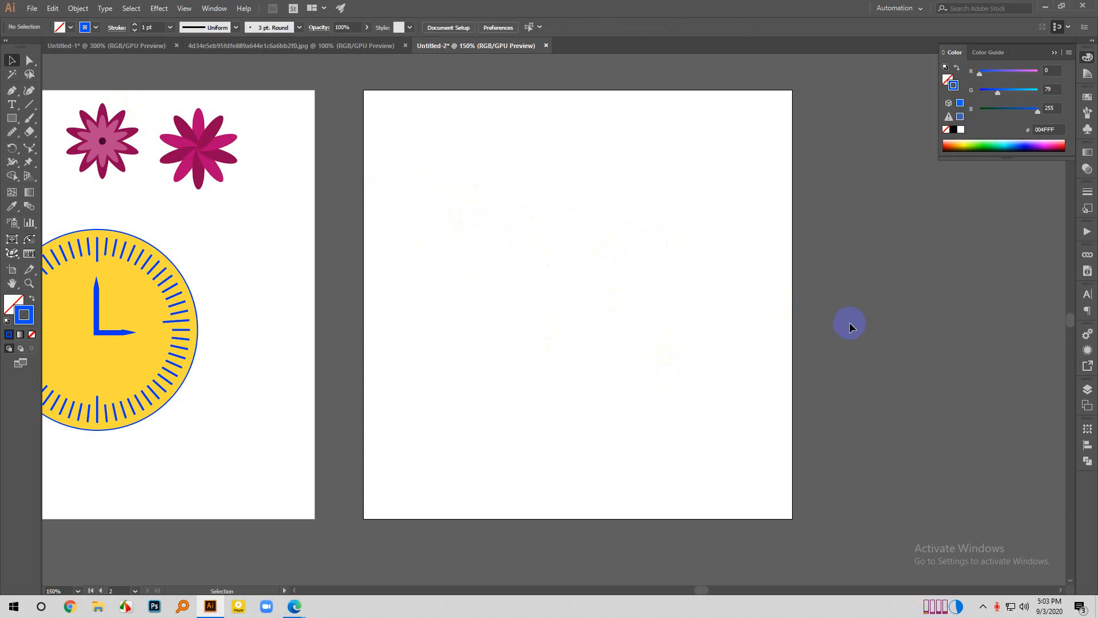
pyautogui.click(16, 149)
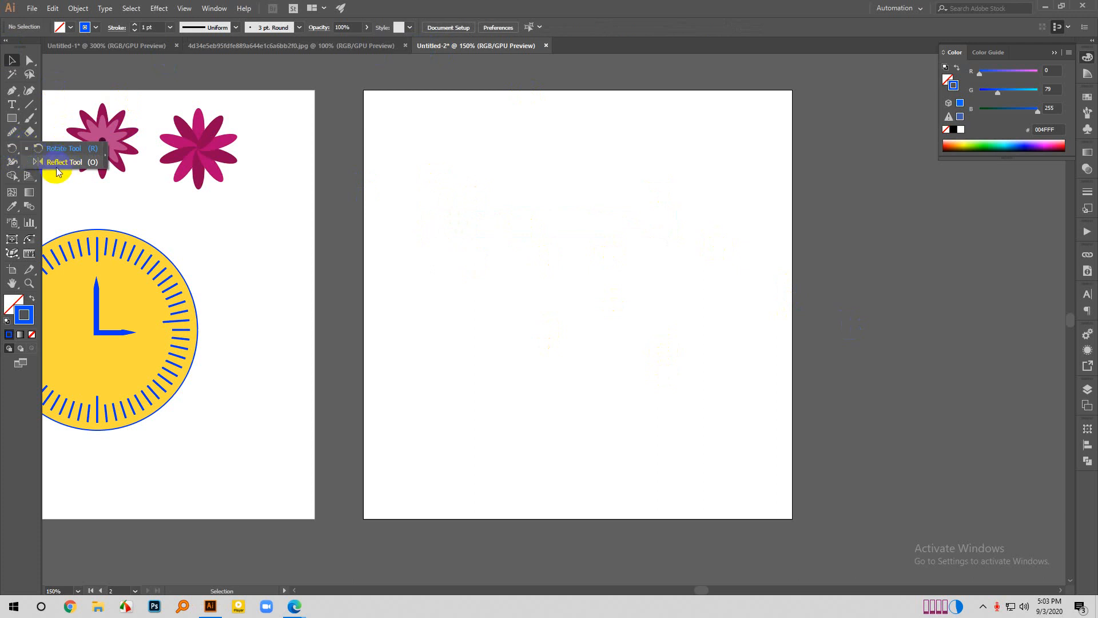
pyautogui.click(12, 118)
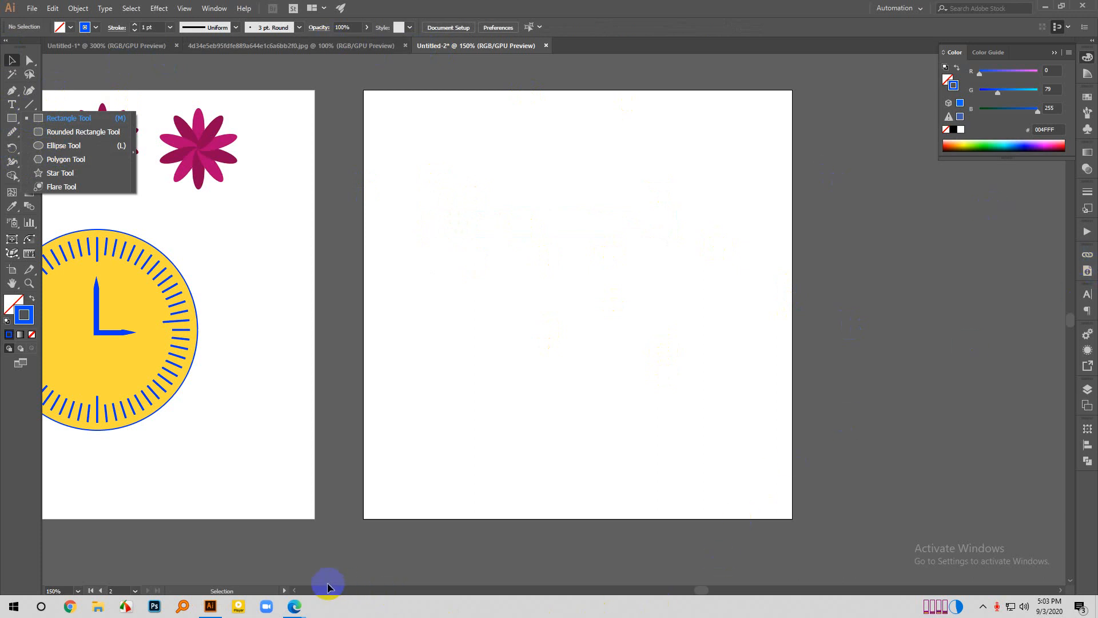
# - Switch to the Edge browser and search Google Images for "mascot logo" in a new tab
pyautogui.moveTo(295, 609)
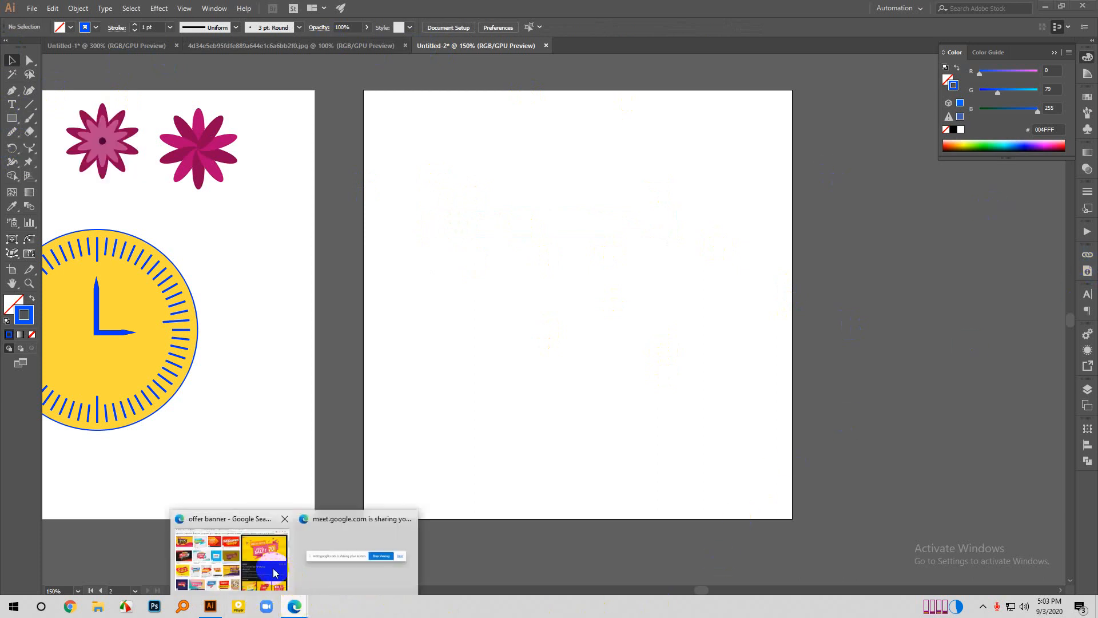
pyautogui.click(240, 550)
pyautogui.click(697, 9)
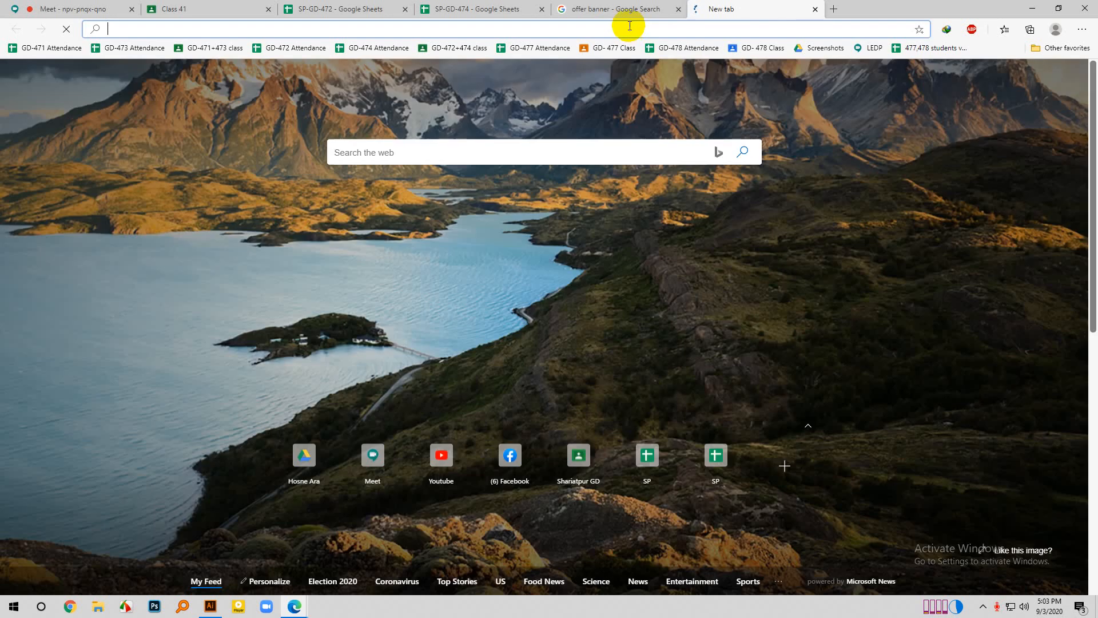
pyautogui.write('Mos')
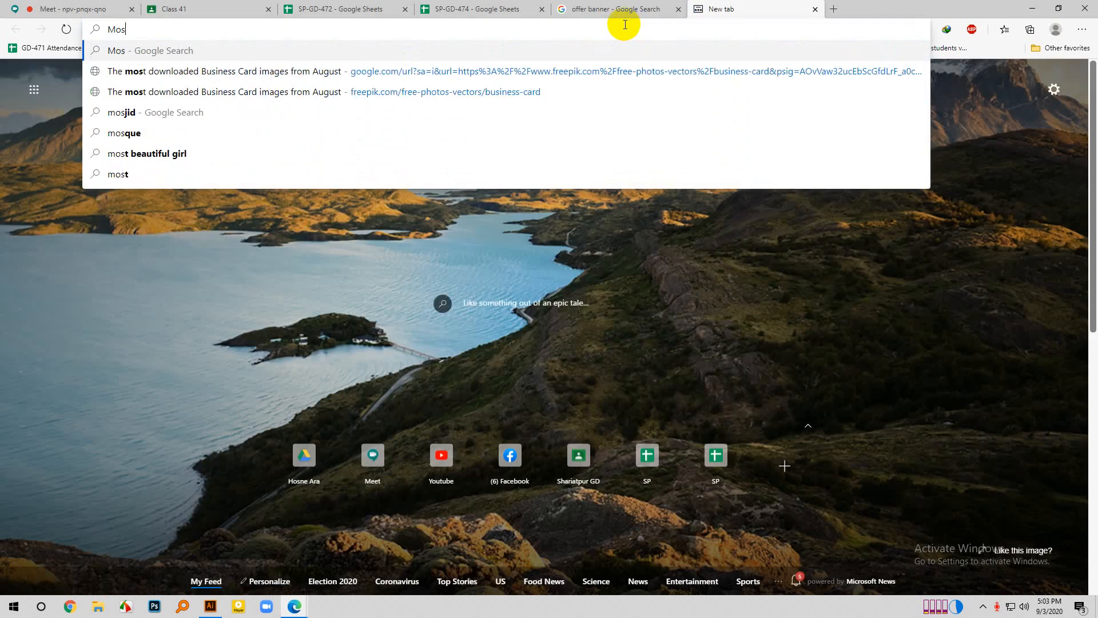
pyautogui.write('c')
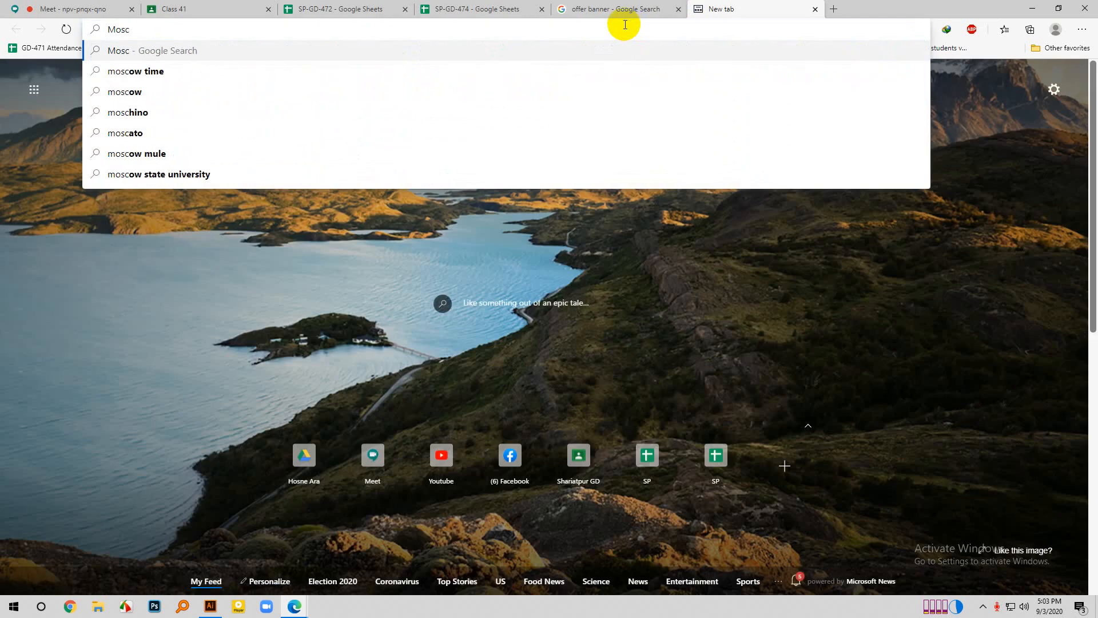
pyautogui.write('ot logo')
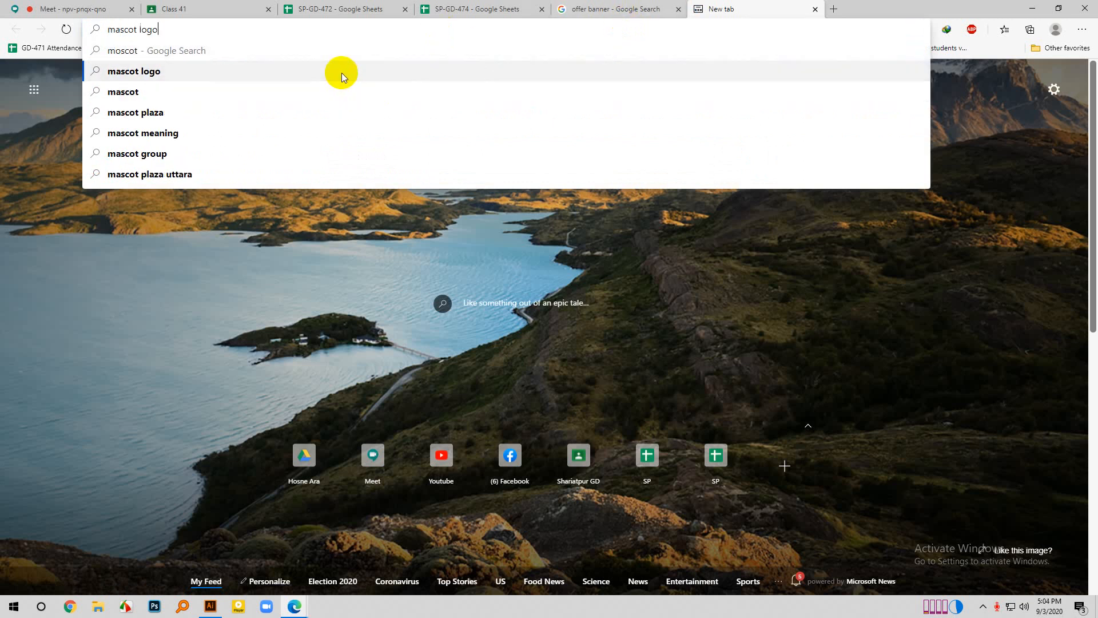
pyautogui.click(341, 72)
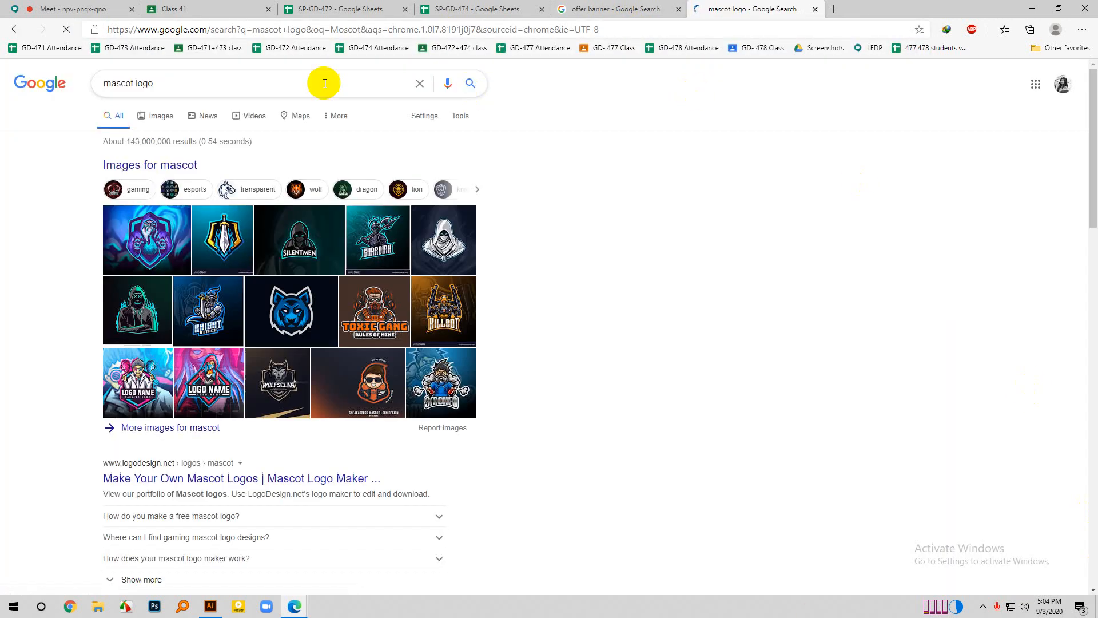
pyautogui.click(153, 117)
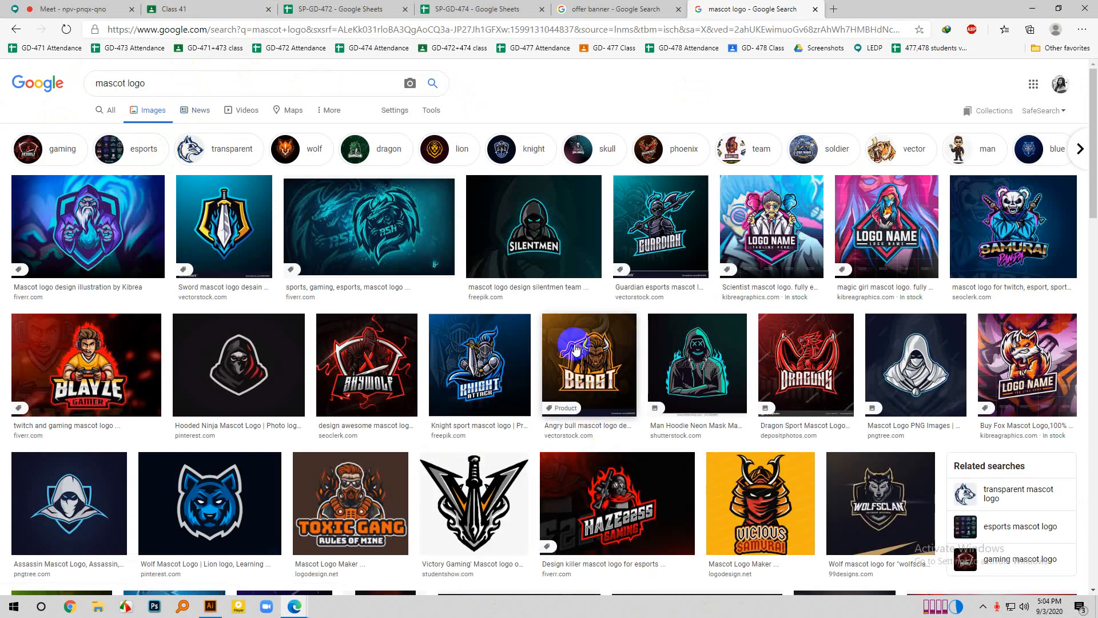
# - Preview the blue wolf head mascot logo from the image results and look through its related images
pyautogui.scroll(-3, 523, 292)
pyautogui.scroll(1, 319, 355)
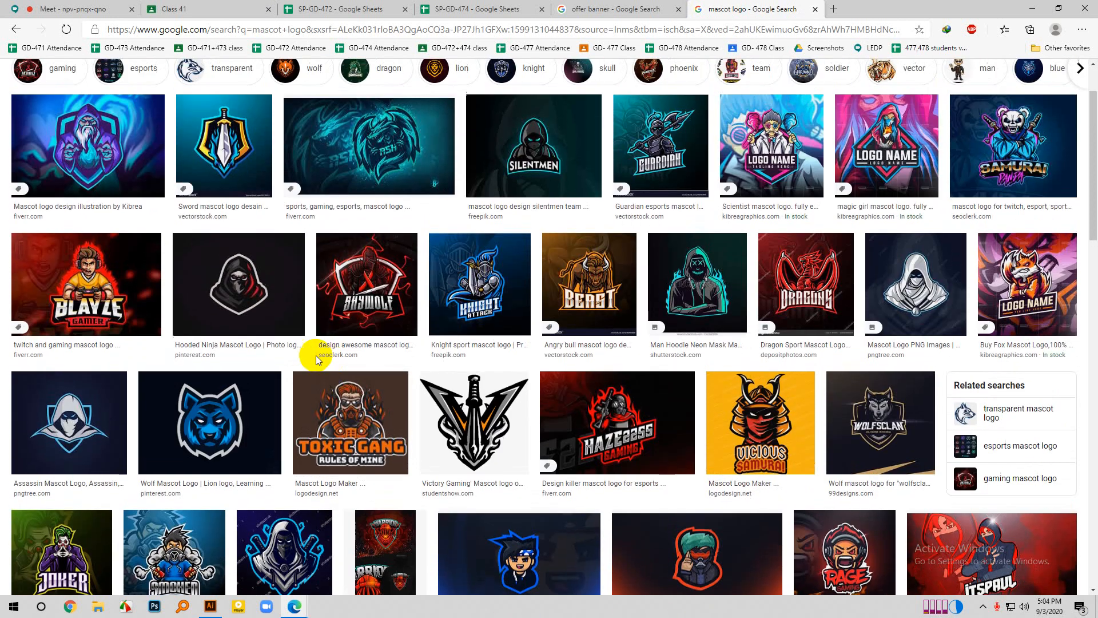
pyautogui.click(222, 412)
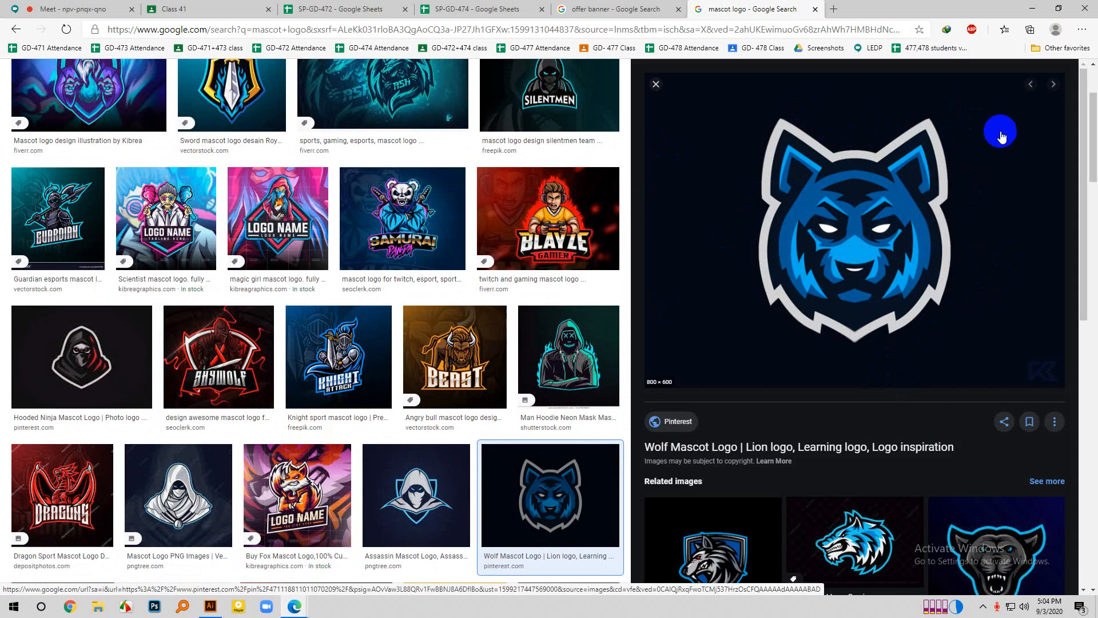
pyautogui.scroll(-5, 862, 347)
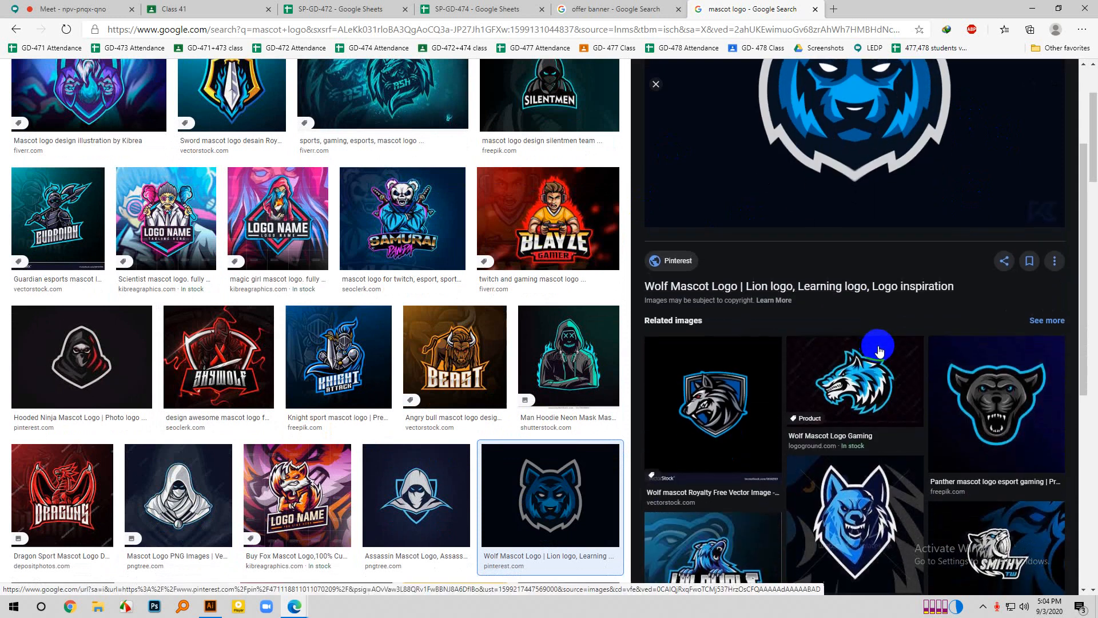
pyautogui.scroll(-4, 830, 305)
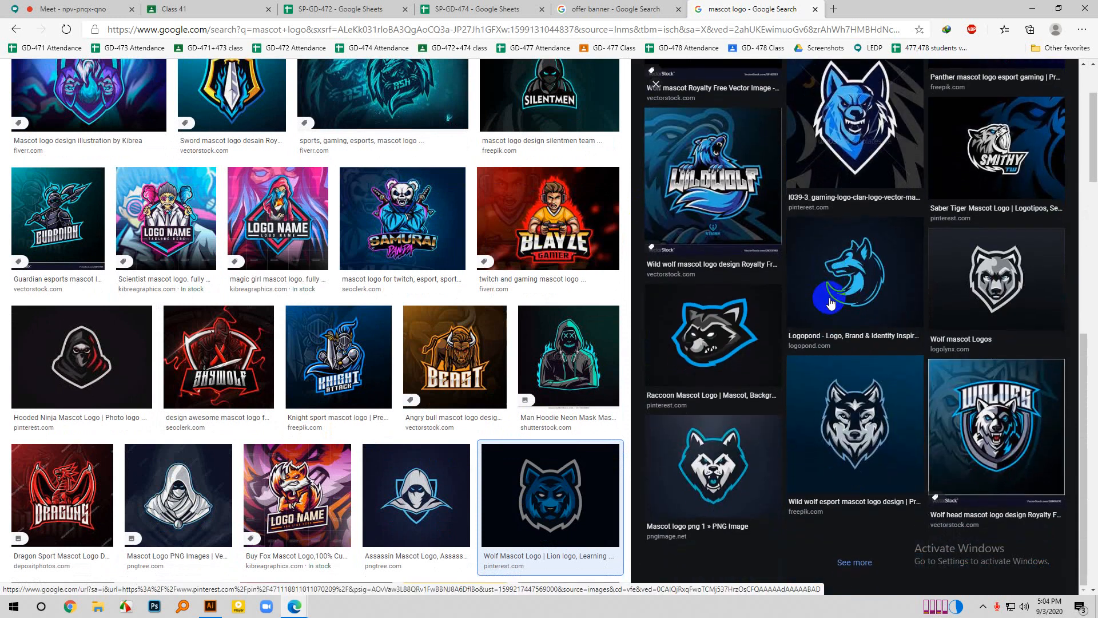
pyautogui.scroll(-3, 642, 269)
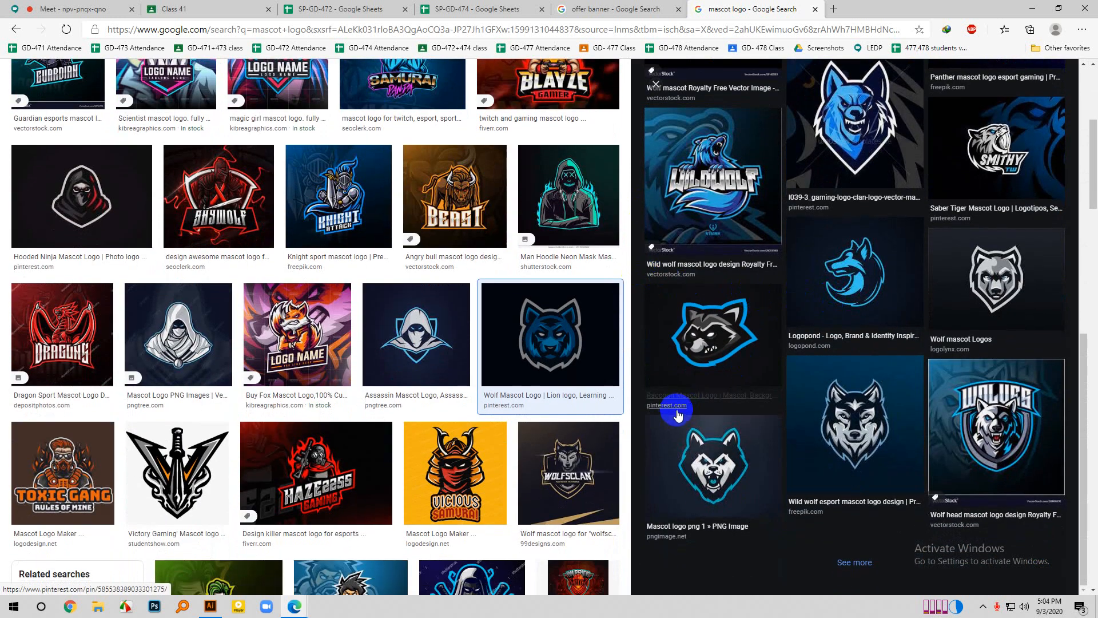
# - Compare the Beast bull, blue wolf, hooded assassin and sword mascot logos in preview, and browse further results
pyautogui.click(455, 194)
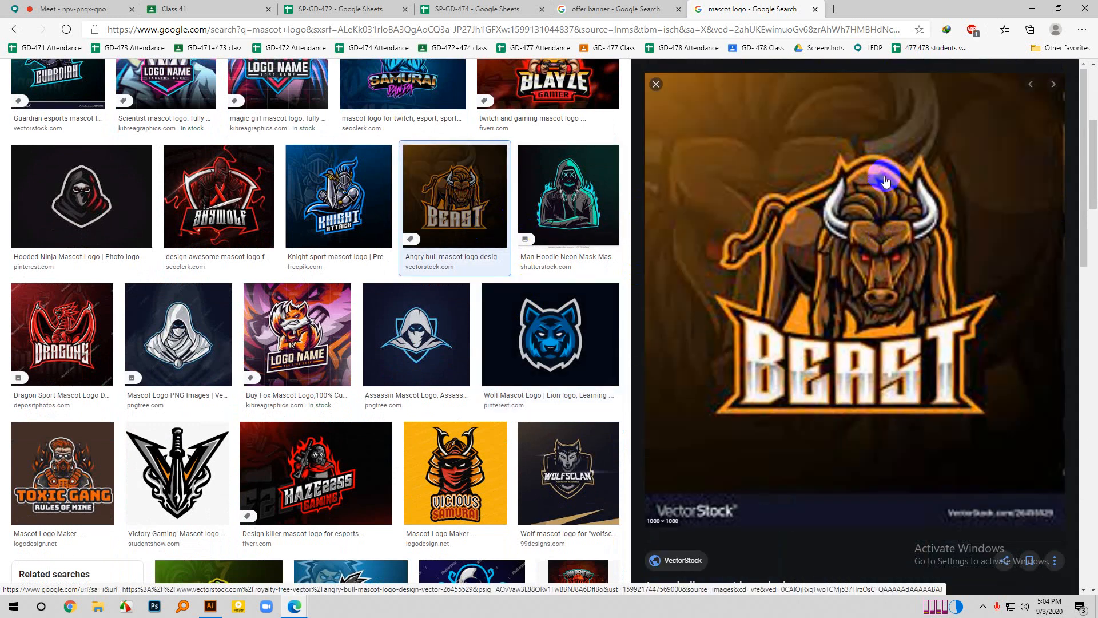
pyautogui.scroll(1, 354, 344)
pyautogui.click(551, 389)
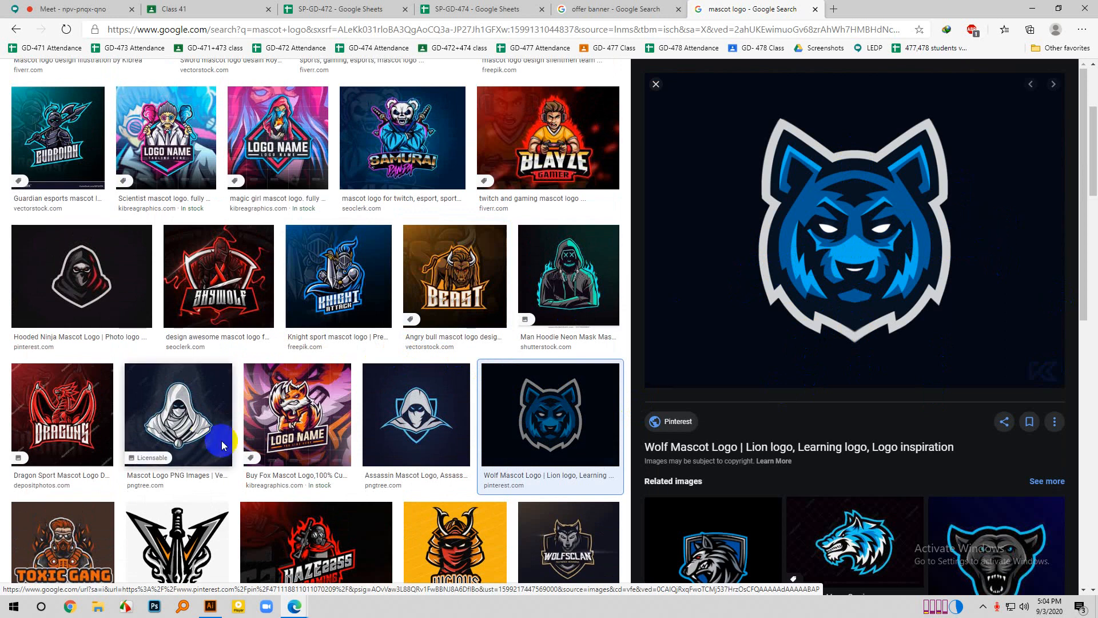
pyautogui.click(410, 413)
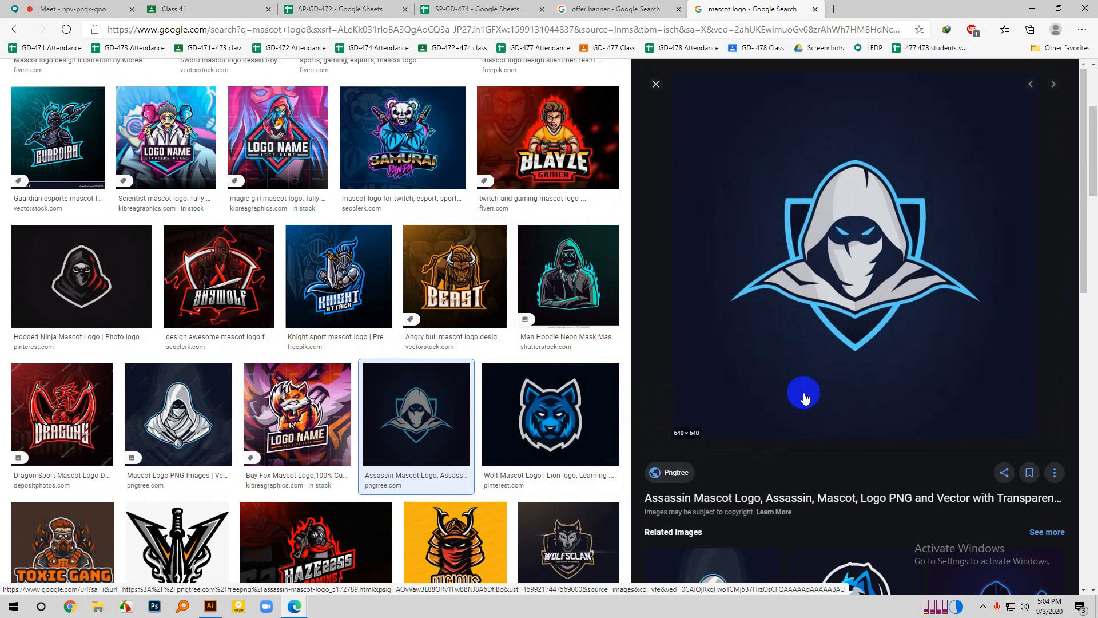
pyautogui.scroll(4, 513, 445)
pyautogui.click(239, 236)
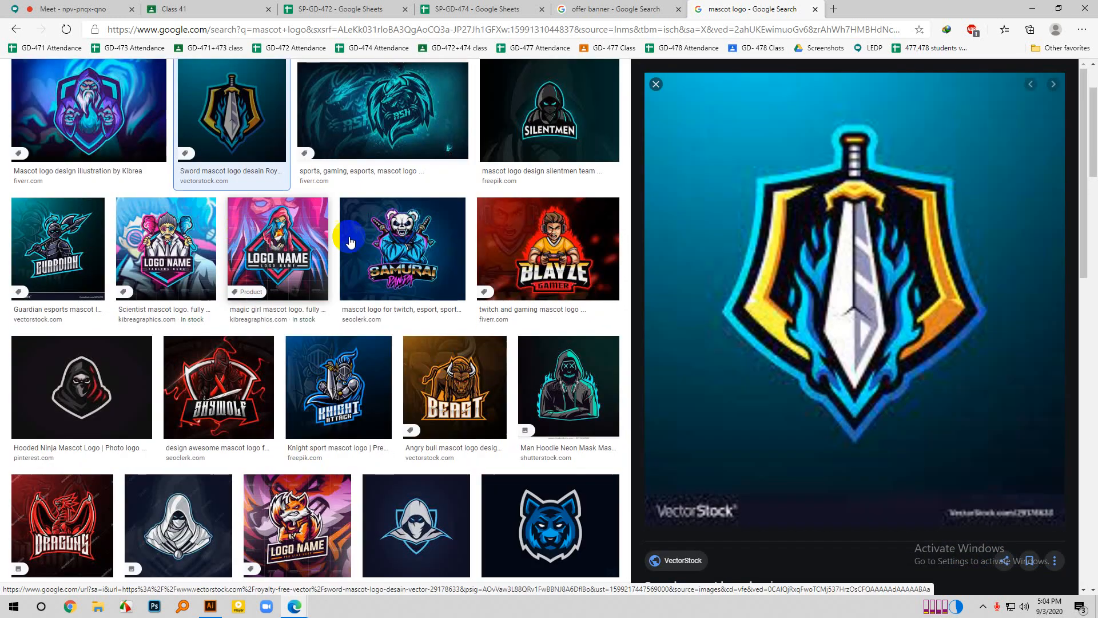
pyautogui.scroll(-12, 502, 429)
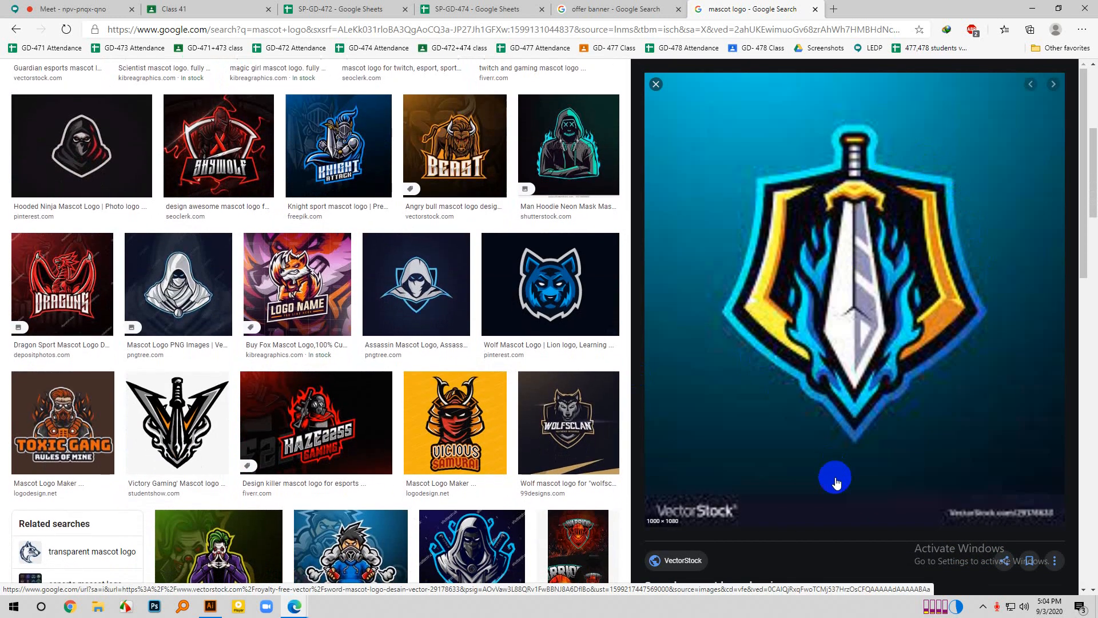
pyautogui.scroll(-3, 561, 407)
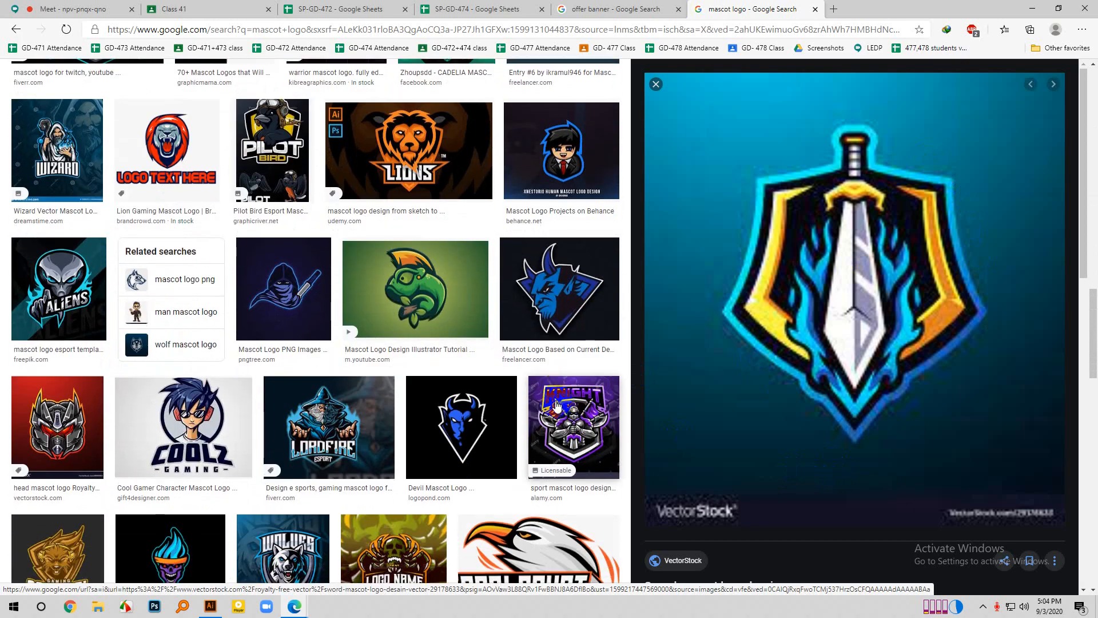
pyautogui.scroll(-3, 526, 381)
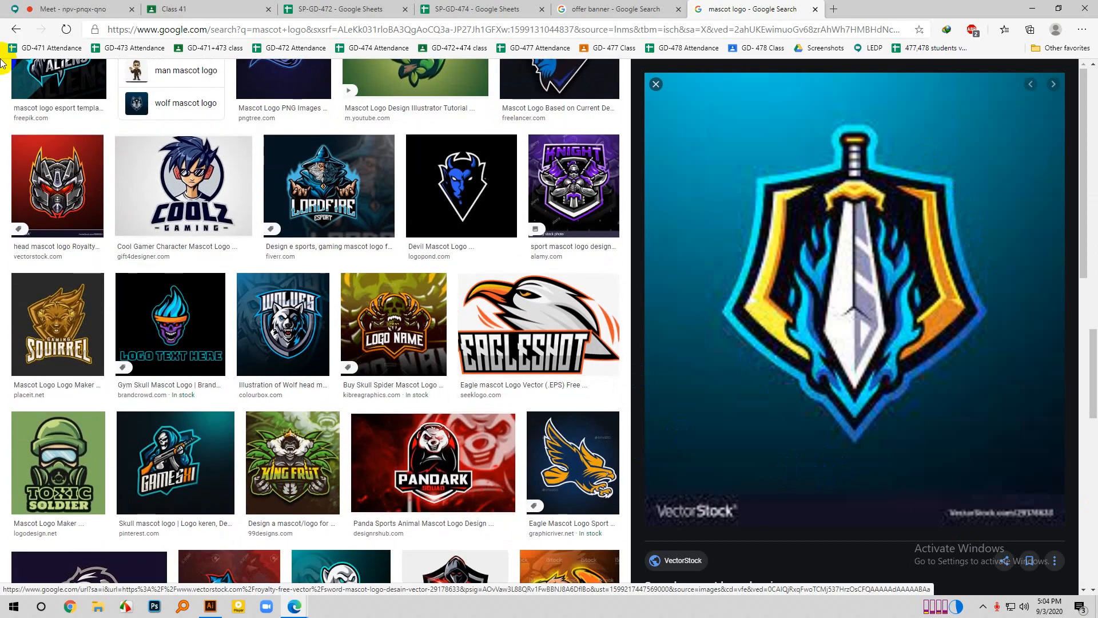
# - Switch to Illustrator and draw a closed half-leaf with the Pen tool, about 32 by 147 px, with a straight right side and curved left side
pyautogui.click(210, 606)
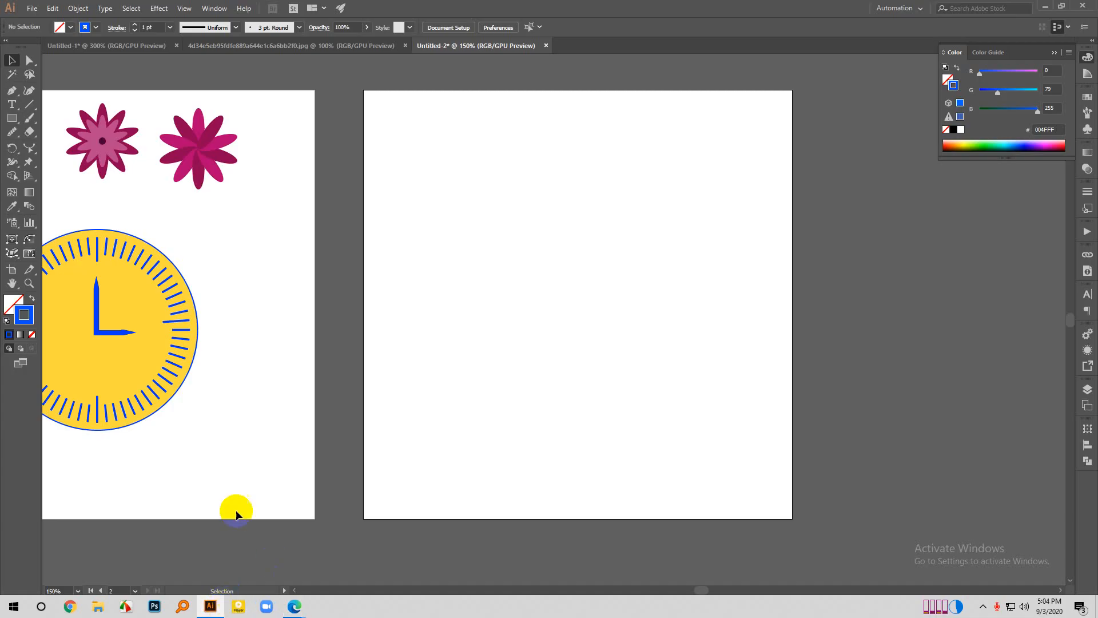
pyautogui.click(12, 118)
pyautogui.click(11, 90)
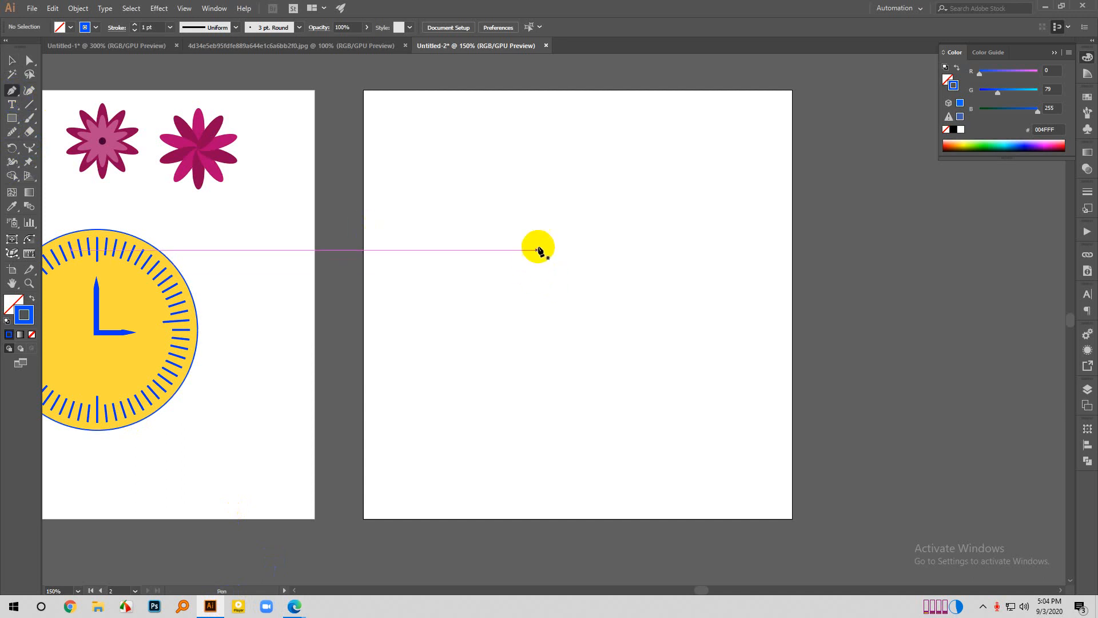
pyautogui.click(549, 230)
pyautogui.click(550, 356)
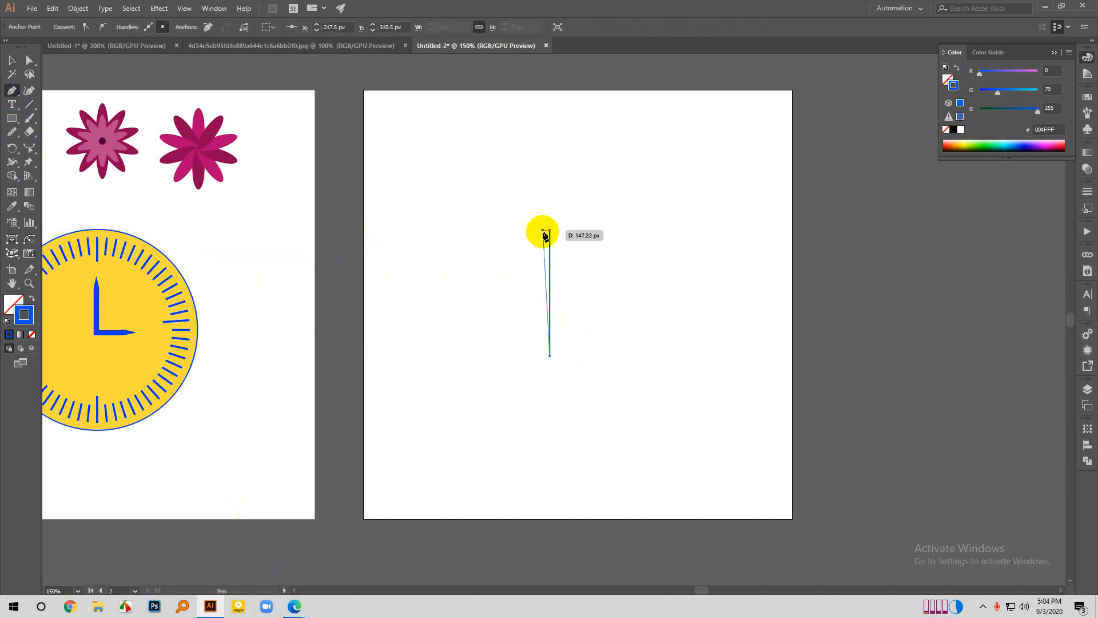
pyautogui.moveTo(548, 231)
pyautogui.mouseDown()
pyautogui.moveTo(588, 127)
pyautogui.moveTo(600, 105)
pyautogui.moveTo(611, 111)
pyautogui.mouseUp()
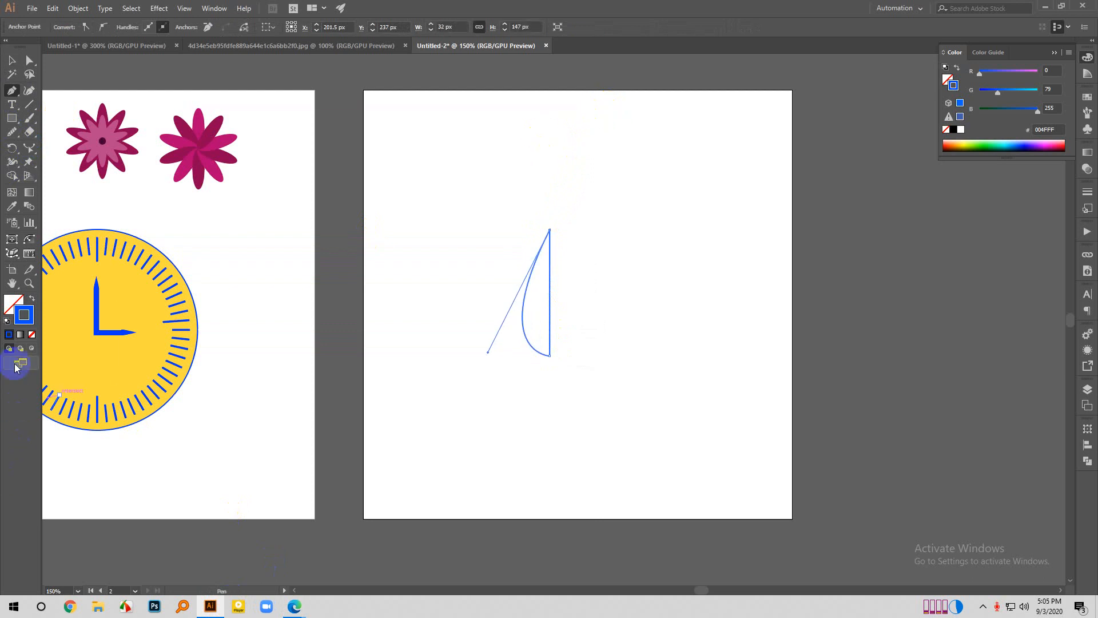
# - Swap the half-leaf's stroke and fill, set the fill to dark green 00510D, and deselect the shape
pyautogui.click(31, 299)
pyautogui.doubleClick(14, 304)
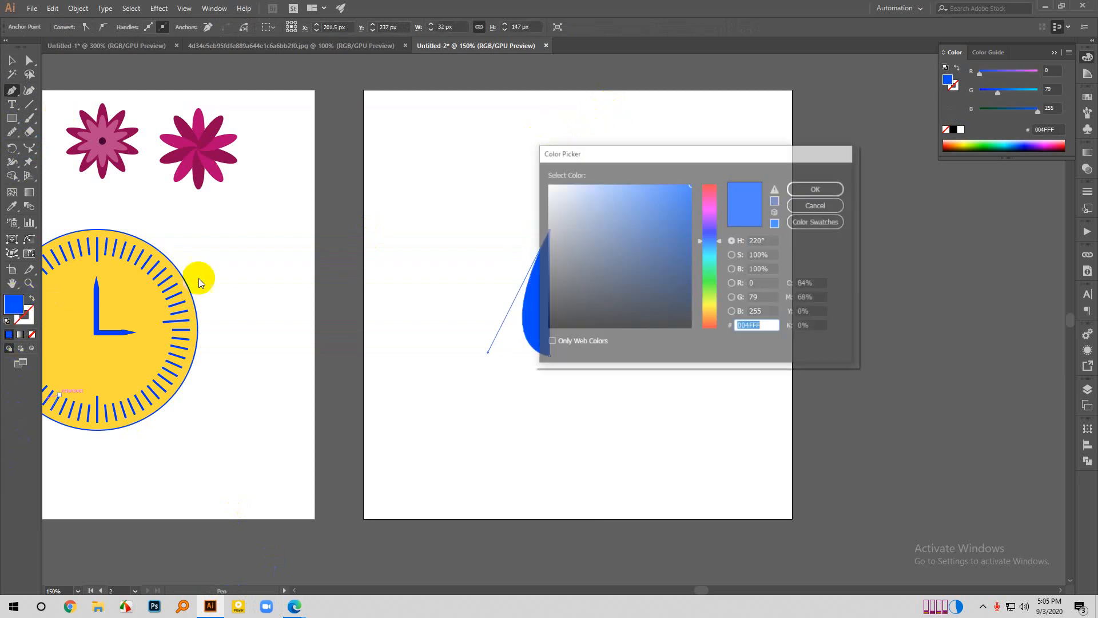
pyautogui.moveTo(714, 301); pyautogui.dragTo(712, 277)
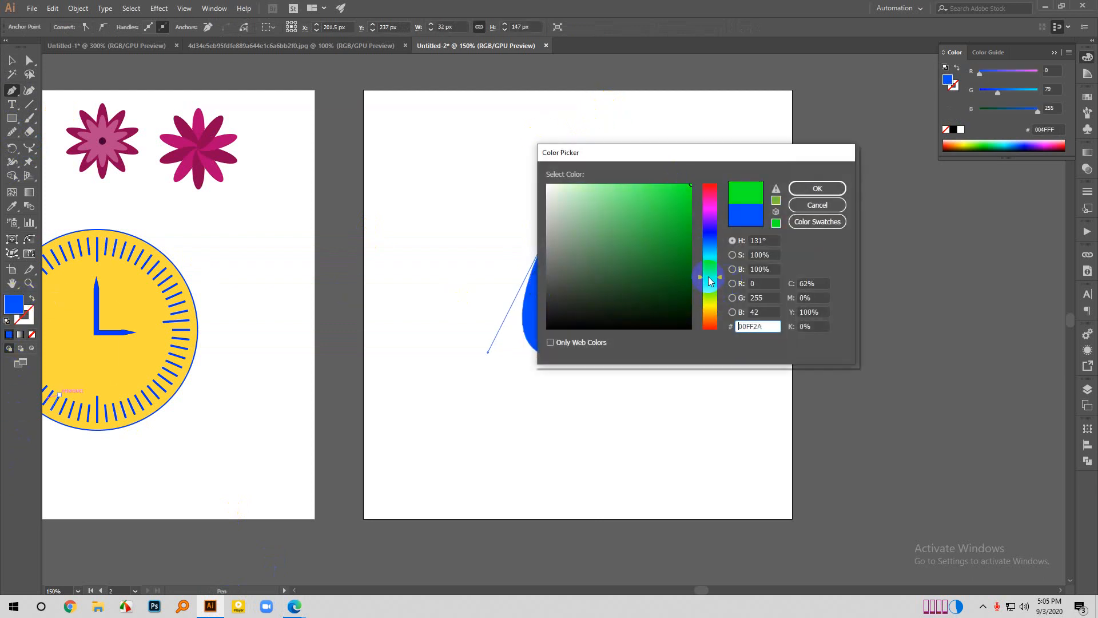
pyautogui.moveTo(629, 257)
pyautogui.mouseDown()
pyautogui.moveTo(701, 297)
pyautogui.moveTo(669, 270)
pyautogui.moveTo(690, 283)
pyautogui.mouseUp()
pyautogui.click(808, 189)
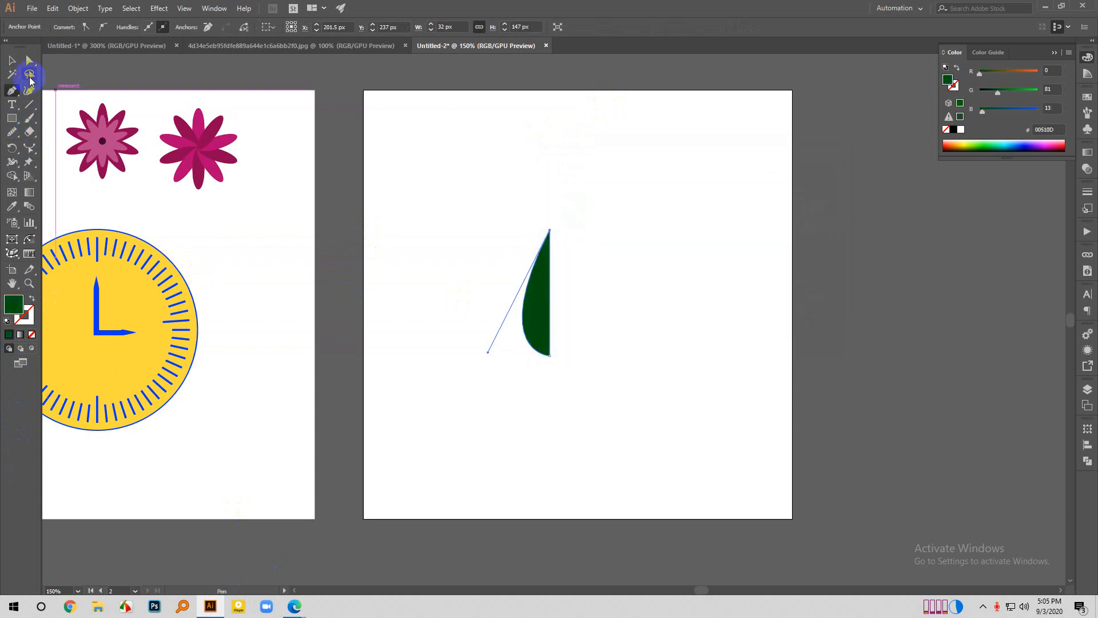
pyautogui.click(10, 61)
pyautogui.click(406, 239)
pyautogui.scroll(-3, 499, 229)
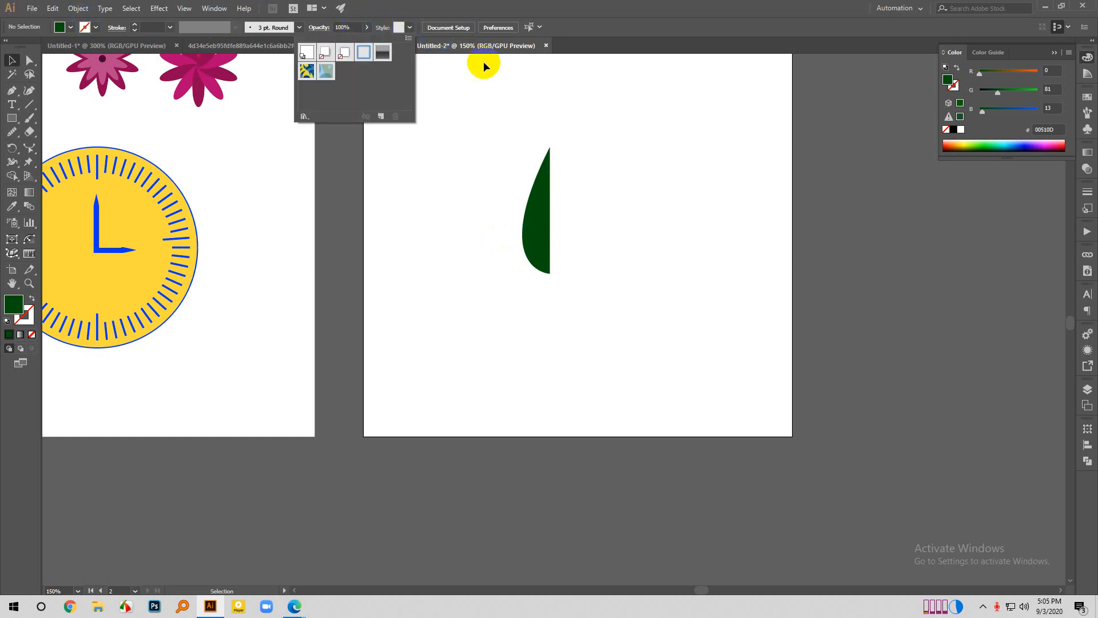
pyautogui.click(500, 68)
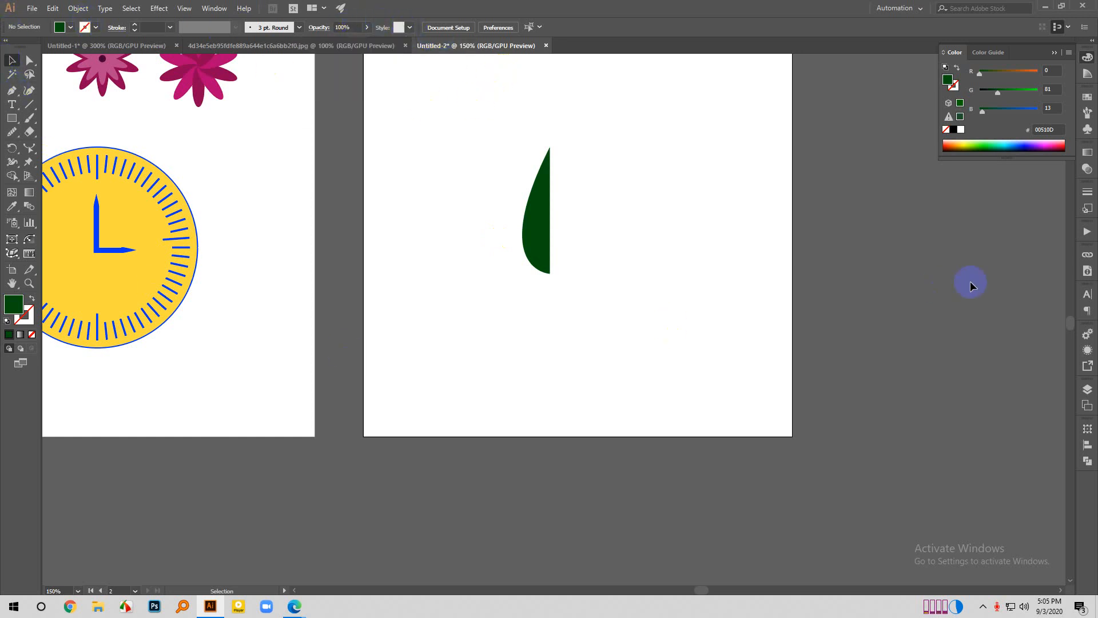
# - Mirror a copy of the half-leaf across its straight edge with the Reflect tool to form a full leaf
pyautogui.scroll(2, 543, 265)
pyautogui.moveTo(539, 228); pyautogui.dragTo(470, 341)
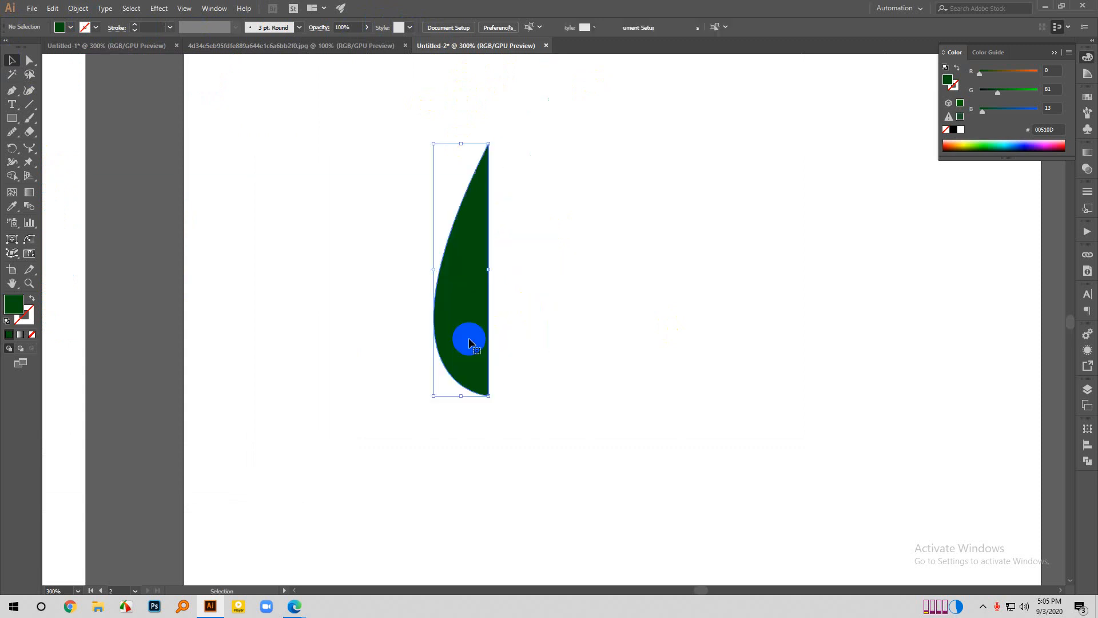
pyautogui.scroll(-1, 418, 361)
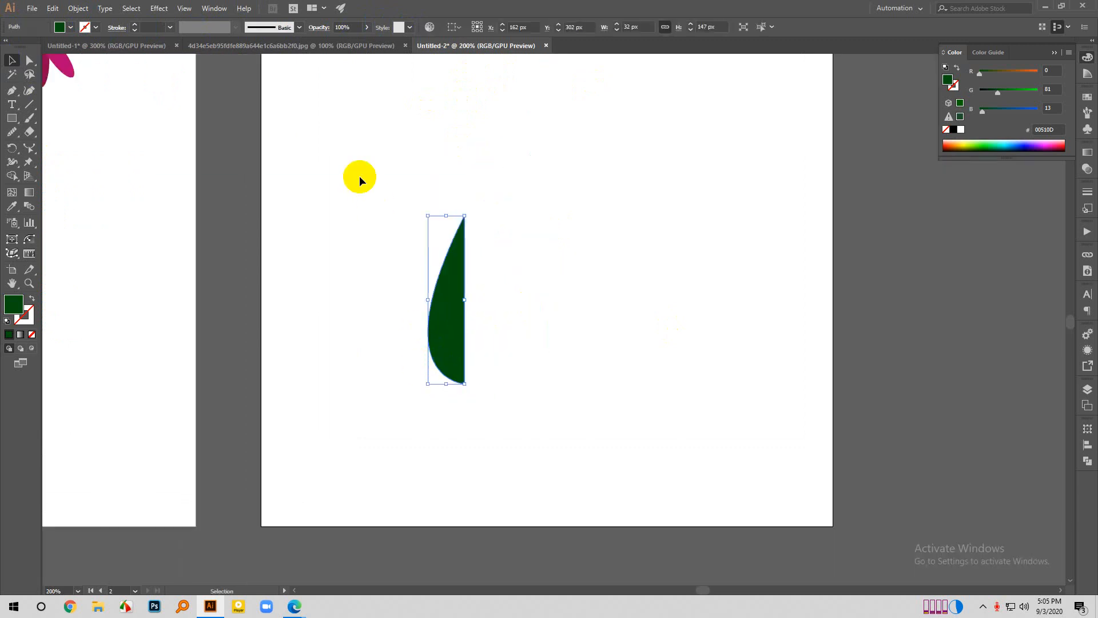
pyautogui.click(9, 135)
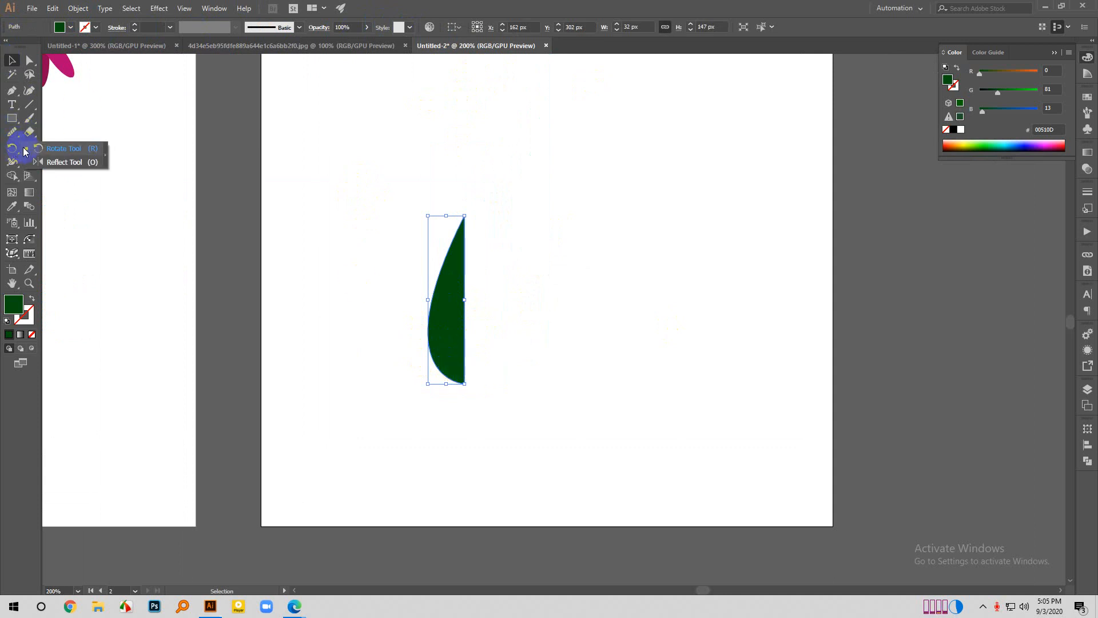
pyautogui.click(14, 150)
pyautogui.click(61, 161)
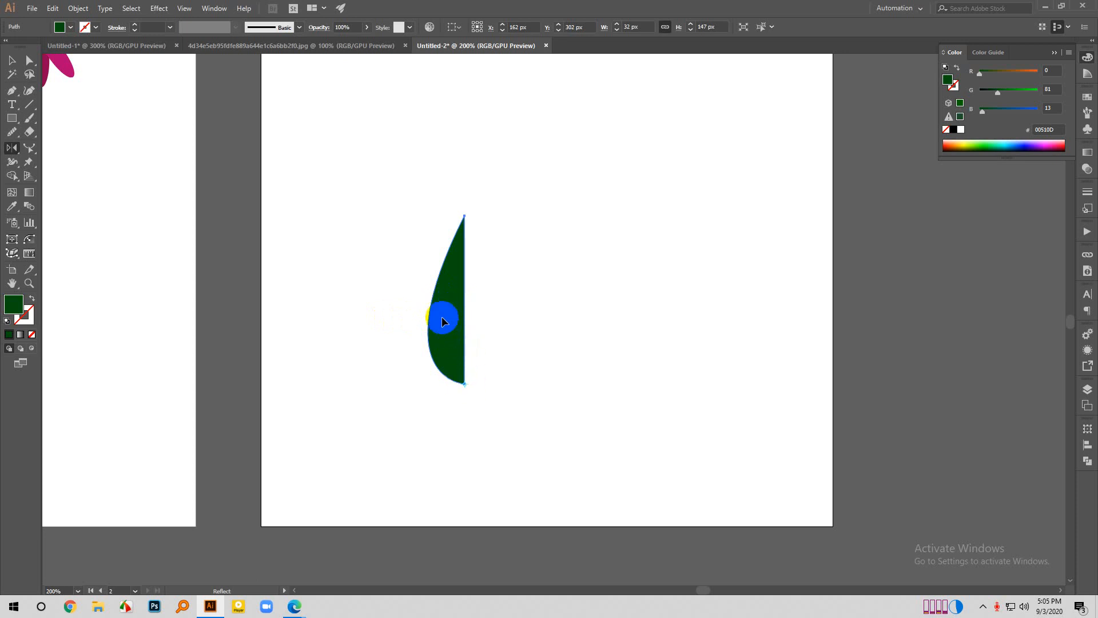
pyautogui.moveTo(442, 321); pyautogui.dragTo(461, 370)
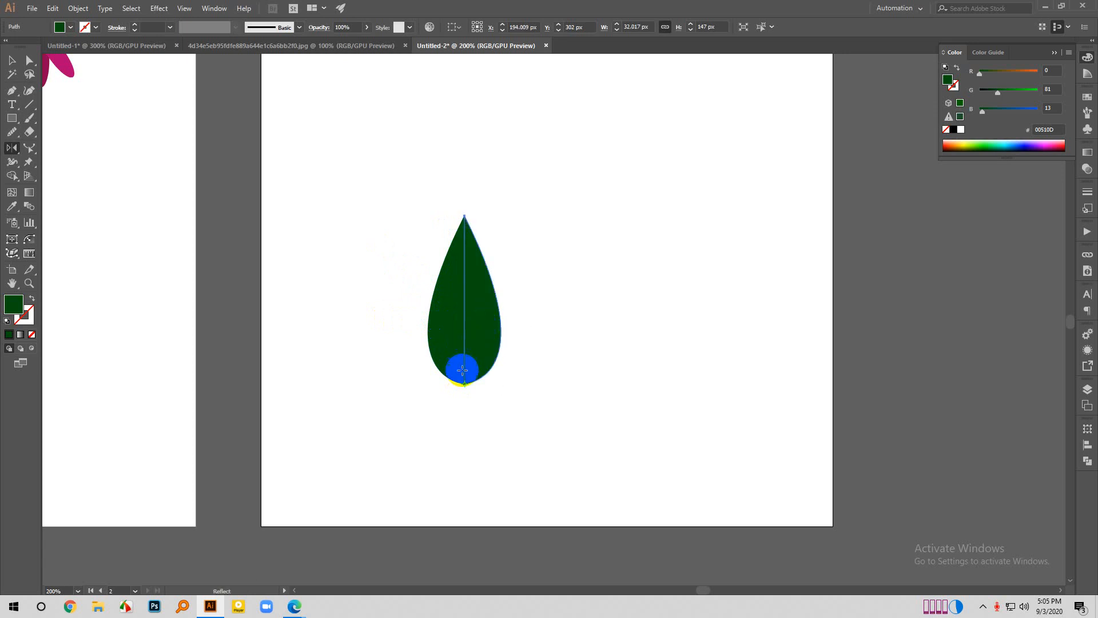
# - Try pulling the mirrored half away from the leaf, and undo both the moves and the reflected copy
pyautogui.hotkey('ctrl', '1')
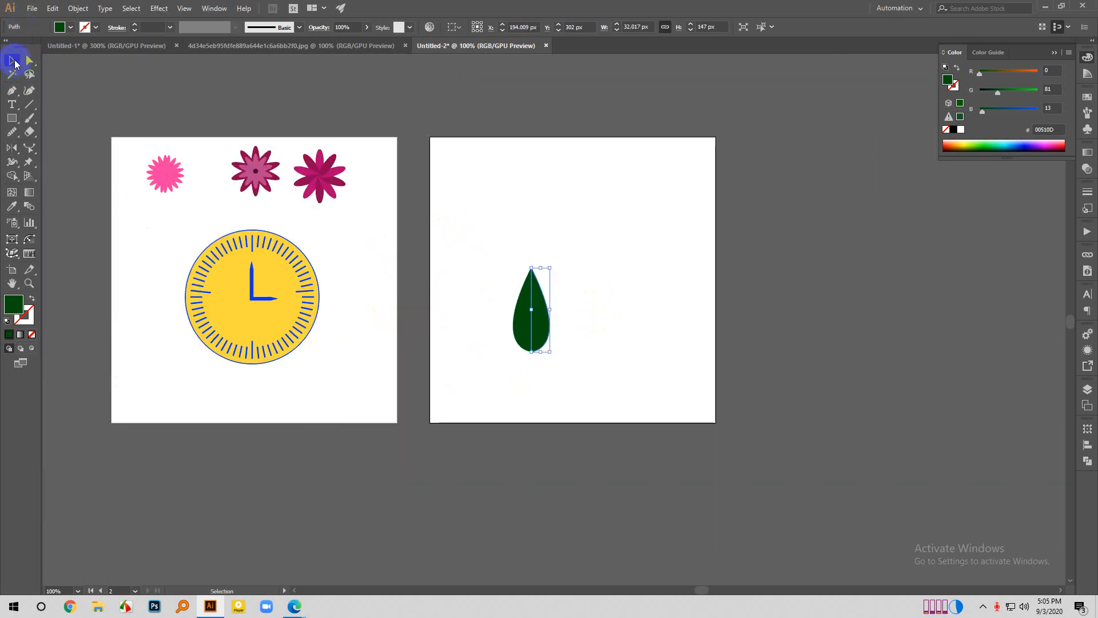
pyautogui.moveTo(285, 172); pyautogui.dragTo(357, 198)
pyautogui.scroll(1, 537, 326)
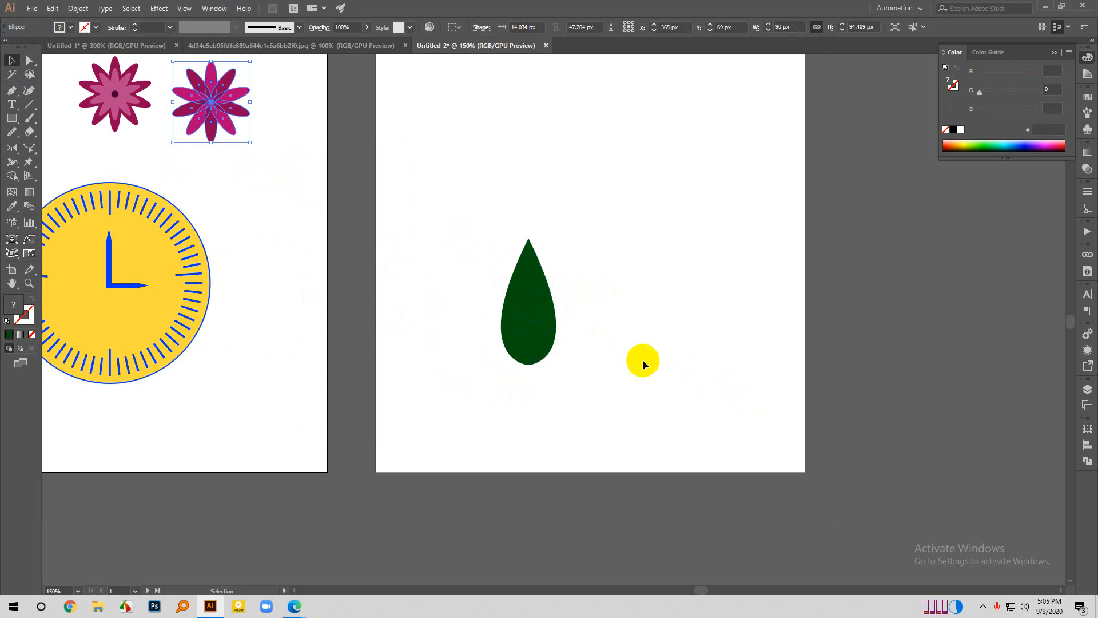
pyautogui.moveTo(543, 318); pyautogui.dragTo(602, 324)
pyautogui.hotkey('ctrl', 'z')
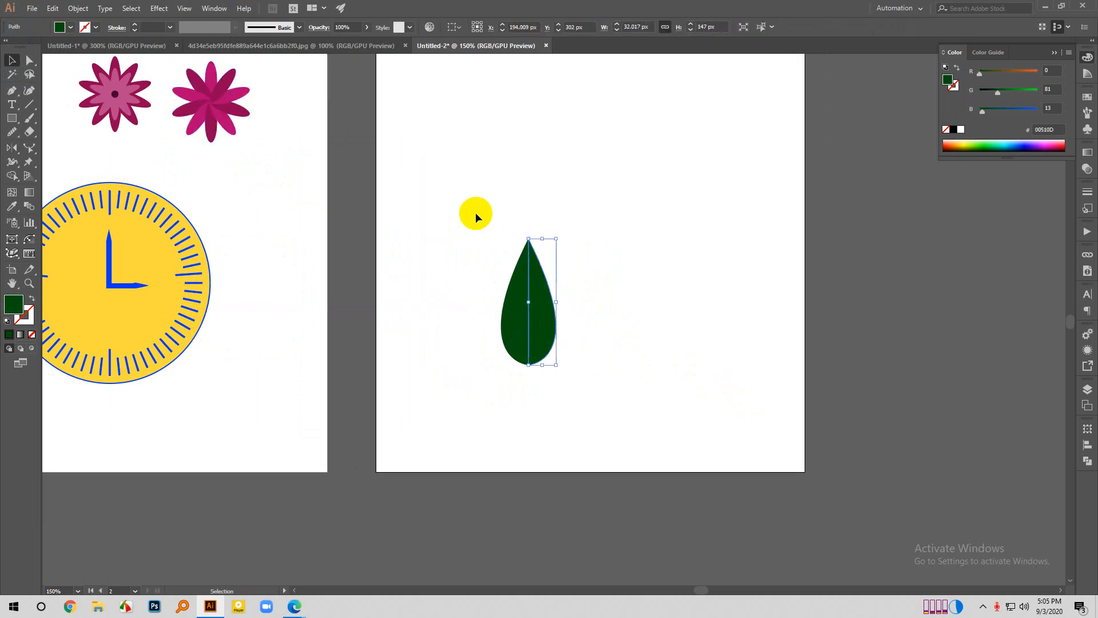
pyautogui.moveTo(478, 217); pyautogui.dragTo(635, 375)
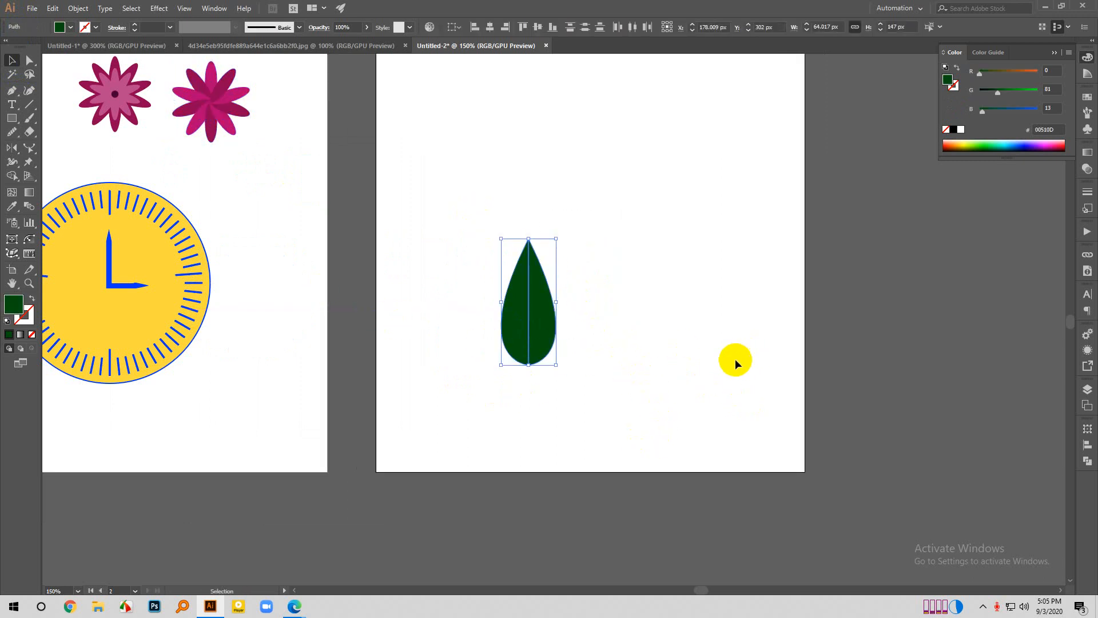
pyautogui.moveTo(548, 319); pyautogui.dragTo(595, 245)
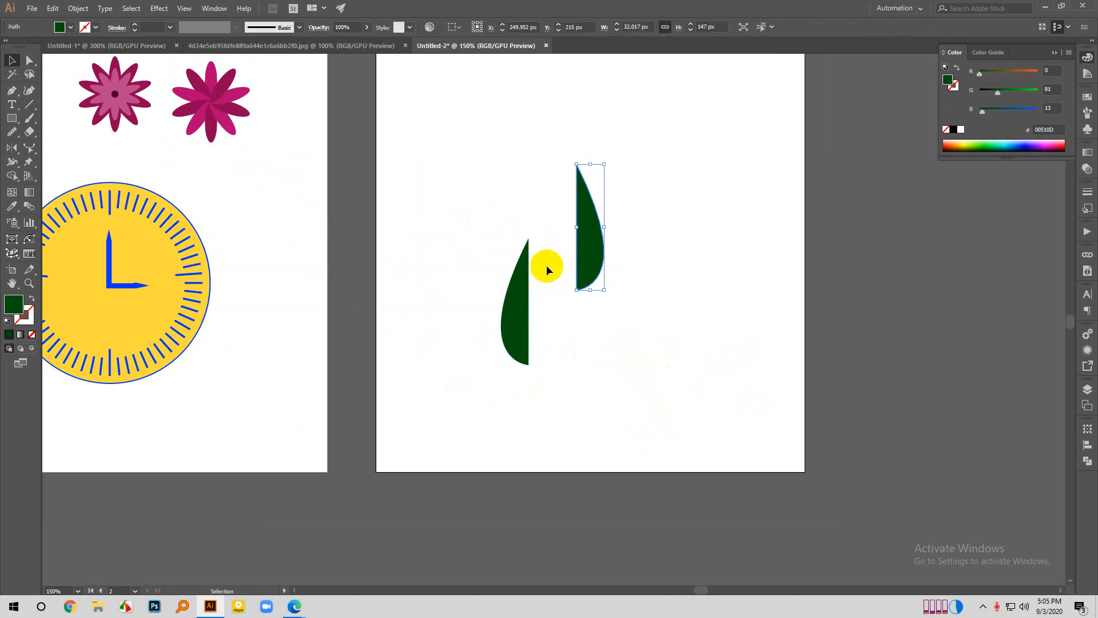
pyautogui.hotkey('ctrl', 'z')
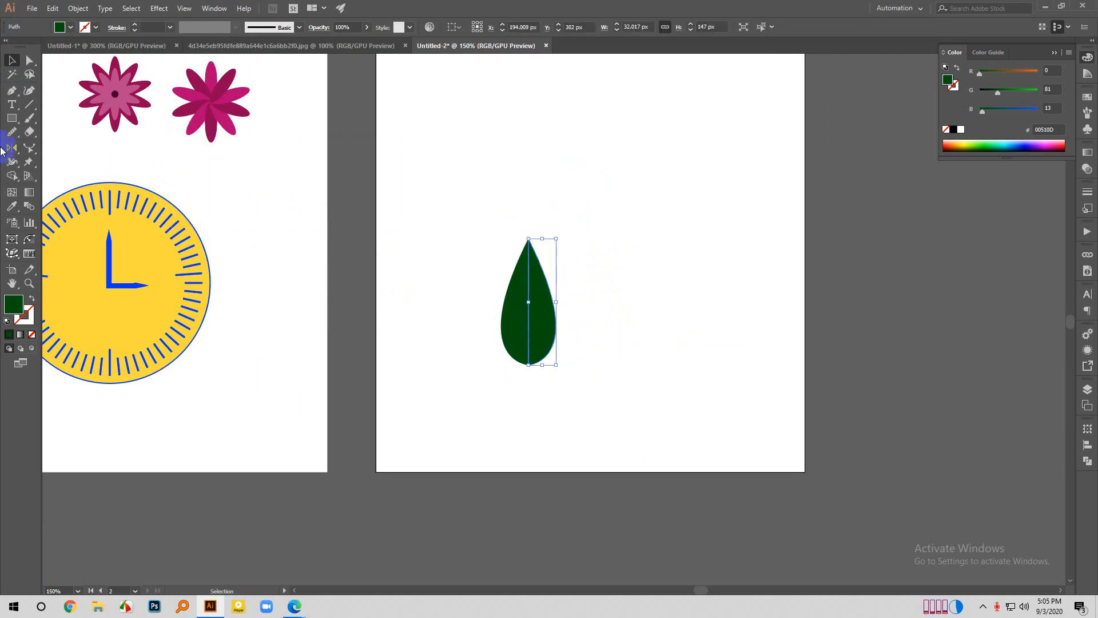
pyautogui.hotkey('ctrl', 'z')
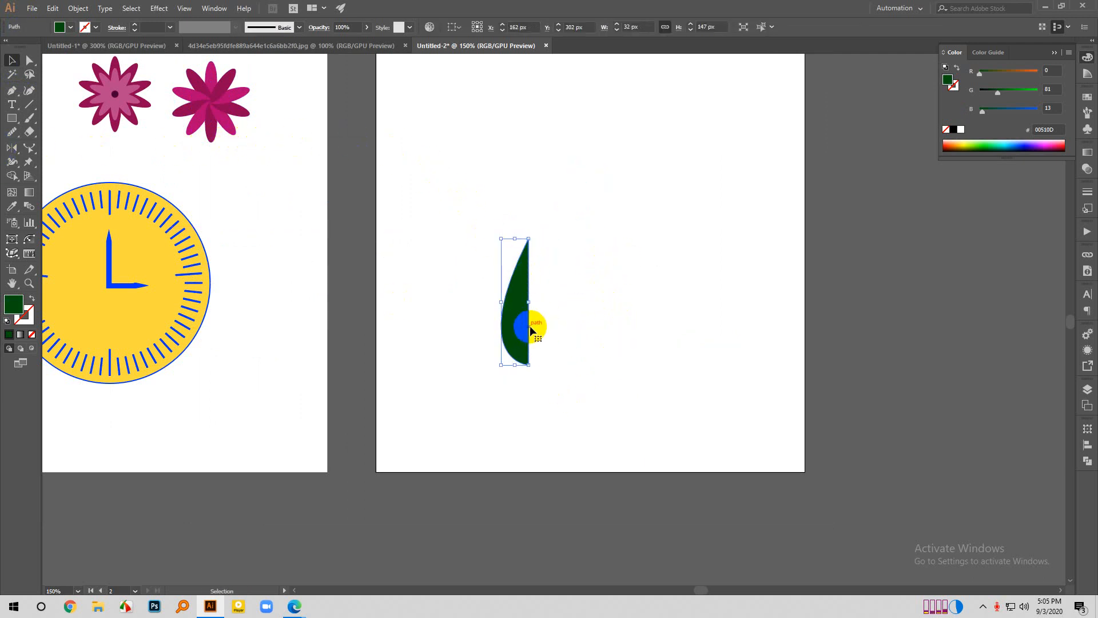
# - Open the Reflect transform options for the original half-leaf with the vertical axis
pyautogui.rightClick(531, 331)
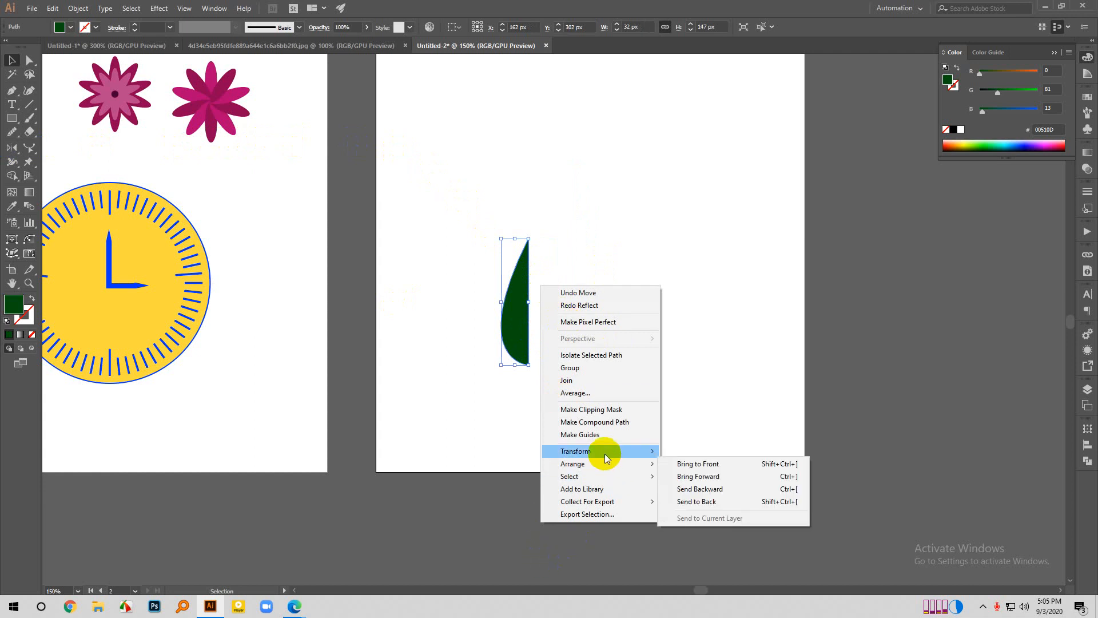
pyautogui.moveTo(604, 451)
pyautogui.click(706, 492)
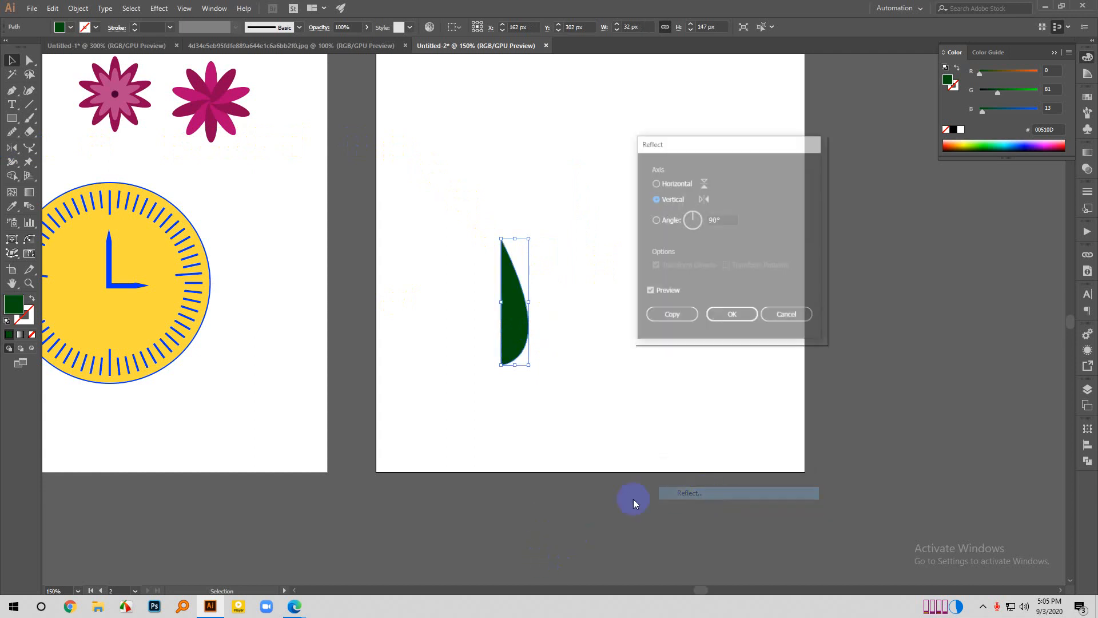
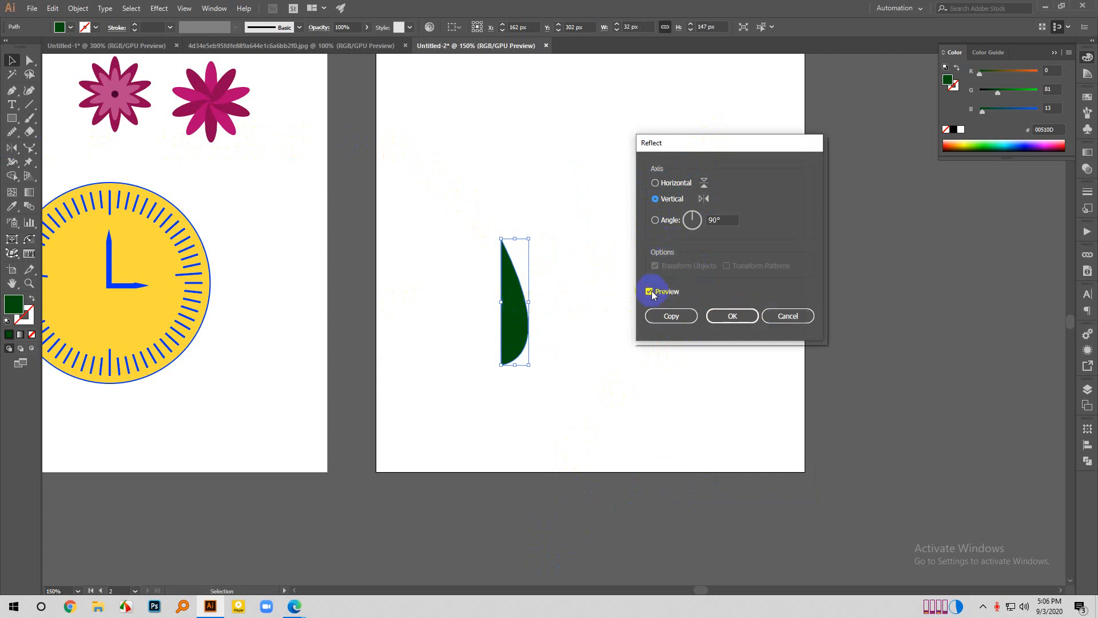
# - Copy the half-leaf mirrored about the vertical axis, completing a full leaf with a spare half placed above and beside it
pyautogui.click(674, 316)
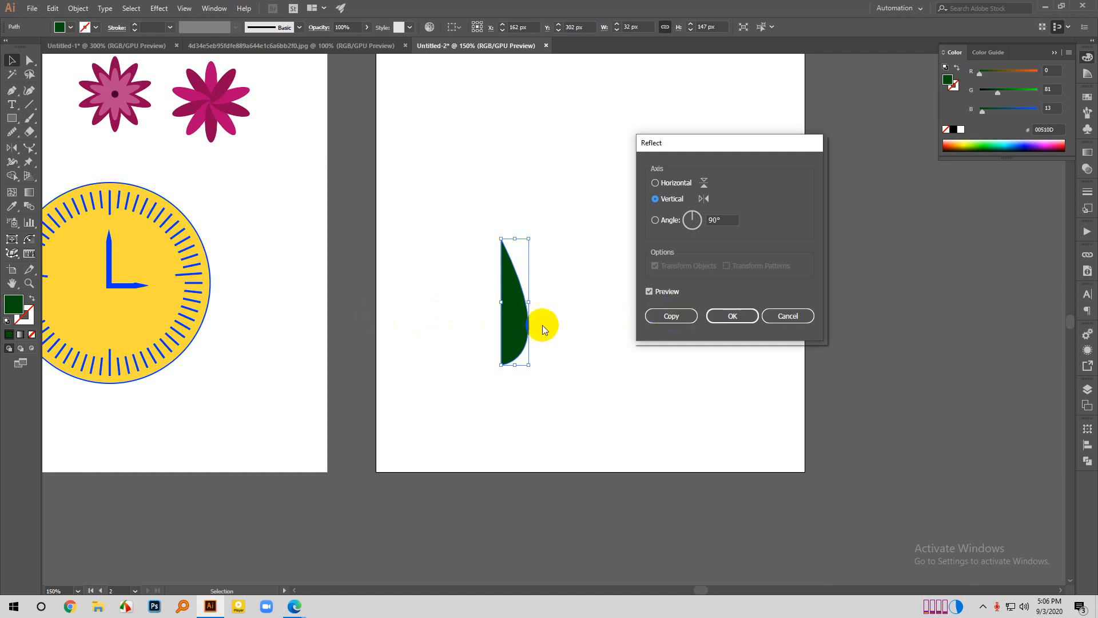
pyautogui.click(673, 316)
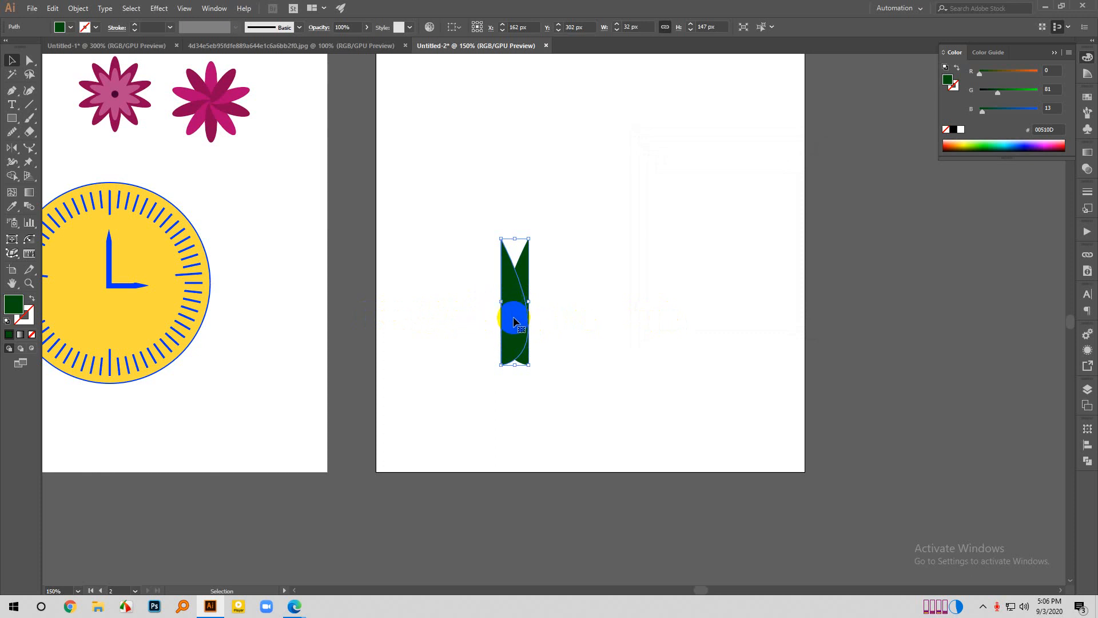
pyautogui.moveTo(514, 322); pyautogui.dragTo(643, 227)
pyautogui.click(697, 237)
# - Reflect the spare half-leaf itself across the vertical axis without making a copy, and deselect it
pyautogui.rightClick(648, 231)
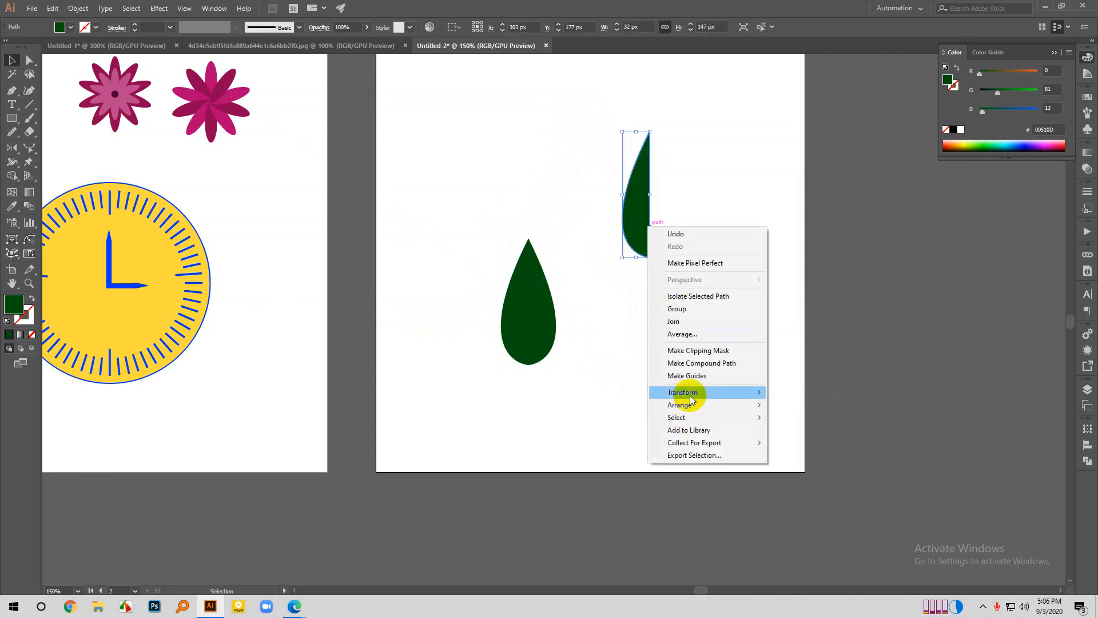
pyautogui.moveTo(685, 393)
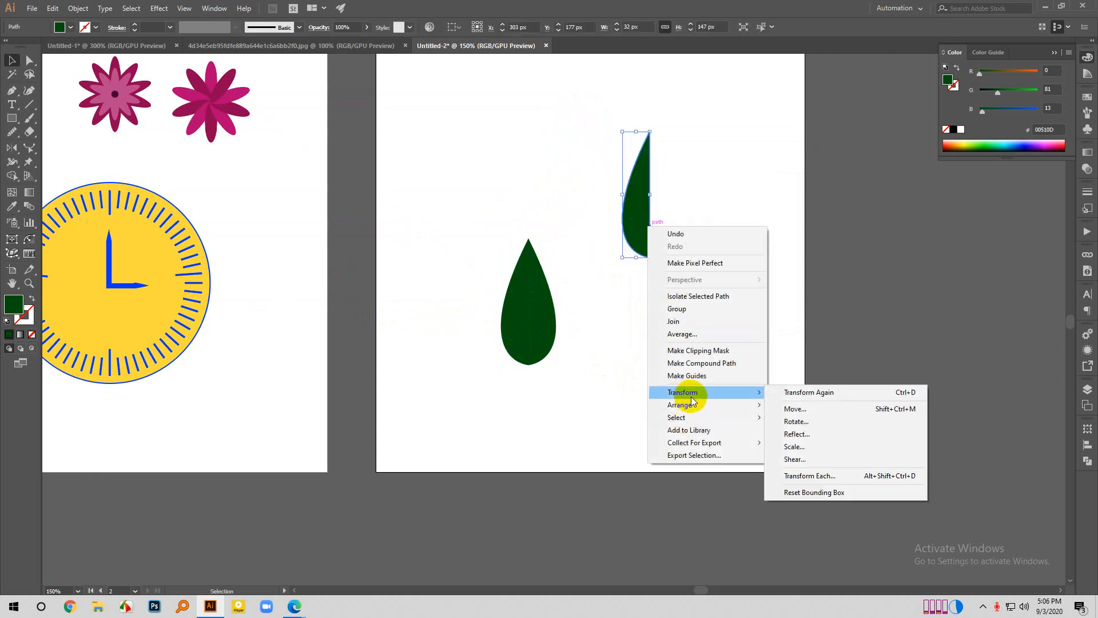
pyautogui.click(829, 433)
pyautogui.moveTo(720, 142); pyautogui.dragTo(816, 142)
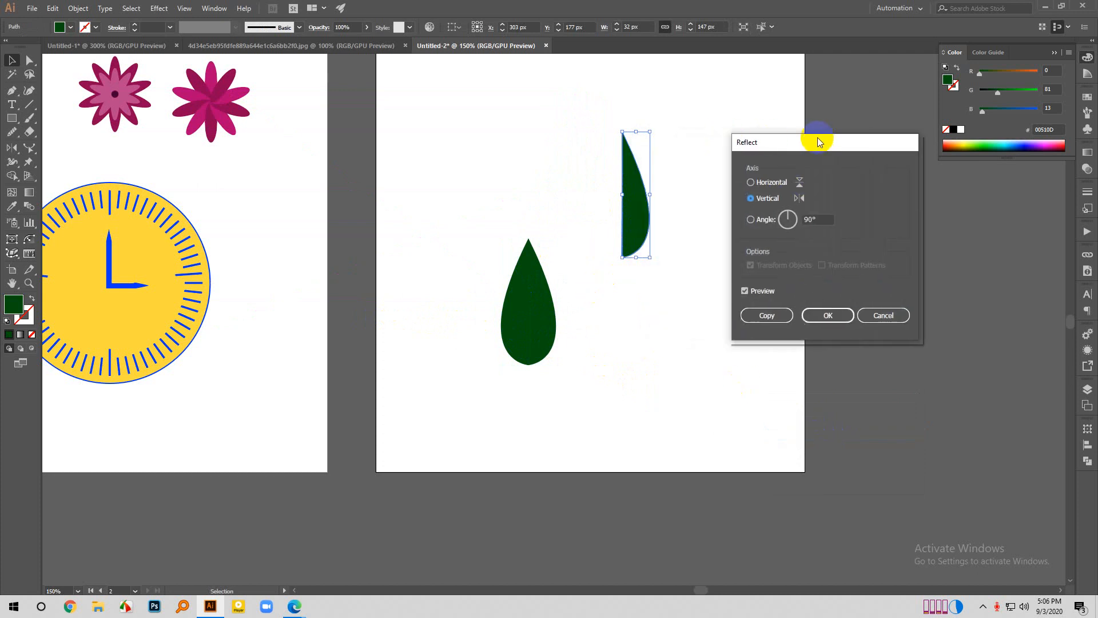
pyautogui.click(828, 316)
pyautogui.click(718, 336)
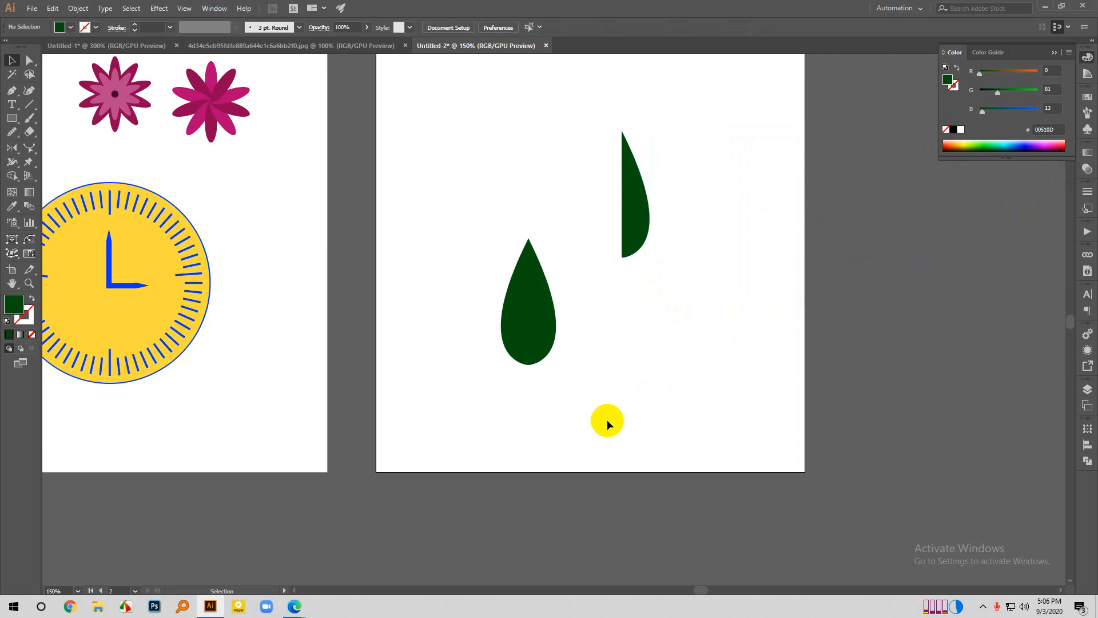
# - Draw a closed triangle about 116 px wide and 102 px high below the half-leaf with the Pen tool
pyautogui.scroll(2, 606, 420)
pyautogui.scroll(-2, 625, 431)
pyautogui.click(12, 90)
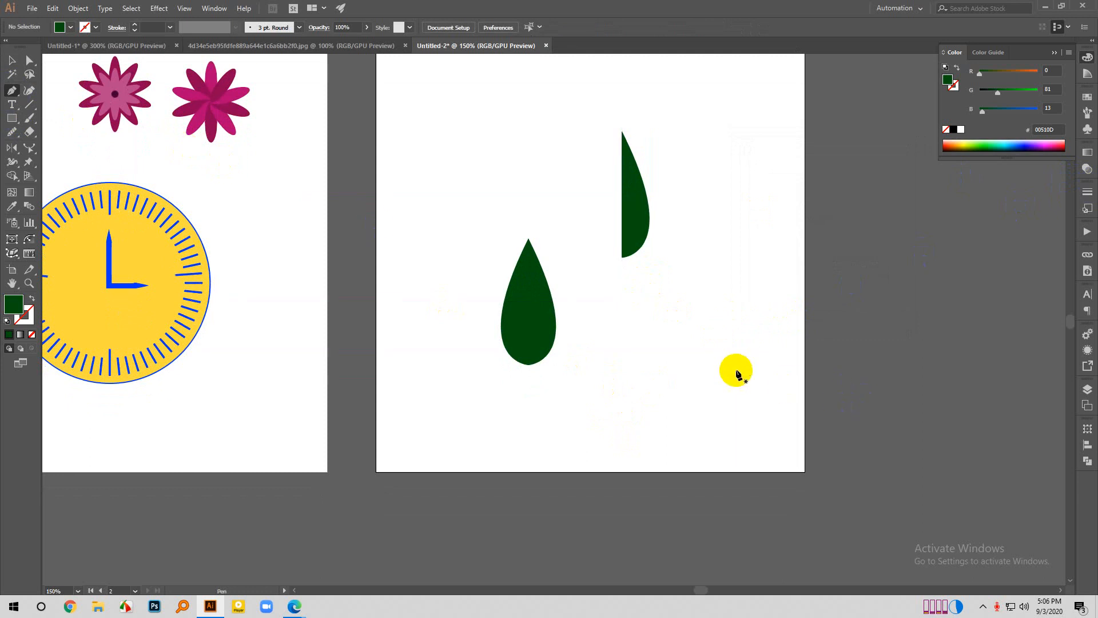
pyautogui.click(660, 383)
pyautogui.click(760, 384)
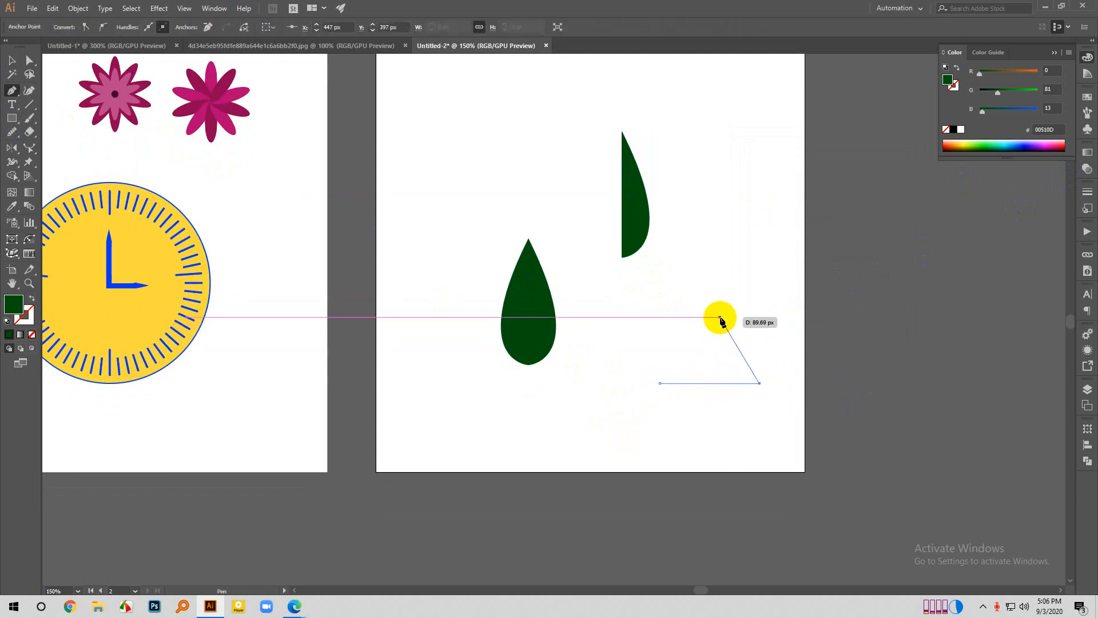
pyautogui.click(707, 298)
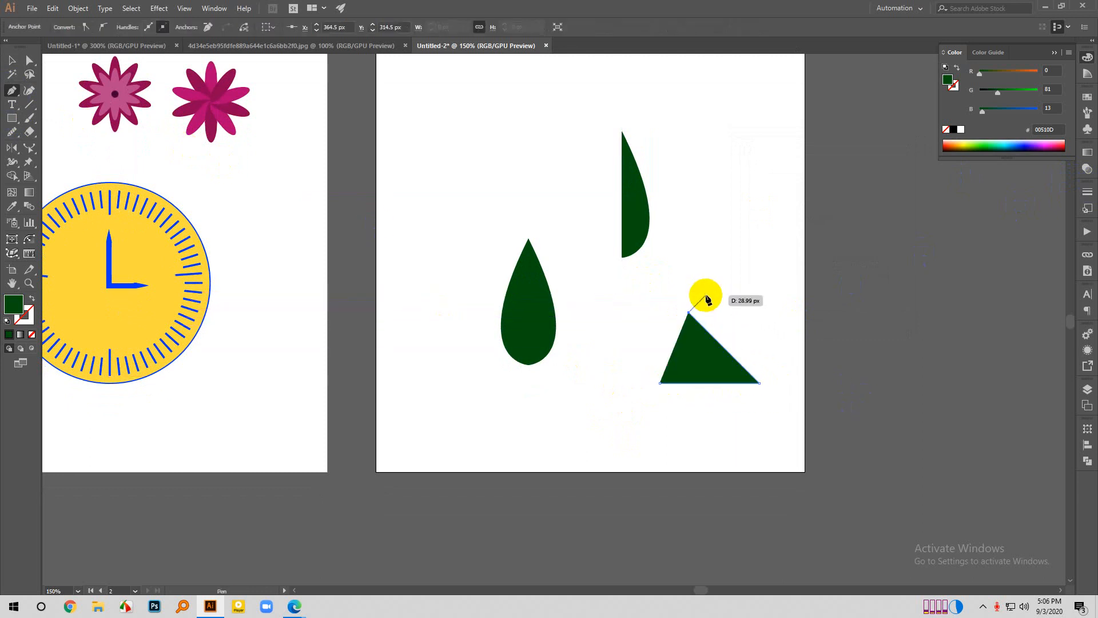
pyautogui.hotkey('ctrl', 'z')
pyautogui.click(709, 297)
pyautogui.click(660, 382)
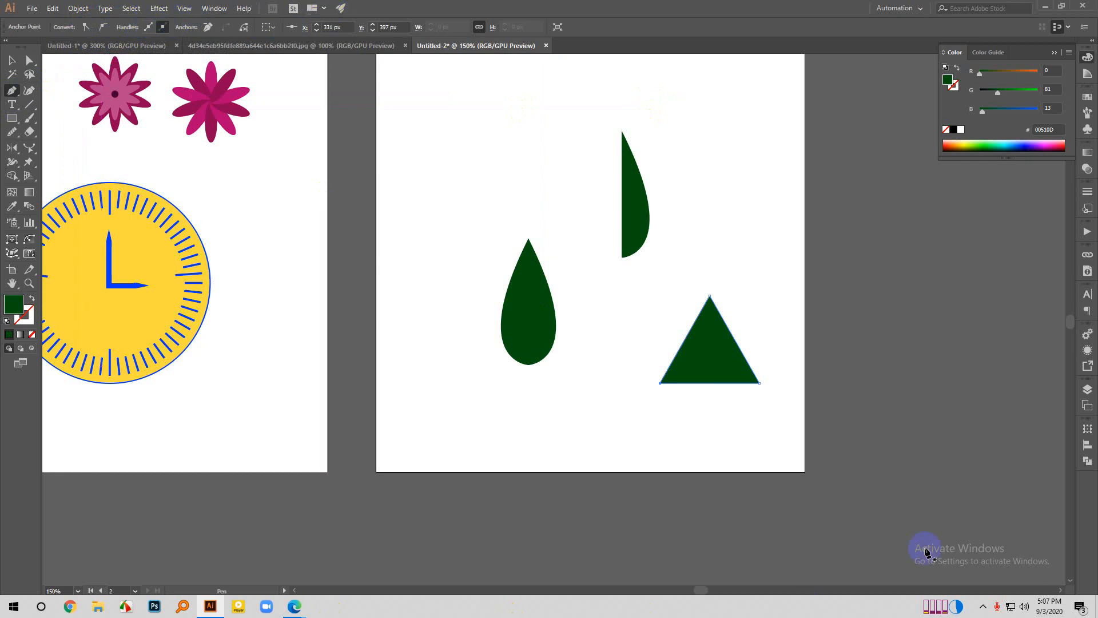
# - Move the triangle closer to the full leaf and create a reflected copy of it across the horizontal axis
pyautogui.click(12, 61)
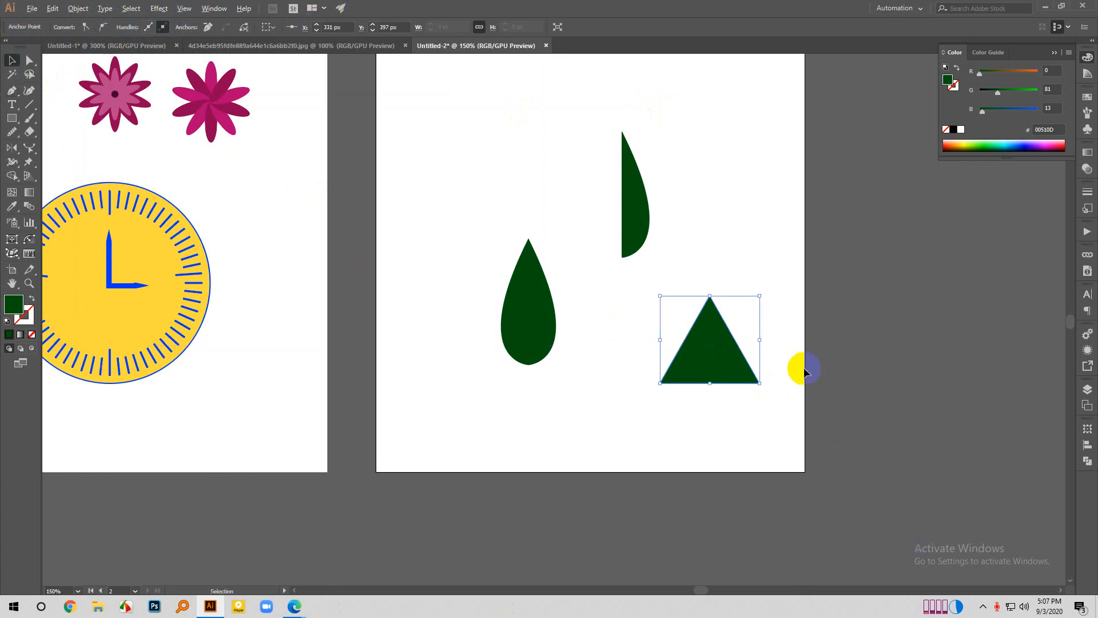
pyautogui.moveTo(709, 363); pyautogui.dragTo(666, 349)
pyautogui.rightClick(669, 355)
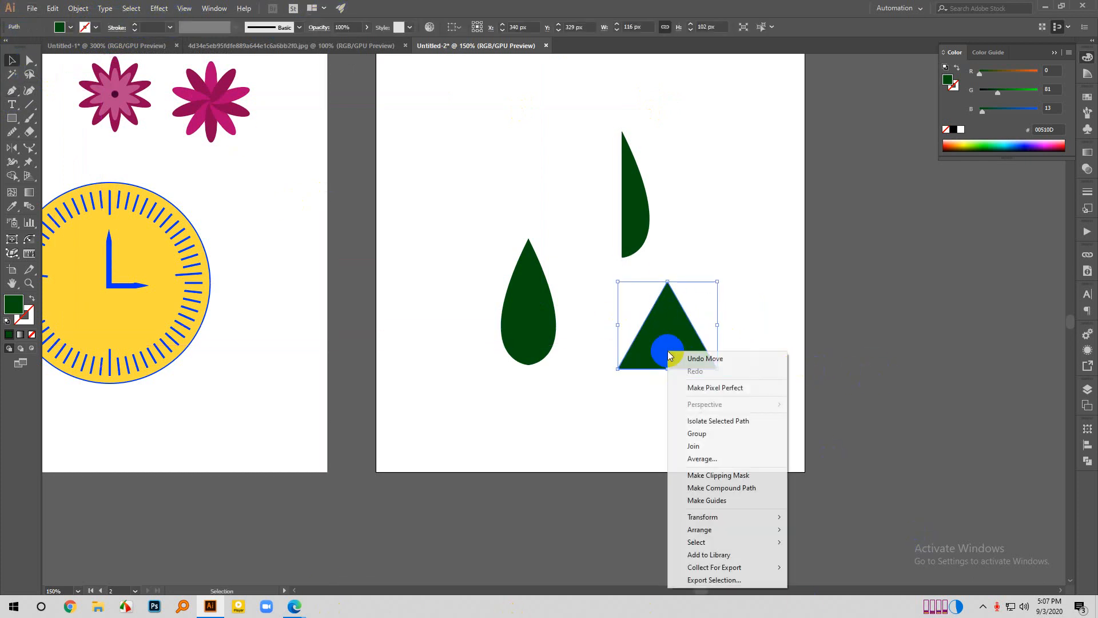
pyautogui.moveTo(692, 518)
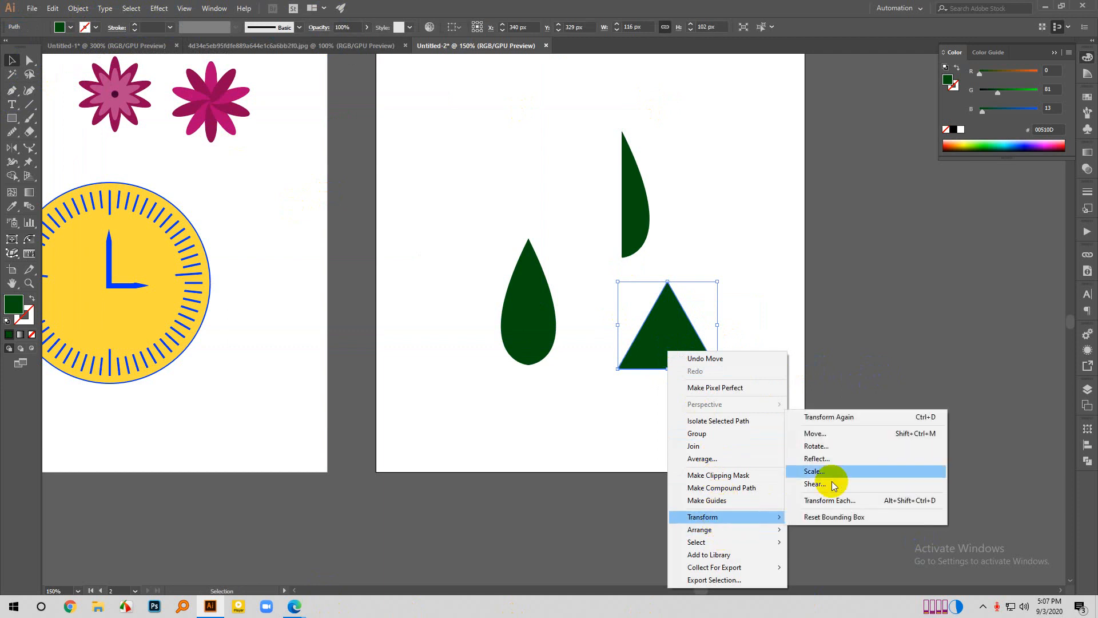
pyautogui.click(832, 457)
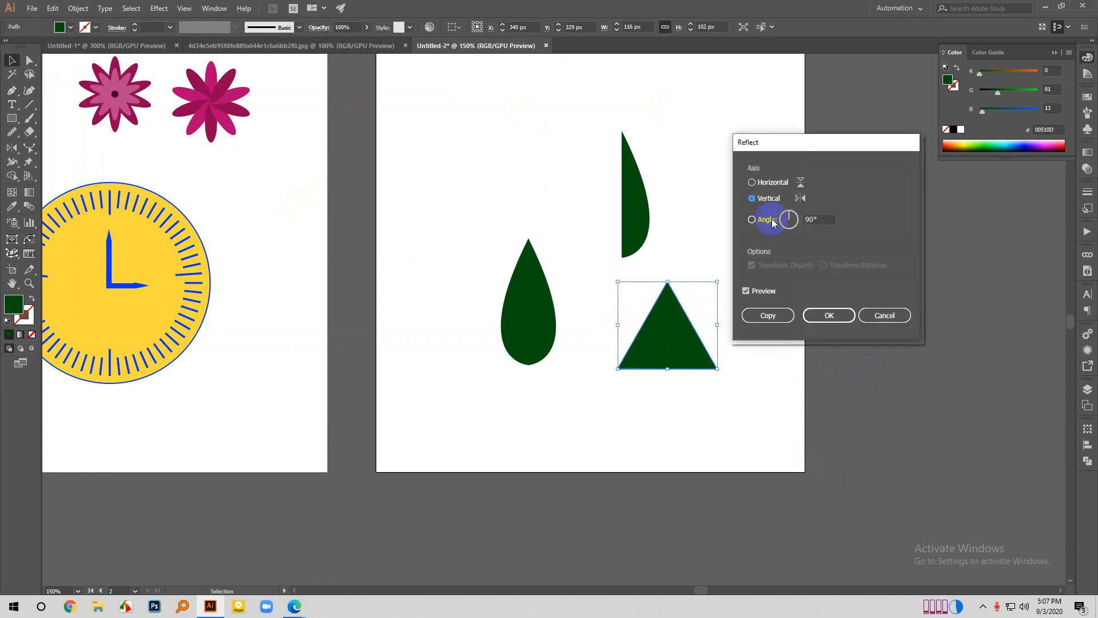
pyautogui.click(751, 182)
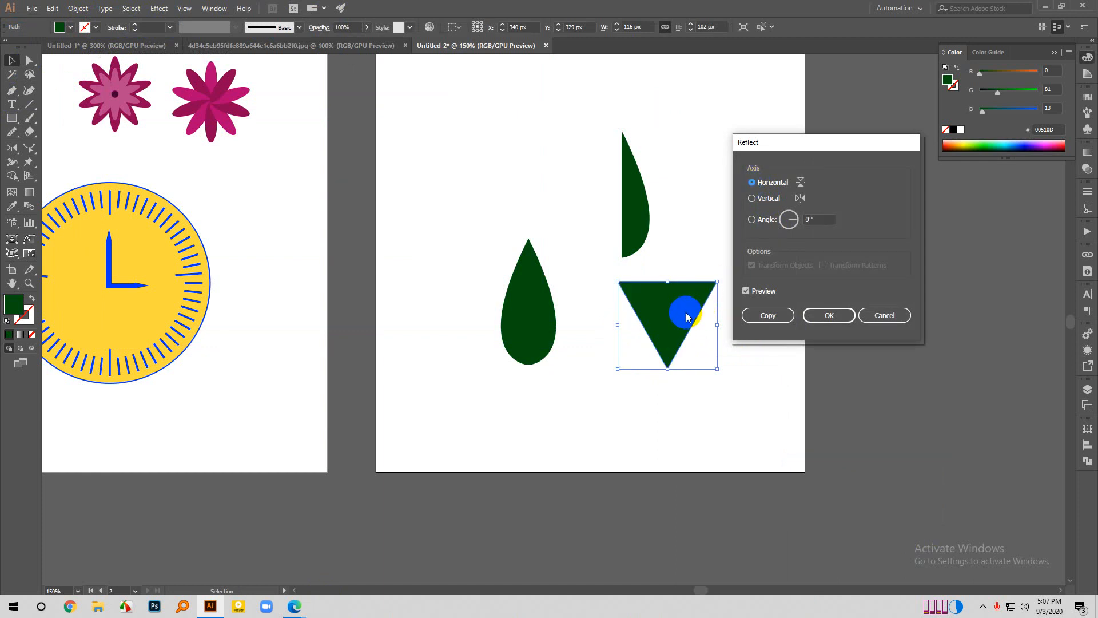
pyautogui.click(774, 317)
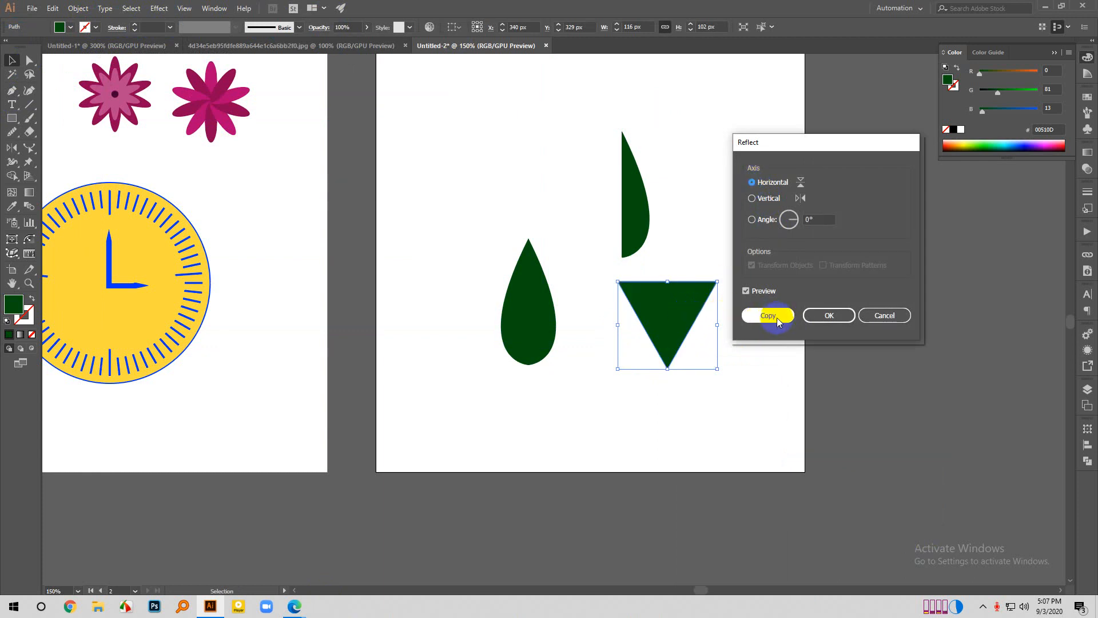
pyautogui.click(788, 311)
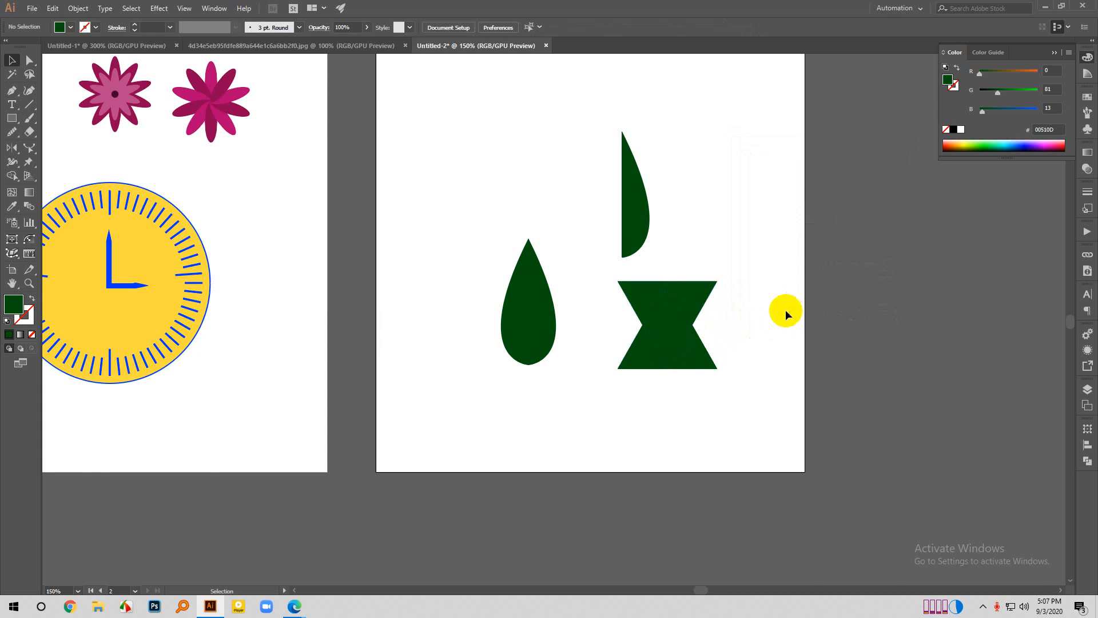
# - Move the upright triangle straight down until its tip meets the inverted copy's tip, forming an hourglass
pyautogui.click(684, 352)
pyautogui.moveTo(701, 359); pyautogui.dragTo(681, 414)
pyautogui.click(735, 358)
pyautogui.click(729, 350)
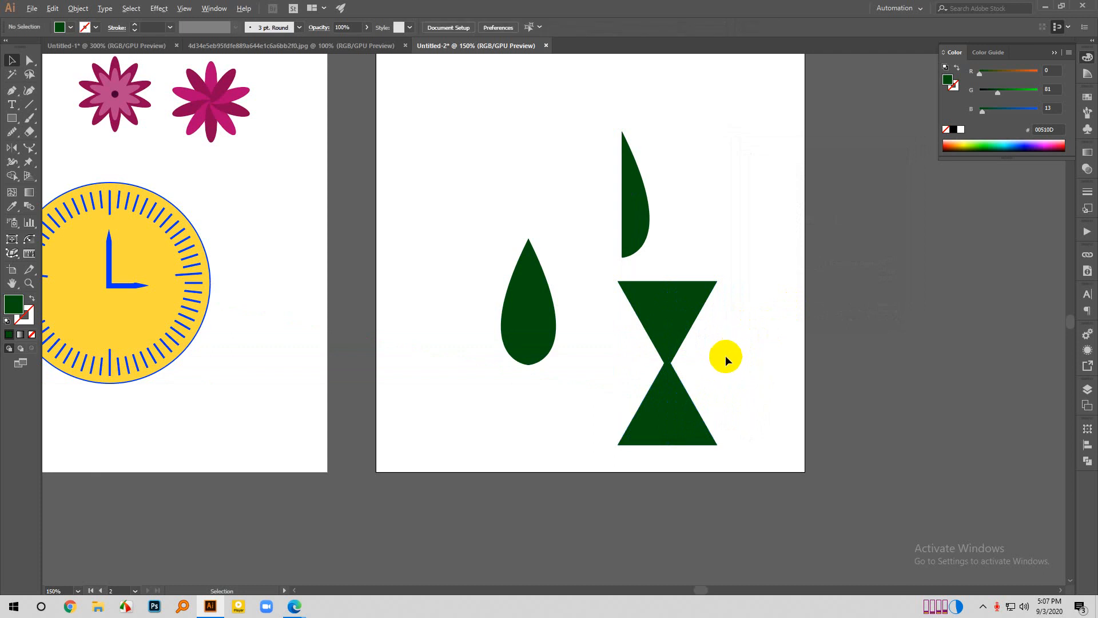
# - Move the loose half-leaf down to the empty area on the far side of the full leaf and deselect it
pyautogui.scroll(-2, 725, 366)
pyautogui.scroll(1, 736, 347)
pyautogui.scroll(1, 715, 355)
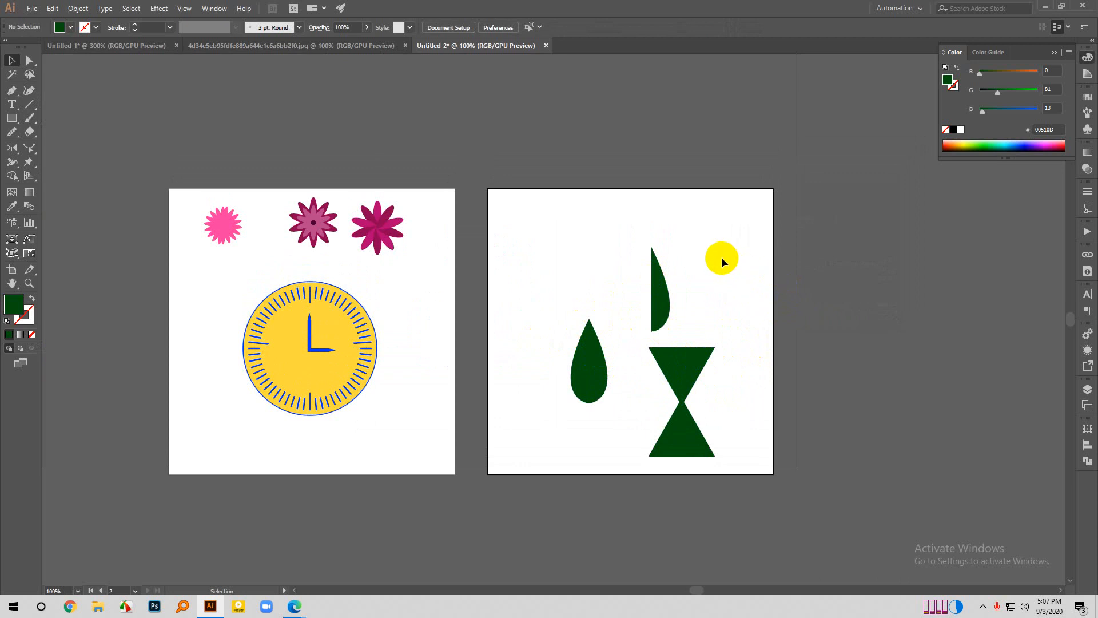
pyautogui.scroll(1, 688, 498)
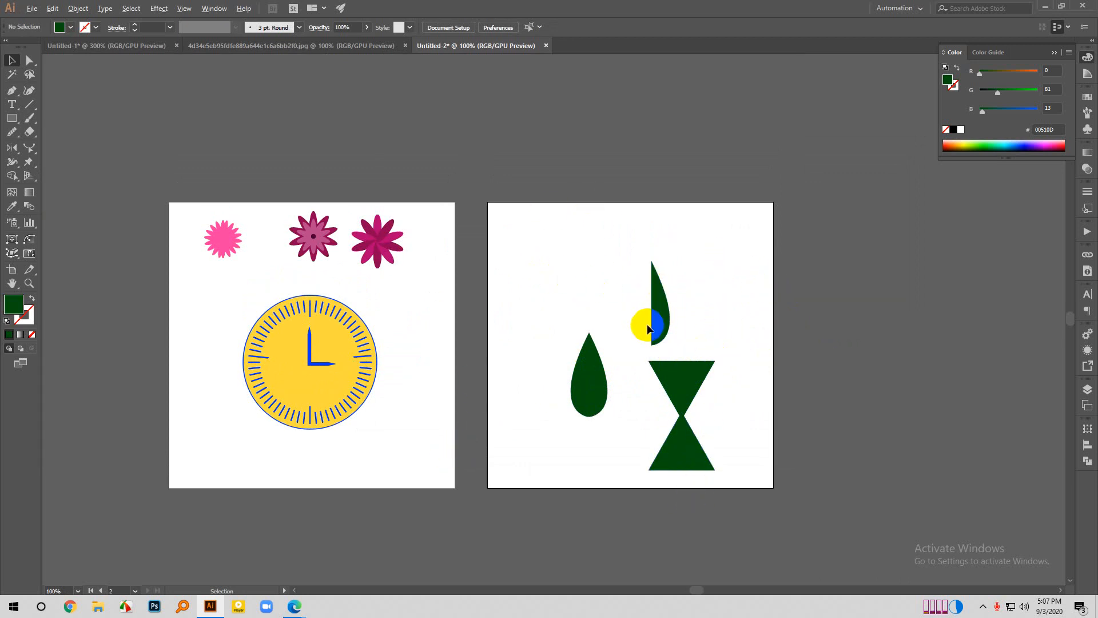
pyautogui.moveTo(657, 321); pyautogui.dragTo(526, 426)
pyautogui.click(578, 305)
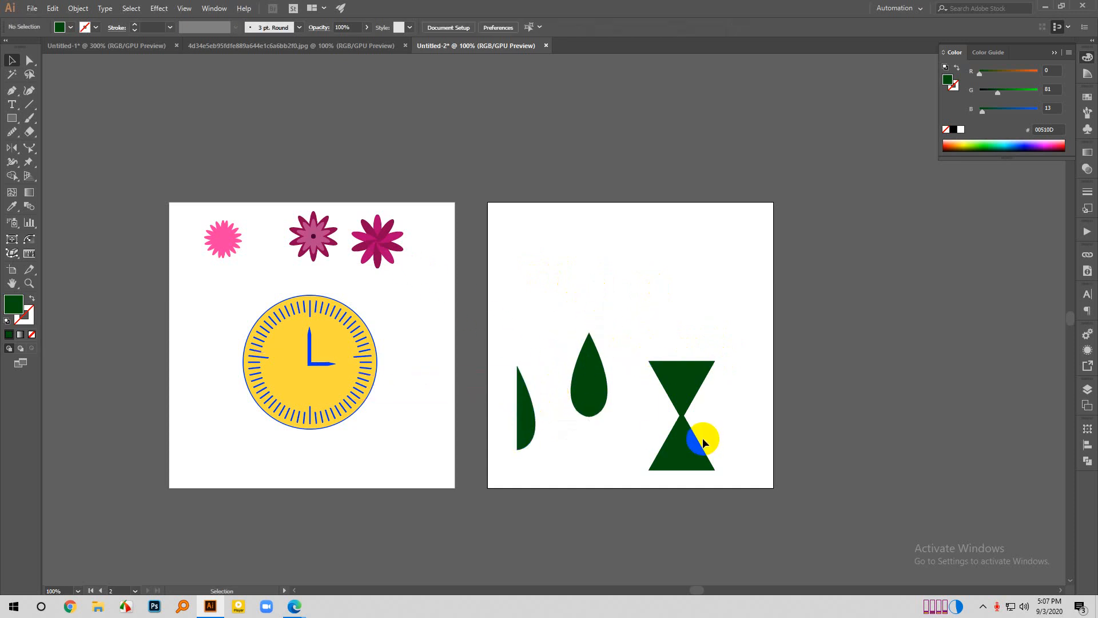
pyautogui.moveTo(706, 444); pyautogui.dragTo(700, 436)
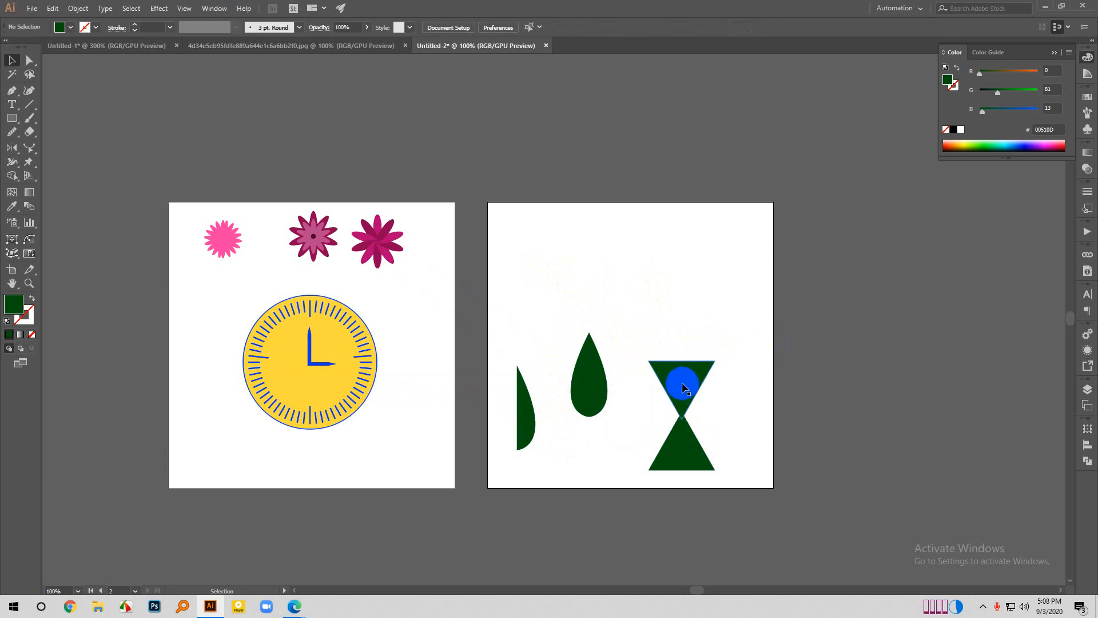
# - Try a horizontal-axis reflection on a copy of the inverted triangle placed above the hourglass, and cancel it
pyautogui.moveTo(685, 385); pyautogui.dragTo(655, 272)
pyautogui.rightClick(656, 270)
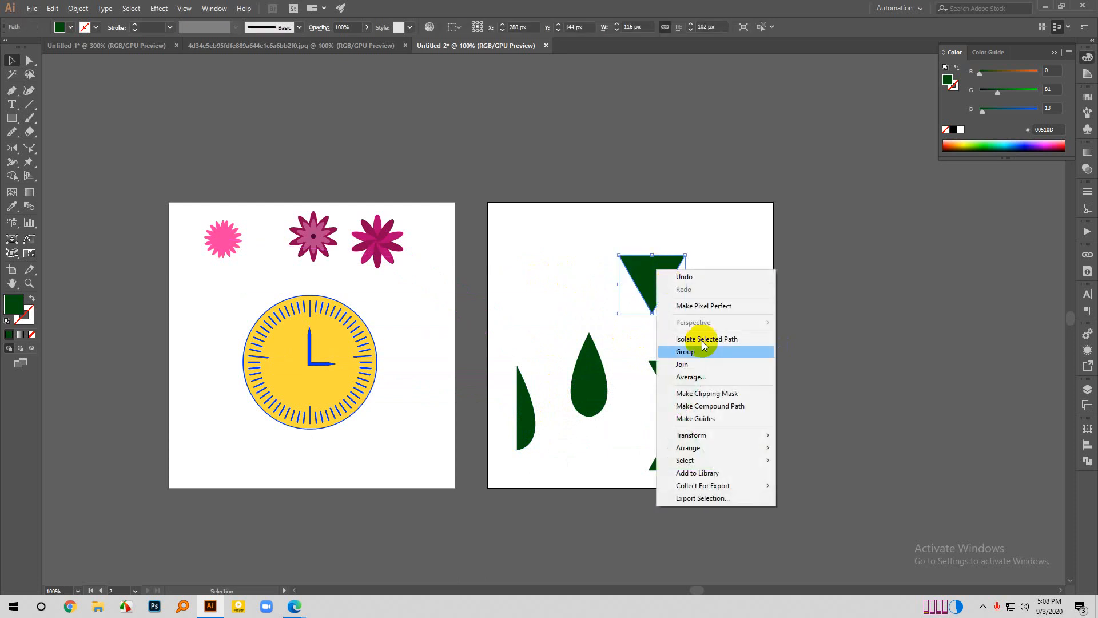
pyautogui.moveTo(709, 435)
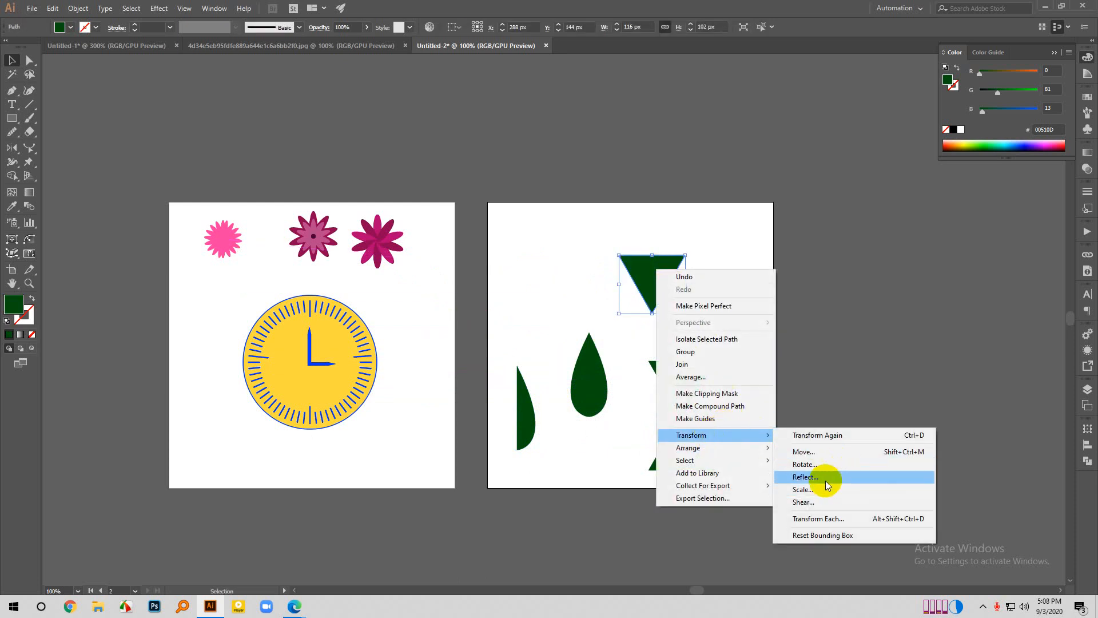
pyautogui.click(824, 478)
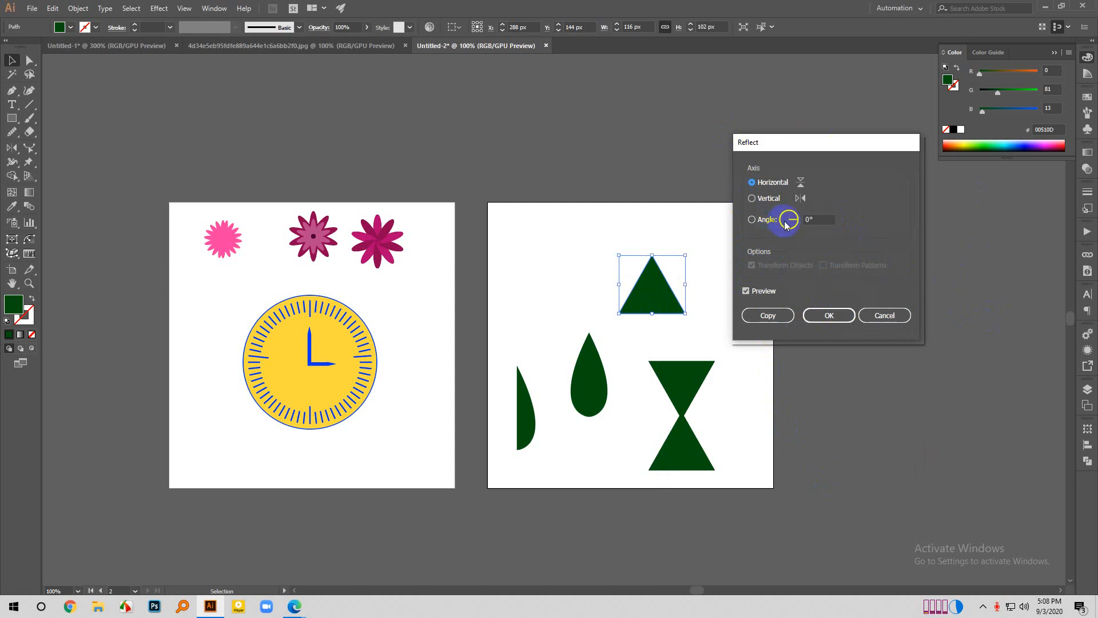
pyautogui.click(829, 317)
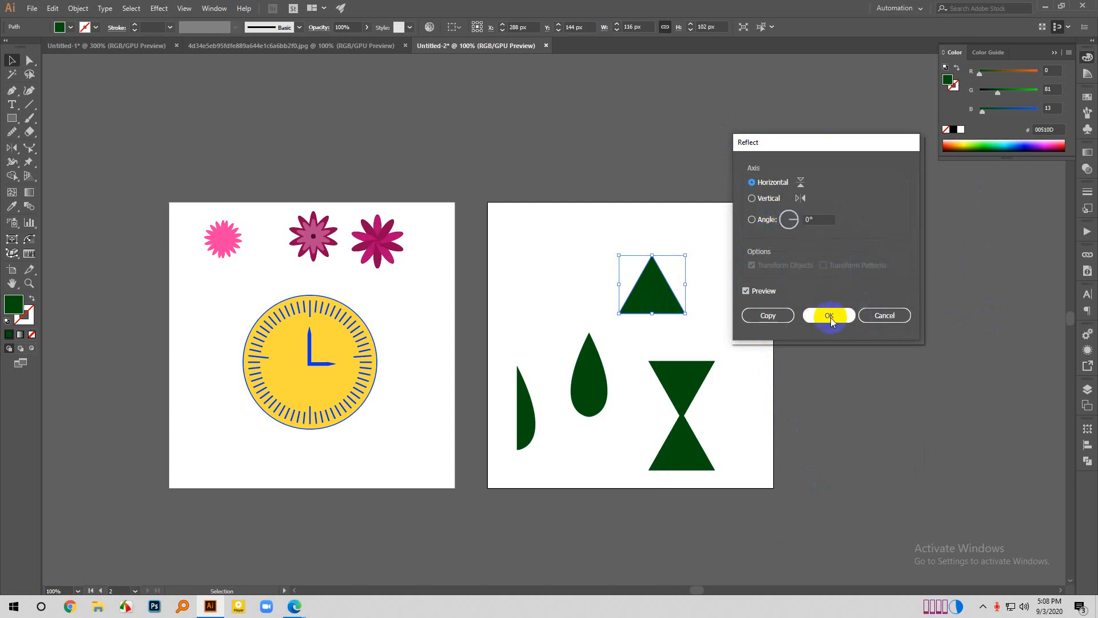
pyautogui.press('super')
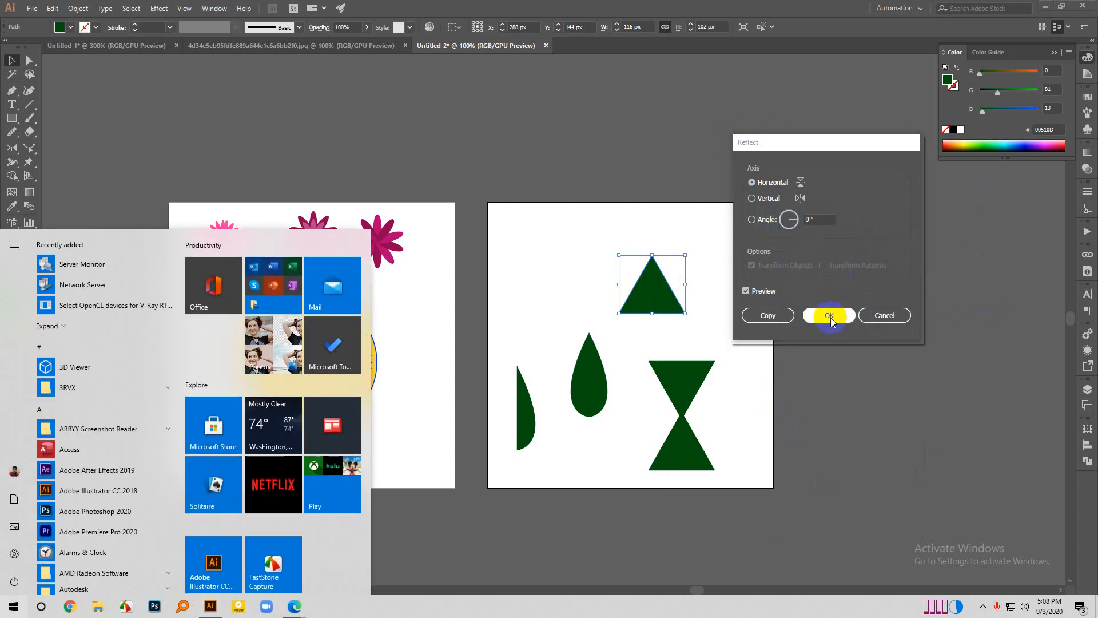
pyautogui.press('super')
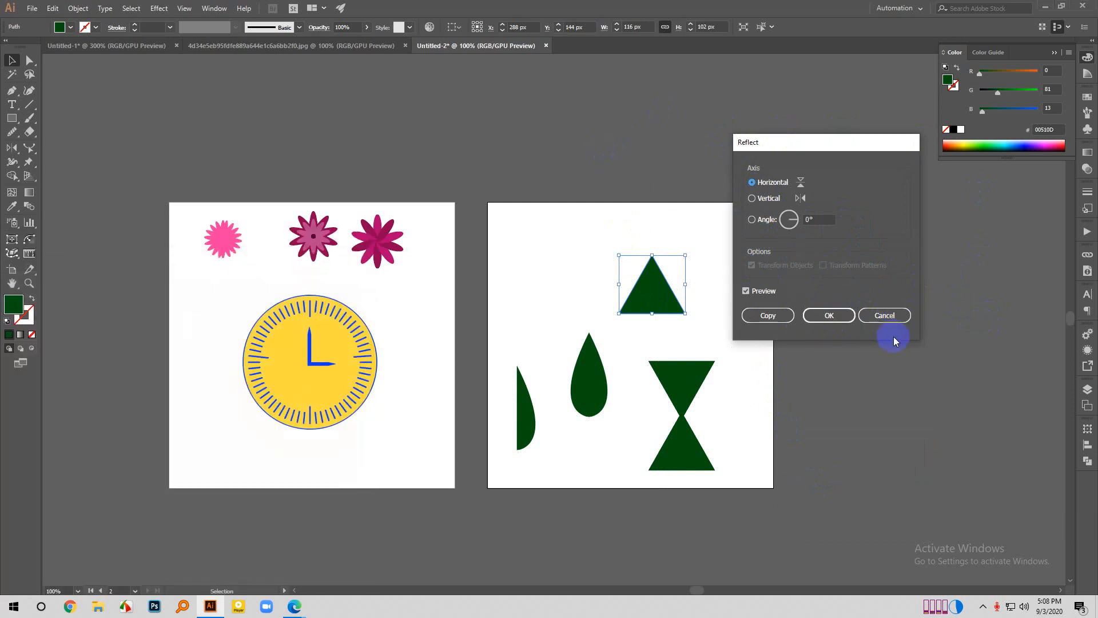
pyautogui.click(884, 315)
pyautogui.click(739, 307)
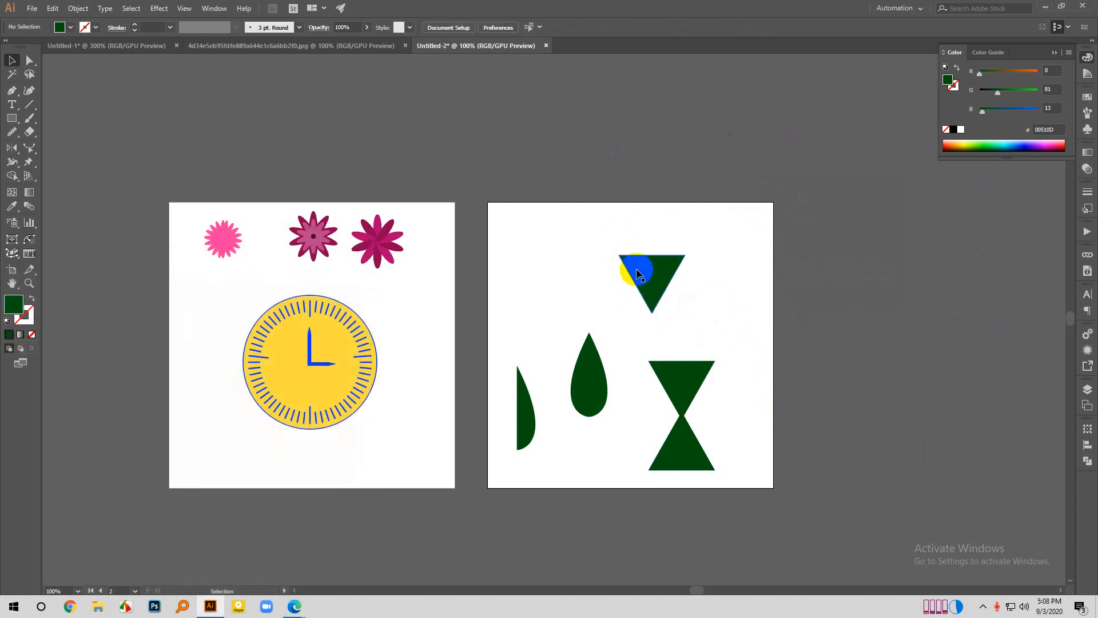
# - Delete the extra triangle copy above the hourglass
pyautogui.moveTo(654, 273); pyautogui.dragTo(601, 264)
pyautogui.press('Delete')
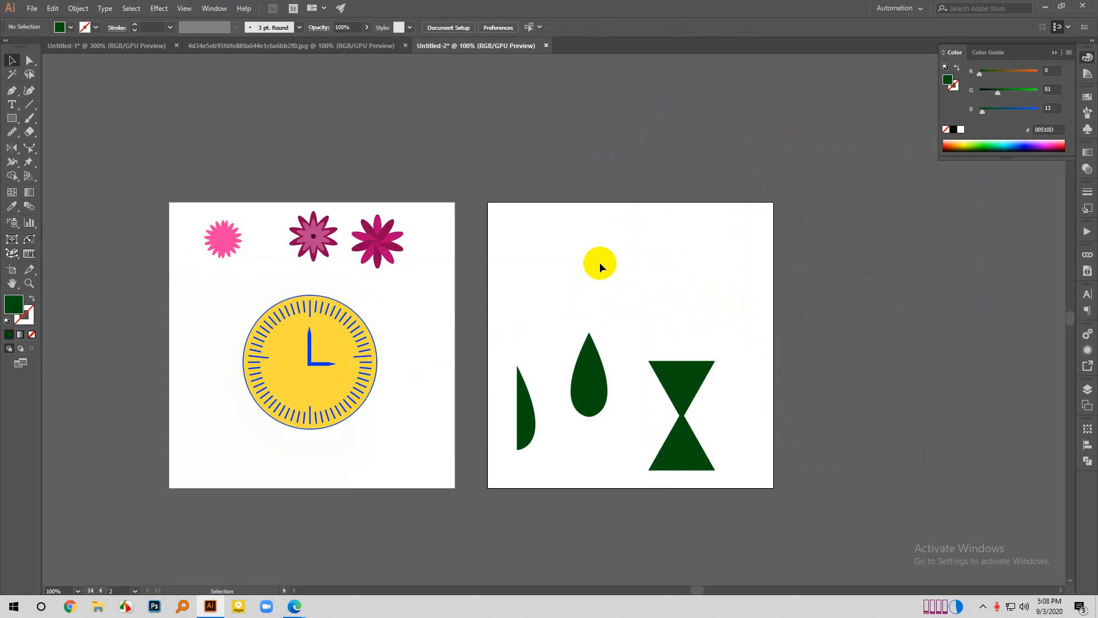
pyautogui.click(27, 155)
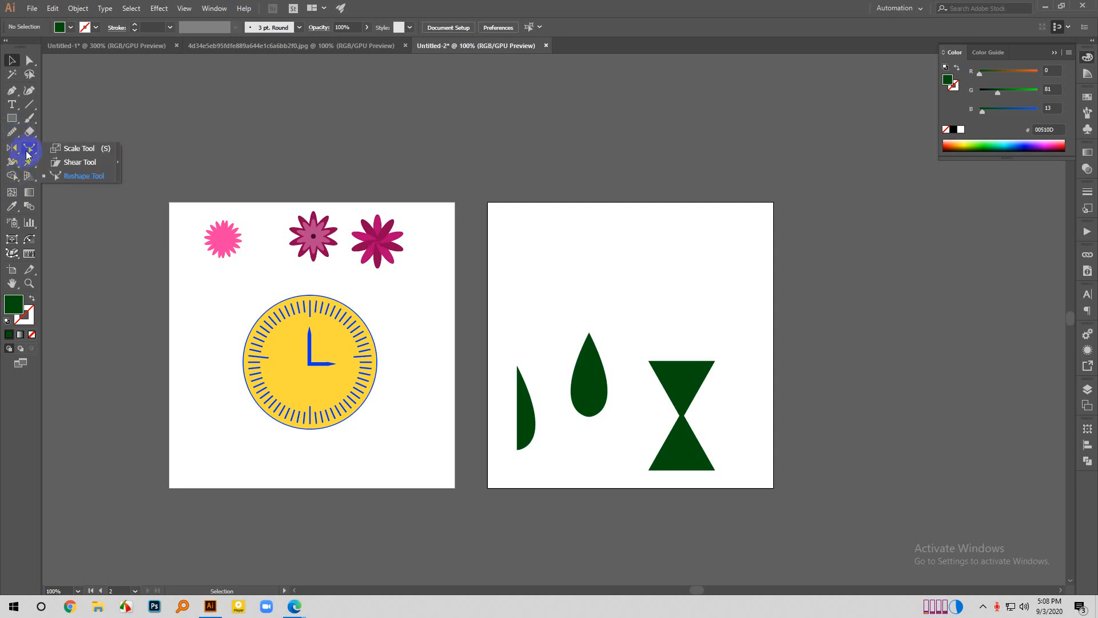
pyautogui.click(84, 175)
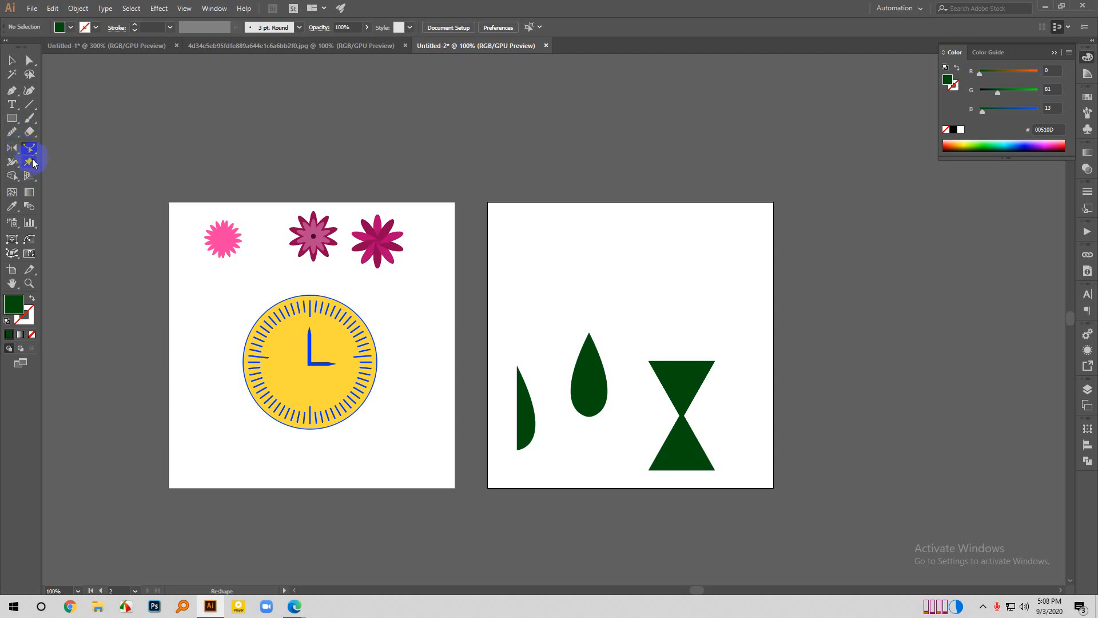
pyautogui.moveTo(32, 166); pyautogui.dragTo(53, 171)
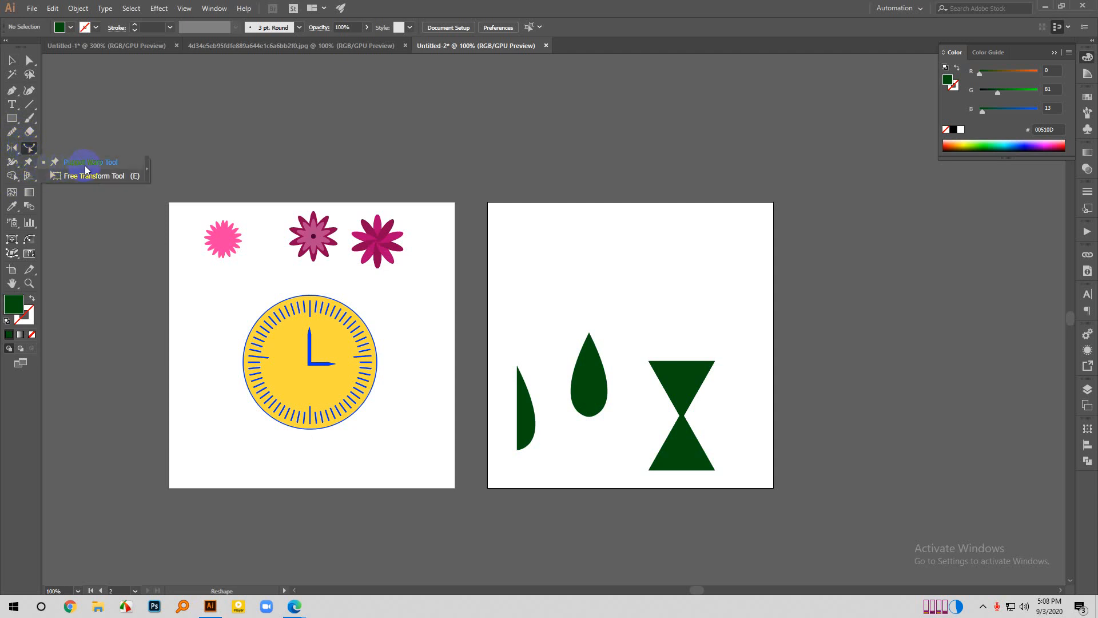
# - Open Puppet Warp.ai from the Class 41 folder inside LEDP > Class Materials on the Workstation drive
pyautogui.click(13, 61)
pyautogui.click(32, 8)
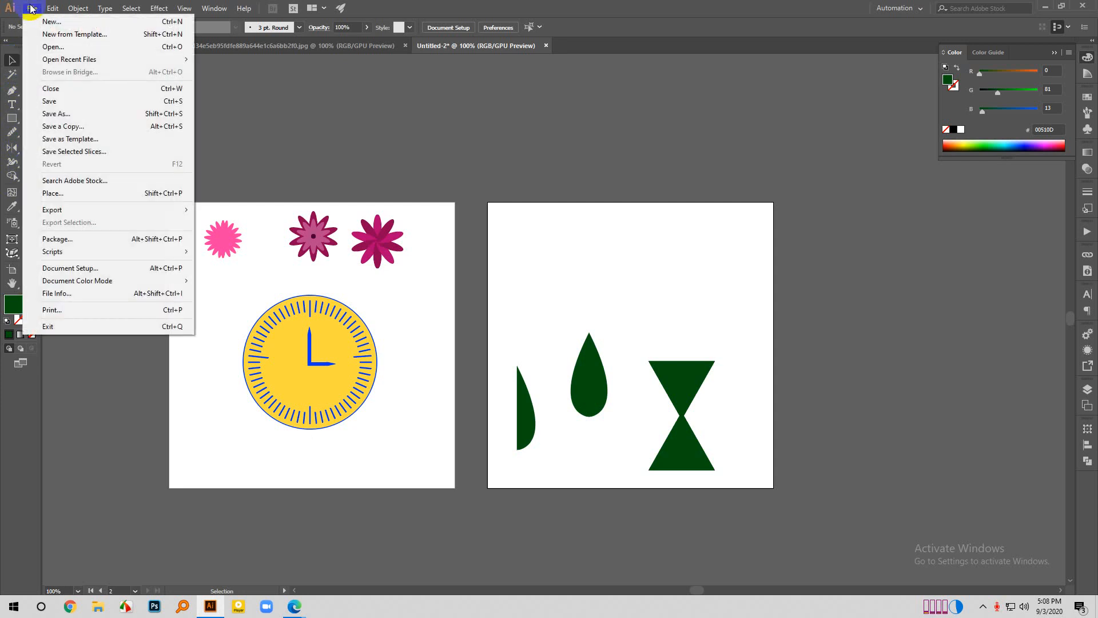
pyautogui.click(51, 46)
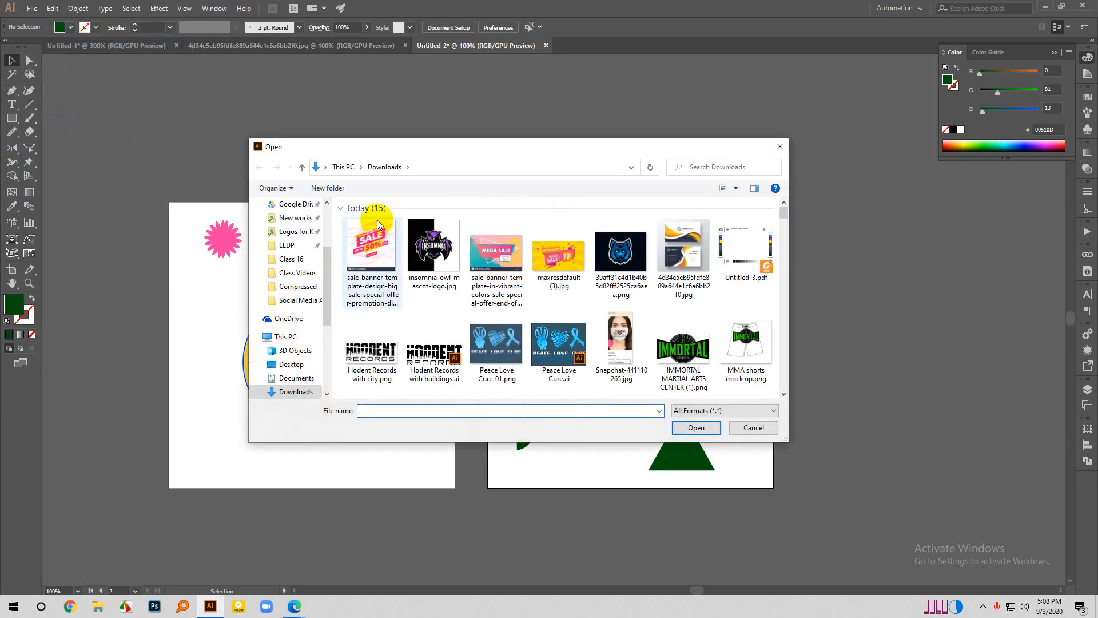
pyautogui.click(343, 167)
pyautogui.click(286, 244)
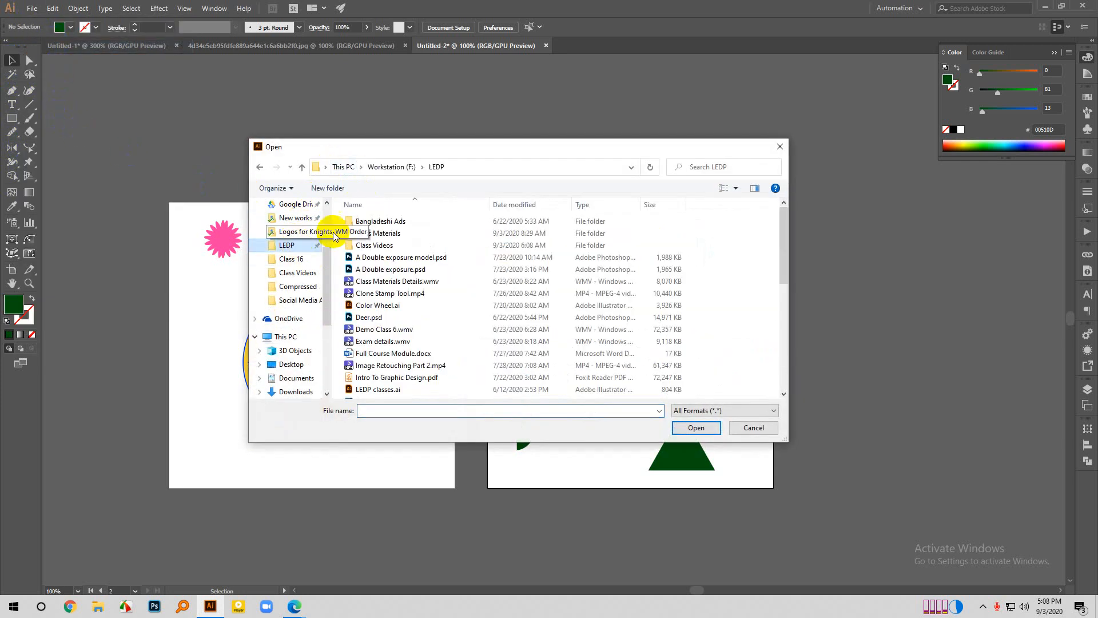
pyautogui.click(388, 234)
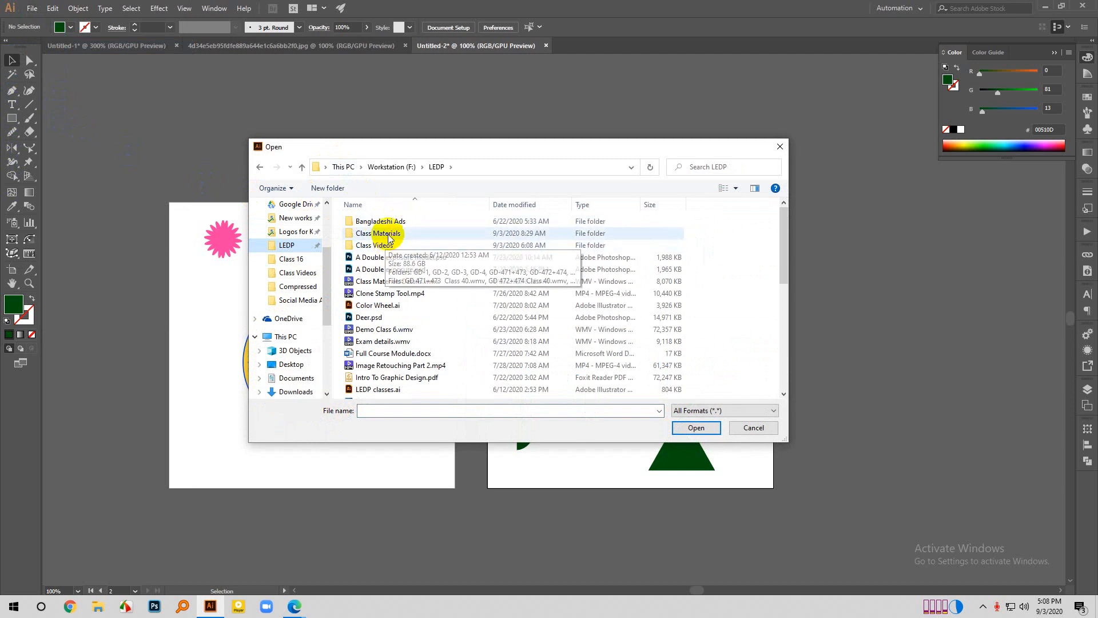
pyautogui.doubleClick(387, 234)
pyautogui.scroll(-5, 406, 303)
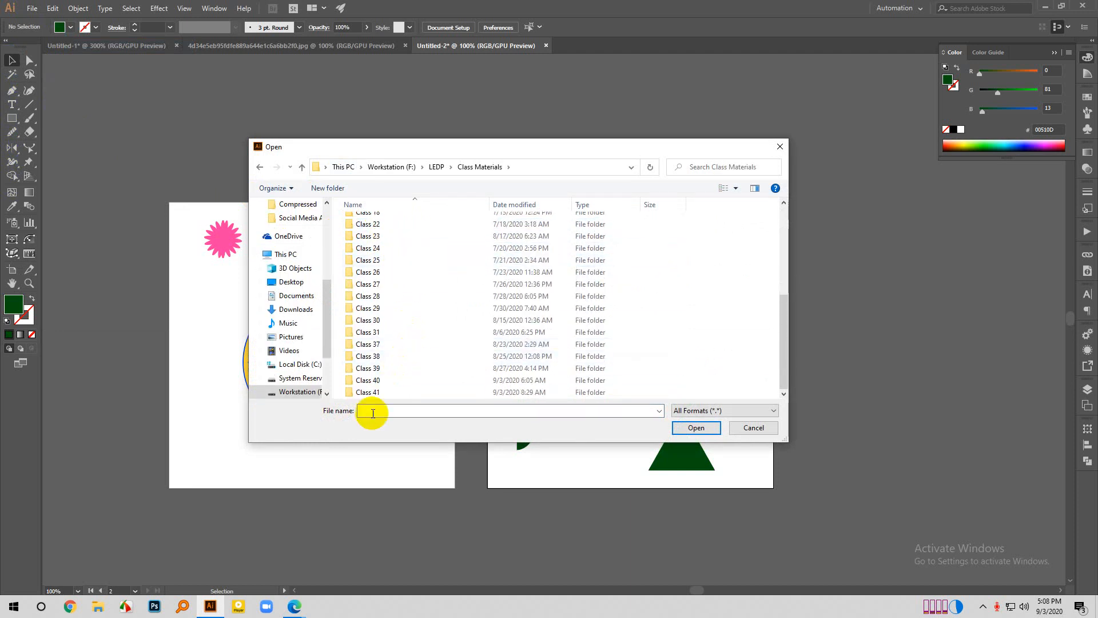
pyautogui.doubleClick(372, 393)
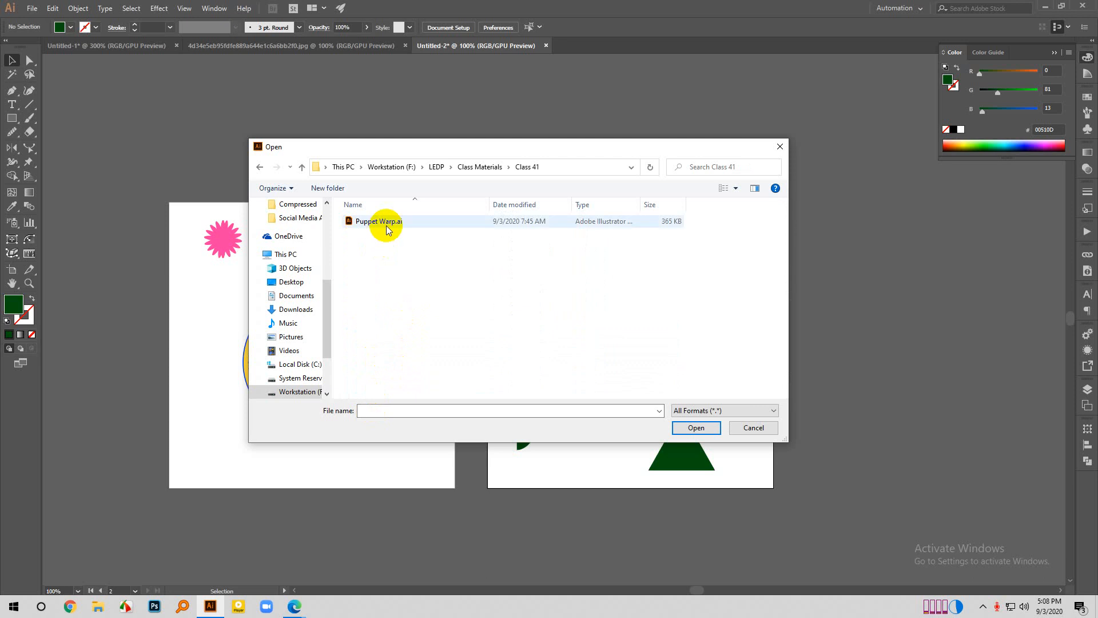
pyautogui.click(386, 225)
pyautogui.click(717, 428)
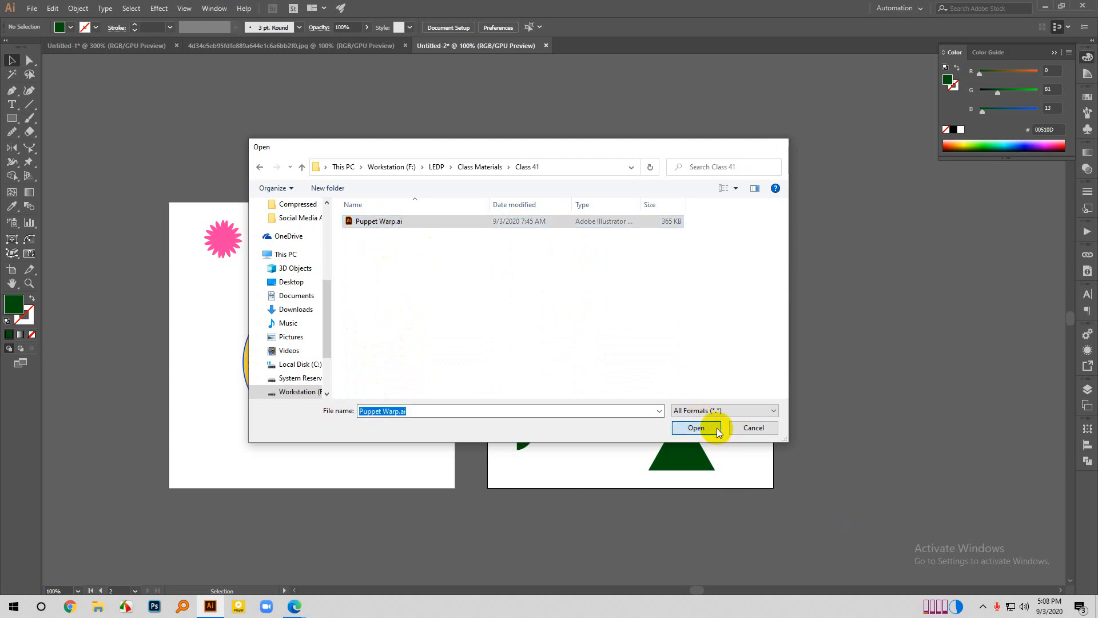
pyautogui.moveTo(335, 172); pyautogui.dragTo(560, 536)
pyautogui.scroll(1, 428, 308)
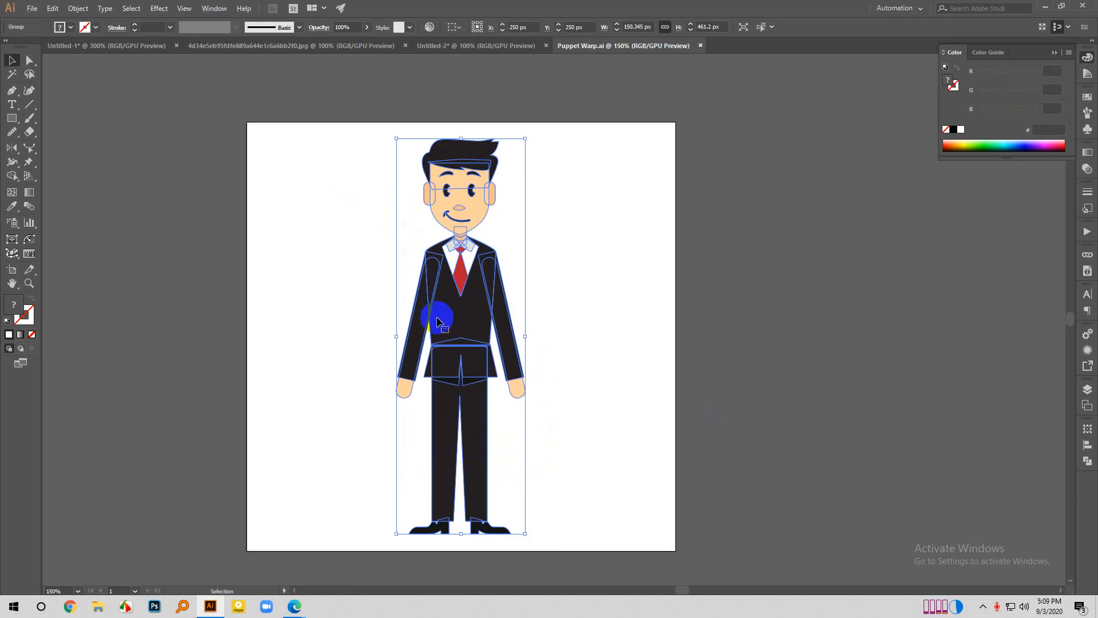
pyautogui.scroll(-1, 466, 359)
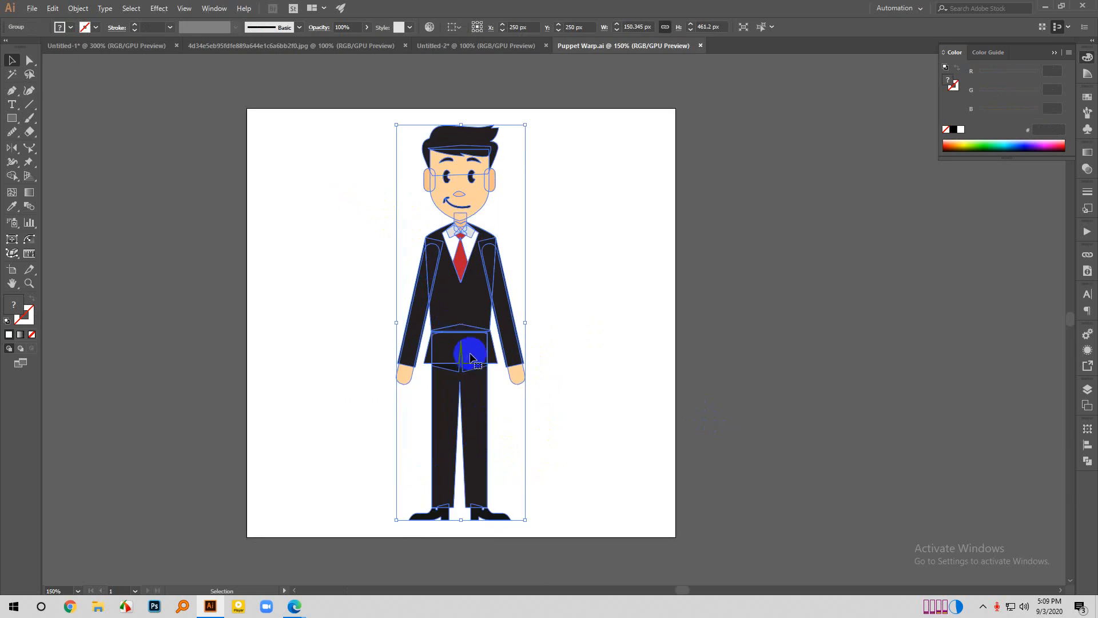
pyautogui.click(578, 297)
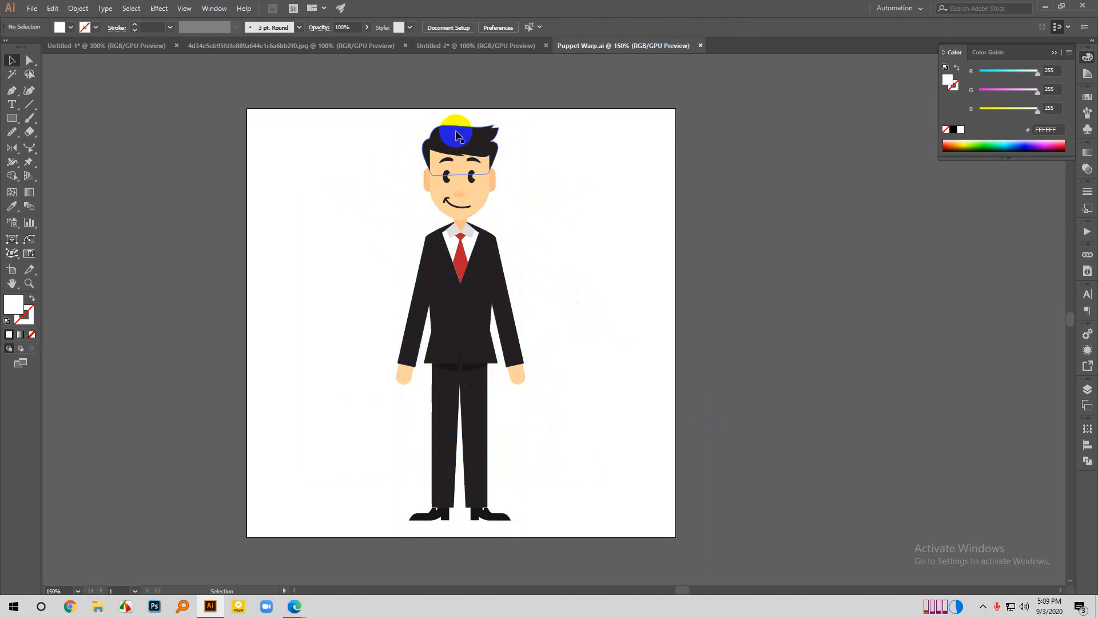
pyautogui.moveTo(339, 133); pyautogui.dragTo(669, 403)
pyautogui.click(736, 453)
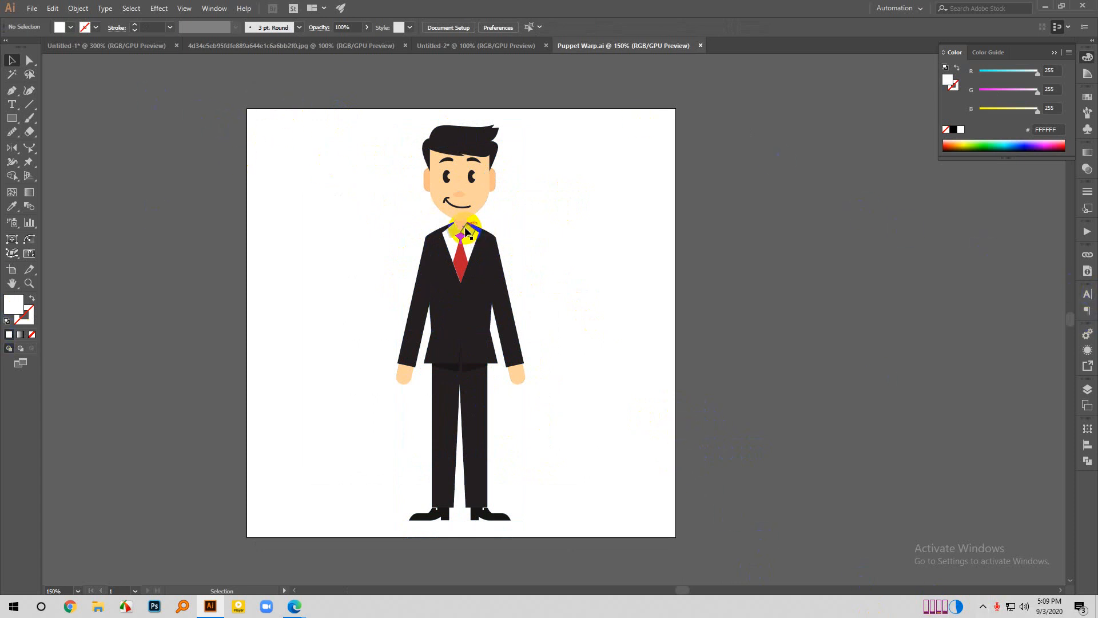
# - Select the suited figure and place Puppet Warp pins on one hand and the shoulder, hip and ankle of the same side
pyautogui.click(469, 252)
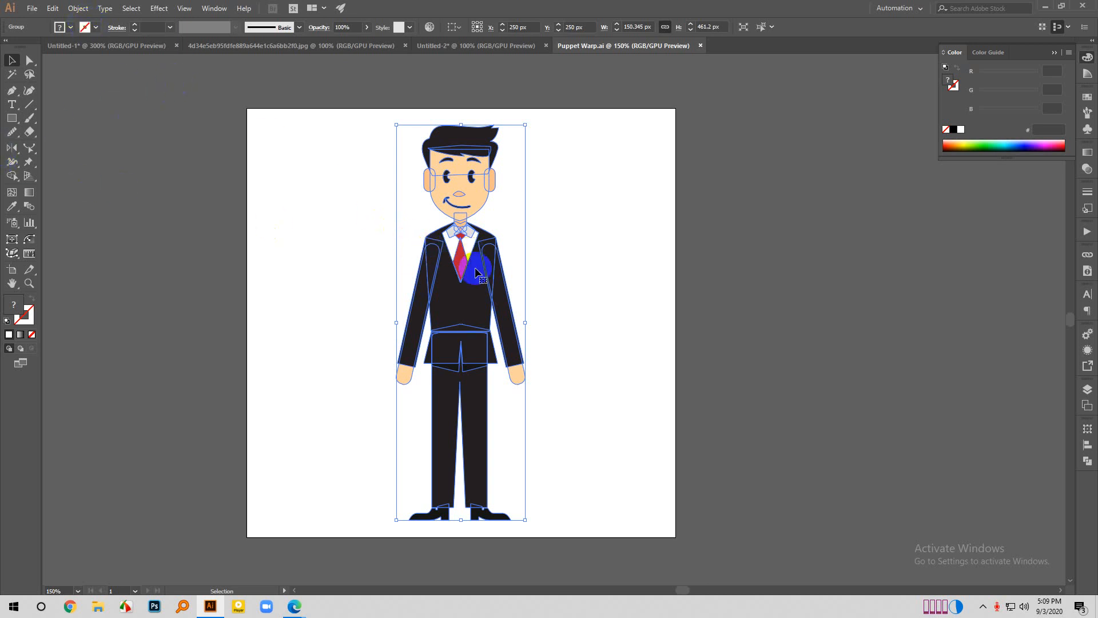
pyautogui.click(29, 167)
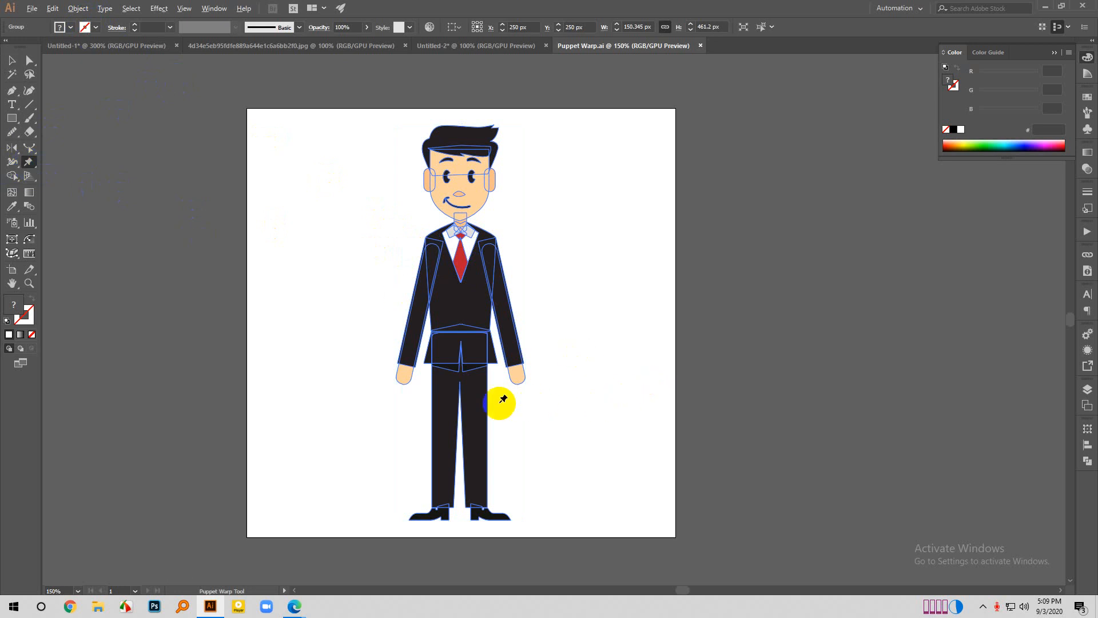
pyautogui.scroll(1, 446, 387)
pyautogui.click(393, 369)
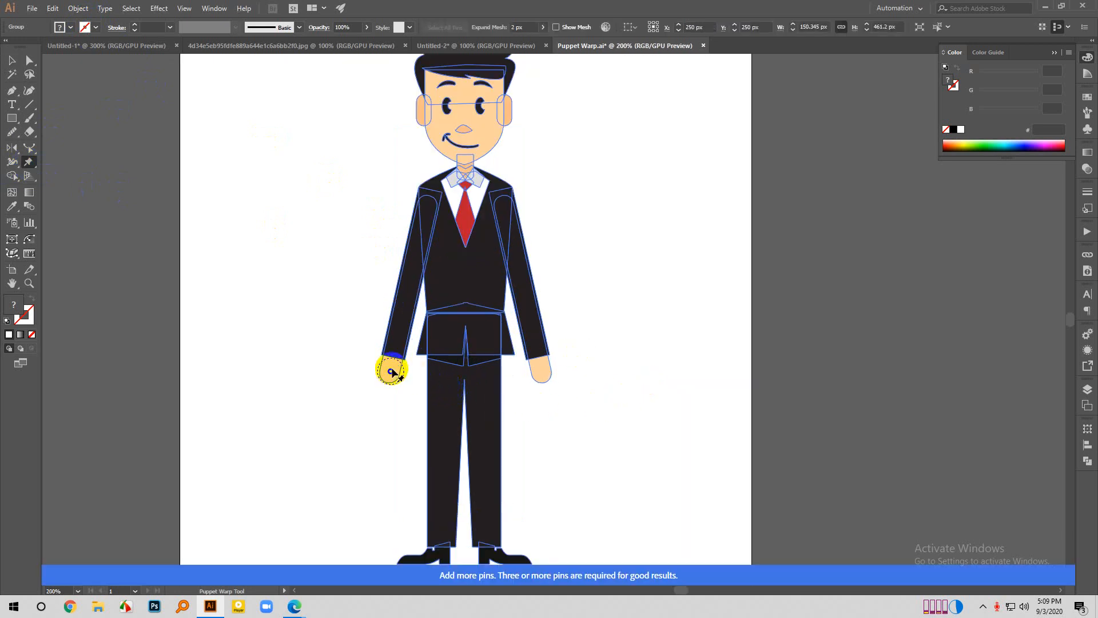
pyautogui.click(426, 210)
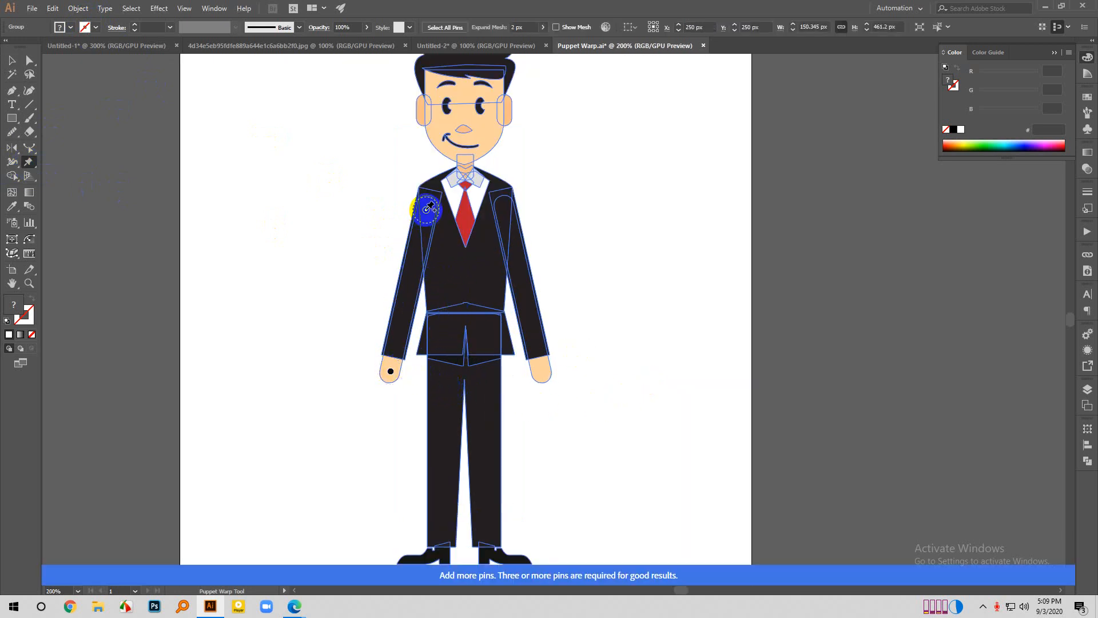
pyautogui.click(445, 347)
pyautogui.scroll(-1, 445, 347)
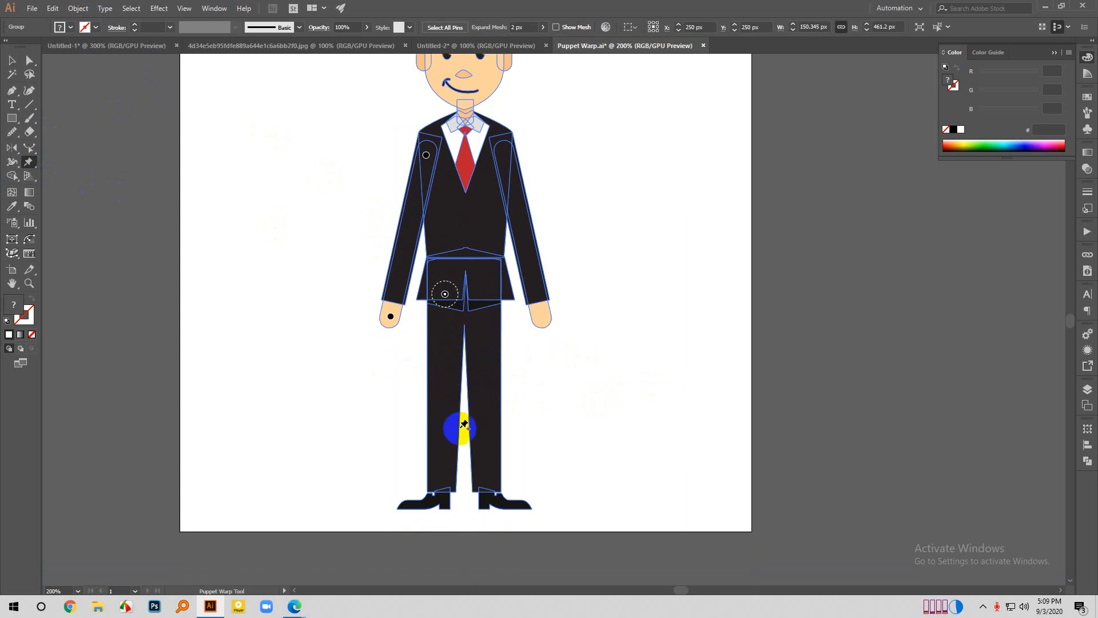
pyautogui.click(445, 490)
# - Display the Puppet Warp mesh over the whole figure, and hide it again
pyautogui.scroll(-1, 558, 423)
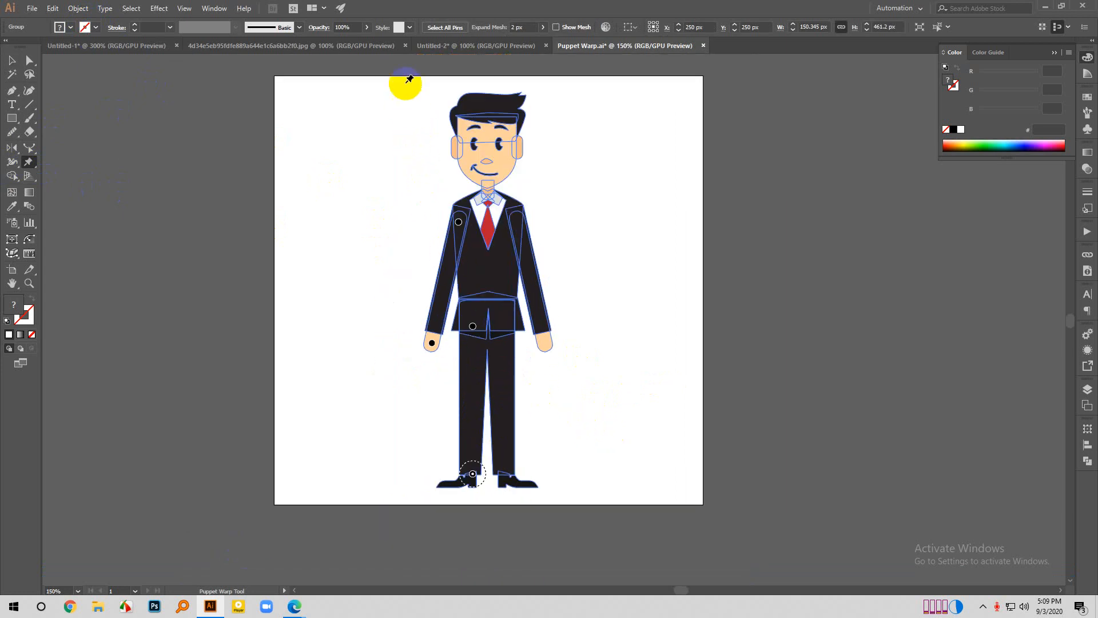
pyautogui.click(558, 28)
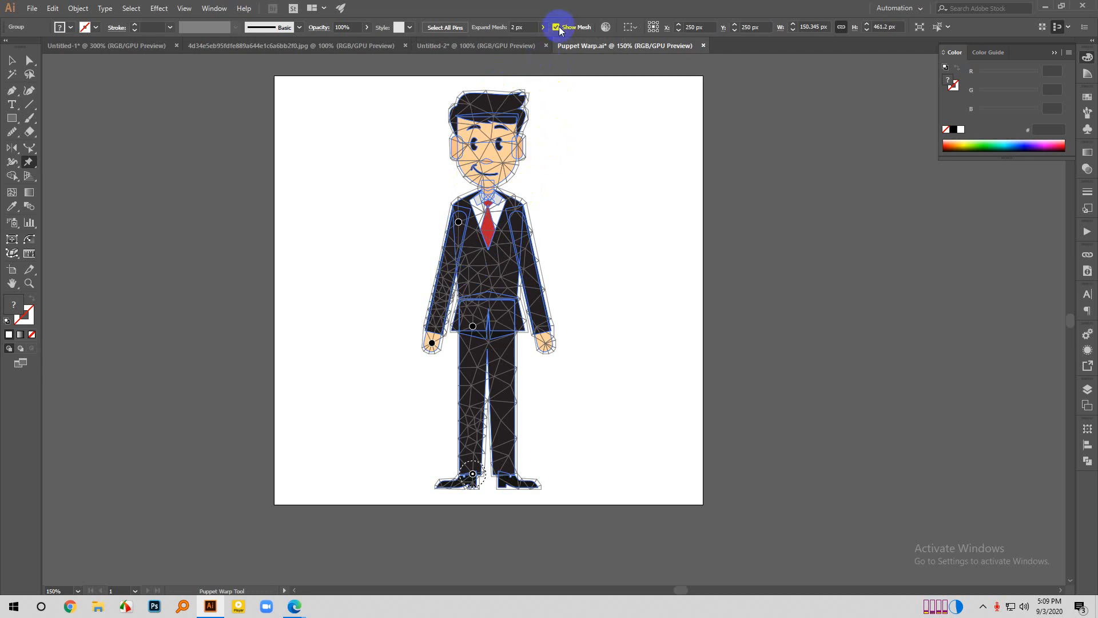
pyautogui.click(558, 27)
# - Bend the pinned arm outward and upward with its hand and wrist pins, trying a small shift of the ankle pin
pyautogui.click(436, 345)
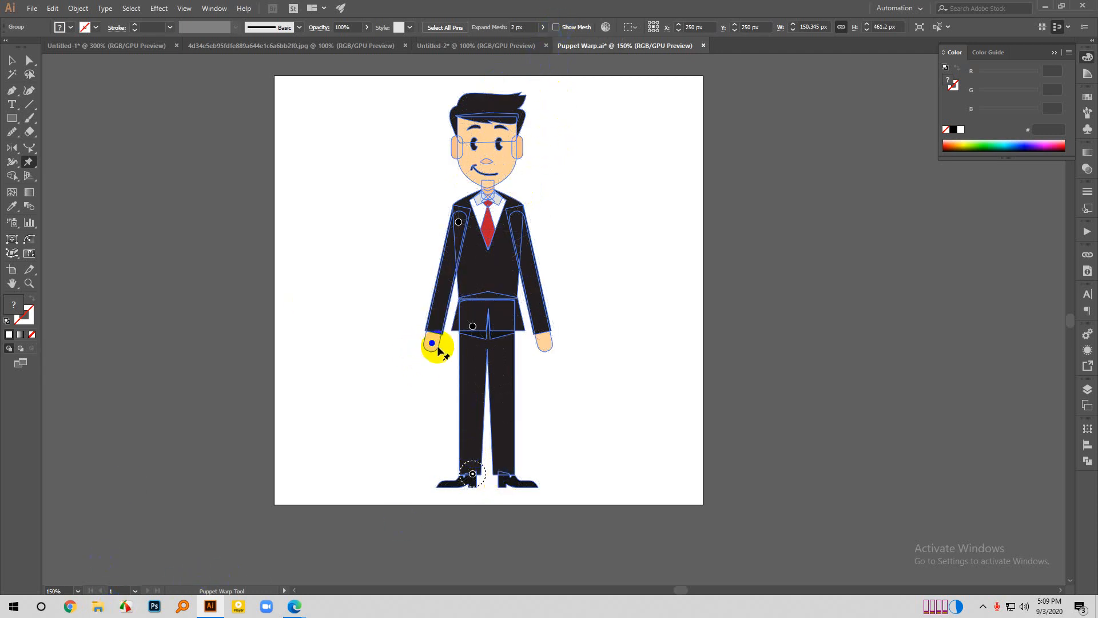
pyautogui.moveTo(431, 343); pyautogui.dragTo(398, 313)
pyautogui.moveTo(399, 298)
pyautogui.mouseDown()
pyautogui.moveTo(400, 318)
pyautogui.moveTo(400, 283)
pyautogui.moveTo(380, 258)
pyautogui.moveTo(397, 326)
pyautogui.moveTo(390, 366)
pyautogui.moveTo(394, 295)
pyautogui.moveTo(408, 326)
pyautogui.moveTo(404, 294)
pyautogui.moveTo(409, 304)
pyautogui.mouseUp()
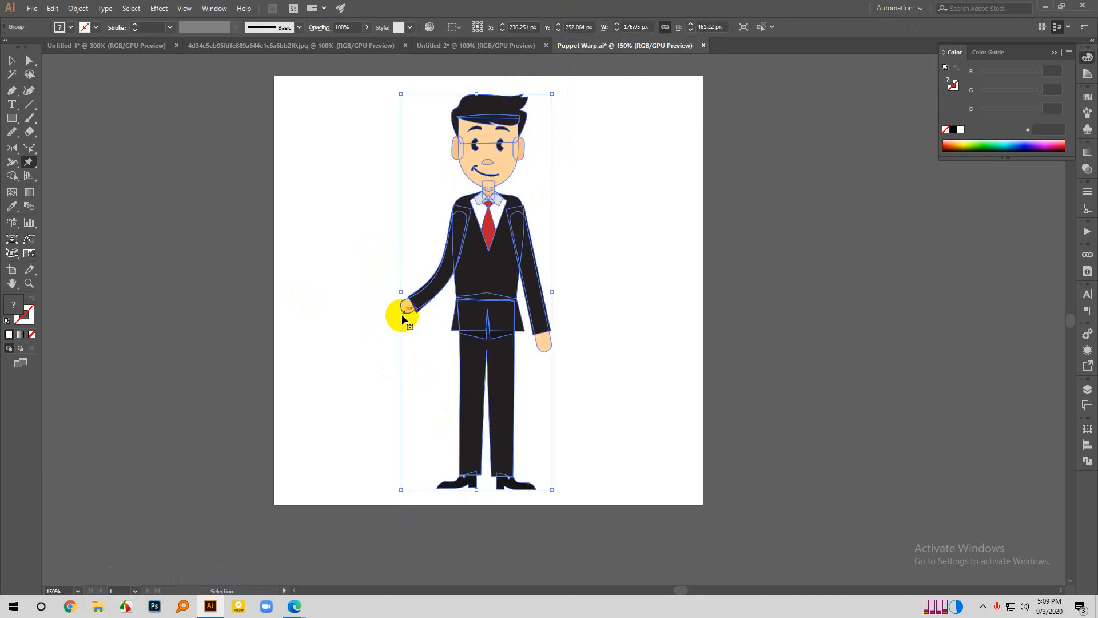
pyautogui.hotkey('ctrl', 'z')
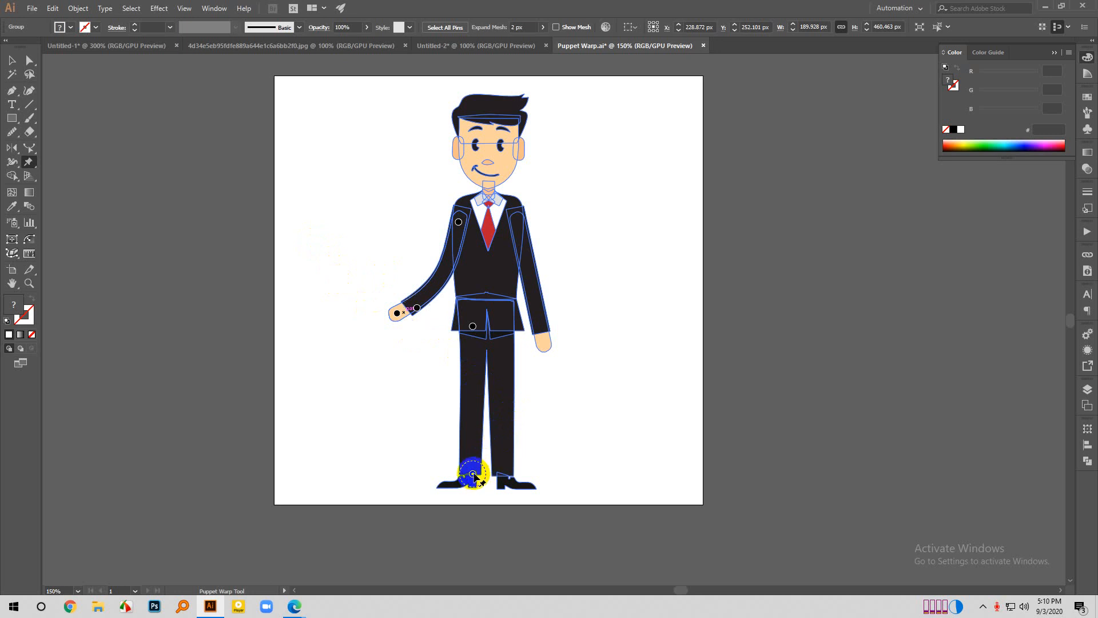
pyautogui.moveTo(473, 474); pyautogui.dragTo(478, 470)
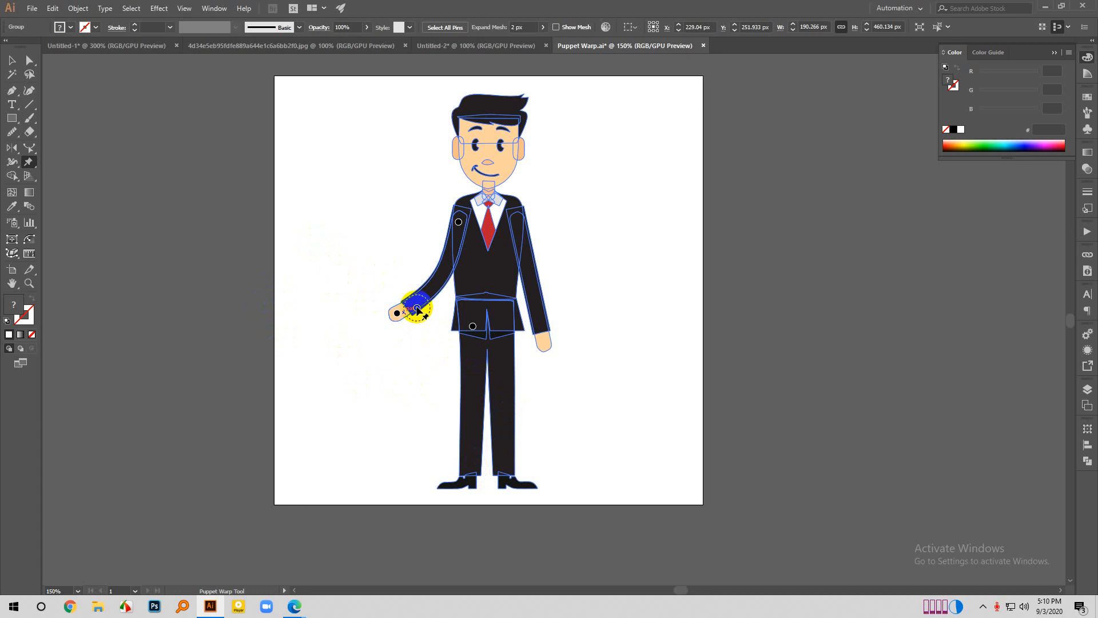
pyautogui.moveTo(417, 308); pyautogui.dragTo(371, 292)
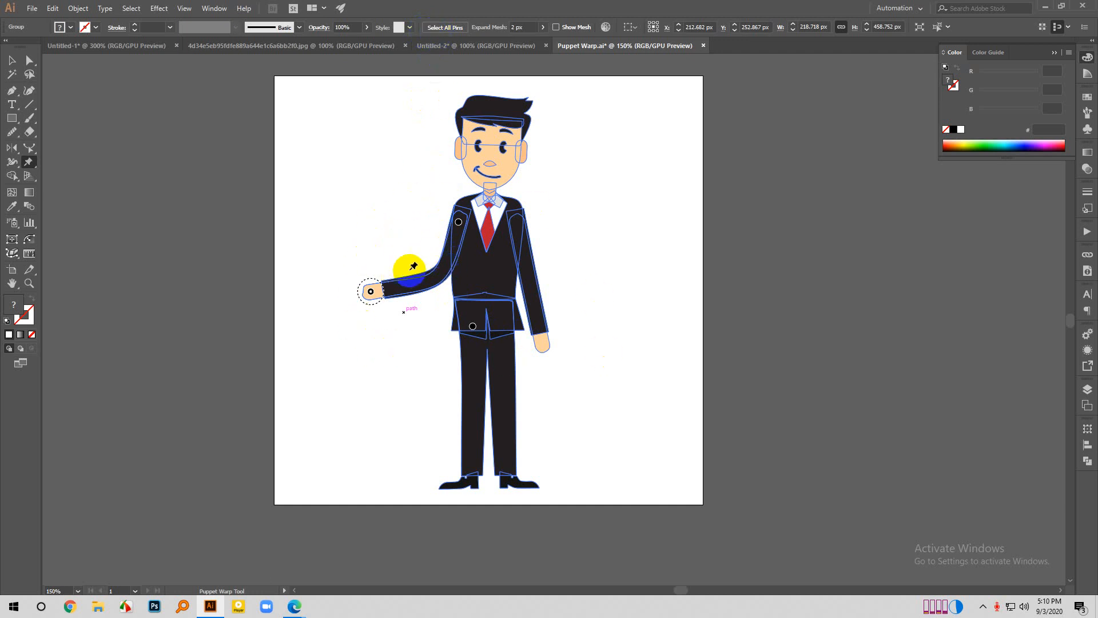
# - Remove all Puppet Warp pins from the figure and deselect it
pyautogui.click(441, 28)
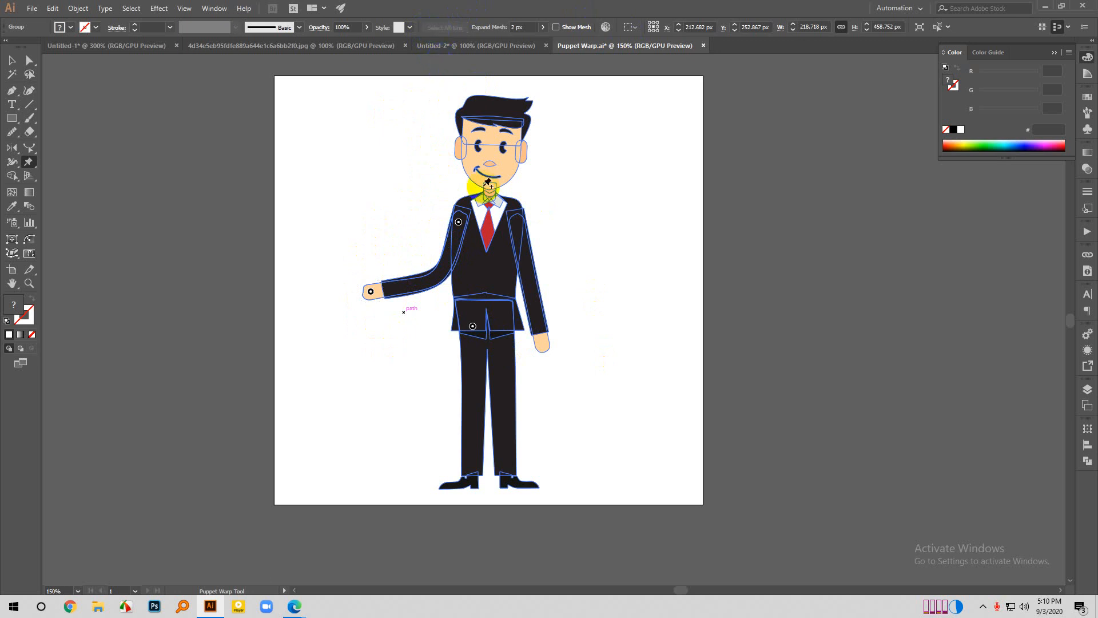
pyautogui.press('Delete')
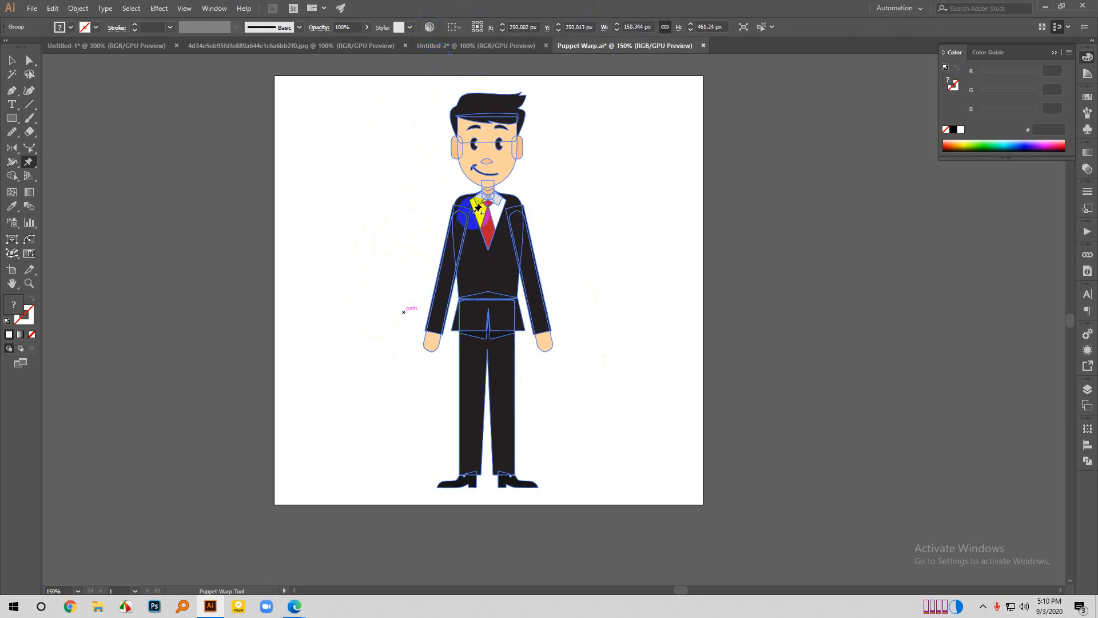
pyautogui.click(14, 60)
pyautogui.click(322, 252)
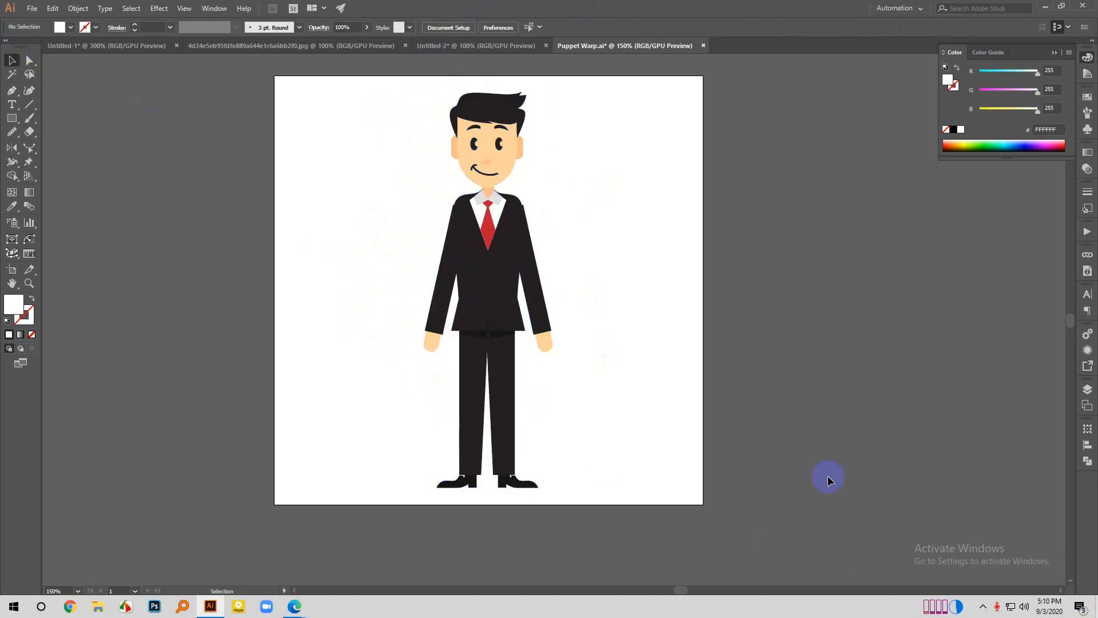
# - Delete the suited figure and close Puppet Warp.ai without saving the changes
pyautogui.click(525, 490)
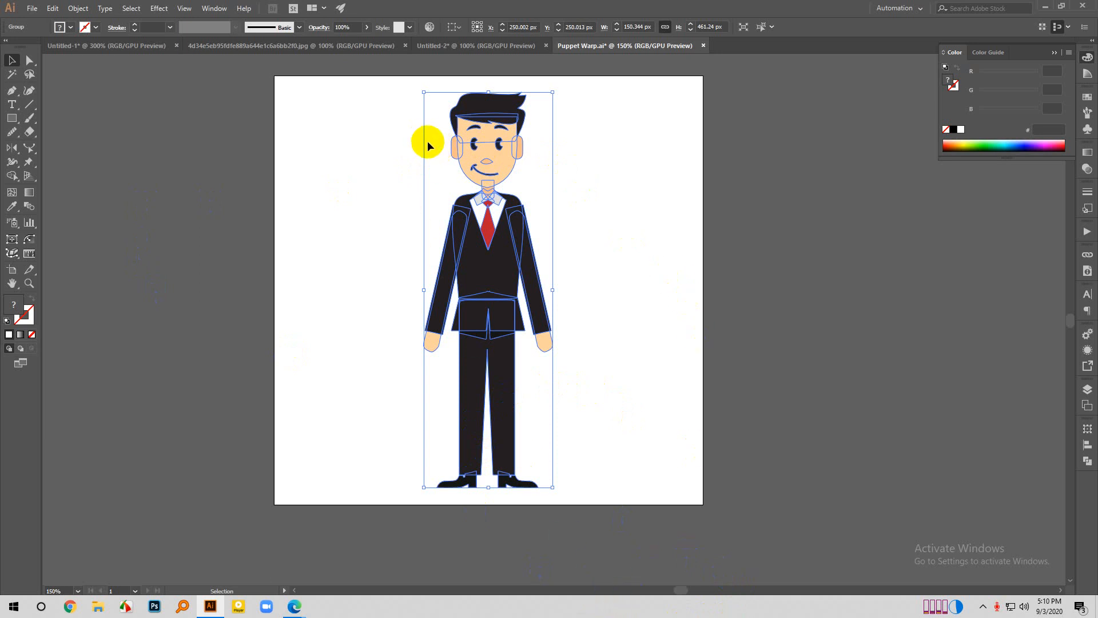
pyautogui.click(747, 356)
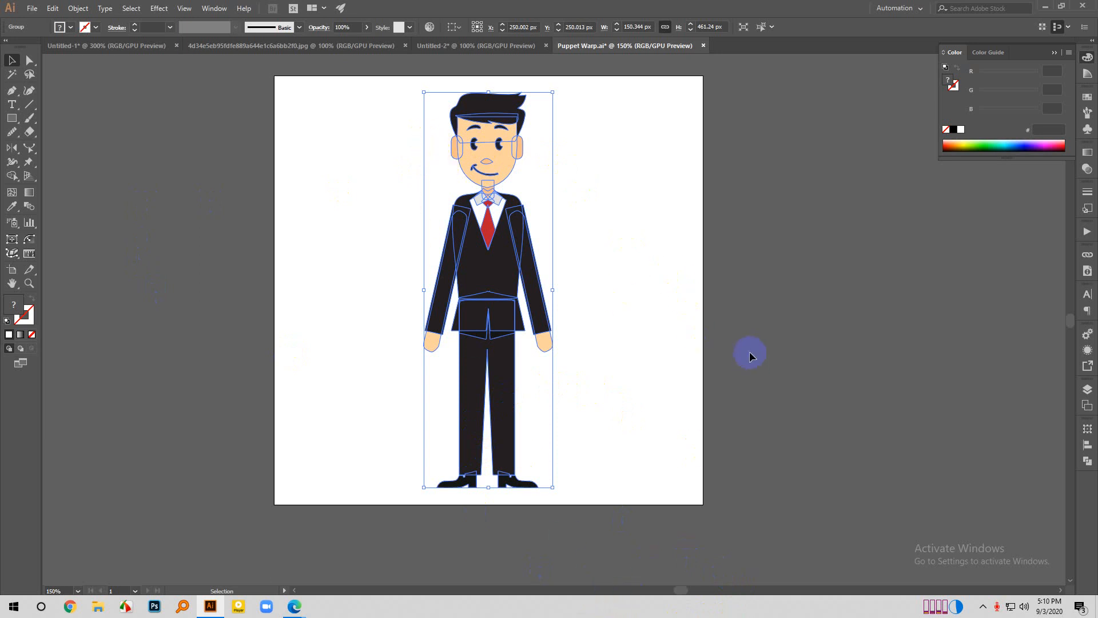
pyautogui.click(515, 327)
pyautogui.press('Delete')
pyautogui.click(677, 49)
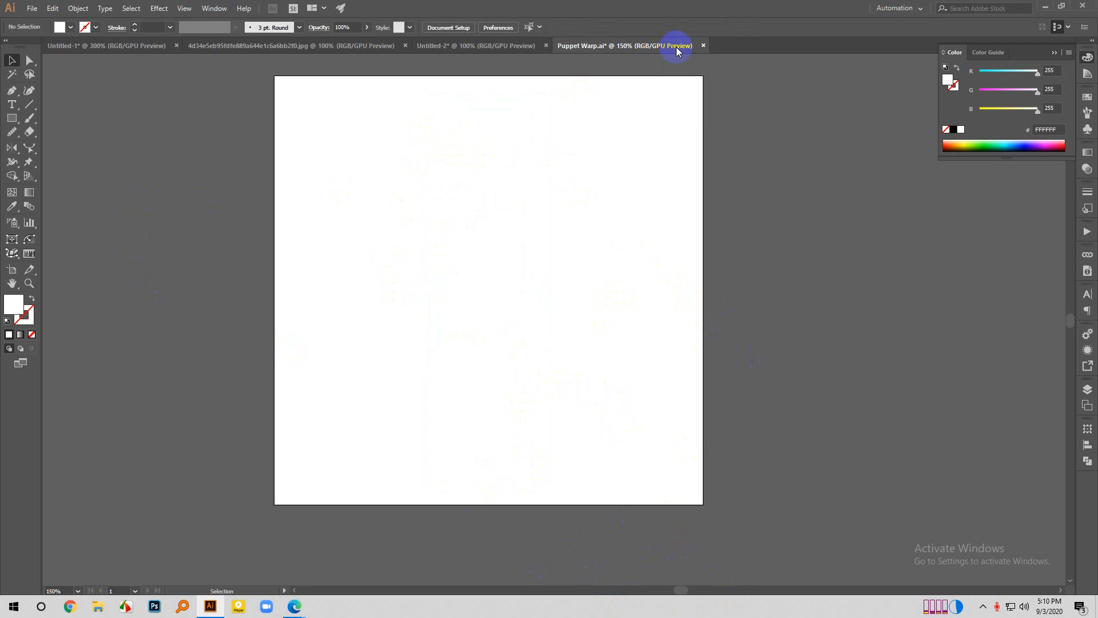
pyautogui.click(702, 46)
pyautogui.click(606, 319)
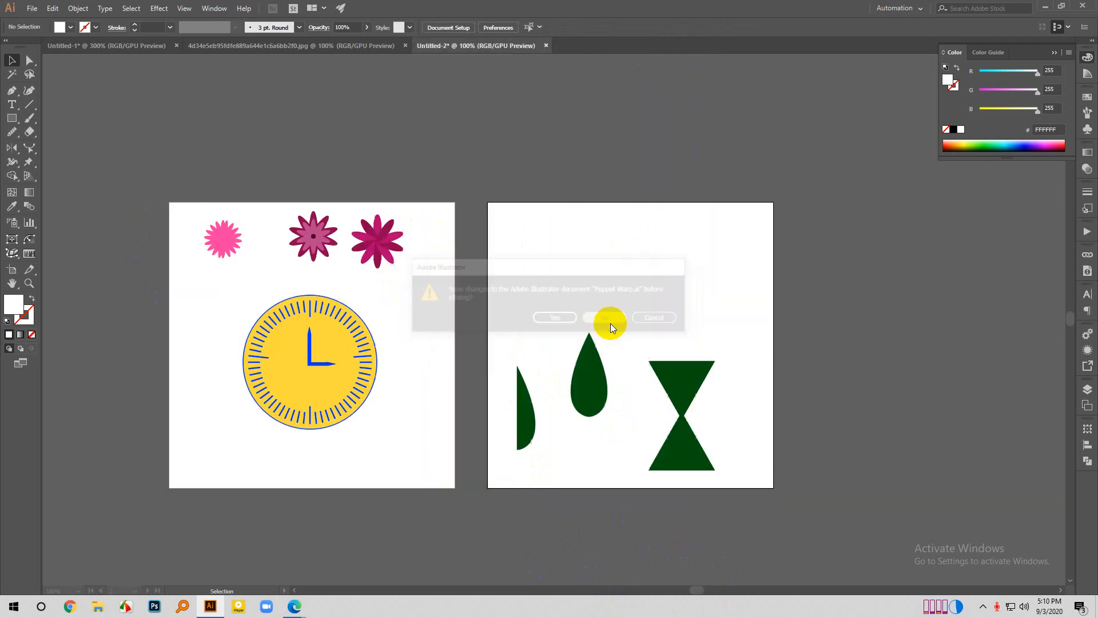
# - Delete the half-leaf, full leaf and hourglass from the second artboard
pyautogui.scroll(-2, 579, 466)
pyautogui.moveTo(474, 279); pyautogui.dragTo(746, 447)
pyautogui.press('Delete')
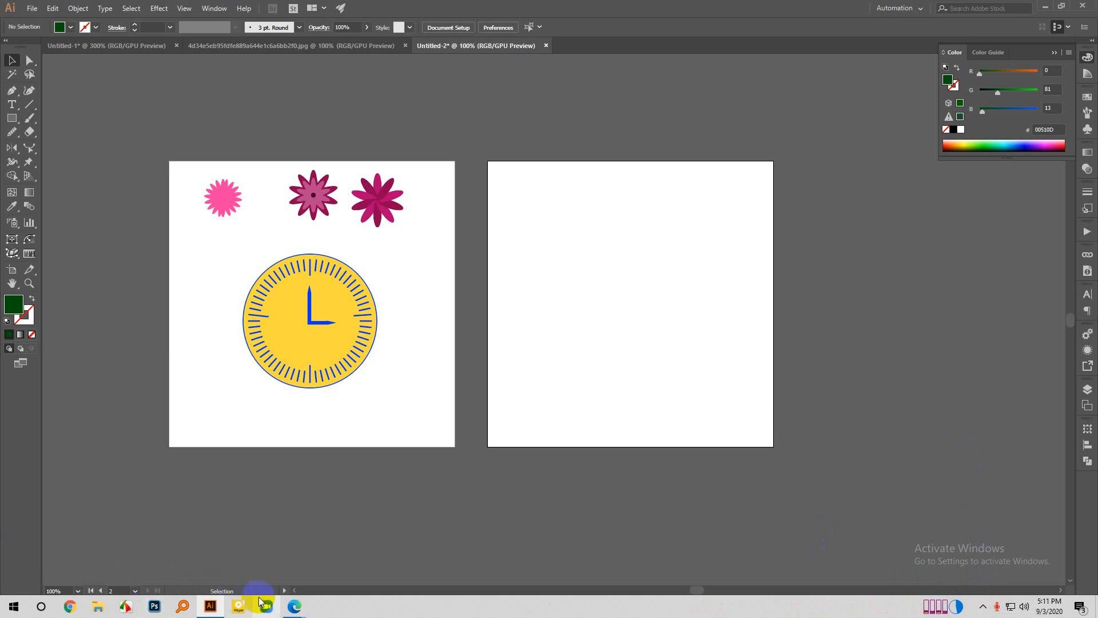
# - Switch to the browser to check the Google Meet call, and return to the Illustrator document
pyautogui.moveTo(305, 611)
pyautogui.click(223, 520)
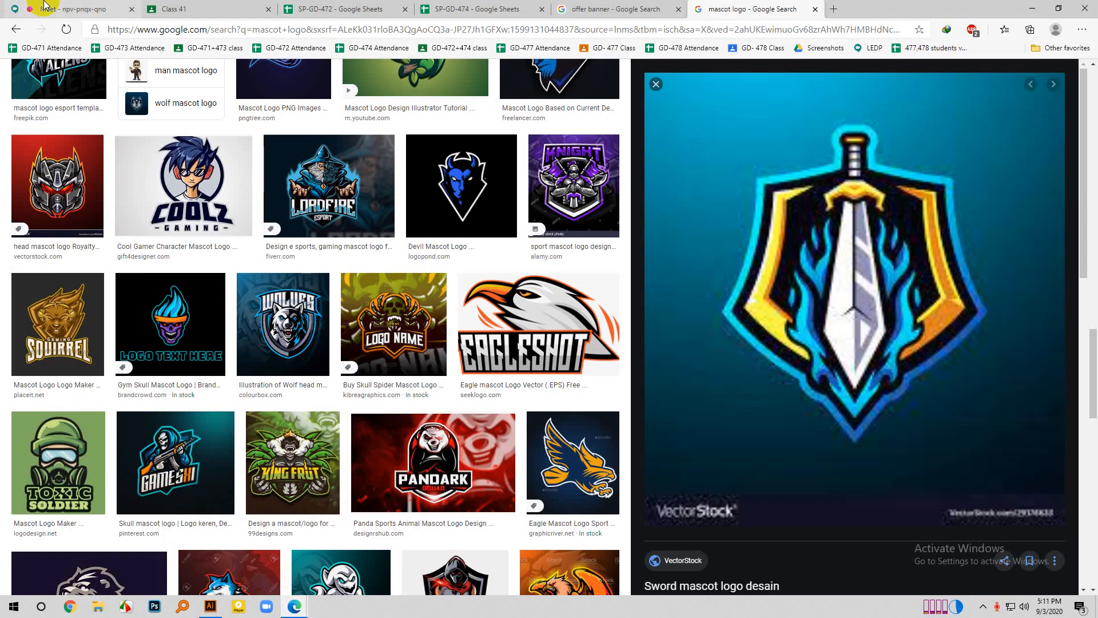
pyautogui.click(74, 9)
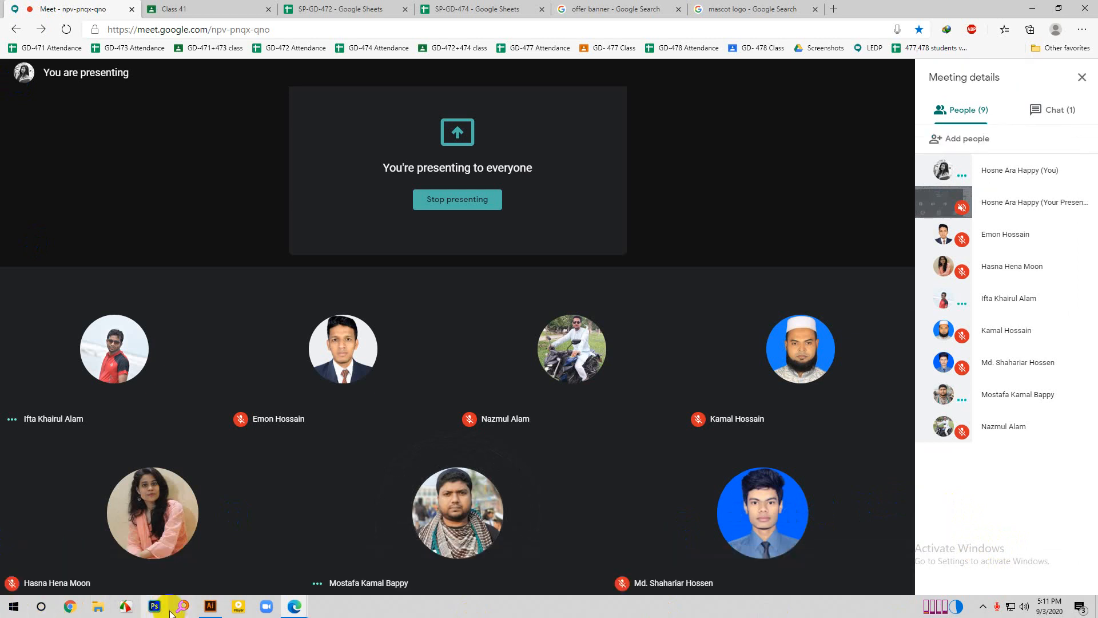
pyautogui.click(211, 606)
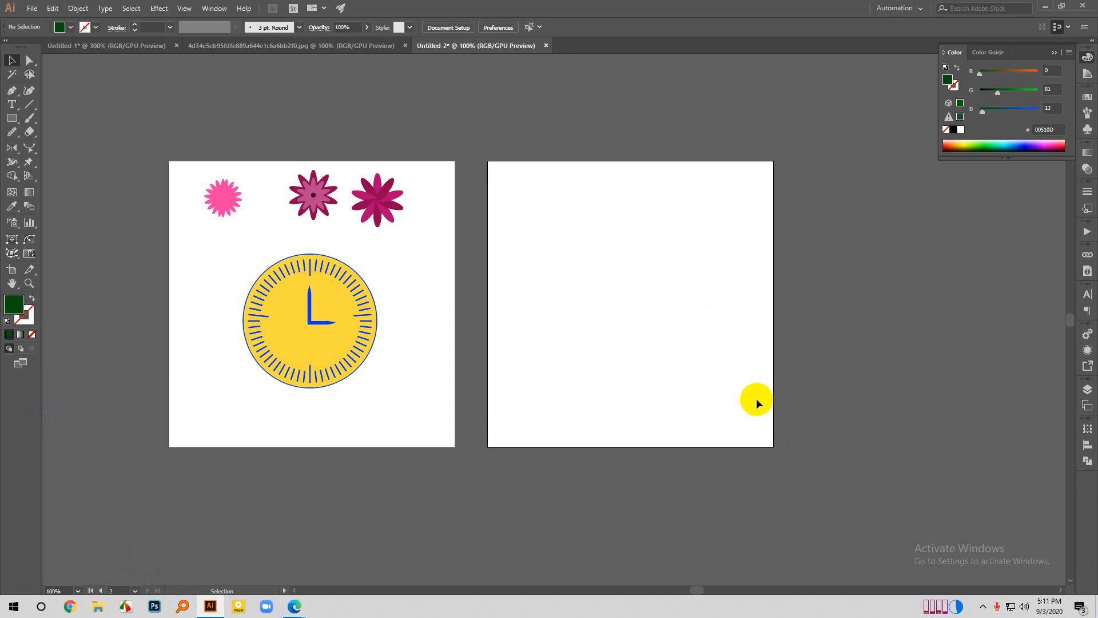
# - Draw a five-pointed star about 314 px wide and 299 px tall on the second artboard
pyautogui.click(13, 118)
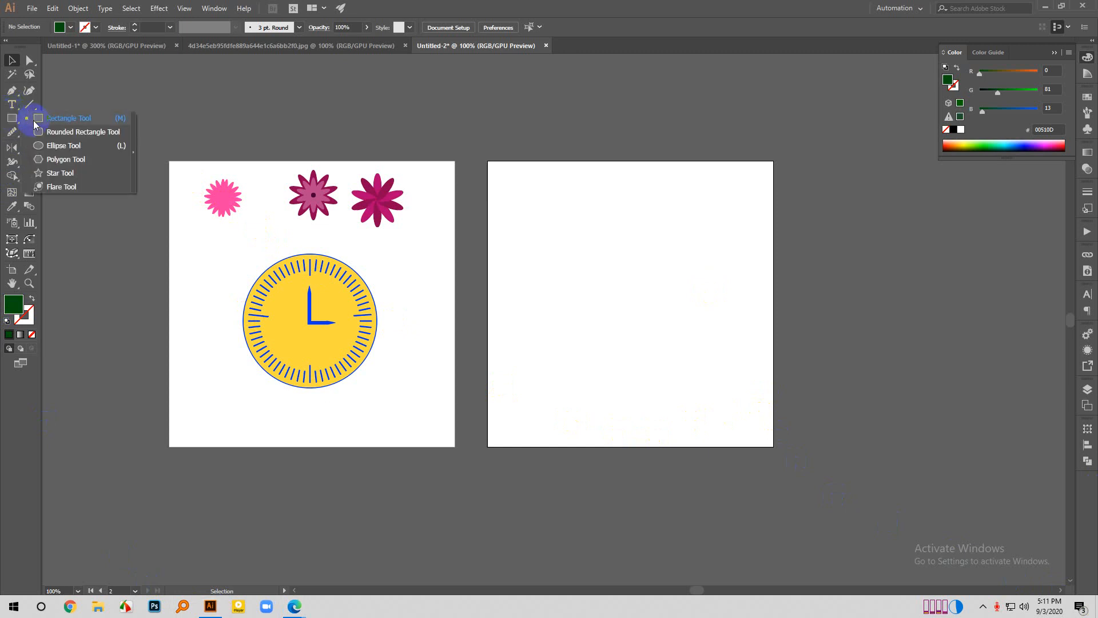
pyautogui.click(6, 123)
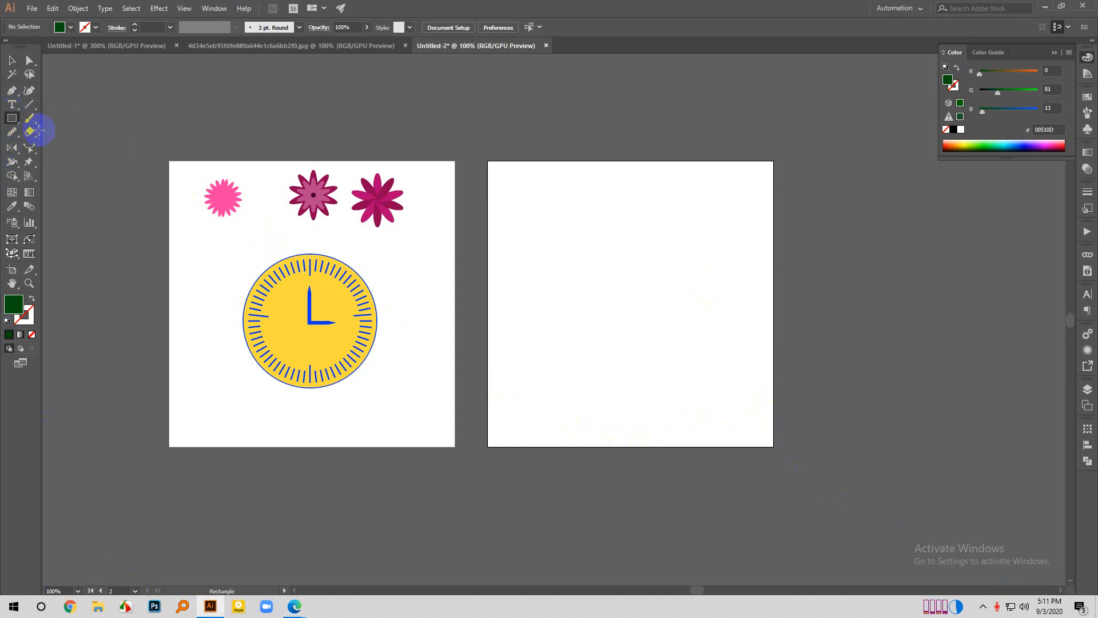
pyautogui.moveTo(29, 163); pyautogui.dragTo(101, 185)
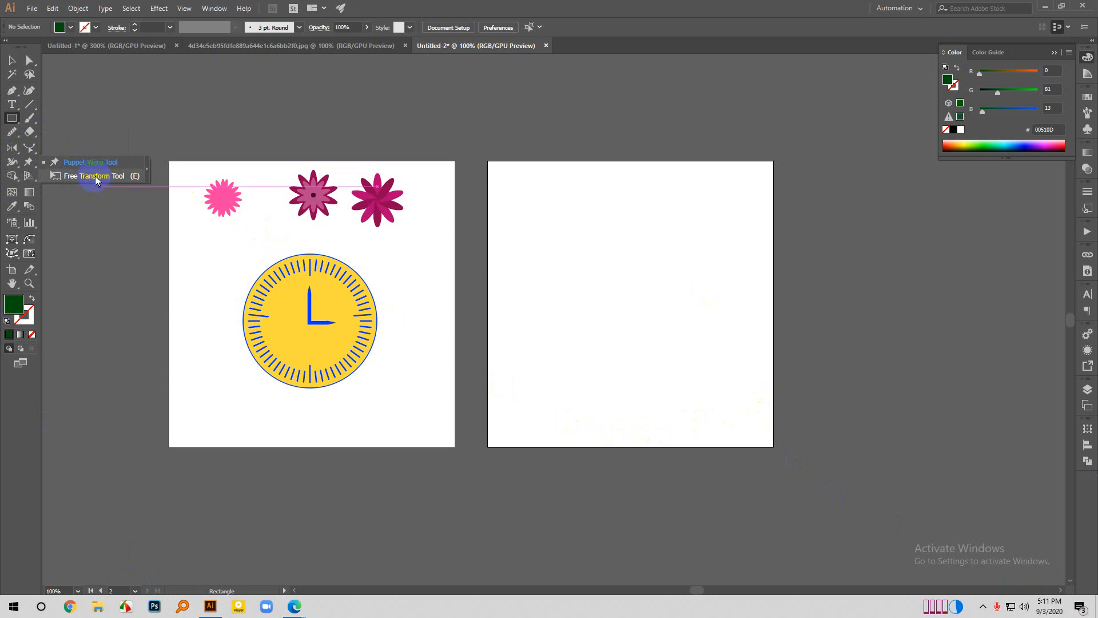
pyautogui.rightClick(8, 108)
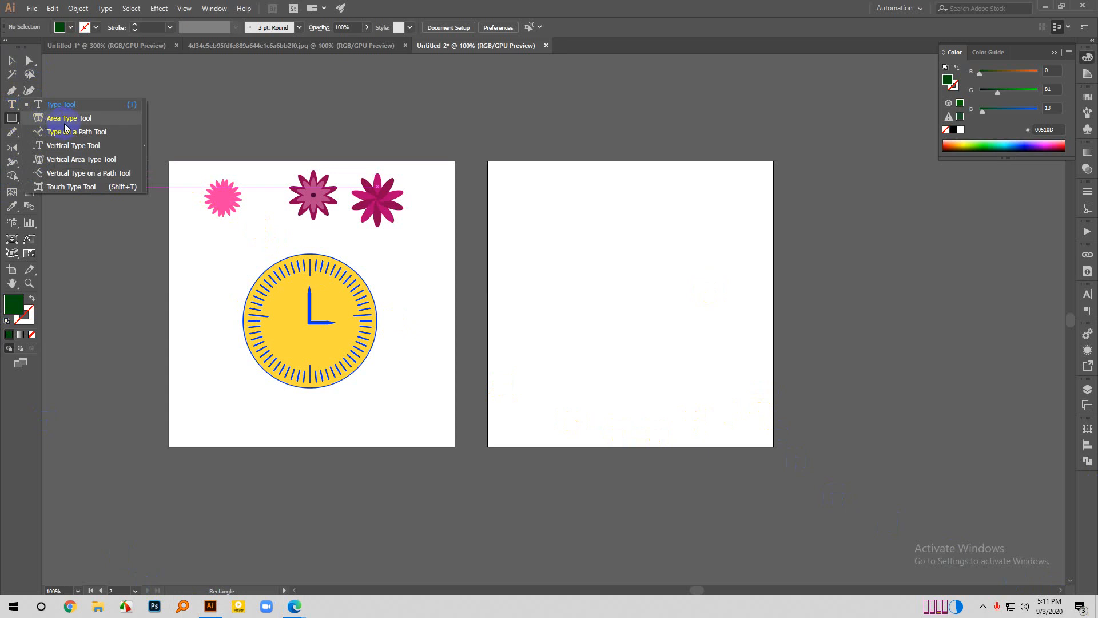
pyautogui.rightClick(18, 117)
pyautogui.click(80, 173)
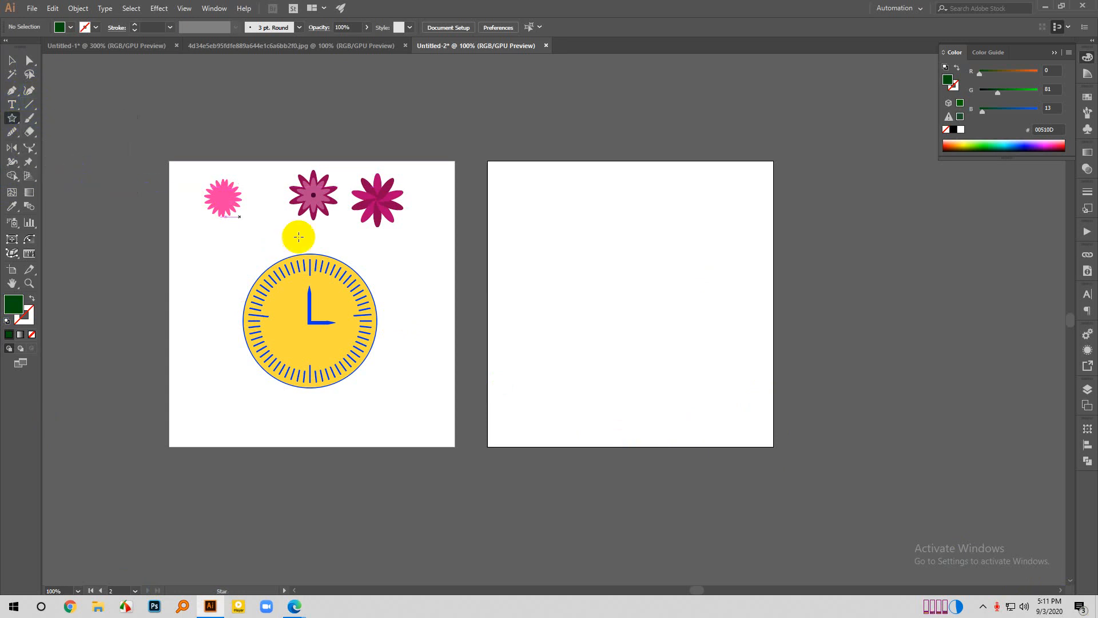
pyautogui.moveTo(630, 288); pyautogui.dragTo(687, 365)
pyautogui.scroll(1, 728, 314)
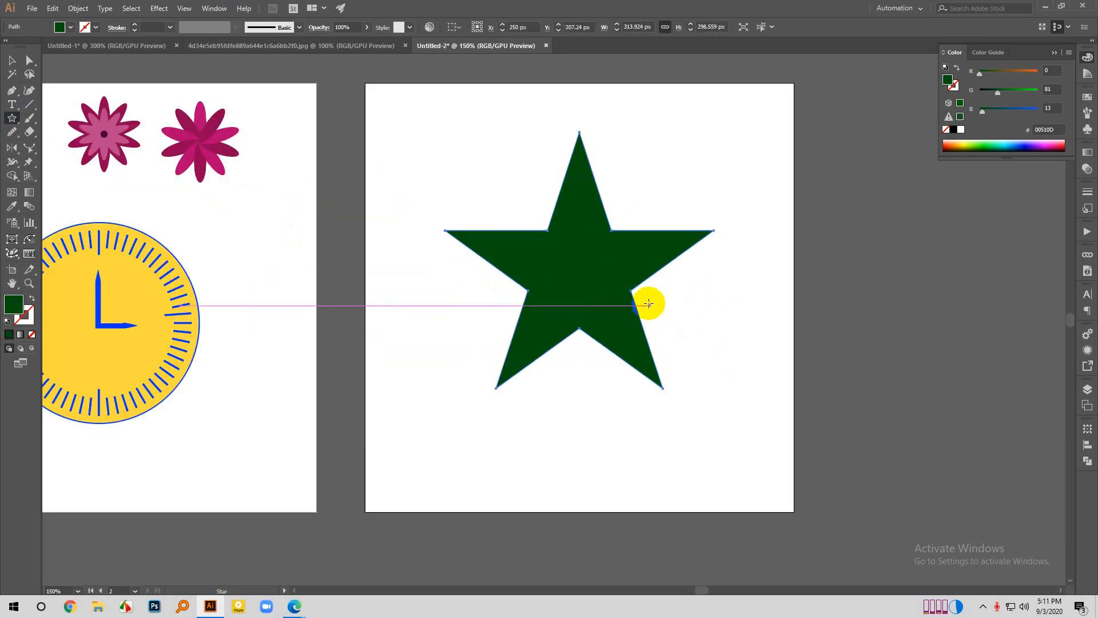
# - Fill the star with light blue 39D5FF and deselect it
pyautogui.doubleClick(13, 305)
pyautogui.moveTo(709, 278)
pyautogui.mouseDown()
pyautogui.moveTo(704, 287)
pyautogui.moveTo(722, 281)
pyautogui.moveTo(714, 251)
pyautogui.moveTo(675, 228)
pyautogui.moveTo(660, 173)
pyautogui.mouseUp()
pyautogui.click(817, 188)
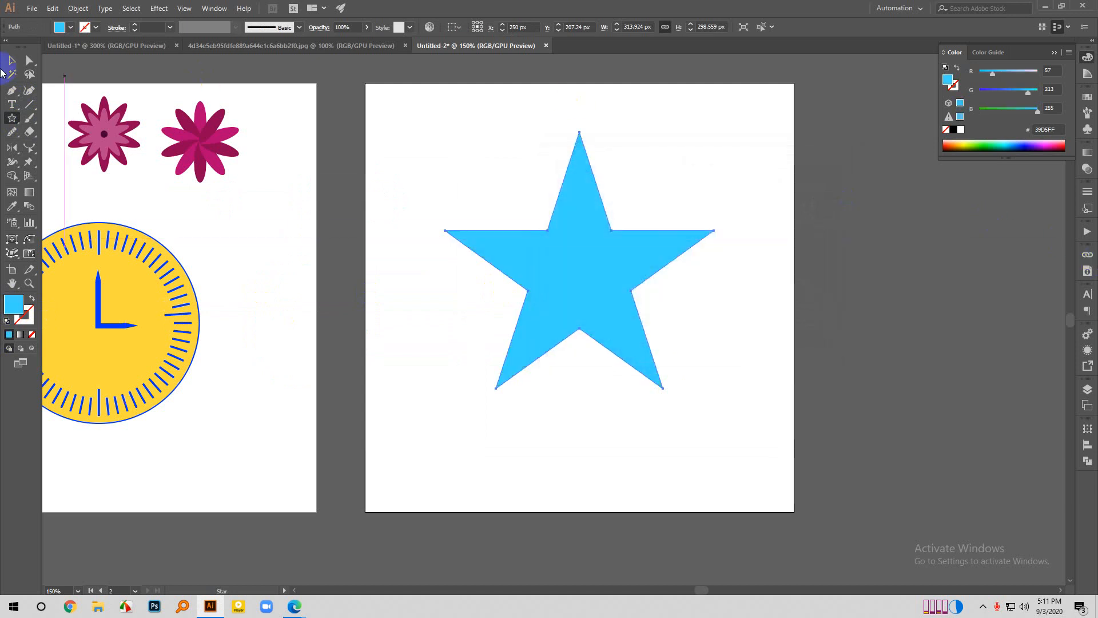
pyautogui.click(10, 61)
pyautogui.click(387, 121)
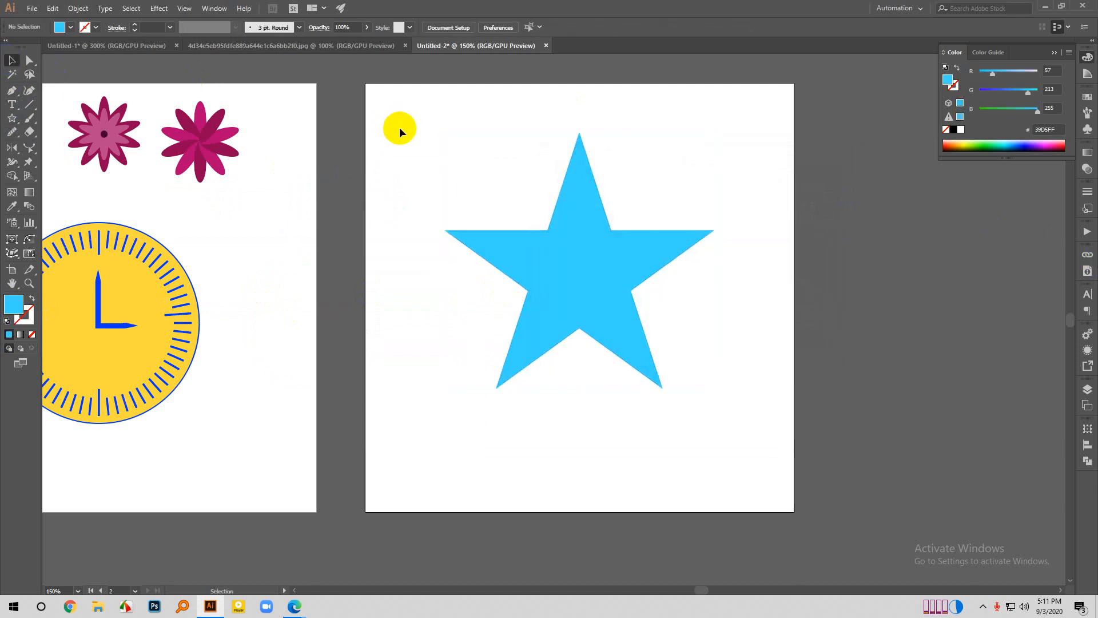
# - Round the star's five outer tips slightly, keeping the inner corners sharp, and deselect the star
pyautogui.press('a')
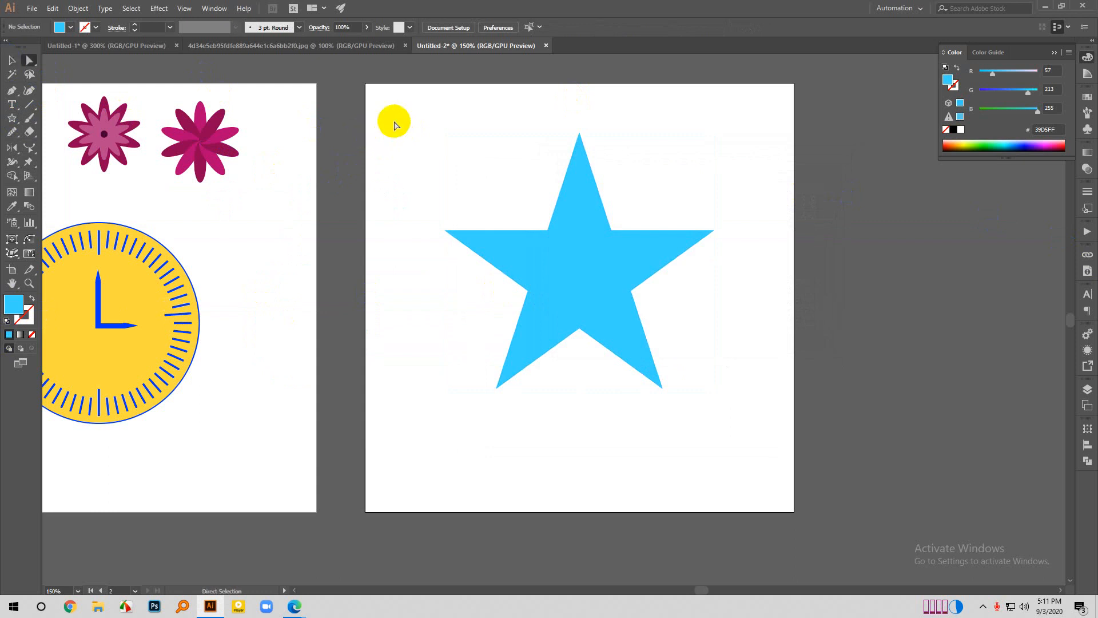
pyautogui.moveTo(392, 122); pyautogui.dragTo(860, 456)
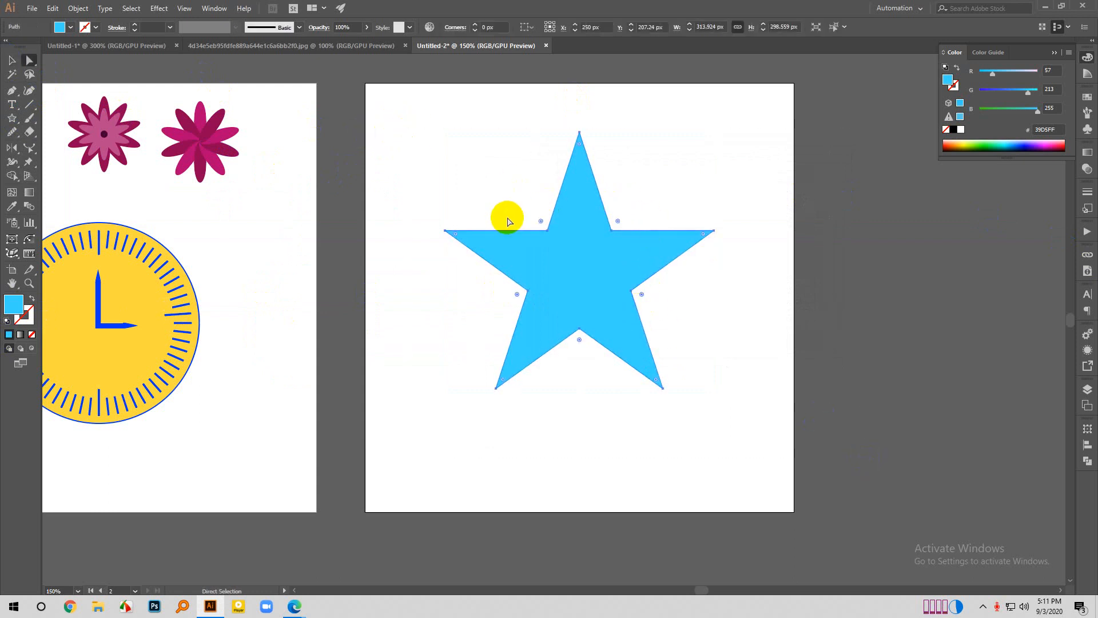
pyautogui.click(465, 208)
pyautogui.moveTo(436, 206); pyautogui.dragTo(481, 245)
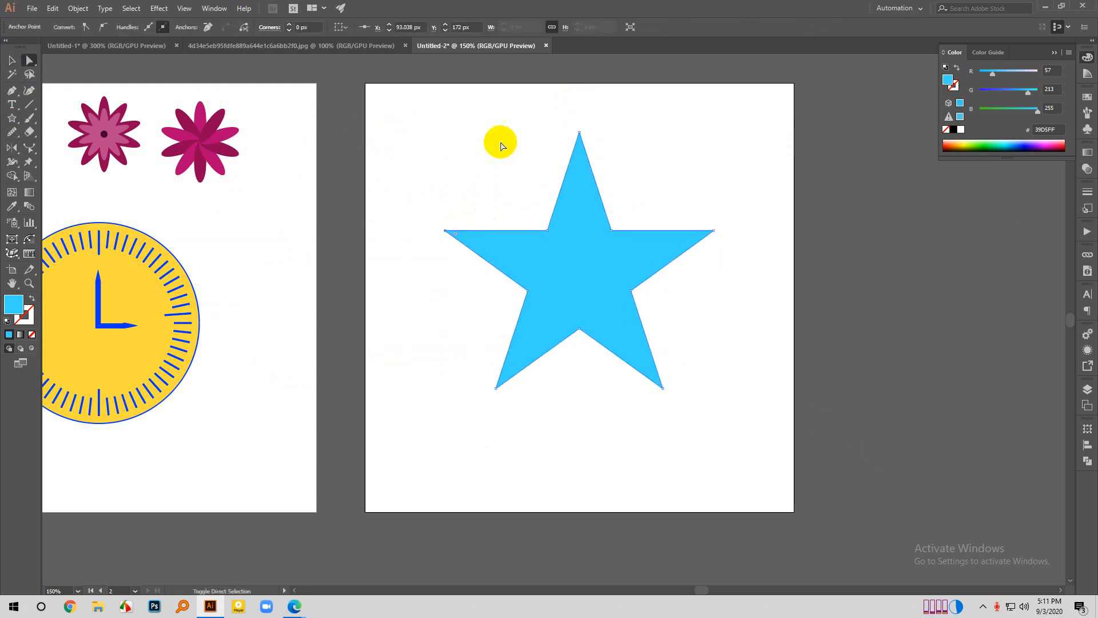
pyautogui.moveTo(553, 117); pyautogui.dragTo(600, 141)
pyautogui.moveTo(696, 201); pyautogui.dragTo(738, 257)
pyautogui.moveTo(713, 360); pyautogui.dragTo(622, 422)
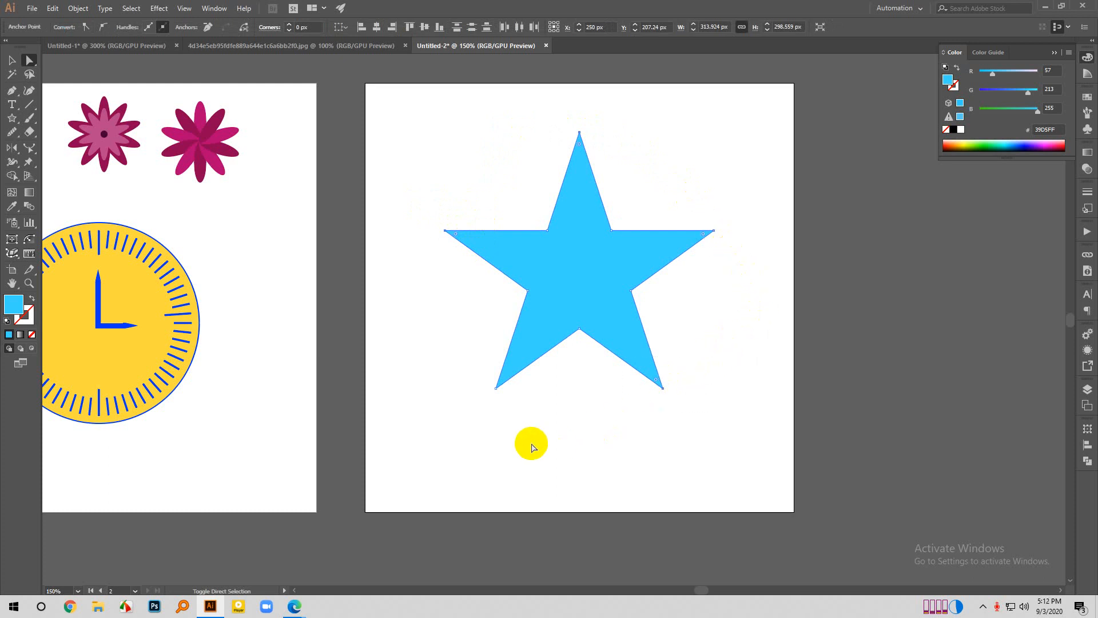
pyautogui.moveTo(534, 437); pyautogui.dragTo(422, 334)
pyautogui.moveTo(502, 378); pyautogui.dragTo(507, 374)
pyautogui.click(402, 311)
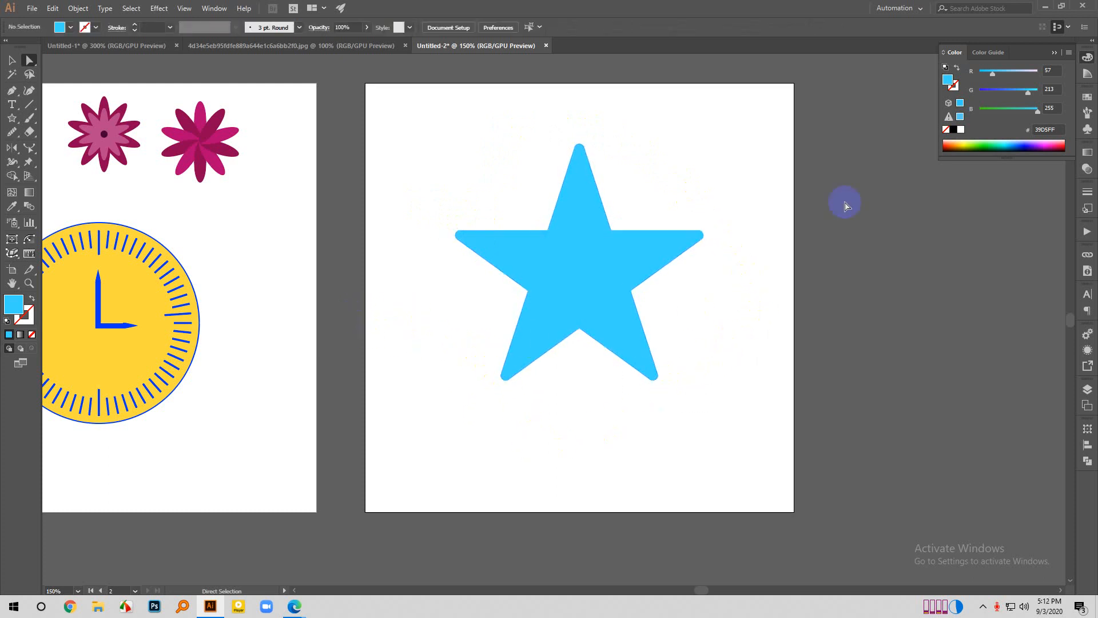
# - Try shrinking the star to about 42 by 133 px from its upper-left corner with Free Transform, and undo the scaling
pyautogui.click(12, 61)
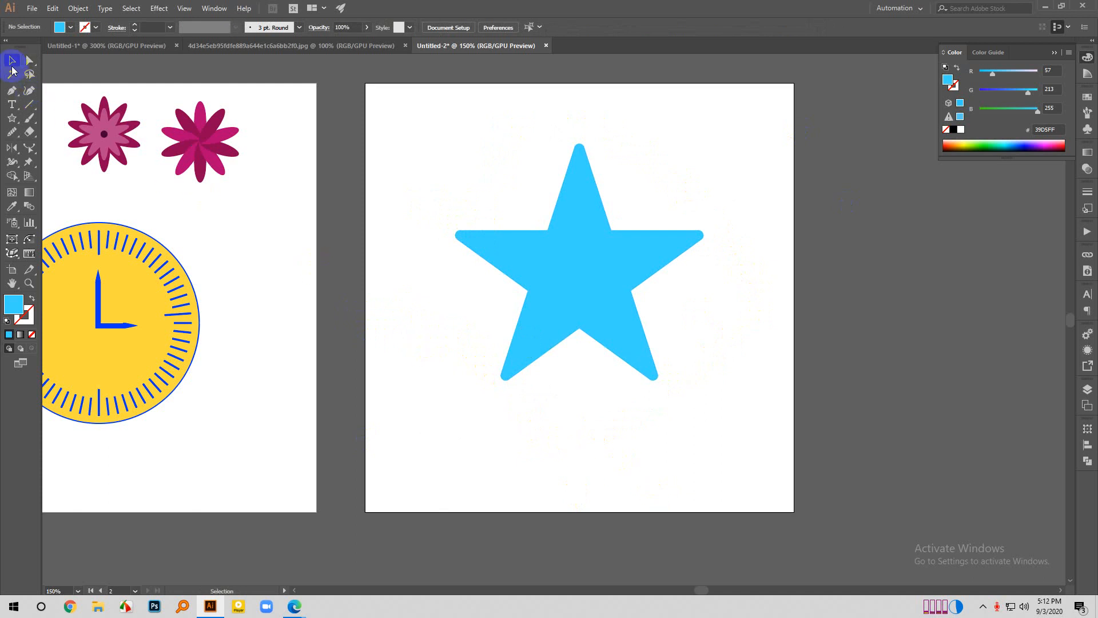
pyautogui.scroll(-1, 545, 442)
pyautogui.scroll(2, 626, 358)
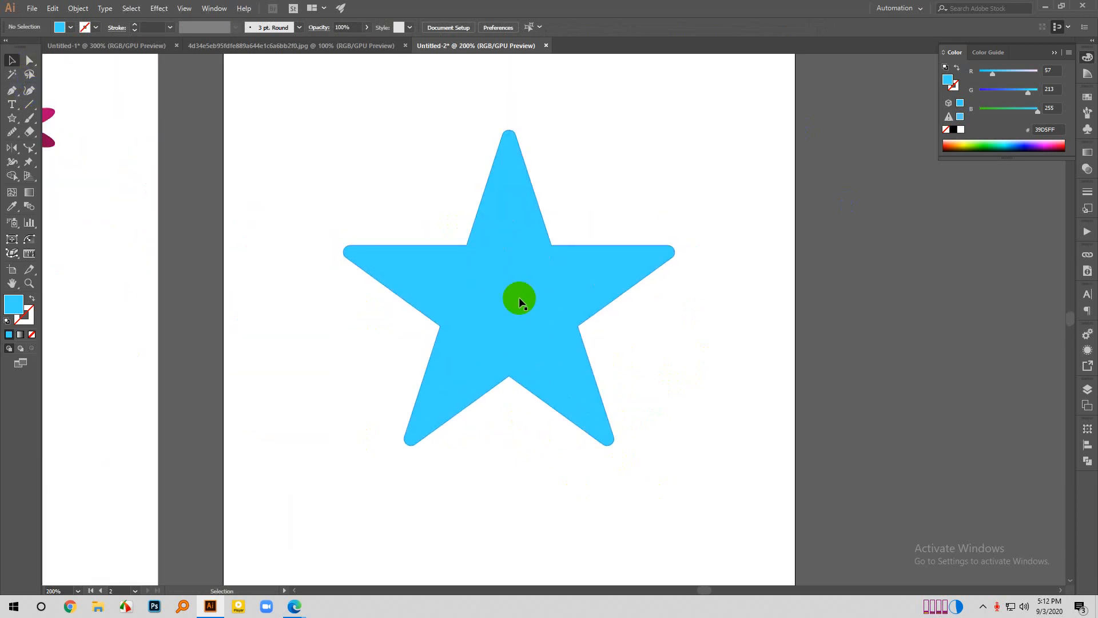
pyautogui.click(518, 296)
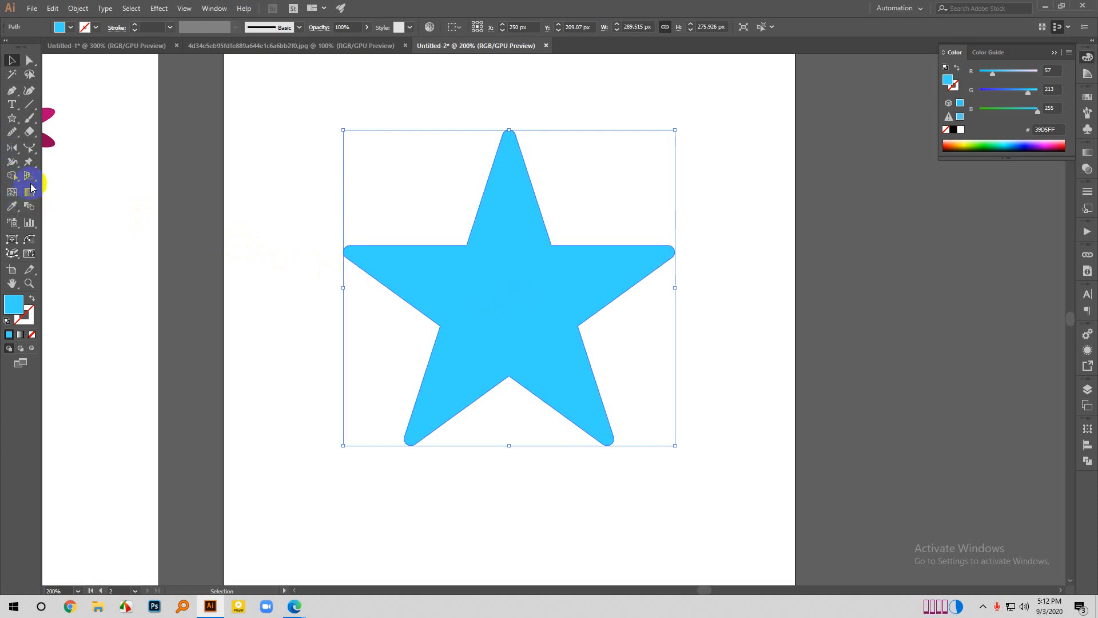
pyautogui.click(30, 164)
pyautogui.click(56, 176)
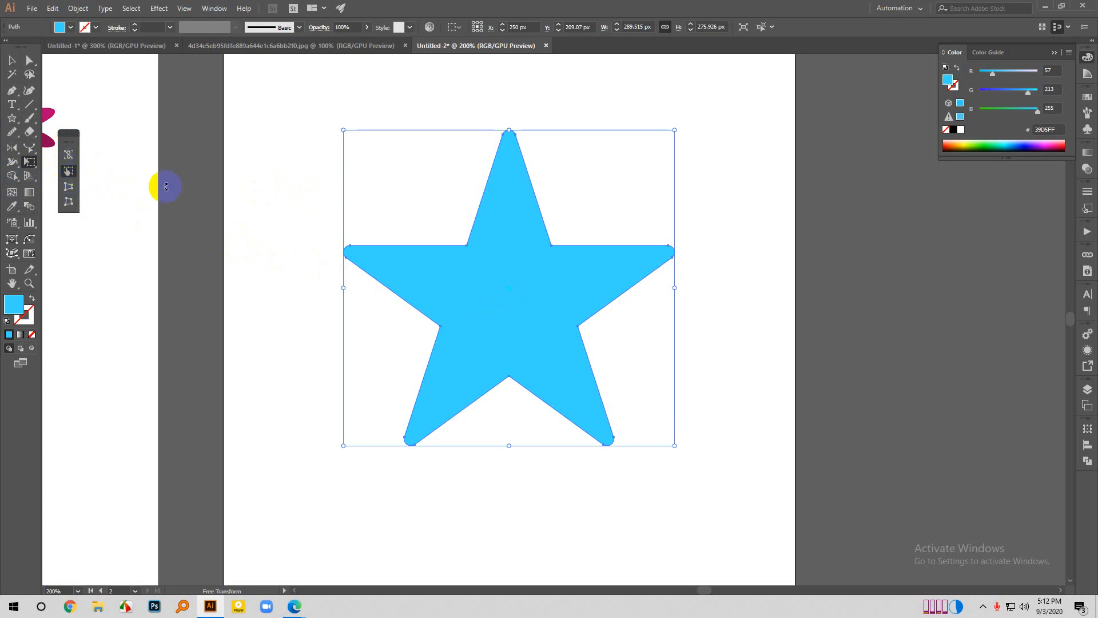
pyautogui.moveTo(343, 132); pyautogui.dragTo(624, 289)
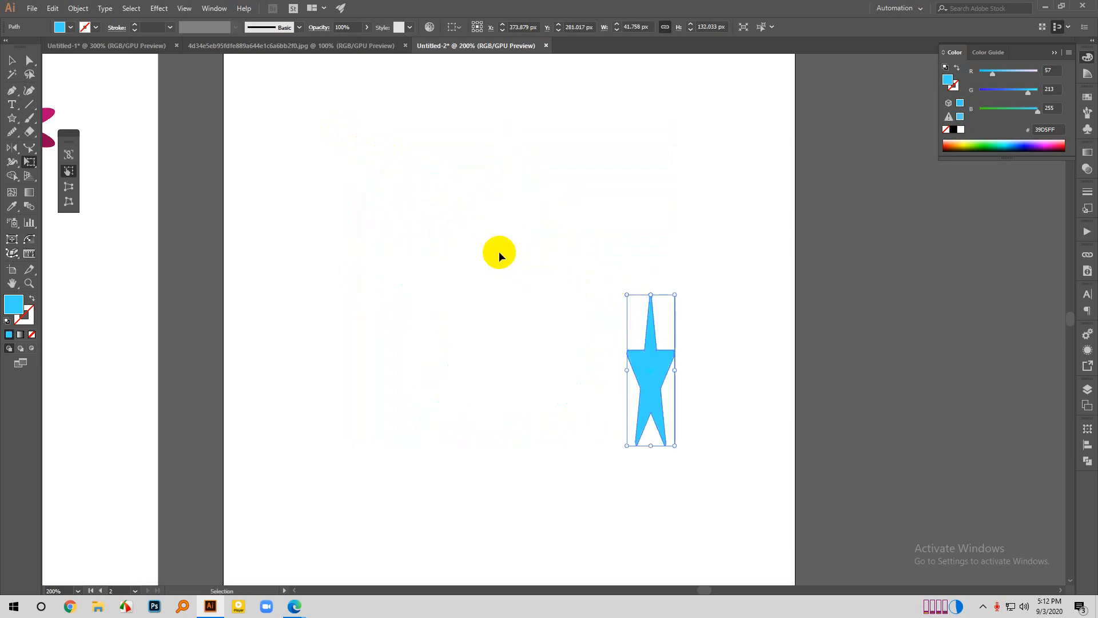
pyautogui.hotkey('ctrl', 'z')
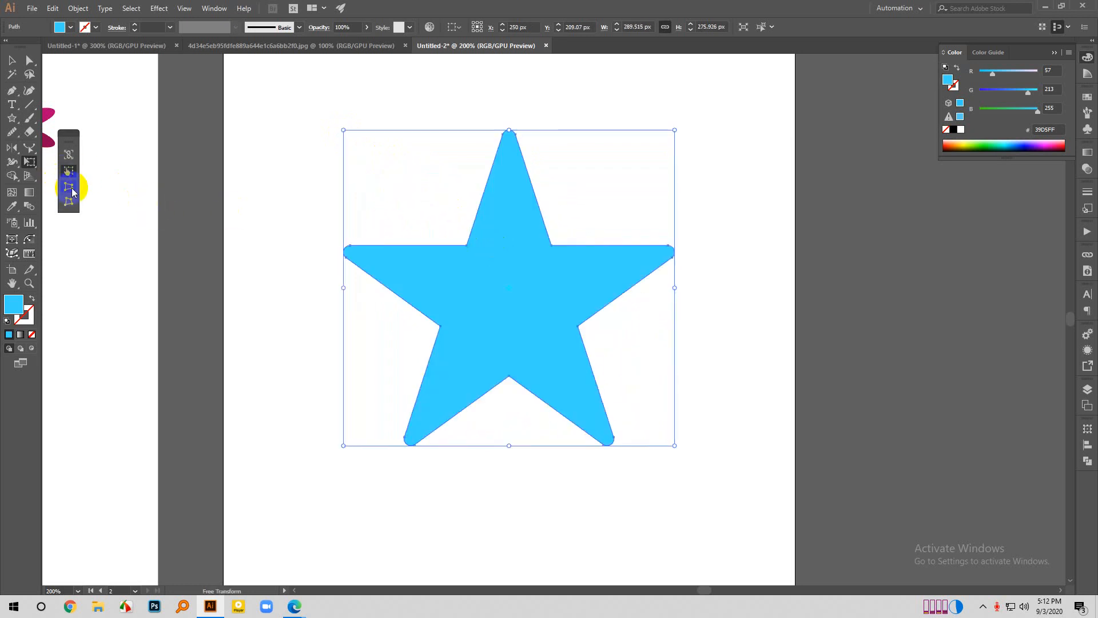
# - Narrow the upper part of the star symmetrically with Perspective Distort, reducing its overall width to about 180 px
pyautogui.click(69, 187)
pyautogui.rightClick(73, 192)
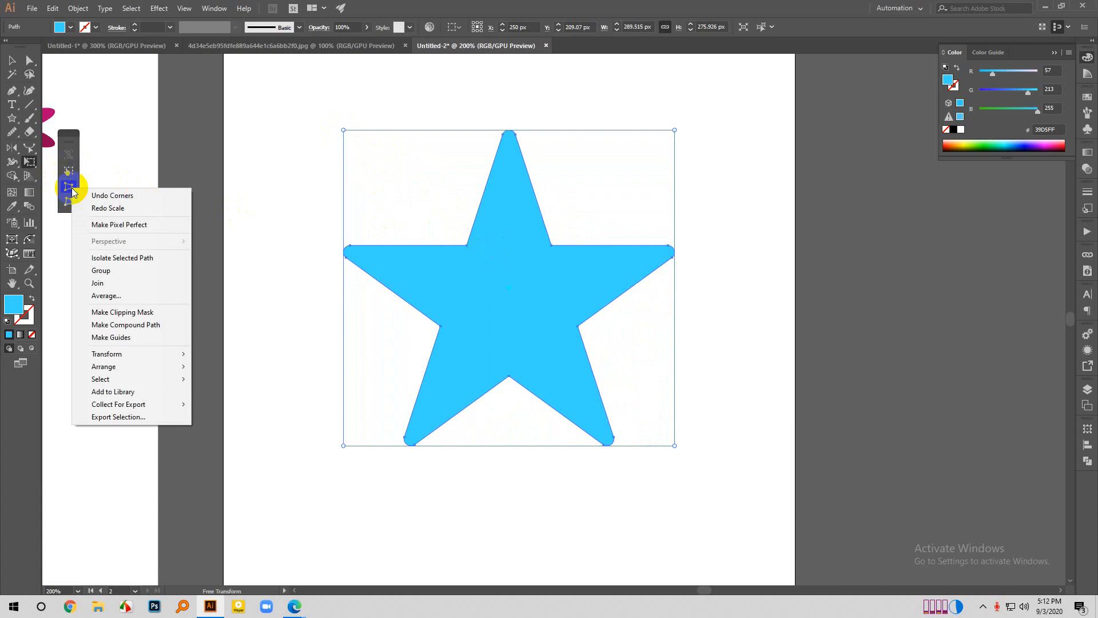
pyautogui.click(67, 191)
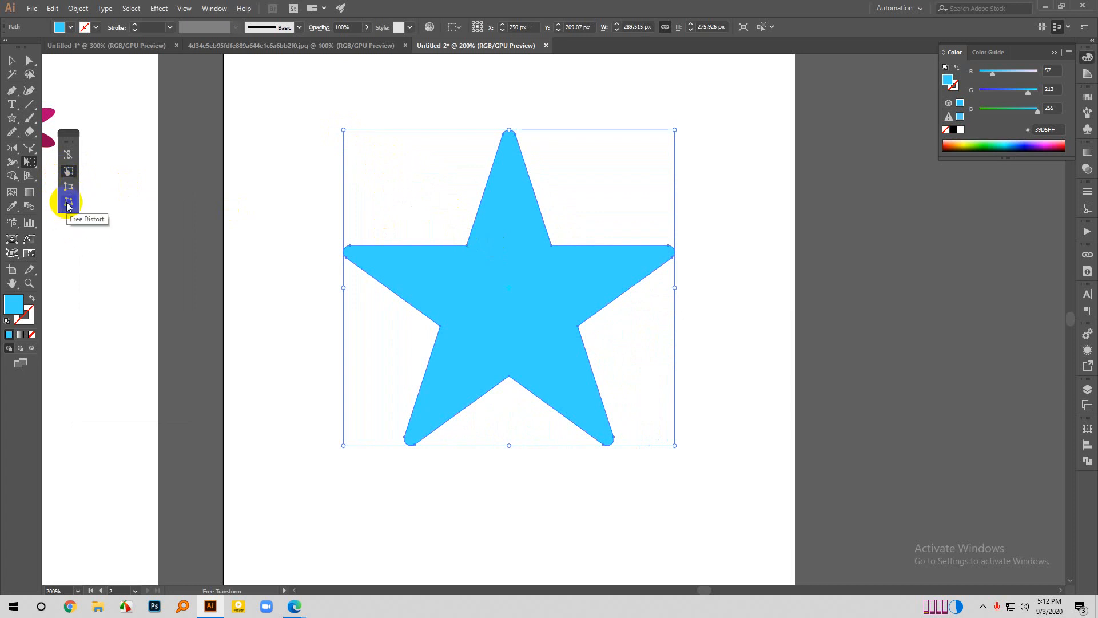
pyautogui.click(68, 206)
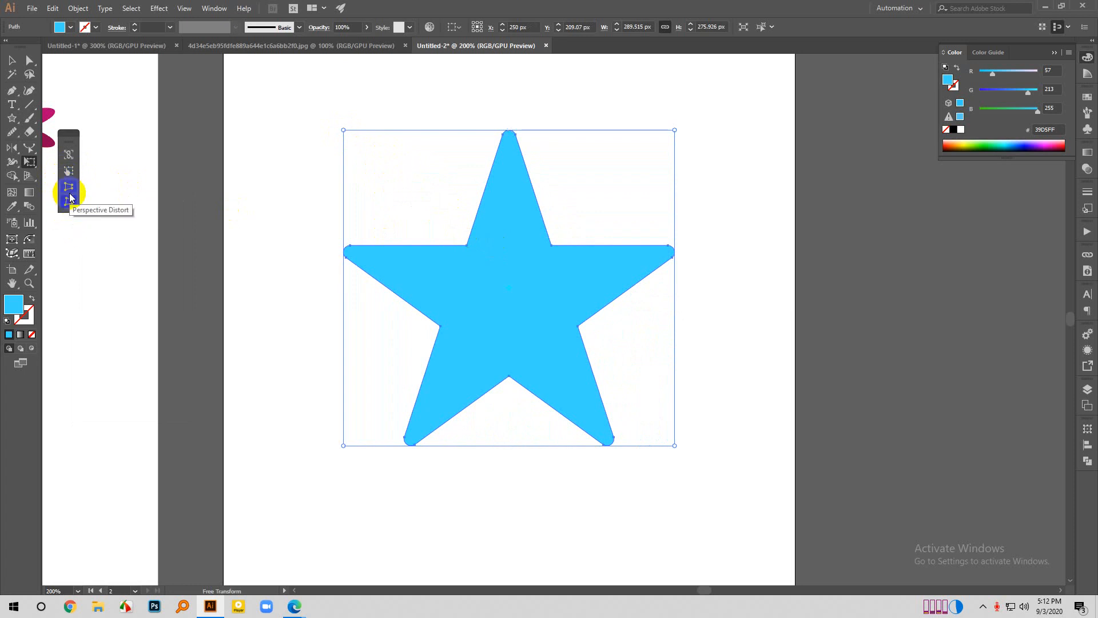
pyautogui.click(72, 187)
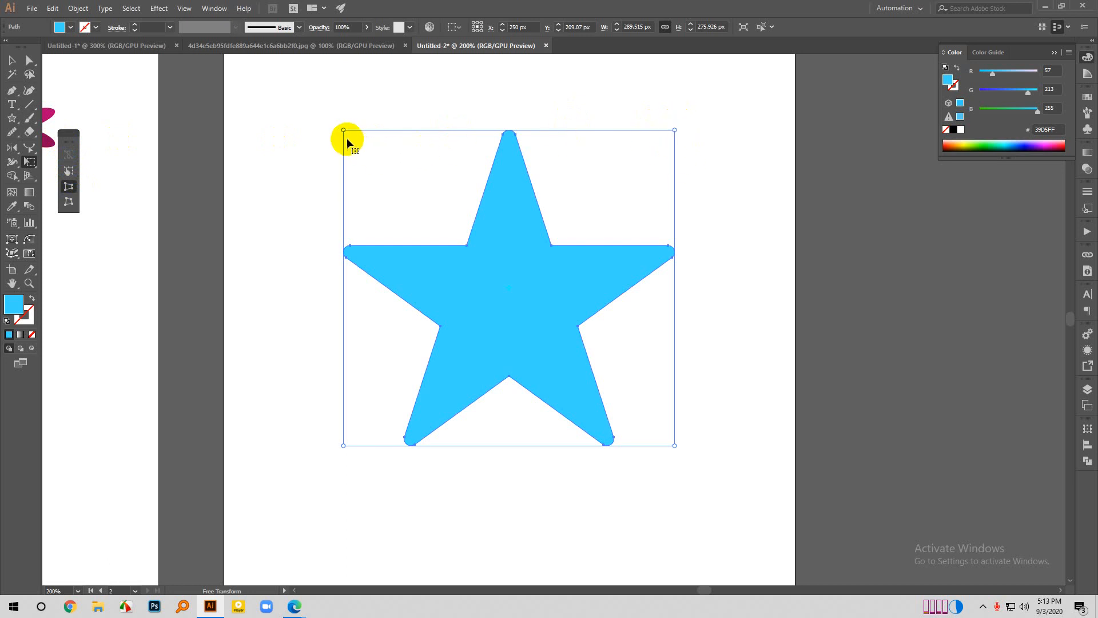
pyautogui.moveTo(667, 132); pyautogui.dragTo(583, 135)
pyautogui.click(556, 218)
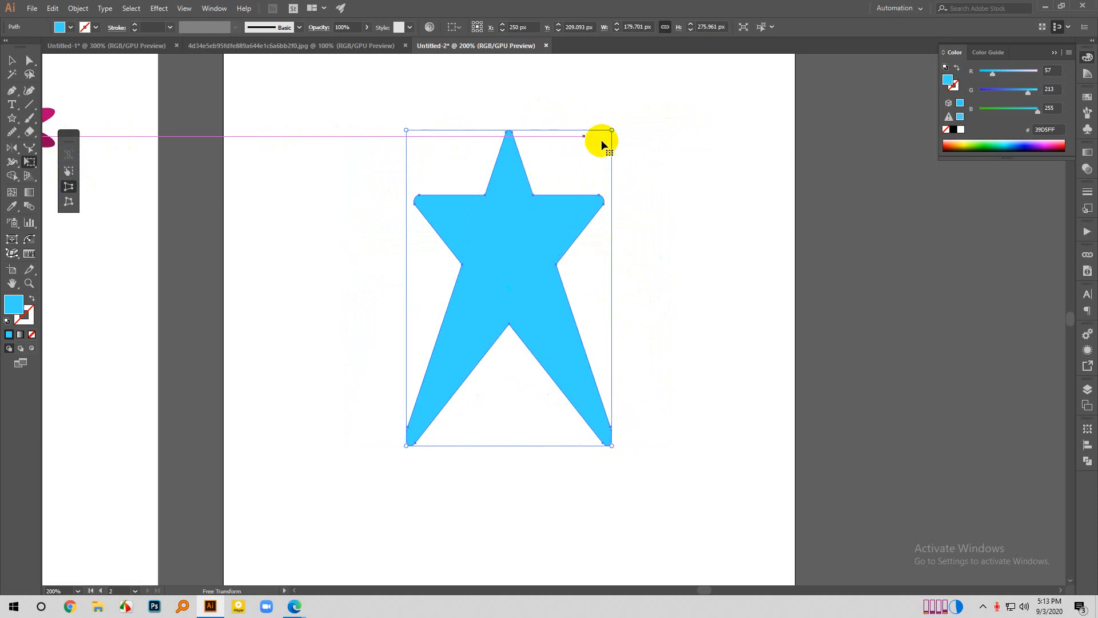
# - Try compressing the star's right side twice in perspective, and undo all the perspective distortions
pyautogui.moveTo(611, 131); pyautogui.dragTo(606, 194)
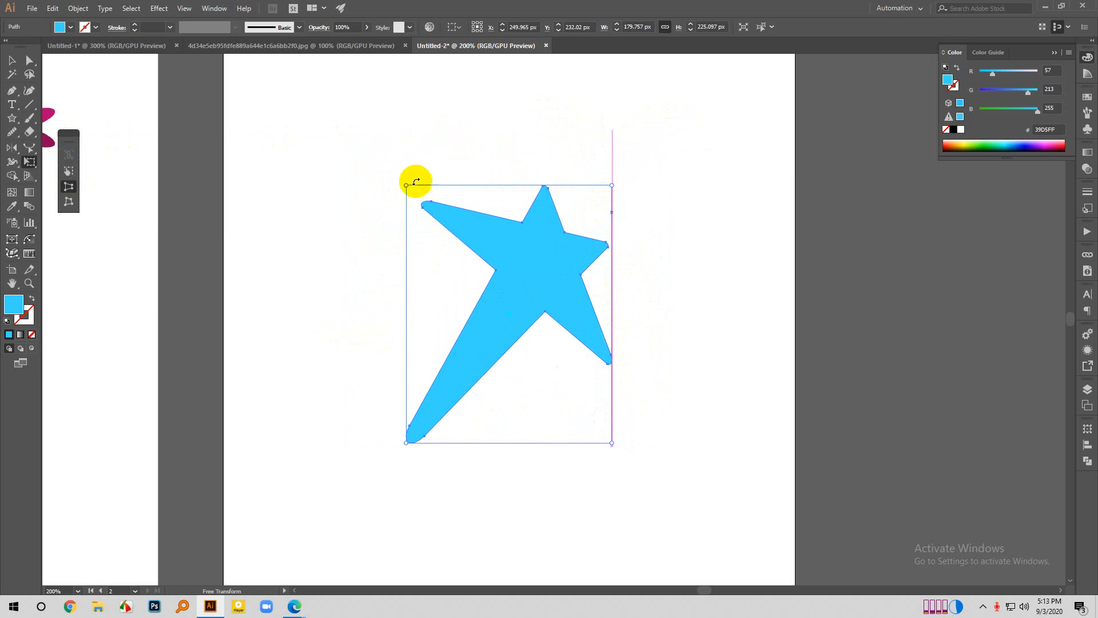
pyautogui.moveTo(613, 187); pyautogui.dragTo(611, 256)
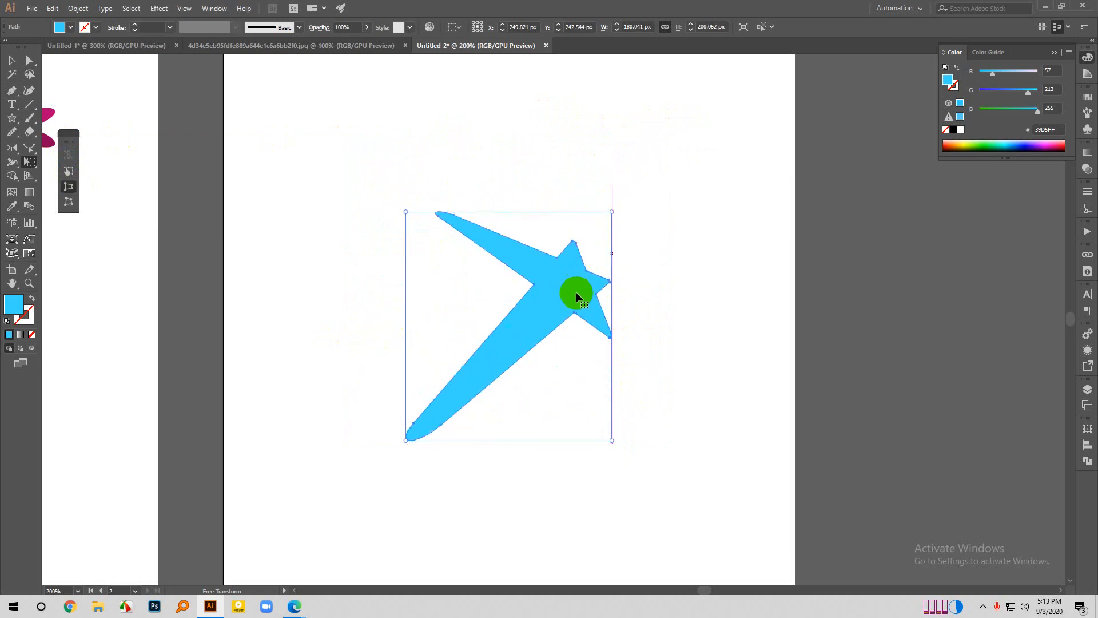
pyautogui.hotkey('ctrl', 'z')
pyautogui.hotkey('ctrl', 'z')
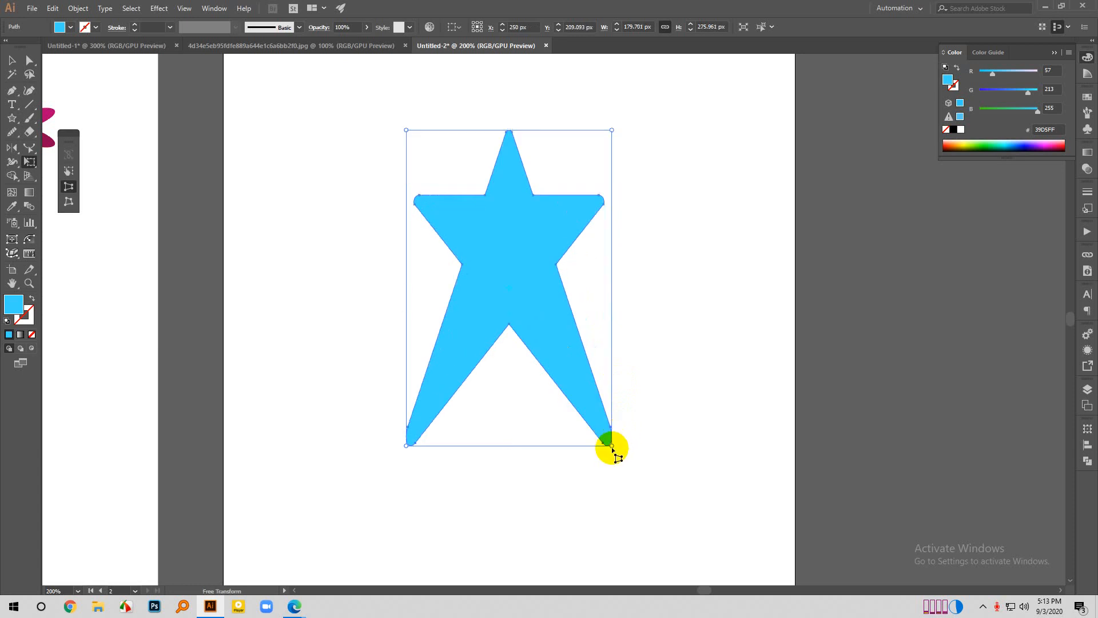
pyautogui.hotkey('ctrl', 'z')
# - Try narrowing the star's base and compressing its left side with Perspective Distort, undoing each distortion
pyautogui.moveTo(676, 446); pyautogui.dragTo(566, 435)
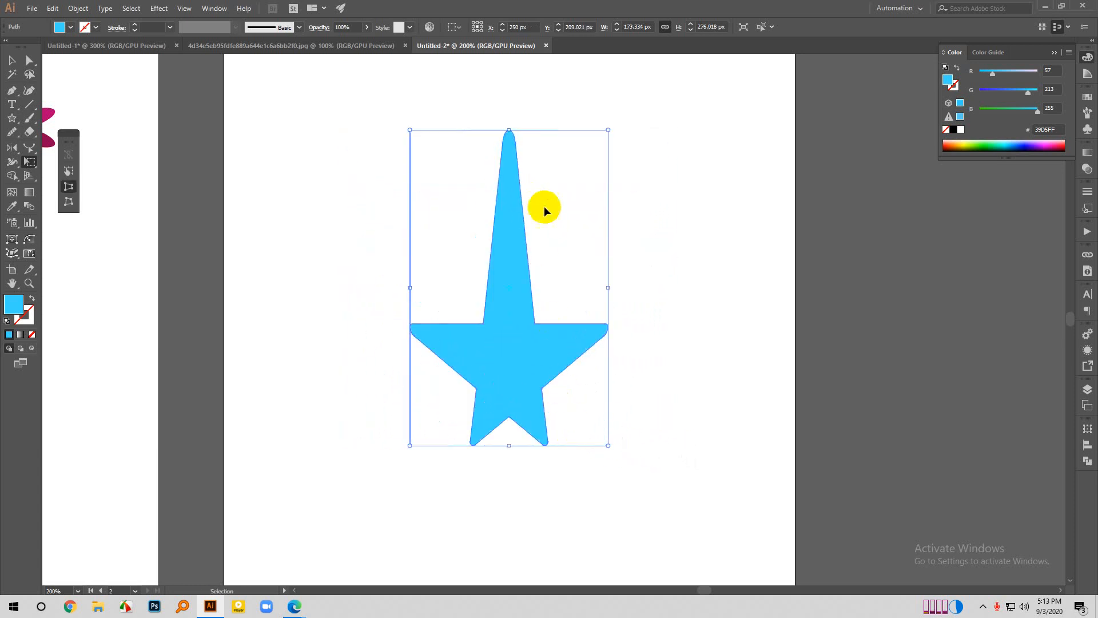
pyautogui.hotkey('ctrl', 'z')
pyautogui.moveTo(344, 446); pyautogui.dragTo(329, 335)
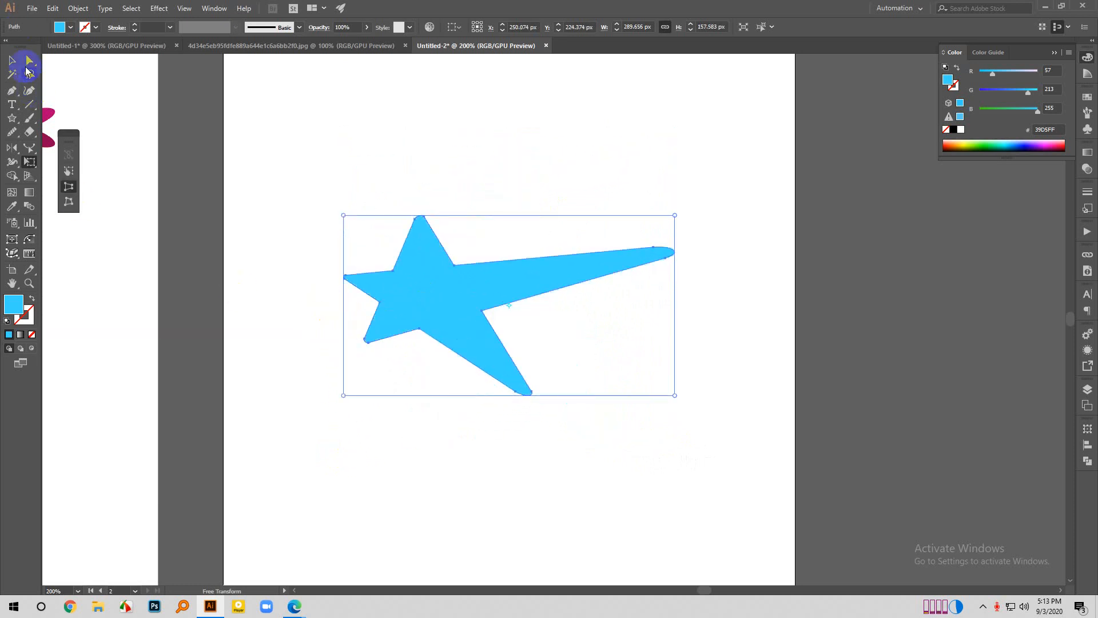
pyautogui.click(12, 60)
pyautogui.click(356, 157)
pyautogui.scroll(-2, 572, 332)
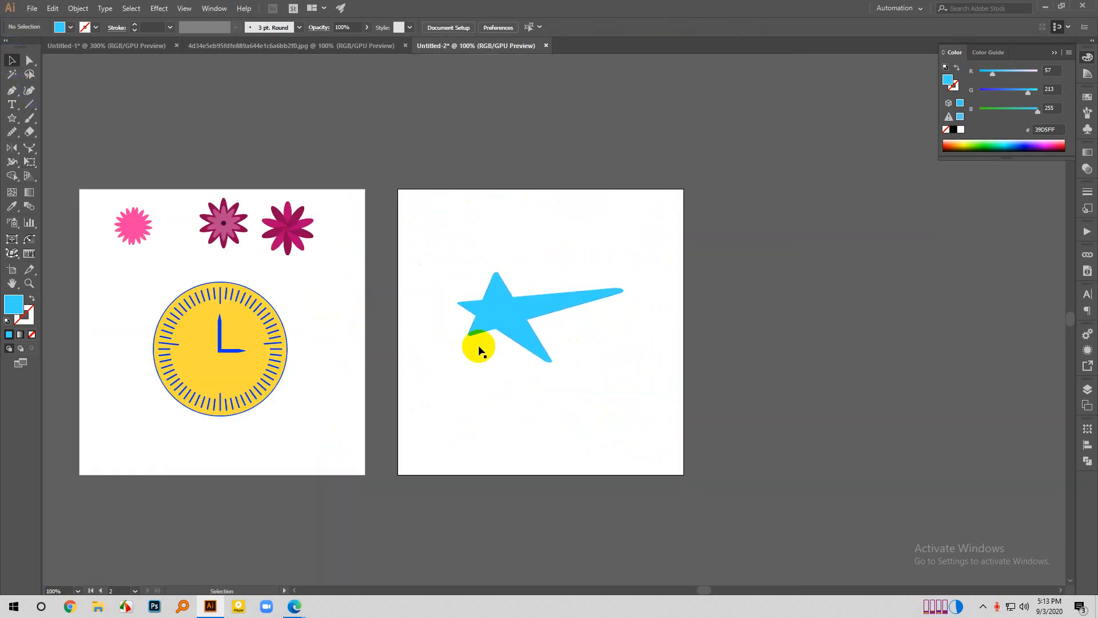
pyautogui.scroll(2, 752, 280)
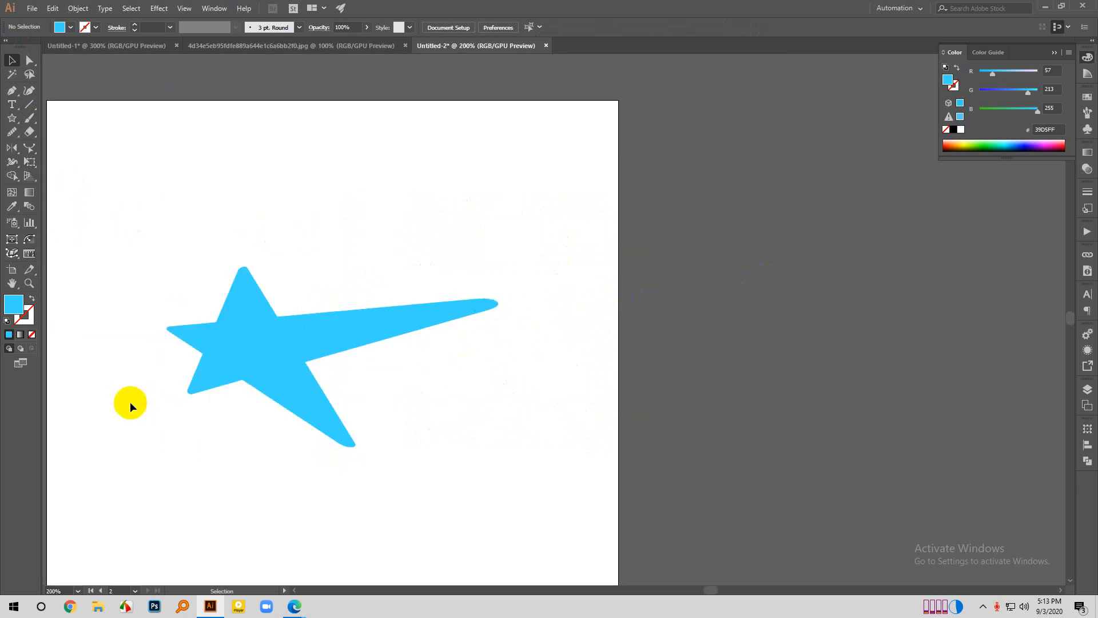
pyautogui.scroll(-1, 743, 381)
pyautogui.scroll(1, 324, 370)
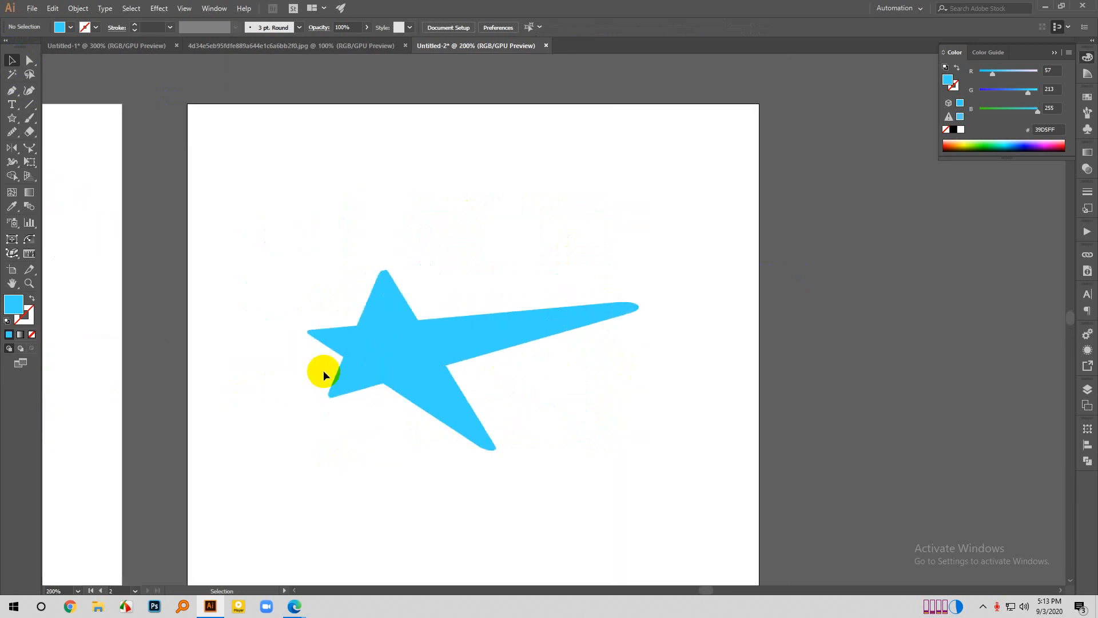
pyautogui.hotkey('ctrl', 'z')
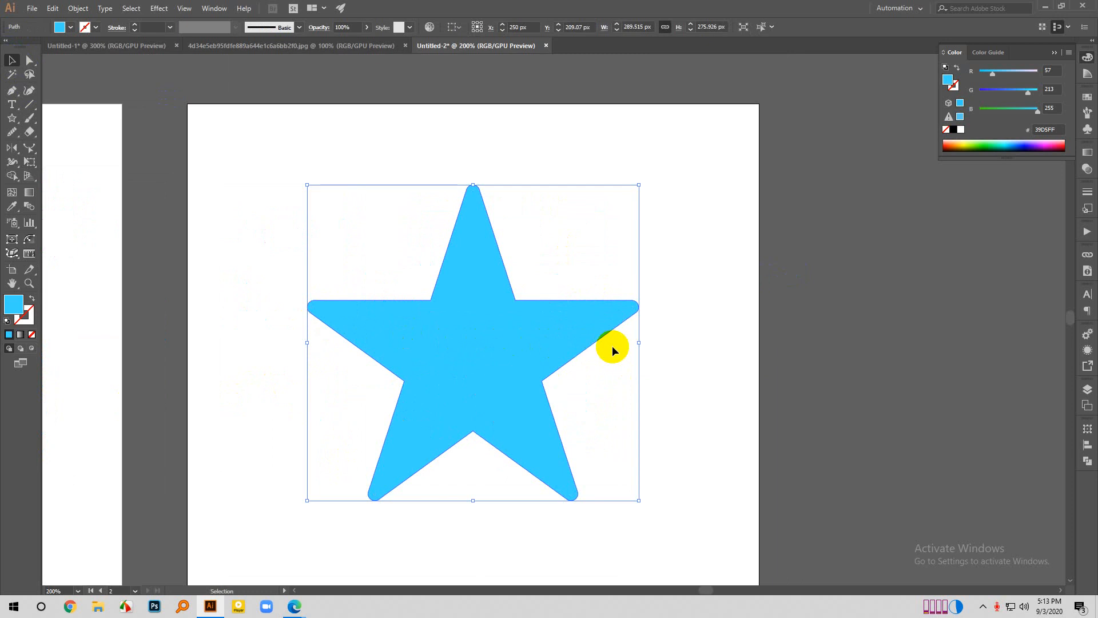
# - Squash the star to about 226 by 113 px by pulling its upper corners down and inward with Free Distort
pyautogui.scroll(-1, 613, 346)
pyautogui.hscroll(-1, 247, 372)
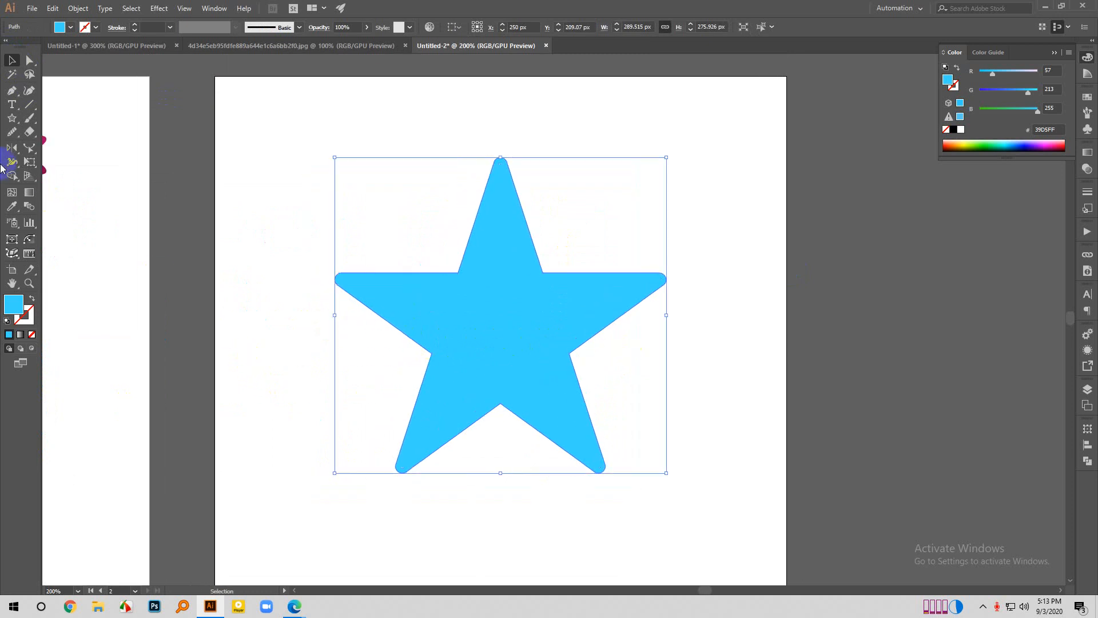
pyautogui.click(32, 162)
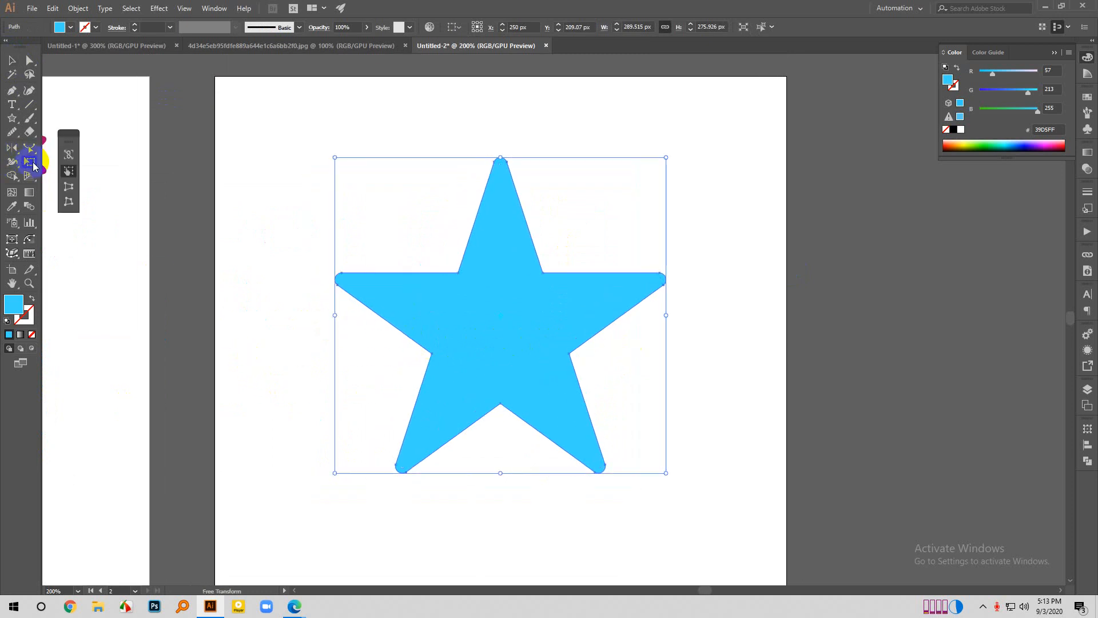
pyautogui.click(70, 201)
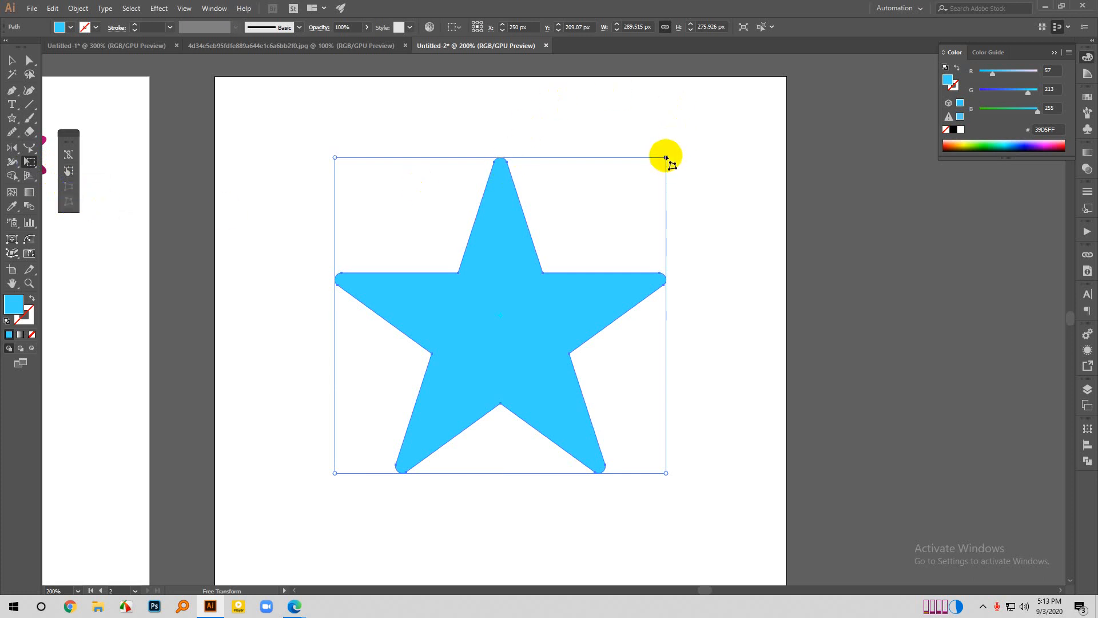
pyautogui.moveTo(666, 157); pyautogui.dragTo(624, 255)
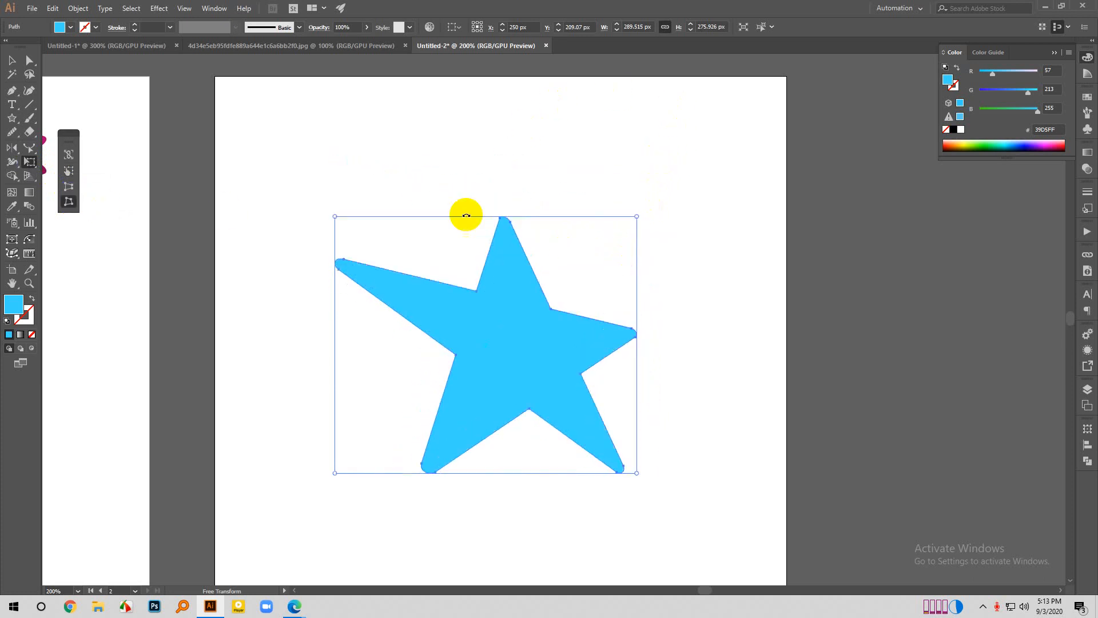
pyautogui.moveTo(335, 217); pyautogui.dragTo(440, 344)
pyautogui.moveTo(638, 296); pyautogui.dragTo(637, 325)
pyautogui.moveTo(379, 326)
pyautogui.mouseDown()
pyautogui.moveTo(385, 343)
pyautogui.moveTo(379, 334)
pyautogui.mouseUp()
pyautogui.moveTo(636, 334); pyautogui.dragTo(636, 351)
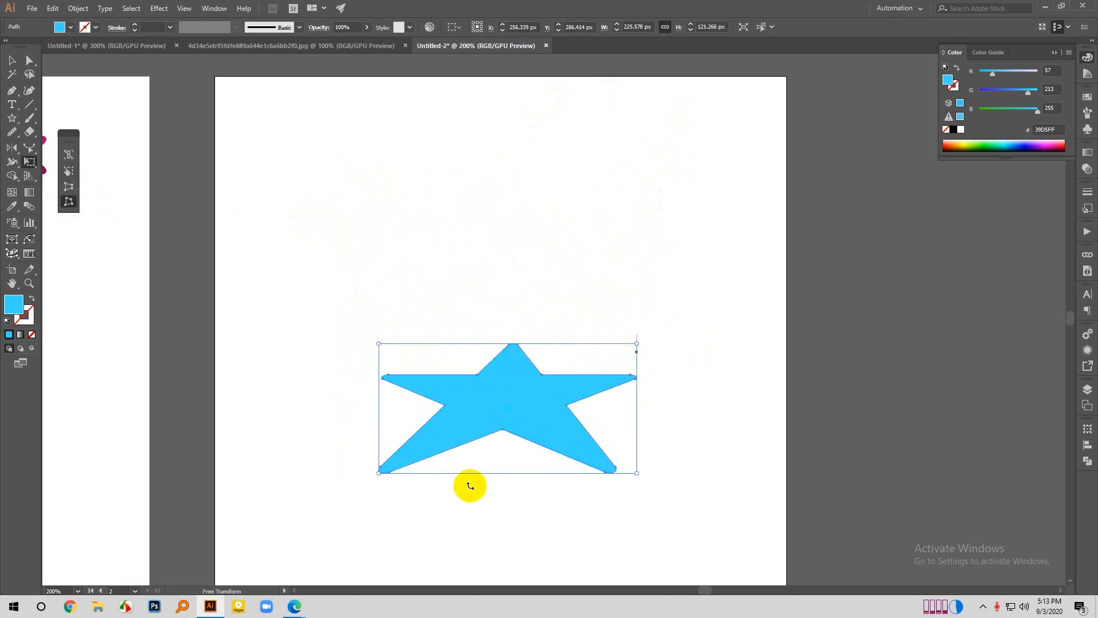
# - Check the Google Meet call in the browser, and switch back to Illustrator
pyautogui.moveTo(293, 607)
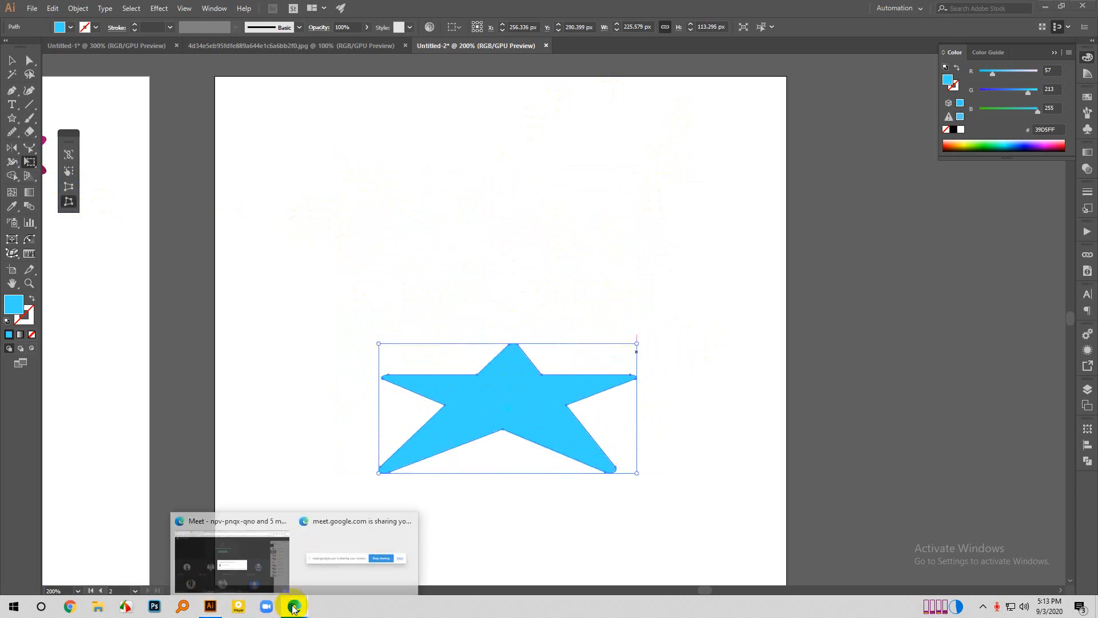
pyautogui.click(258, 564)
pyautogui.click(667, 360)
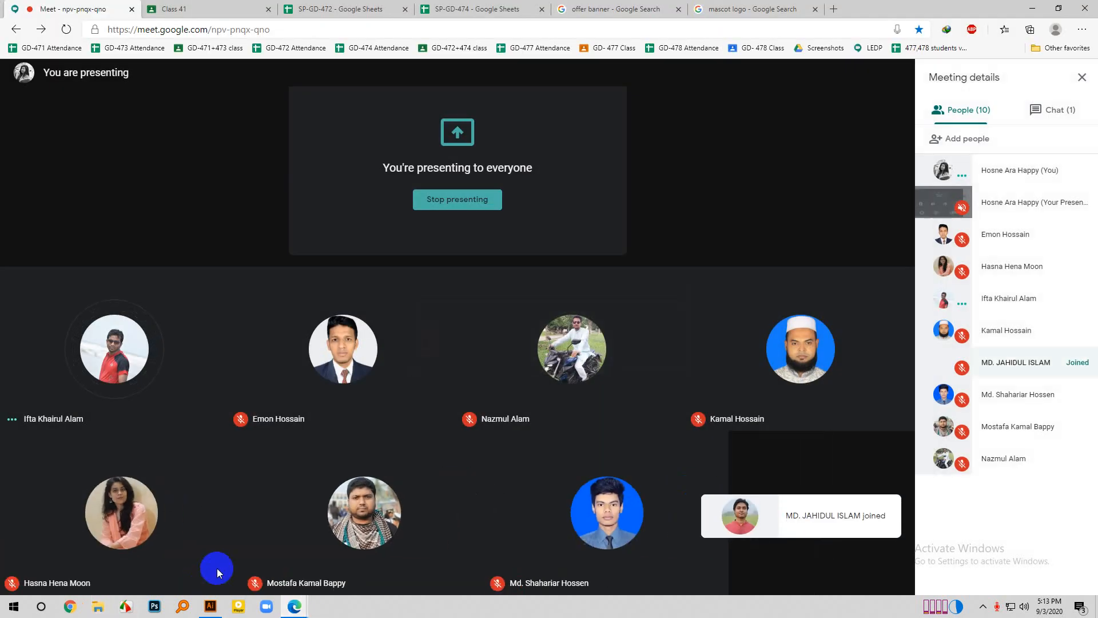
pyautogui.click(211, 606)
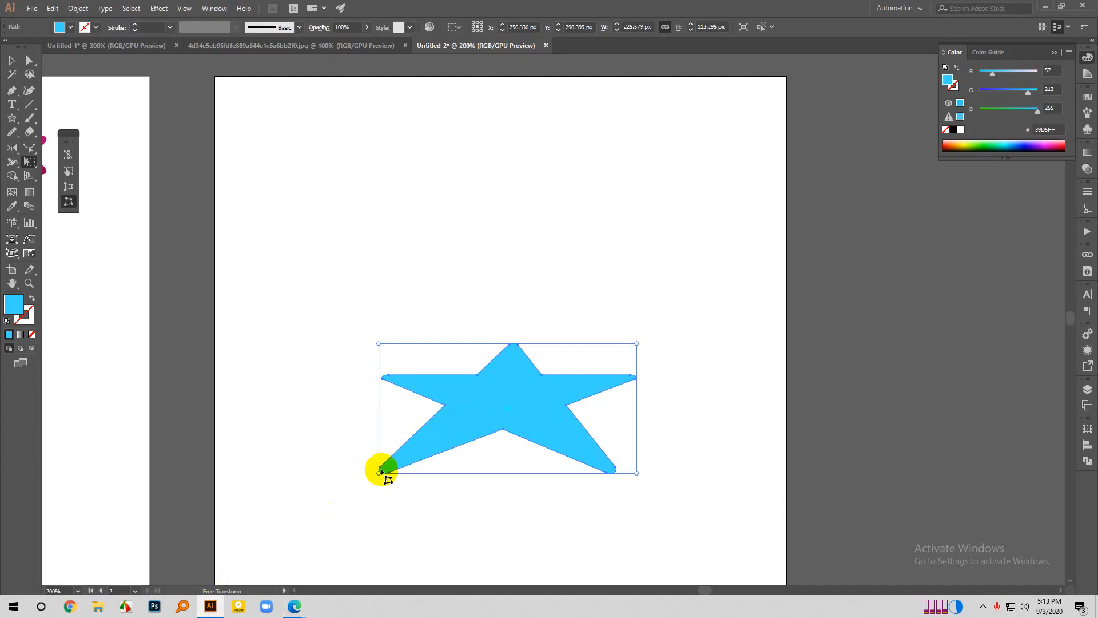
# - Free-distort the star further from all four corners, reducing it to about 192 by 74 px, and deselect it
pyautogui.moveTo(380, 470); pyautogui.dragTo(386, 443)
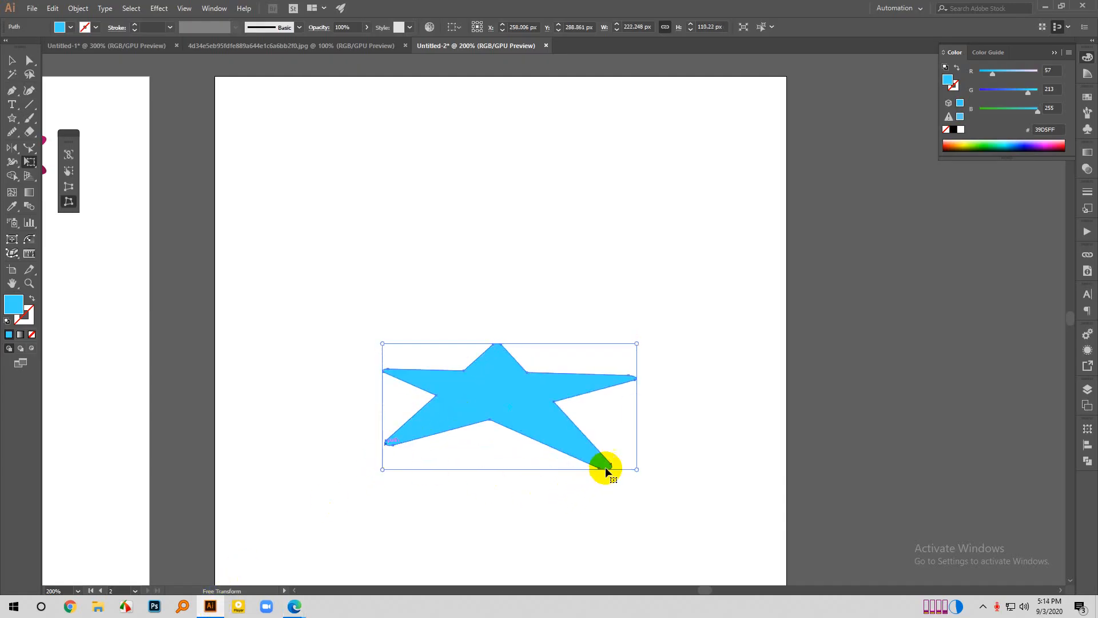
pyautogui.moveTo(636, 470); pyautogui.dragTo(620, 448)
pyautogui.moveTo(632, 344); pyautogui.dragTo(612, 343)
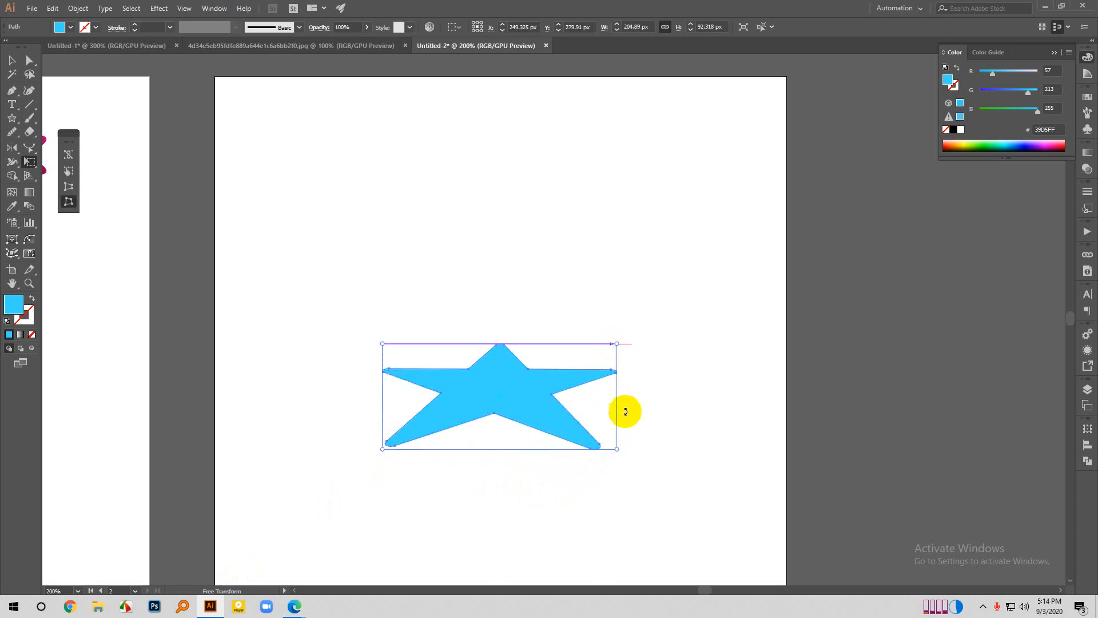
pyautogui.moveTo(617, 449); pyautogui.dragTo(597, 449)
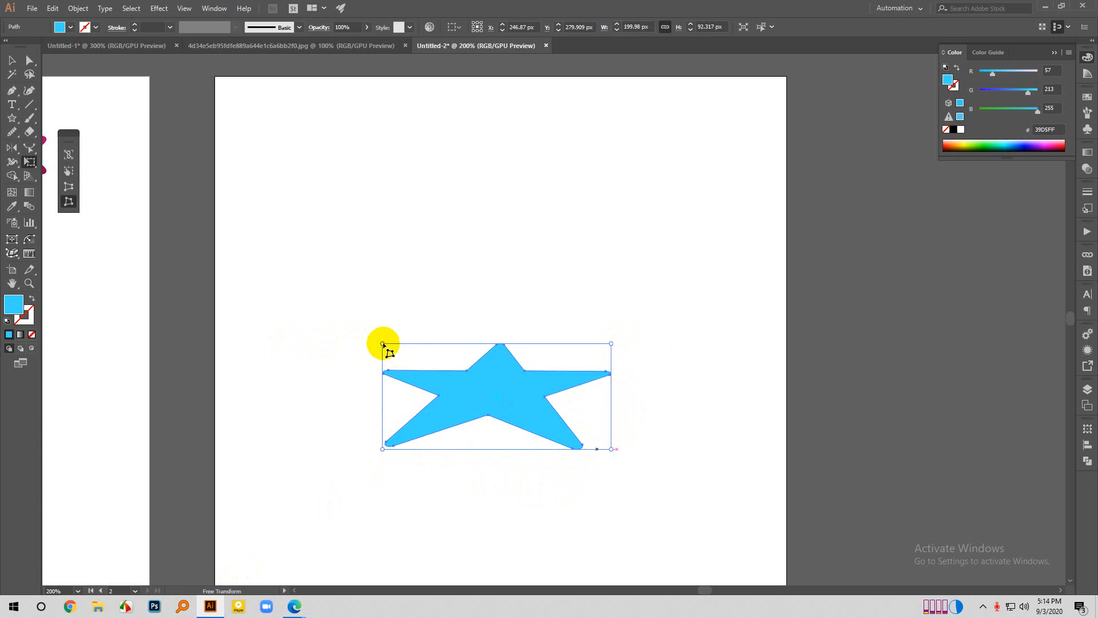
pyautogui.moveTo(383, 344); pyautogui.dragTo(383, 346)
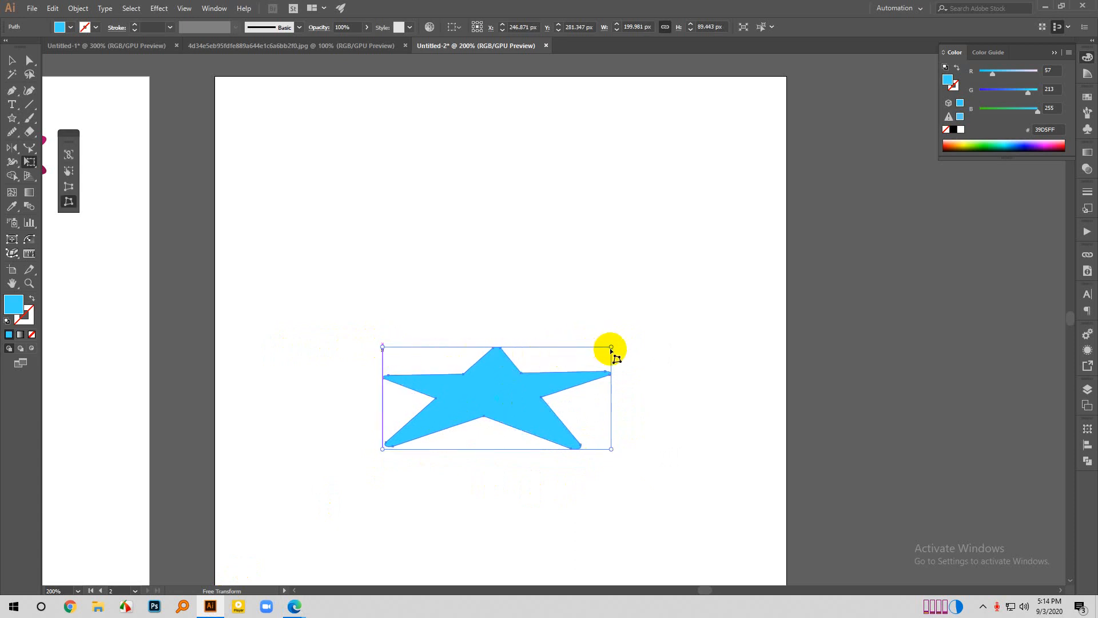
pyautogui.moveTo(610, 347); pyautogui.dragTo(601, 363)
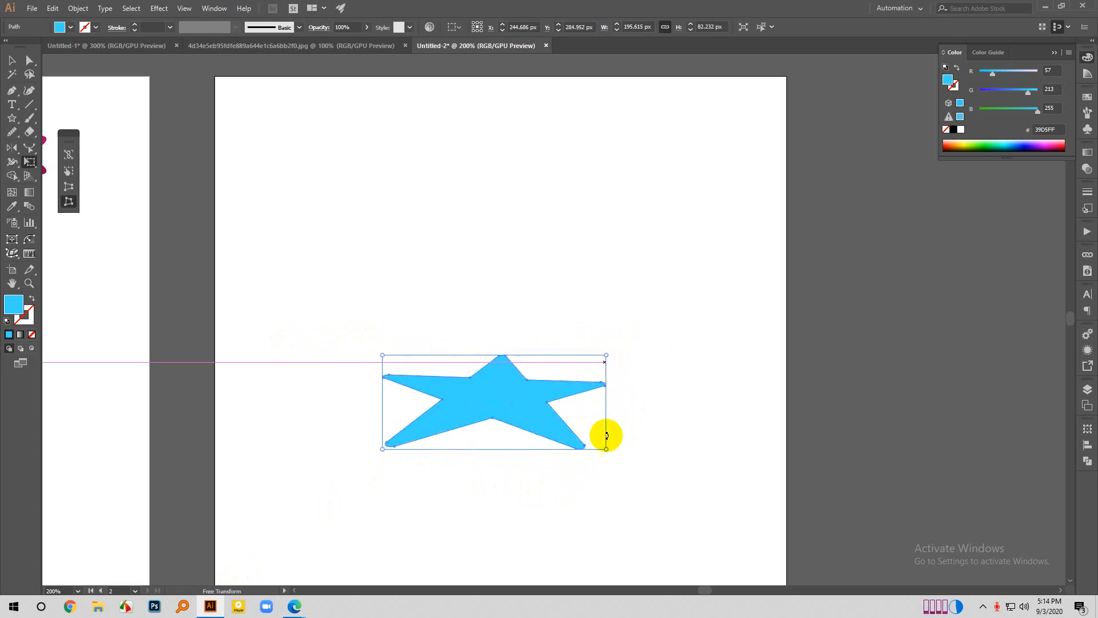
pyautogui.moveTo(608, 450); pyautogui.dragTo(604, 445)
pyautogui.moveTo(384, 445); pyautogui.dragTo(385, 438)
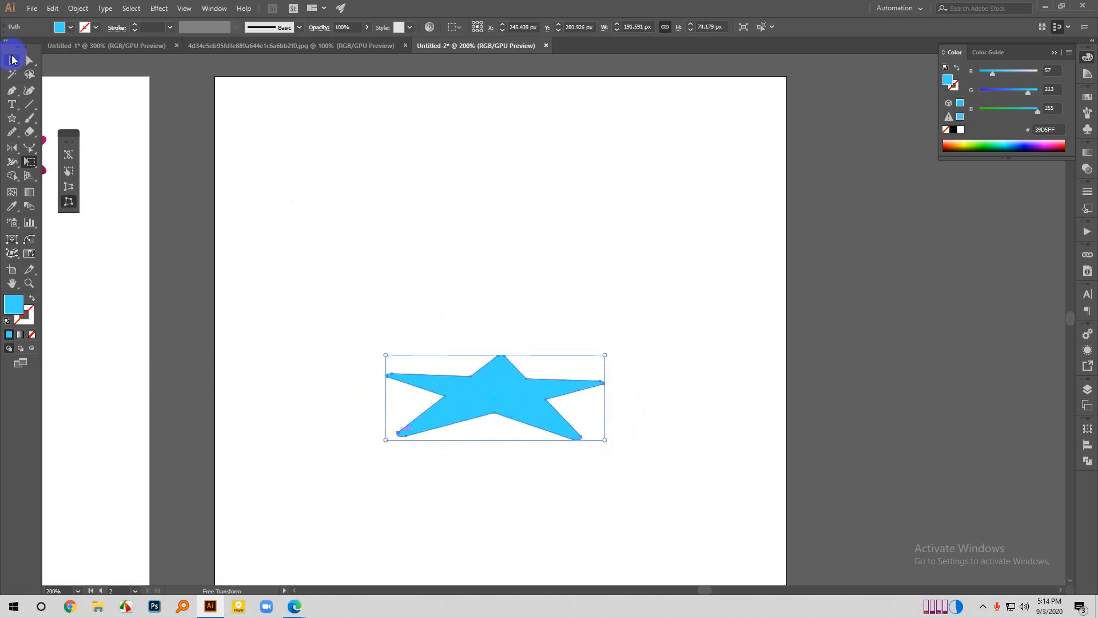
pyautogui.click(12, 59)
pyautogui.click(385, 223)
pyautogui.scroll(-2, 489, 305)
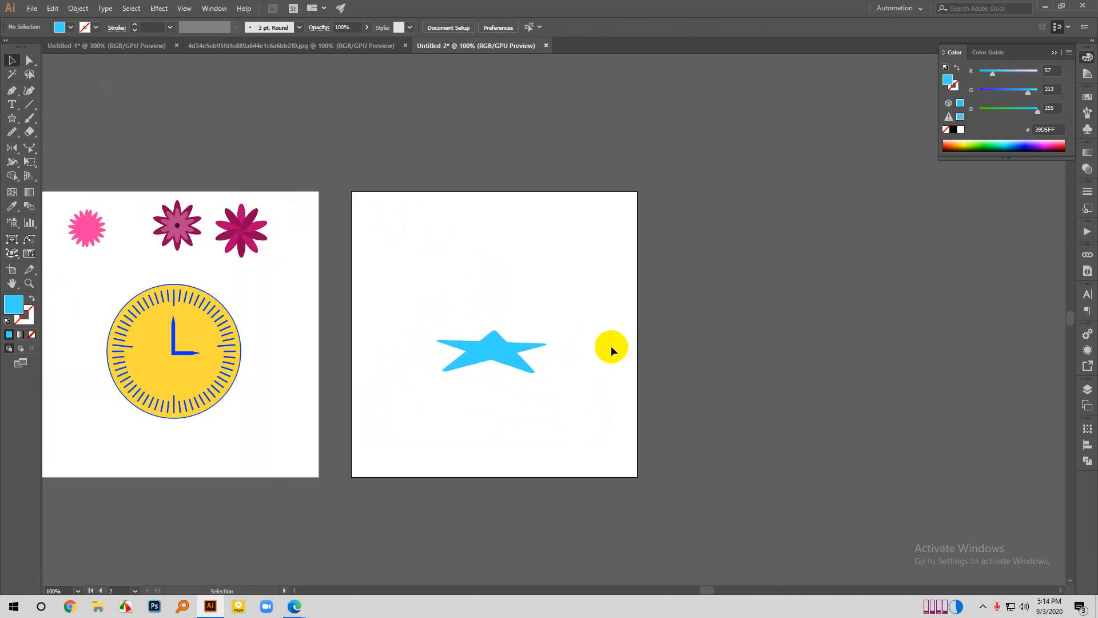
pyautogui.scroll(1, 491, 337)
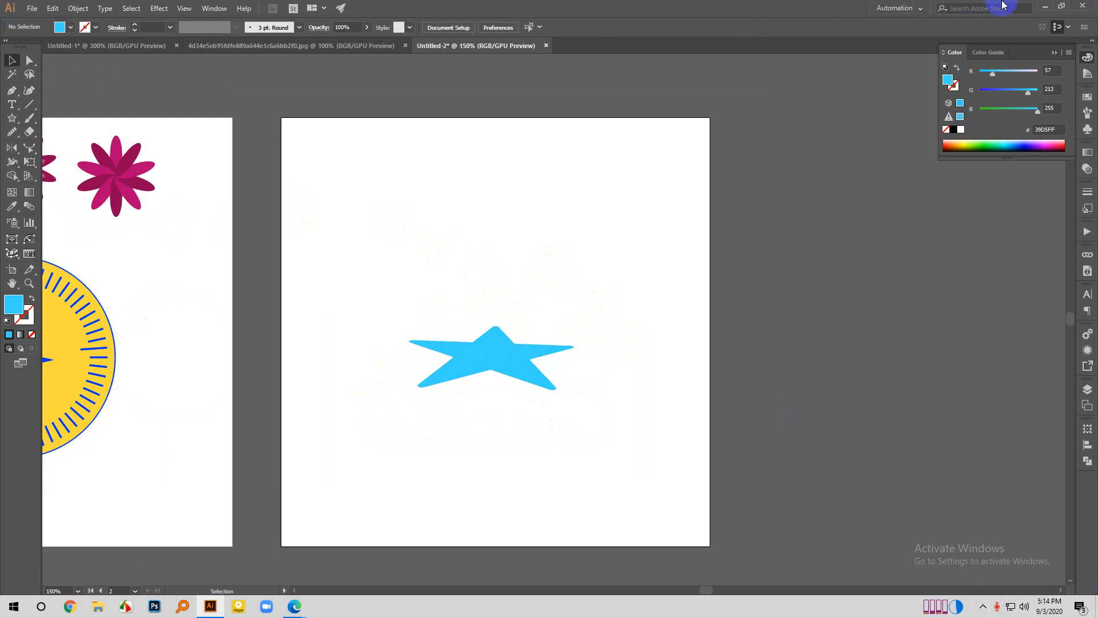
pyautogui.click(488, 359)
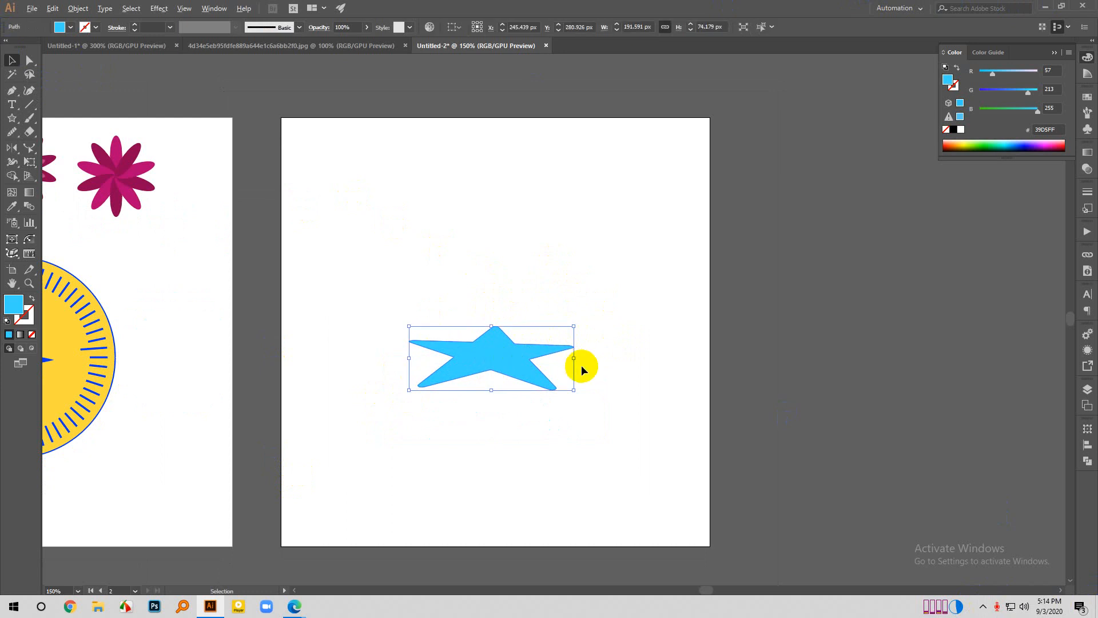
pyautogui.scroll(-1, 581, 365)
pyautogui.click(563, 305)
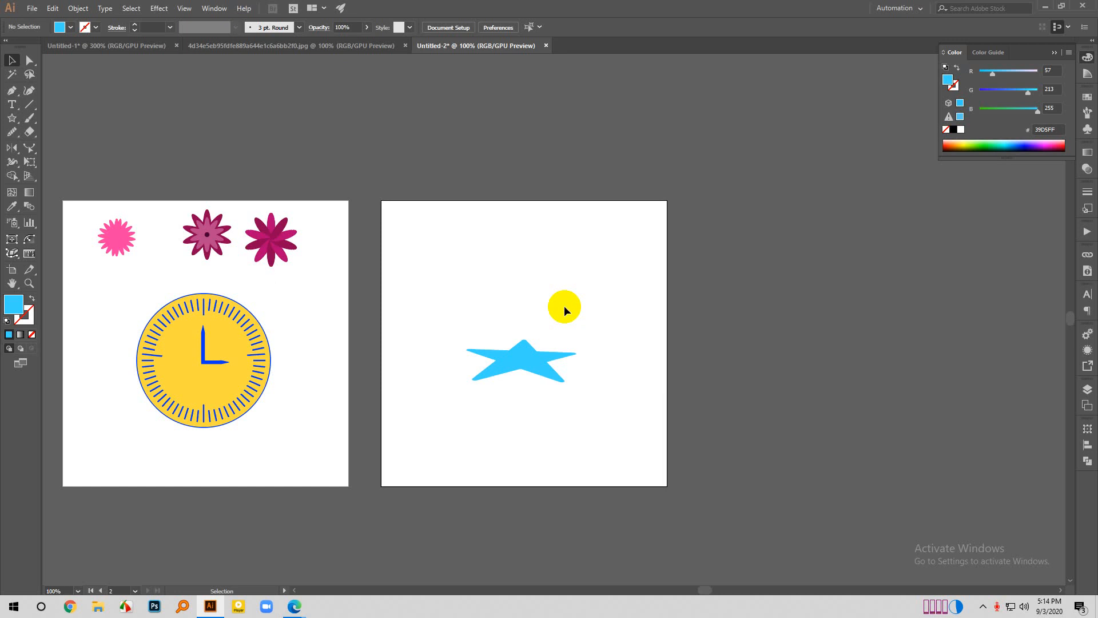
pyautogui.scroll(-2, 314, 561)
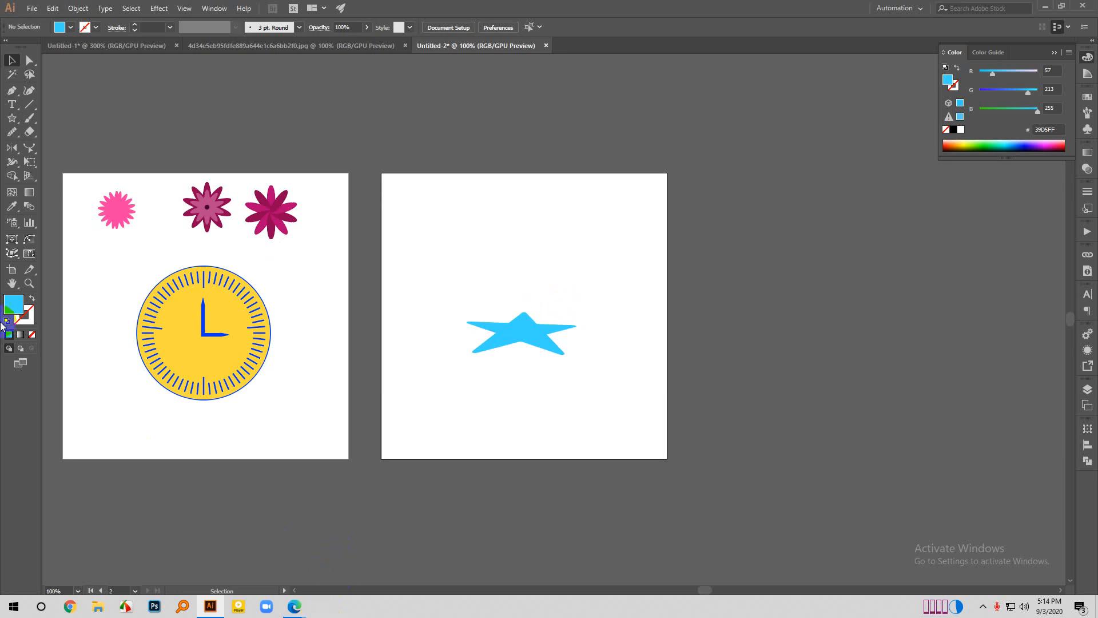
pyautogui.click(29, 165)
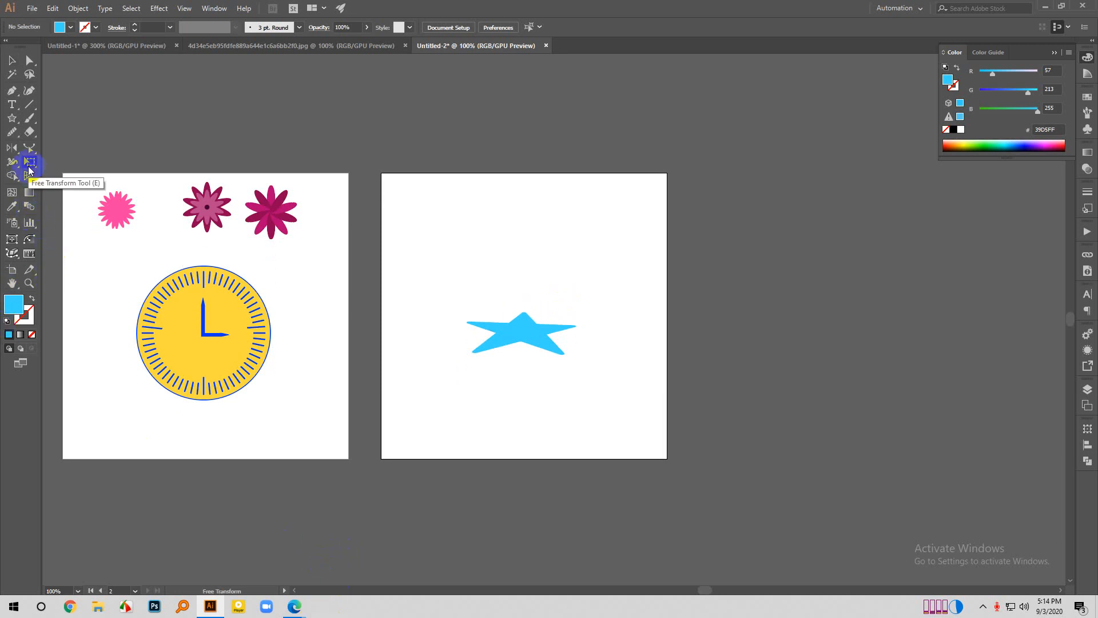
pyautogui.click(29, 168)
pyautogui.click(29, 175)
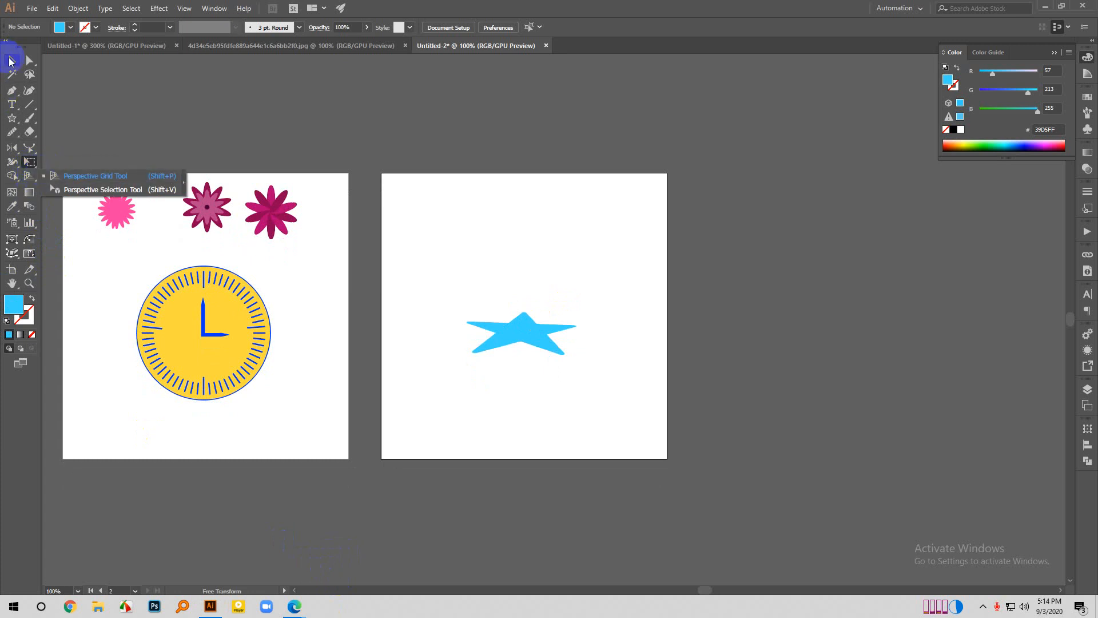
pyautogui.click(11, 59)
pyautogui.scroll(-3, 575, 391)
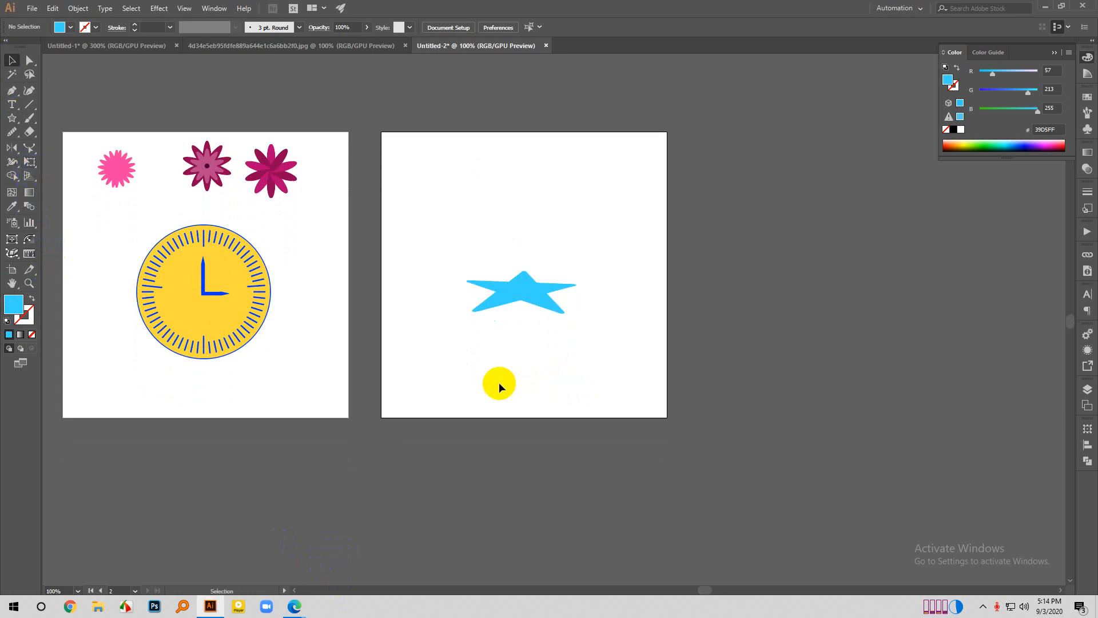
pyautogui.scroll(1, 498, 382)
pyautogui.click(215, 343)
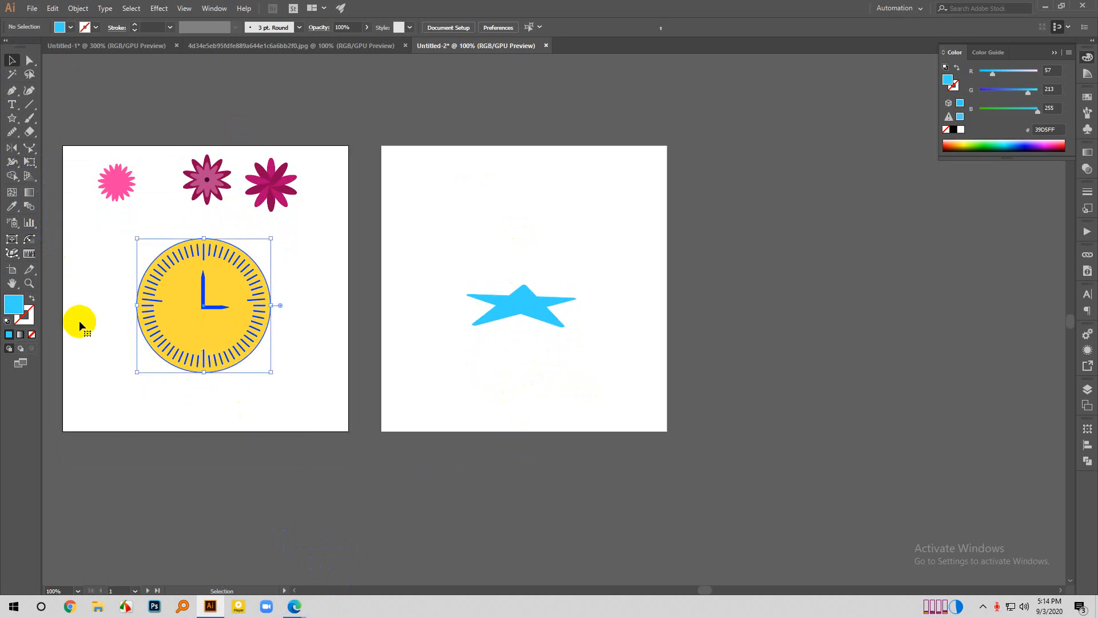
pyautogui.click(29, 315)
pyautogui.click(31, 334)
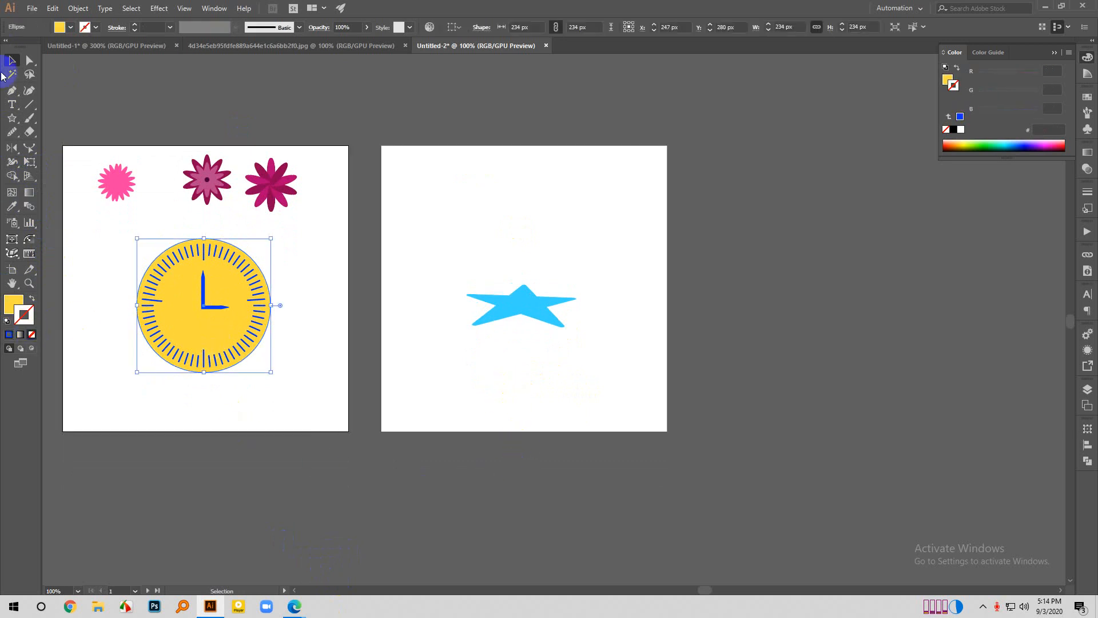
pyautogui.click(240, 143)
pyautogui.scroll(-2, 706, 478)
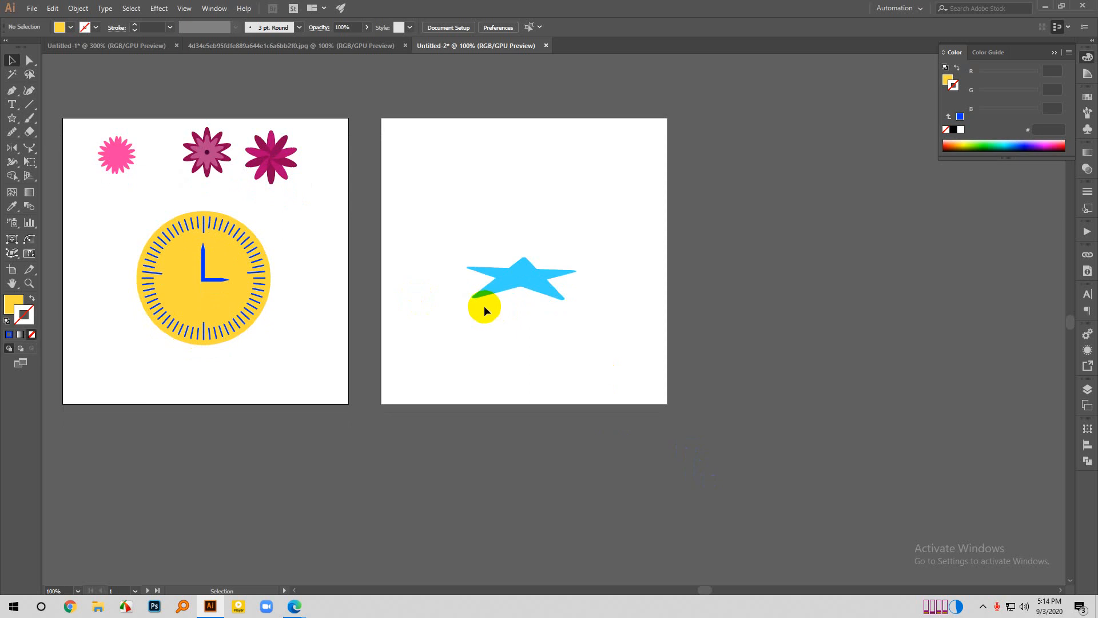
# - Move the flattened star up and left on its artboard to about X 188, Y 201 px, and deselect it
pyautogui.scroll(2, 483, 308)
pyautogui.scroll(-1, 739, 402)
pyautogui.moveTo(485, 228); pyautogui.dragTo(774, 416)
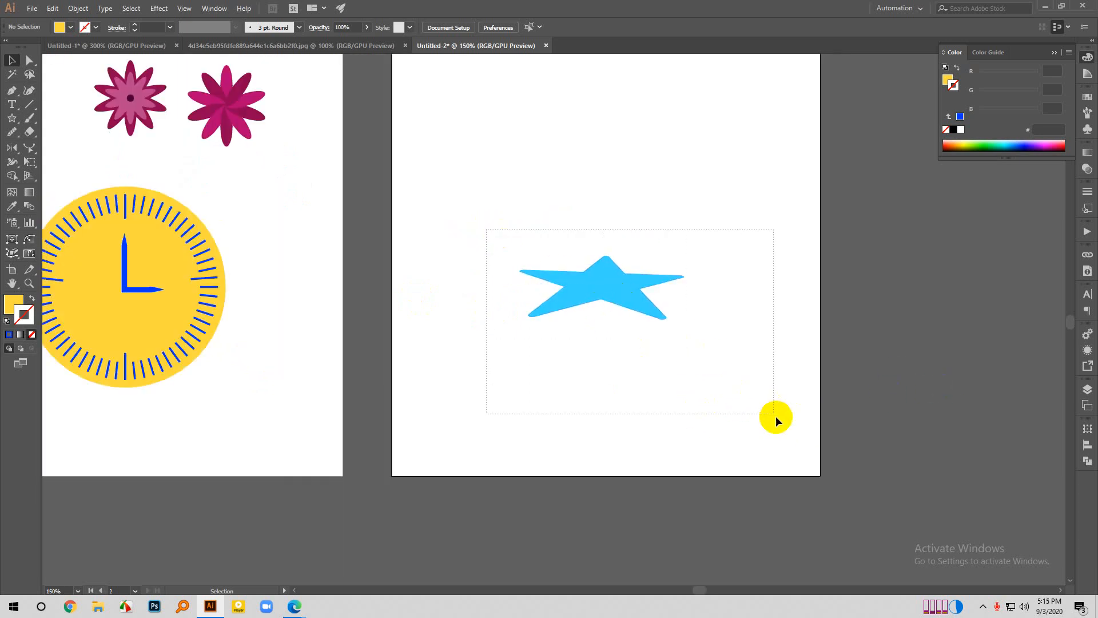
pyautogui.scroll(-1, 715, 457)
pyautogui.moveTo(640, 345); pyautogui.dragTo(609, 299)
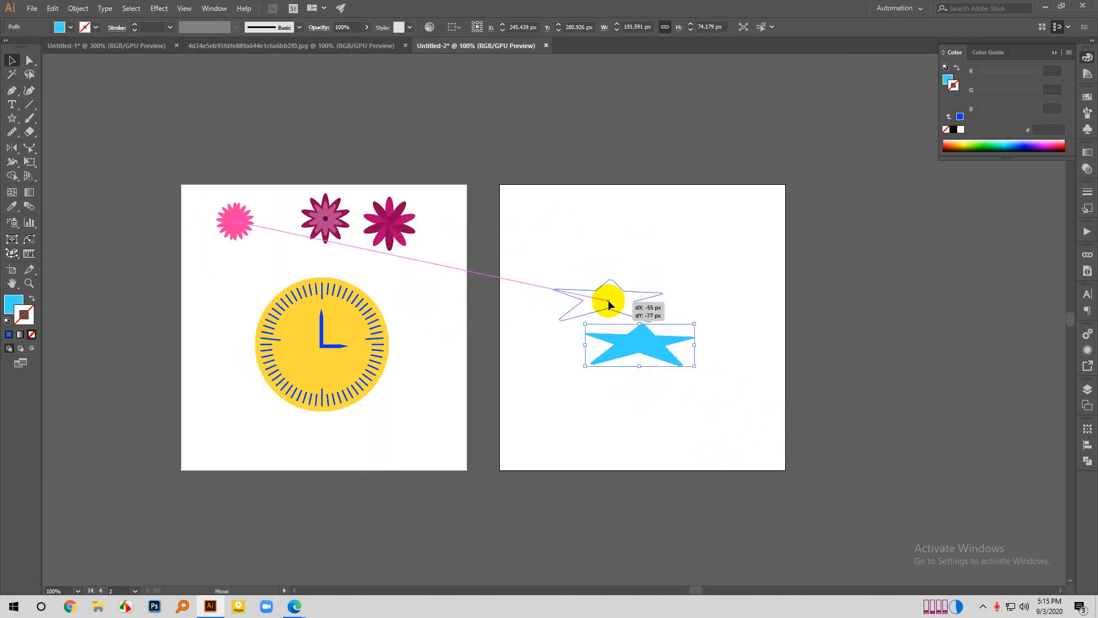
pyautogui.click(677, 252)
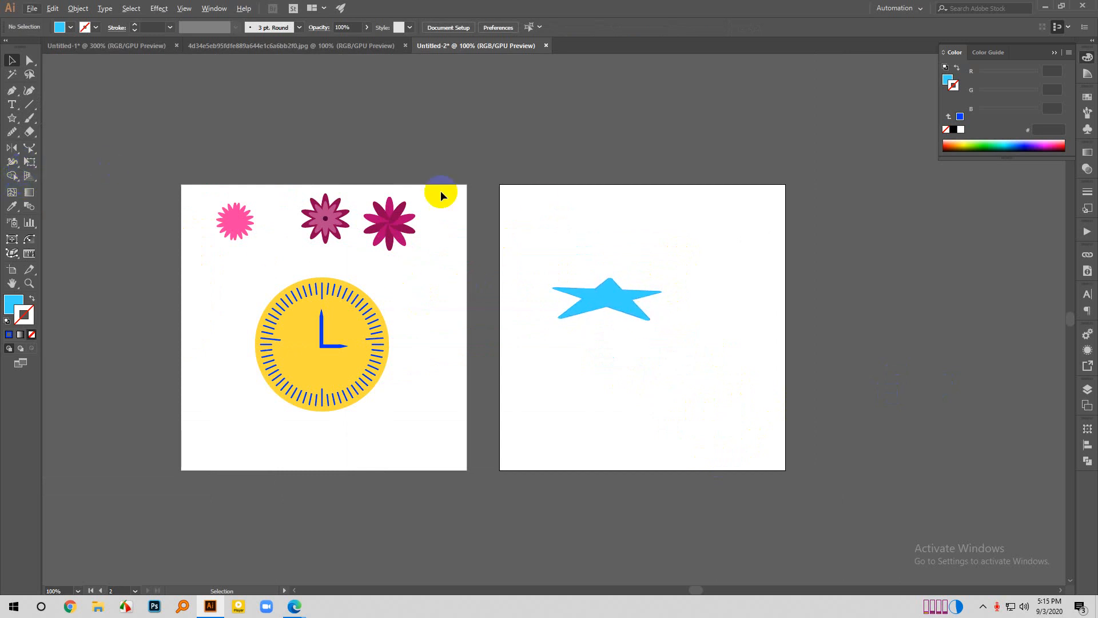
pyautogui.click(602, 302)
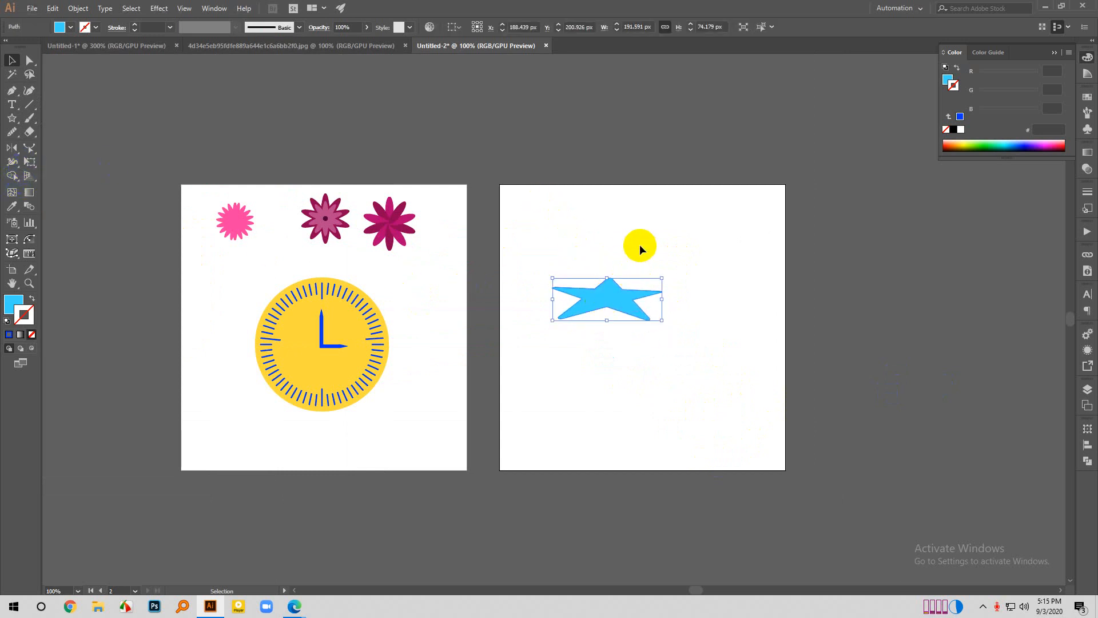
pyautogui.click(640, 245)
pyautogui.click(600, 291)
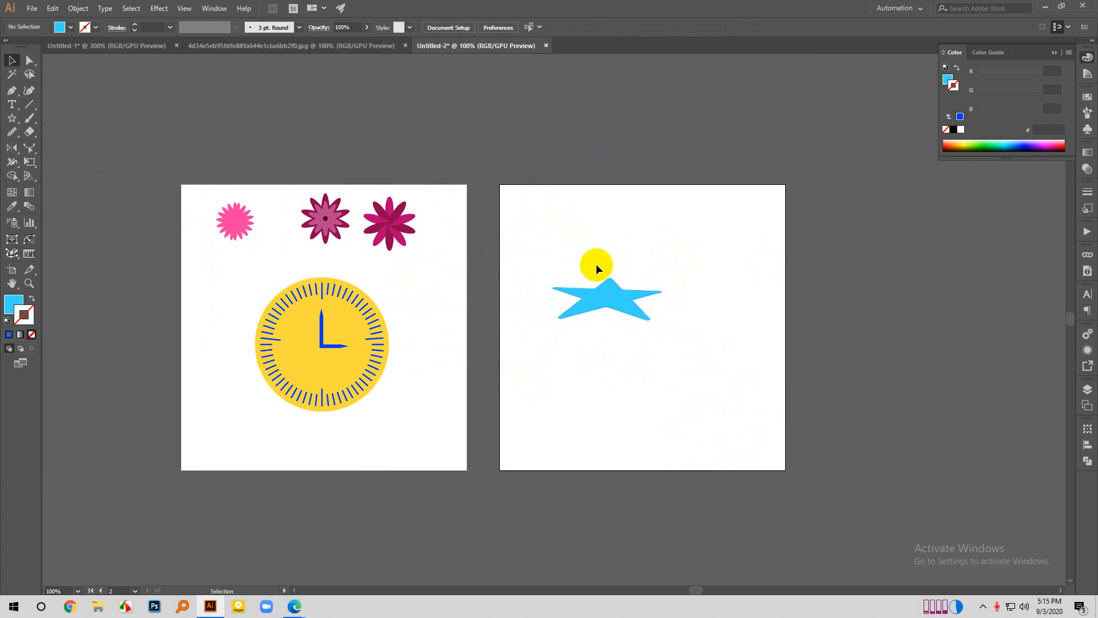
pyautogui.click(649, 313)
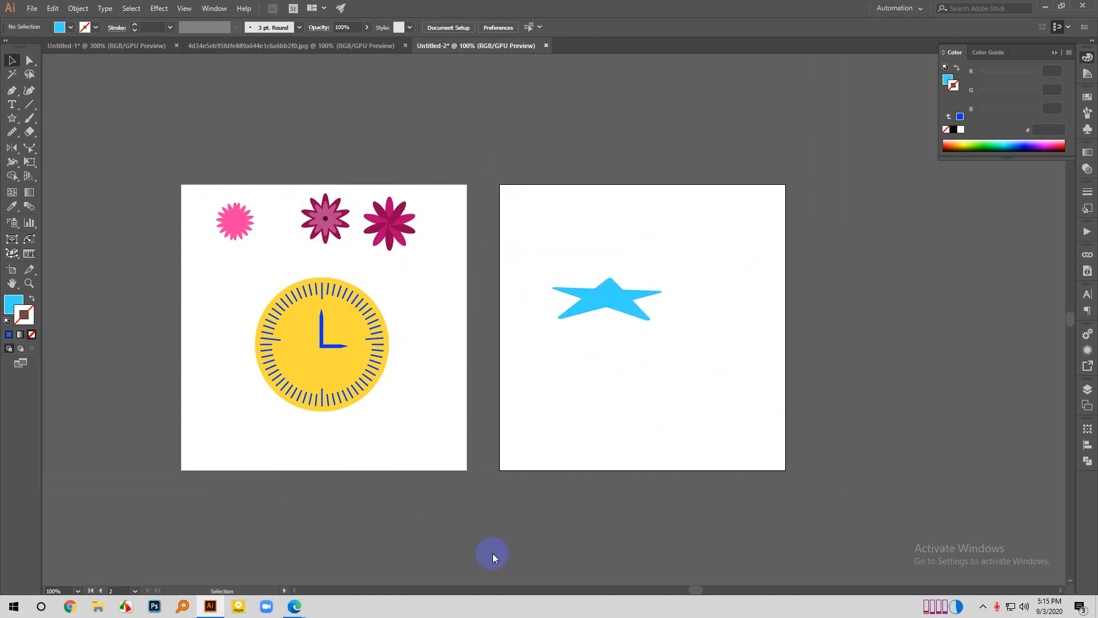
# - Undo the star's move, all its Free Distort changes and its corner rounding to restore the sharp-pointed star
pyautogui.moveTo(530, 221); pyautogui.dragTo(735, 432)
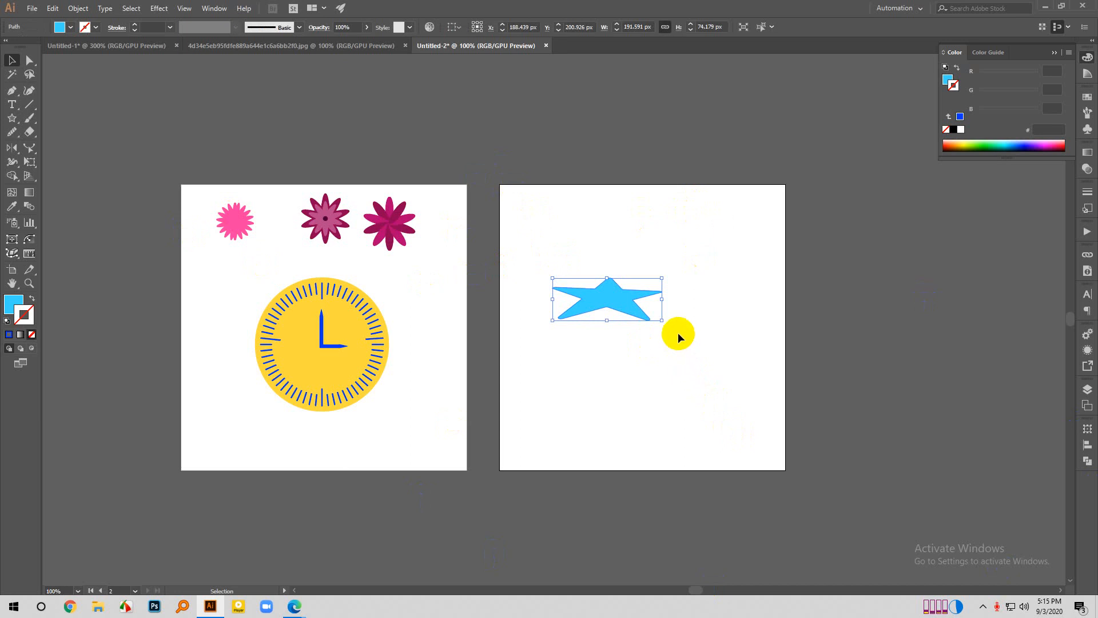
pyautogui.hotkey('ctrl', 'z')
pyautogui.hotkey('ctrl', 'z')
pyautogui.hotkey('ctrl', 'z')
pyautogui.hotkey('ctrl', 'z')
pyautogui.hotkey('ctrl', 'z')
pyautogui.hotkey('ctrl', 'z')
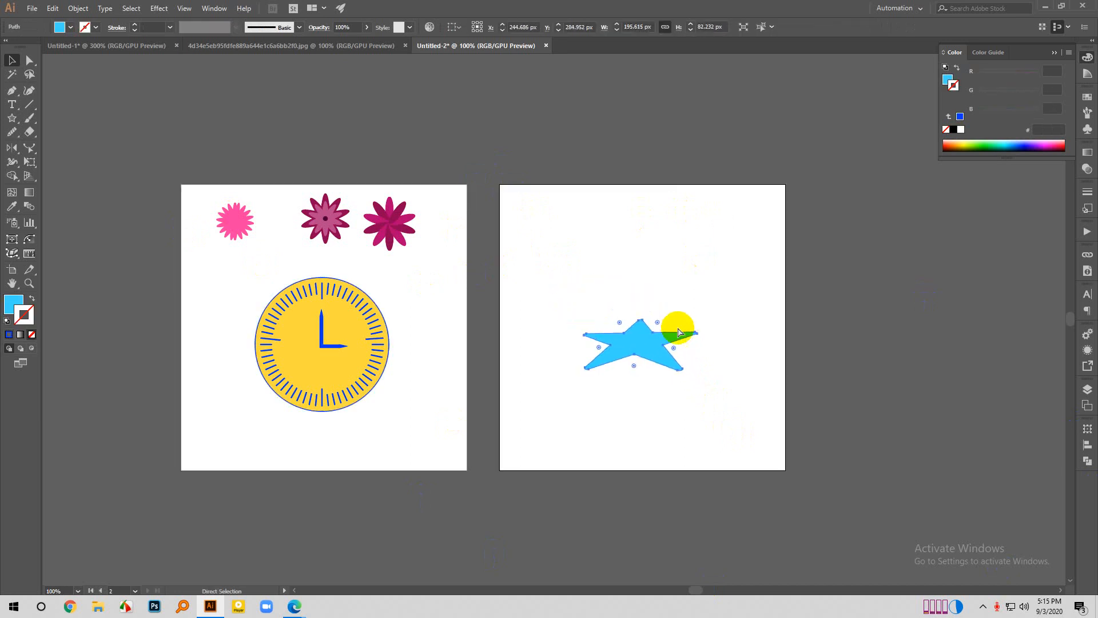
pyautogui.hotkey('ctrl', 'z')
pyautogui.hotkey('ctrl', 'z')
pyautogui.hotkey('ctrl', 'z')
pyautogui.hotkey('ctrl', 'z')
pyautogui.hotkey('ctrl', 'z')
pyautogui.hotkey('ctrl', 'z')
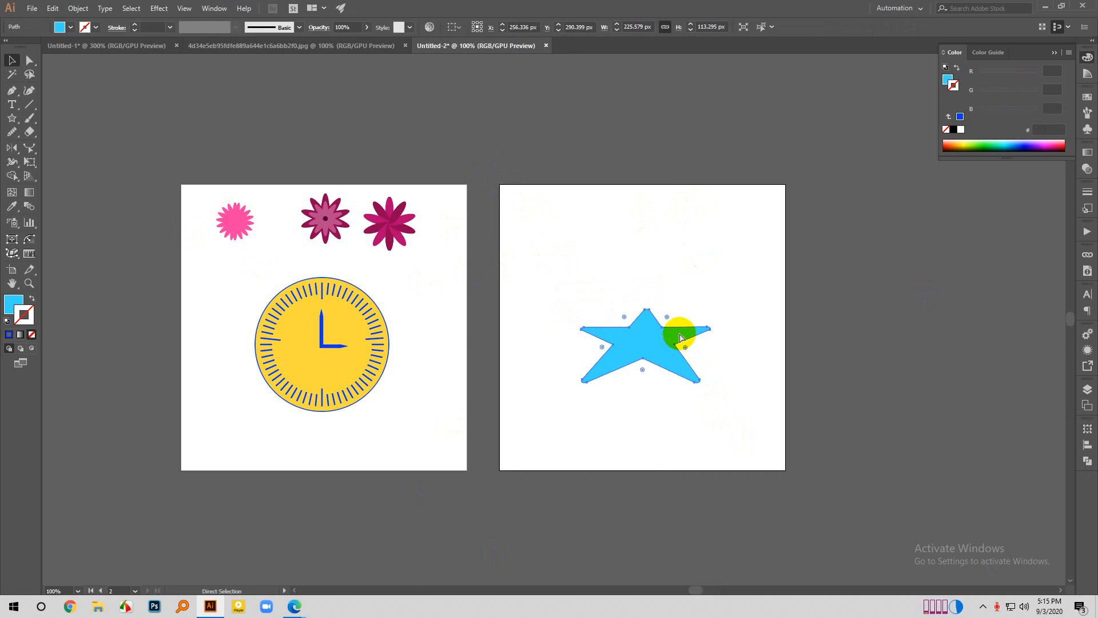
pyautogui.hotkey('ctrl', 'z')
pyautogui.hotkey('ctrl', 'z')
pyautogui.hotkey('ctrl', 'z')
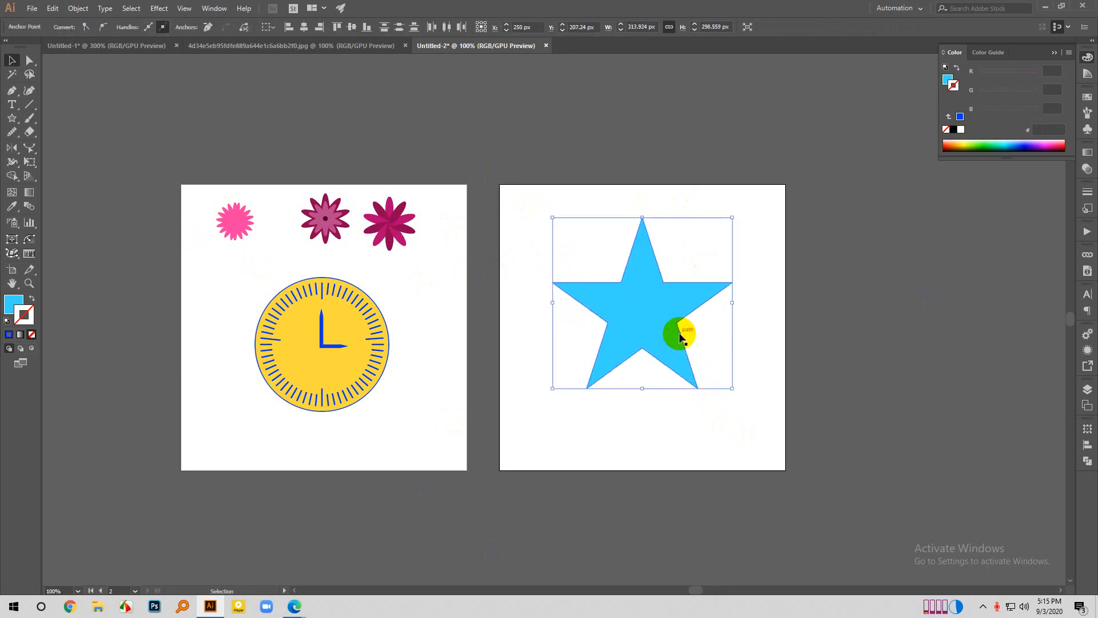
# - Round the tips of the star with the Direct Selection tool, reducing it to about 279 by 266 px, and deselect it
pyautogui.press('a')
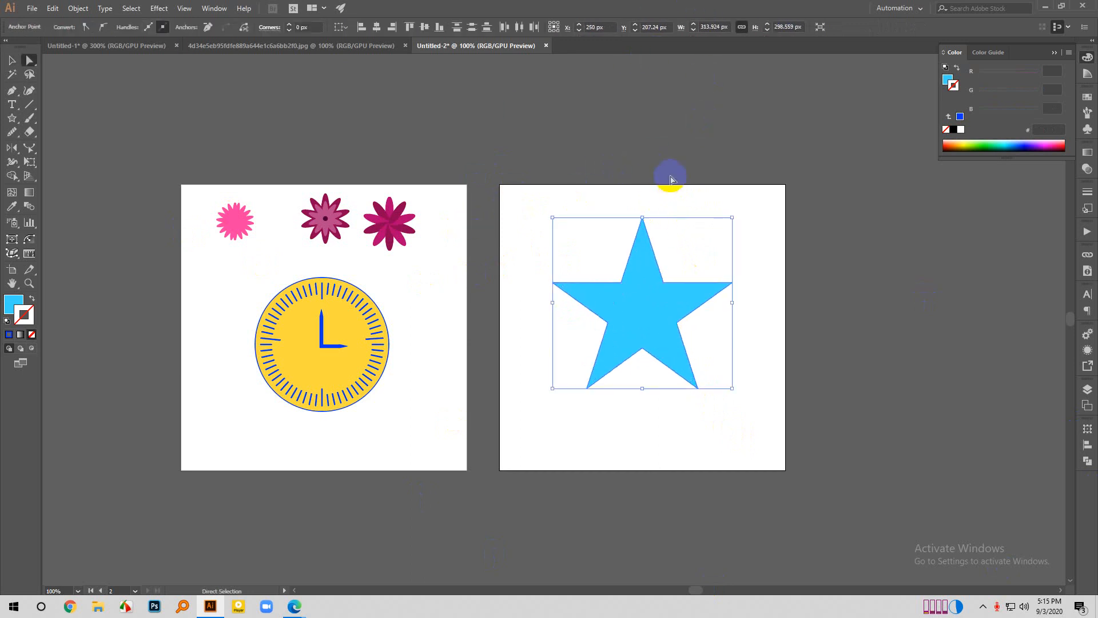
pyautogui.click(670, 180)
pyautogui.moveTo(604, 200); pyautogui.dragTo(763, 348)
pyautogui.moveTo(740, 373); pyautogui.dragTo(540, 367)
pyautogui.moveTo(546, 313); pyautogui.dragTo(558, 226)
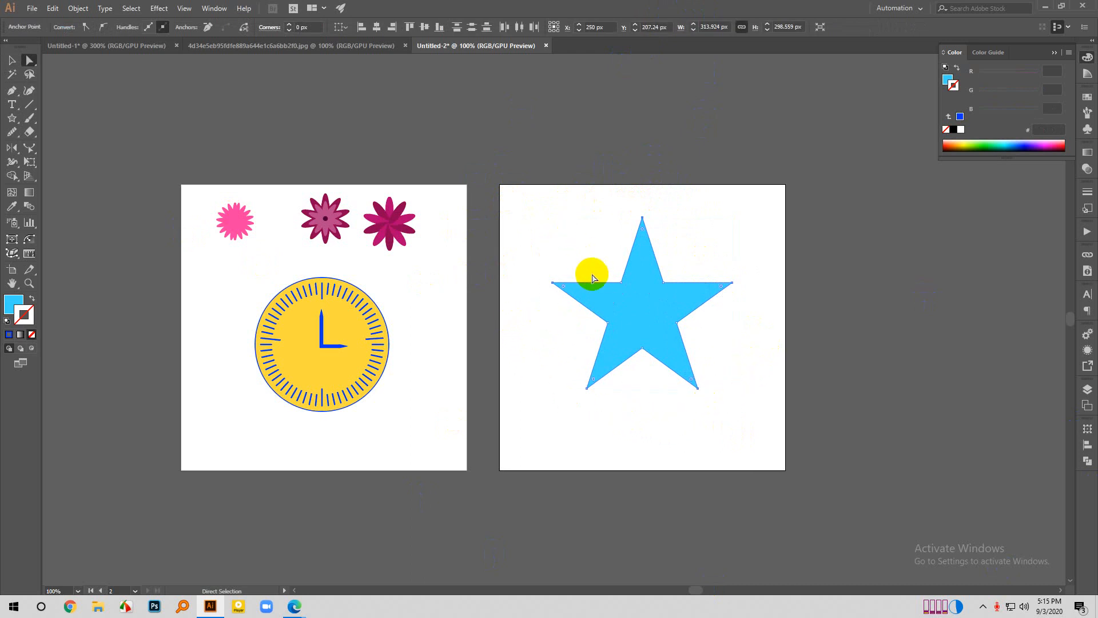
pyautogui.moveTo(563, 286); pyautogui.dragTo(569, 289)
pyautogui.click(561, 228)
pyautogui.click(11, 60)
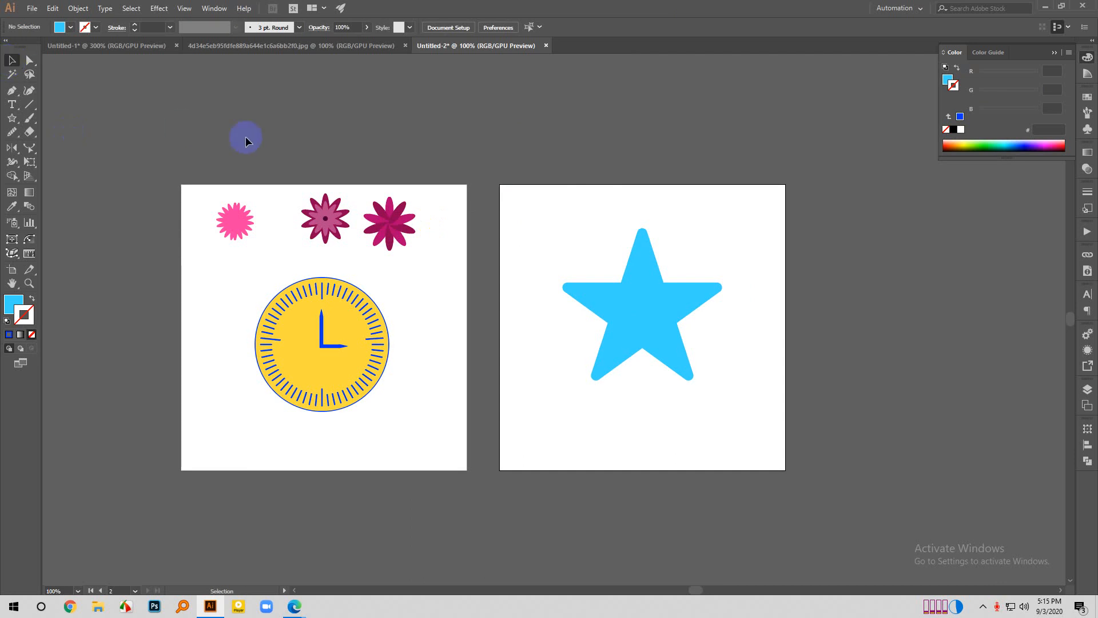
# - Try a Free Distort effect on the rounded star by pulling its lower-right corner slightly inward, and cancel it
pyautogui.scroll(2, 735, 304)
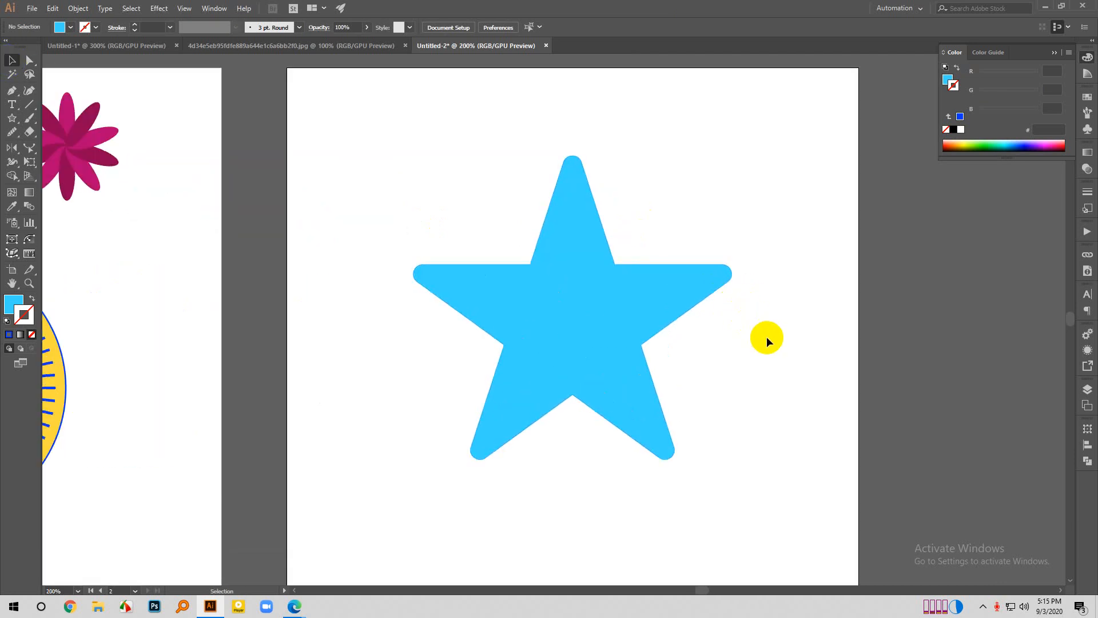
pyautogui.click(628, 320)
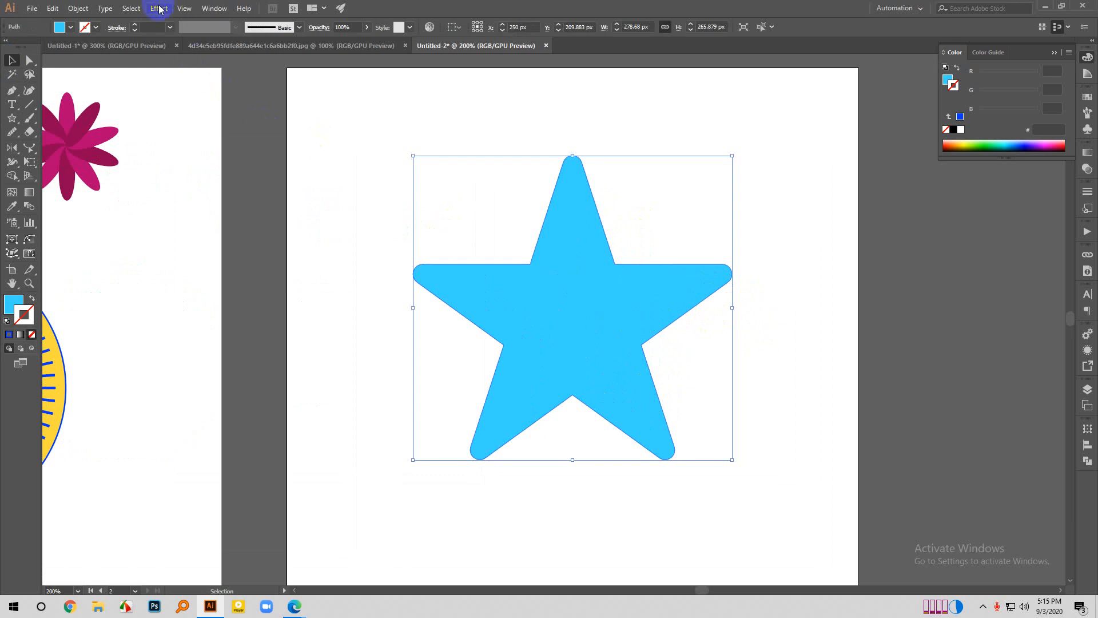
pyautogui.click(159, 9)
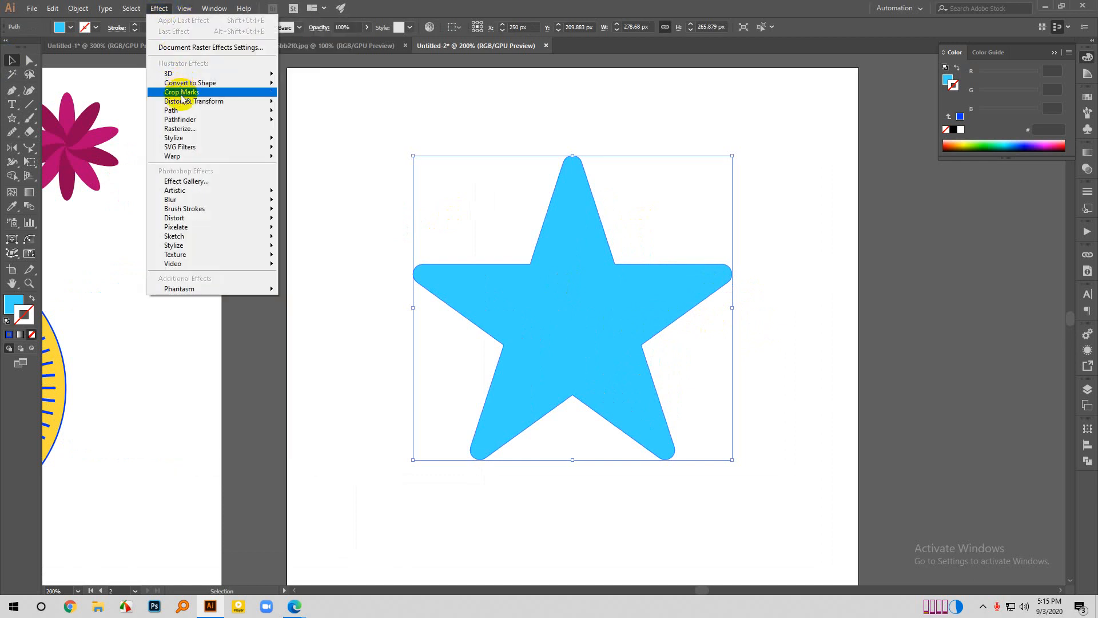
pyautogui.moveTo(187, 103)
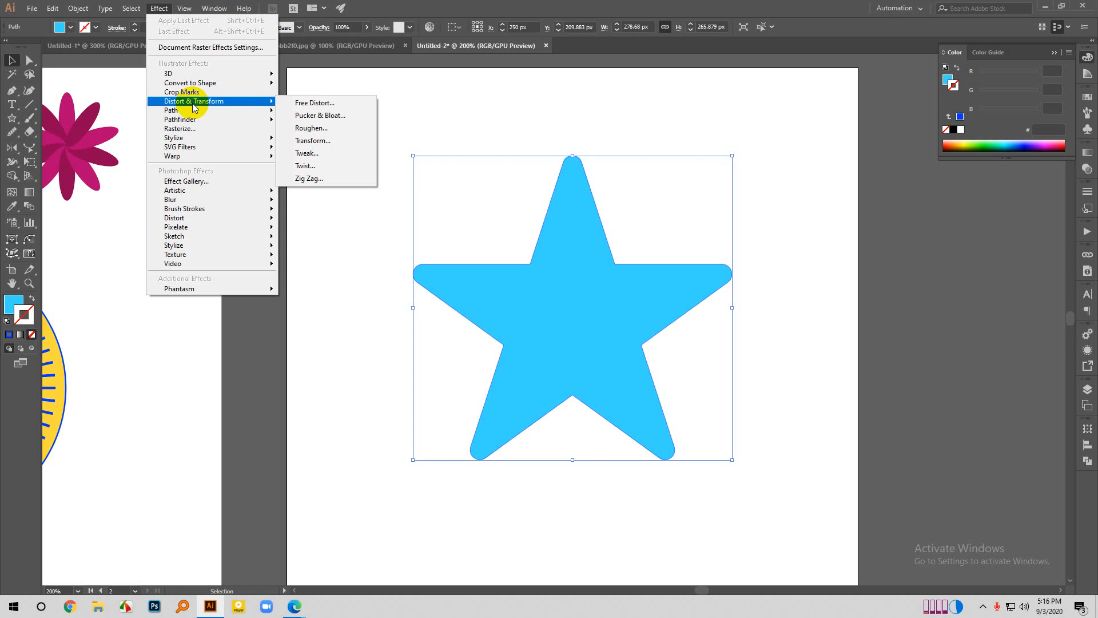
pyautogui.click(287, 104)
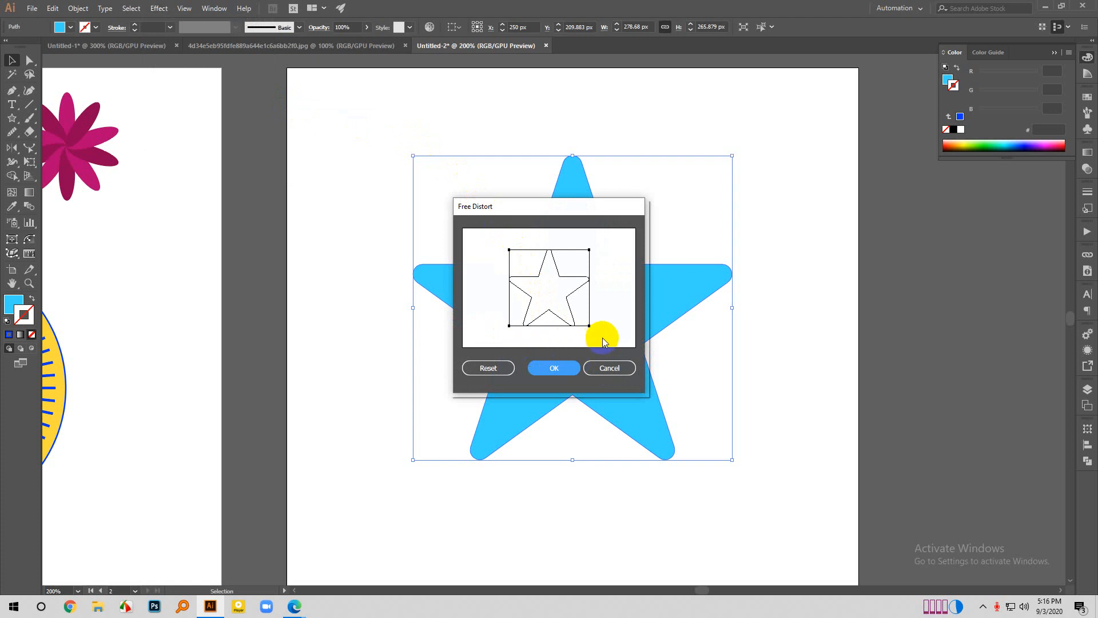
pyautogui.moveTo(589, 326); pyautogui.dragTo(576, 319)
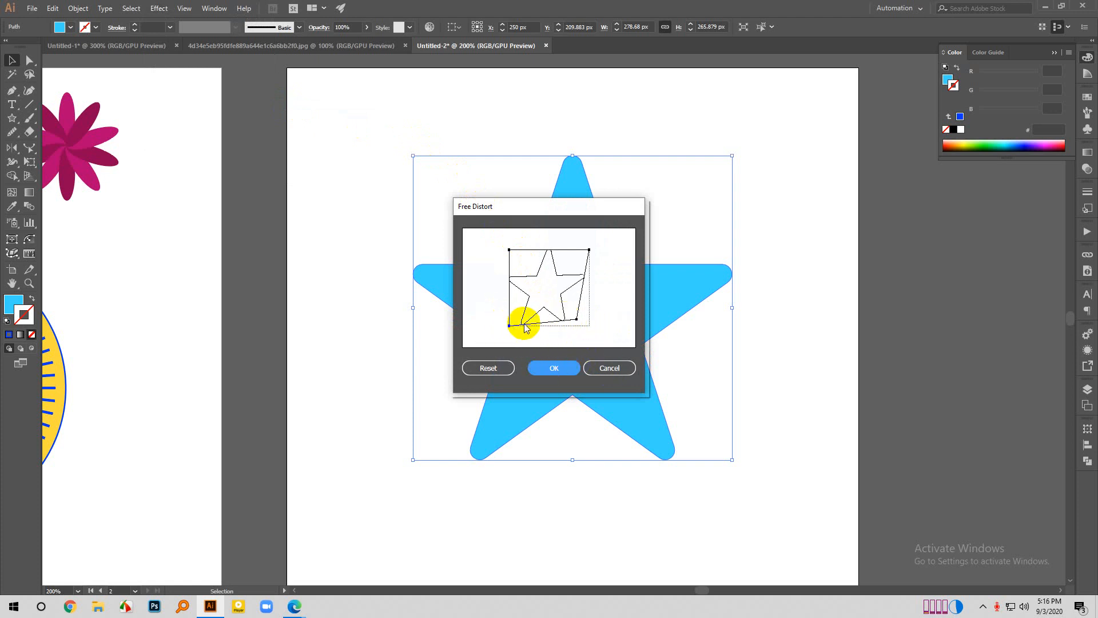
pyautogui.click(608, 367)
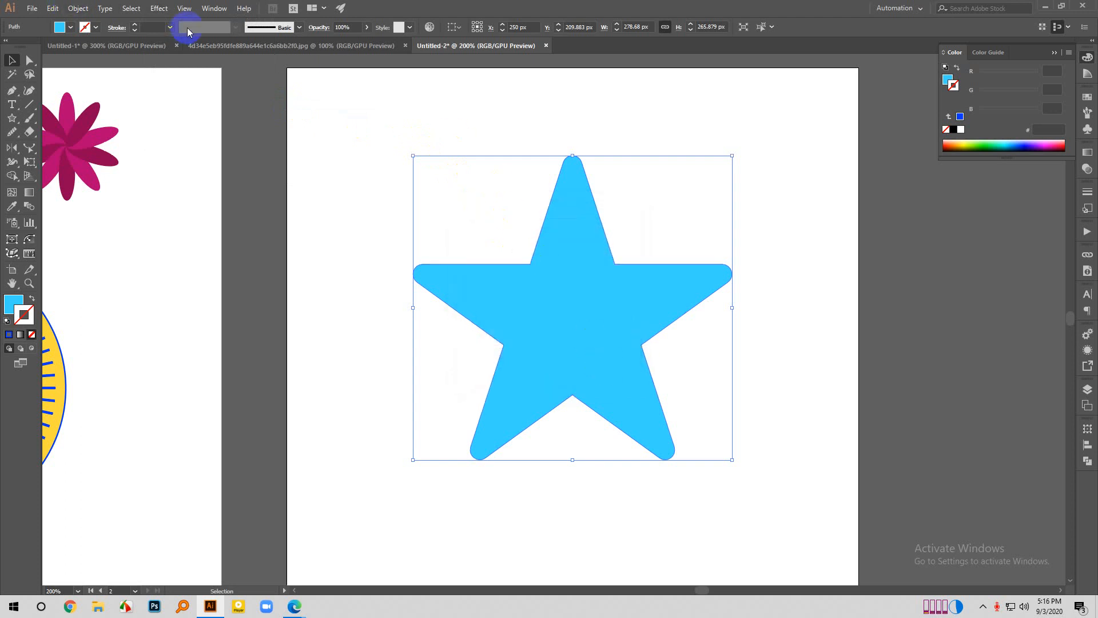
# - Try the Pucker & Bloat effect on the star with the preview on, bloating it to 27%
pyautogui.click(158, 8)
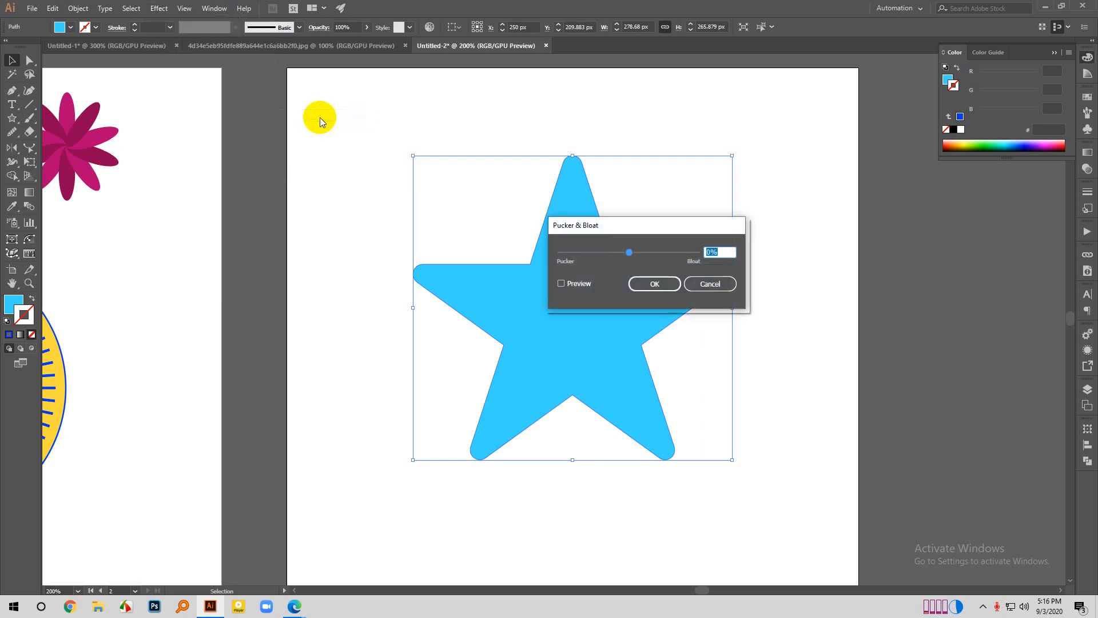
pyautogui.moveTo(710, 222); pyautogui.dragTo(915, 289)
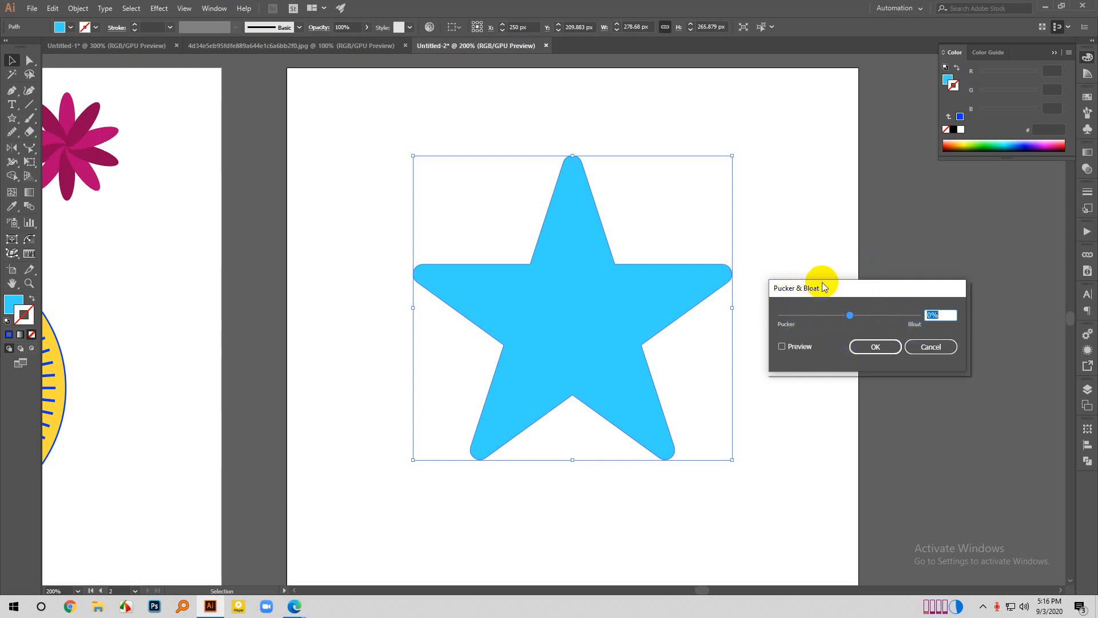
pyautogui.moveTo(822, 282); pyautogui.dragTo(791, 274)
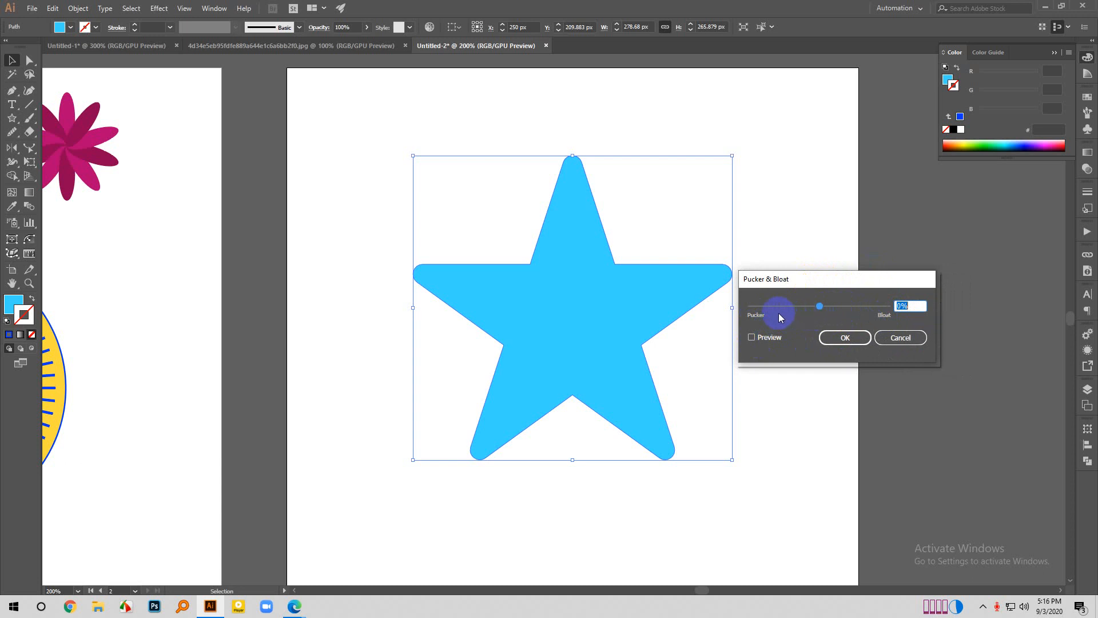
pyautogui.click(752, 337)
pyautogui.moveTo(820, 307); pyautogui.dragTo(858, 291)
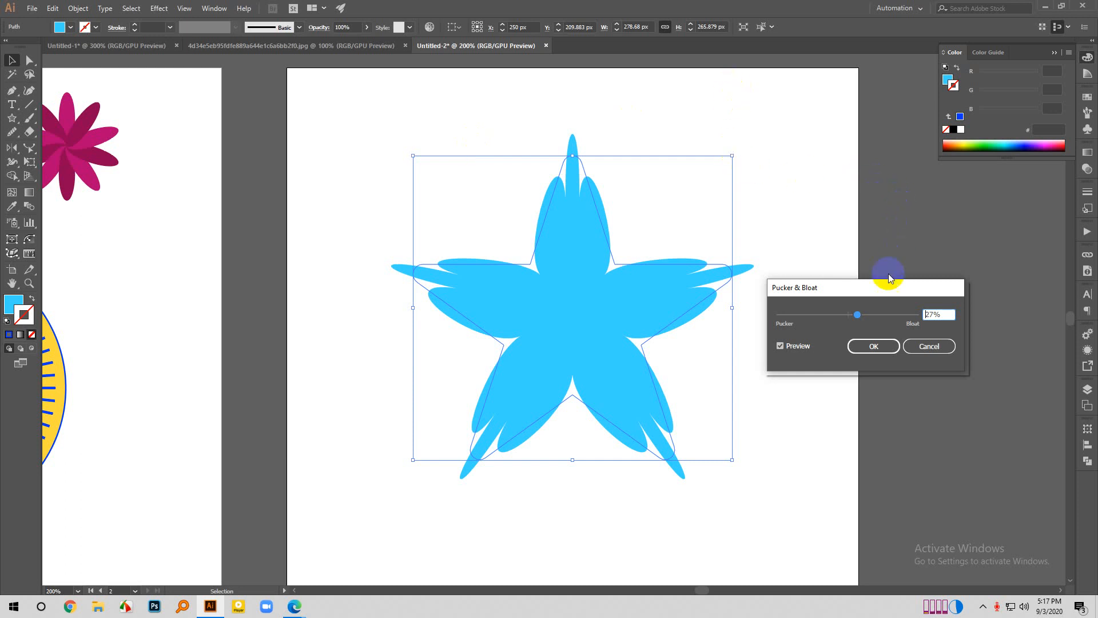
# - Try puckering the star to about -78% and -59%, bring the amount back to 5%, and cancel the effect
pyautogui.moveTo(877, 288); pyautogui.dragTo(815, 225)
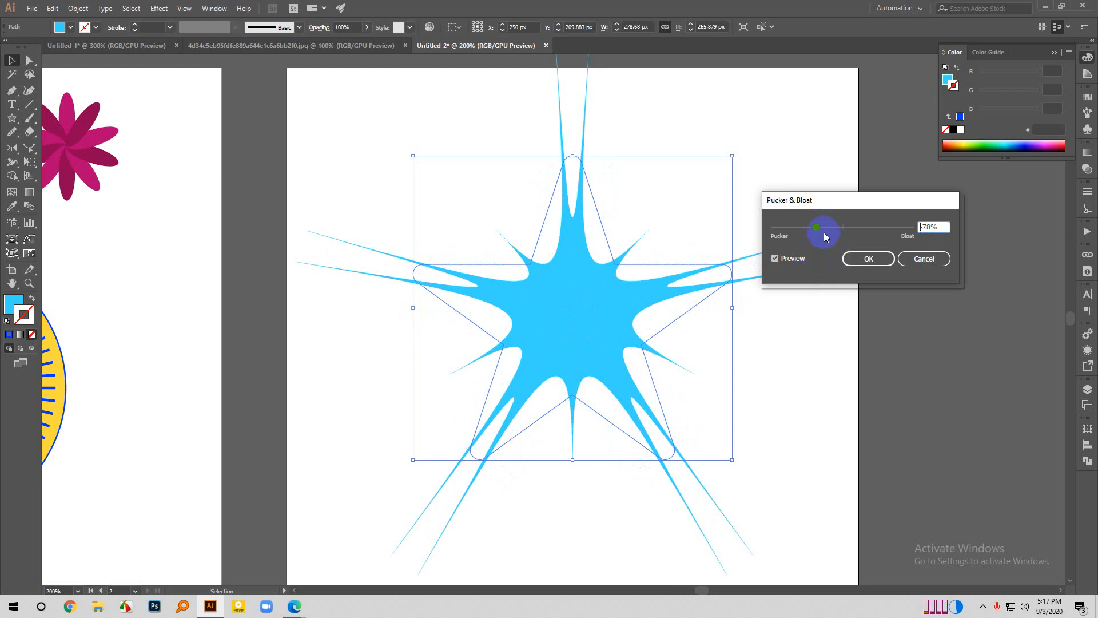
pyautogui.moveTo(824, 234)
pyautogui.mouseDown()
pyautogui.moveTo(808, 228)
pyautogui.moveTo(824, 229)
pyautogui.mouseUp()
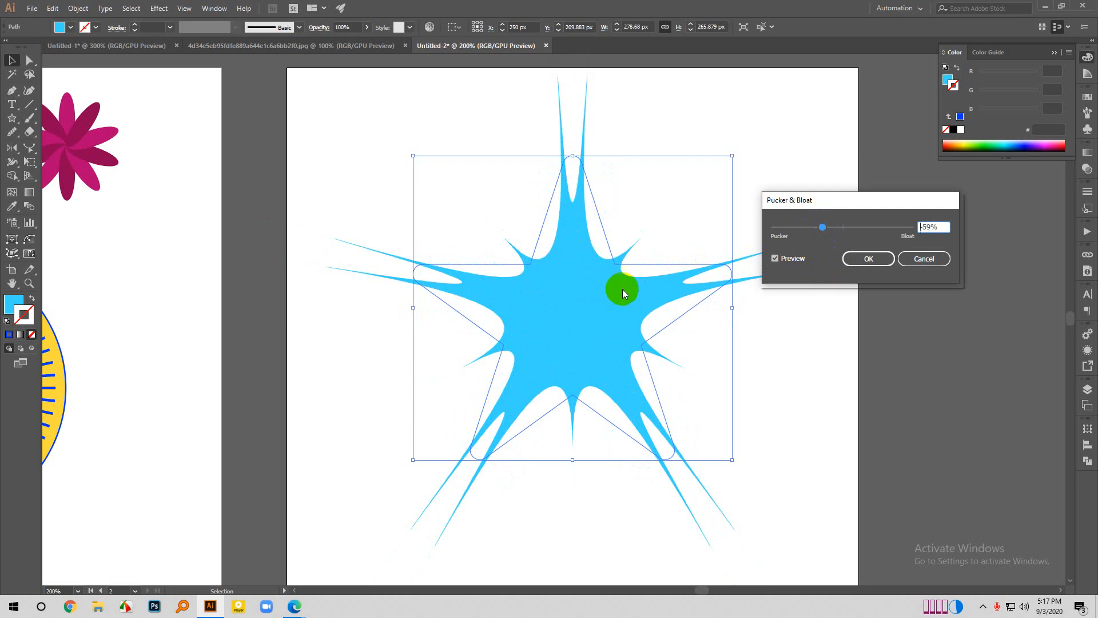
pyautogui.moveTo(827, 225)
pyautogui.mouseDown()
pyautogui.moveTo(863, 234)
pyautogui.moveTo(844, 226)
pyautogui.mouseUp()
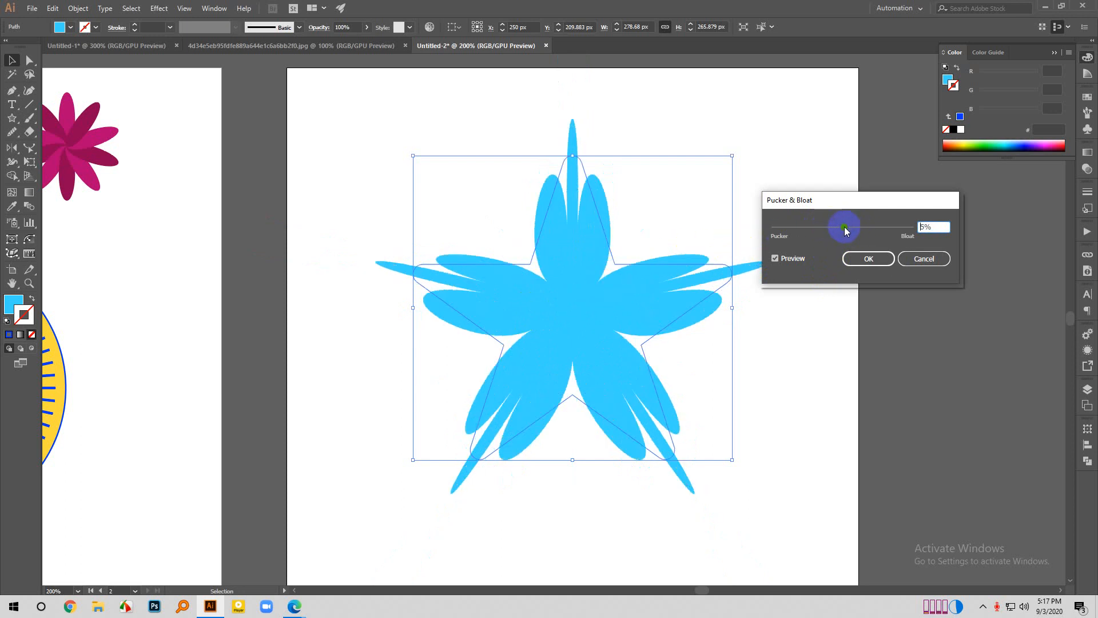
pyautogui.click(934, 260)
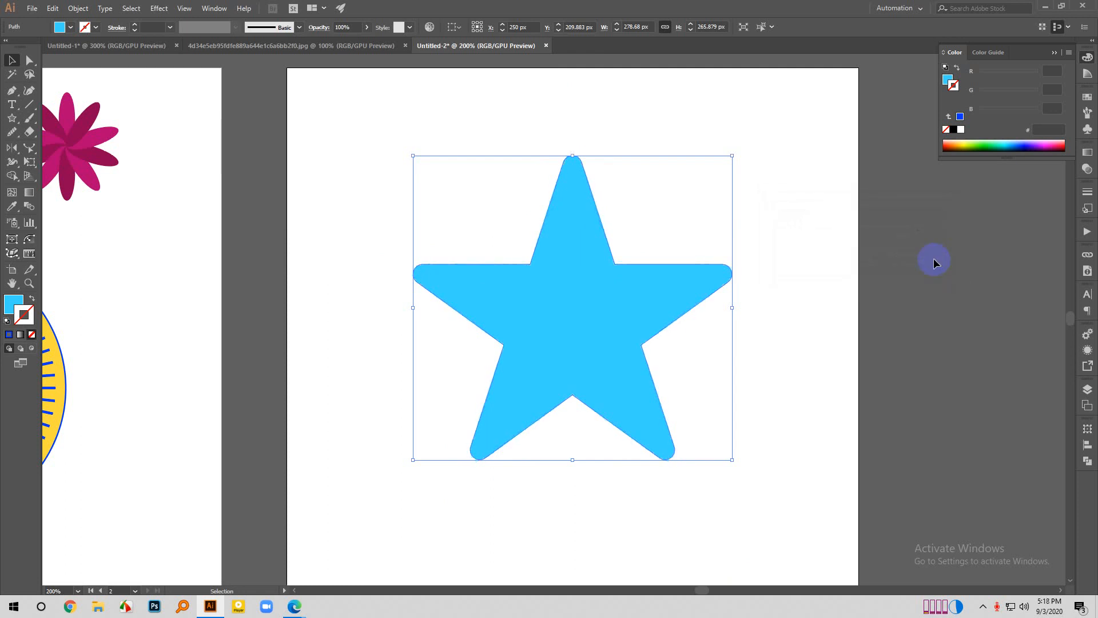
# - Try the Roughen effect on the star with the preview on, at relative sizes of 20%, 14% and 11%
pyautogui.click(158, 8)
pyautogui.moveTo(189, 106)
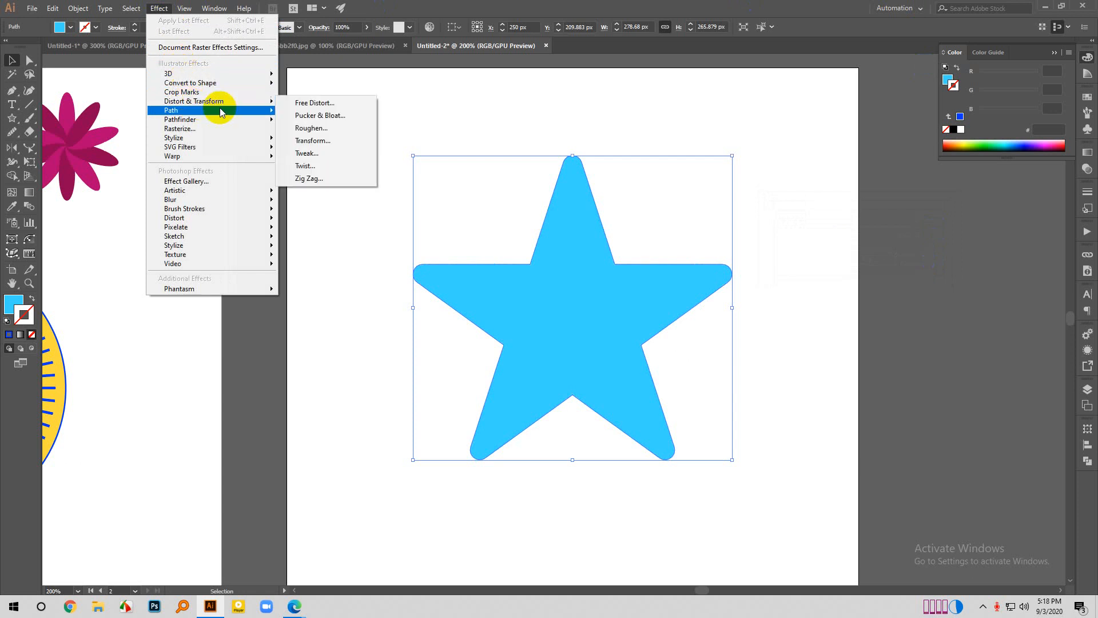
pyautogui.click(329, 127)
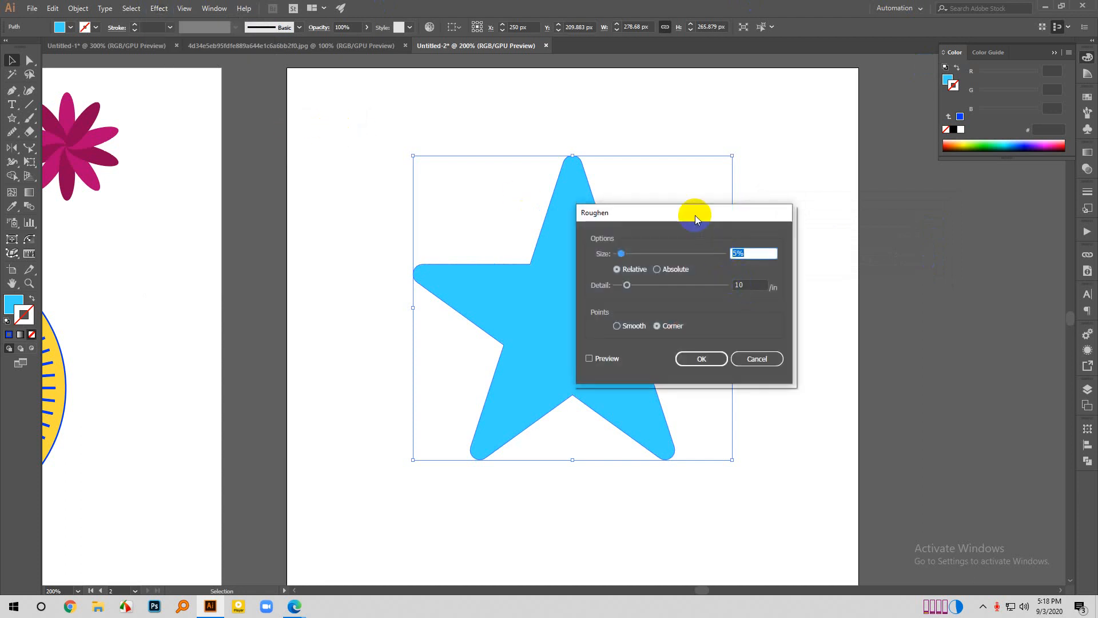
pyautogui.moveTo(695, 215); pyautogui.dragTo(825, 198)
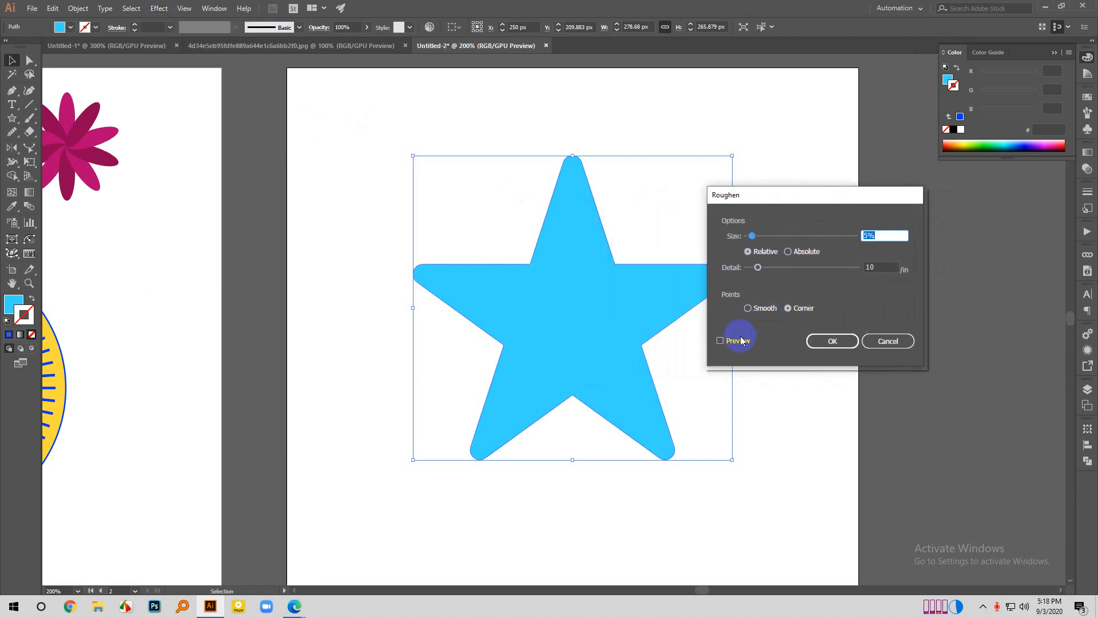
pyautogui.click(719, 341)
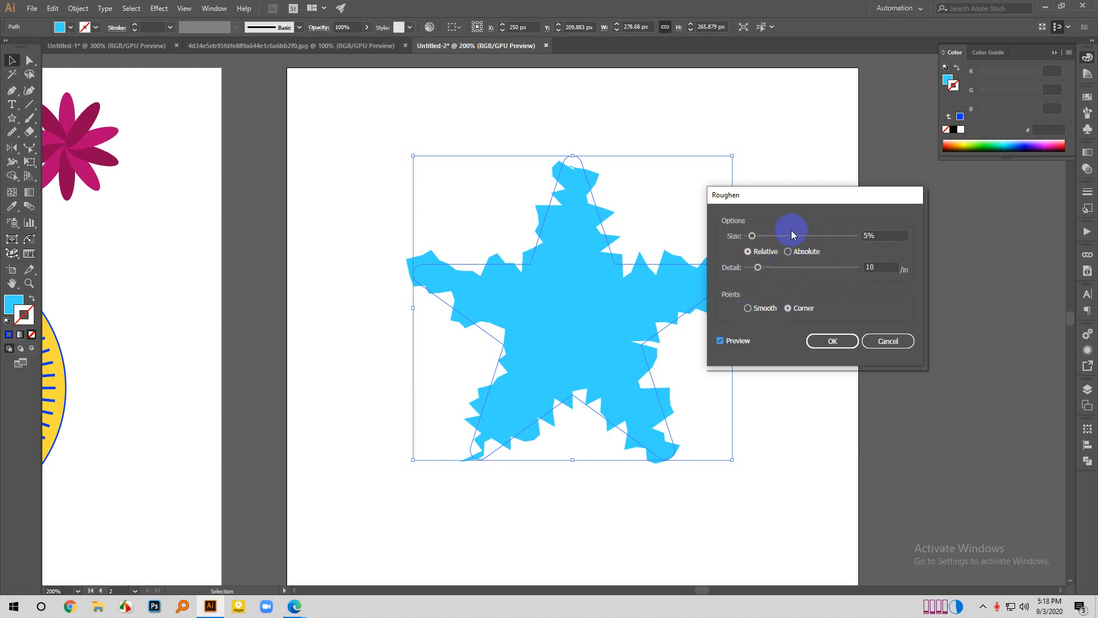
pyautogui.moveTo(753, 236); pyautogui.dragTo(769, 235)
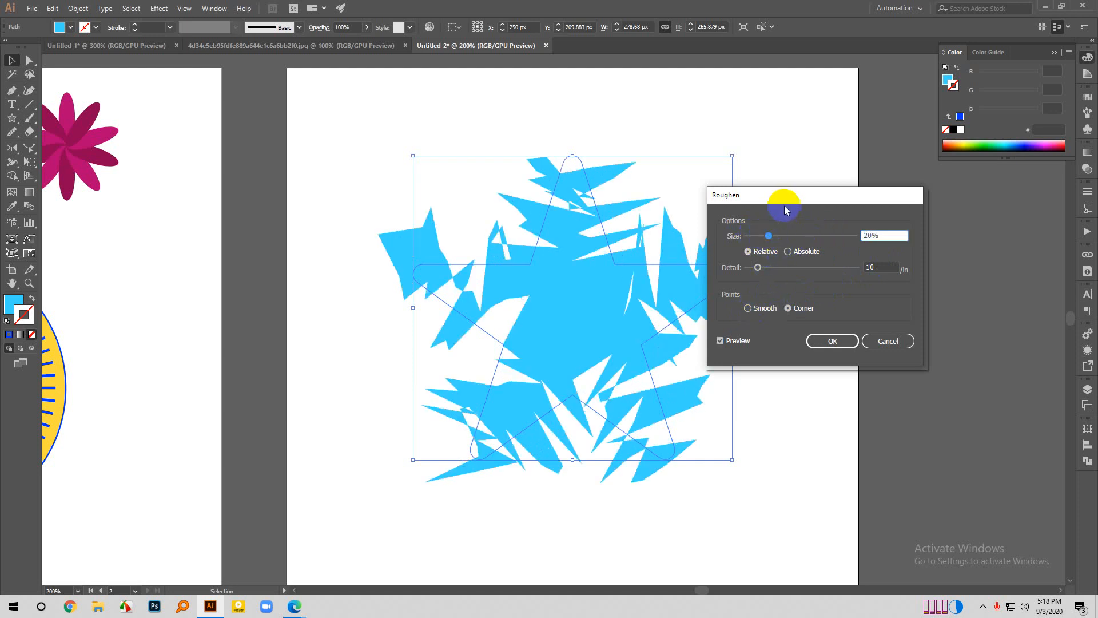
pyautogui.moveTo(858, 197); pyautogui.dragTo(929, 209)
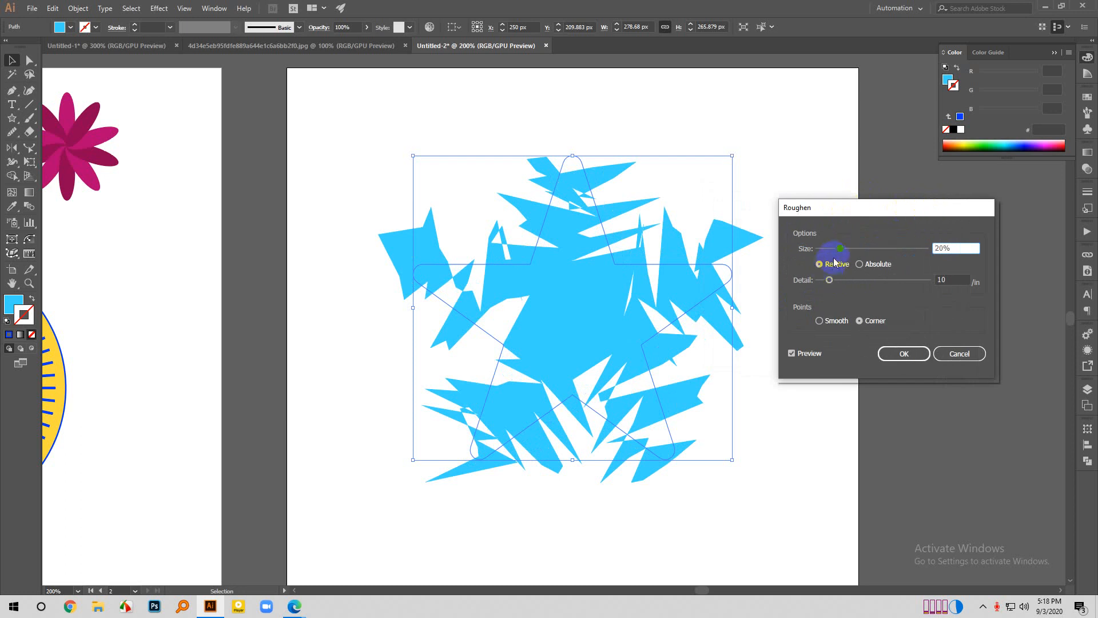
pyautogui.moveTo(839, 249)
pyautogui.mouseDown()
pyautogui.moveTo(852, 249)
pyautogui.moveTo(834, 251)
pyautogui.mouseUp()
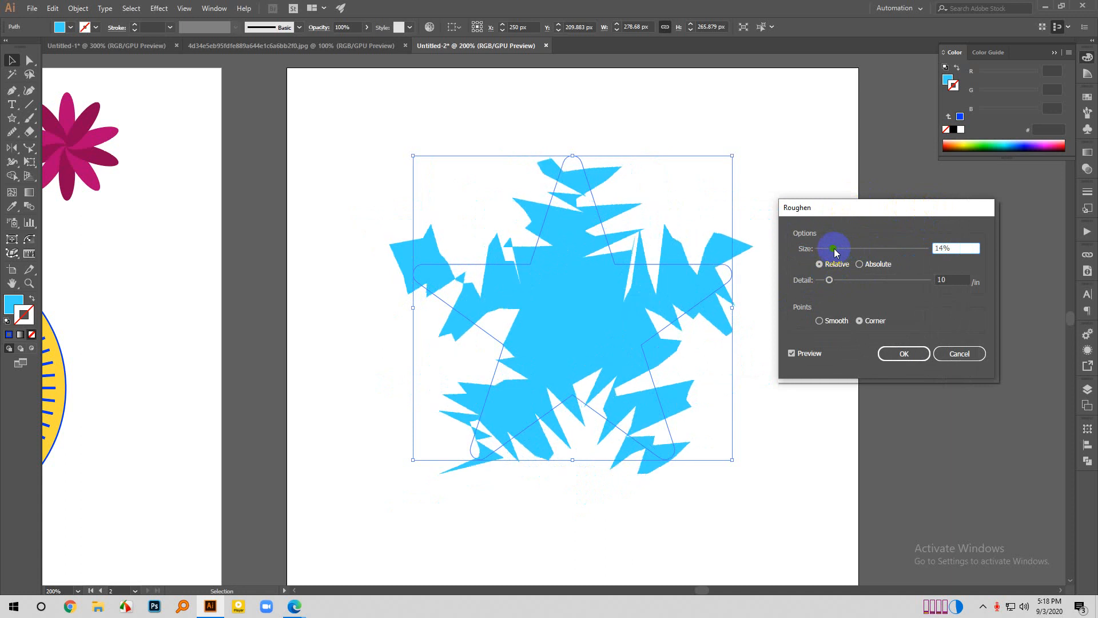
pyautogui.moveTo(833, 245); pyautogui.dragTo(830, 246)
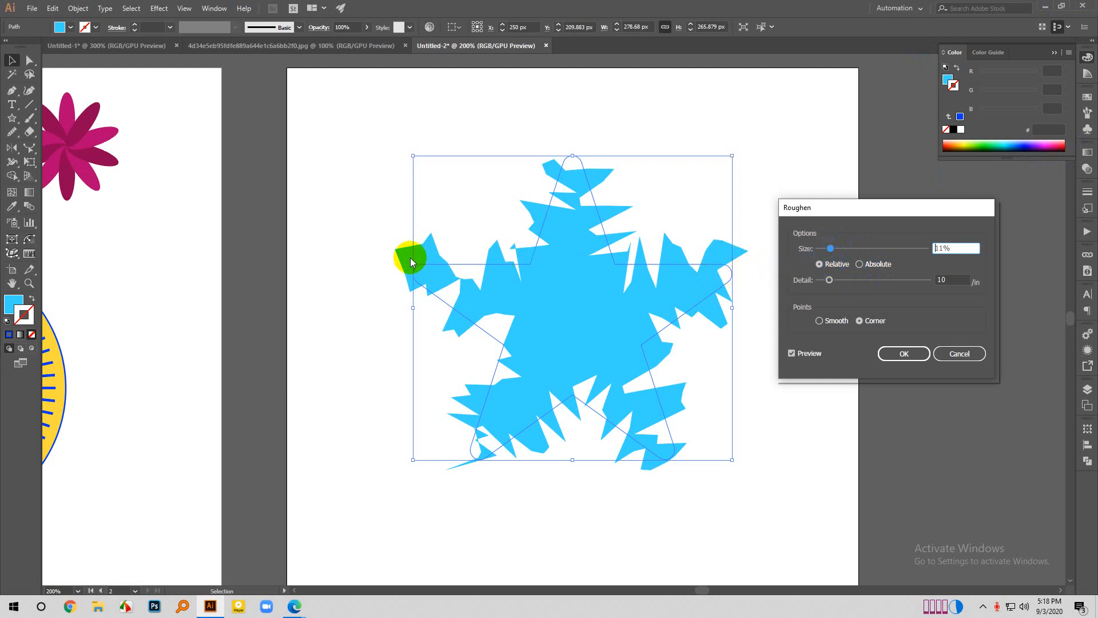
# - Compare absolute and relative roughening on the star, settle on Absolute at 11 px, and raise the detail to 30 per inch
pyautogui.click(860, 265)
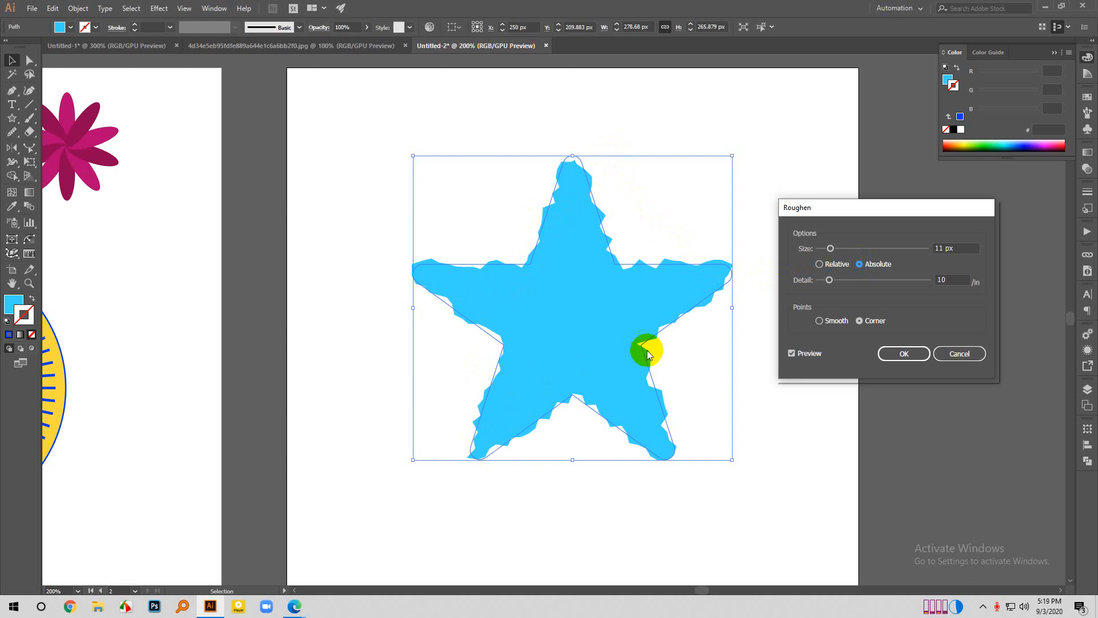
pyautogui.click(822, 265)
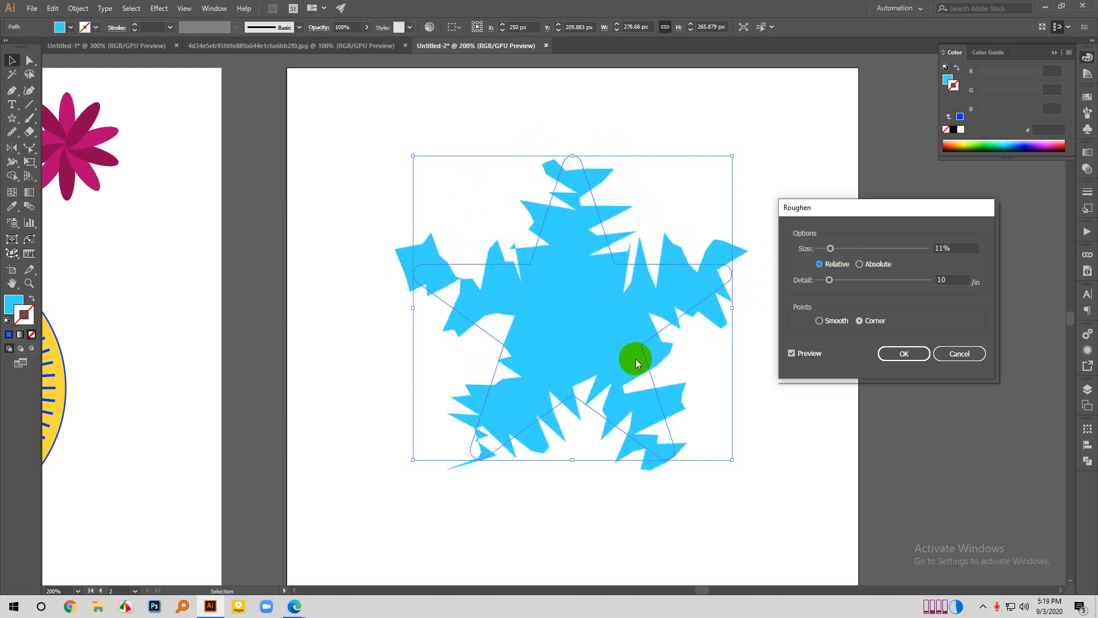
pyautogui.click(860, 264)
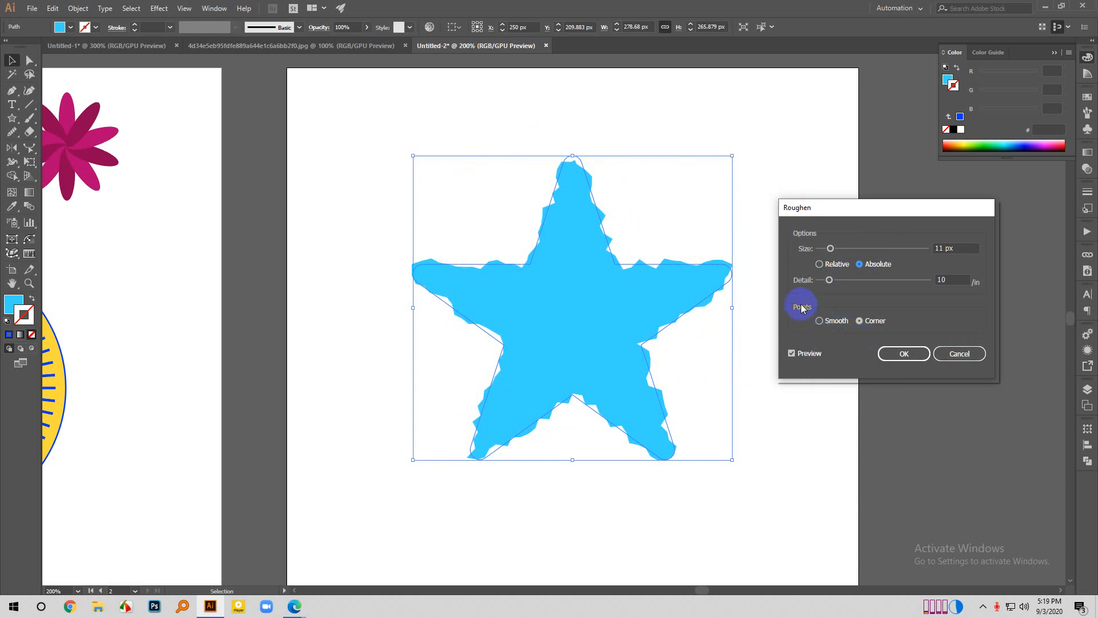
pyautogui.moveTo(831, 291); pyautogui.dragTo(851, 284)
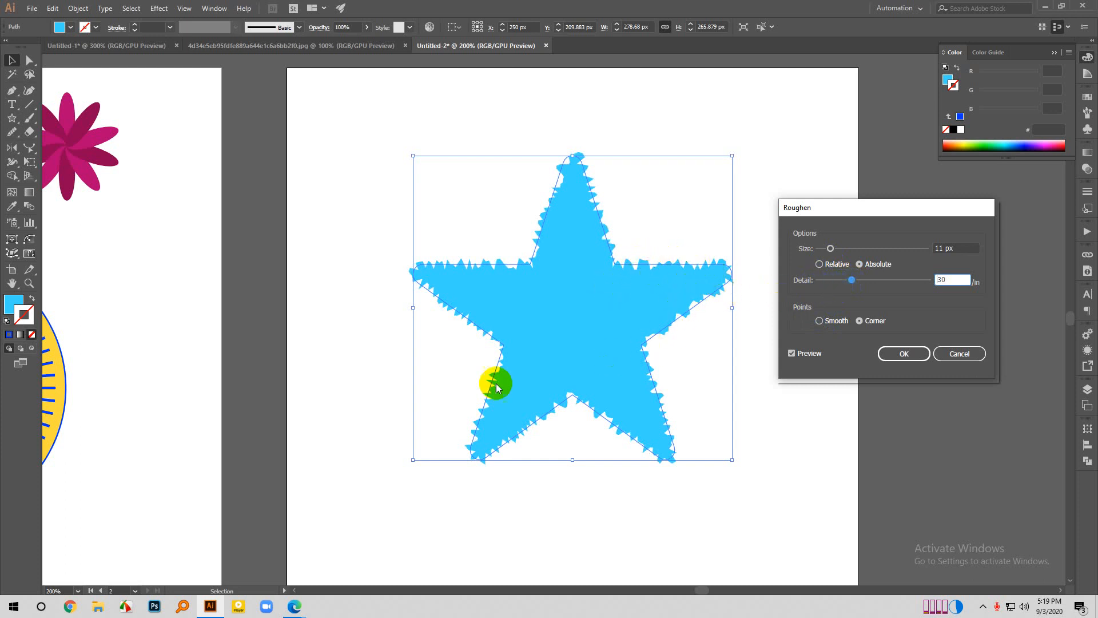
pyautogui.moveTo(852, 280)
pyautogui.mouseDown()
pyautogui.moveTo(822, 278)
pyautogui.moveTo(852, 281)
pyautogui.mouseUp()
# - Compare smooth and corner points for roughening the star at an absolute size of 20 px and detail of 12 per inch, and cancel the effect
pyautogui.click(818, 321)
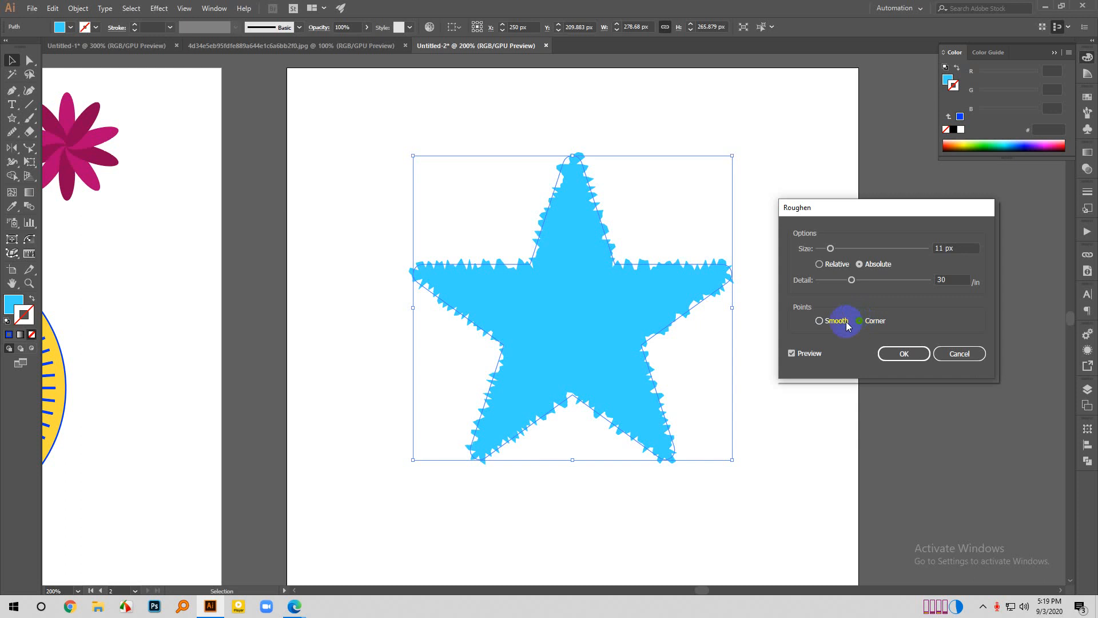
pyautogui.moveTo(831, 247)
pyautogui.mouseDown()
pyautogui.moveTo(846, 280)
pyautogui.moveTo(831, 277)
pyautogui.mouseUp()
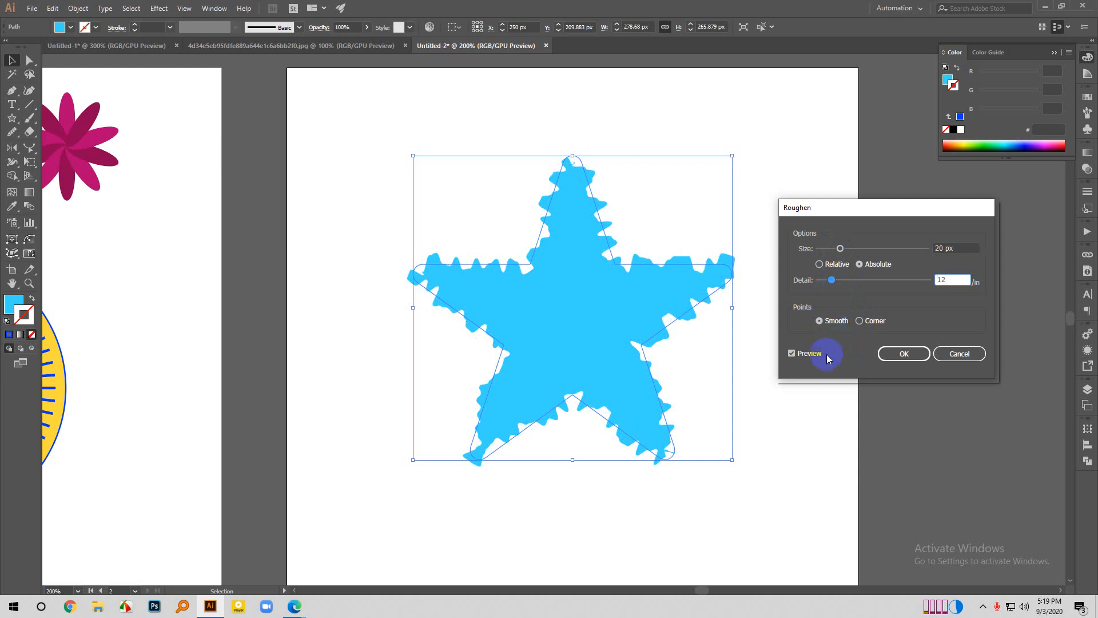
pyautogui.click(860, 321)
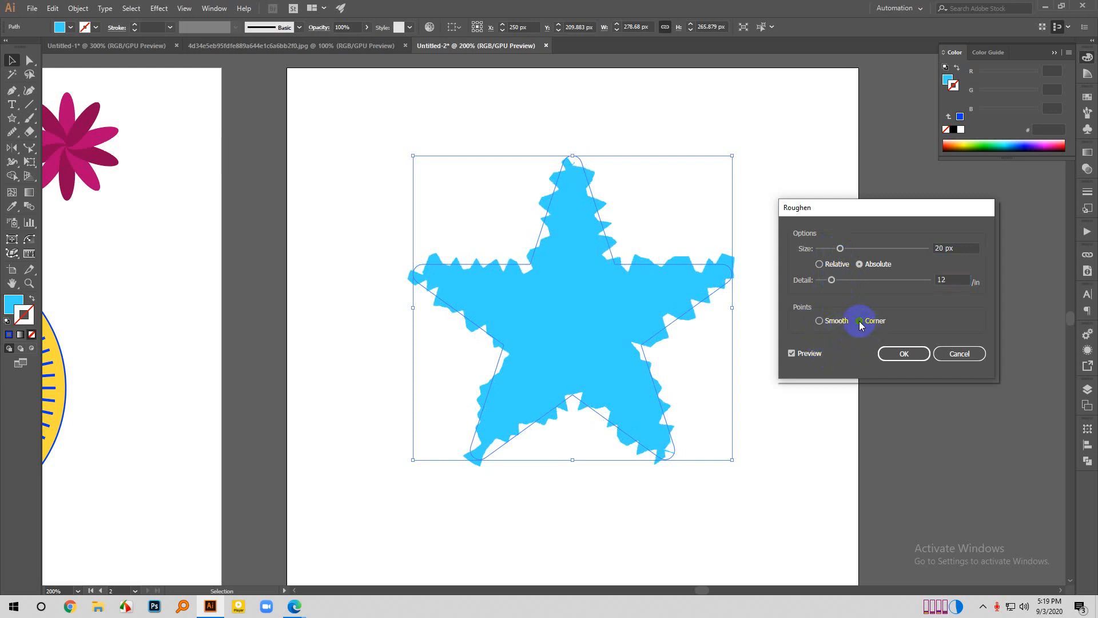
pyautogui.click(819, 320)
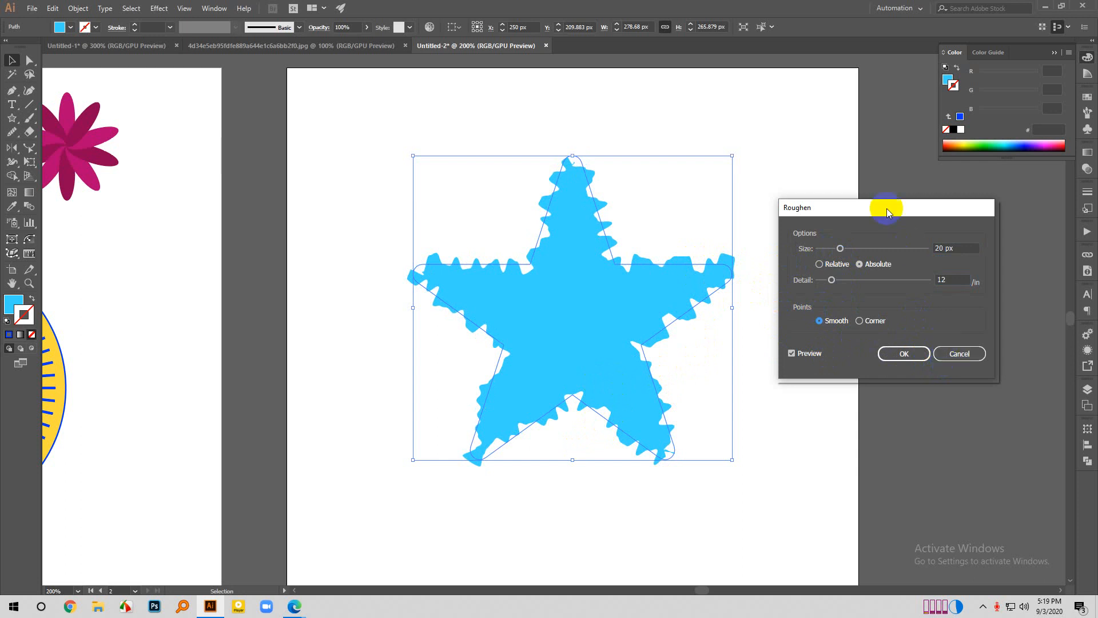
pyautogui.click(967, 355)
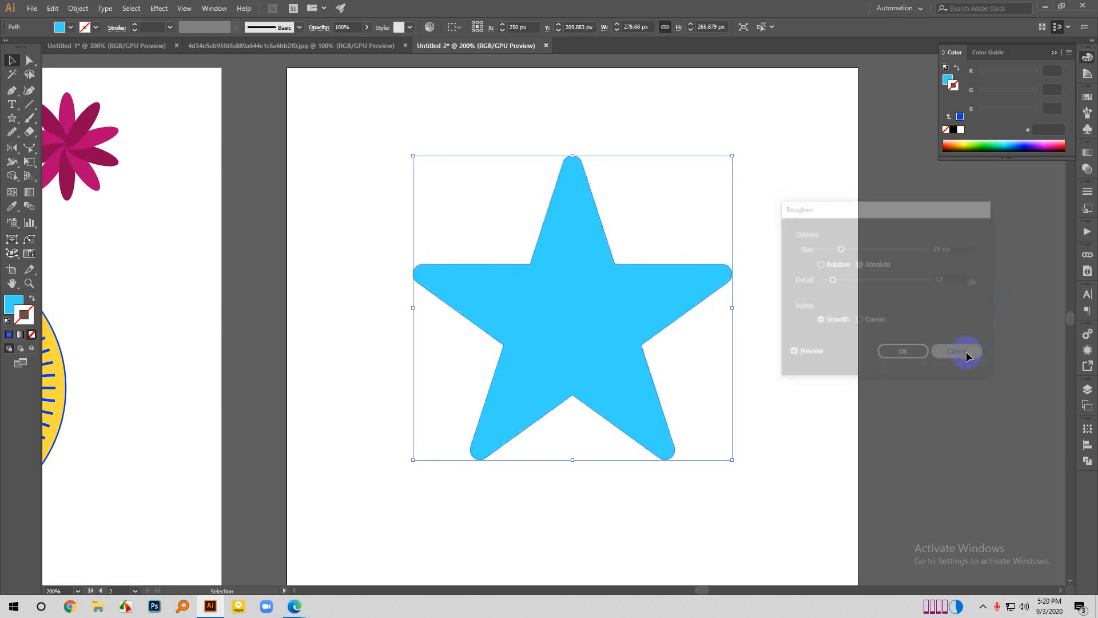
pyautogui.click(846, 167)
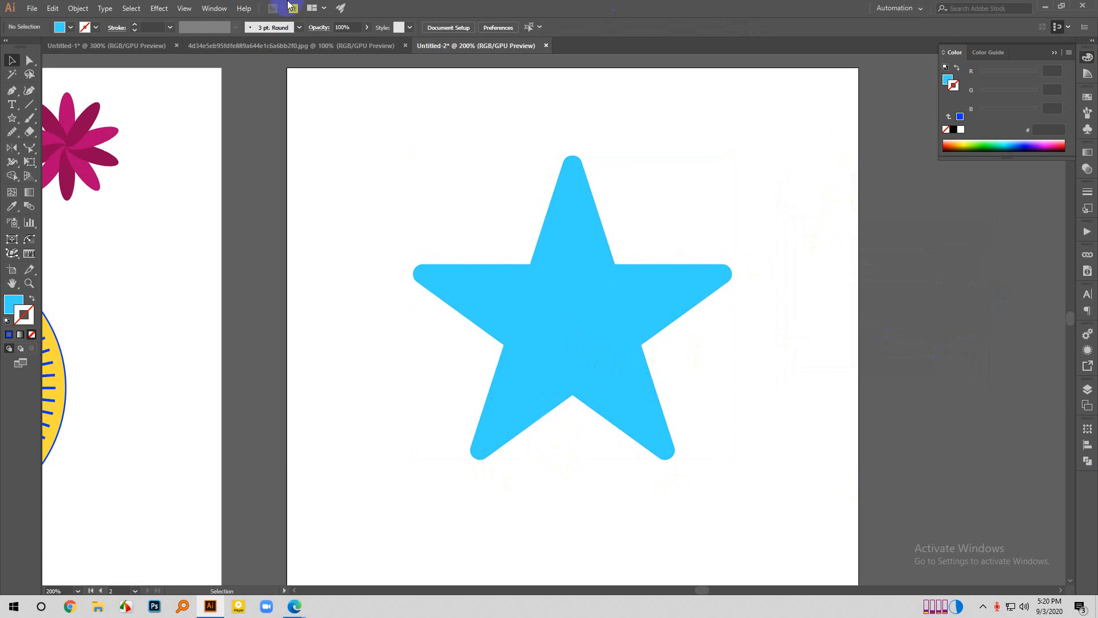
pyautogui.click(159, 8)
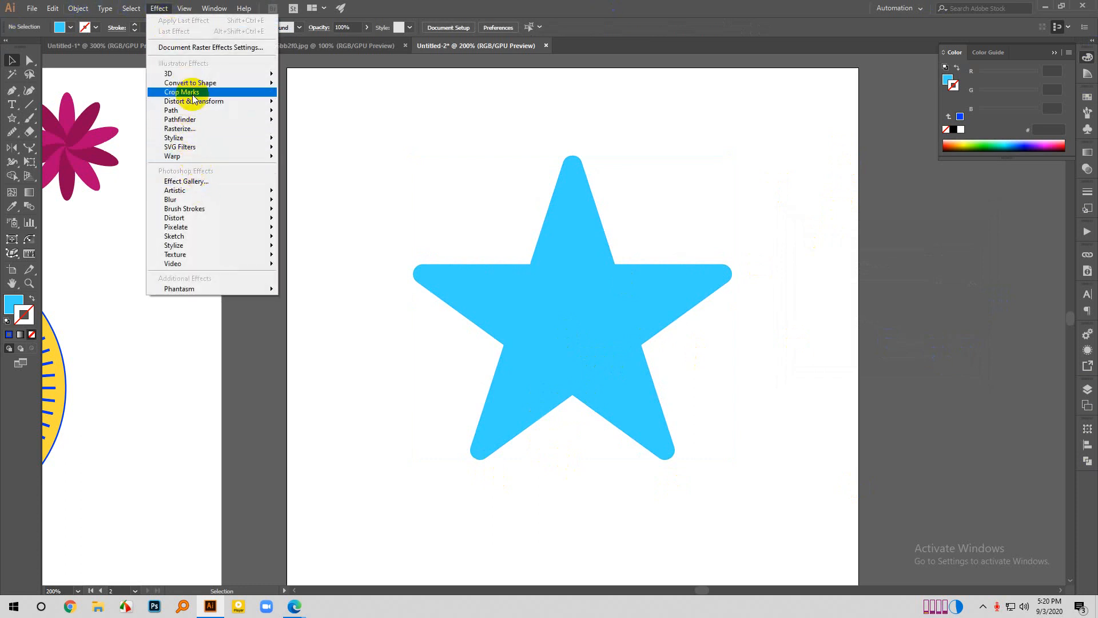
pyautogui.moveTo(200, 101)
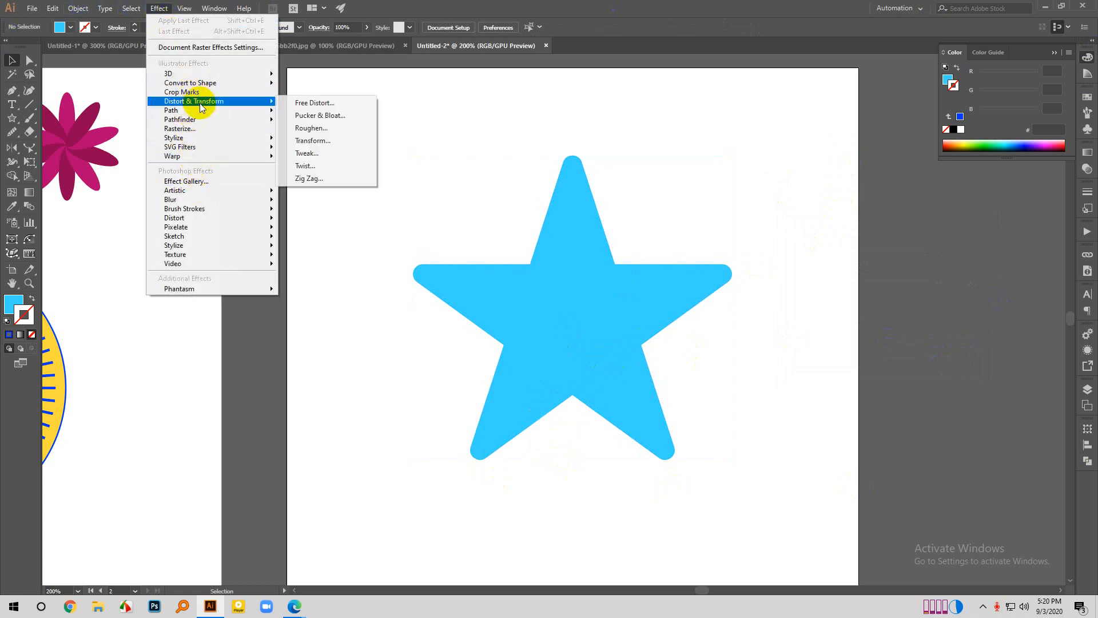
pyautogui.click(327, 152)
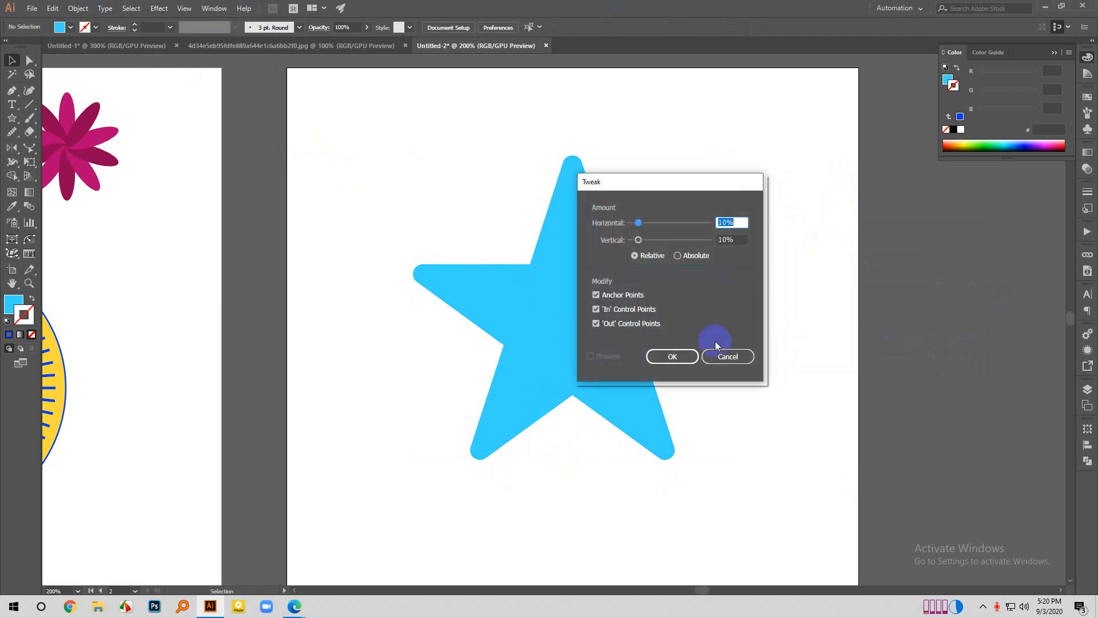
pyautogui.moveTo(647, 186); pyautogui.dragTo(736, 200)
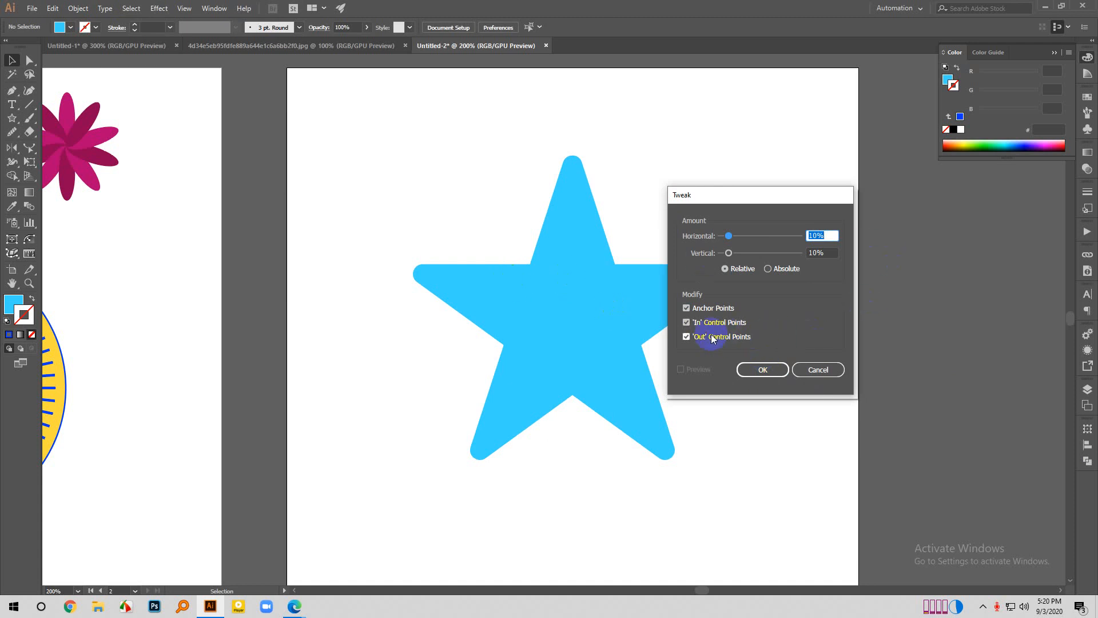
pyautogui.click(817, 369)
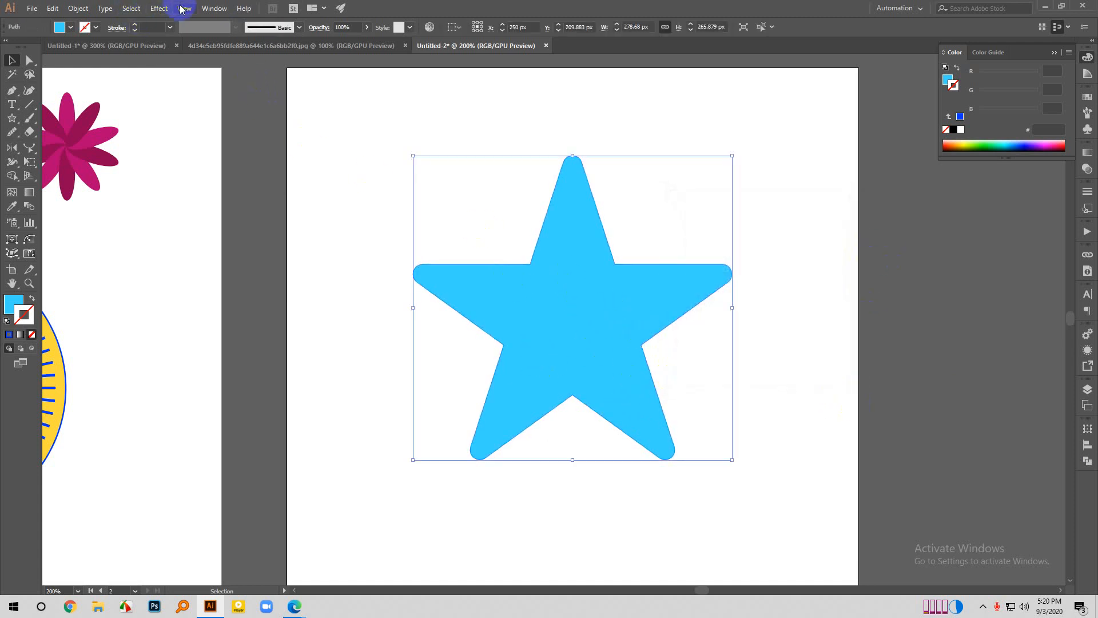
# - Try the Tweak effect on the star with the preview on, at relative amounts of 23% horizontal and 21% vertical
pyautogui.click(159, 9)
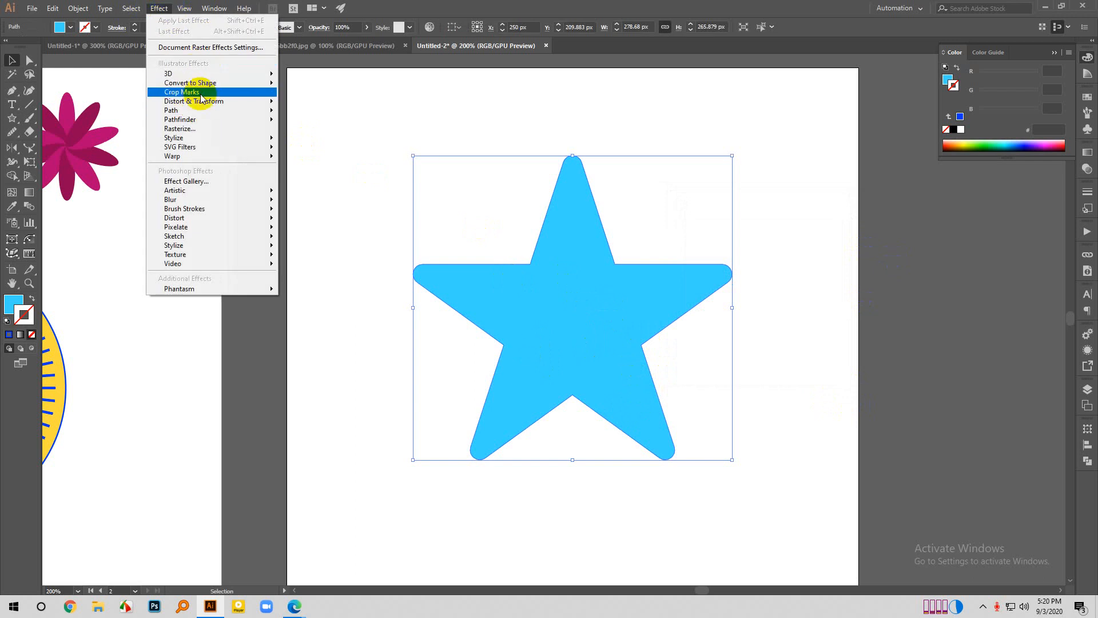
pyautogui.moveTo(195, 76)
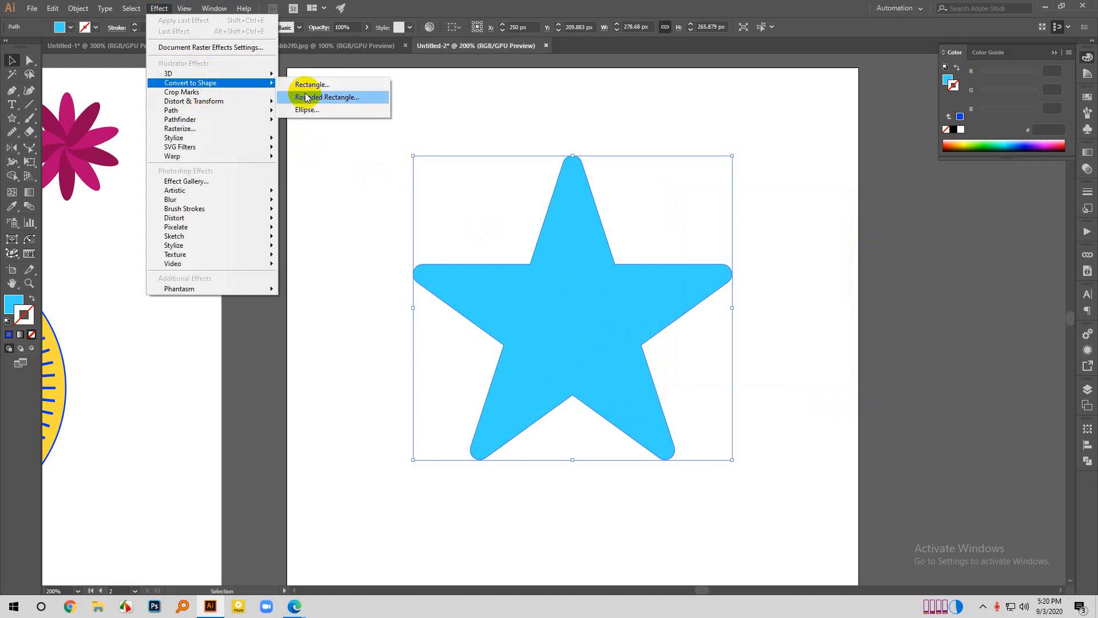
pyautogui.moveTo(239, 85)
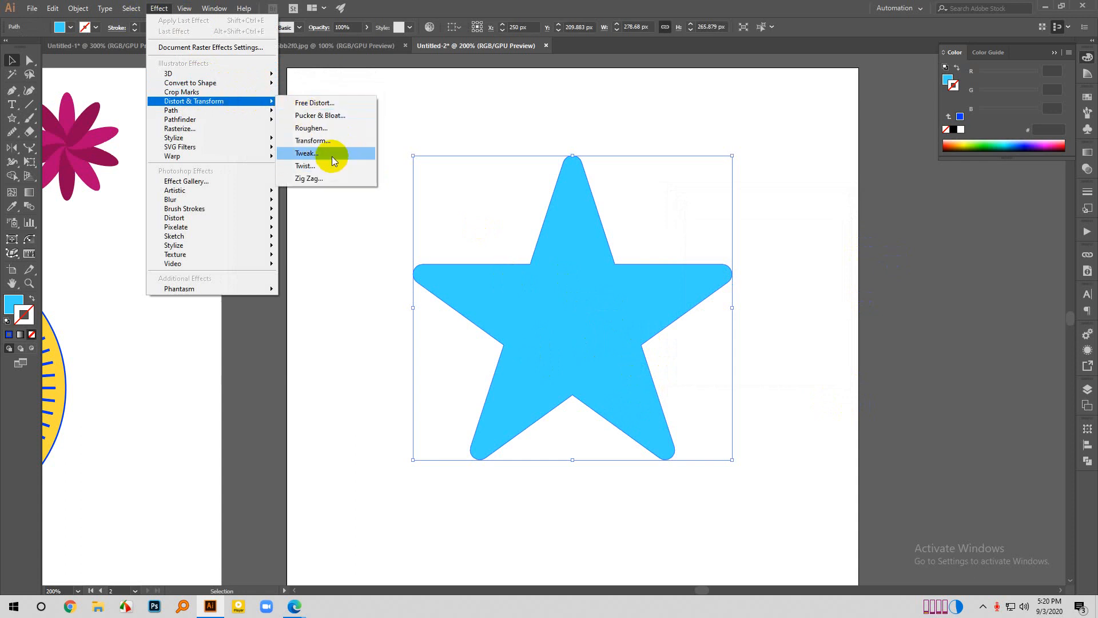
pyautogui.click(330, 156)
pyautogui.moveTo(741, 200); pyautogui.dragTo(825, 161)
pyautogui.click(718, 356)
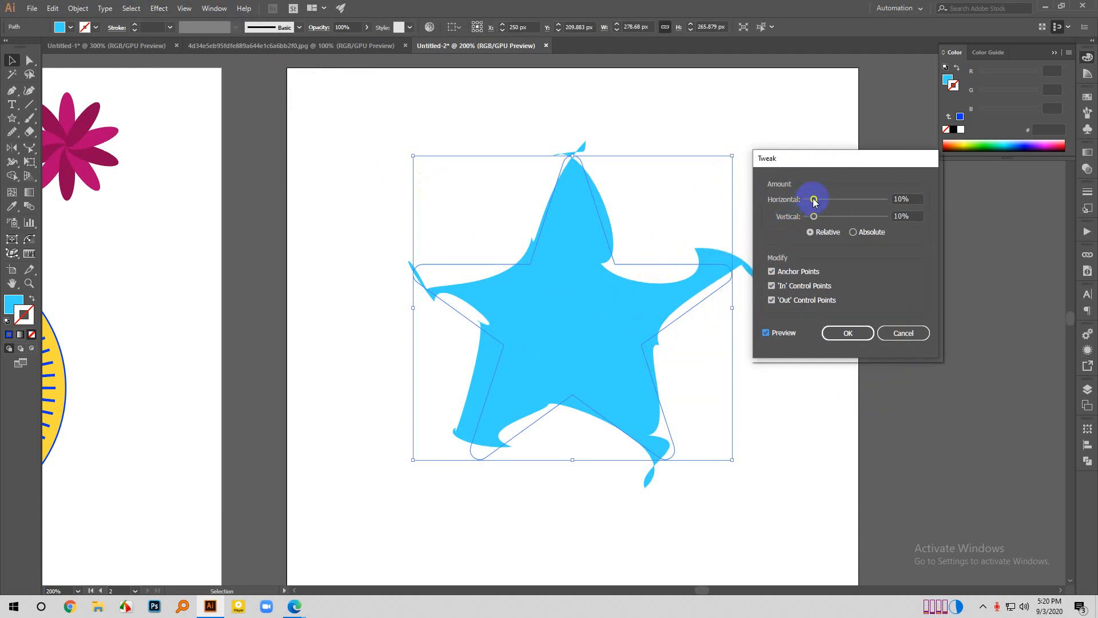
pyautogui.moveTo(814, 200)
pyautogui.mouseDown()
pyautogui.moveTo(826, 197)
pyautogui.moveTo(821, 217)
pyautogui.mouseUp()
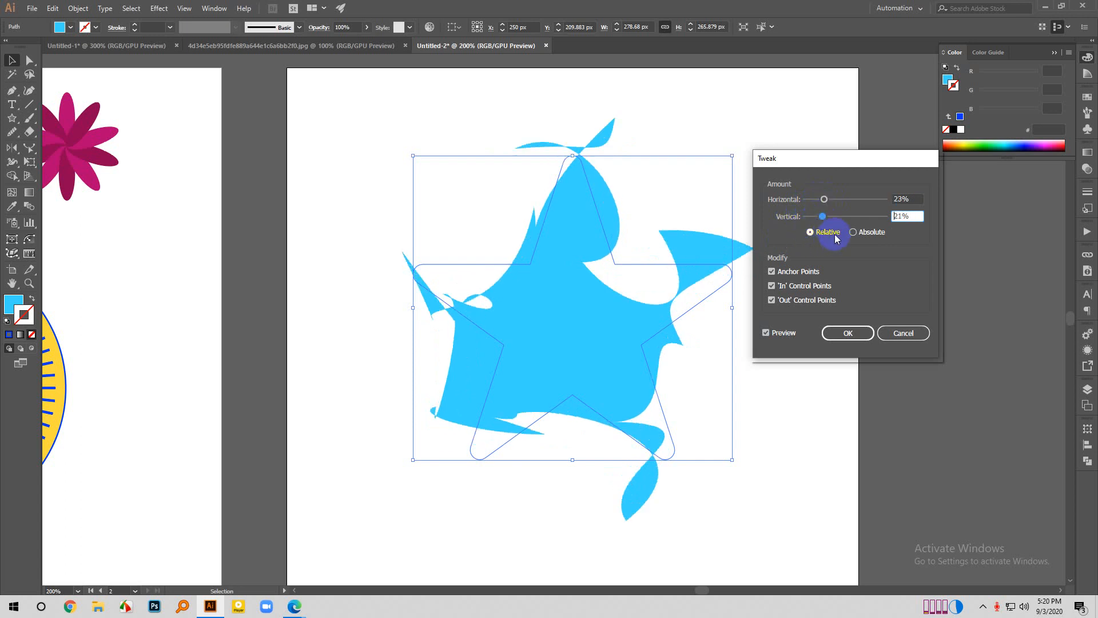
# - Try tweaking the star by absolute amounts of 77 px horizontal and 58 px vertical, and cancel the effect
pyautogui.click(853, 233)
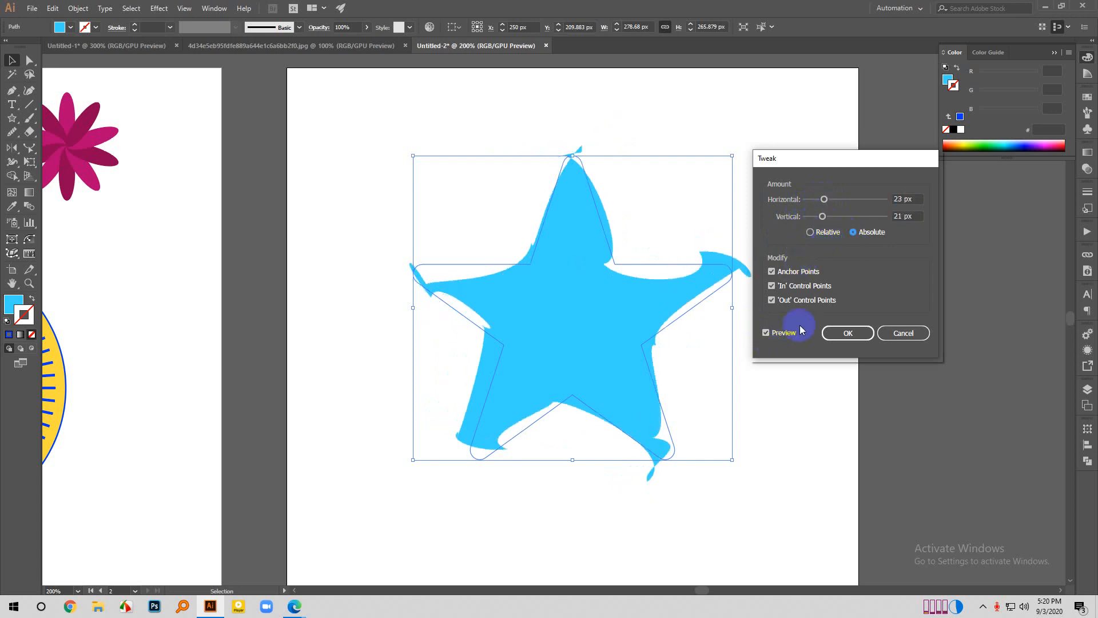
pyautogui.moveTo(822, 220); pyautogui.dragTo(852, 217)
pyautogui.click(822, 200)
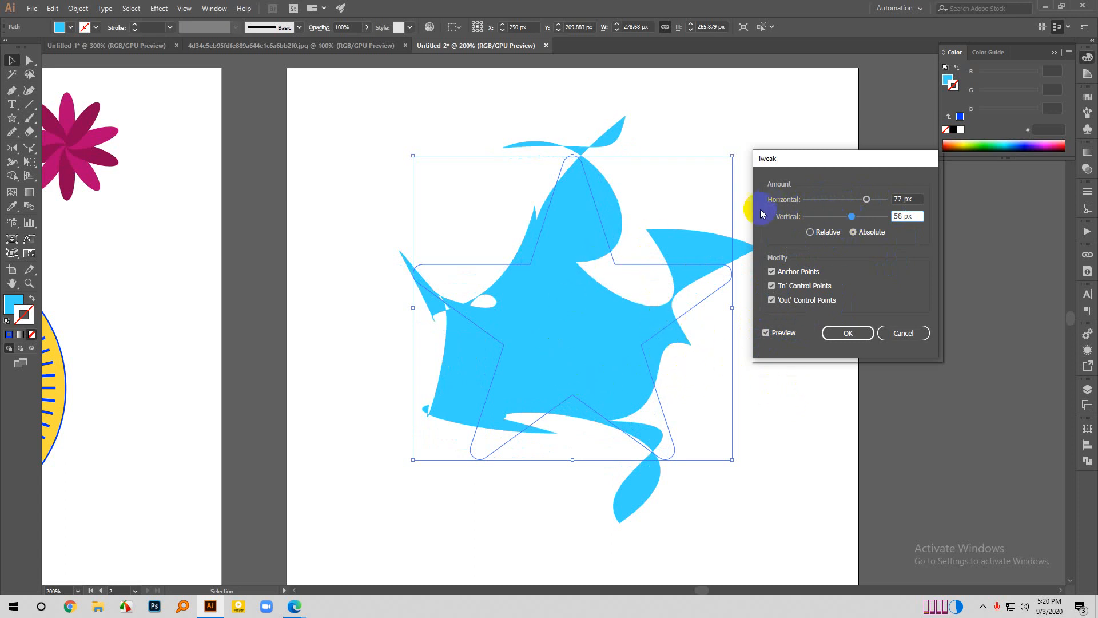
pyautogui.click(891, 334)
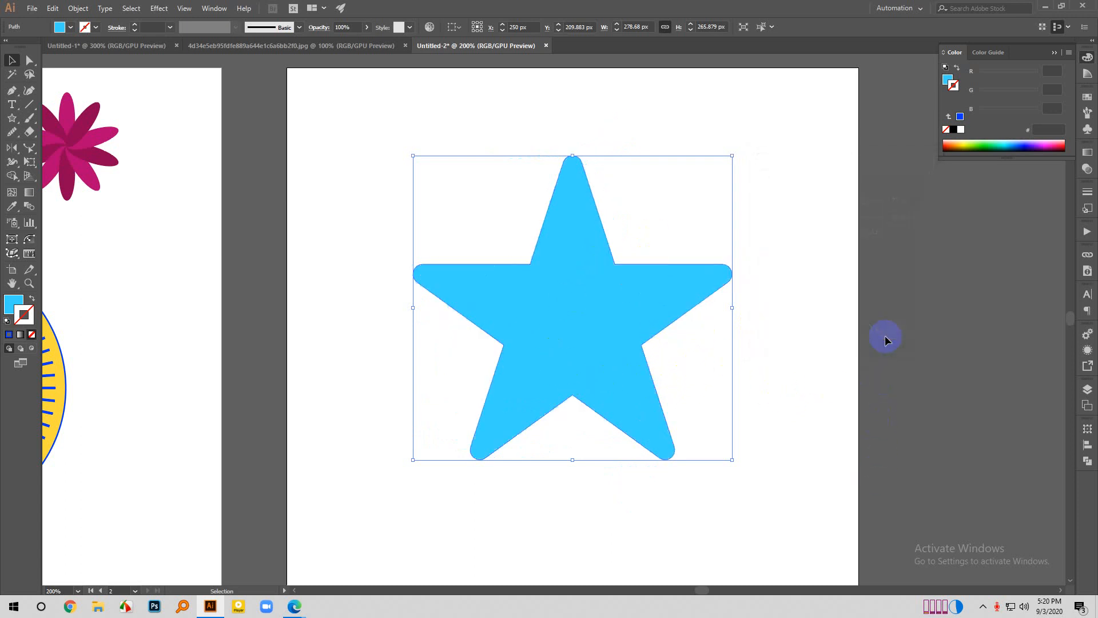
# - Apply the Twist effect to the star with the preview on, raising the angle through 8° and 24° to 32°
pyautogui.click(158, 9)
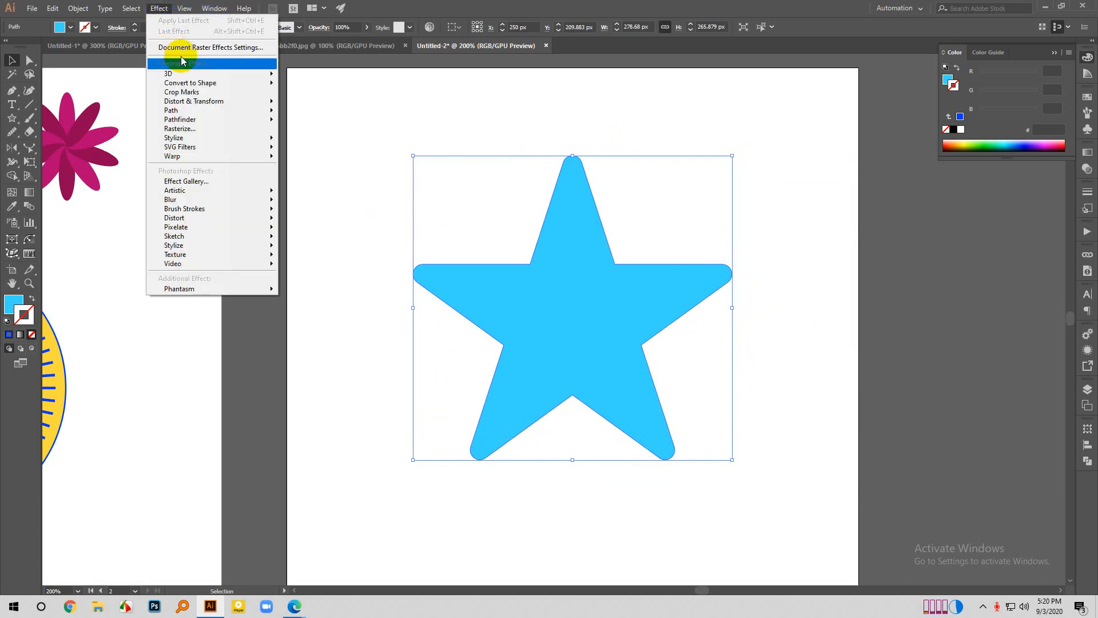
pyautogui.moveTo(198, 103)
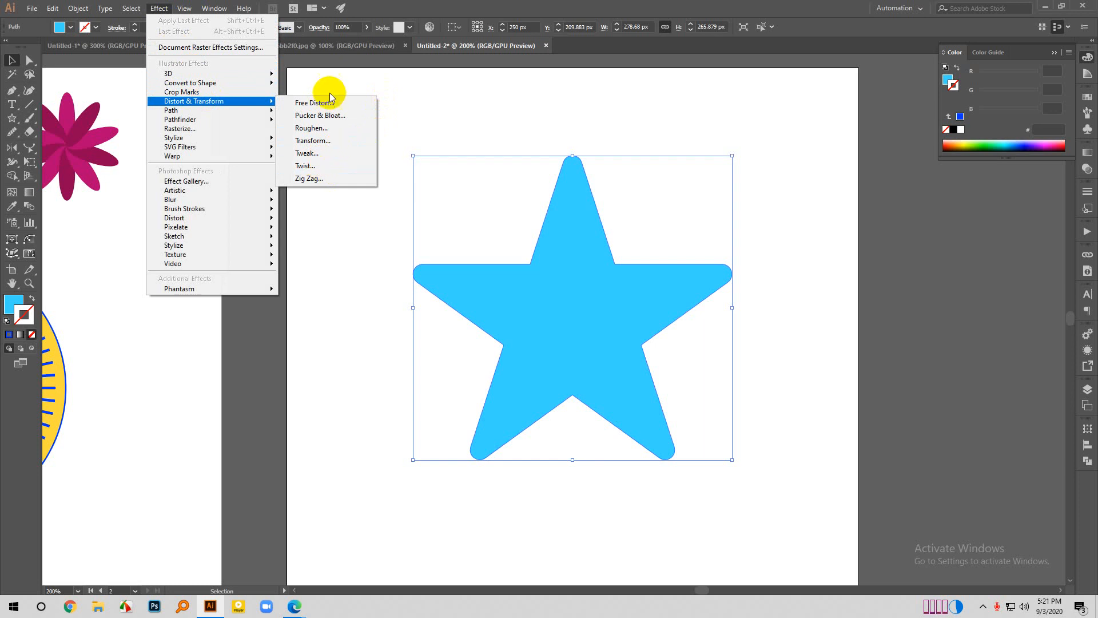
pyautogui.click(320, 167)
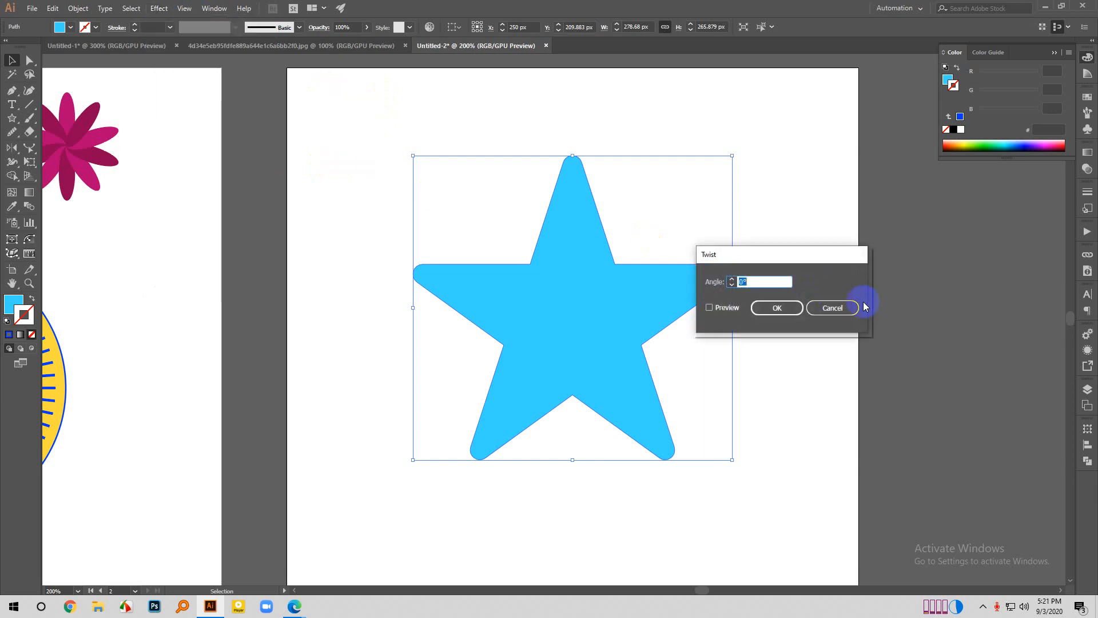
pyautogui.moveTo(791, 258); pyautogui.dragTo(821, 248)
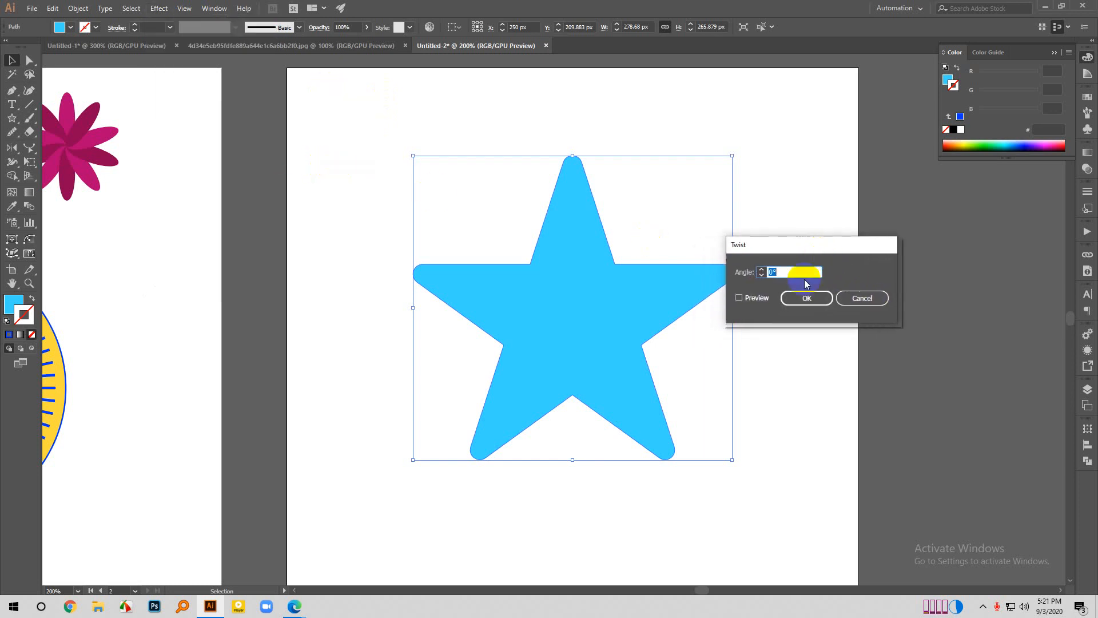
pyautogui.click(738, 298)
pyautogui.click(777, 271)
pyautogui.write('8')
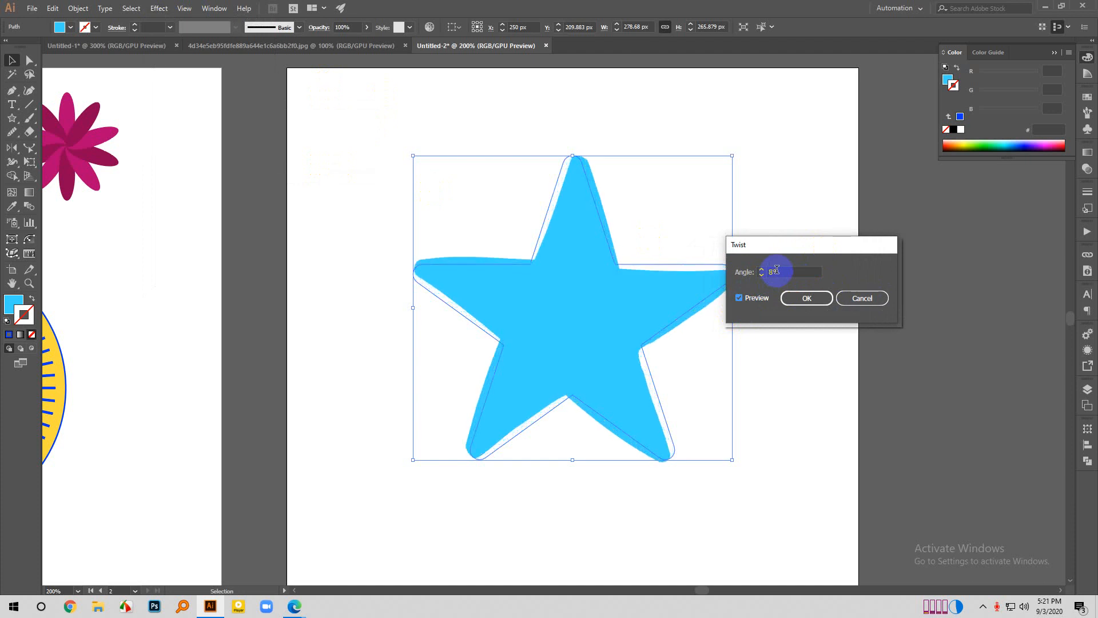
pyautogui.scroll(16, 776, 270)
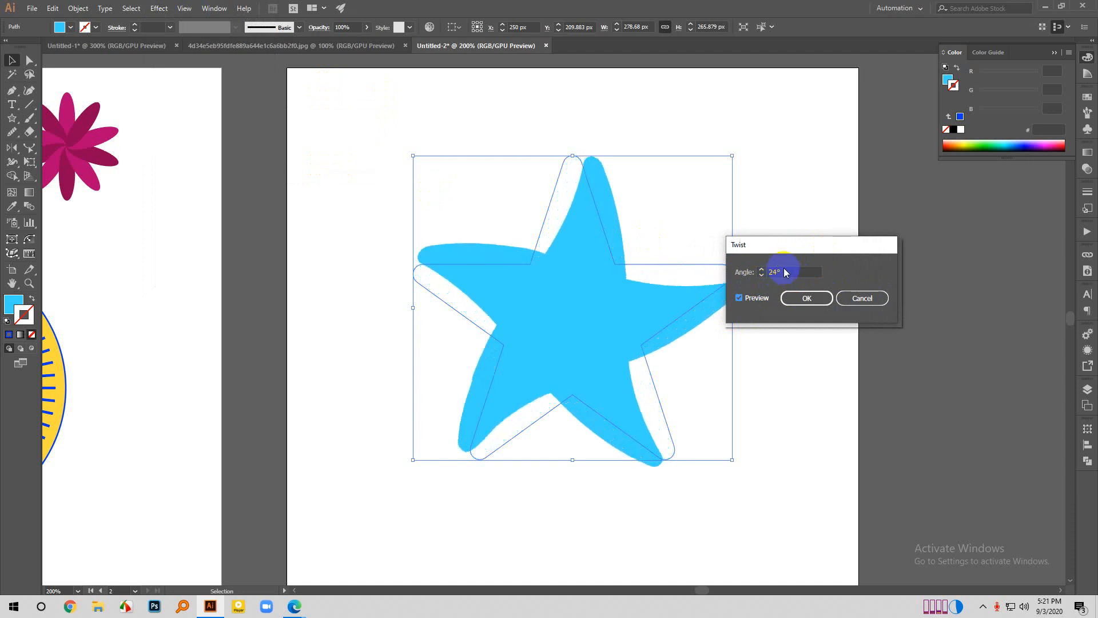
pyautogui.moveTo(787, 247); pyautogui.dragTo(881, 199)
pyautogui.scroll(2, 939, 230)
pyautogui.scroll(6, 939, 230)
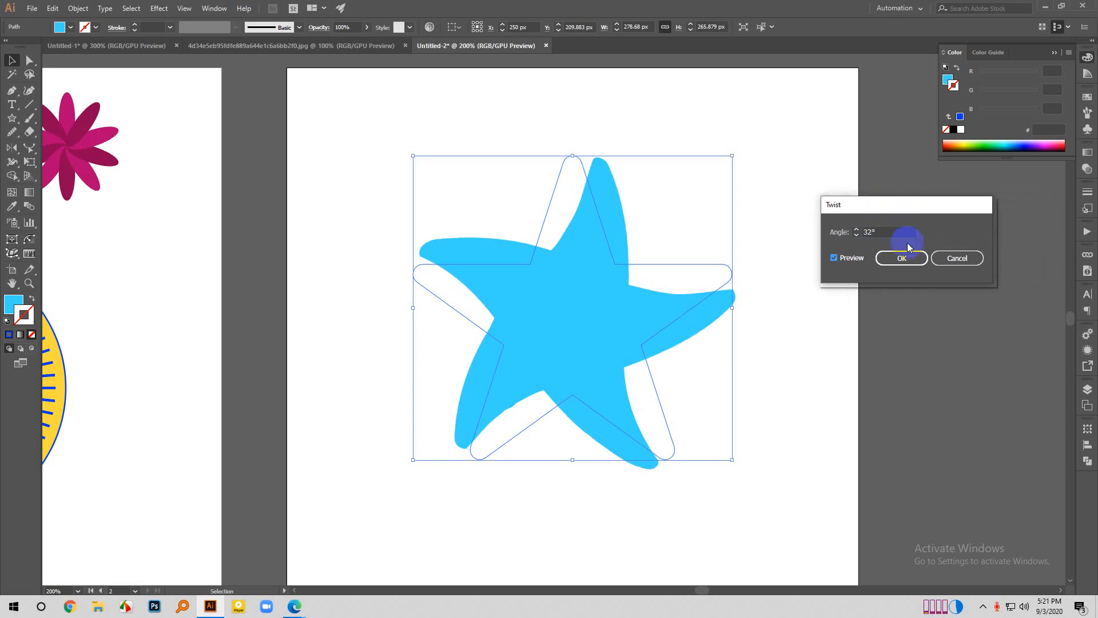
pyautogui.click(903, 259)
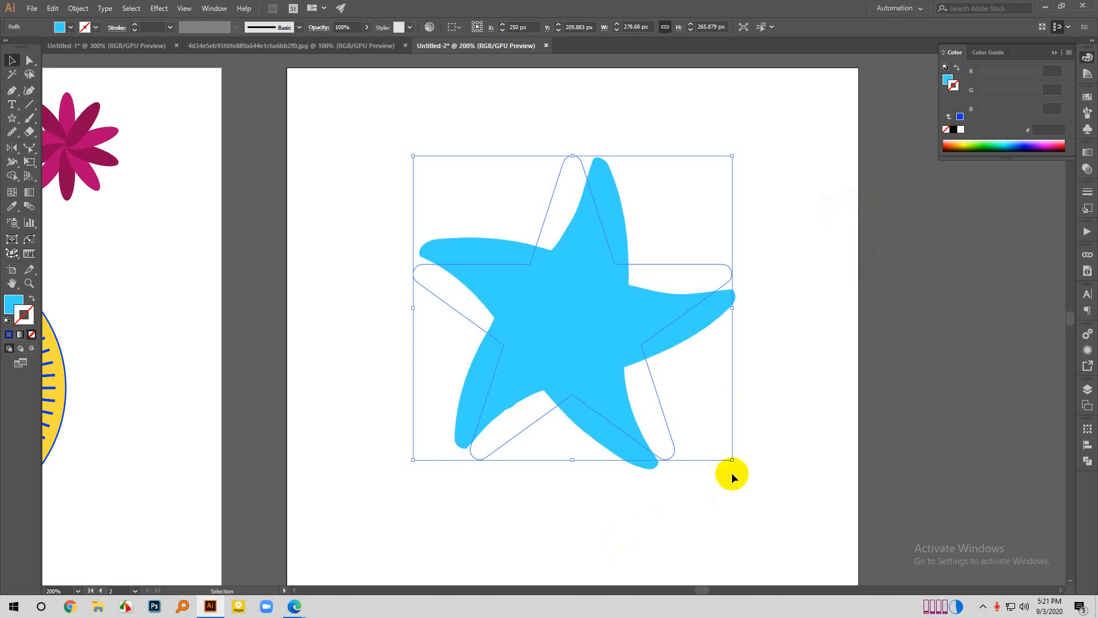
pyautogui.click(827, 422)
pyautogui.scroll(-3, 555, 420)
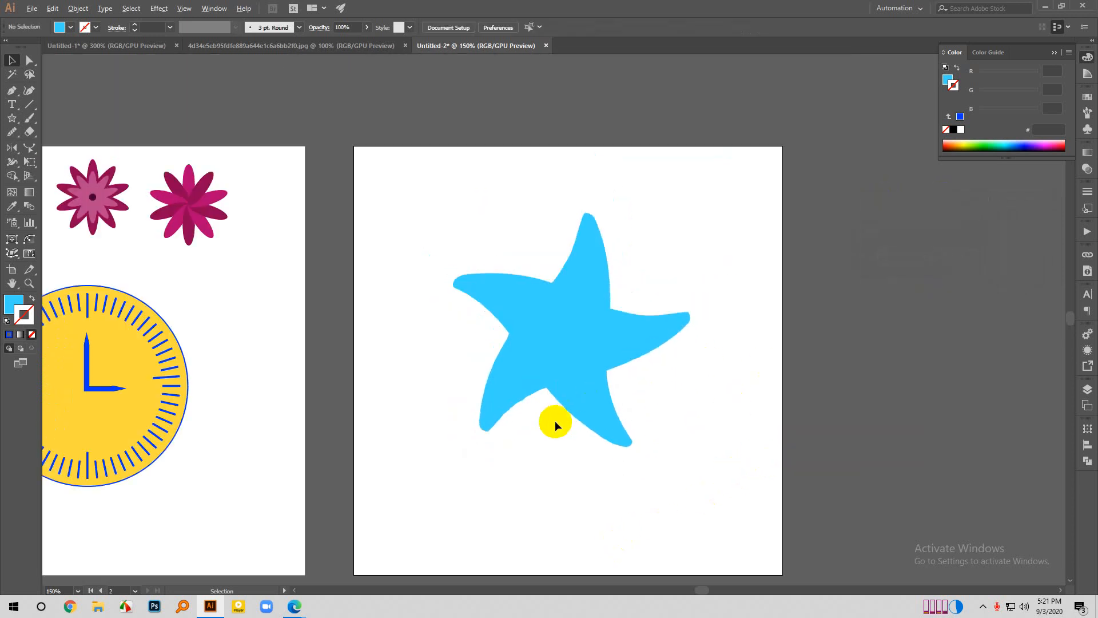
pyautogui.scroll(2, 554, 421)
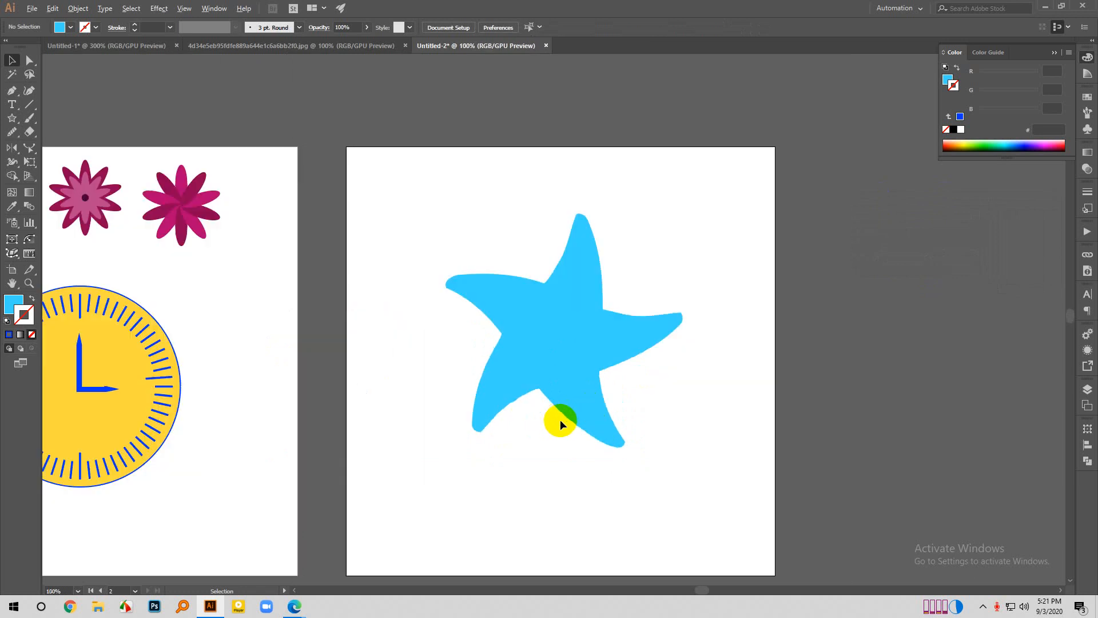
pyautogui.click(574, 380)
pyautogui.click(757, 293)
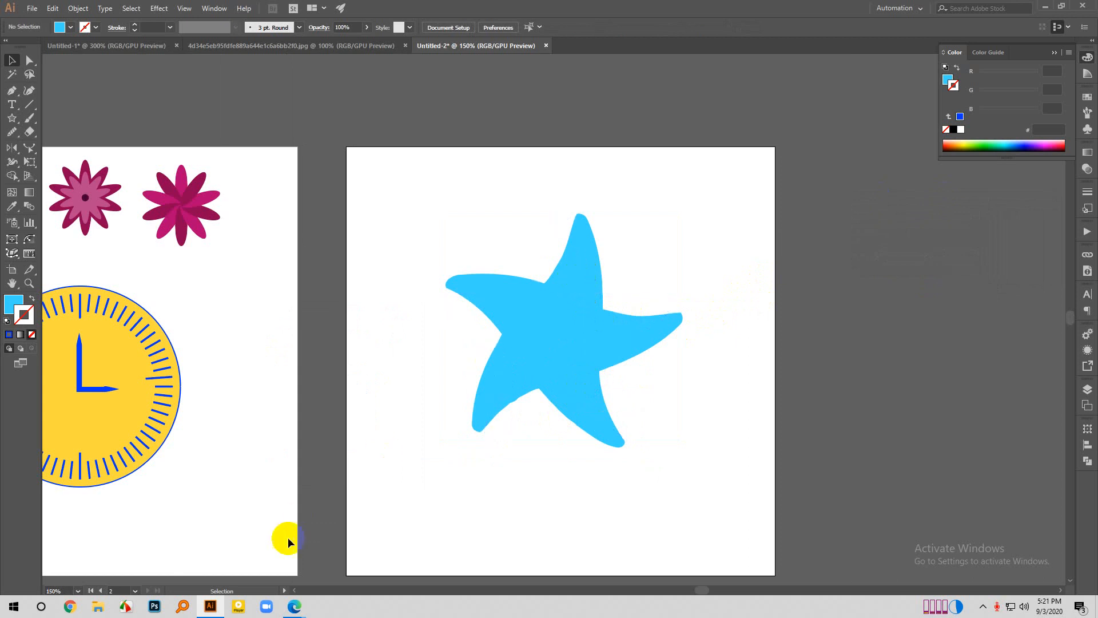
# - Switch to the Google Meet call in the browser to check the participants, and return to Illustrator
pyautogui.moveTo(295, 608)
pyautogui.click(261, 539)
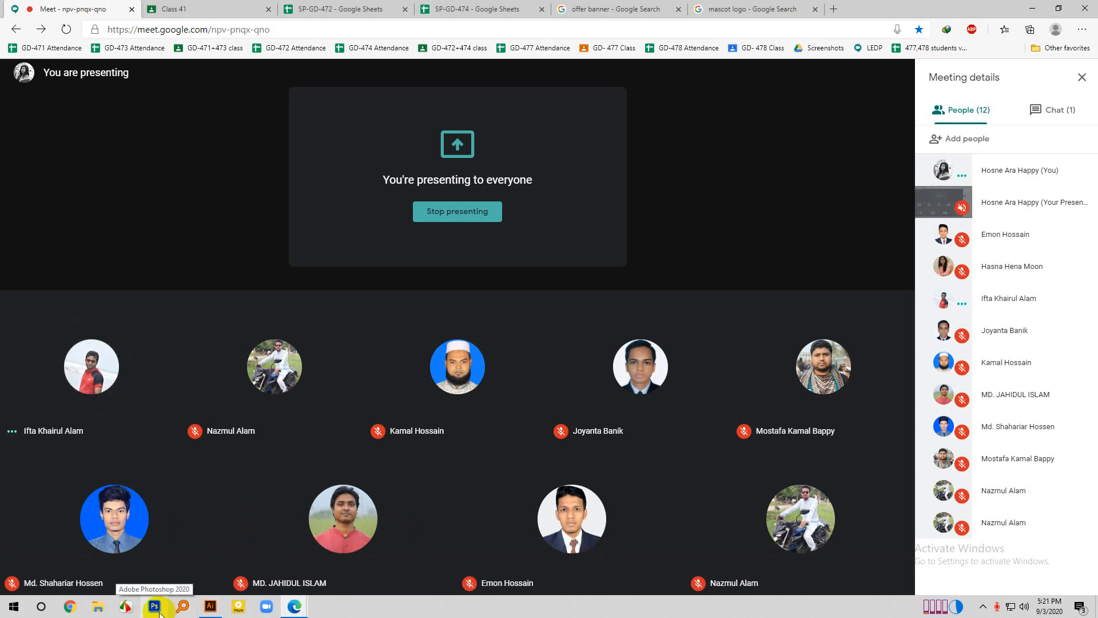
pyautogui.click(199, 611)
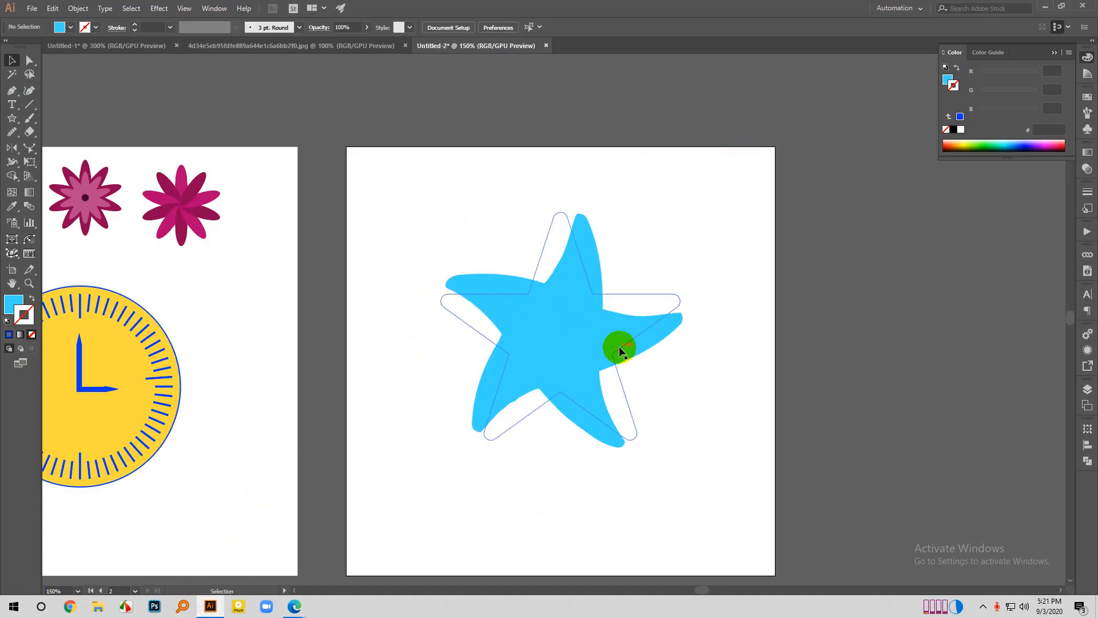
pyautogui.click(621, 295)
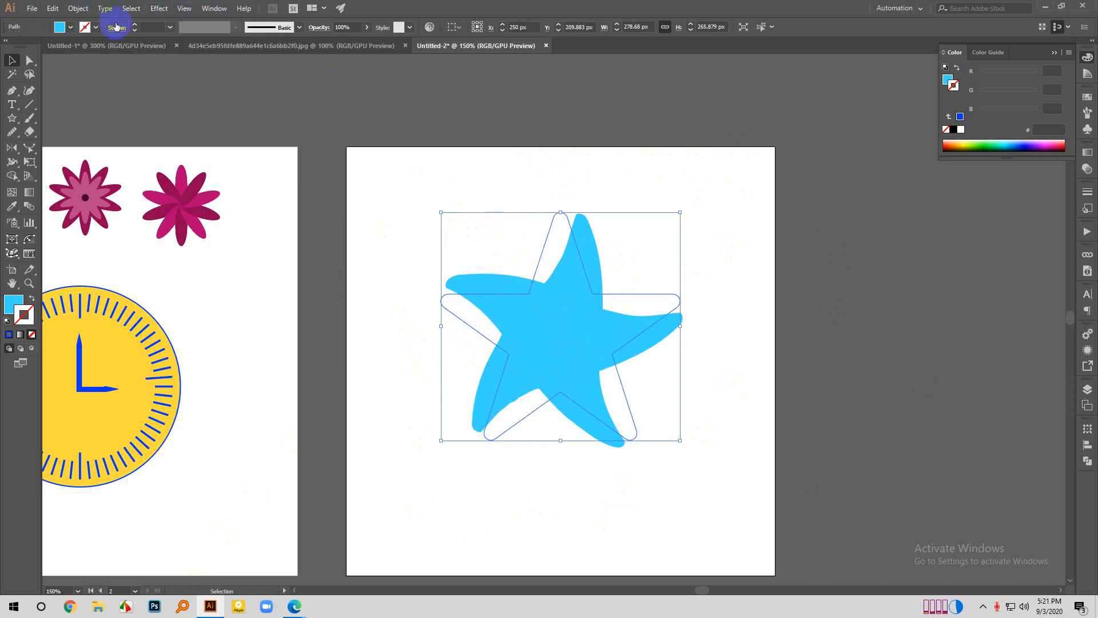
pyautogui.click(159, 8)
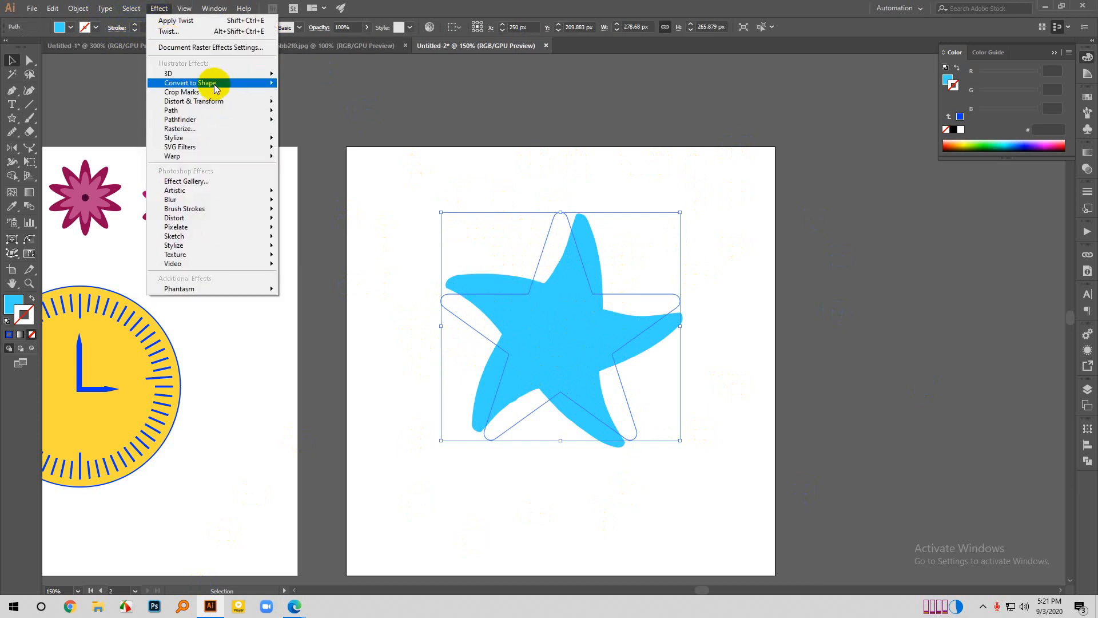
pyautogui.click(542, 179)
pyautogui.click(542, 180)
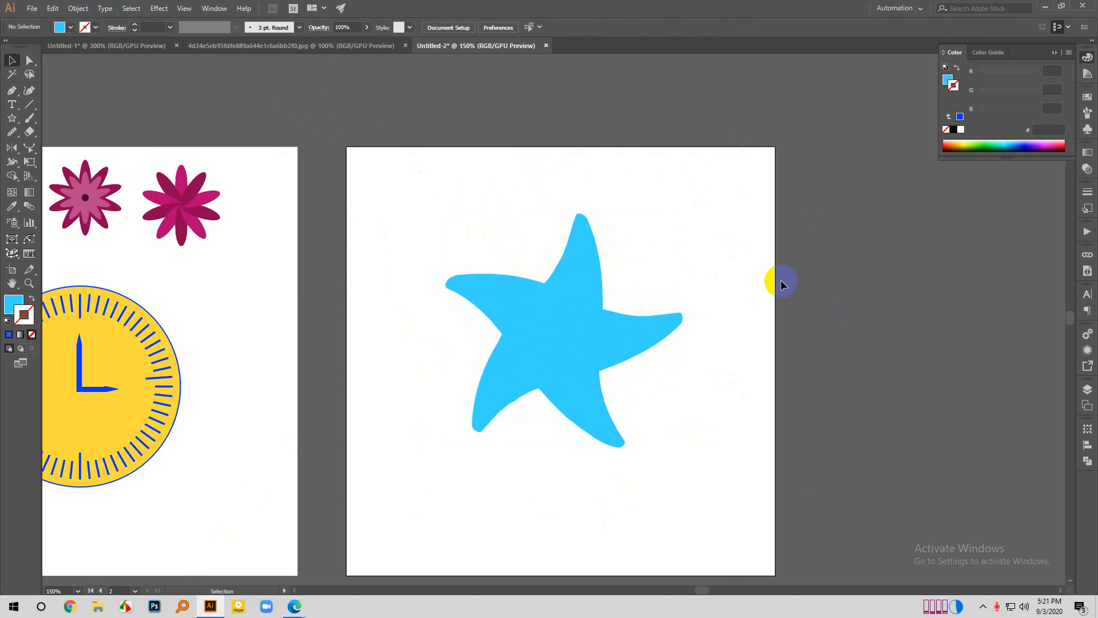
# - Select the twisted star and undo its Twist effect
pyautogui.click(641, 335)
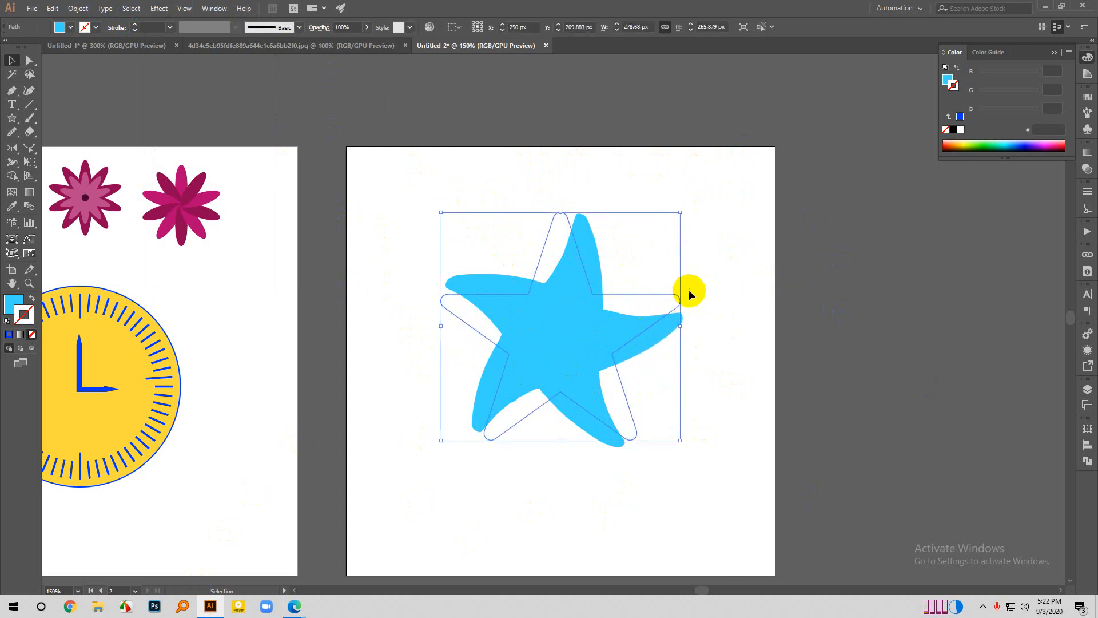
pyautogui.click(714, 152)
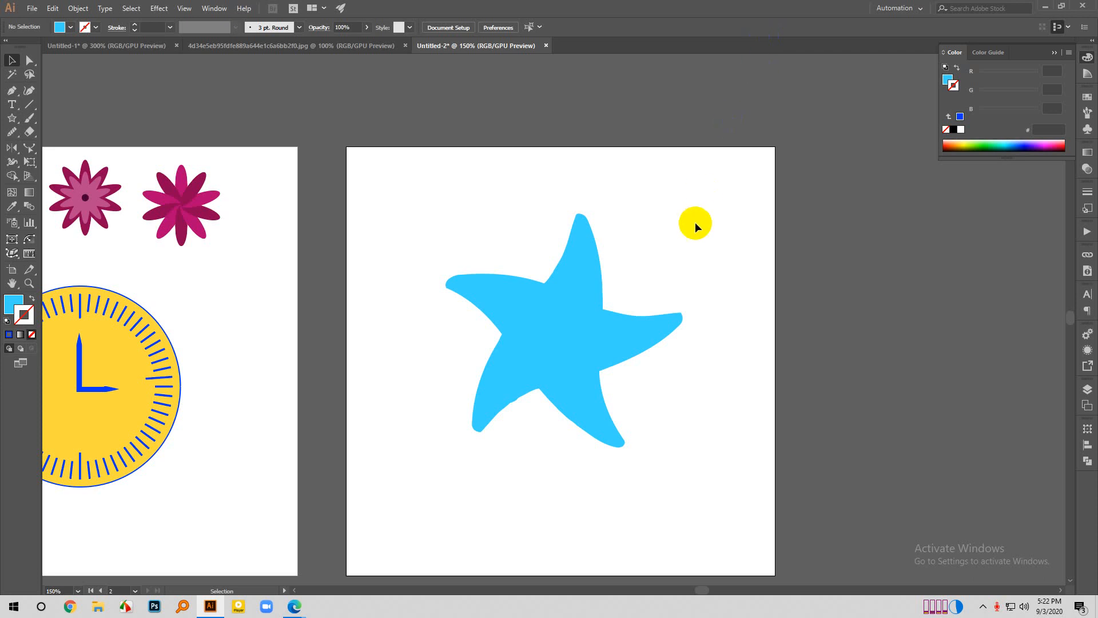
pyautogui.click(564, 344)
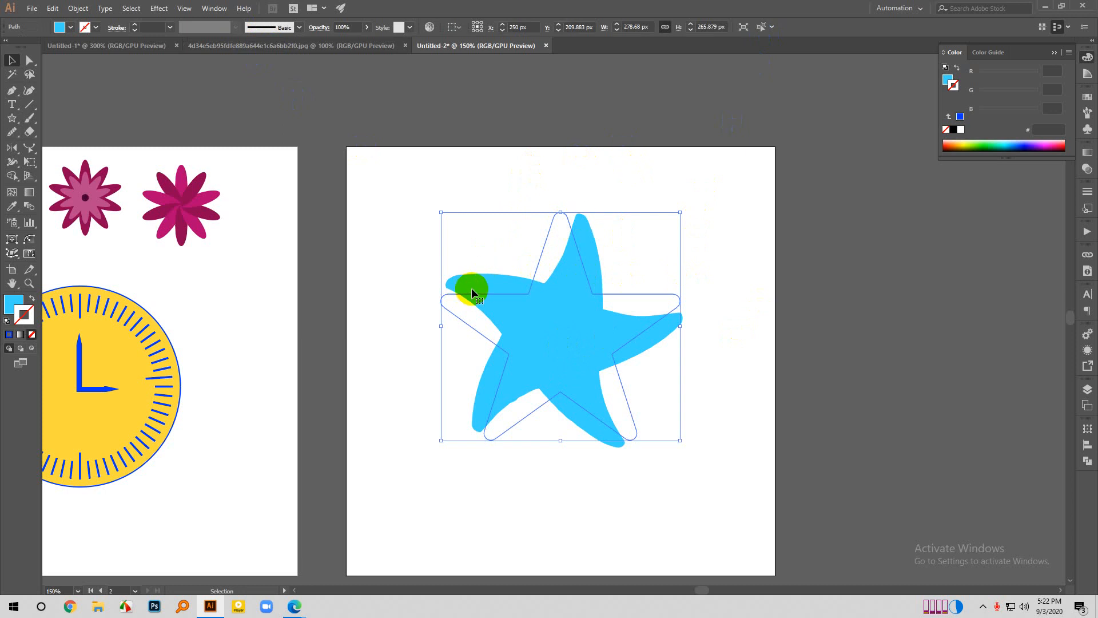
pyautogui.hotkey('ctrl', 'z')
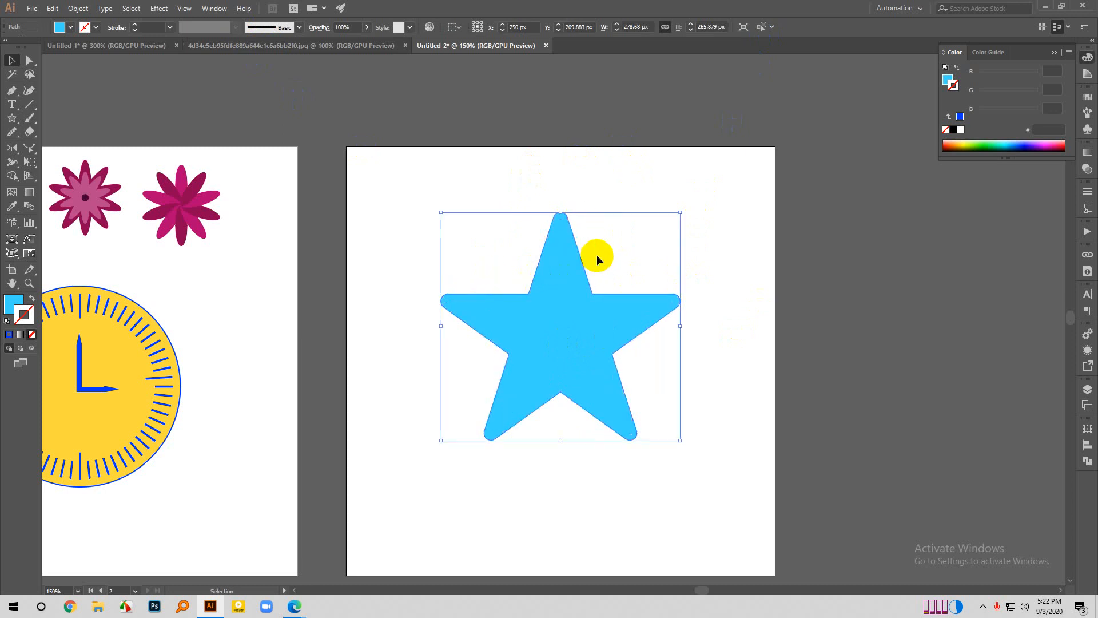
# - Try the Twist effect on the star with the preview on, at angles of 21°, 15° and 19°, and cancel it
pyautogui.click(155, 8)
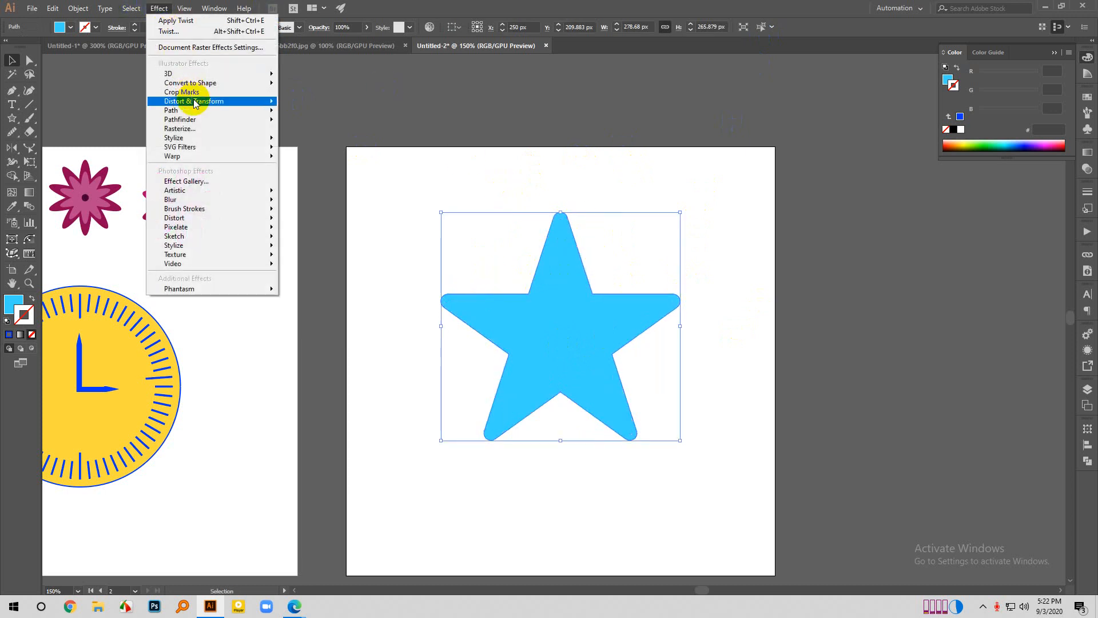
pyautogui.moveTo(196, 100)
pyautogui.click(341, 167)
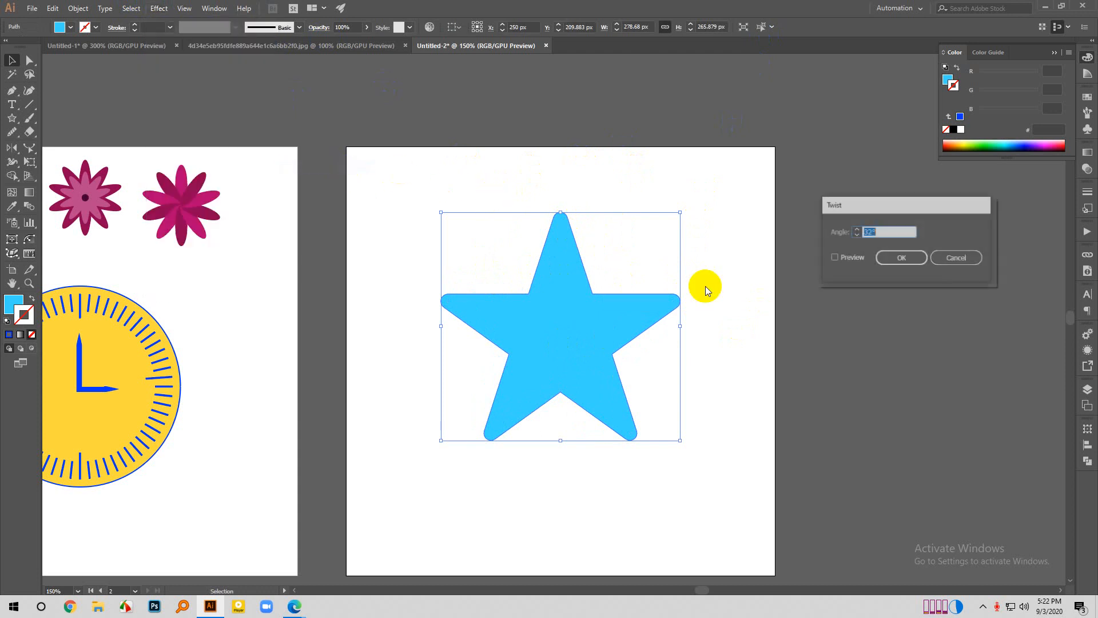
pyautogui.doubleClick(875, 232)
pyautogui.write('31')
pyautogui.click(834, 258)
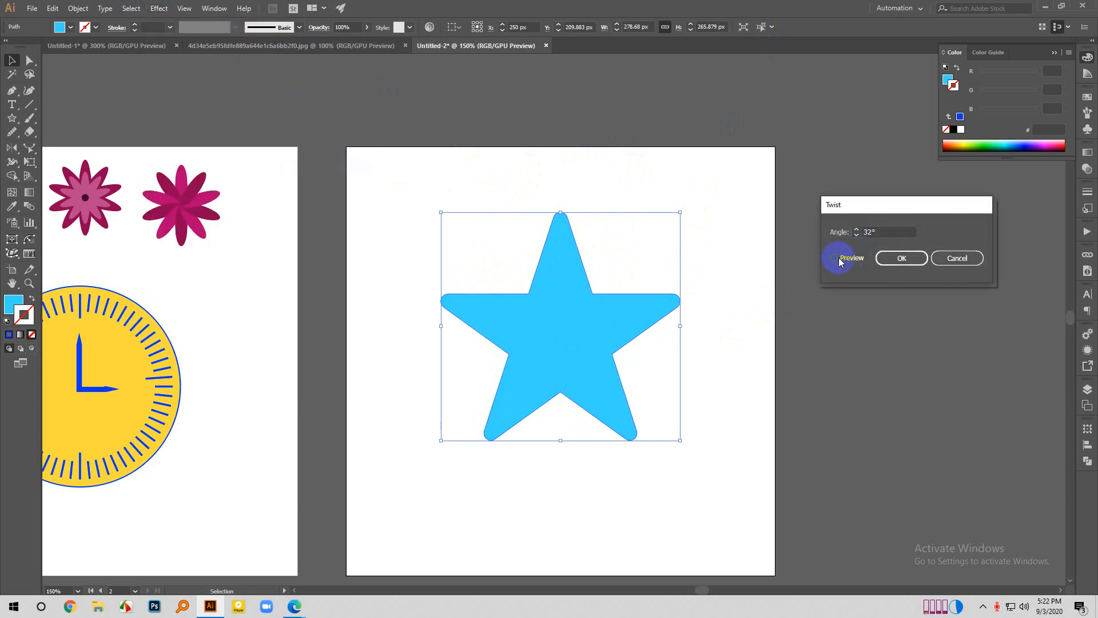
pyautogui.scroll(-19, 878, 234)
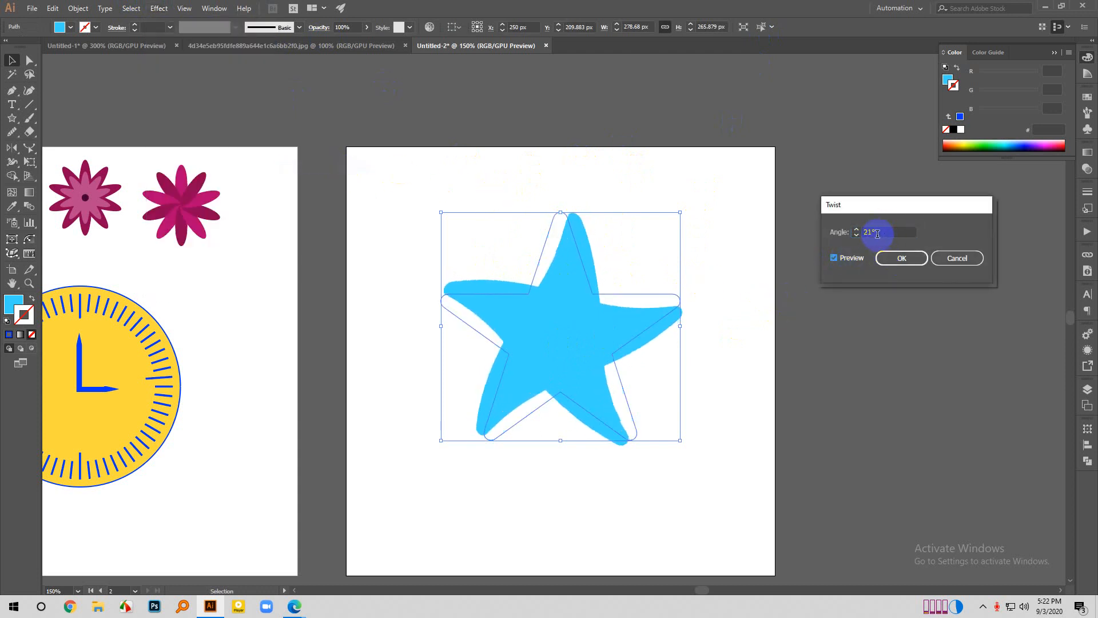
pyautogui.scroll(5, 877, 234)
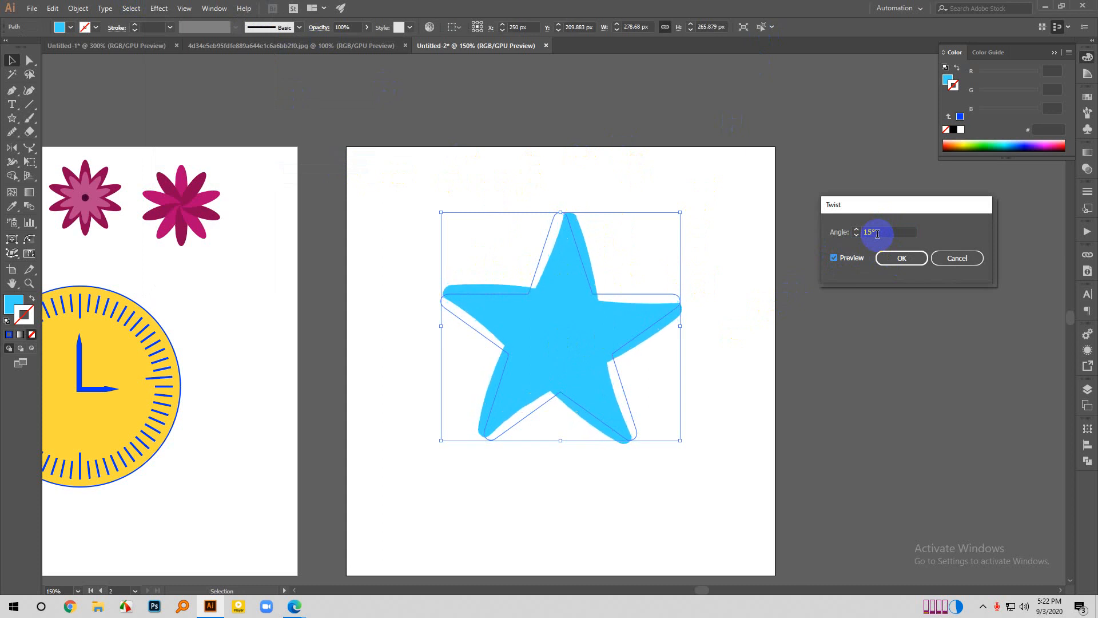
pyautogui.scroll(2, 877, 234)
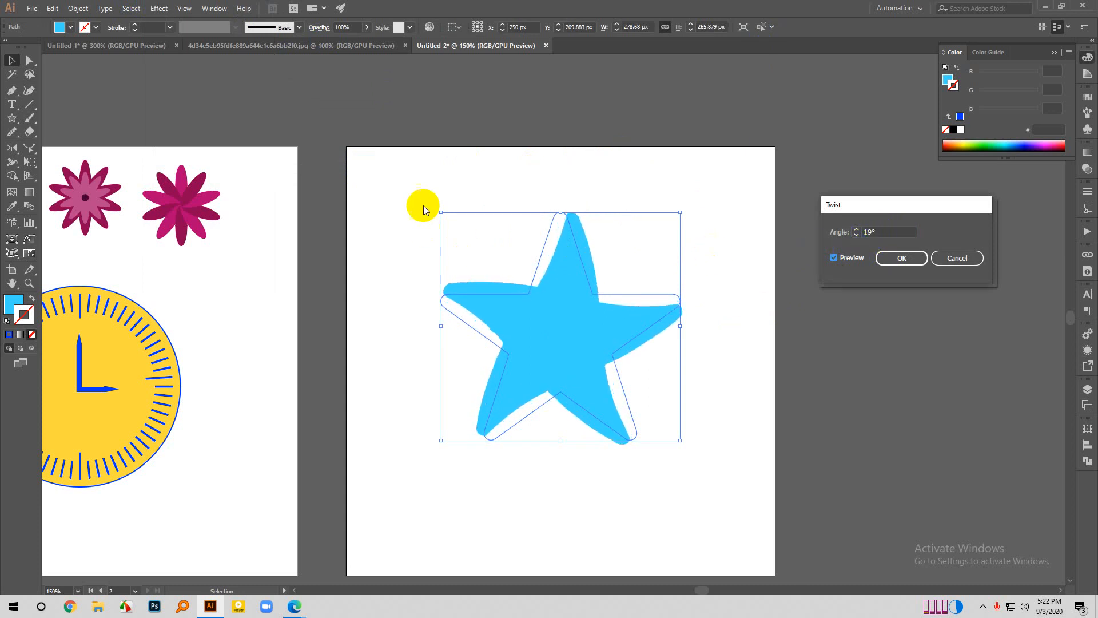
pyautogui.click(904, 258)
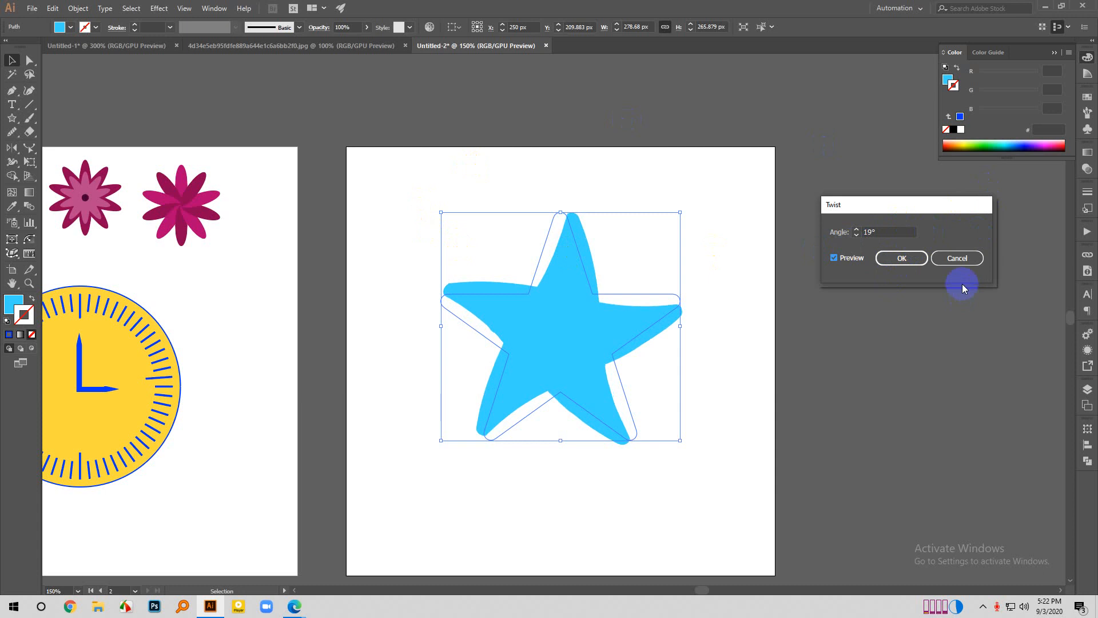
pyautogui.click(963, 261)
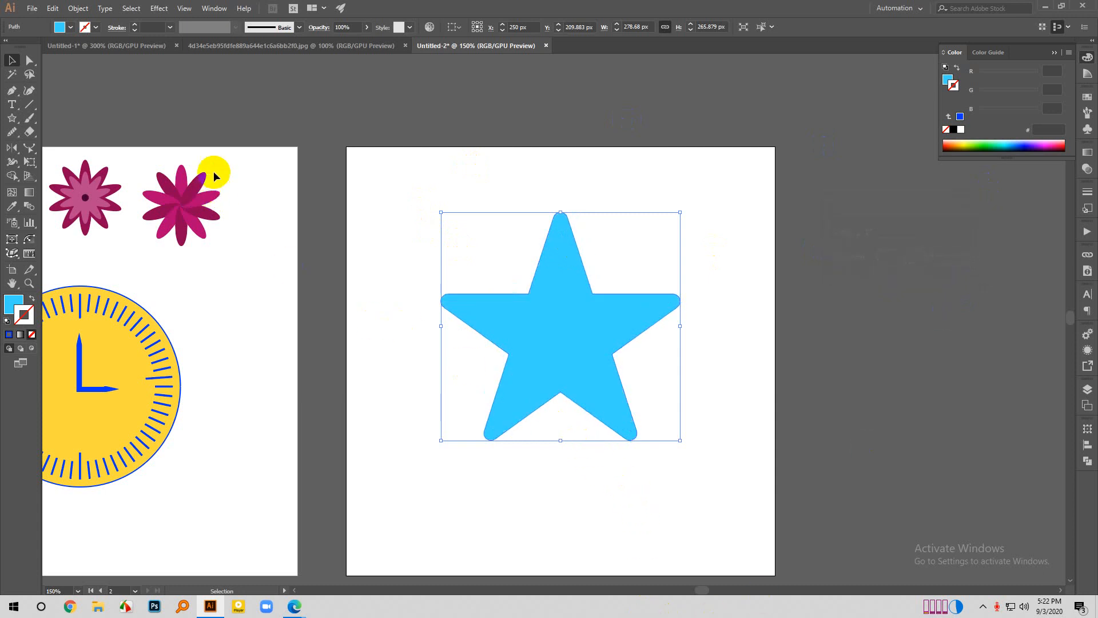
# - Try the Zig Zag effect on the star with corner points, 35 ridges per segment and absolute sizes of 16 and 25 px, and cancel it
pyautogui.click(160, 8)
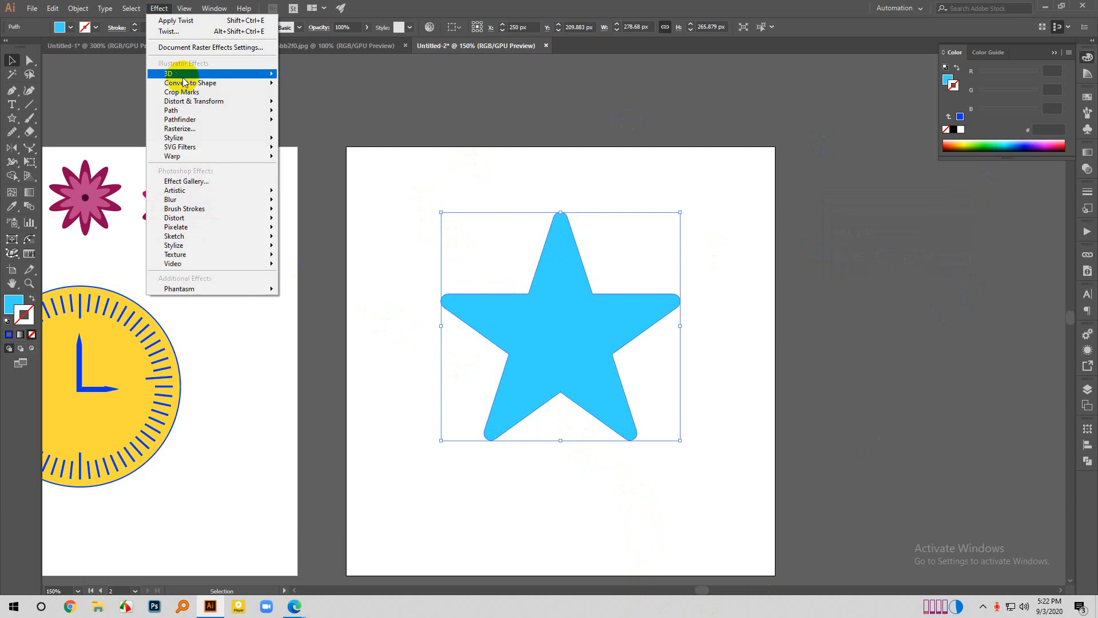
pyautogui.moveTo(199, 89)
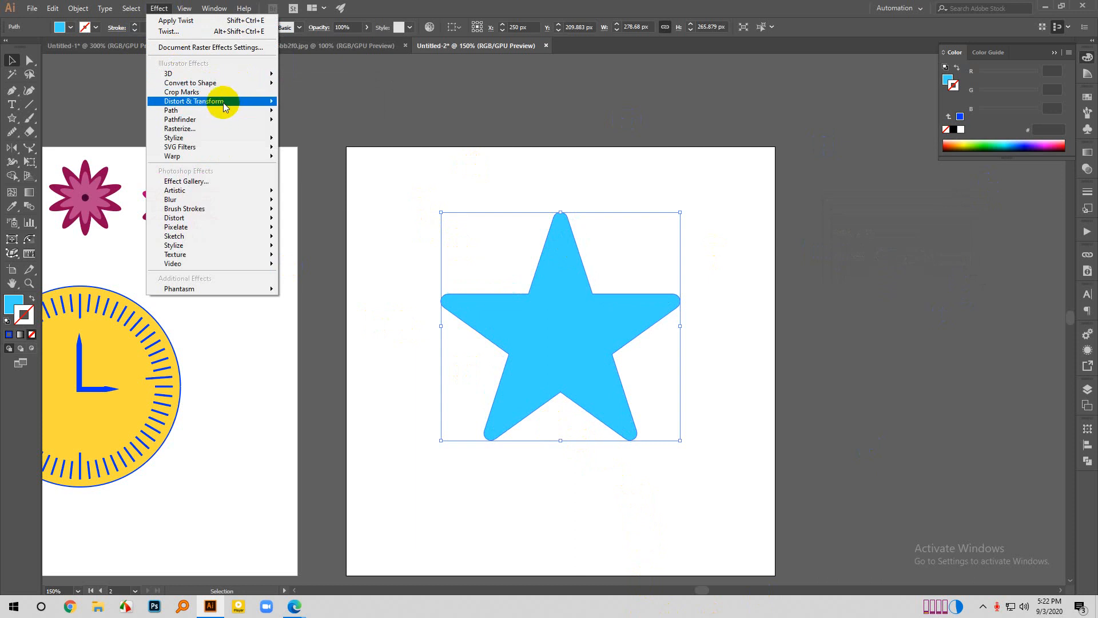
pyautogui.moveTo(249, 107)
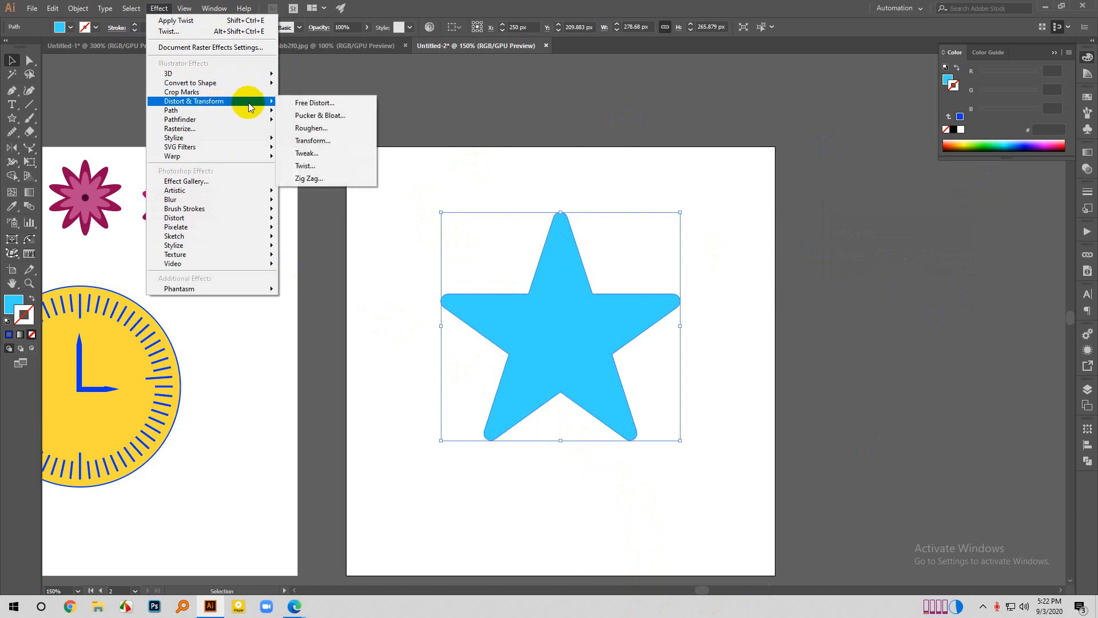
pyautogui.click(309, 178)
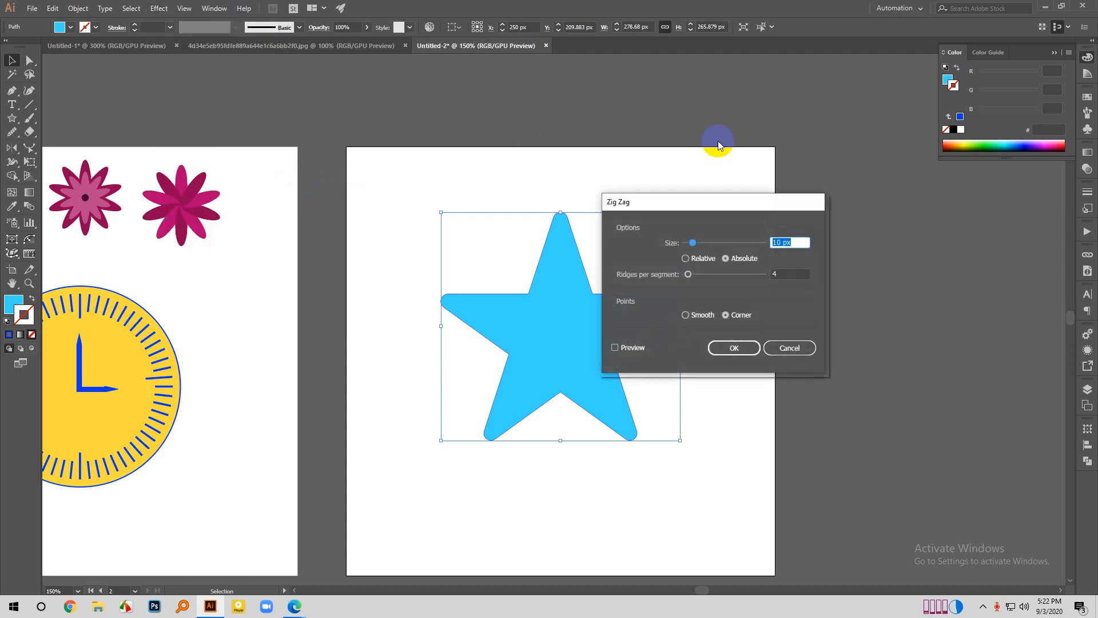
pyautogui.moveTo(739, 207); pyautogui.dragTo(829, 171)
pyautogui.click(712, 300)
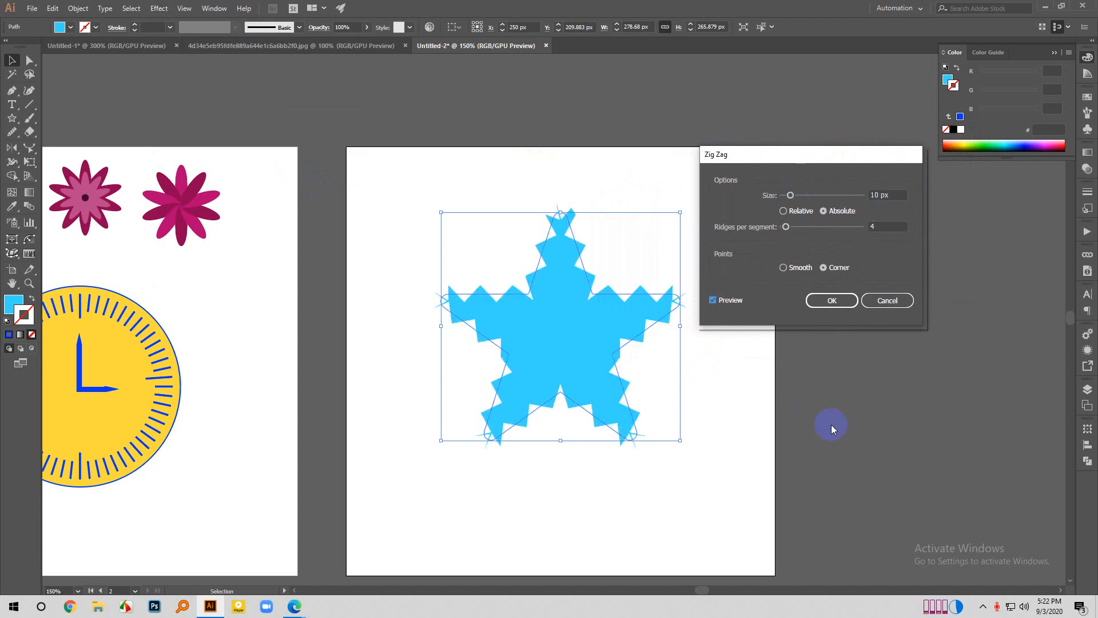
pyautogui.moveTo(784, 198); pyautogui.dragTo(810, 227)
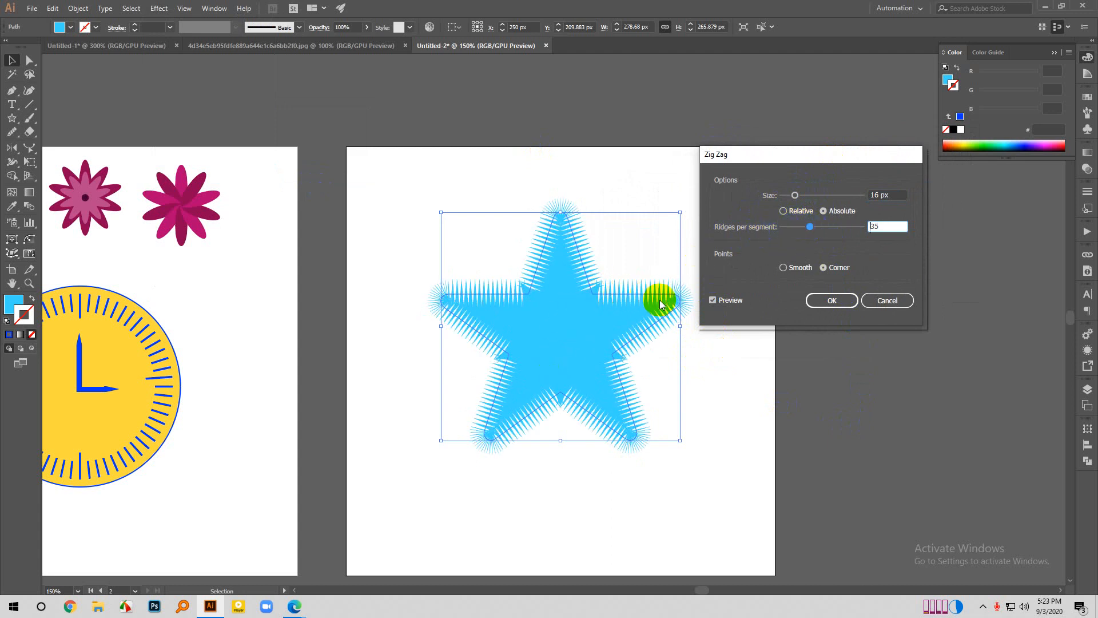
pyautogui.click(795, 195)
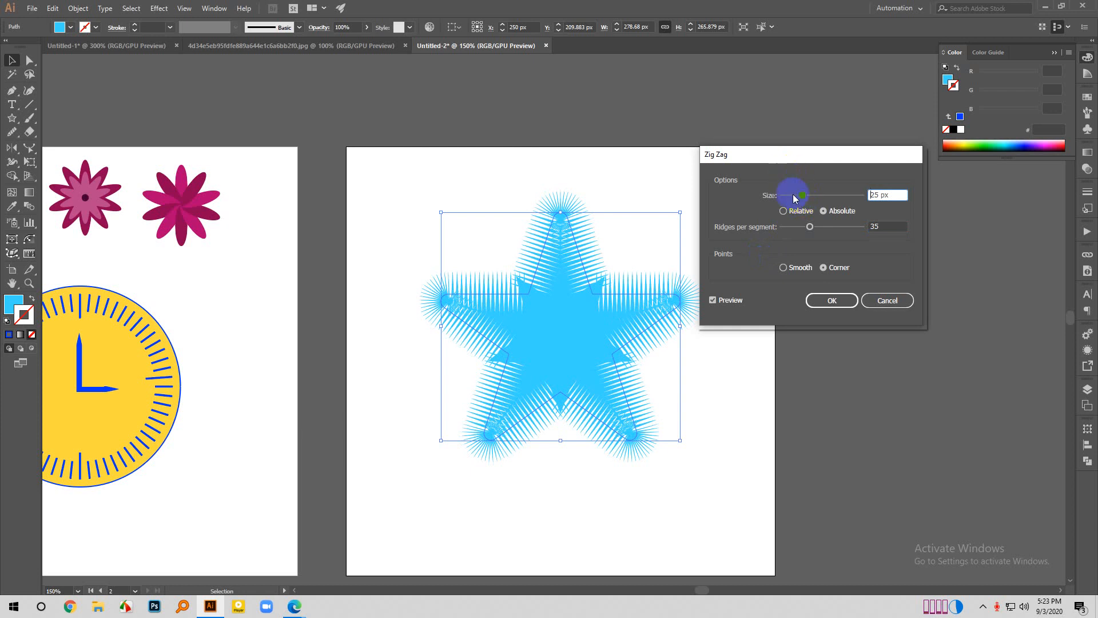
pyautogui.click(875, 300)
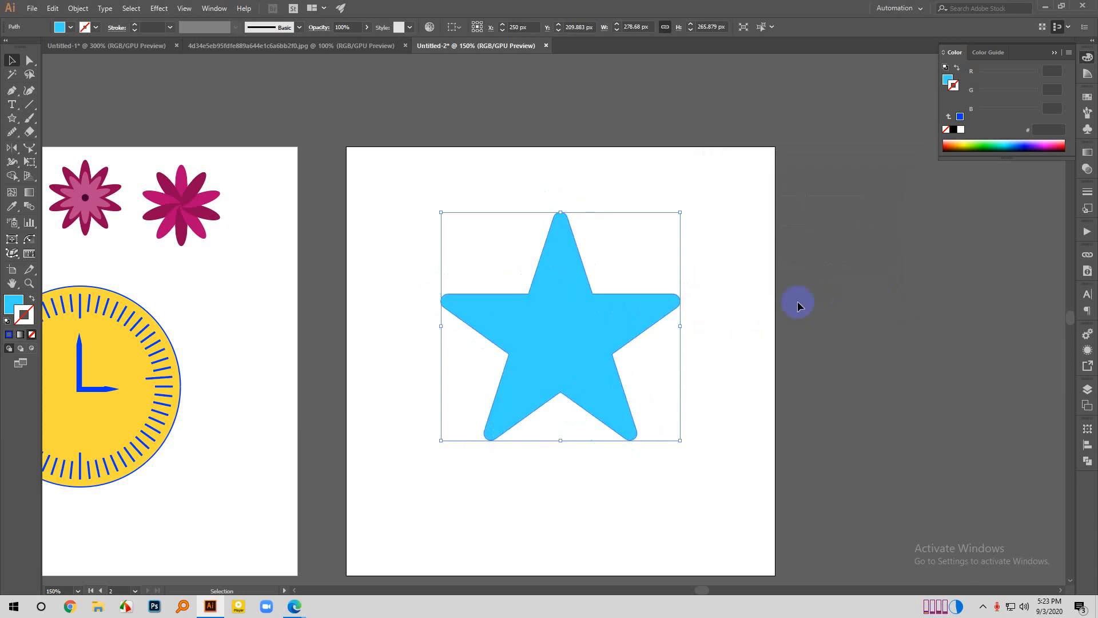
# - Scale the star down to about 164 × 156 px and move it into the upper part of the artboard
pyautogui.moveTo(615, 360); pyautogui.dragTo(588, 341)
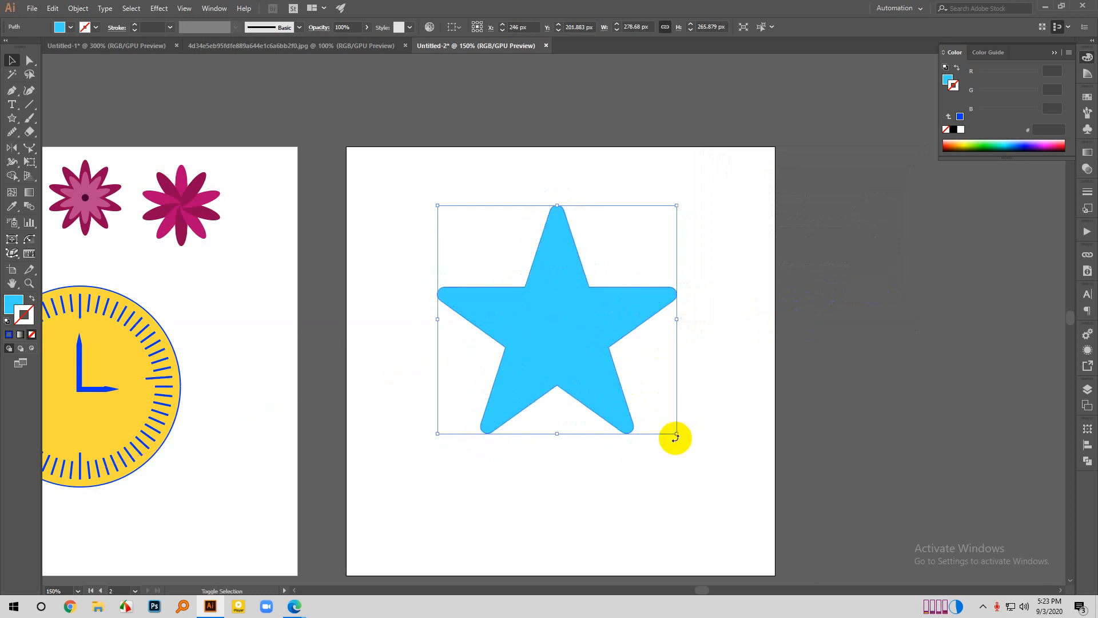
pyautogui.moveTo(675, 438); pyautogui.dragTo(627, 387)
pyautogui.moveTo(578, 354); pyautogui.dragTo(532, 304)
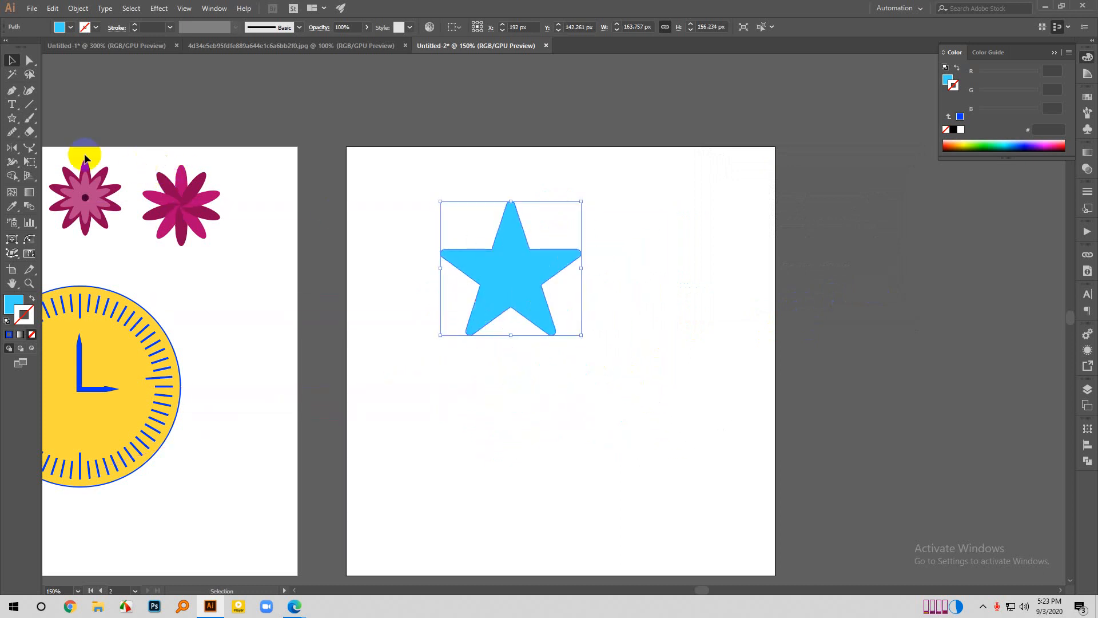
# - Draw a circle about 172 px in diameter with the Ellipse tool, below and to the right of the star
pyautogui.click(13, 118)
pyautogui.click(63, 146)
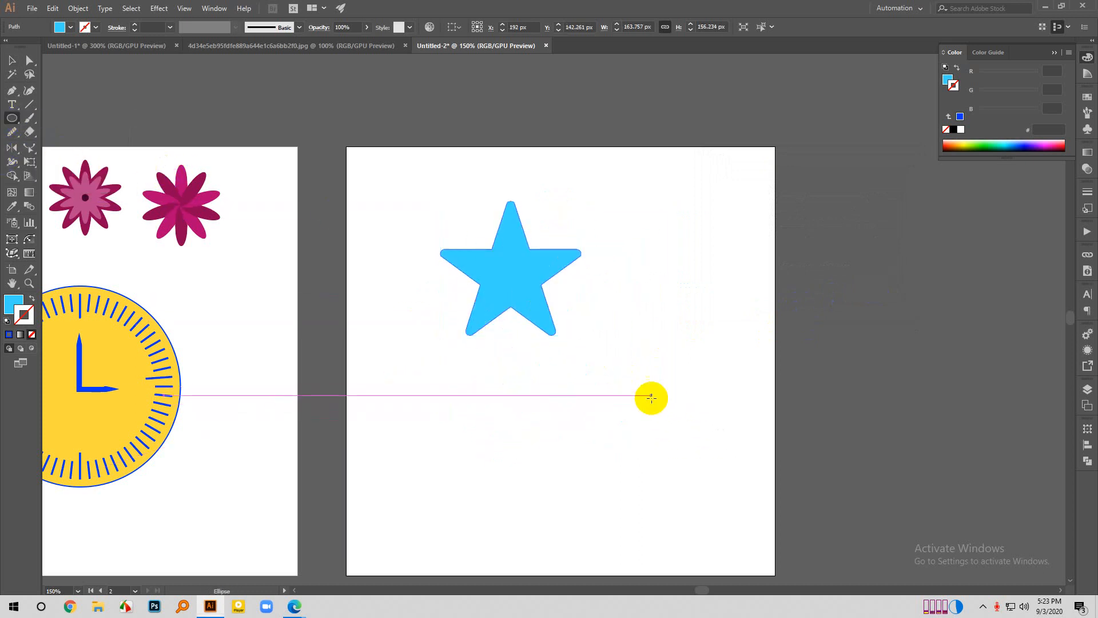
pyautogui.moveTo(651, 395); pyautogui.dragTo(704, 469)
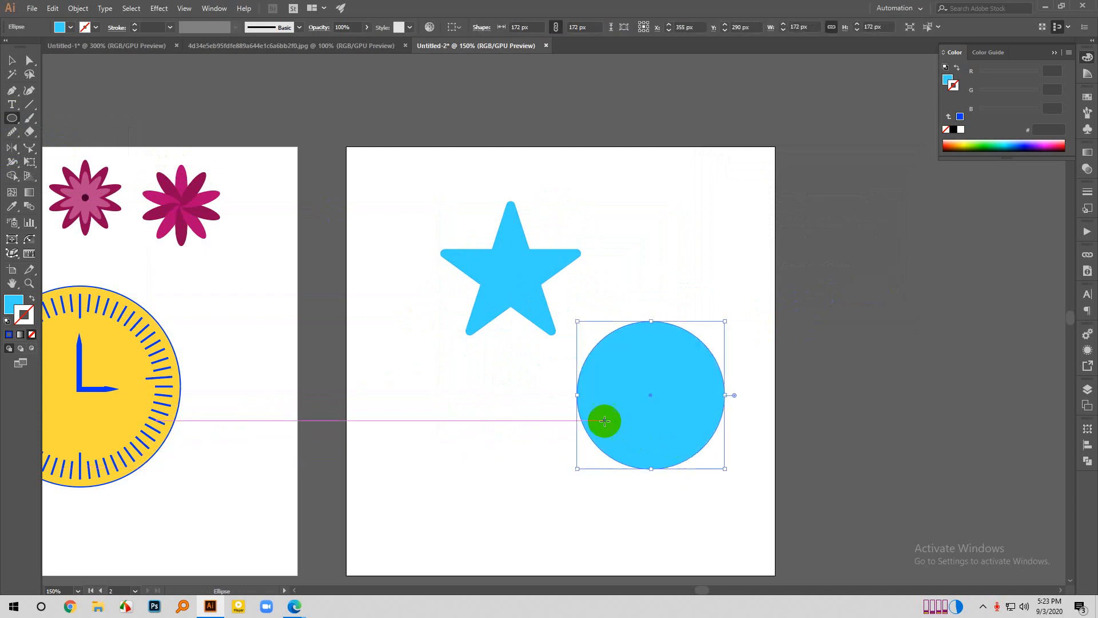
# - Preview the Zig Zag effect on the circle at size 31, comparing the relative and absolute modes and settling on absolute
pyautogui.scroll(-2, 657, 370)
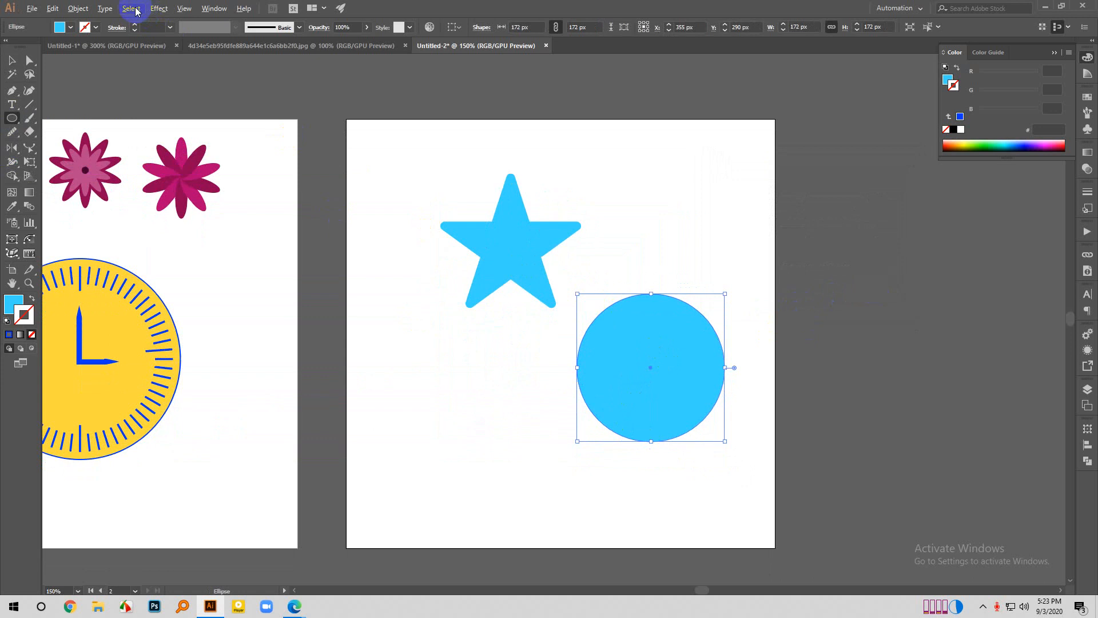
pyautogui.click(159, 9)
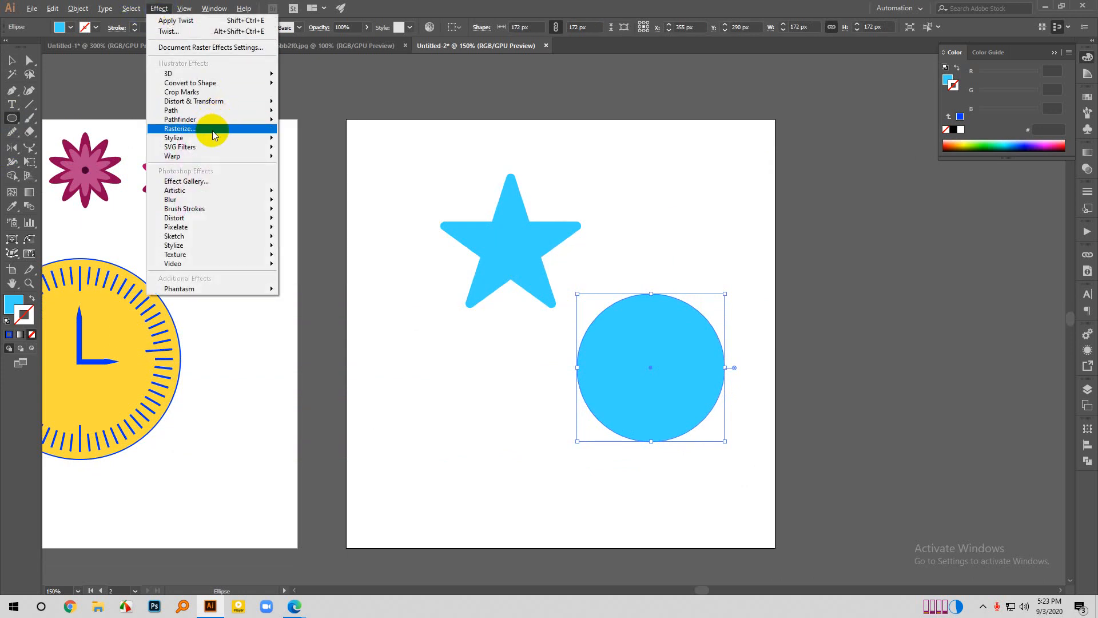
pyautogui.moveTo(210, 86)
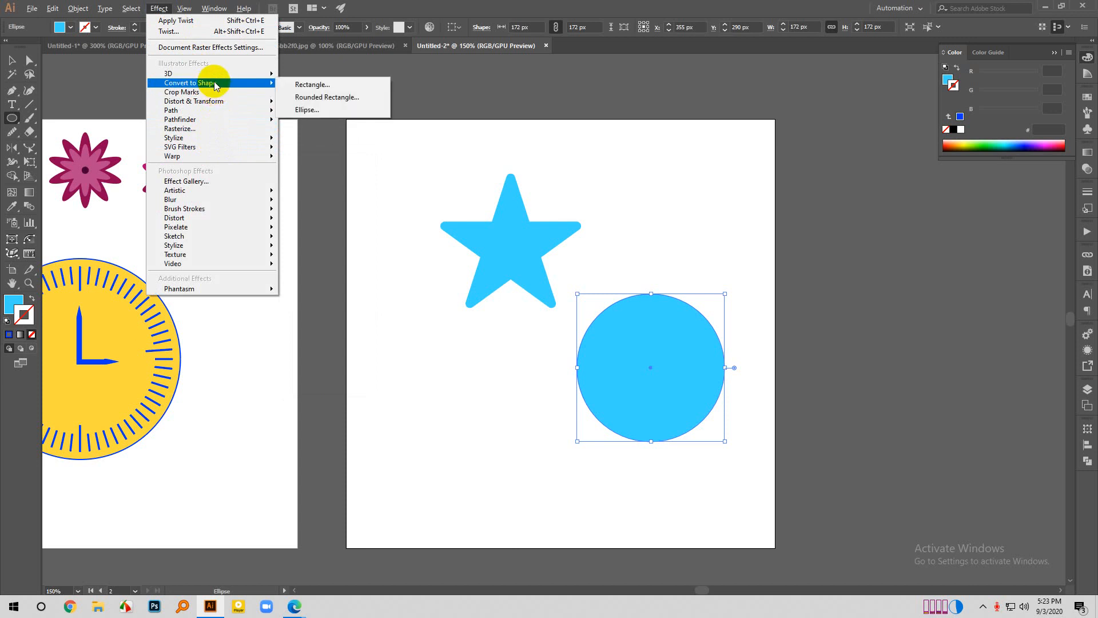
pyautogui.click(318, 181)
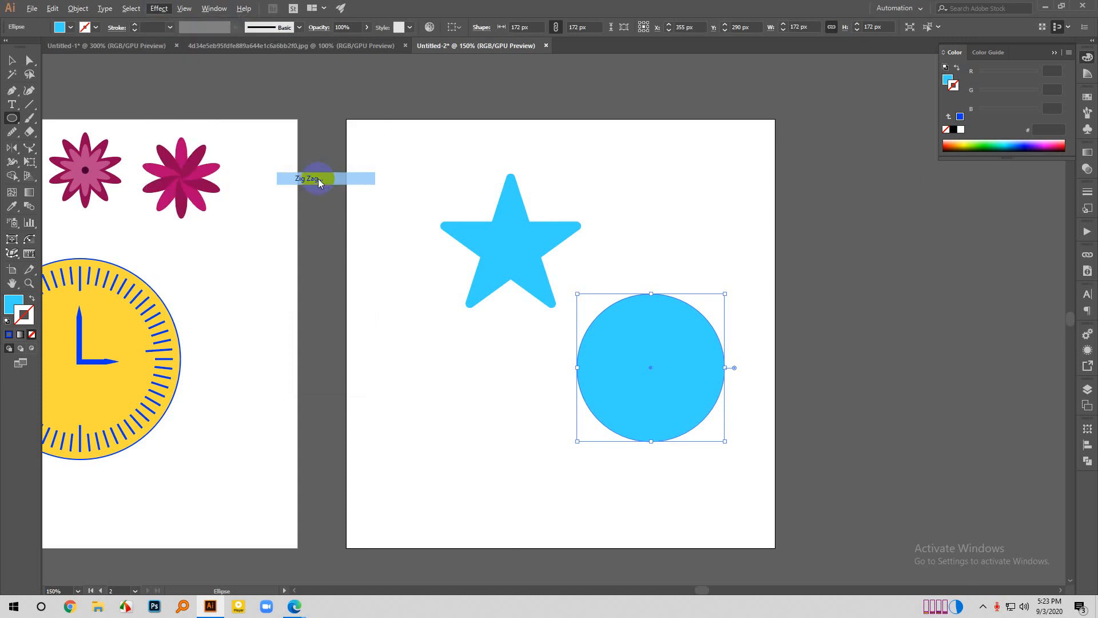
pyautogui.click(712, 300)
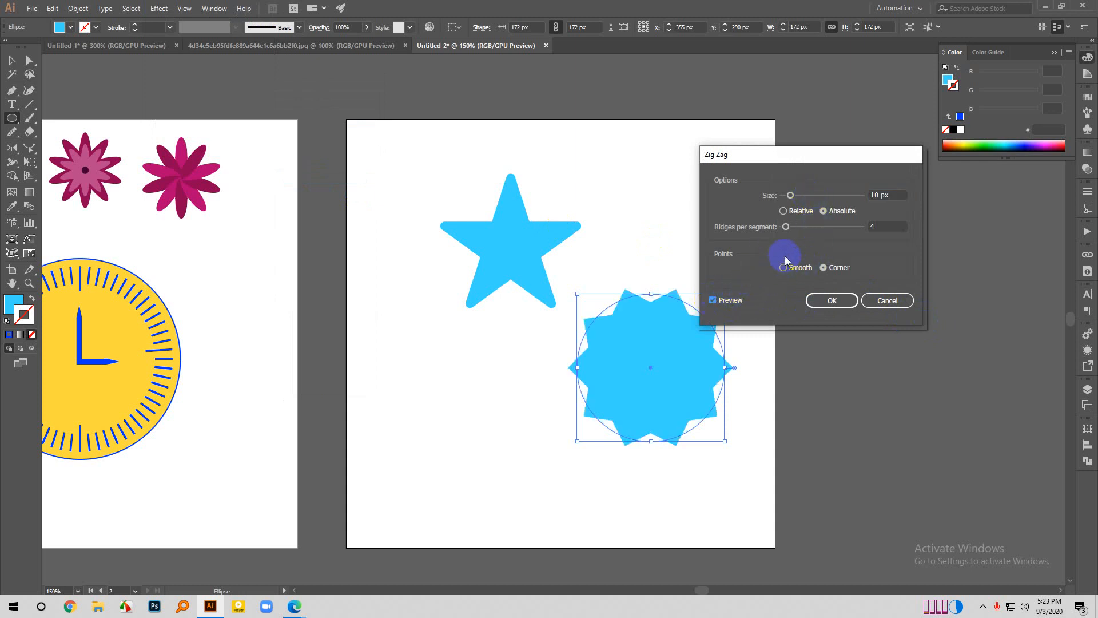
pyautogui.moveTo(795, 196); pyautogui.dragTo(807, 199)
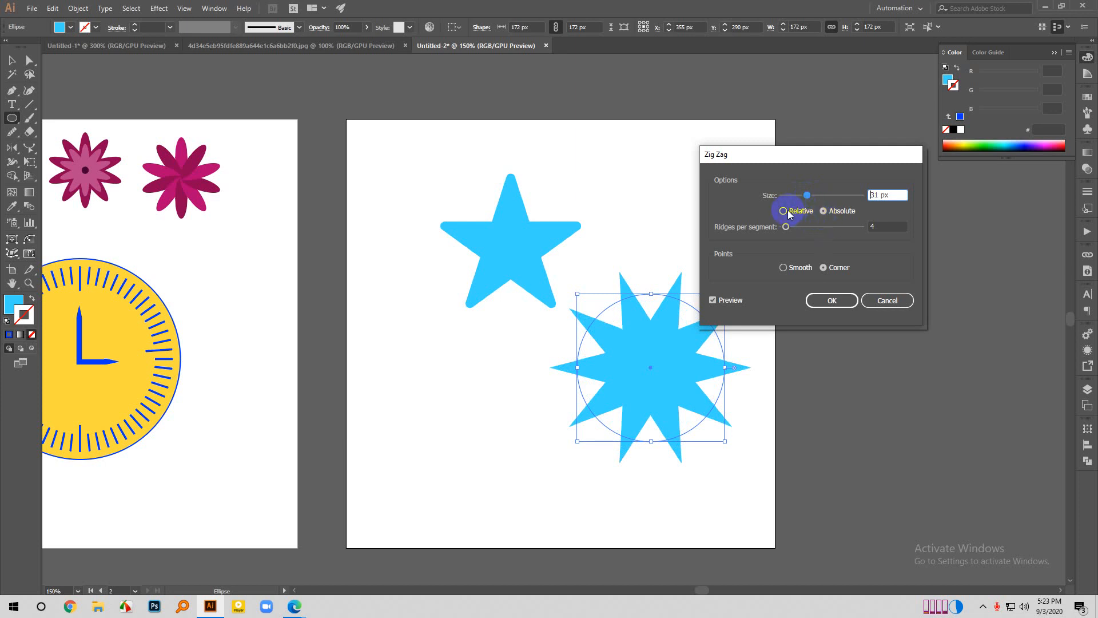
pyautogui.click(784, 211)
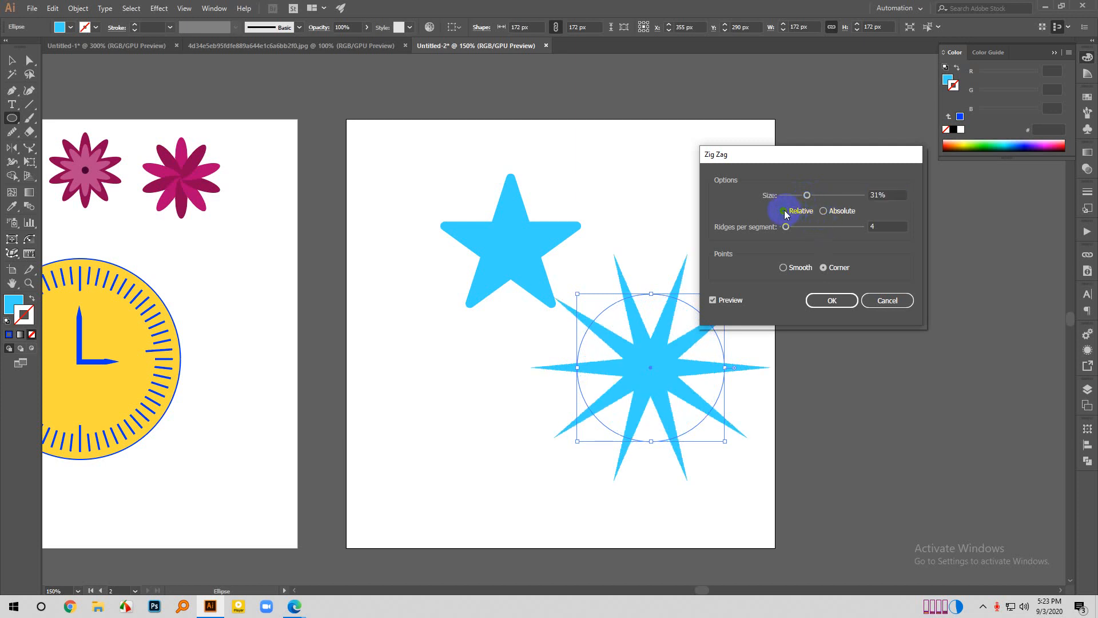
pyautogui.click(824, 212)
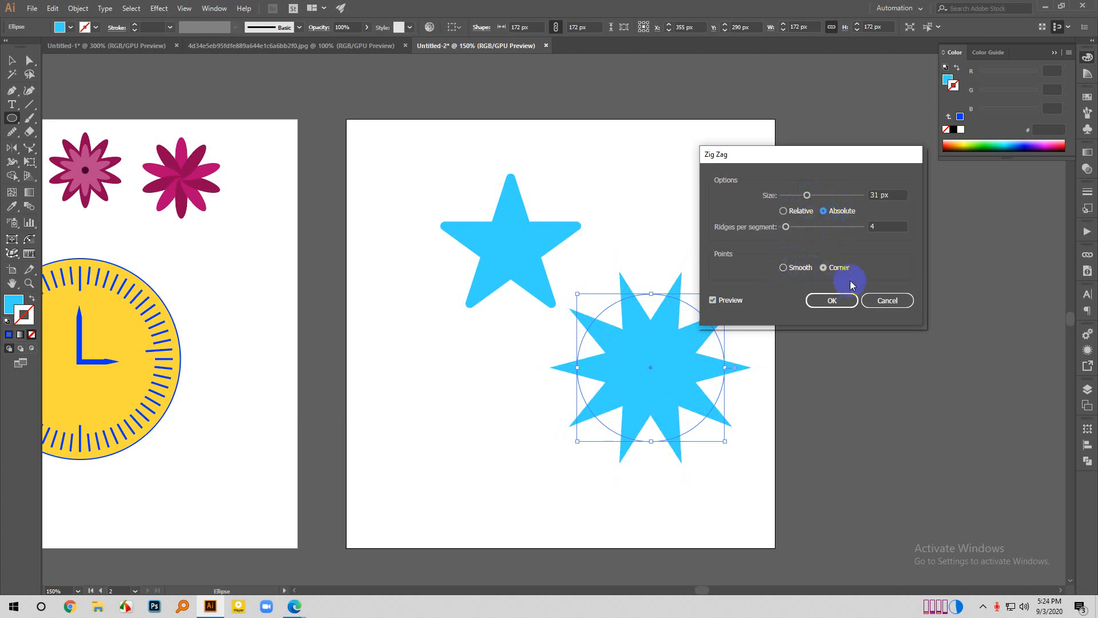
# - Set the circle's zig zag to 11 ridges per segment and apply the effect
pyautogui.click(786, 227)
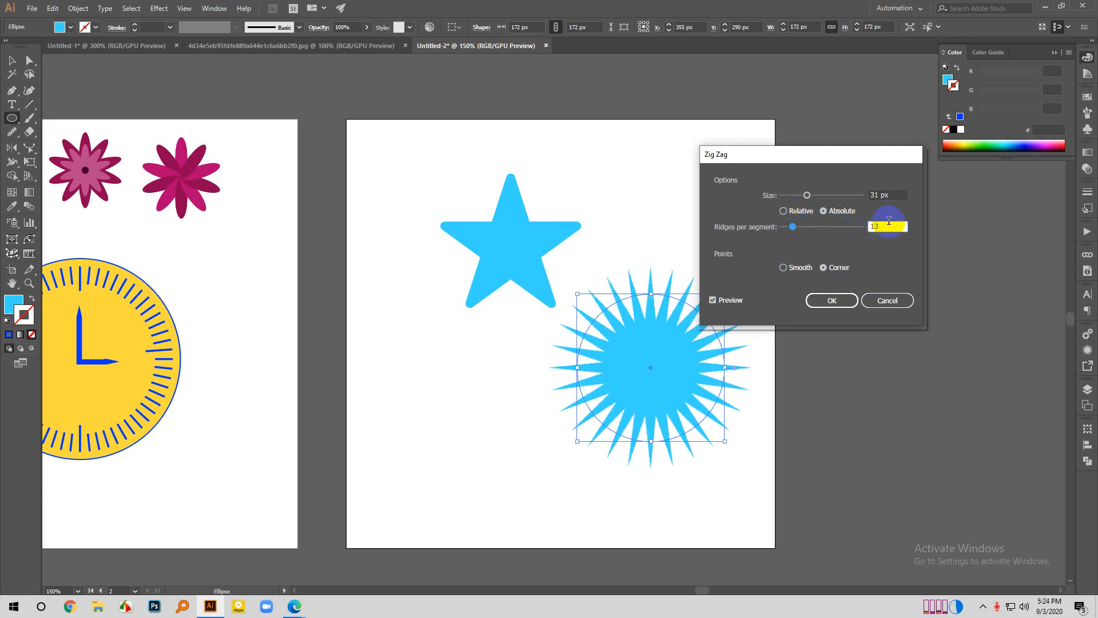
pyautogui.press('Down')
pyautogui.press('Down')
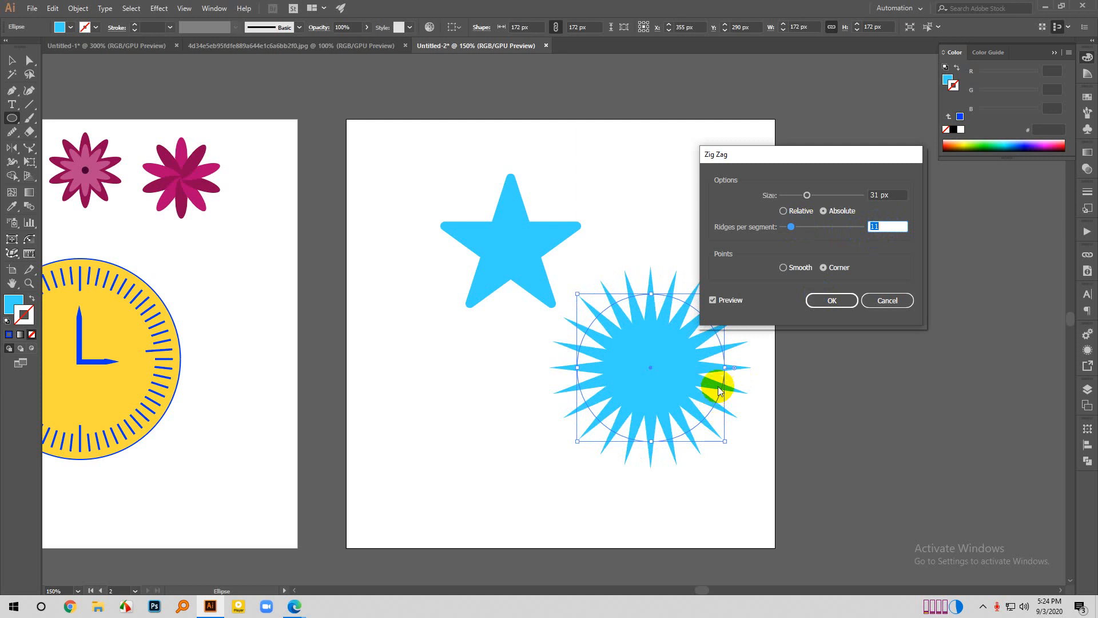
pyautogui.click(824, 302)
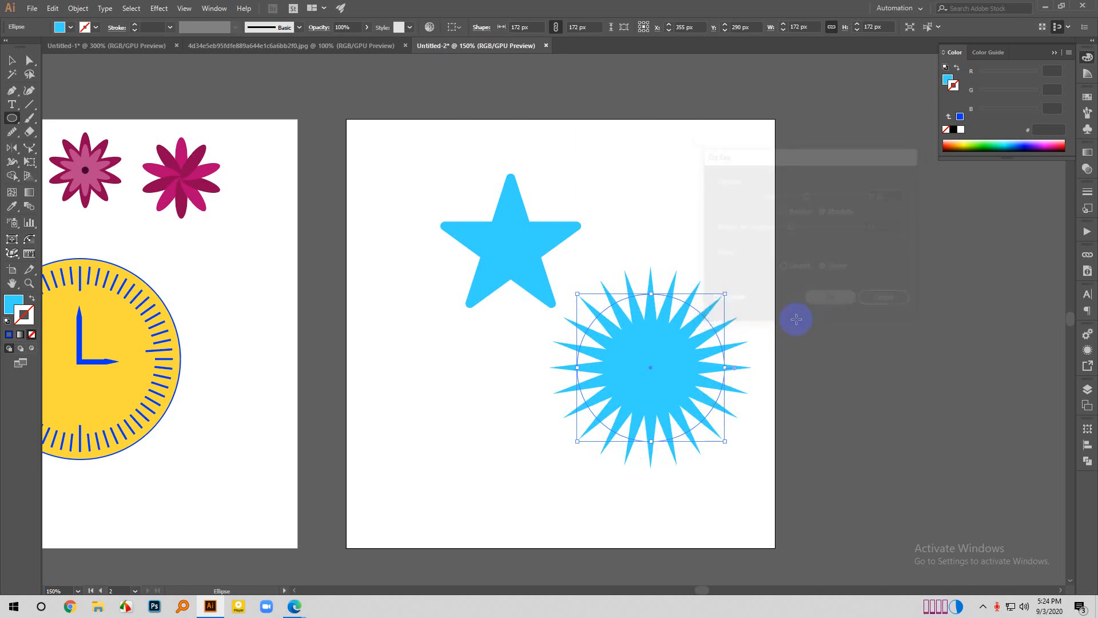
# - Move the zig-zagged circle to the upper part of the artboard, beside the star
pyautogui.click(770, 367)
pyautogui.click(576, 327)
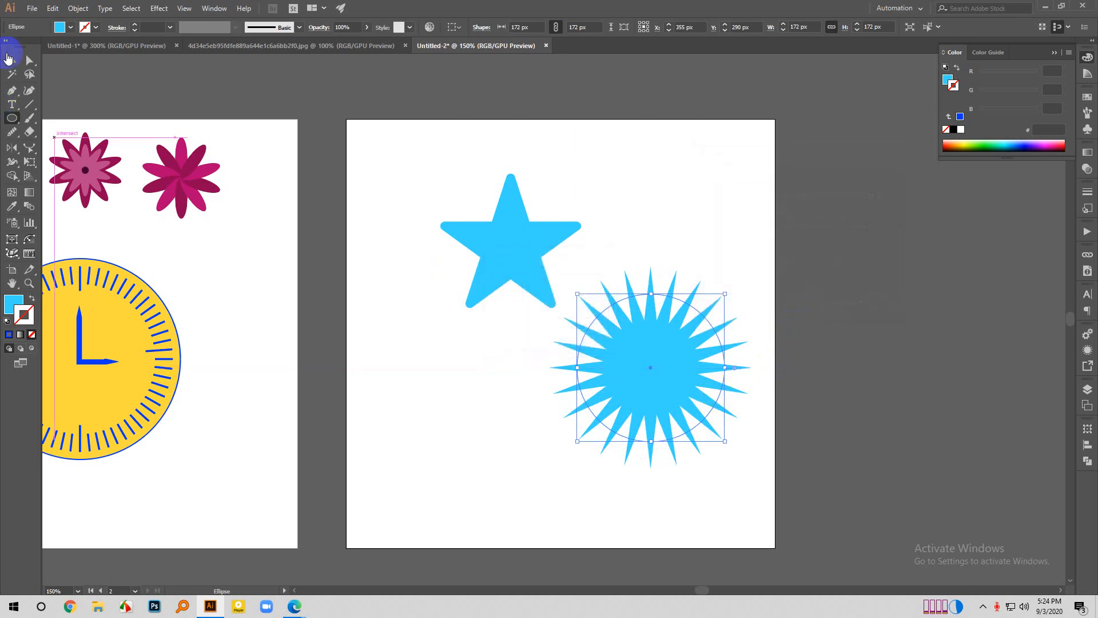
pyautogui.click(11, 60)
pyautogui.click(352, 317)
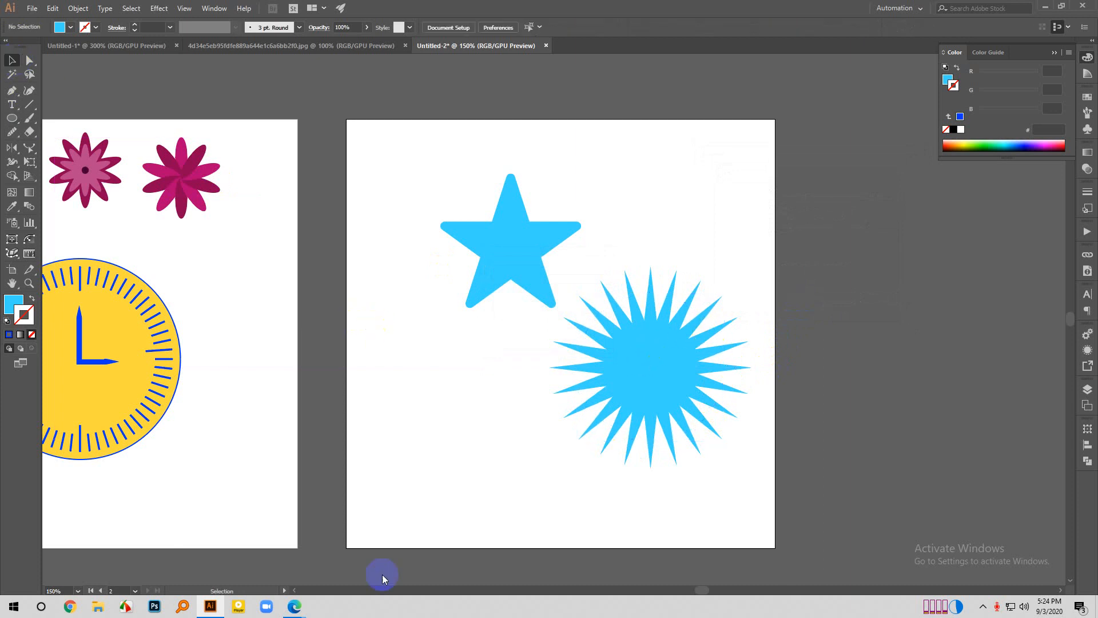
pyautogui.moveTo(659, 336); pyautogui.dragTo(695, 229)
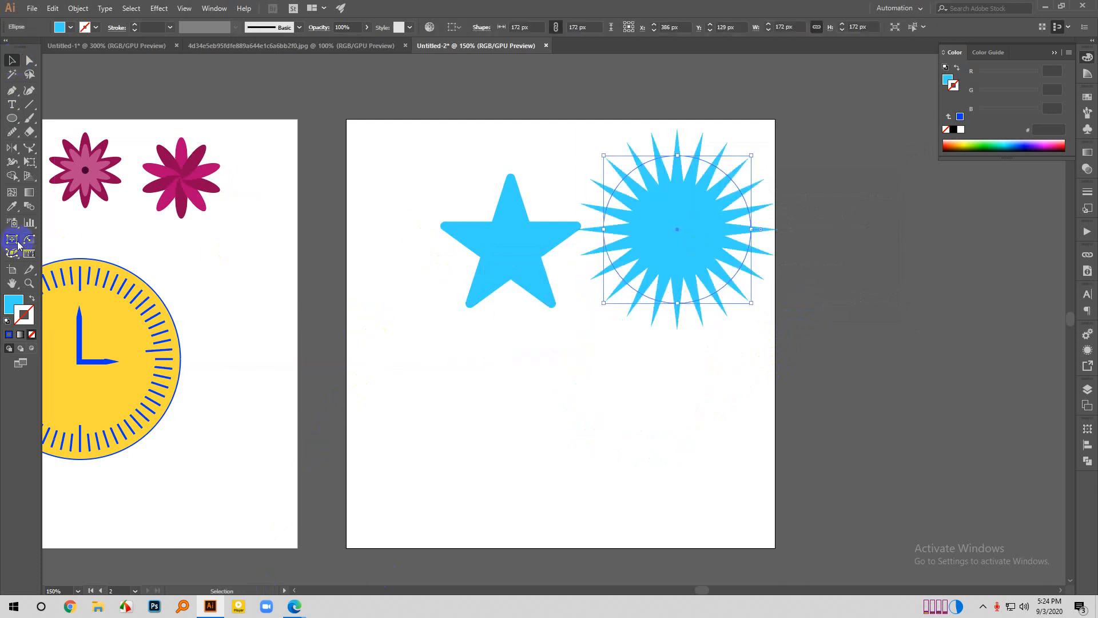
# - Draw a horizontal line about 330 px long below the shapes and give it a 2 pt dark green stroke (#004208)
pyautogui.click(28, 103)
pyautogui.moveTo(387, 414); pyautogui.dragTo(670, 414)
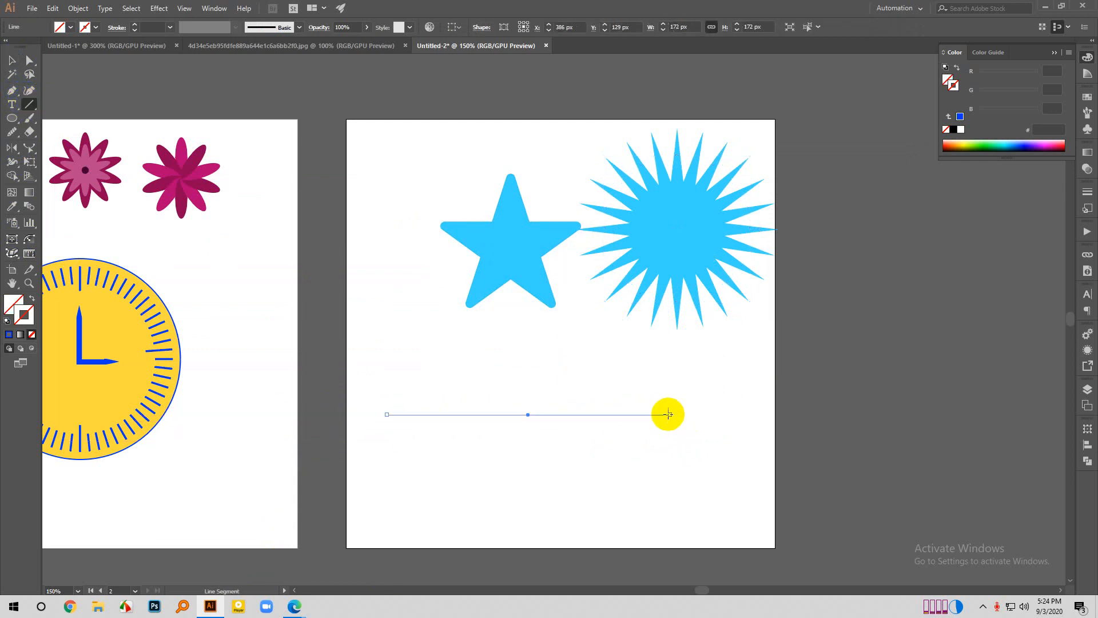
pyautogui.doubleClick(23, 312)
pyautogui.moveTo(645, 203); pyautogui.dragTo(693, 292)
pyautogui.click(813, 188)
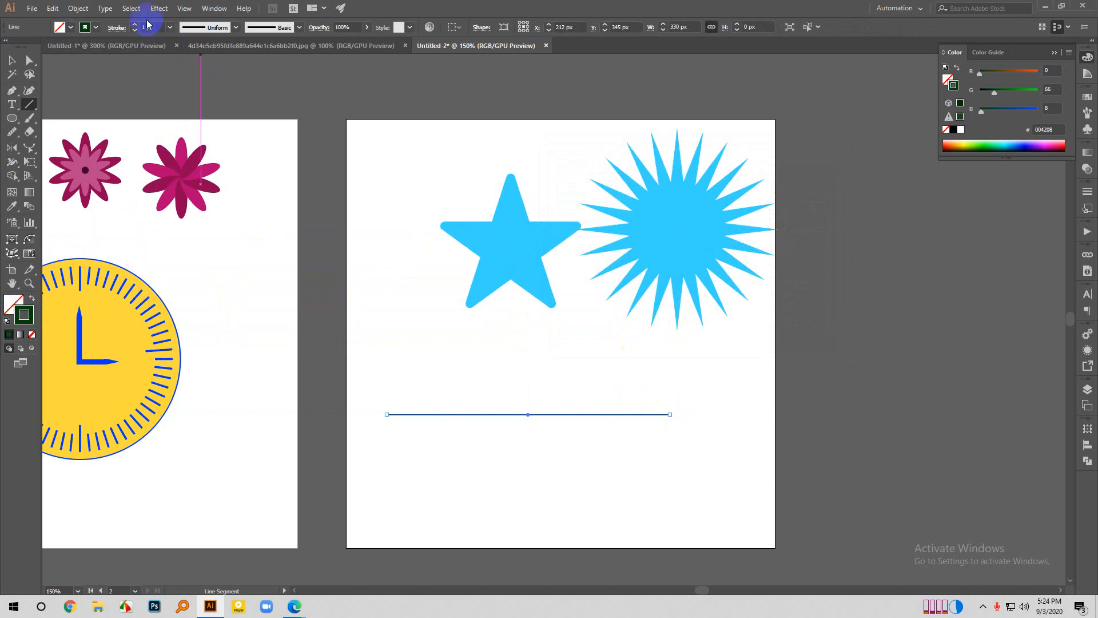
pyautogui.scroll(1, 160, 27)
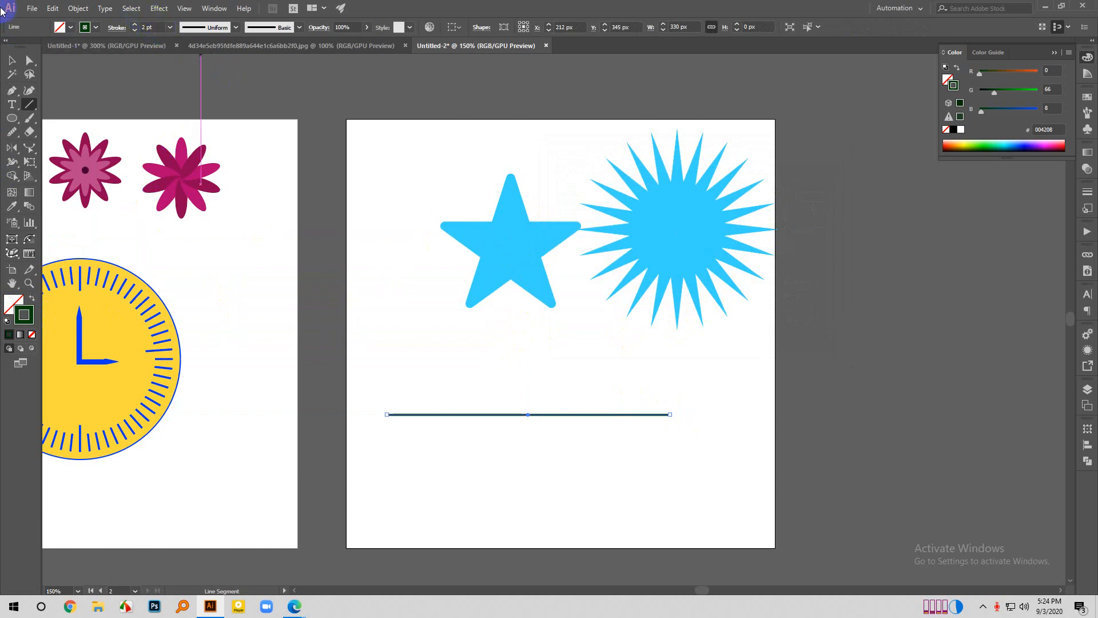
# - Preview the Zig Zag effect on the line at absolute size 10 px, trying 14 and 5 ridges per segment and choosing smooth points
pyautogui.click(77, 8)
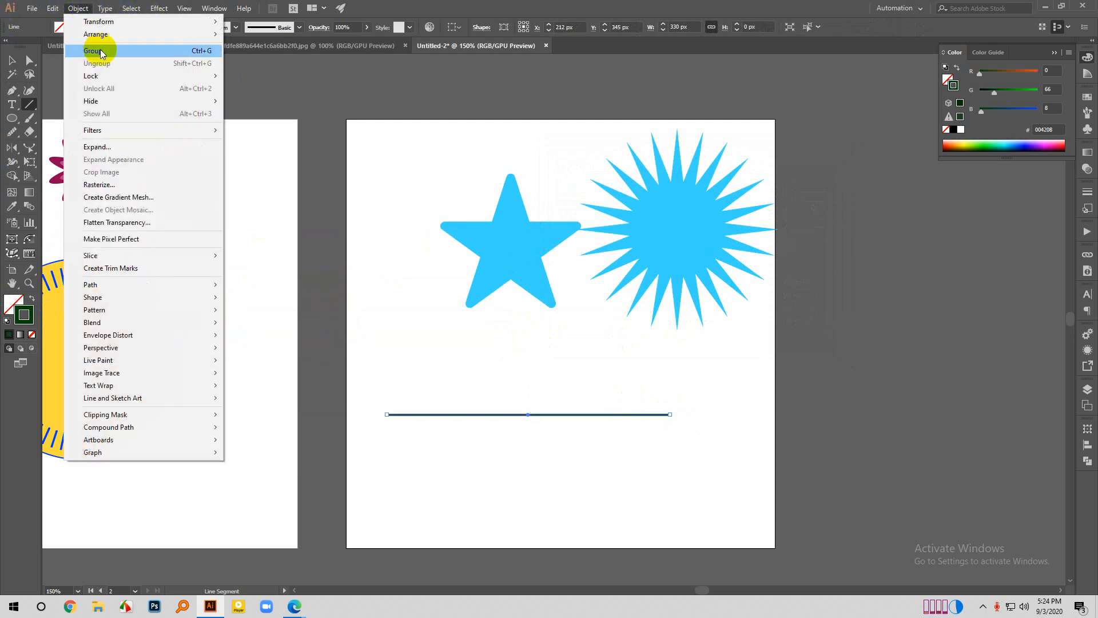
pyautogui.moveTo(148, 10)
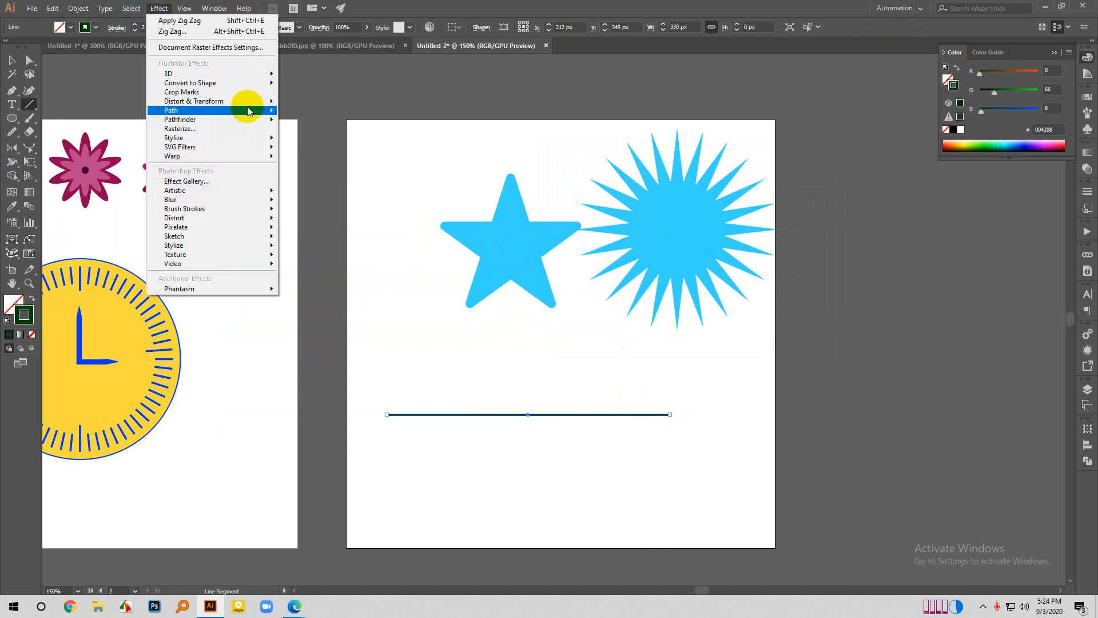
pyautogui.moveTo(246, 100)
pyautogui.click(309, 179)
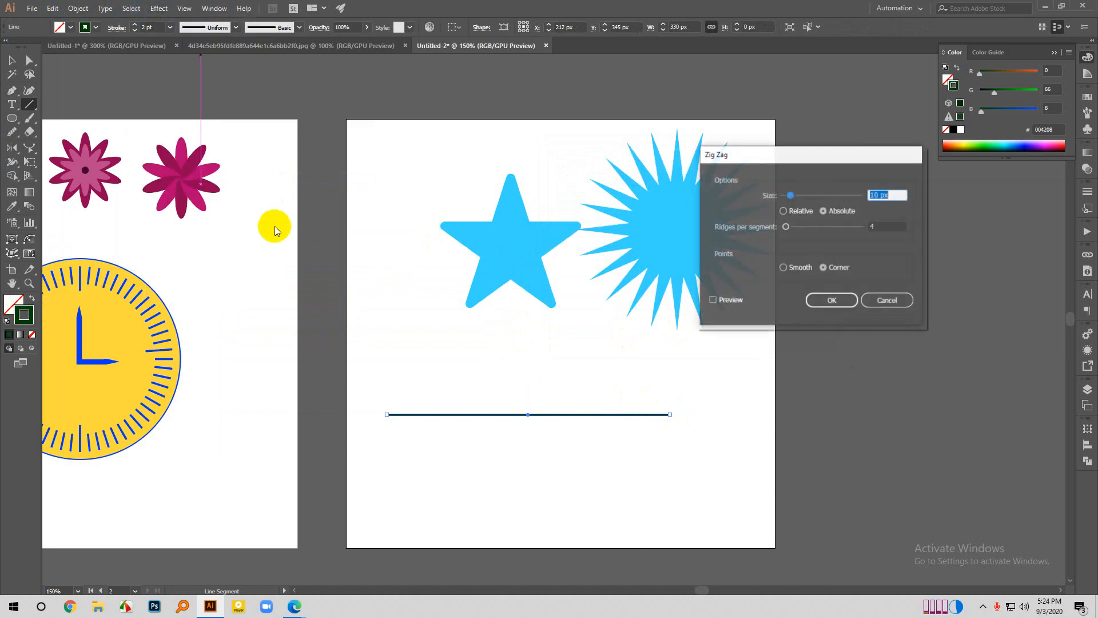
pyautogui.click(713, 300)
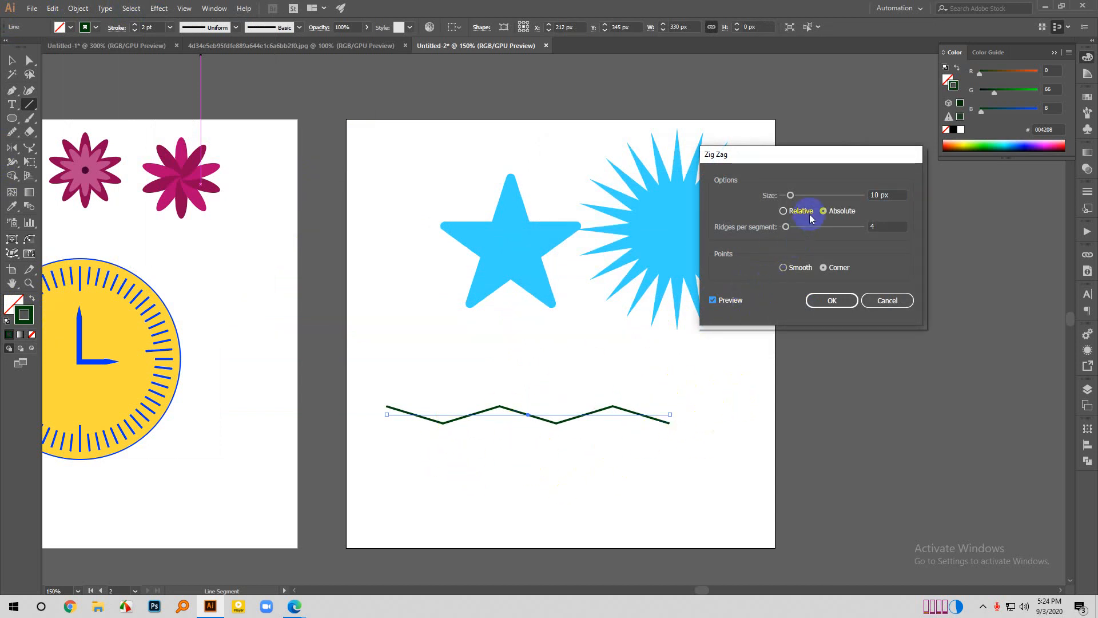
pyautogui.moveTo(779, 230); pyautogui.dragTo(796, 228)
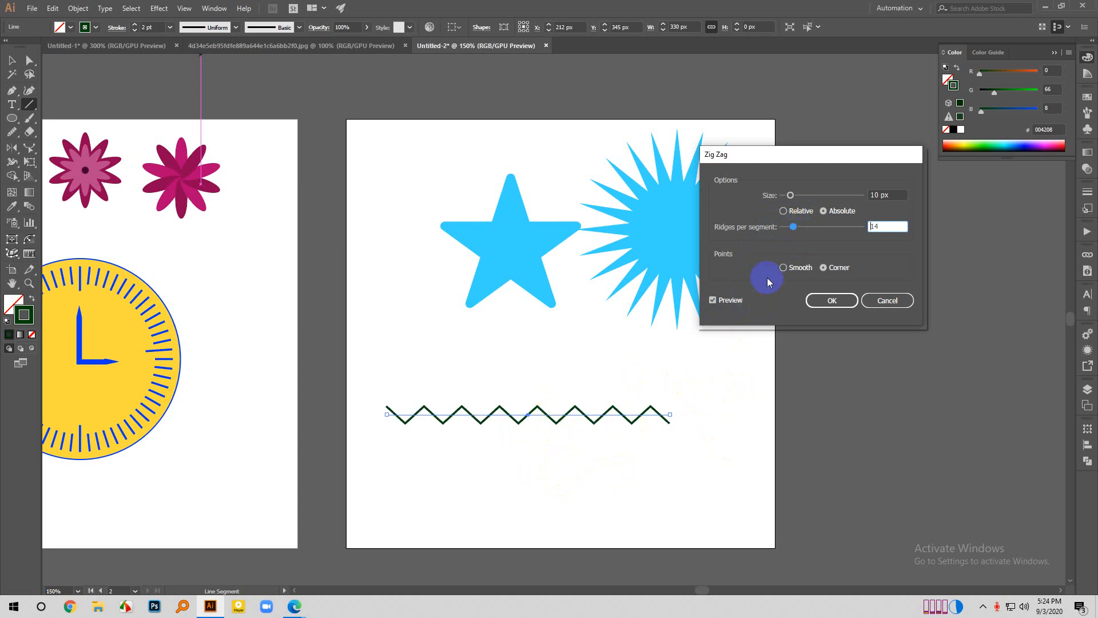
pyautogui.moveTo(788, 228); pyautogui.dragTo(784, 229)
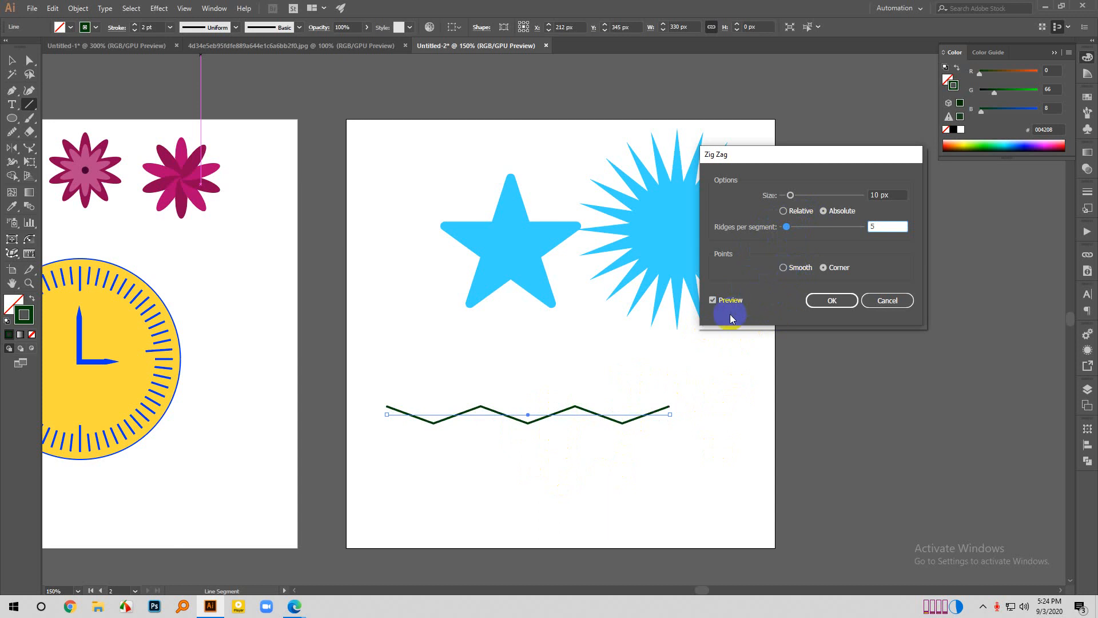
pyautogui.click(782, 267)
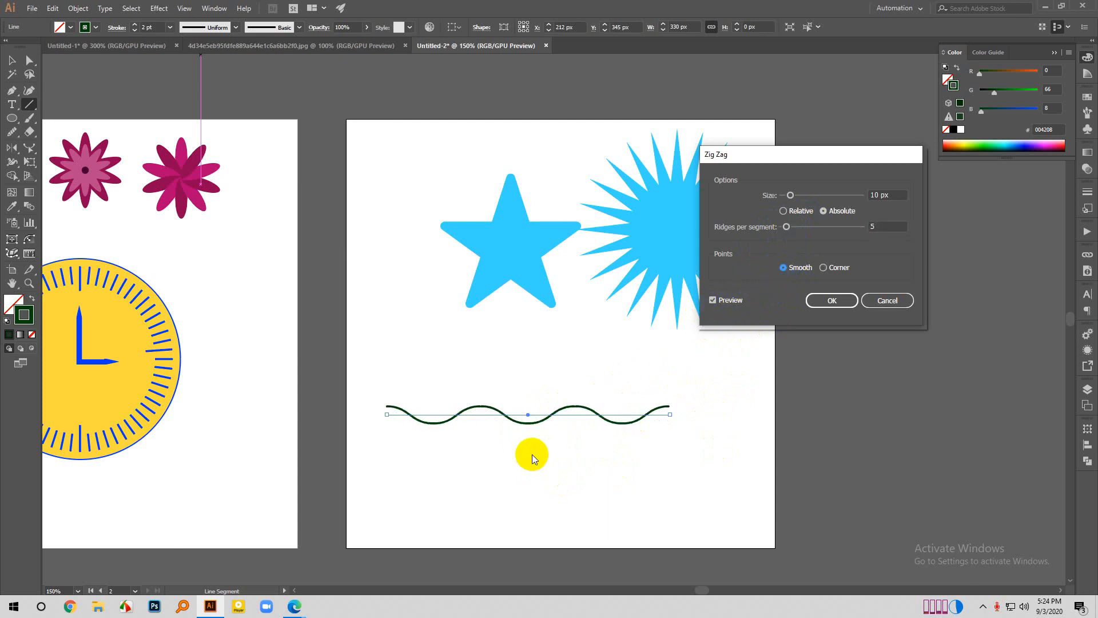
# - Set the line's zig zag size to 18 px with 17 ridges per segment and apply the effect
pyautogui.moveTo(798, 196); pyautogui.dragTo(794, 228)
pyautogui.click(788, 227)
pyautogui.click(779, 273)
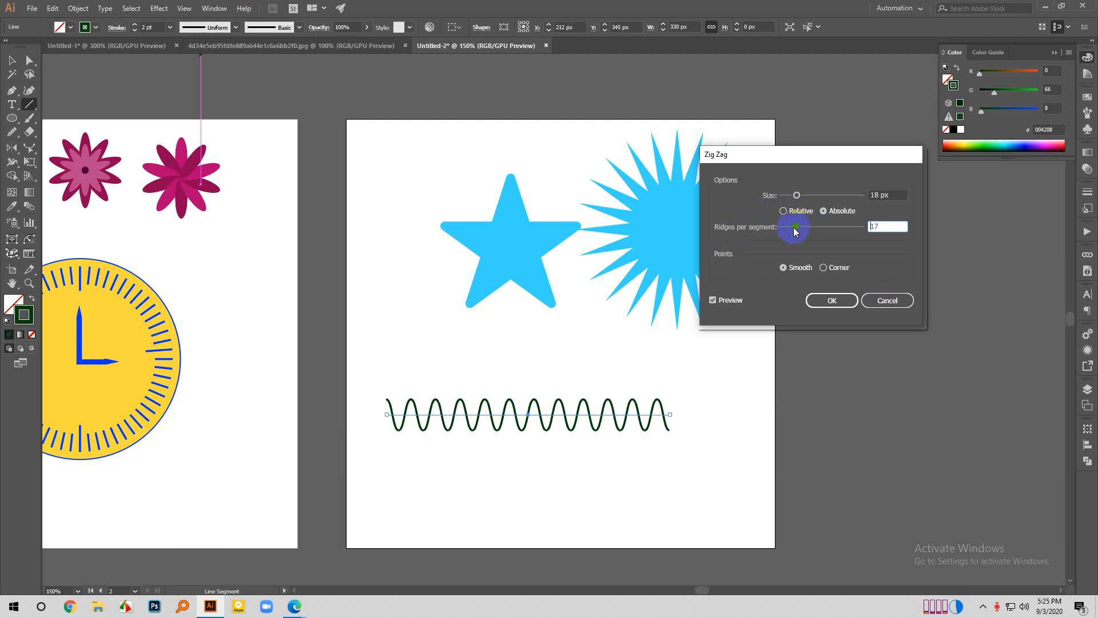
pyautogui.click(831, 300)
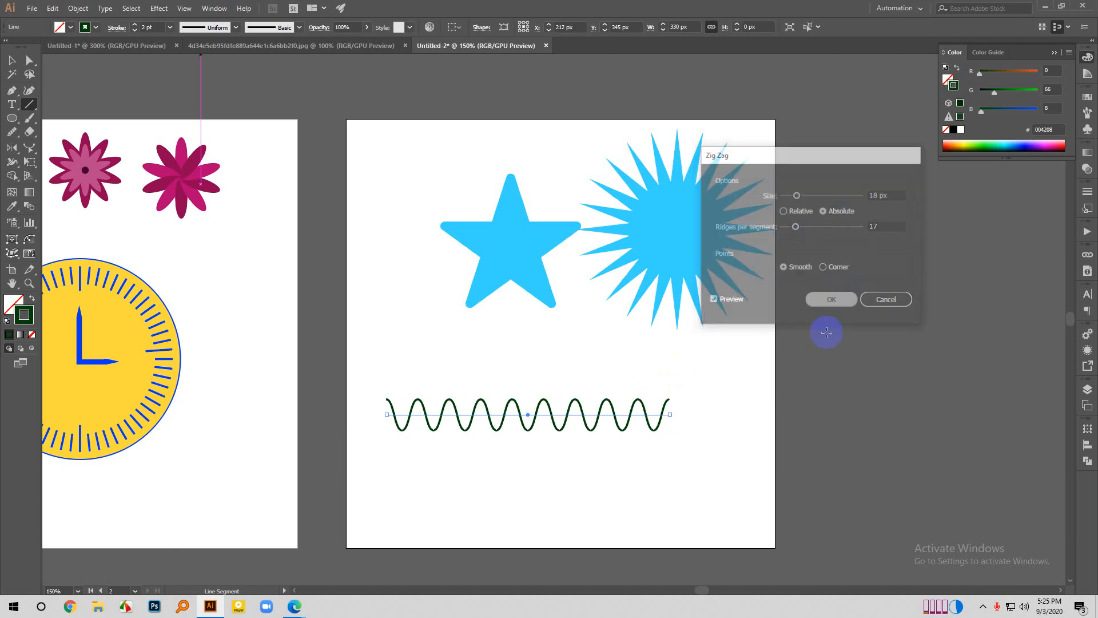
pyautogui.click(779, 438)
pyautogui.click(520, 339)
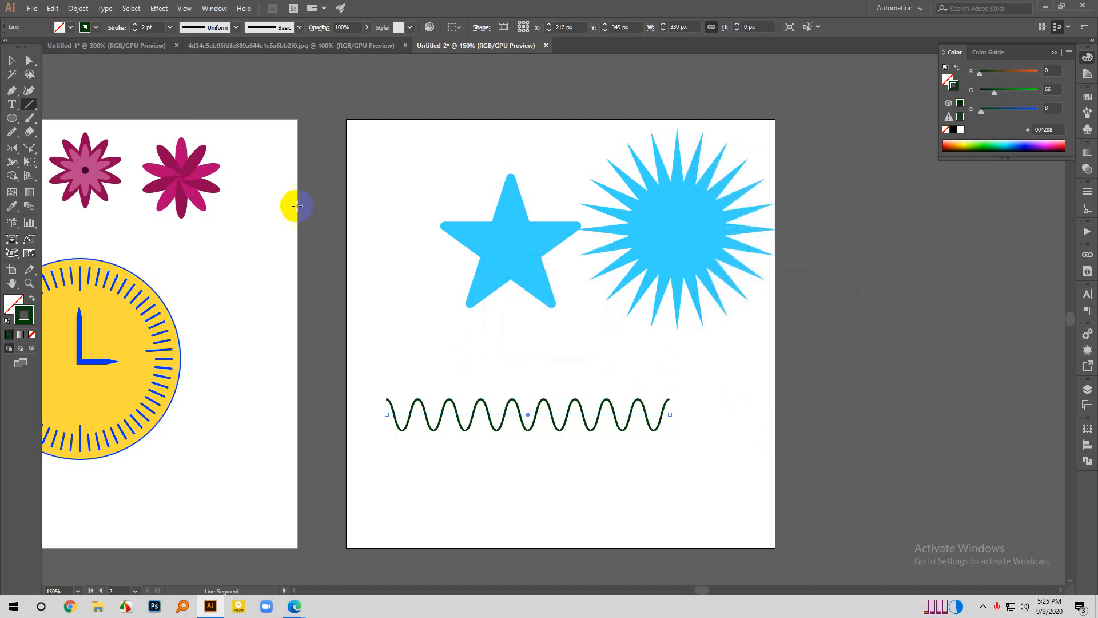
# - Duplicate the wavy line with an offset below it, and copy the pair further down to form four staggered waves
pyautogui.click(11, 61)
pyautogui.click(492, 478)
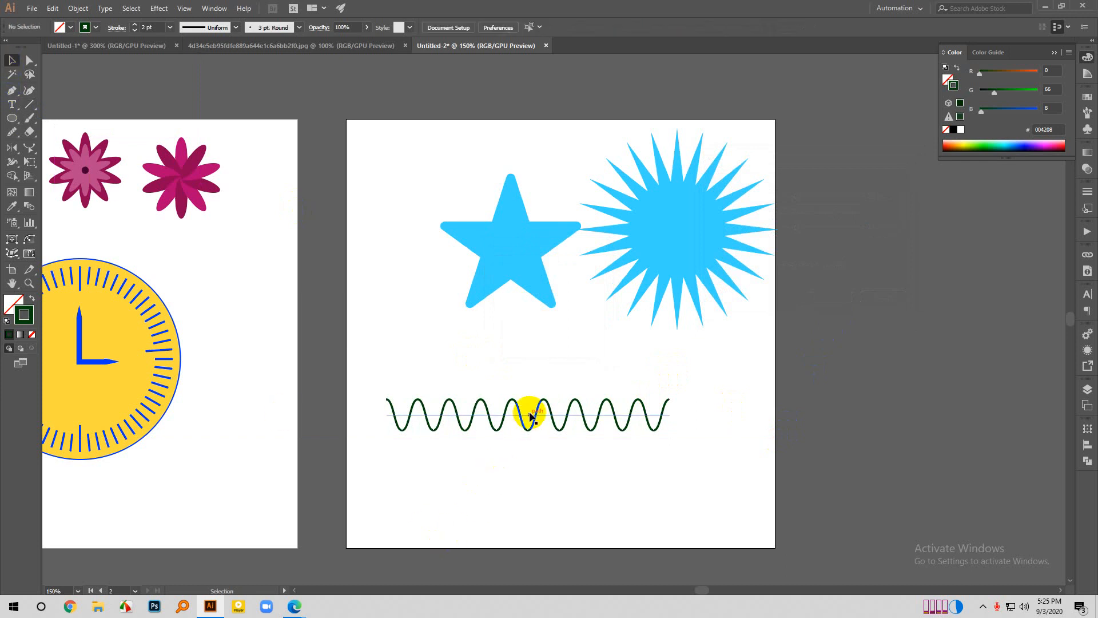
pyautogui.moveTo(535, 418); pyautogui.dragTo(552, 457)
pyautogui.moveTo(540, 404); pyautogui.dragTo(566, 464)
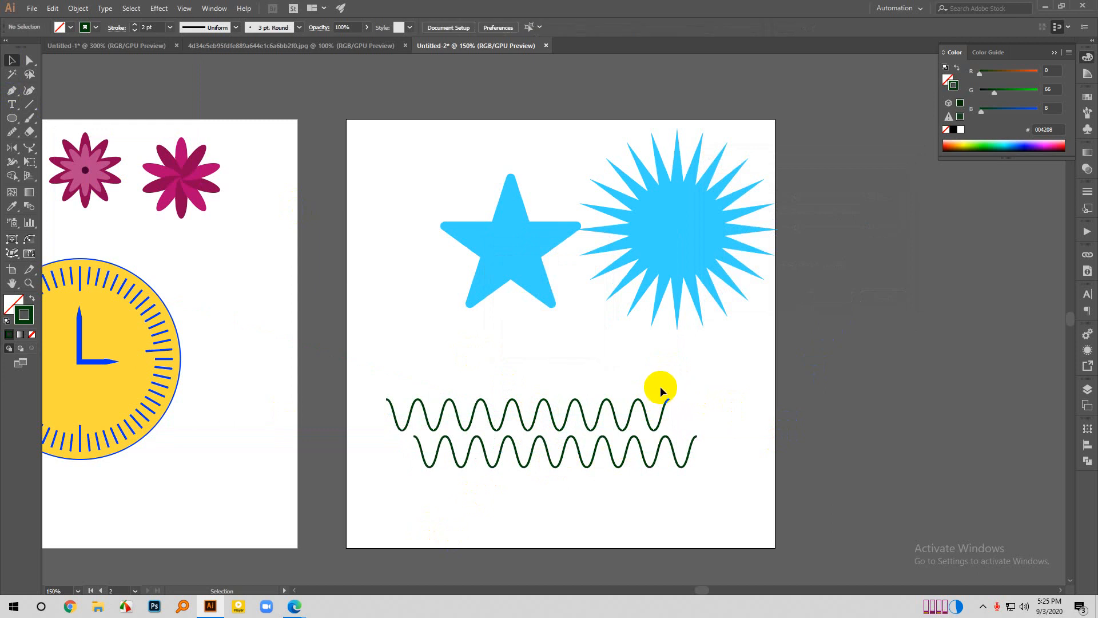
pyautogui.moveTo(659, 386); pyautogui.dragTo(615, 513)
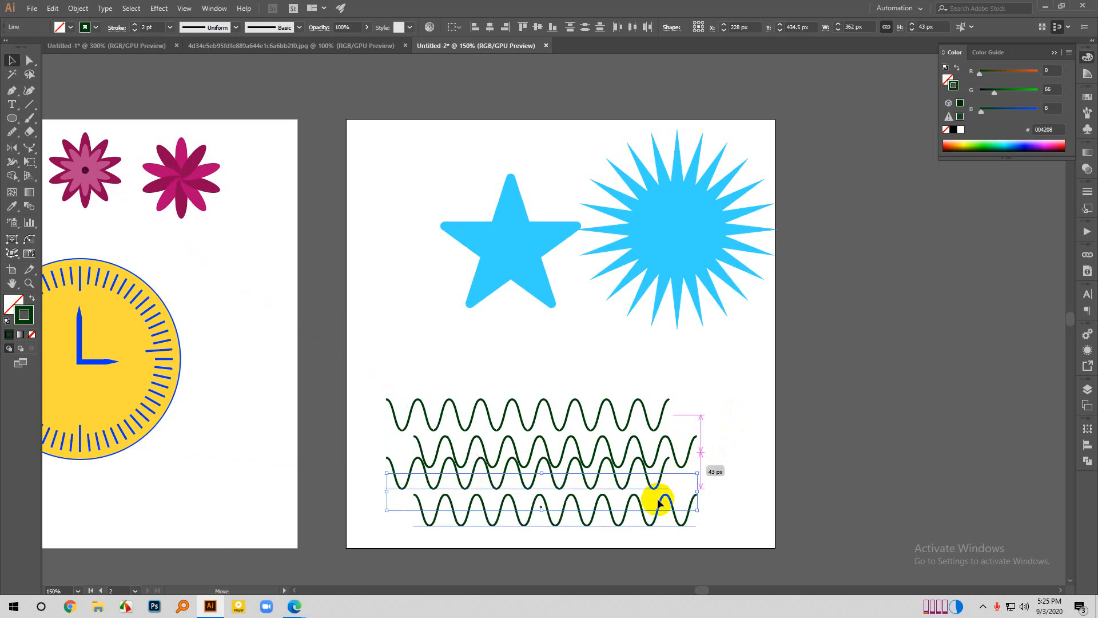
pyautogui.click(719, 421)
# - Delete the star, the spiky circle and all the wavy lines from the second artboard
pyautogui.scroll(-2, 718, 421)
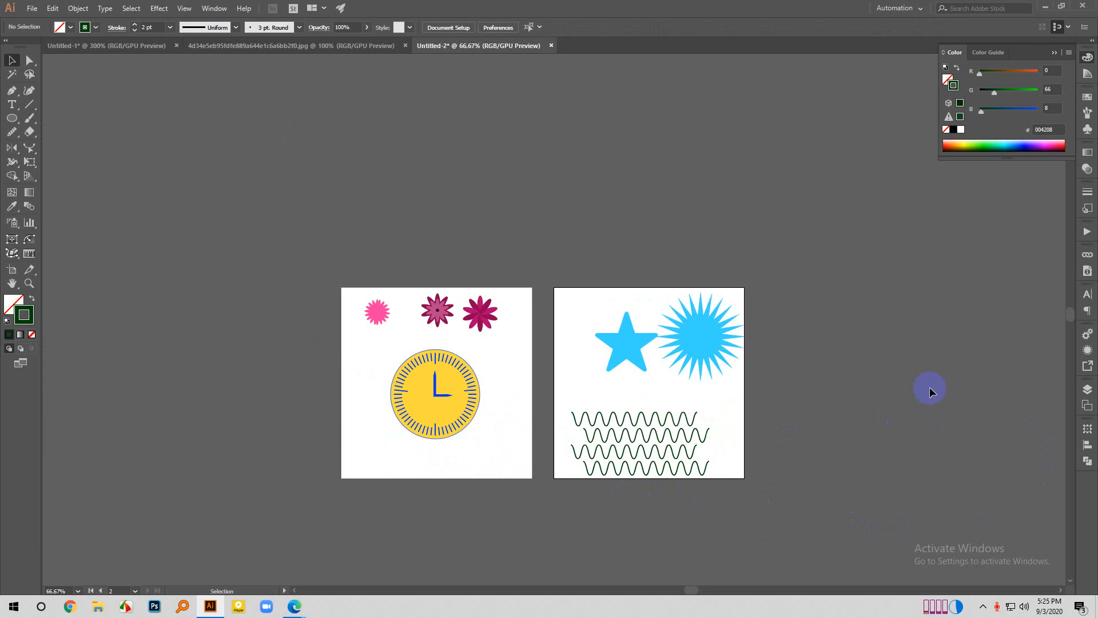
pyautogui.scroll(-2, 684, 495)
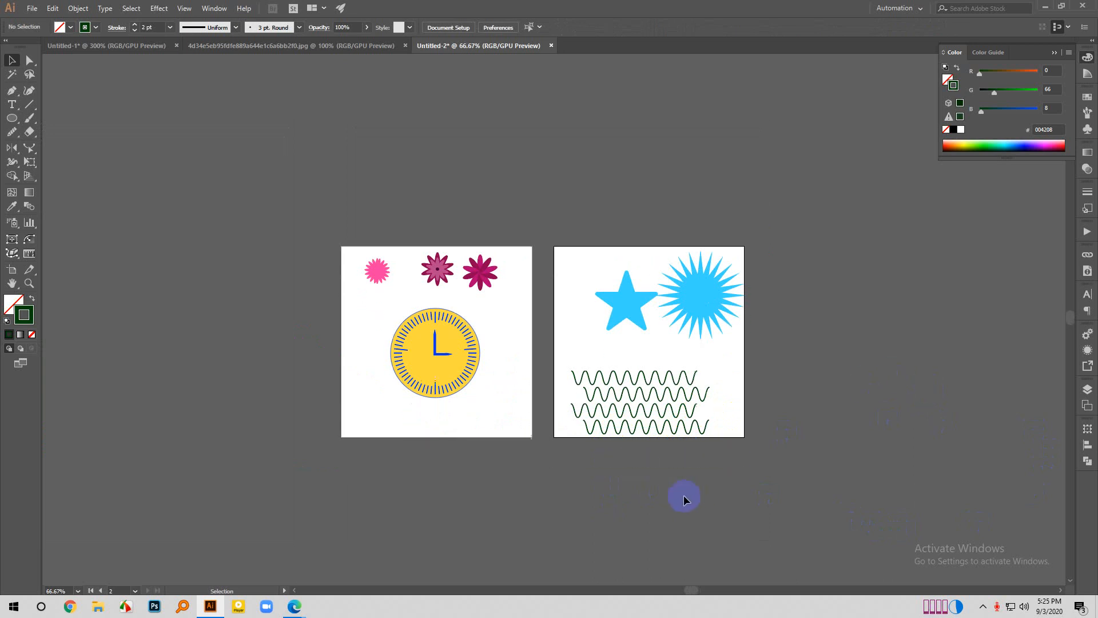
pyautogui.moveTo(566, 240); pyautogui.dragTo(812, 445)
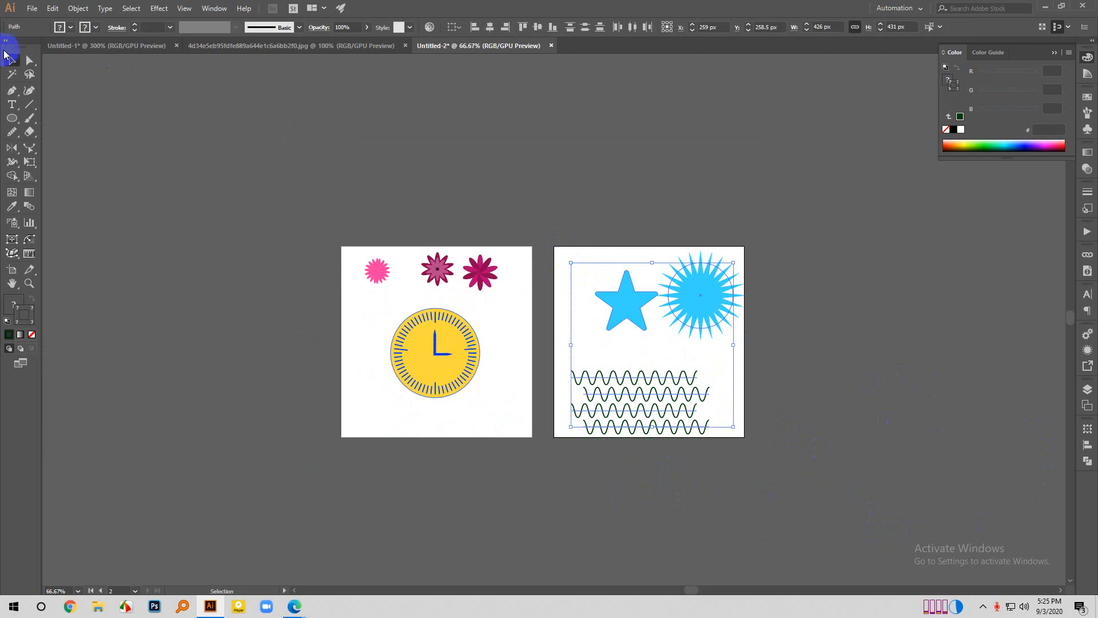
pyautogui.press('Delete')
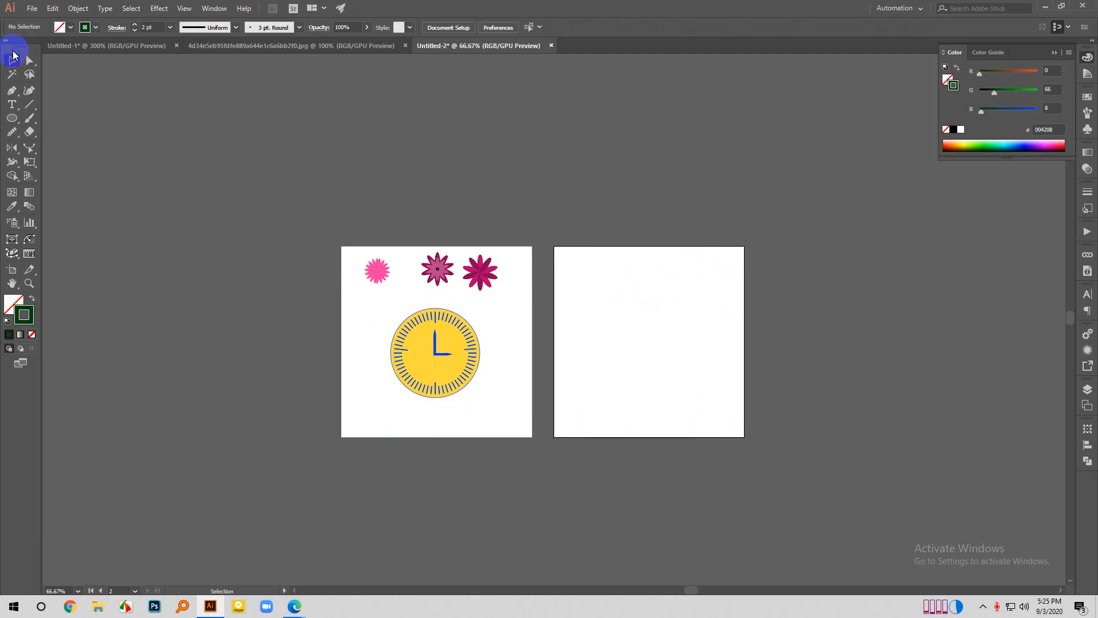
pyautogui.click(156, 7)
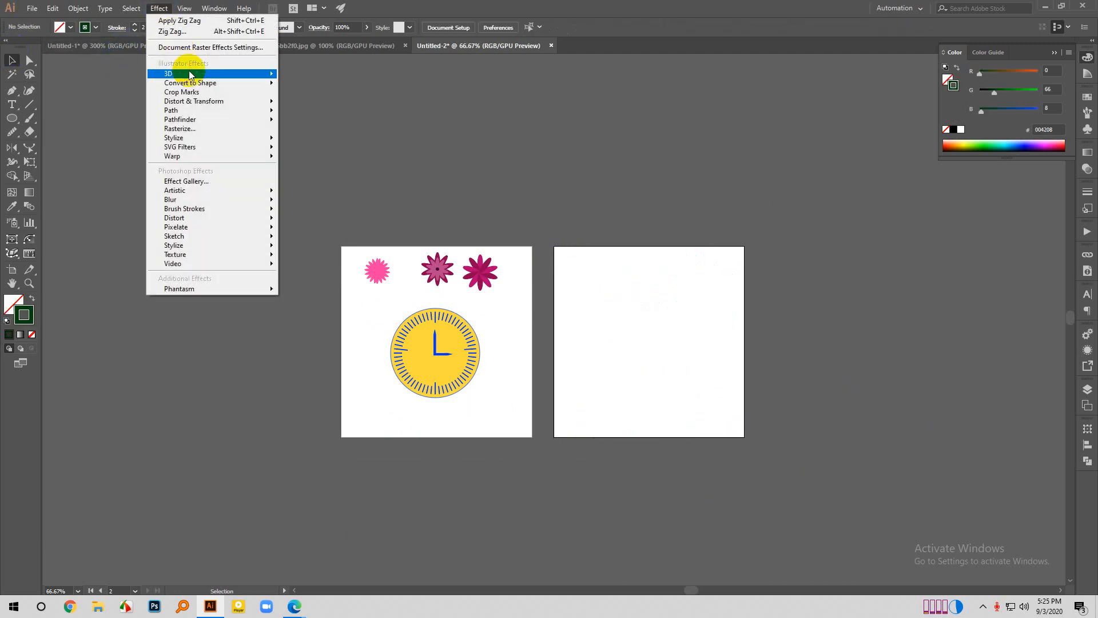
pyautogui.click(33, 8)
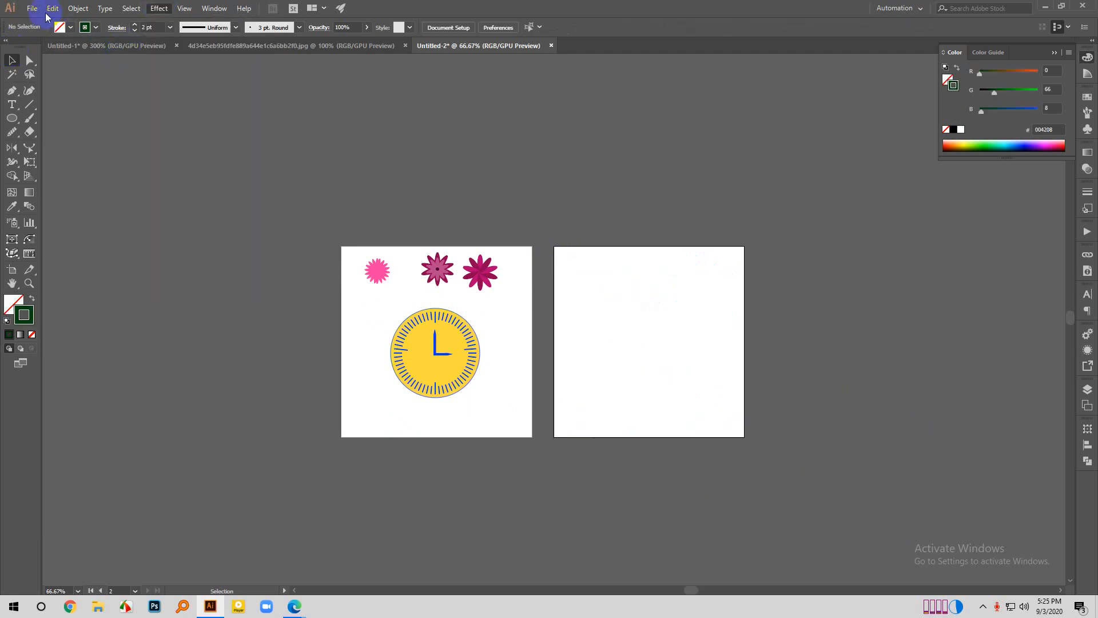
pyautogui.click(406, 330)
pyautogui.click(159, 8)
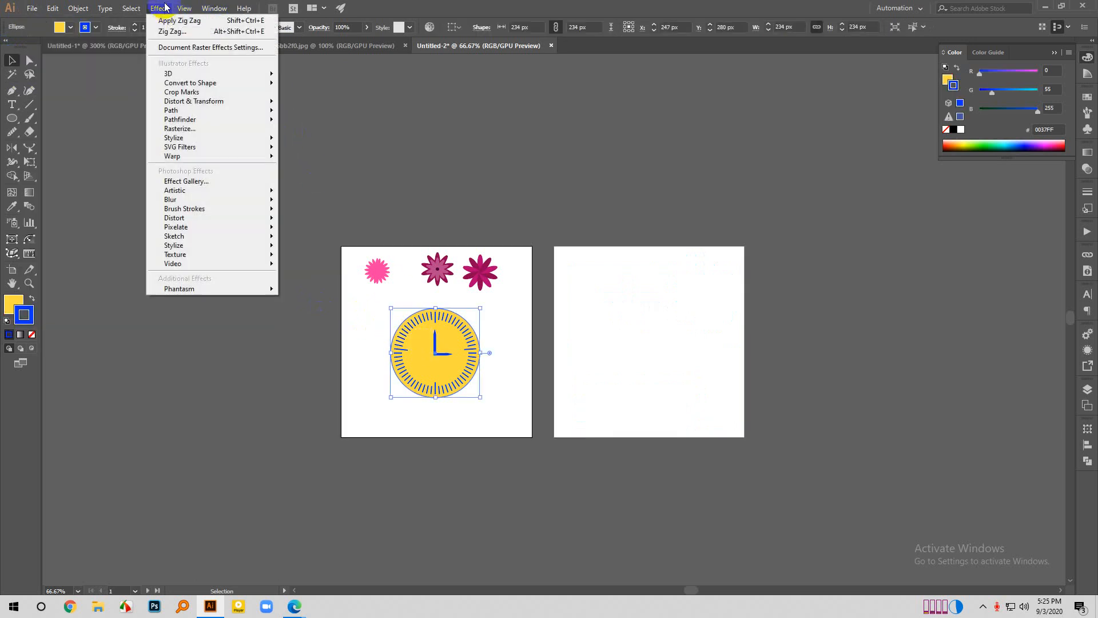
pyautogui.moveTo(197, 83)
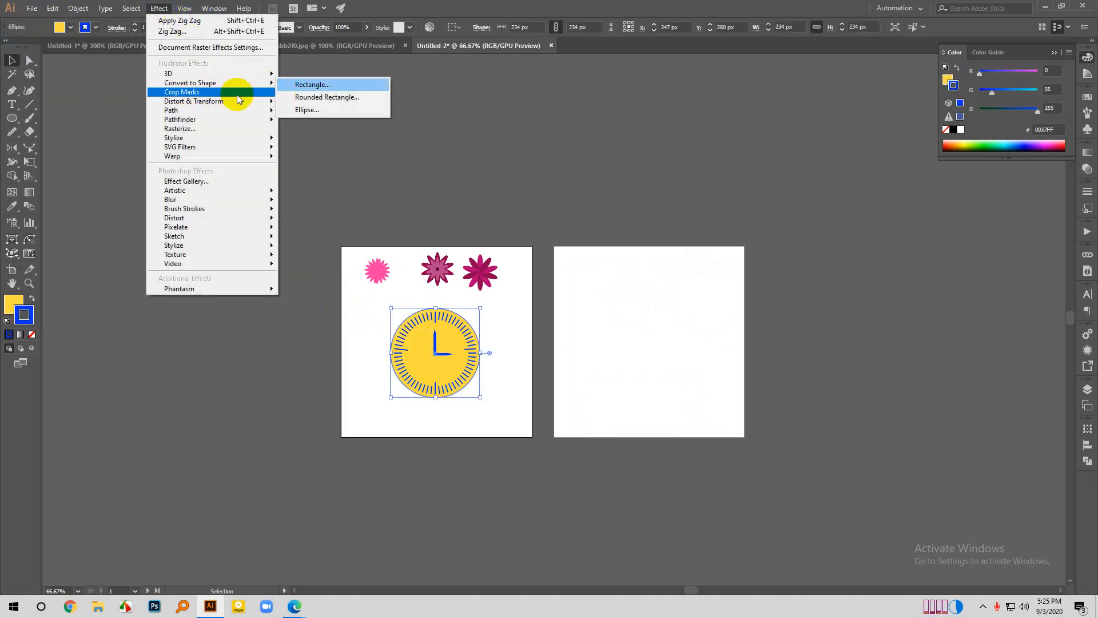
pyautogui.moveTo(238, 100)
pyautogui.click(374, 235)
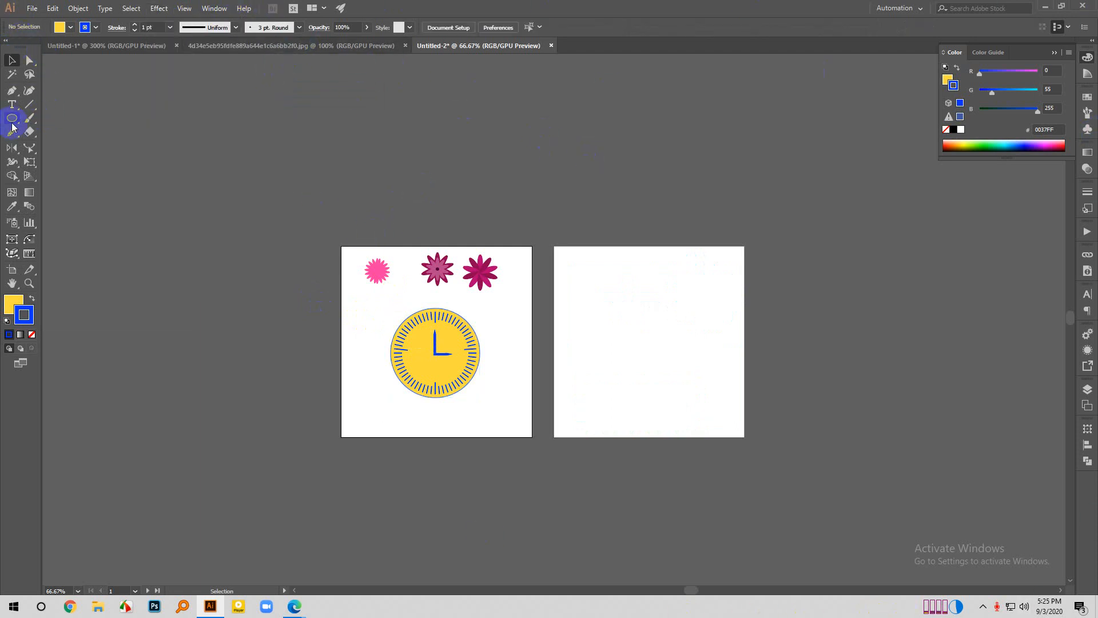
# - Draw a square about 246 px wide on the empty second artboard and move it down toward the artboard's middle
pyautogui.moveTo(11, 118); pyautogui.dragTo(80, 127)
pyautogui.moveTo(622, 300)
pyautogui.mouseDown()
pyautogui.moveTo(678, 362)
pyautogui.moveTo(701, 361)
pyautogui.moveTo(664, 332)
pyautogui.moveTo(668, 346)
pyautogui.mouseUp()
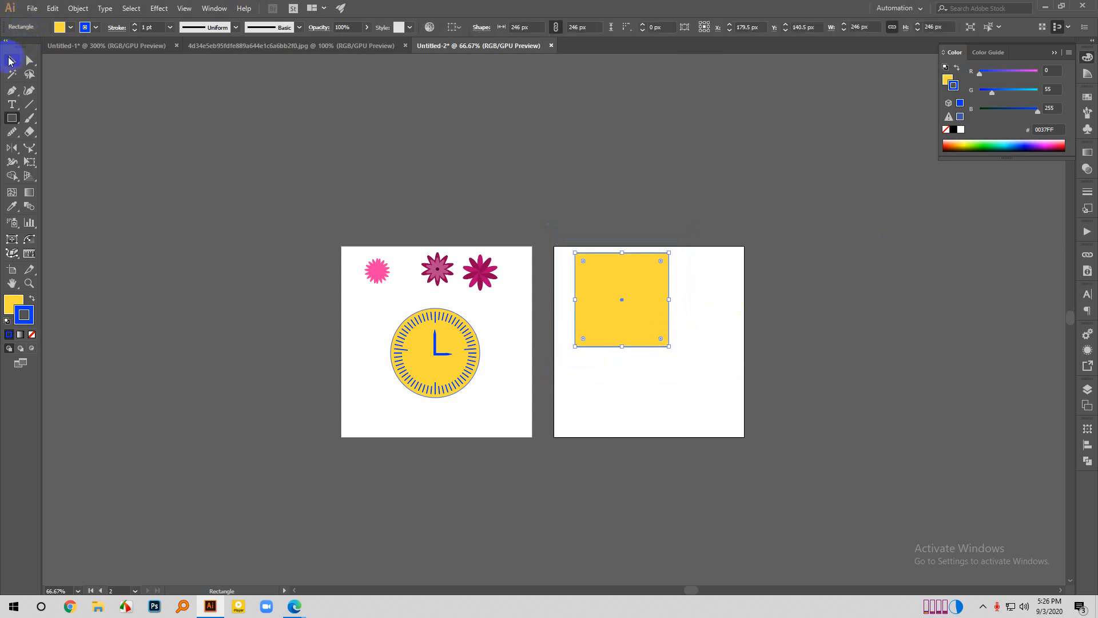
pyautogui.click(12, 60)
pyautogui.moveTo(583, 261); pyautogui.dragTo(614, 337)
pyautogui.hotkey('ctrl', 'z')
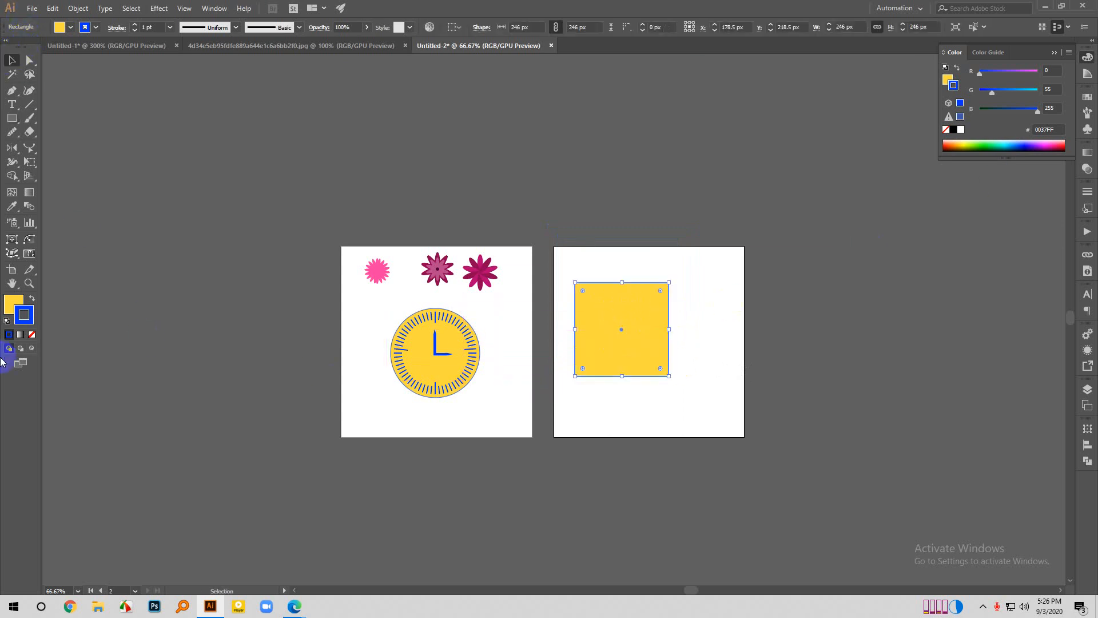
# - Swap the square's fill and stroke colours so the fill is blue, and remove its stroke
pyautogui.click(31, 298)
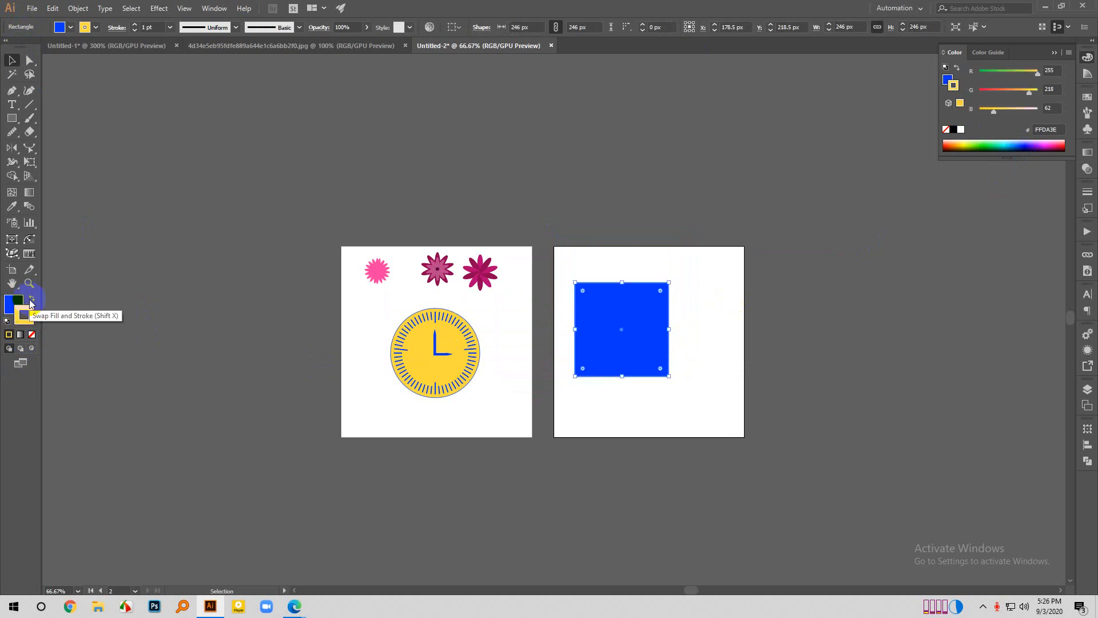
pyautogui.click(33, 335)
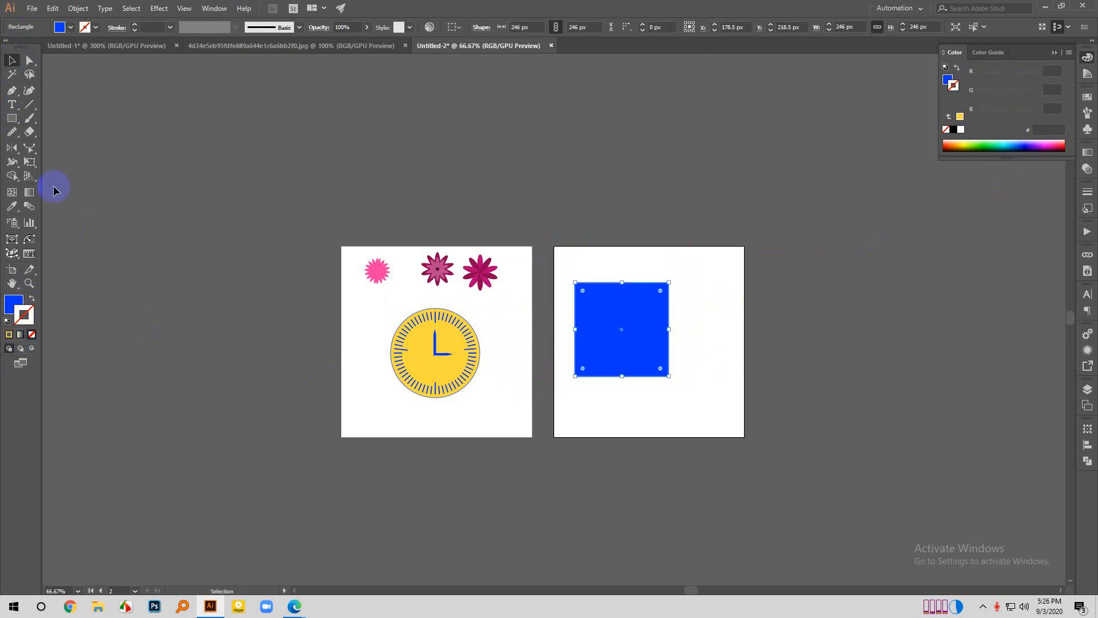
pyautogui.click(789, 362)
# - Select the blue square and bring up its Transform commands
pyautogui.scroll(1, 665, 345)
pyautogui.click(647, 301)
pyautogui.rightClick(648, 301)
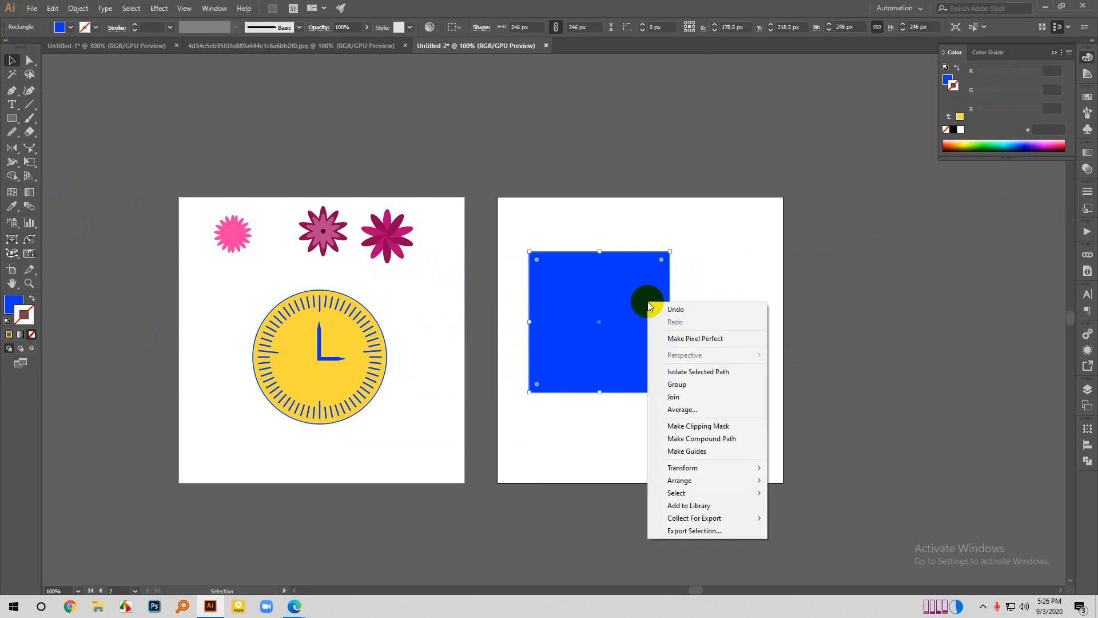
pyautogui.moveTo(692, 468)
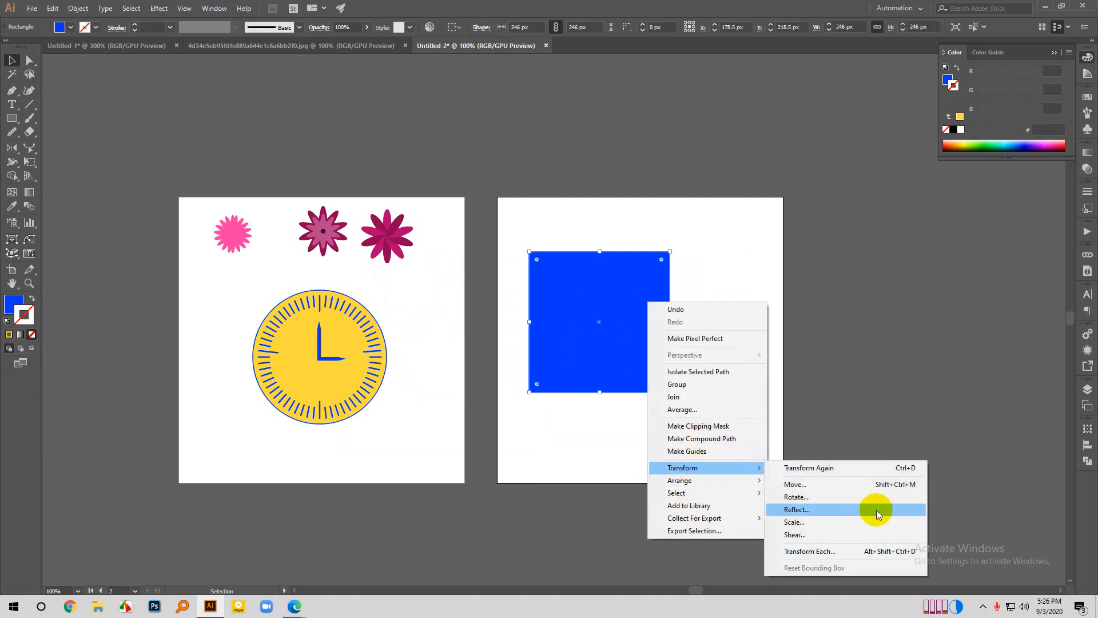
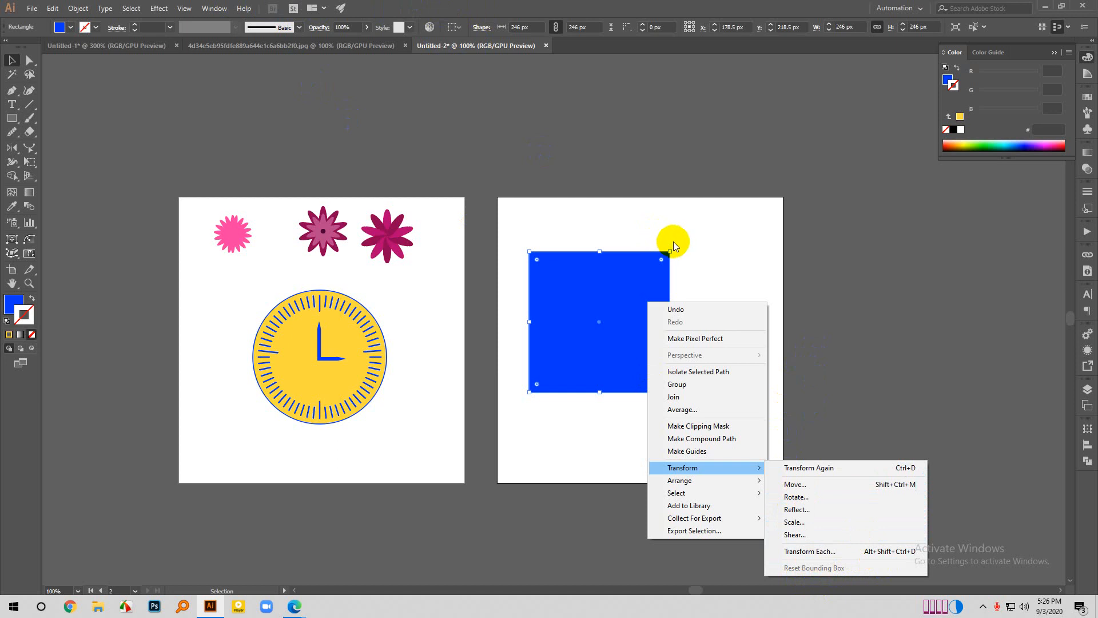
pyautogui.click(802, 307)
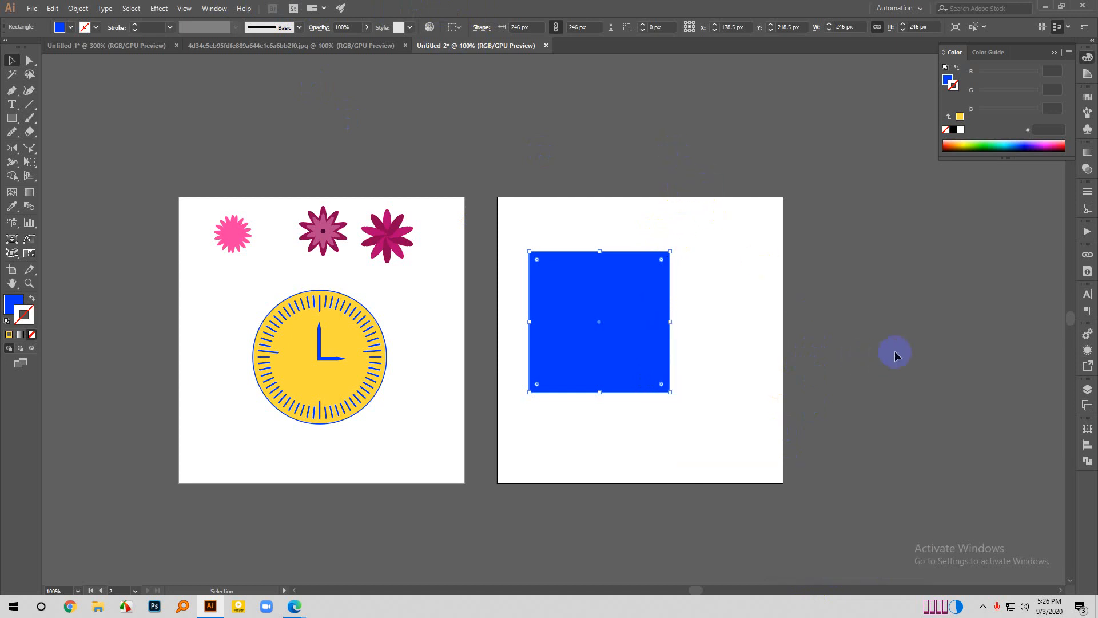
pyautogui.click(735, 357)
pyautogui.click(615, 340)
pyautogui.scroll(1, 615, 340)
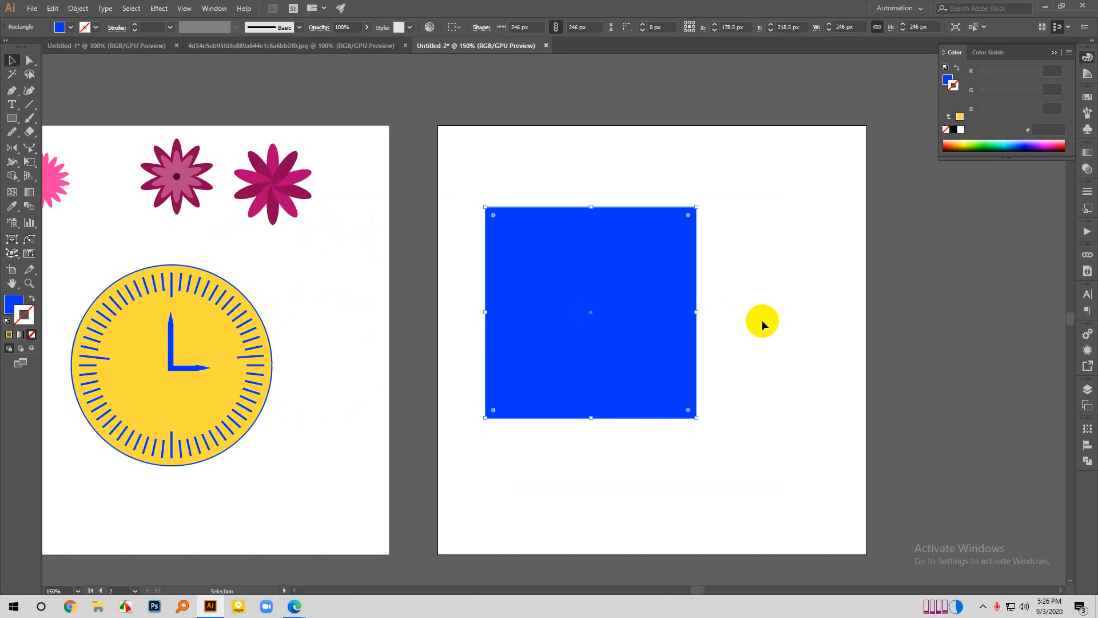
pyautogui.click(206, 351)
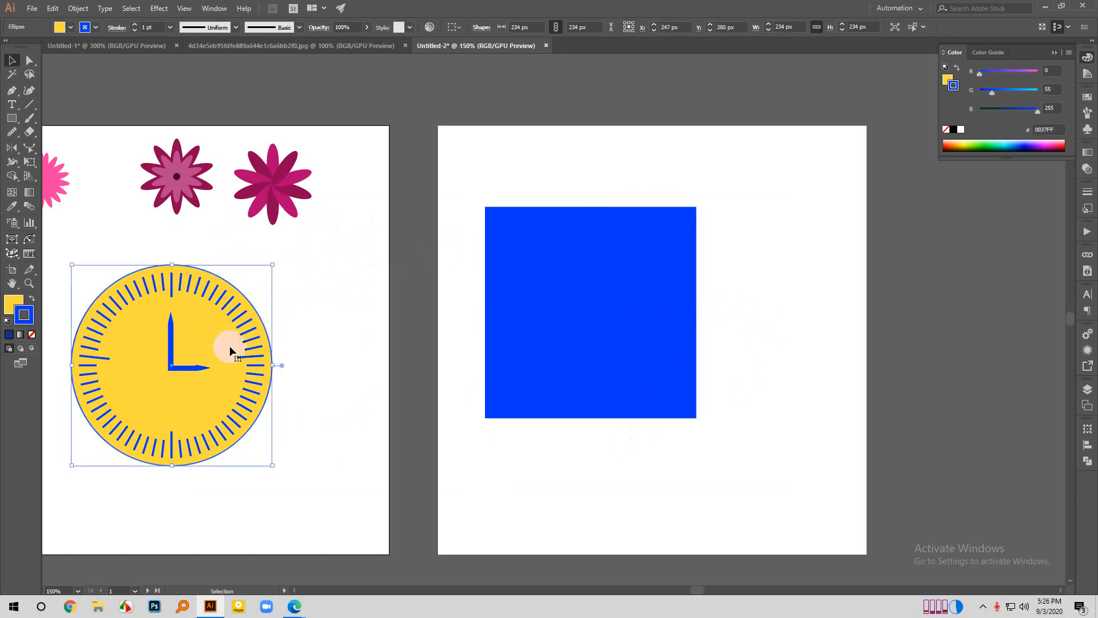
pyautogui.scroll(-1, 490, 424)
pyautogui.scroll(1, 191, 393)
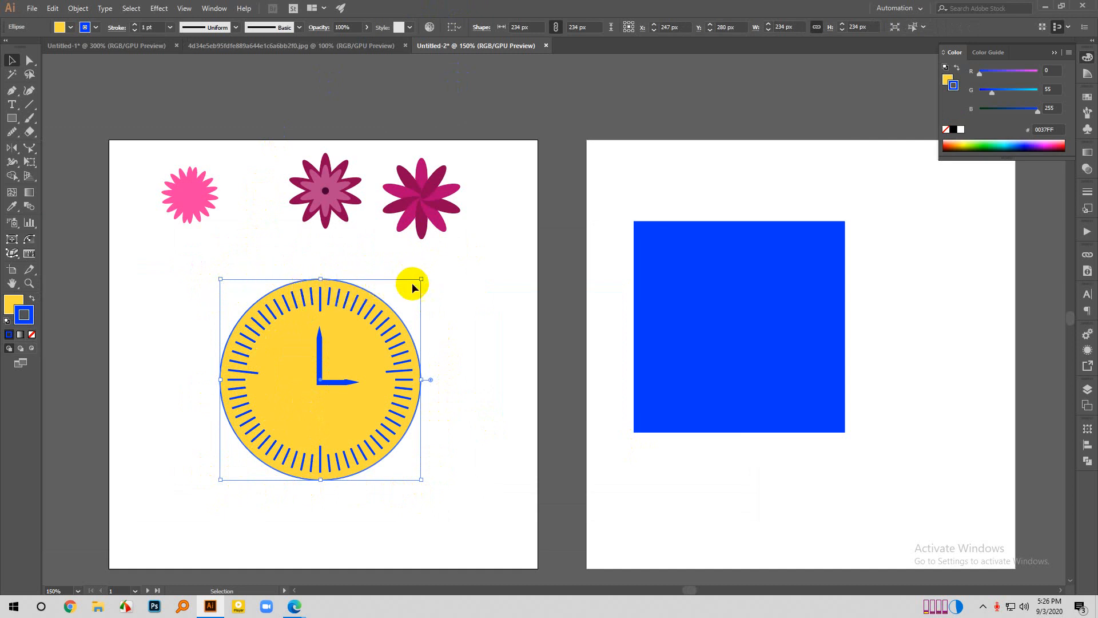
pyautogui.click(725, 272)
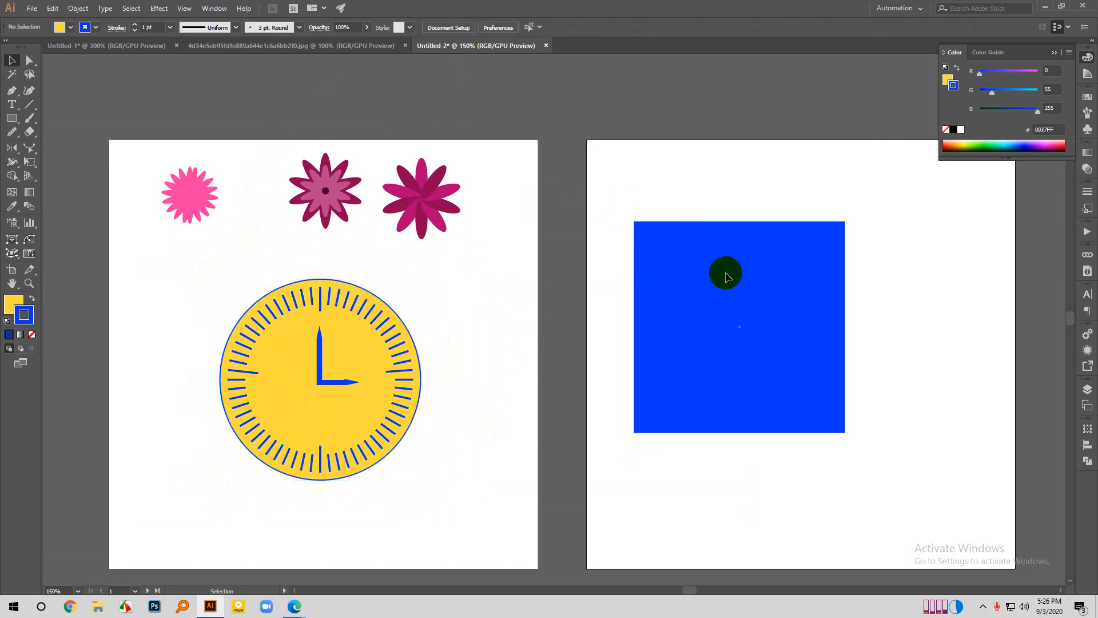
pyautogui.click(262, 383)
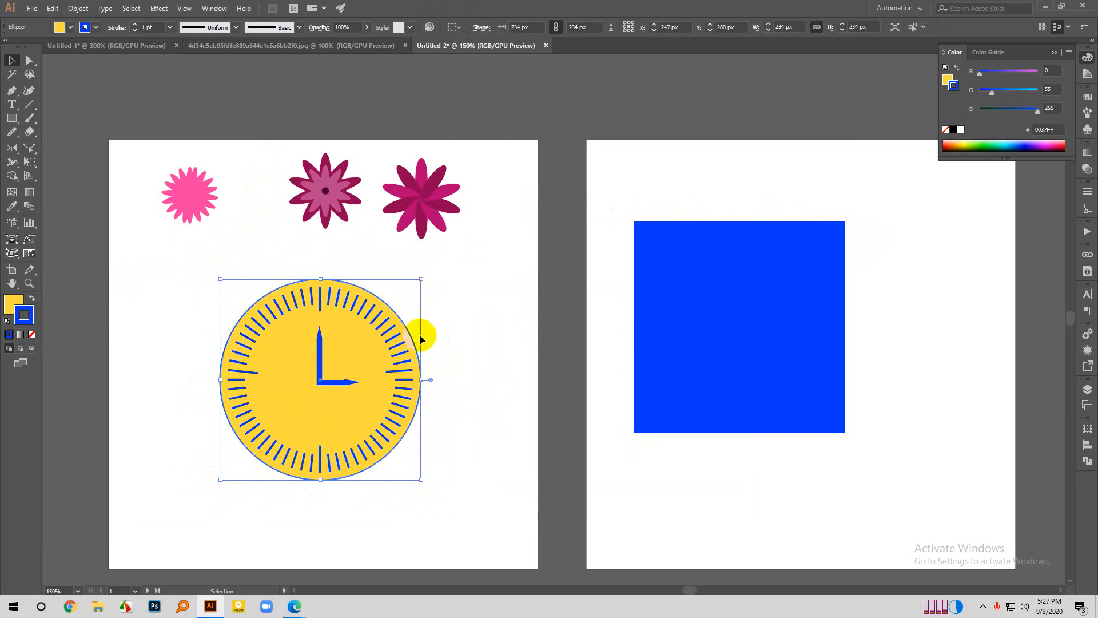
pyautogui.click(580, 181)
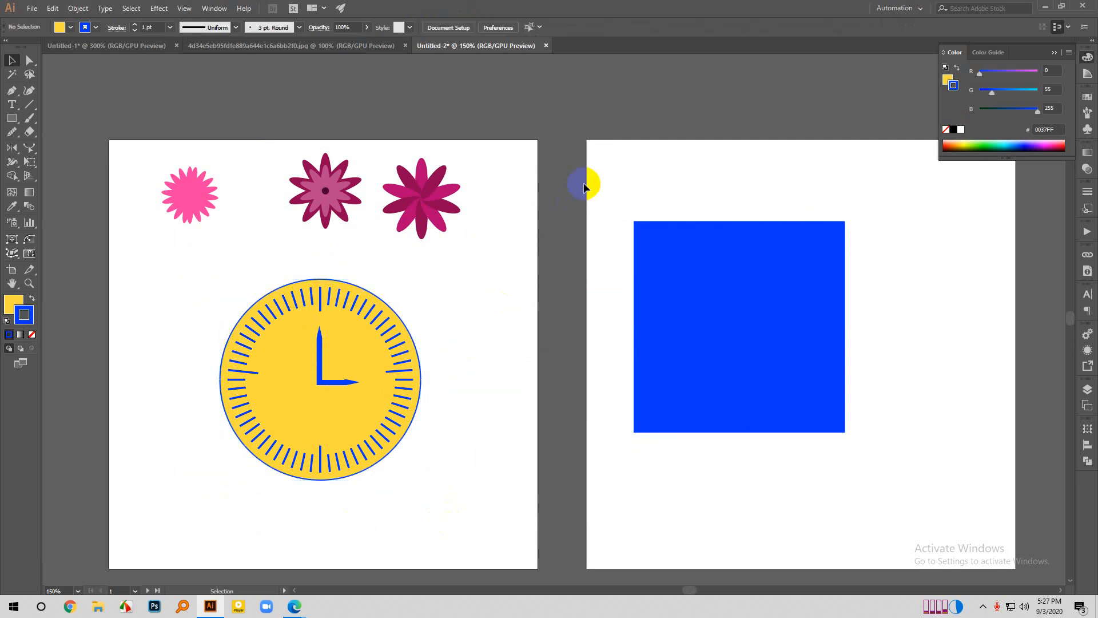
# - Change the fill of the blue square on the second artboard to the lighter blue 5F89FF
pyautogui.click(750, 294)
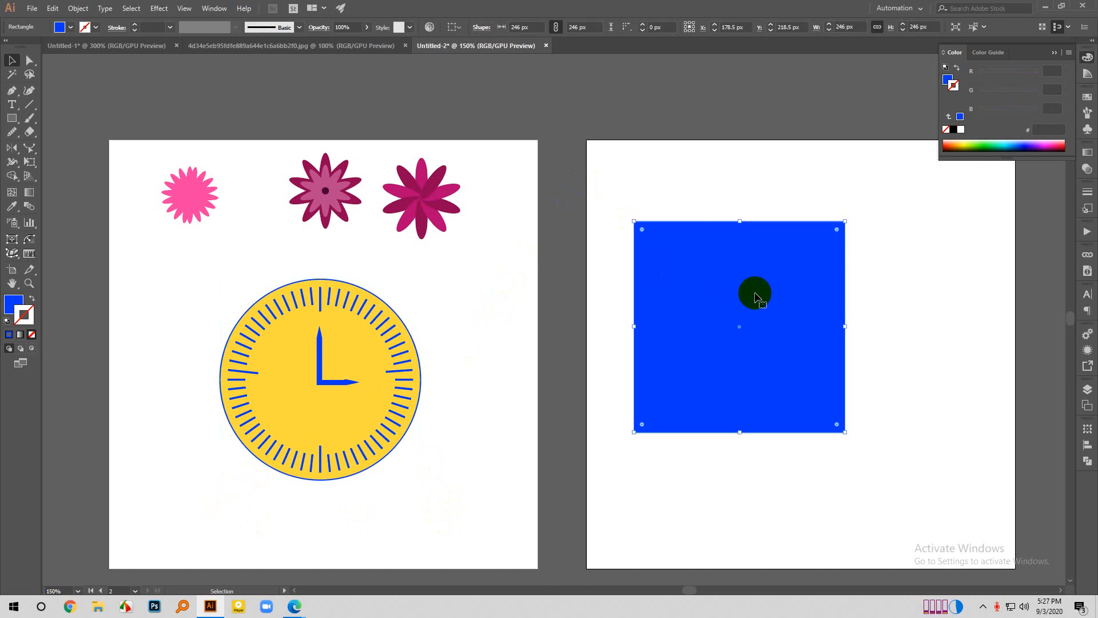
pyautogui.click(13, 303)
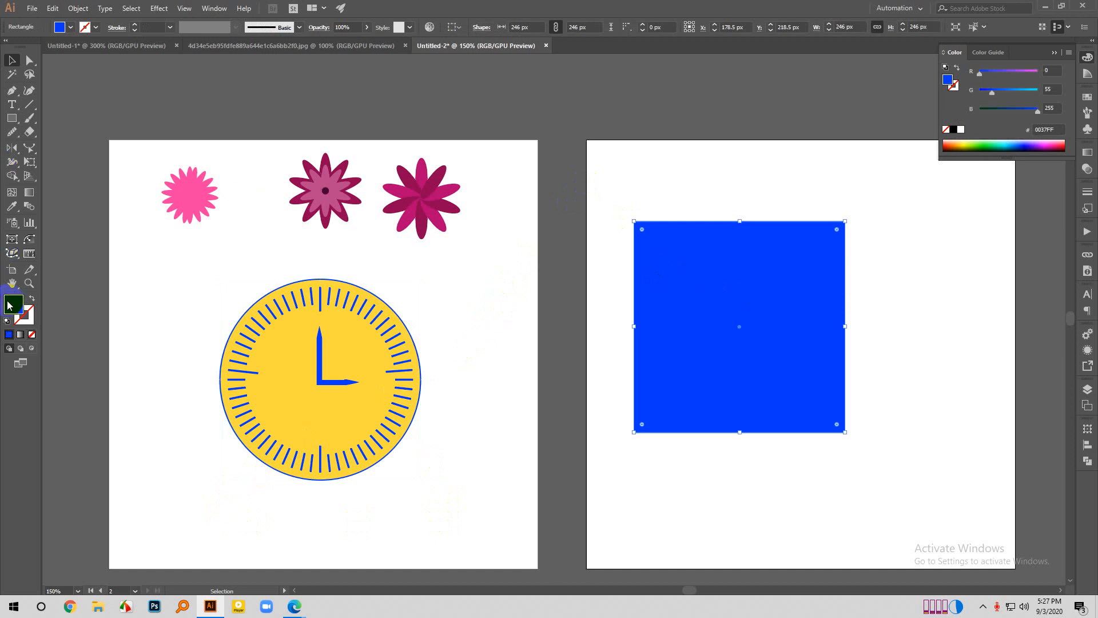
pyautogui.doubleClick(14, 302)
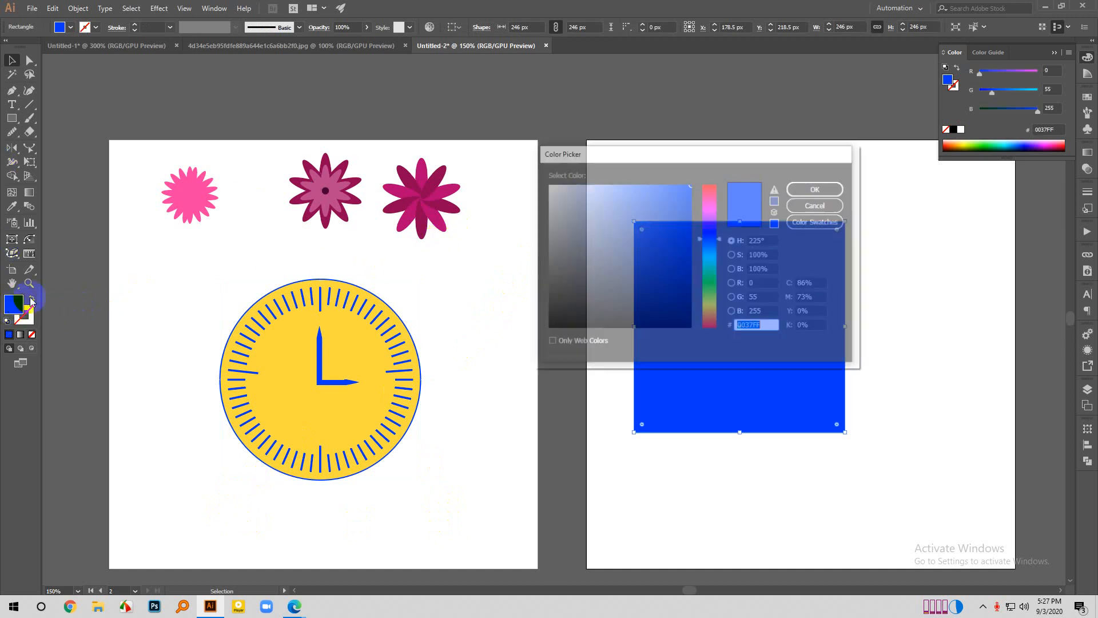
pyautogui.moveTo(655, 204); pyautogui.dragTo(637, 179)
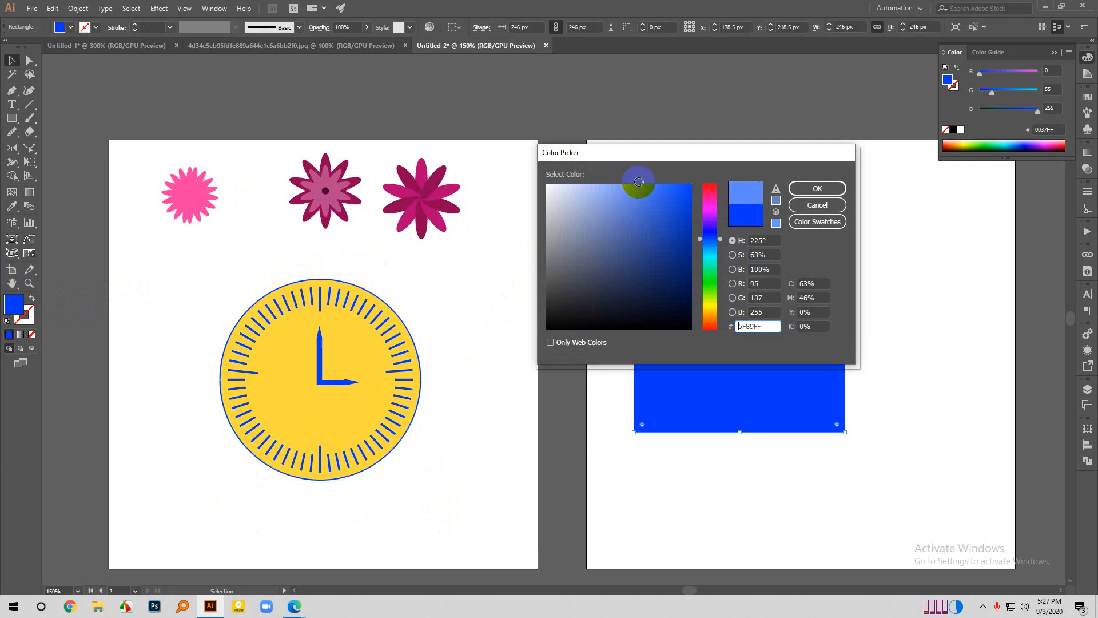
pyautogui.click(826, 188)
pyautogui.click(974, 205)
# - Move the square to the horizontal centre of its artboard, at about X 246 px
pyautogui.hscroll(3, 765, 331)
pyautogui.scroll(1, 1038, 361)
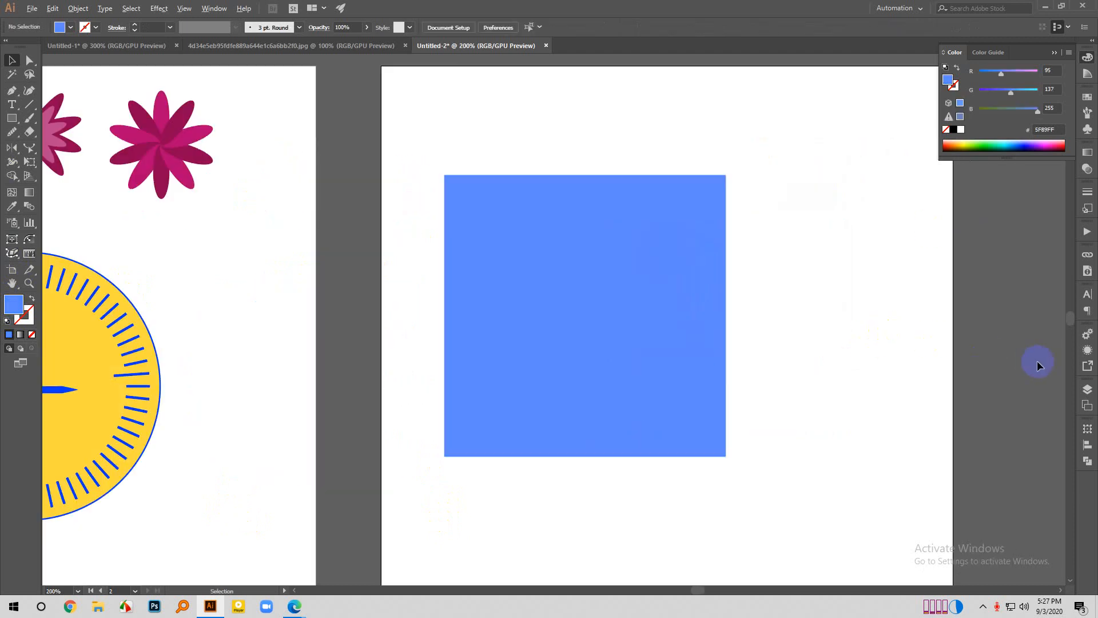
pyautogui.hscroll(2, 705, 386)
pyautogui.hscroll(2, 707, 389)
pyautogui.moveTo(490, 372); pyautogui.dragTo(568, 369)
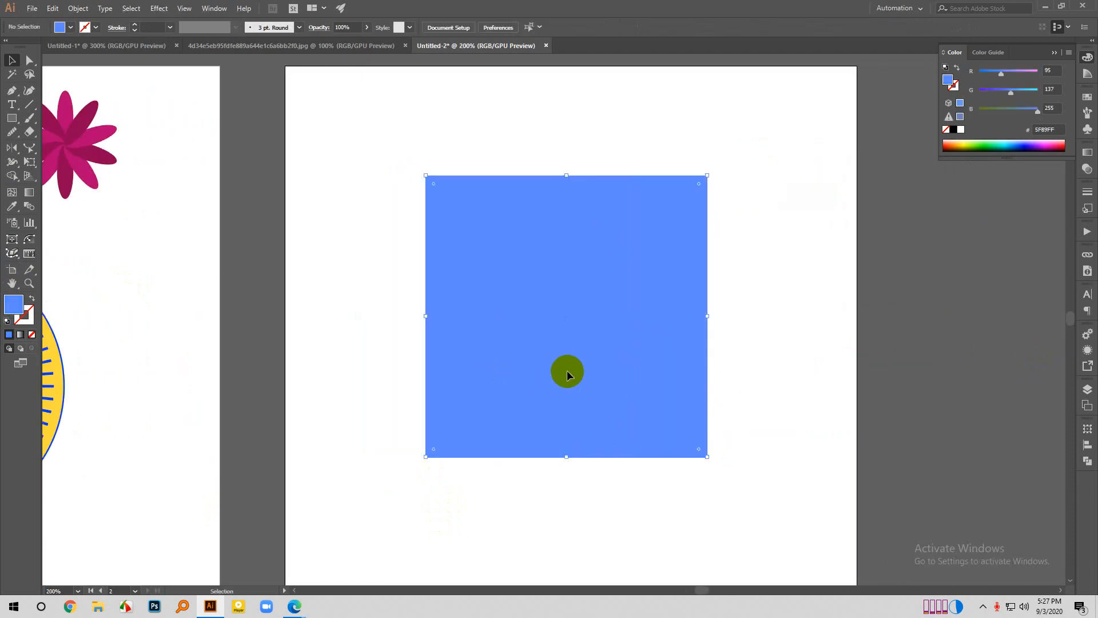
pyautogui.scroll(1, 737, 363)
pyautogui.scroll(1, 736, 364)
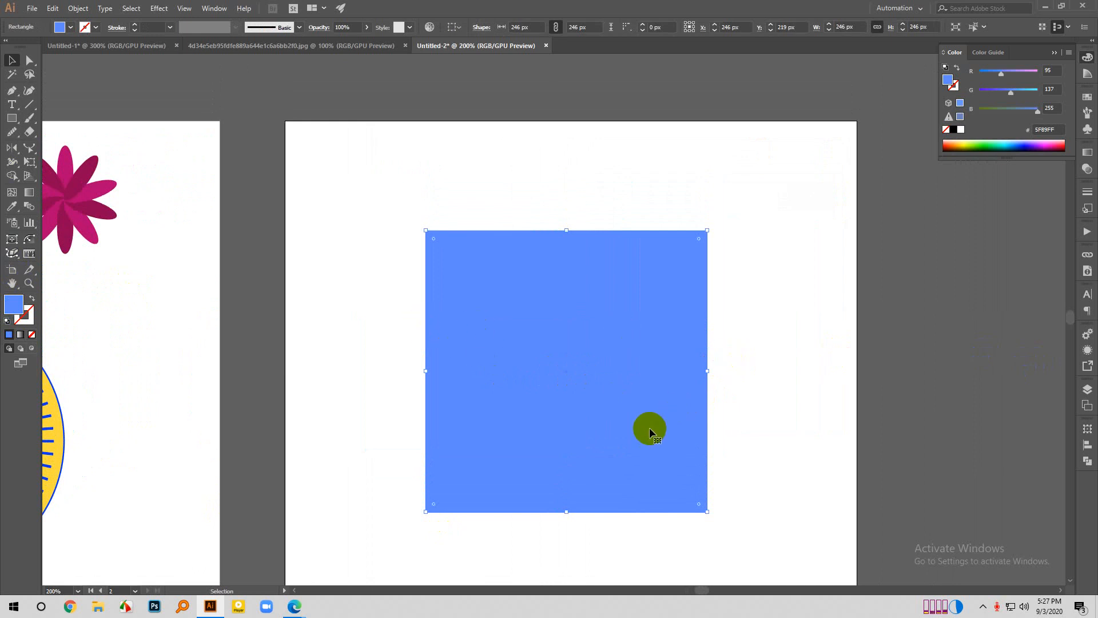
# - Delete the square's lower-right anchor point with the Pen tool to make a right triangle, and deselect it
pyautogui.press('p')
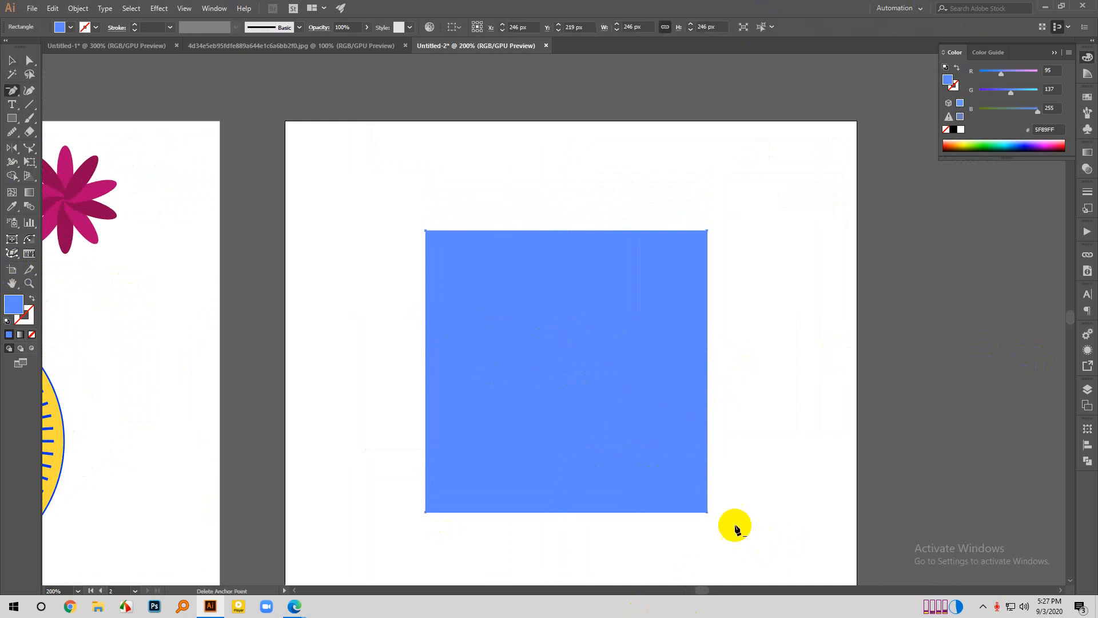
pyautogui.click(708, 512)
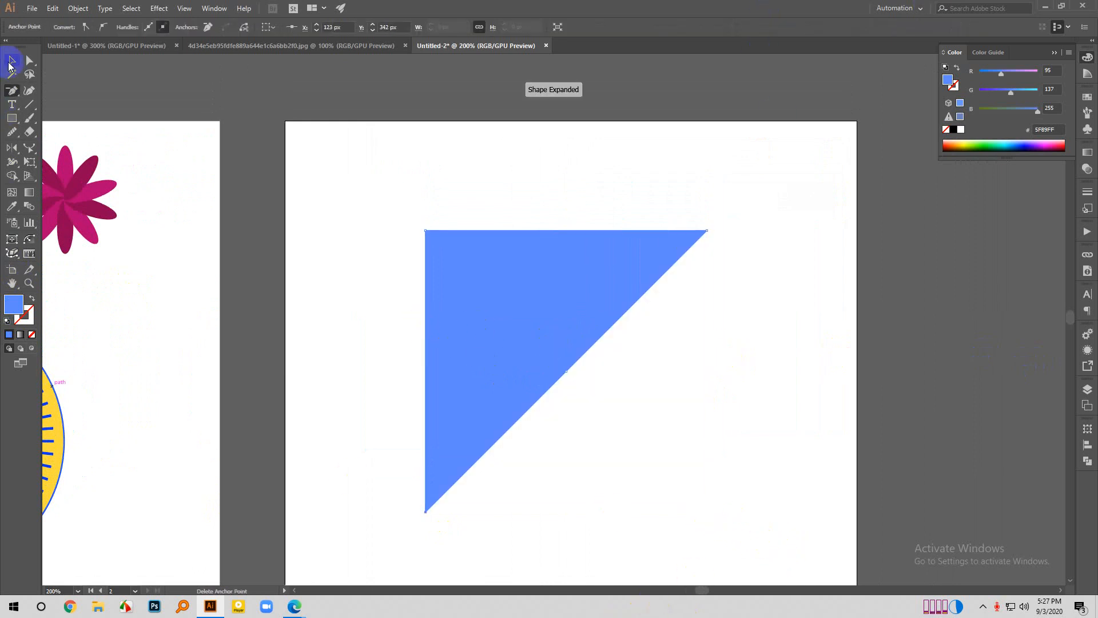
pyautogui.click(12, 60)
pyautogui.click(355, 200)
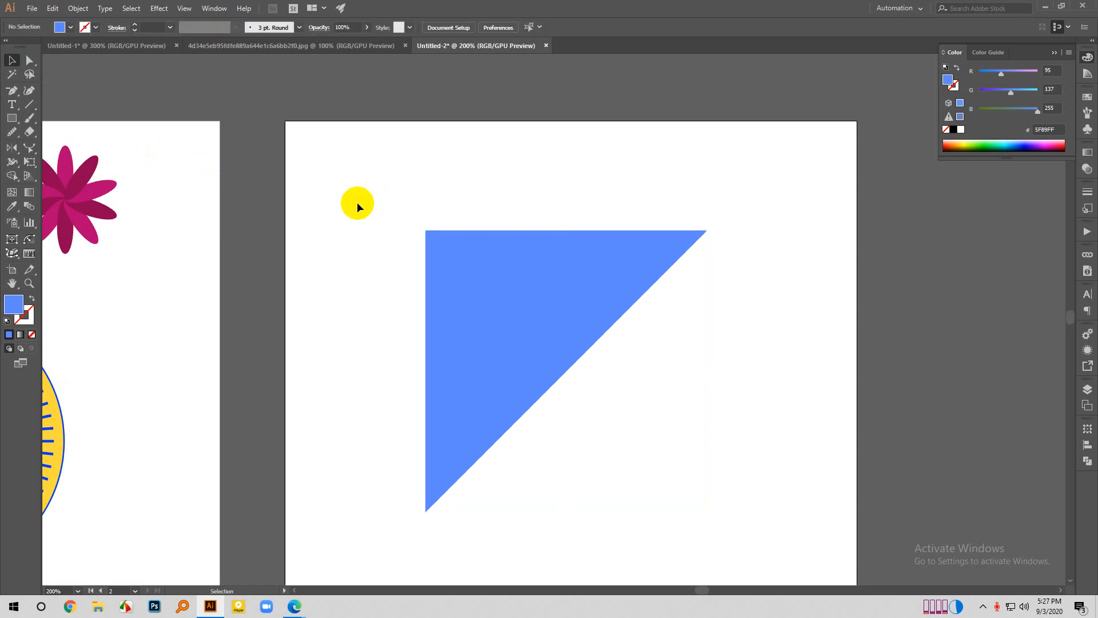
# - Rotate the triangle 45° clockwise so its right-angle corner points straight up and its long side is horizontal
pyautogui.click(586, 290)
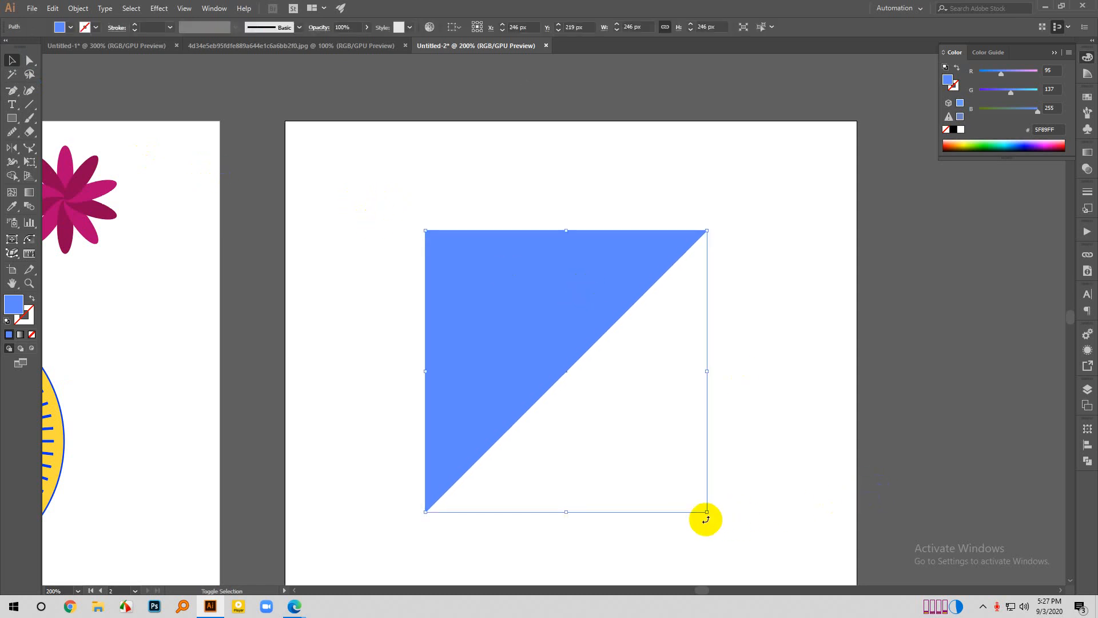
pyautogui.moveTo(708, 520); pyautogui.dragTo(590, 576)
pyautogui.click(336, 231)
pyautogui.scroll(-1, 336, 231)
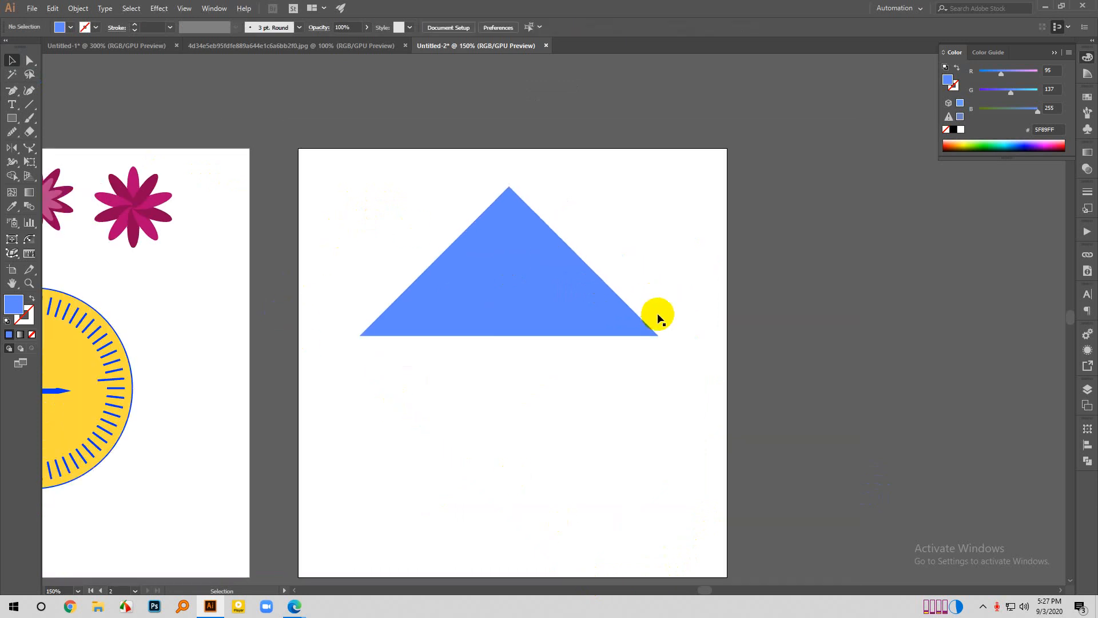
pyautogui.click(552, 325)
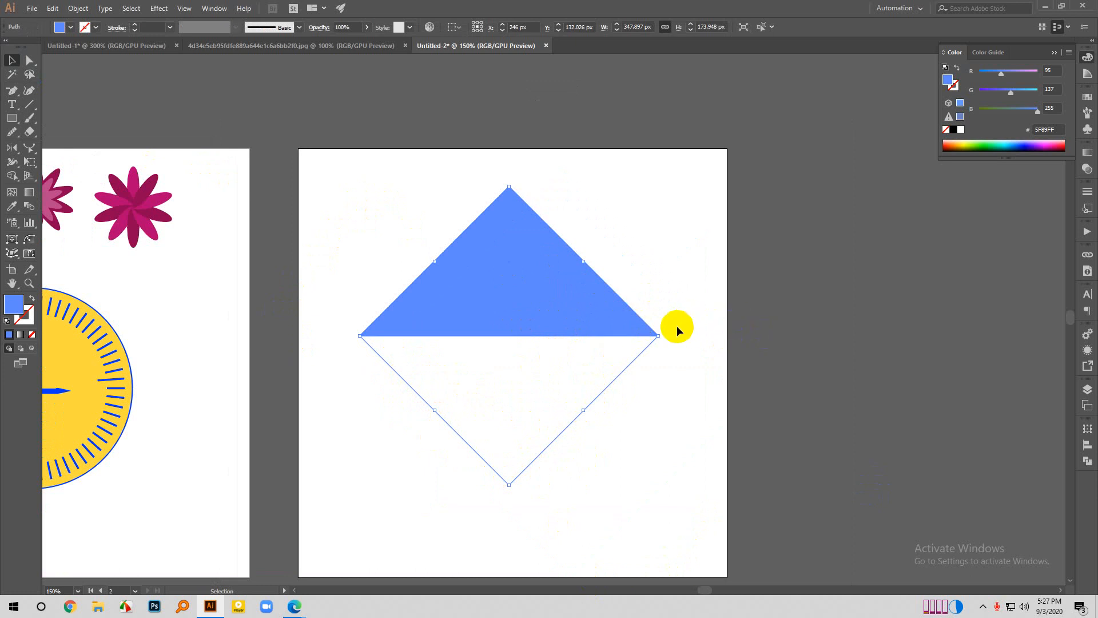
pyautogui.moveTo(659, 338); pyautogui.dragTo(460, 353)
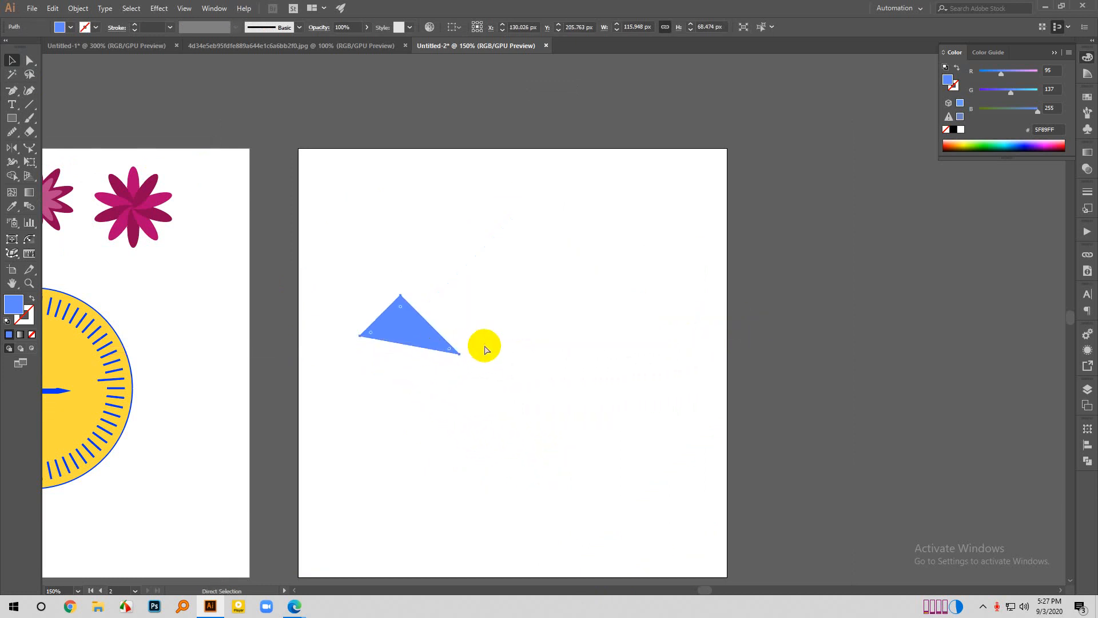
pyautogui.hotkey('ctrl', 'z')
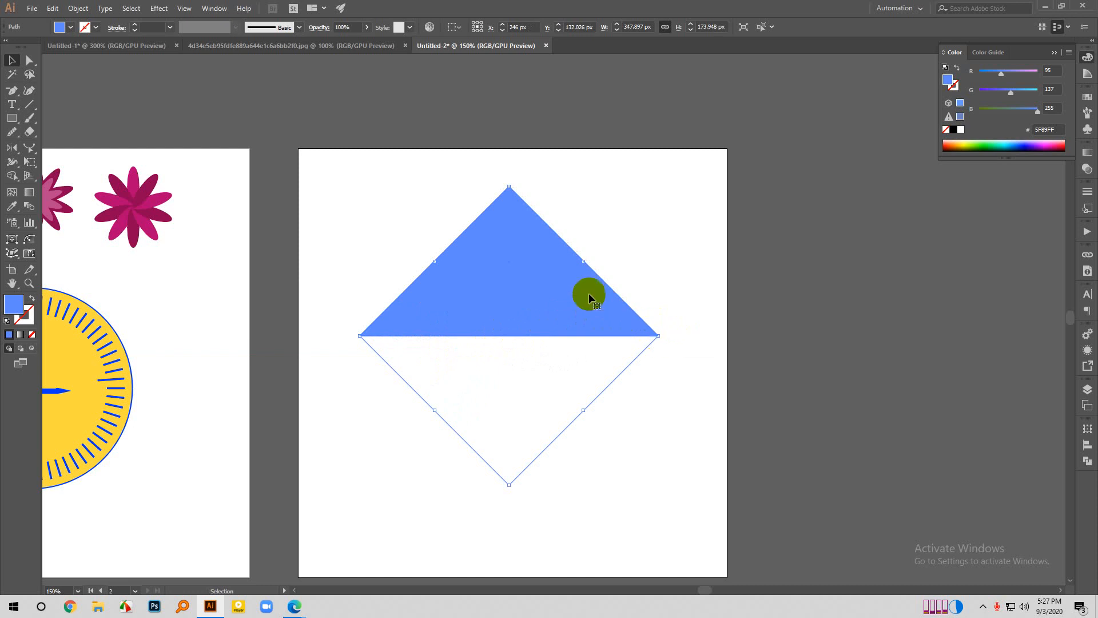
pyautogui.moveTo(512, 187); pyautogui.dragTo(524, 313)
pyautogui.hotkey('ctrl', 'z')
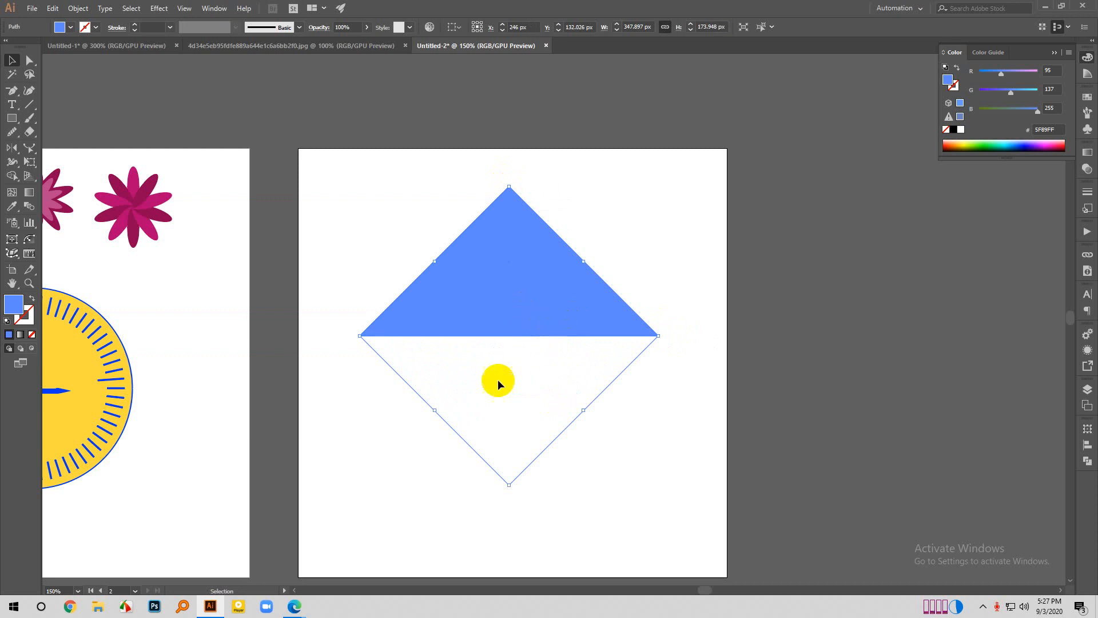
# - Reset the bounding box of the rotated triangle
pyautogui.rightClick(551, 326)
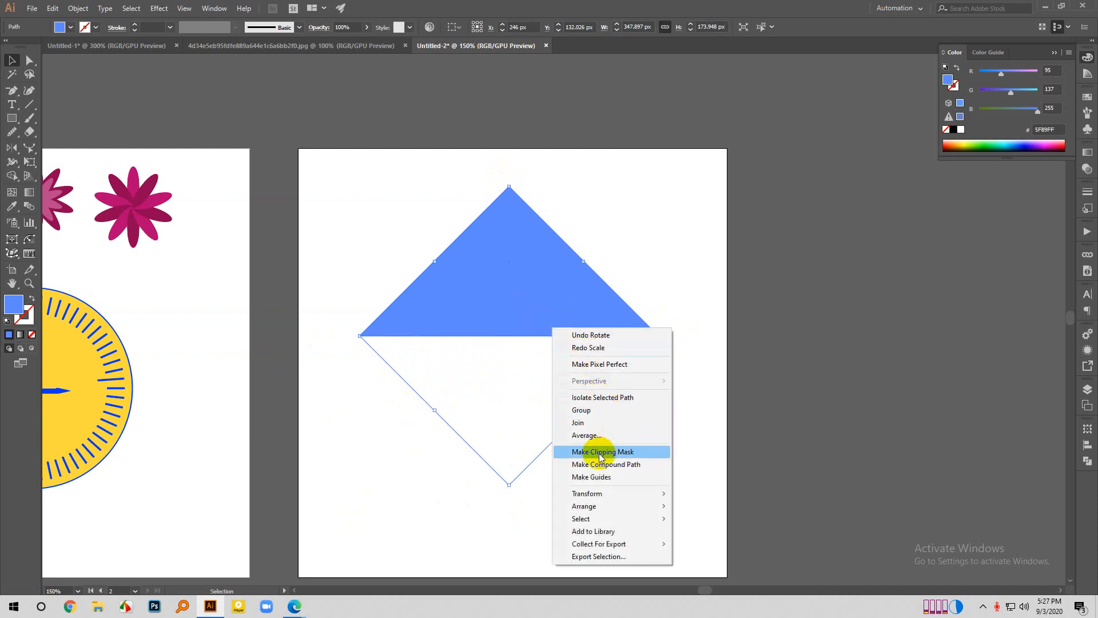
pyautogui.moveTo(612, 498)
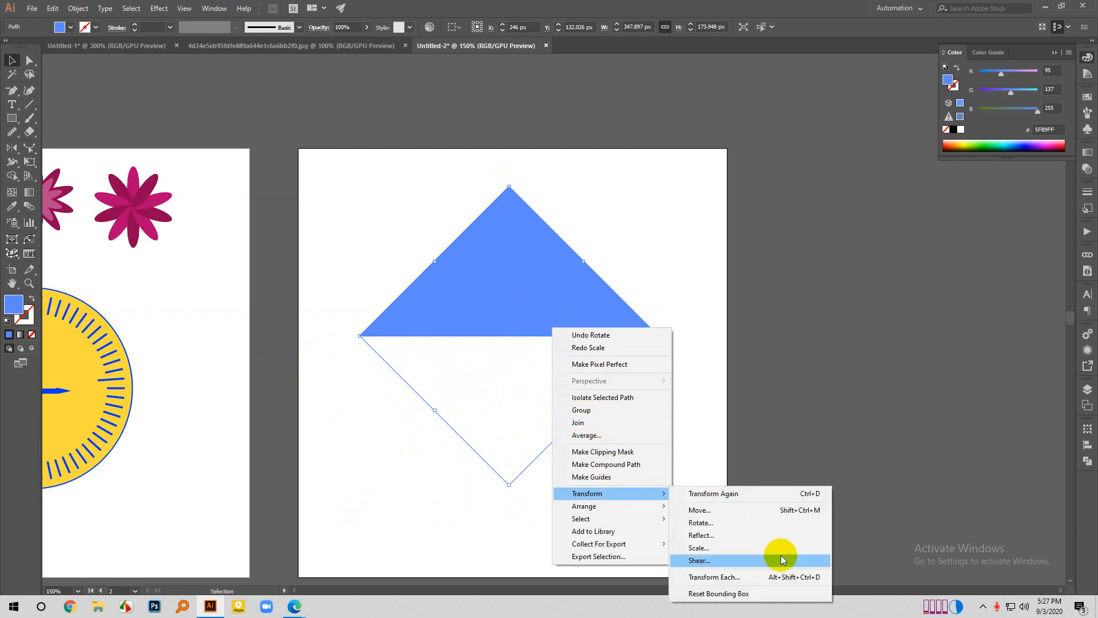
pyautogui.click(753, 597)
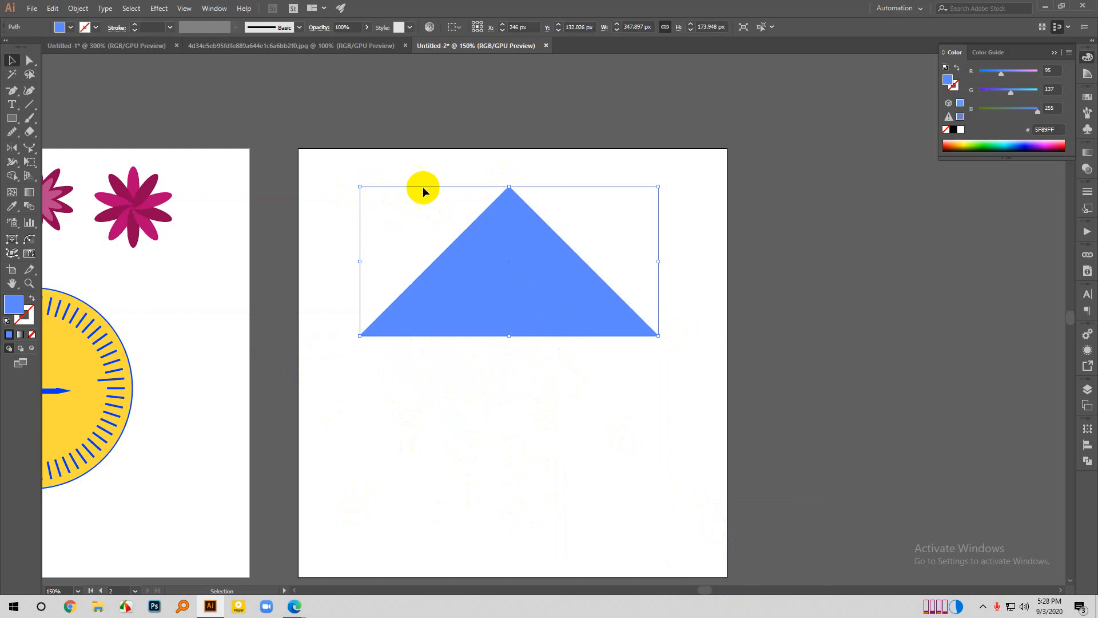
# - Narrow the triangle symmetrically about its centre to a width of about 232 px, keeping its height, and deselect it
pyautogui.moveTo(660, 261); pyautogui.dragTo(609, 261)
pyautogui.click(627, 245)
pyautogui.click(542, 303)
pyautogui.click(661, 244)
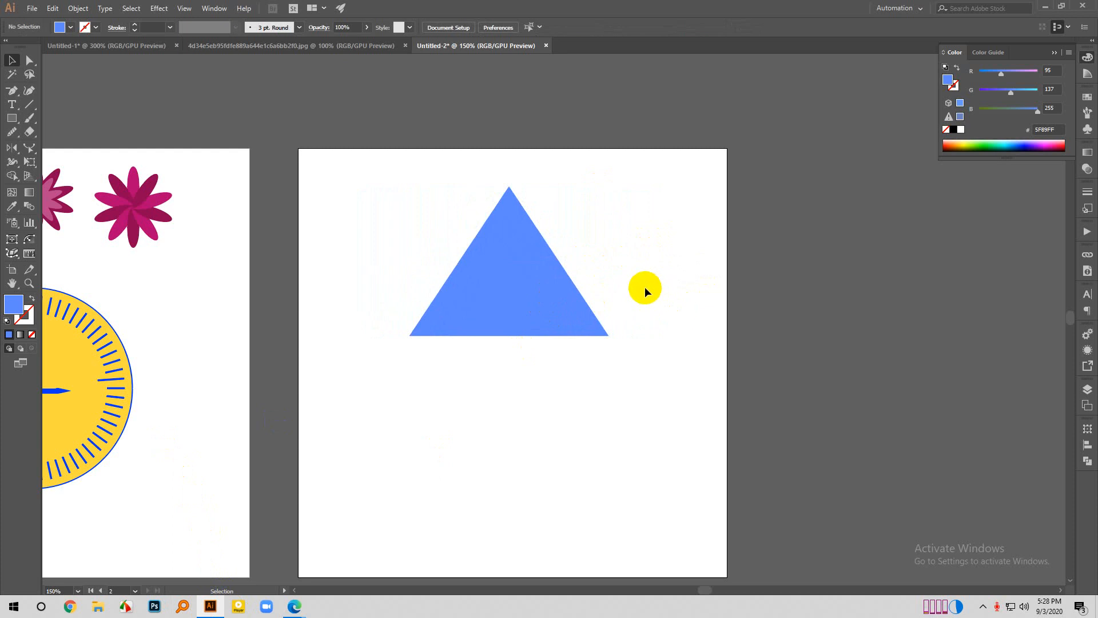
# - Scale the triangle down proportionally to about 53 by 40 px and rotate it 90° counterclockwise to point left
pyautogui.click(527, 273)
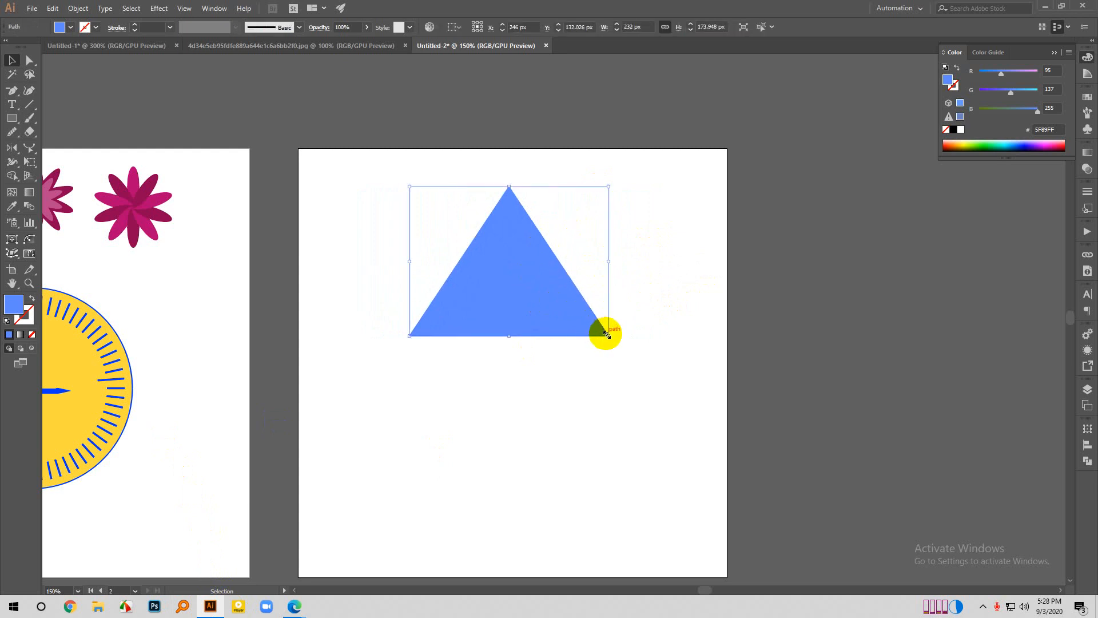
pyautogui.moveTo(606, 334); pyautogui.dragTo(544, 278)
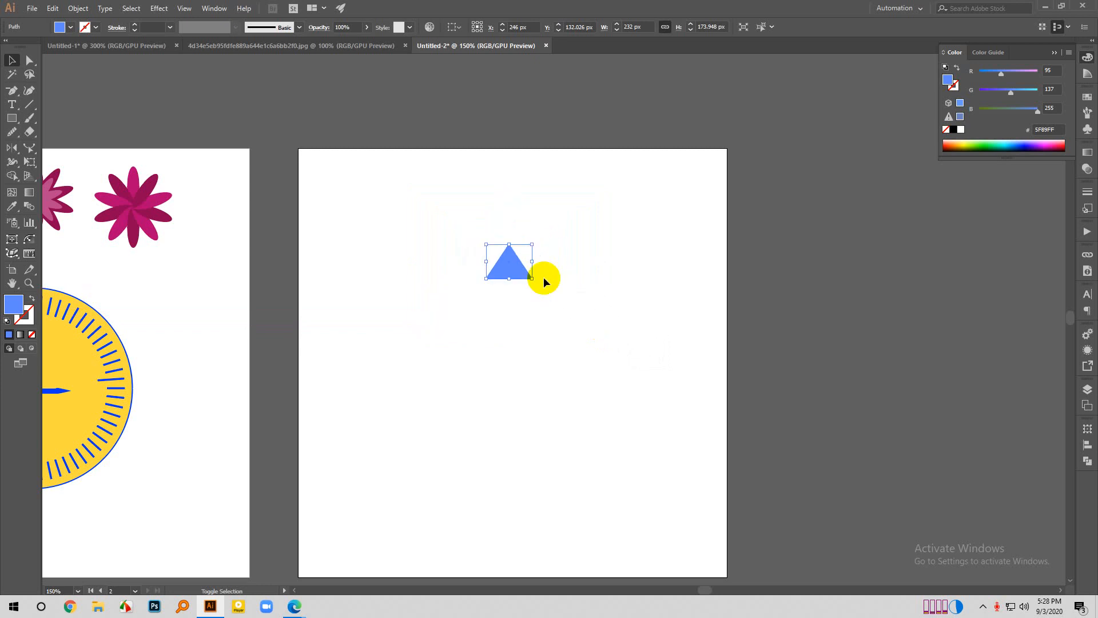
pyautogui.scroll(1, 500, 250)
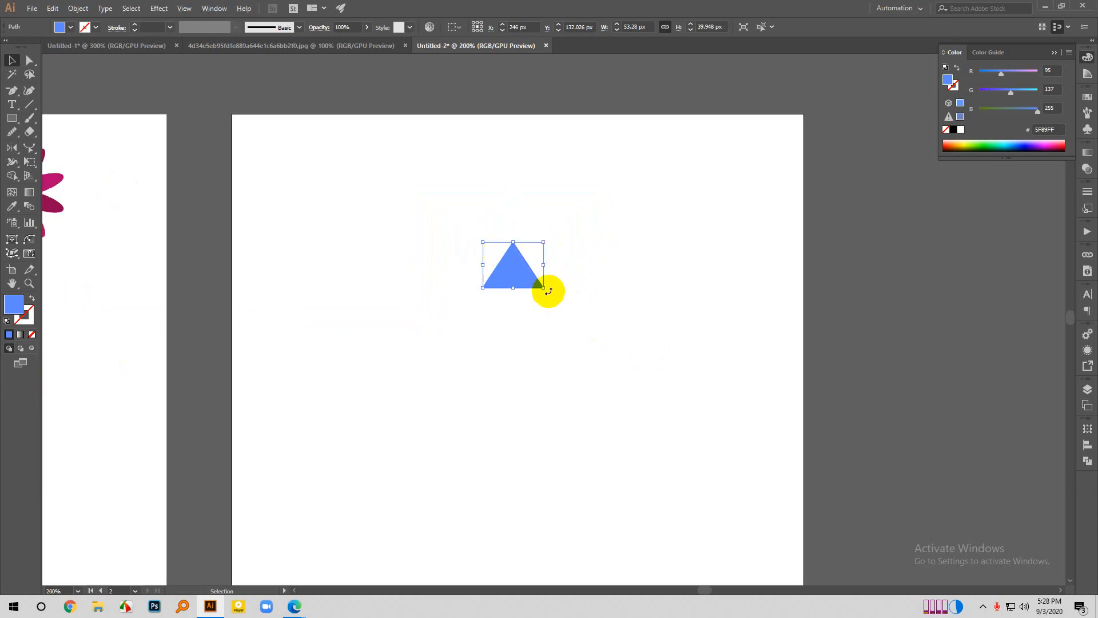
pyautogui.moveTo(547, 291); pyautogui.dragTo(561, 228)
pyautogui.click(561, 227)
# - Place the small triangle in the artboard's upper-left corner and duplicate it rightward into an evenly spaced row of six
pyautogui.moveTo(517, 264); pyautogui.dragTo(389, 192)
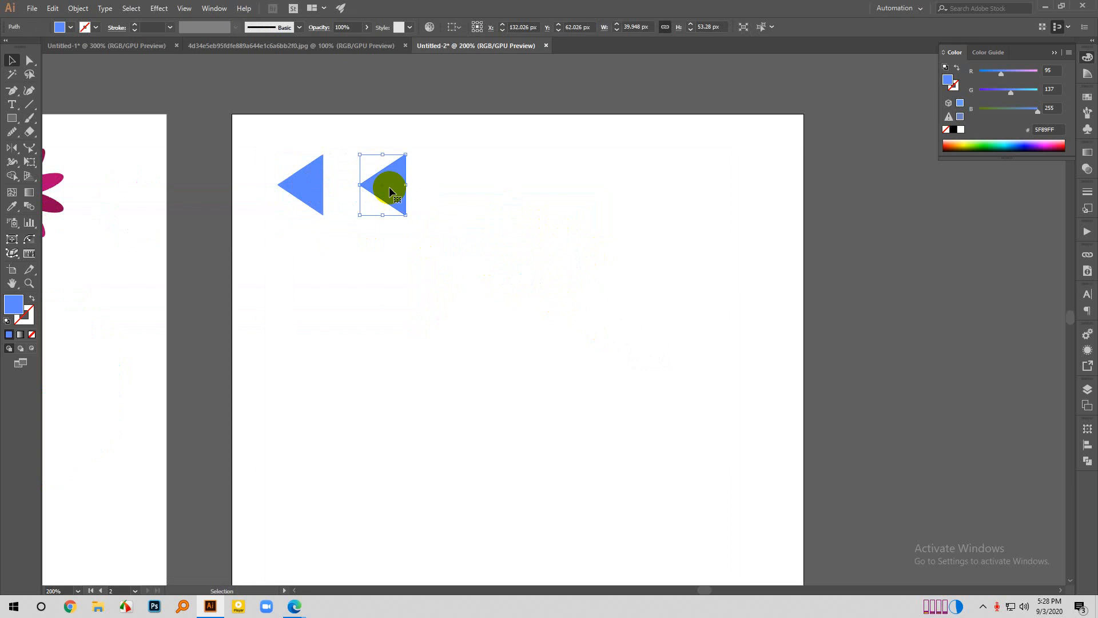
pyautogui.hotkey('ctrl', 'd')
pyautogui.hotkey('ctrl', 'd')
pyautogui.hotkey('ctrl', 'd')
pyautogui.hotkey('ctrl', 'd')
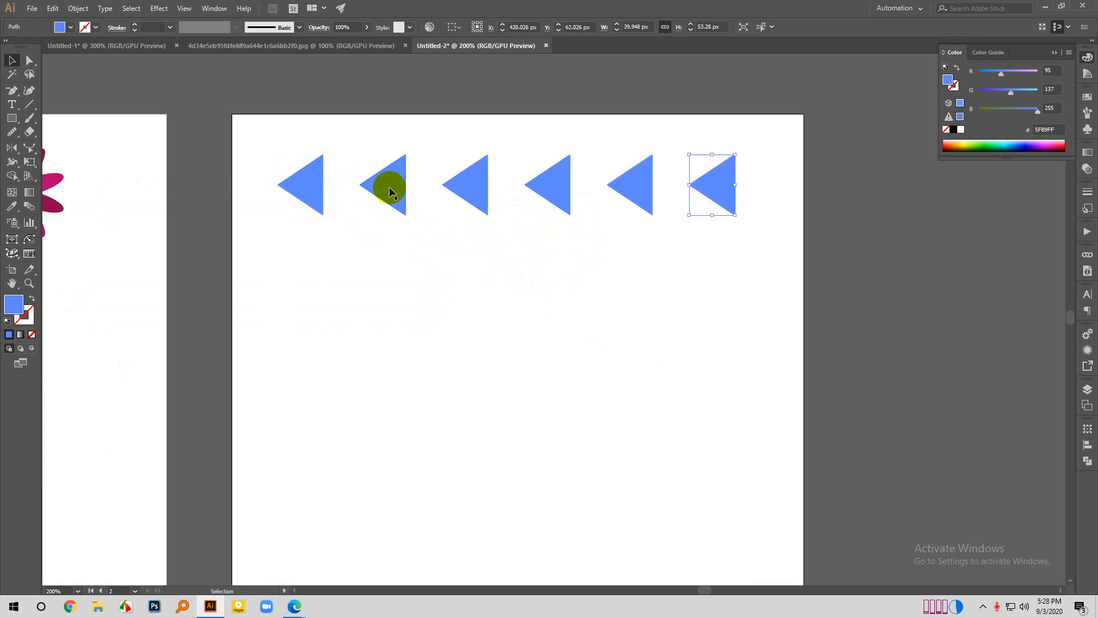
# - Select the whole row of six triangles and duplicate it downward into five evenly spaced rows that fill the artboard
pyautogui.scroll(-1, 522, 177)
pyautogui.moveTo(307, 150); pyautogui.dragTo(778, 286)
pyautogui.moveTo(658, 183); pyautogui.dragTo(666, 264)
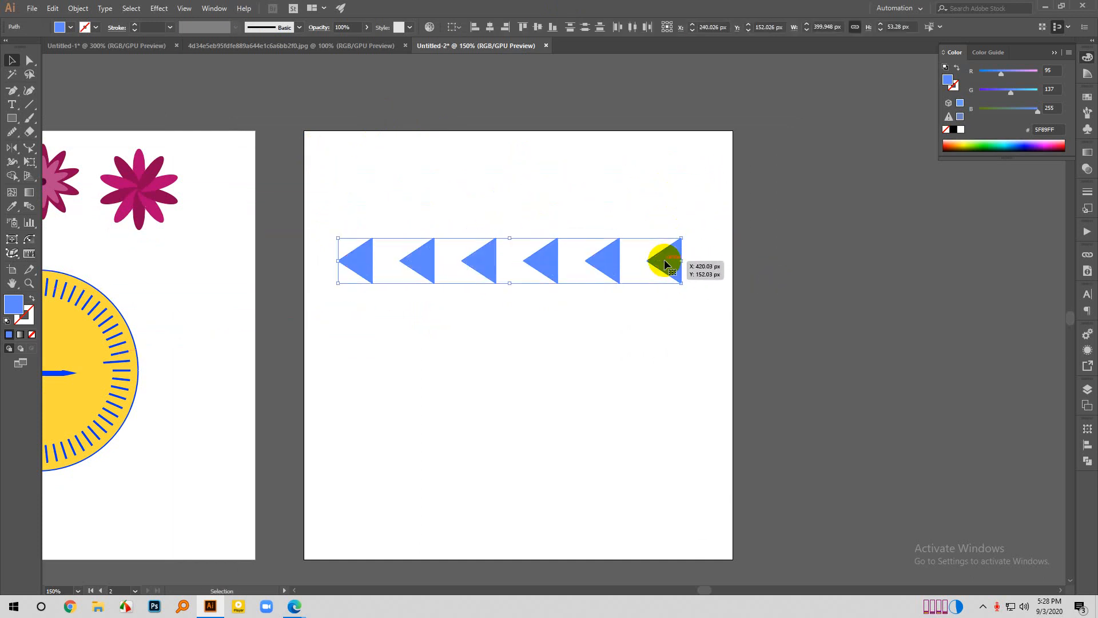
pyautogui.hotkey('ctrl', 'z')
pyautogui.click(597, 190)
pyautogui.moveTo(598, 190); pyautogui.dragTo(617, 278)
pyautogui.hotkey('ctrl', 'd')
pyautogui.hotkey('ctrl', 'd')
pyautogui.hotkey('ctrl', 'd')
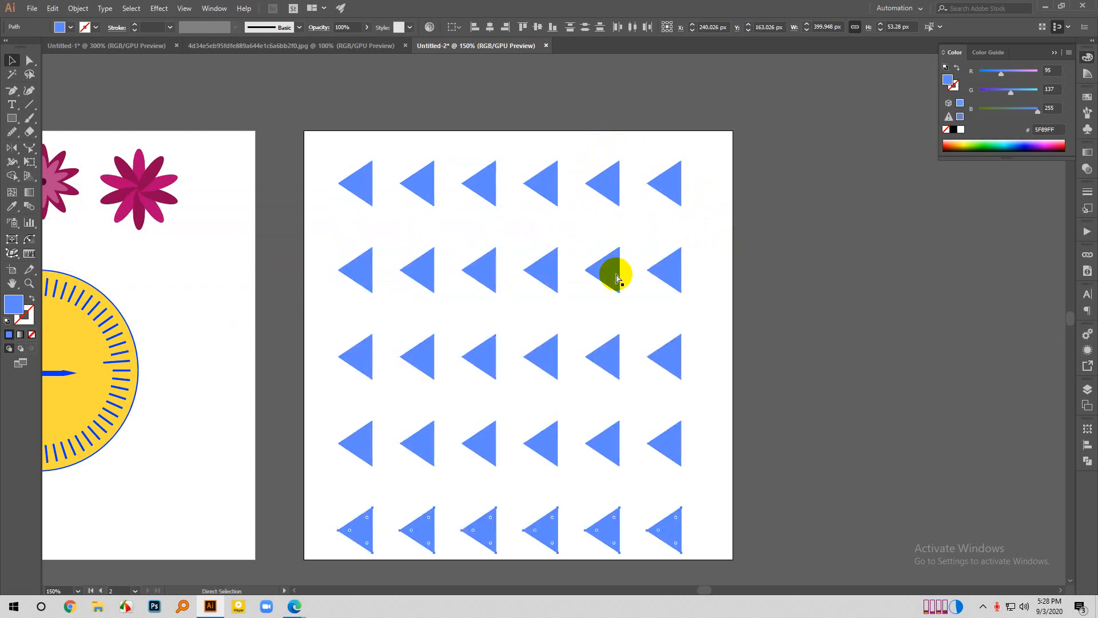
pyautogui.press('v')
pyautogui.scroll(-2, 487, 225)
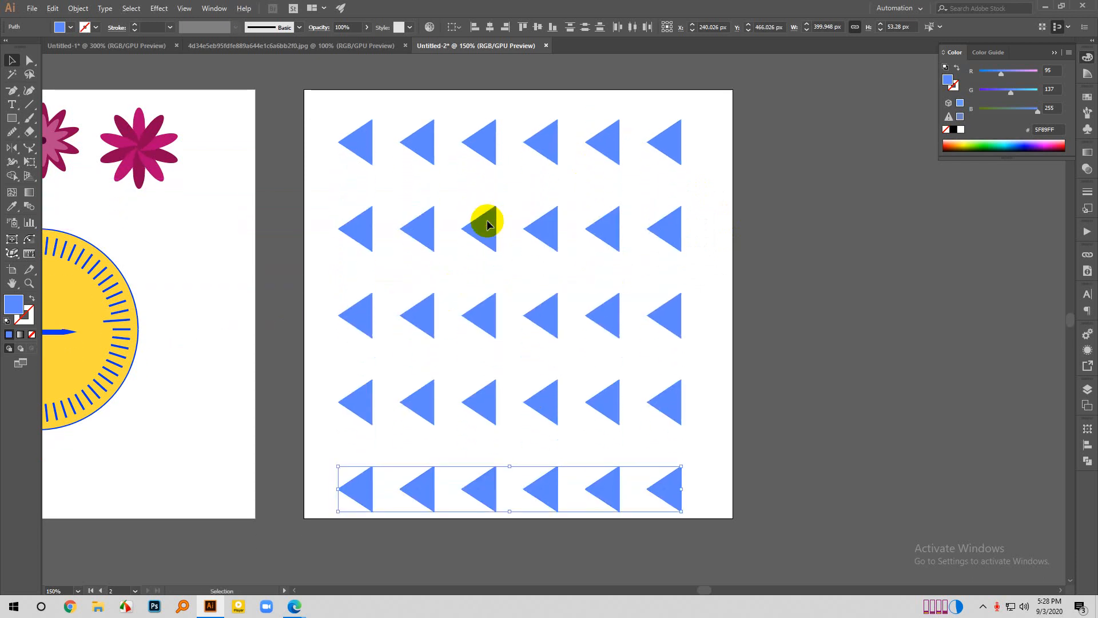
# - Select the entire grid of triangles and nudge it slightly up and left on the artboard, then deselect it
pyautogui.click(754, 289)
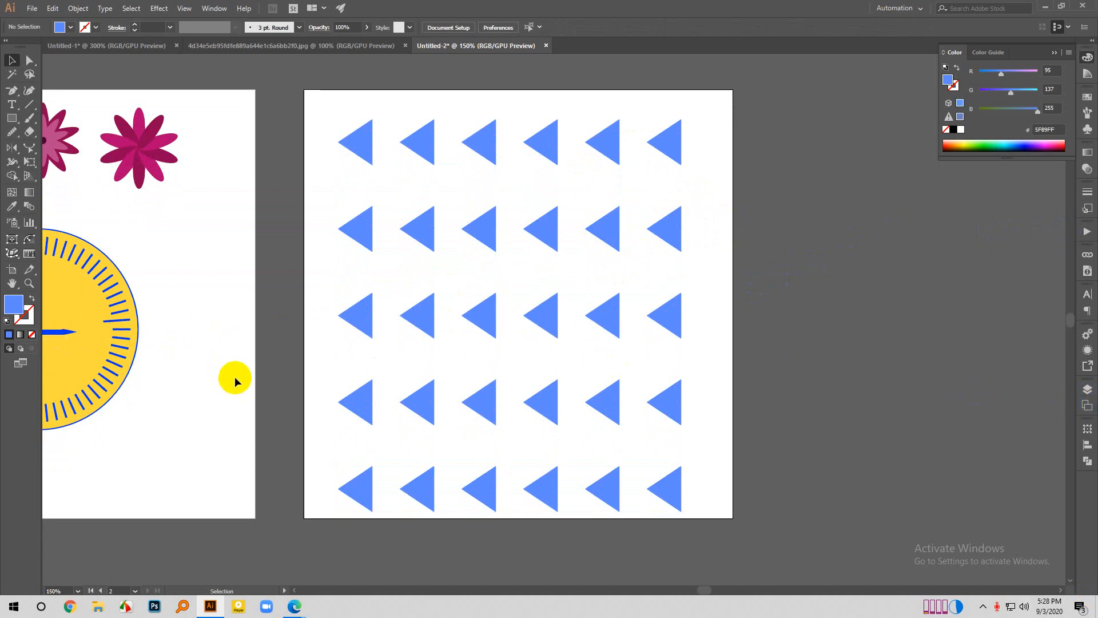
pyautogui.scroll(2, 121, 251)
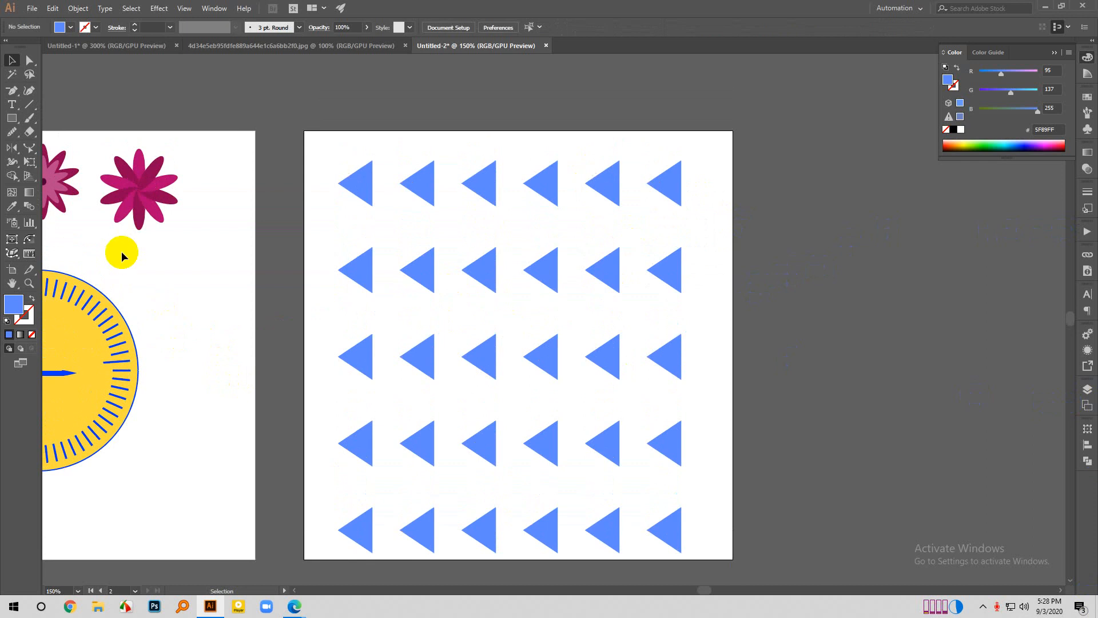
pyautogui.scroll(-1, 325, 219)
pyautogui.moveTo(318, 140); pyautogui.dragTo(821, 544)
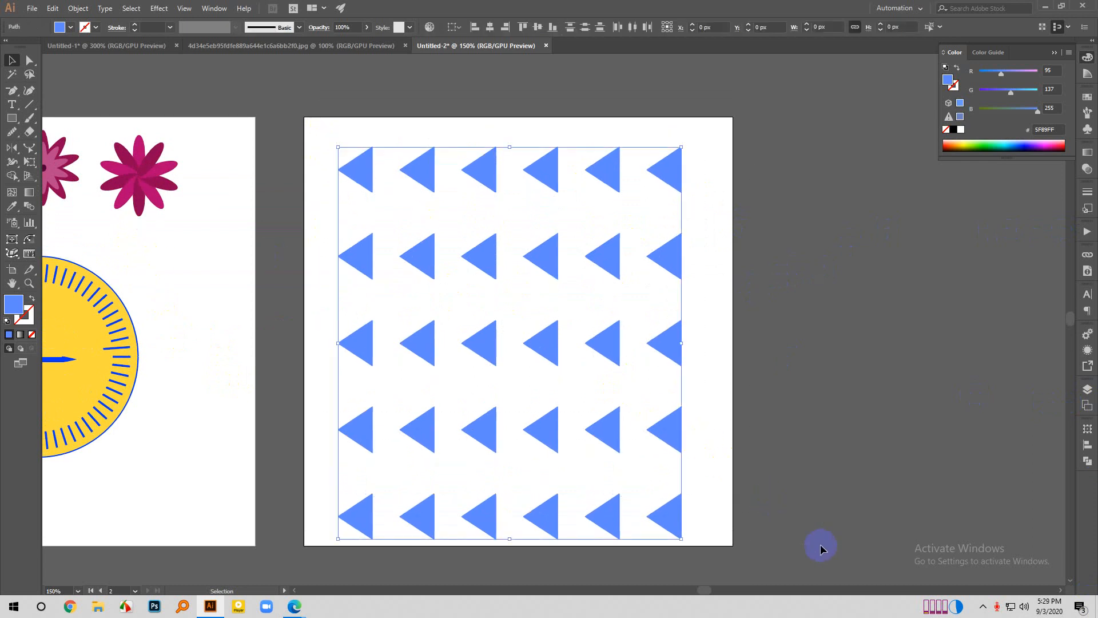
pyautogui.moveTo(662, 423); pyautogui.dragTo(657, 410)
pyautogui.click(754, 399)
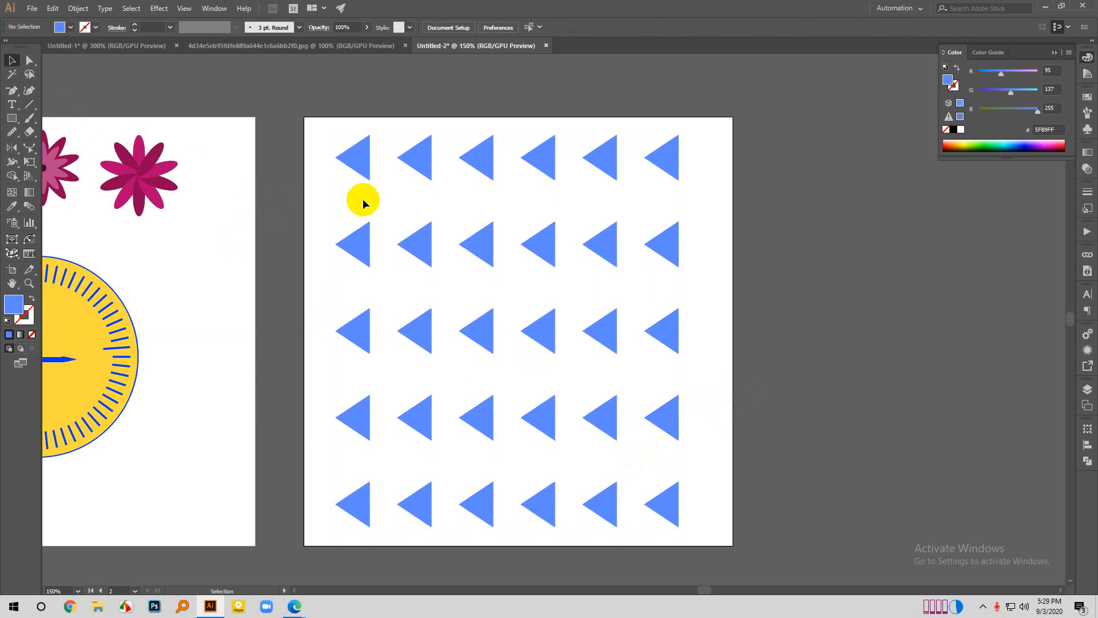
# - Try to scale the whole triangle grid down about its centre to about 208 by 238 px, and undo the scaling
pyautogui.scroll(-1, 400, 198)
pyautogui.scroll(-1, 410, 223)
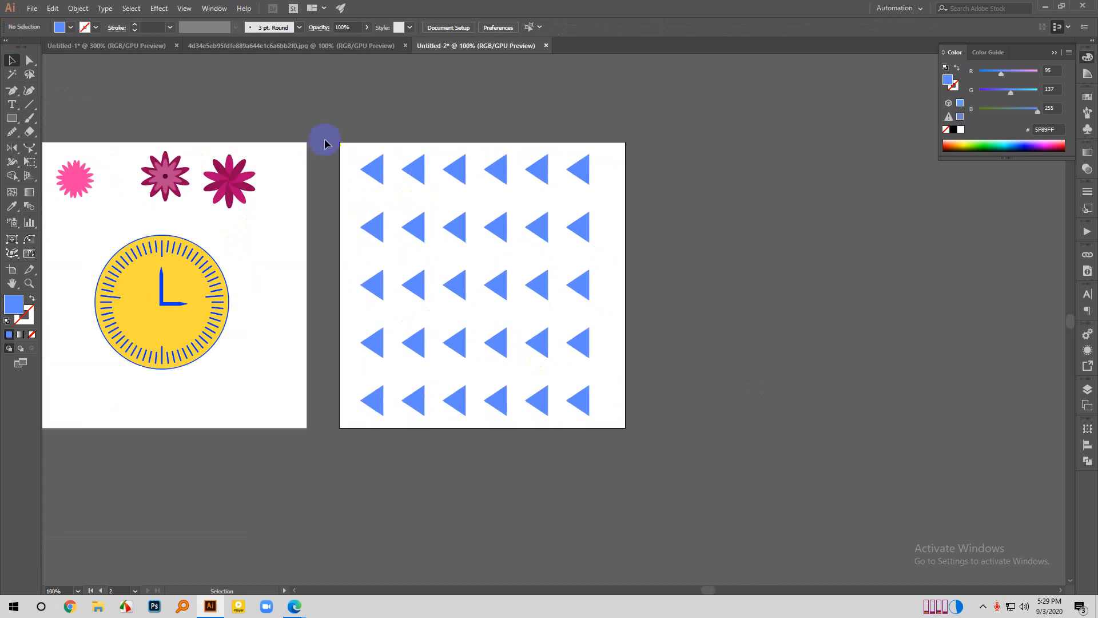
pyautogui.moveTo(332, 145); pyautogui.dragTo(736, 436)
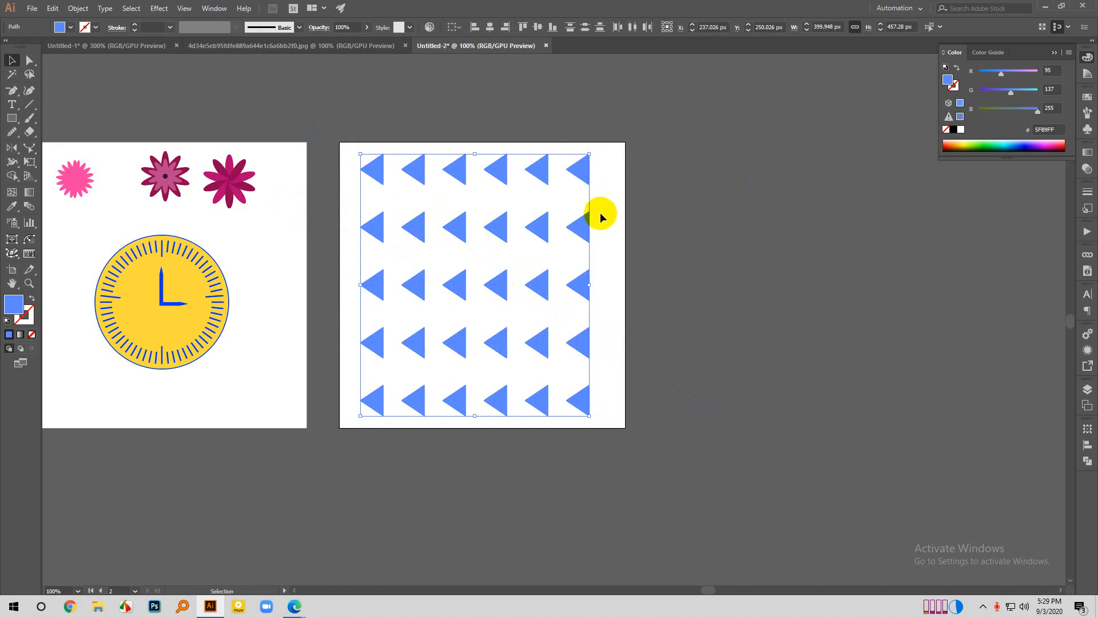
pyautogui.scroll(1, 594, 220)
pyautogui.moveTo(582, 508); pyautogui.dragTo(503, 445)
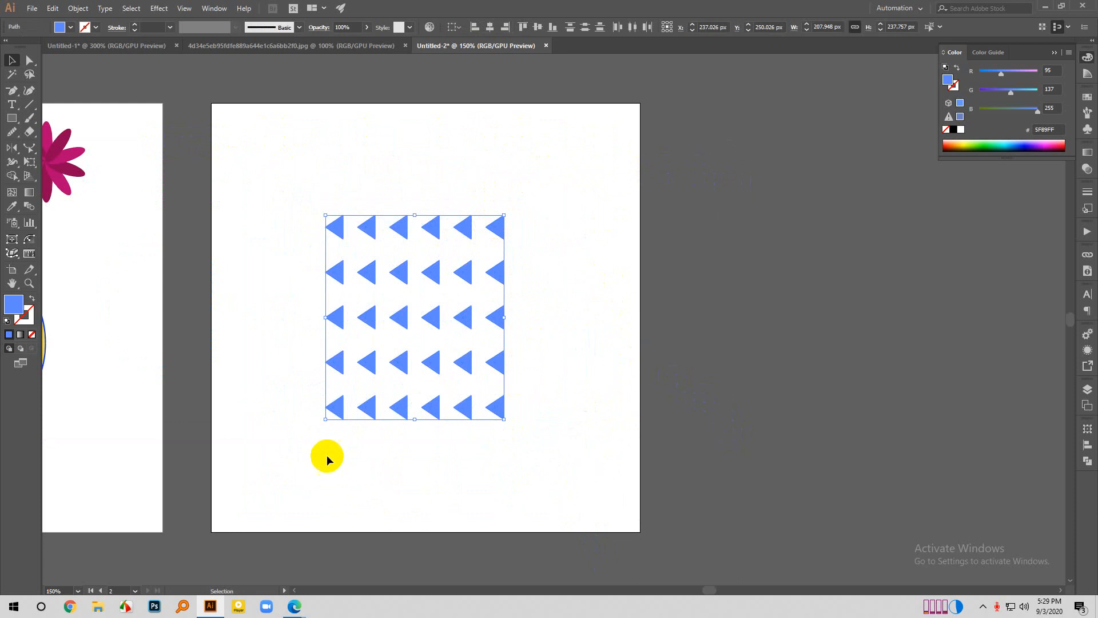
pyautogui.moveTo(503, 420); pyautogui.dragTo(513, 424)
pyautogui.hotkey('ctrl', 'z')
pyautogui.hotkey('ctrl', 'z')
pyautogui.click(735, 335)
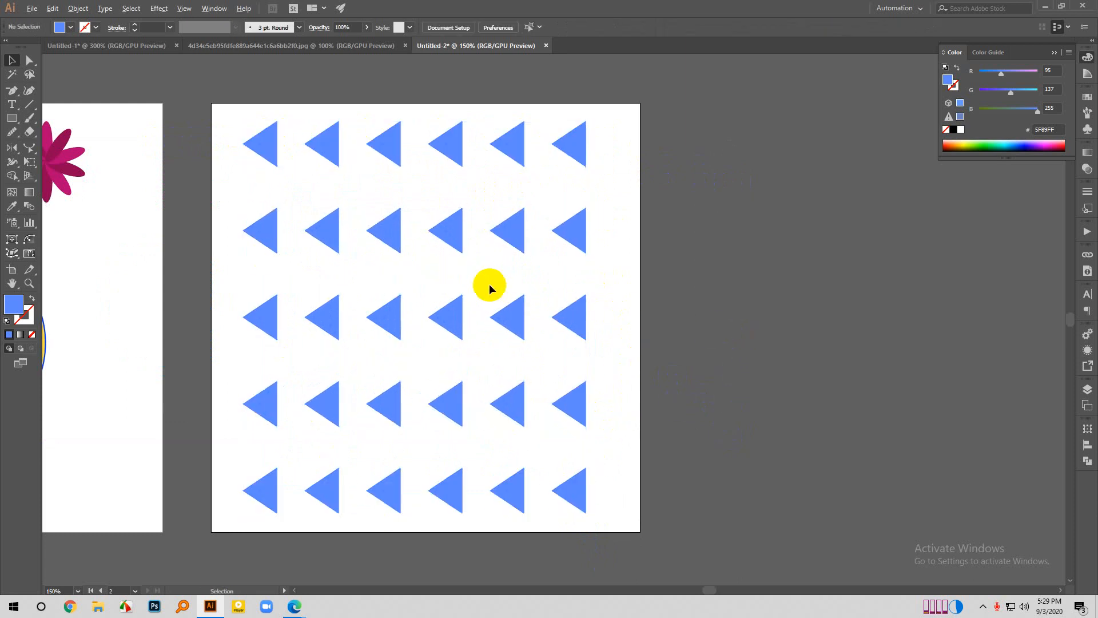
# - Select the whole triangle grid and open Transform Each, reducing the horizontal scale to 45% with Preview enabled
pyautogui.keyDown('alt'); pyautogui.scroll(-2, 489, 284); pyautogui.keyUp('alt')
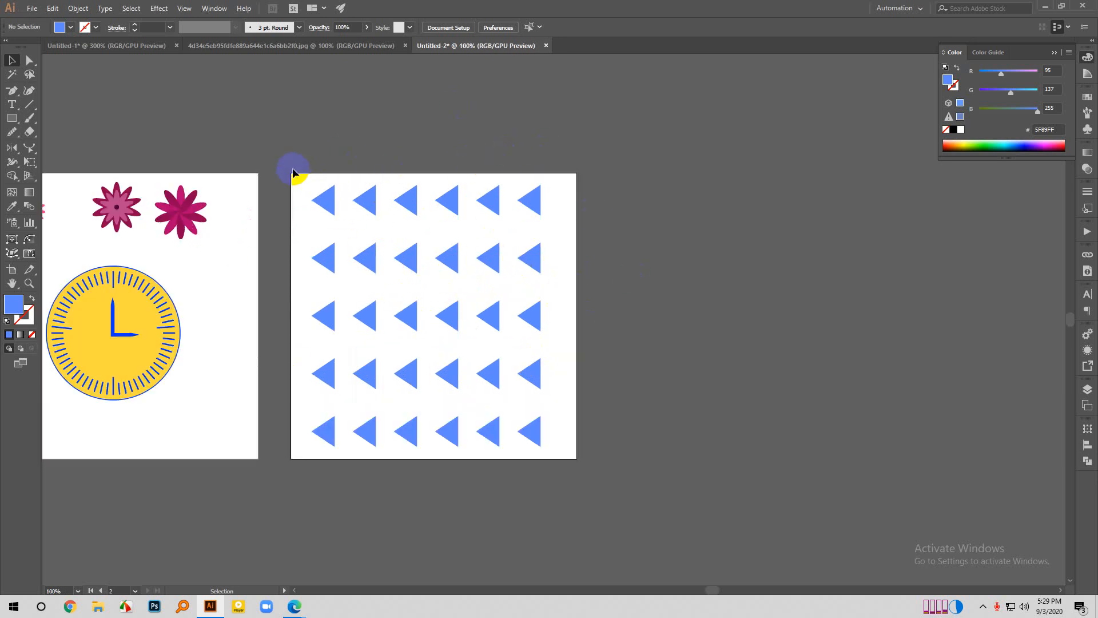
pyautogui.moveTo(292, 170); pyautogui.dragTo(673, 485)
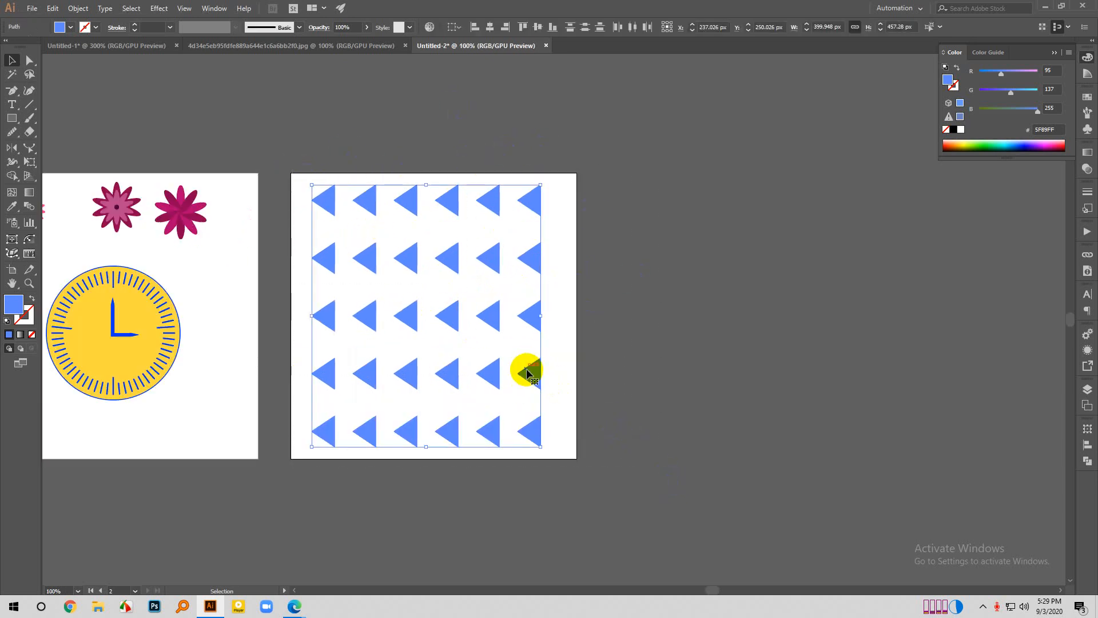
pyautogui.rightClick(525, 368)
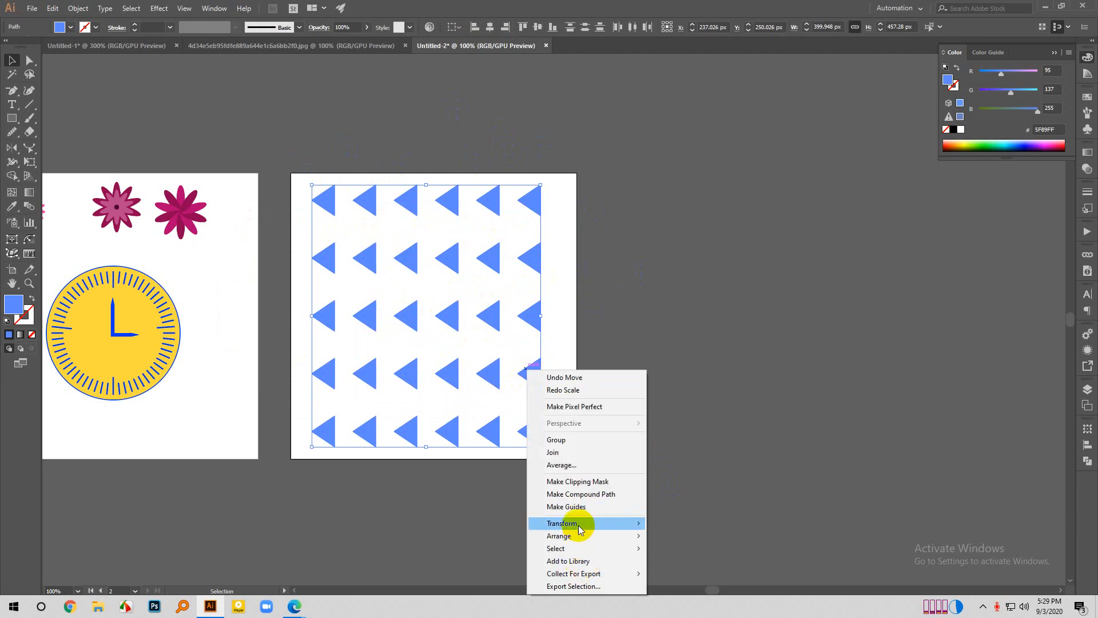
pyautogui.moveTo(607, 523)
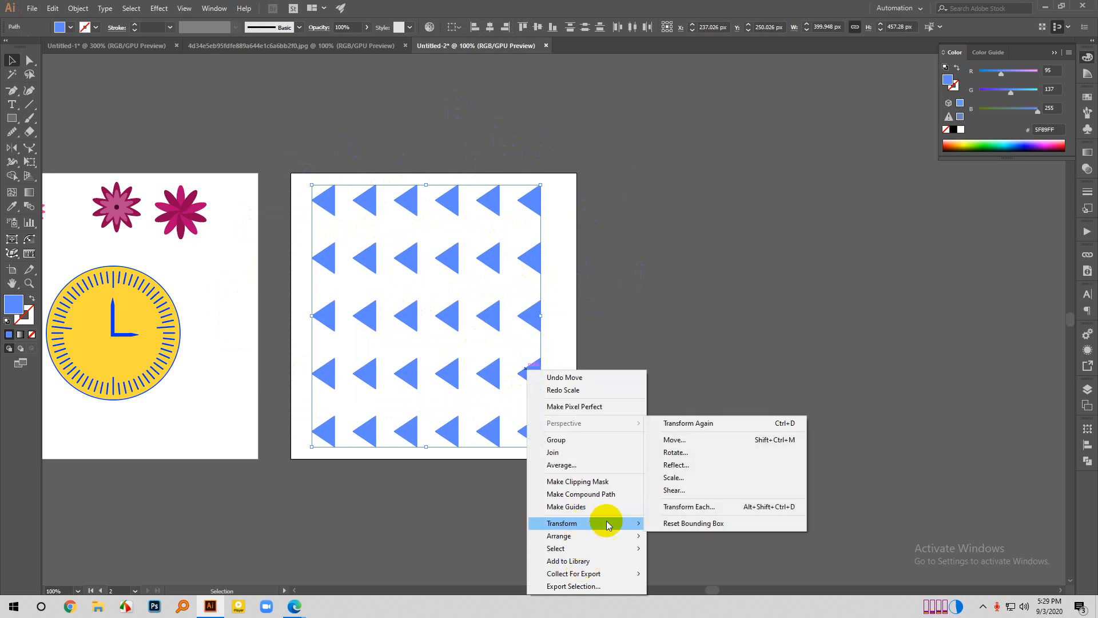
pyautogui.click(703, 508)
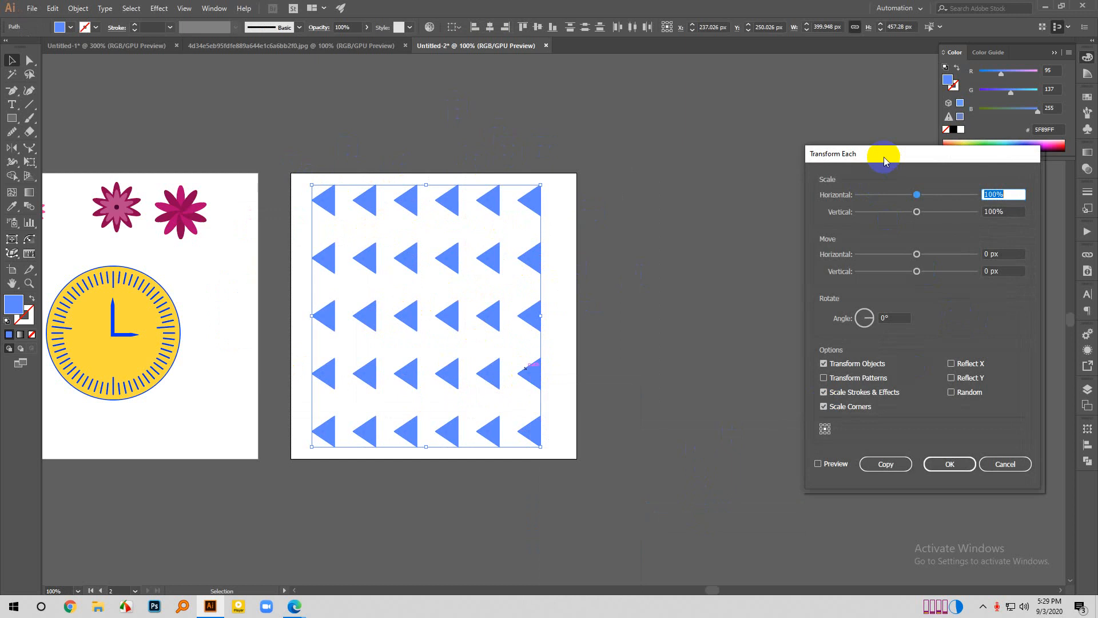
pyautogui.moveTo(884, 156); pyautogui.dragTo(749, 169)
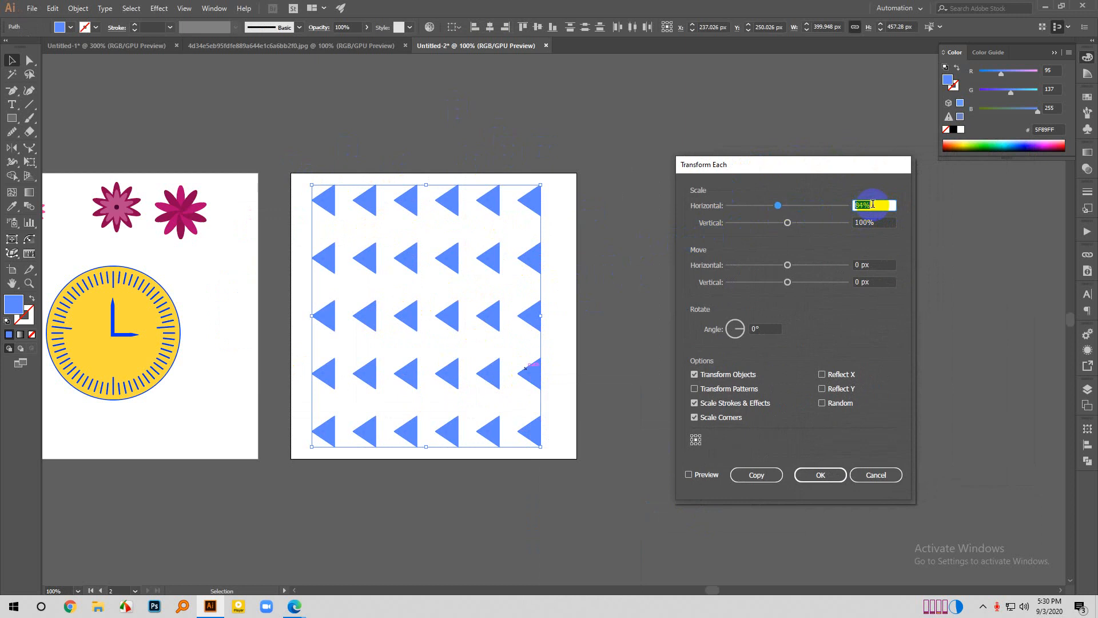
pyautogui.scroll(-7, 873, 204)
pyautogui.click(689, 474)
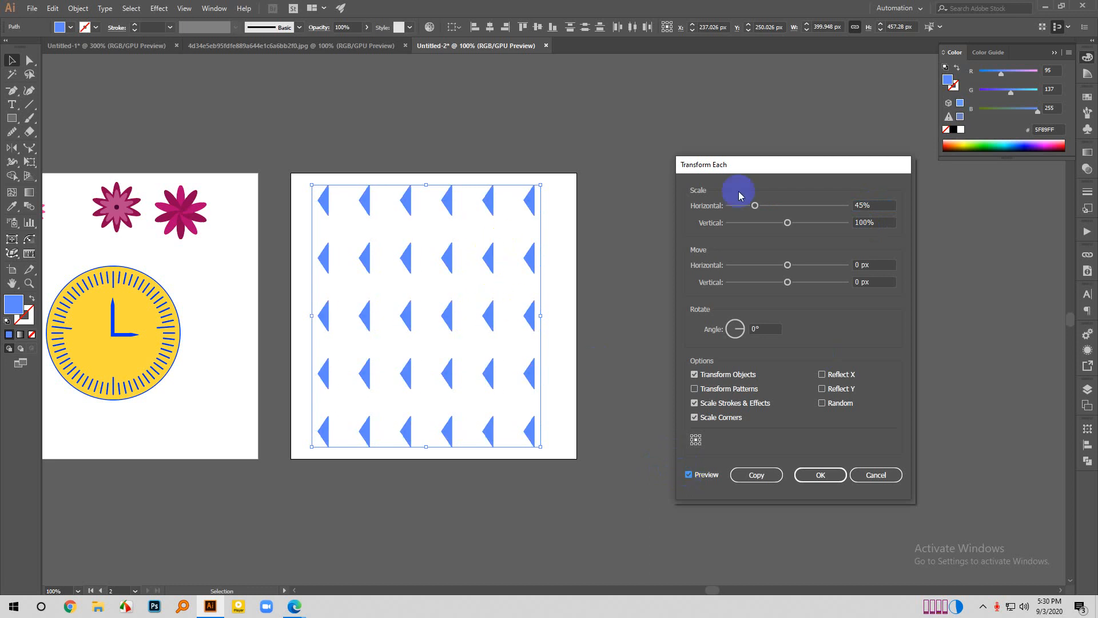
# - Set the horizontal and vertical scale of each triangle to 130%, apply the transformation and deselect the grid
pyautogui.scroll(19, 875, 205)
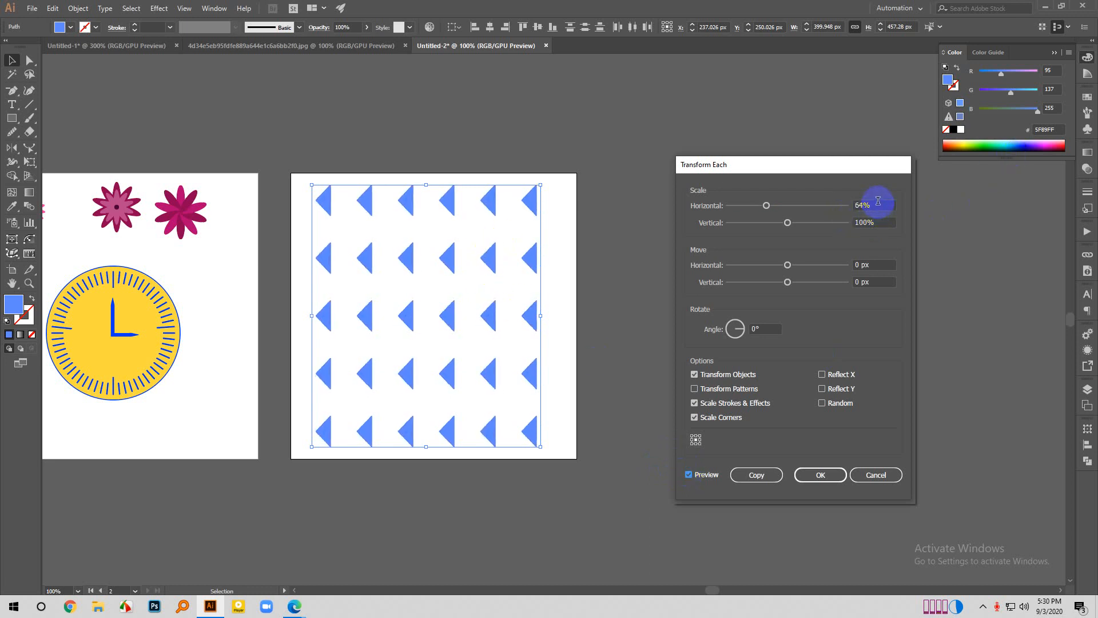
pyautogui.scroll(20, 877, 201)
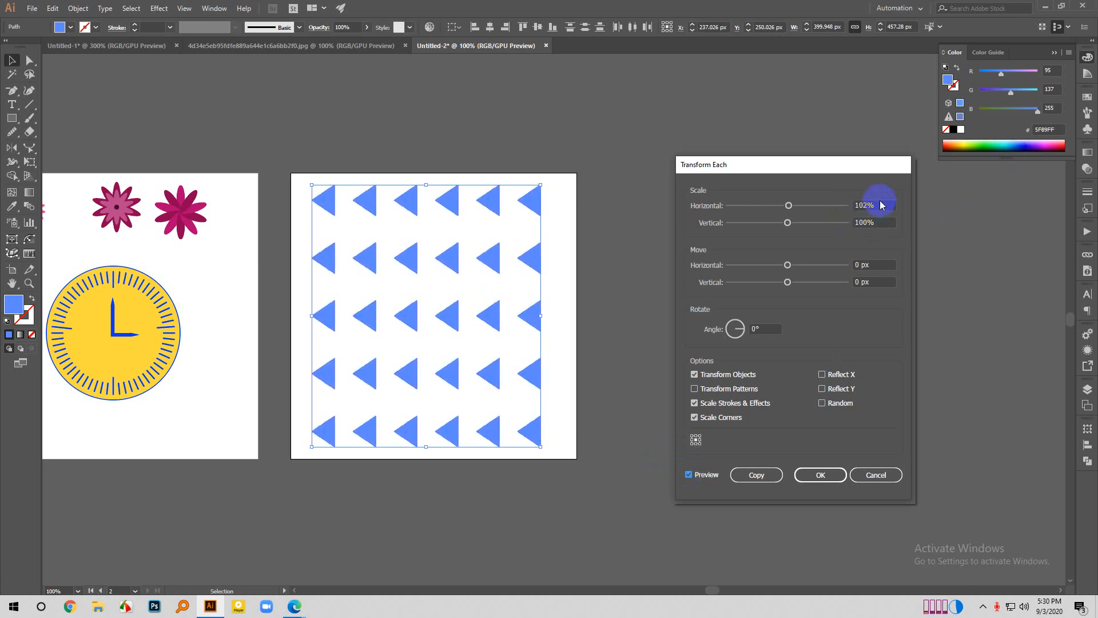
pyautogui.scroll(20, 881, 204)
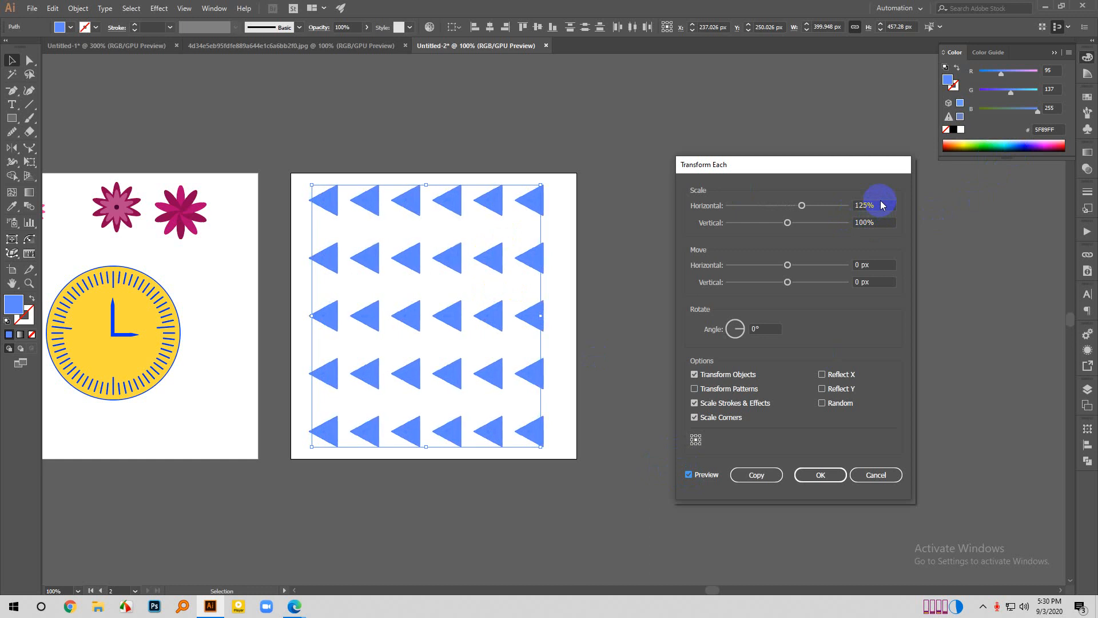
pyautogui.scroll(1, 882, 205)
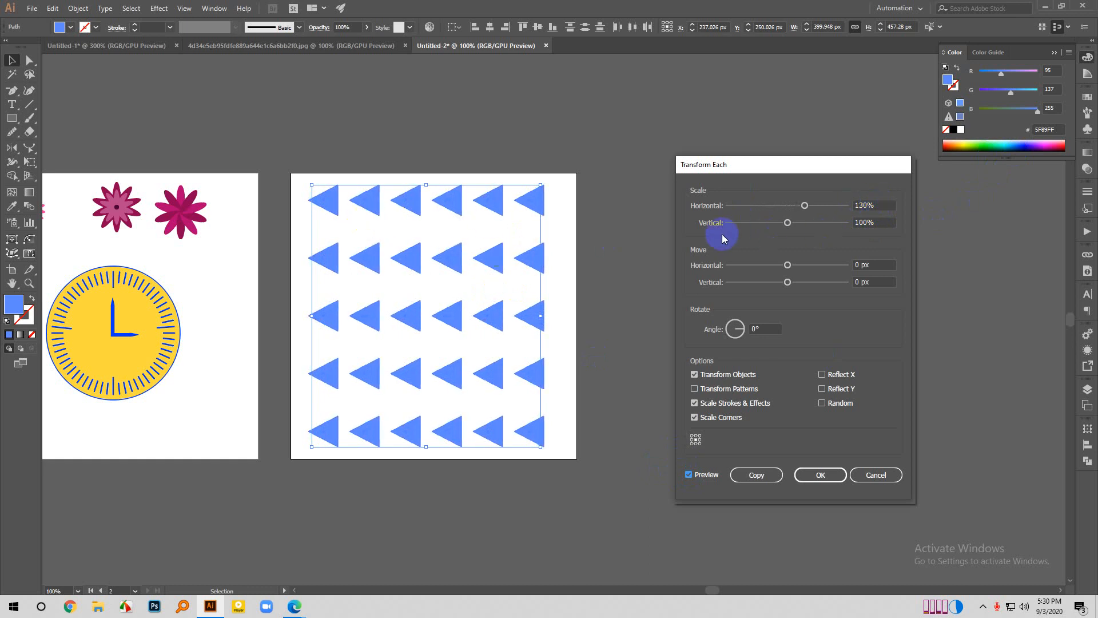
pyautogui.scroll(19, 863, 223)
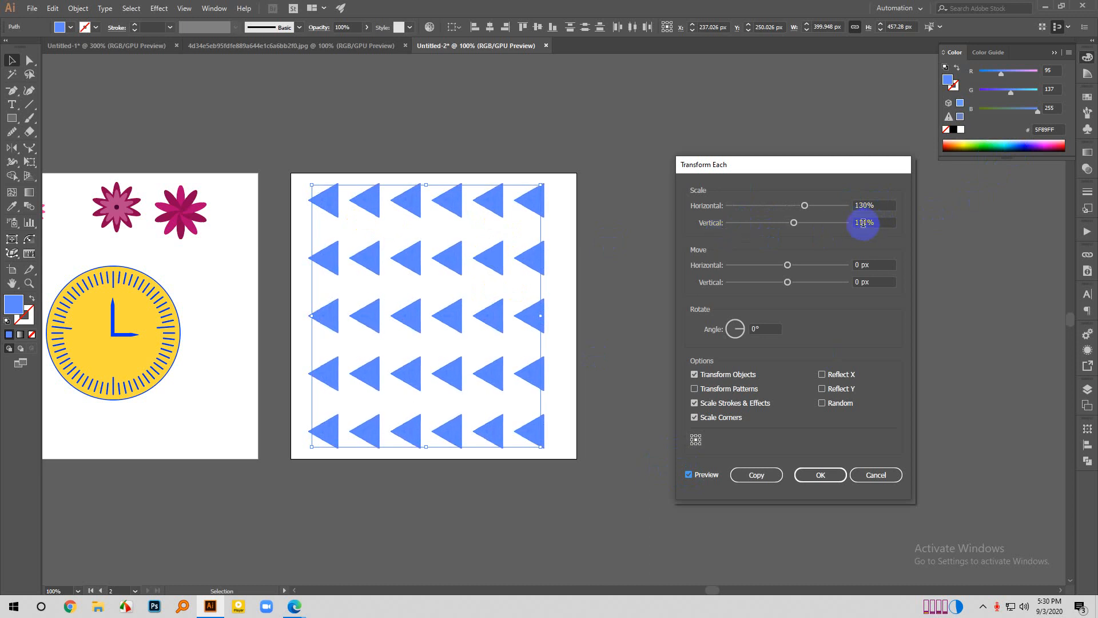
pyautogui.scroll(11, 863, 223)
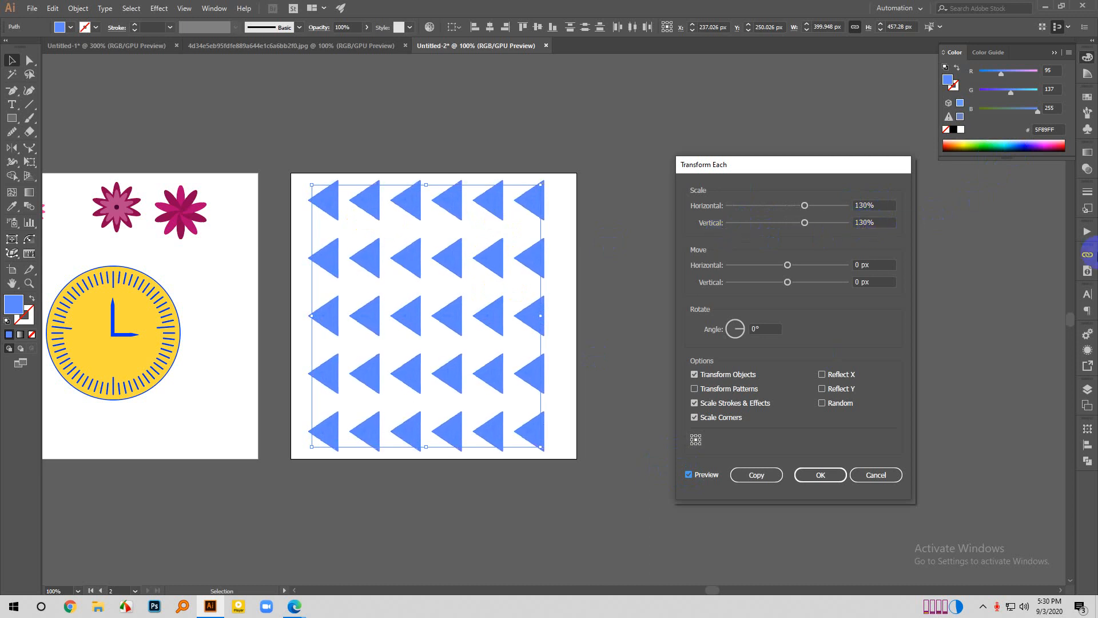
pyautogui.click(818, 474)
pyautogui.click(686, 443)
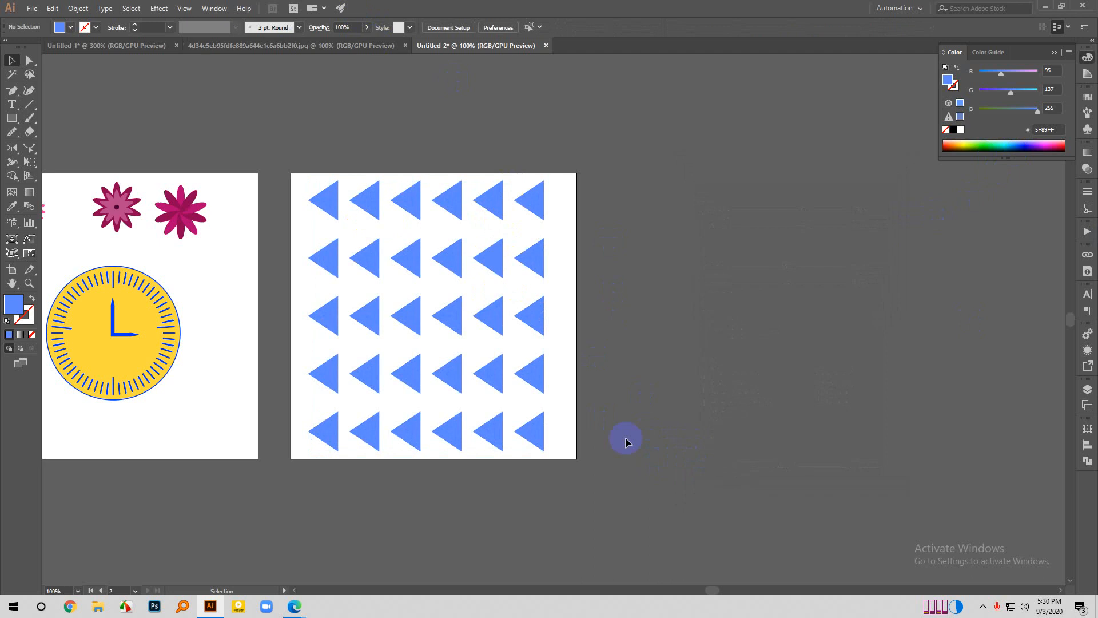
# - Examine the size and spacing of the enlarged triangles, checking the whole grid and the first two triangles of the upper row
pyautogui.scroll(-1, 579, 404)
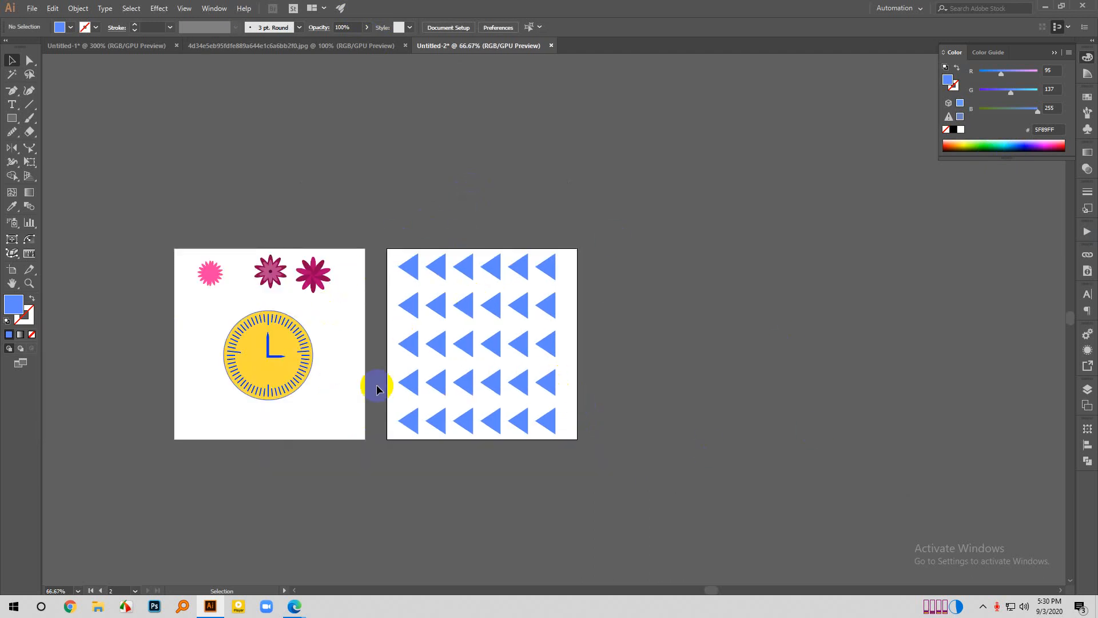
pyautogui.moveTo(393, 235); pyautogui.dragTo(705, 515)
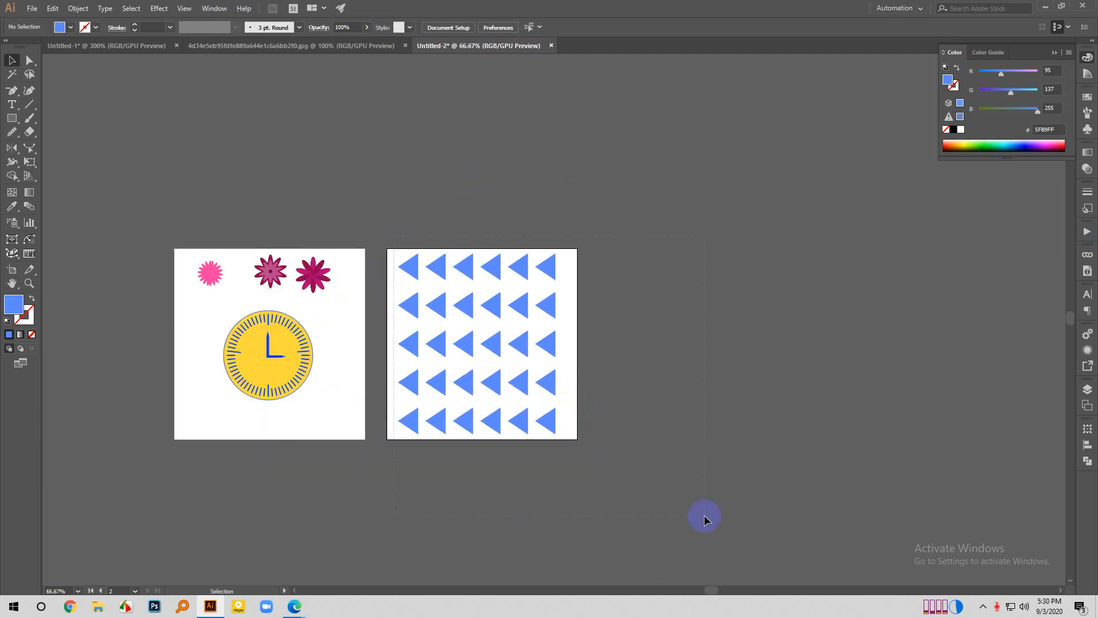
pyautogui.click(611, 394)
pyautogui.click(415, 259)
pyautogui.scroll(2, 436, 275)
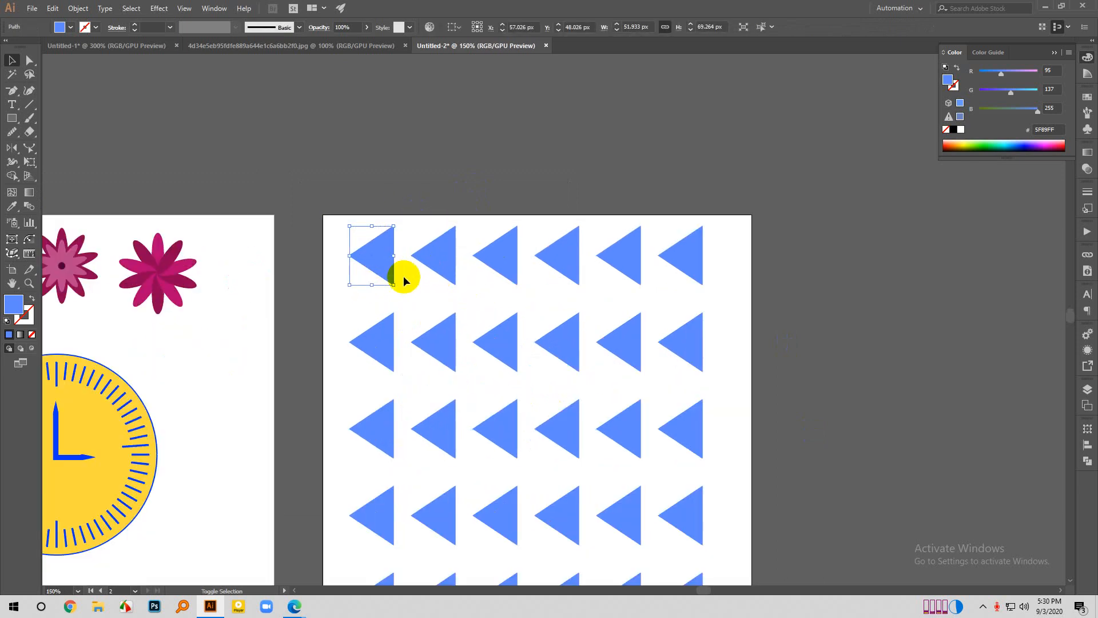
pyautogui.click(426, 253)
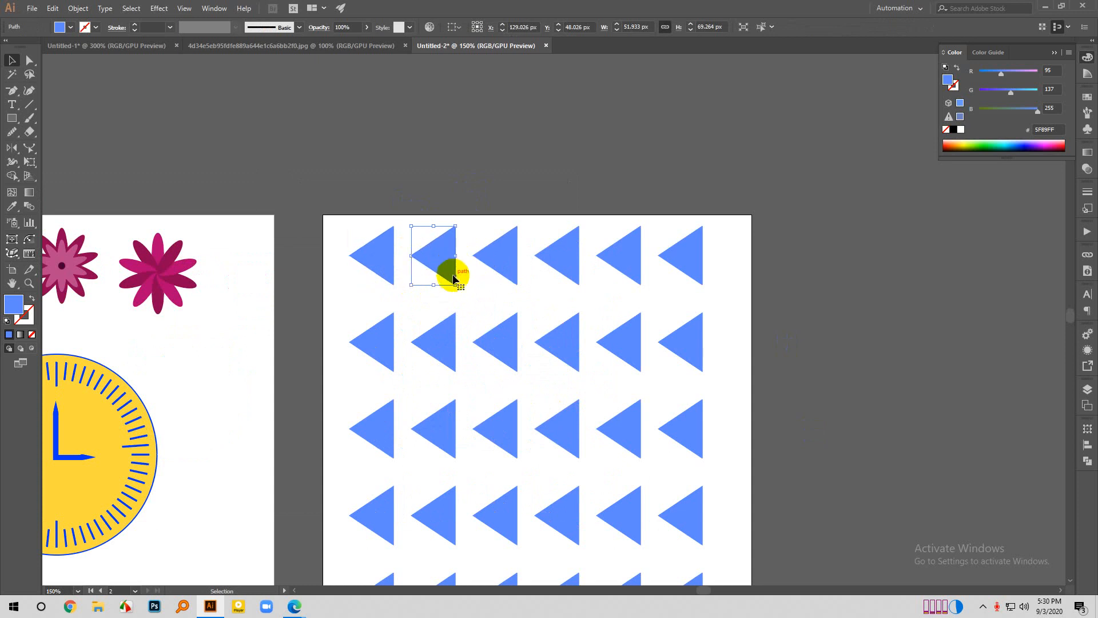
pyautogui.click(530, 148)
pyautogui.scroll(-1, 628, 225)
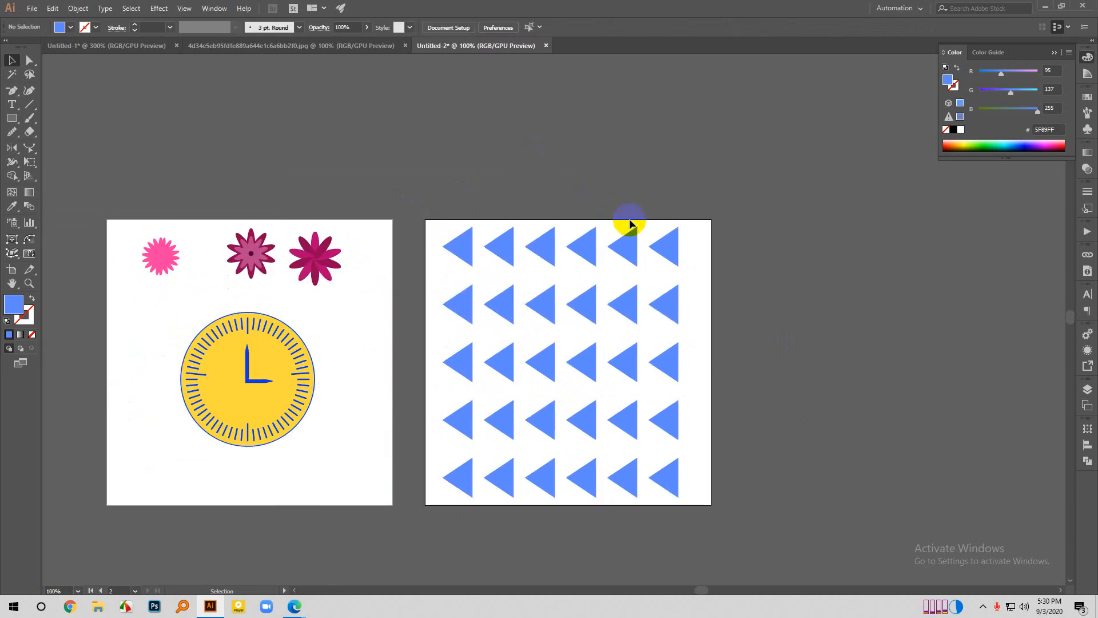
pyautogui.scroll(-1, 628, 223)
pyautogui.scroll(-1, 237, 469)
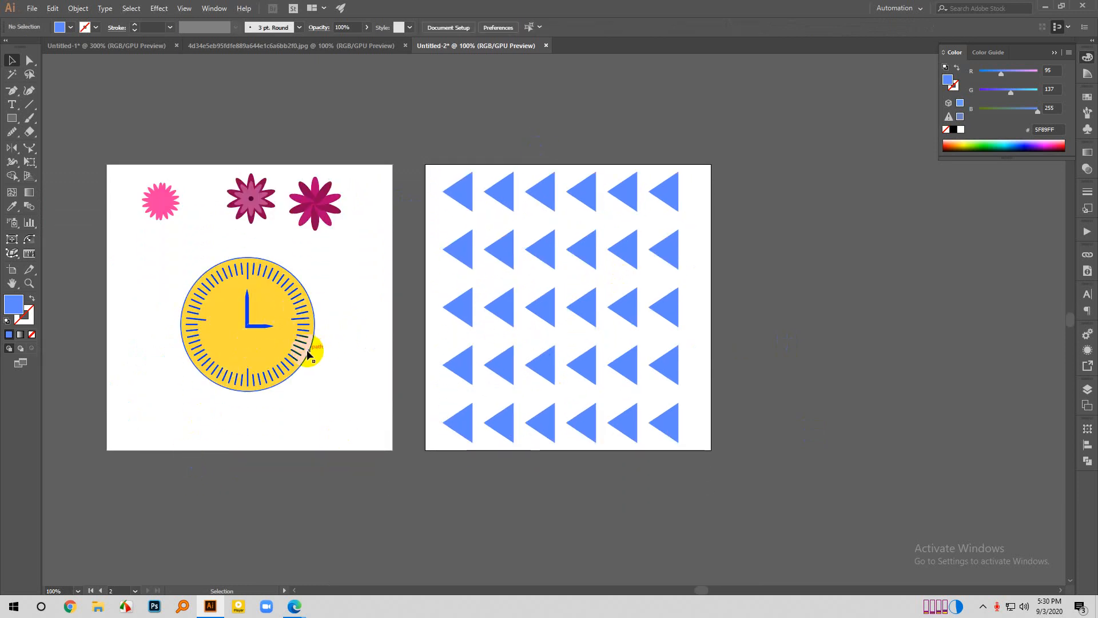
pyautogui.scroll(1, 297, 428)
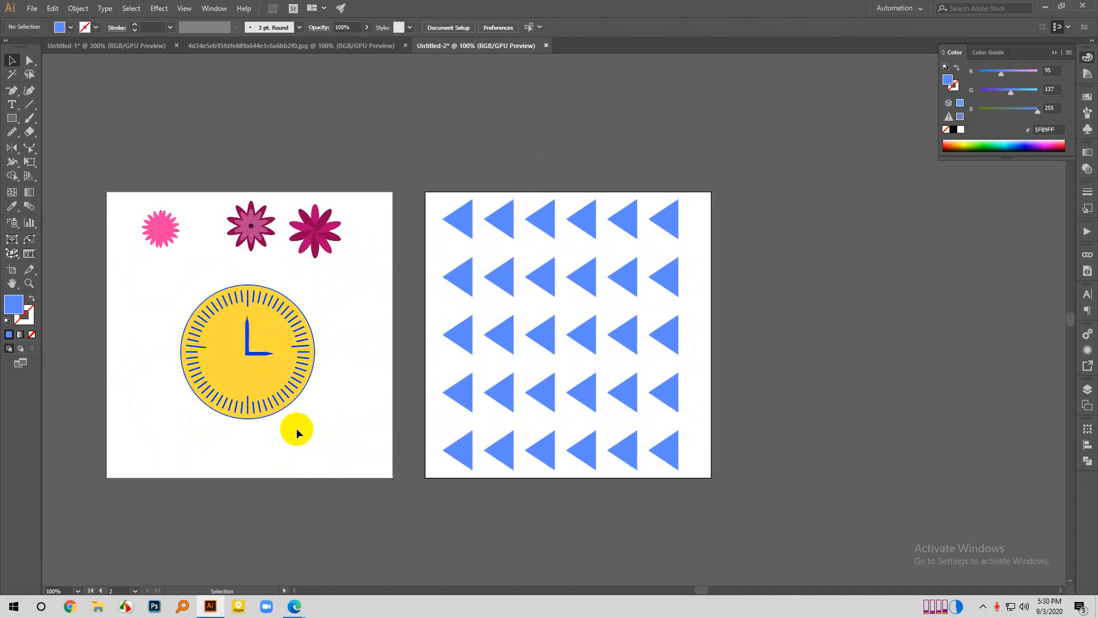
pyautogui.scroll(-1, 358, 377)
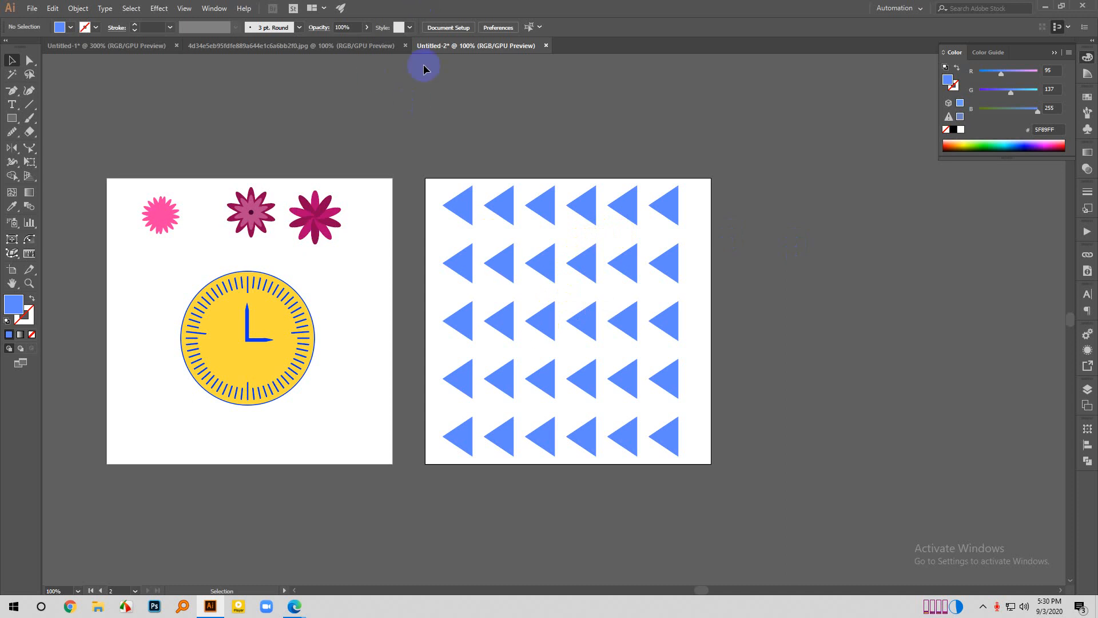
# - Select all triangles on the second artboard and open the Transform Each settings for them
pyautogui.hscroll(3, 490, 218)
pyautogui.moveTo(321, 162); pyautogui.dragTo(727, 465)
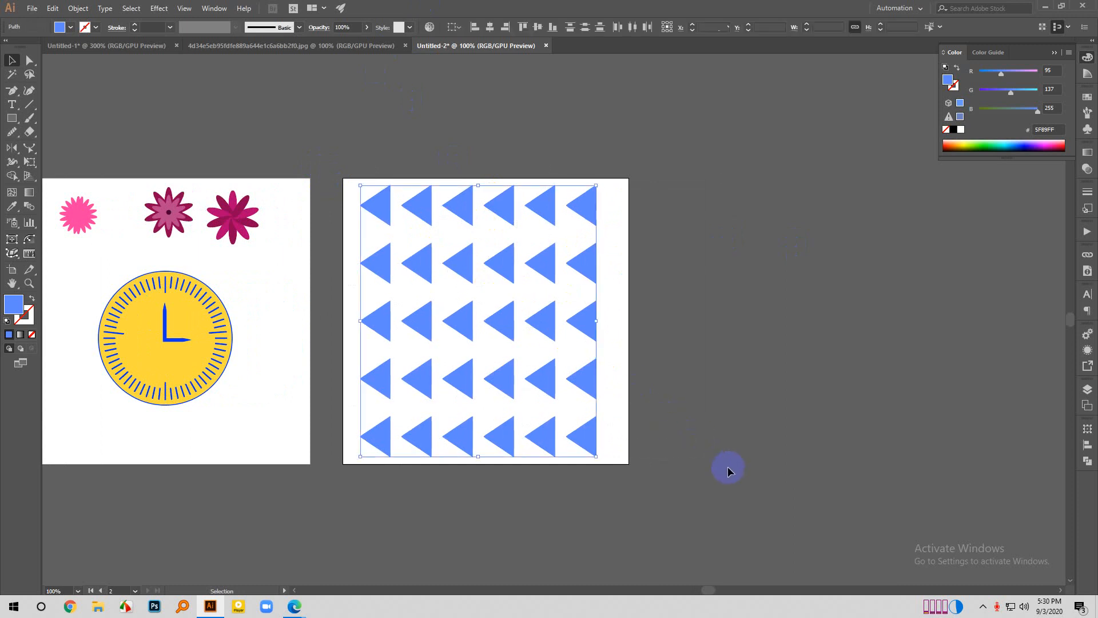
pyautogui.rightClick(579, 321)
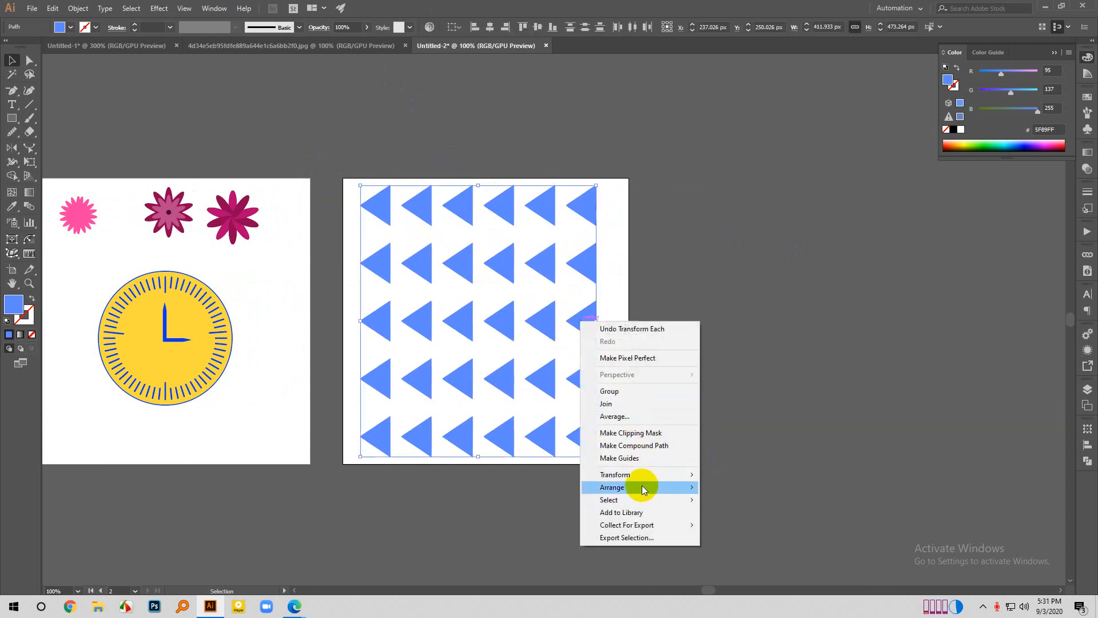
pyautogui.moveTo(640, 479)
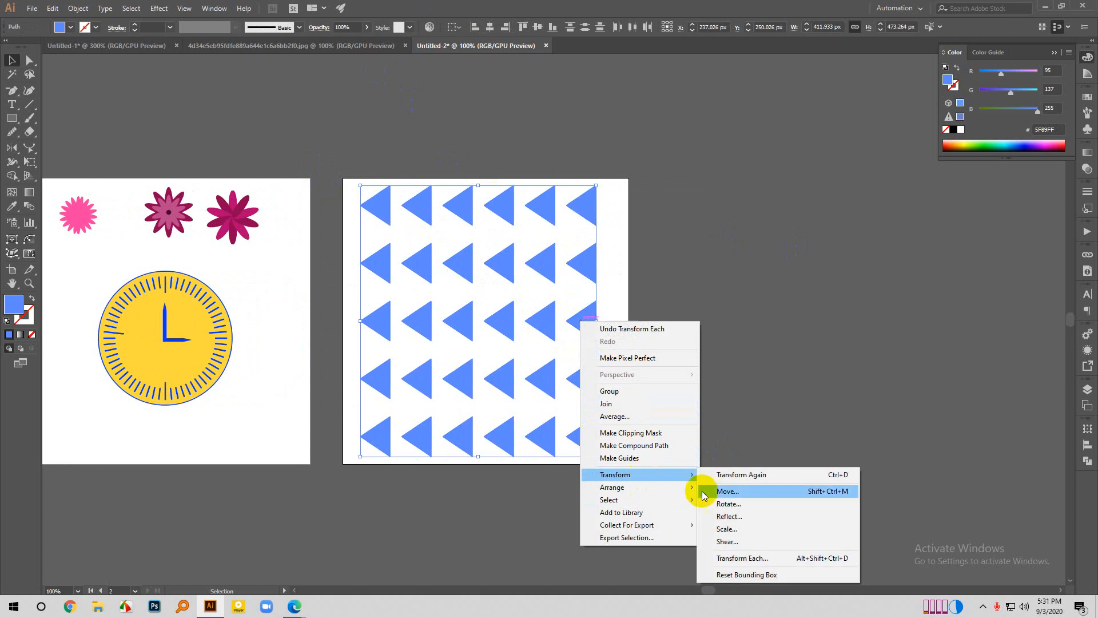
pyautogui.click(778, 561)
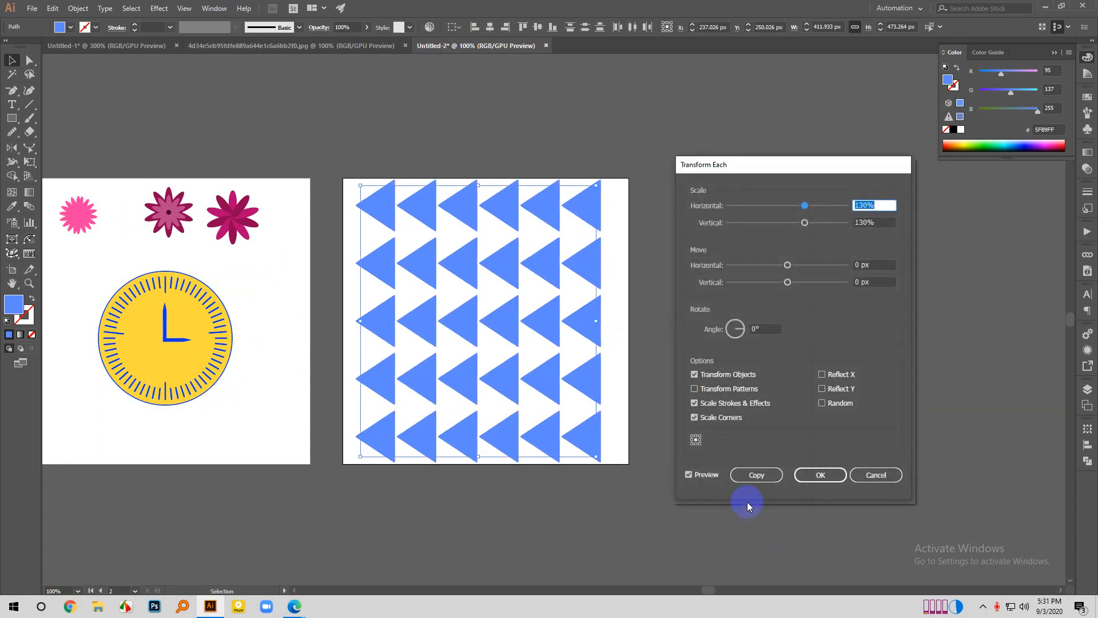
# - Set the horizontal and vertical scale of each triangle to 90%, apply the transformation and deselect the grid
pyautogui.moveTo(797, 214)
pyautogui.mouseDown()
pyautogui.moveTo(806, 213)
pyautogui.moveTo(791, 206)
pyautogui.mouseUp()
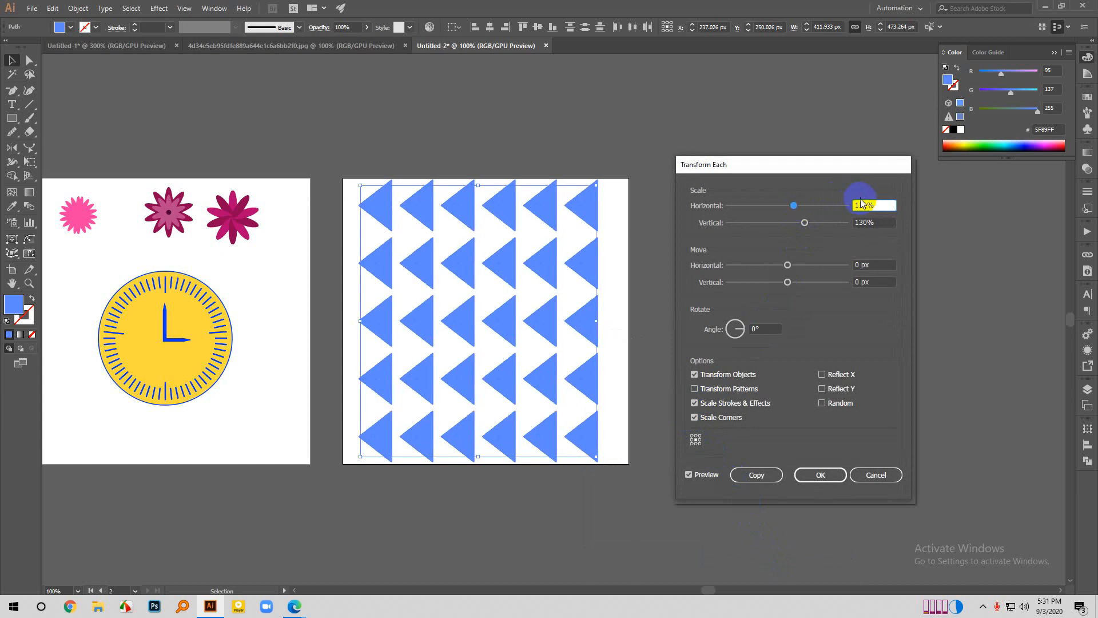
pyautogui.doubleClick(866, 204)
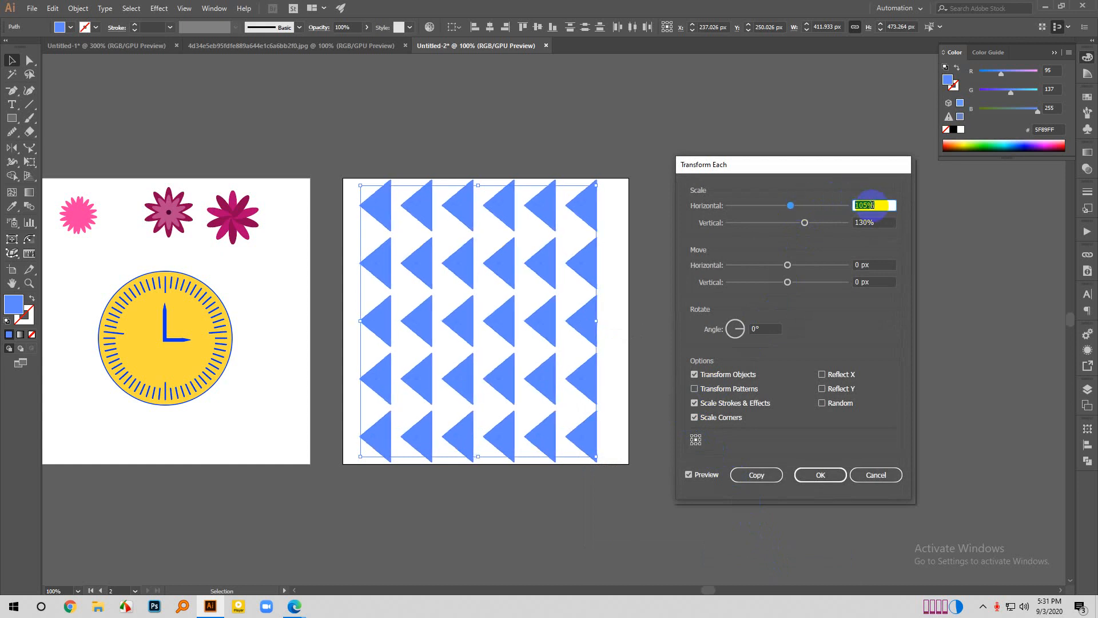
pyautogui.press('Down')
pyautogui.press('Down')
pyautogui.press('Down')
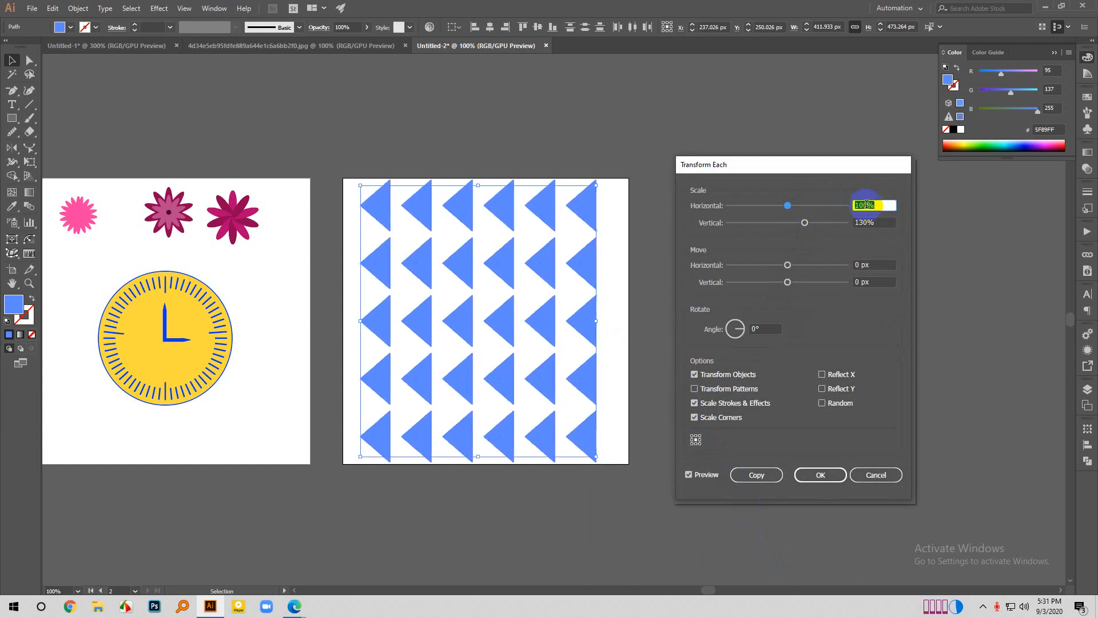
pyautogui.hotkey('shift', 'Down')
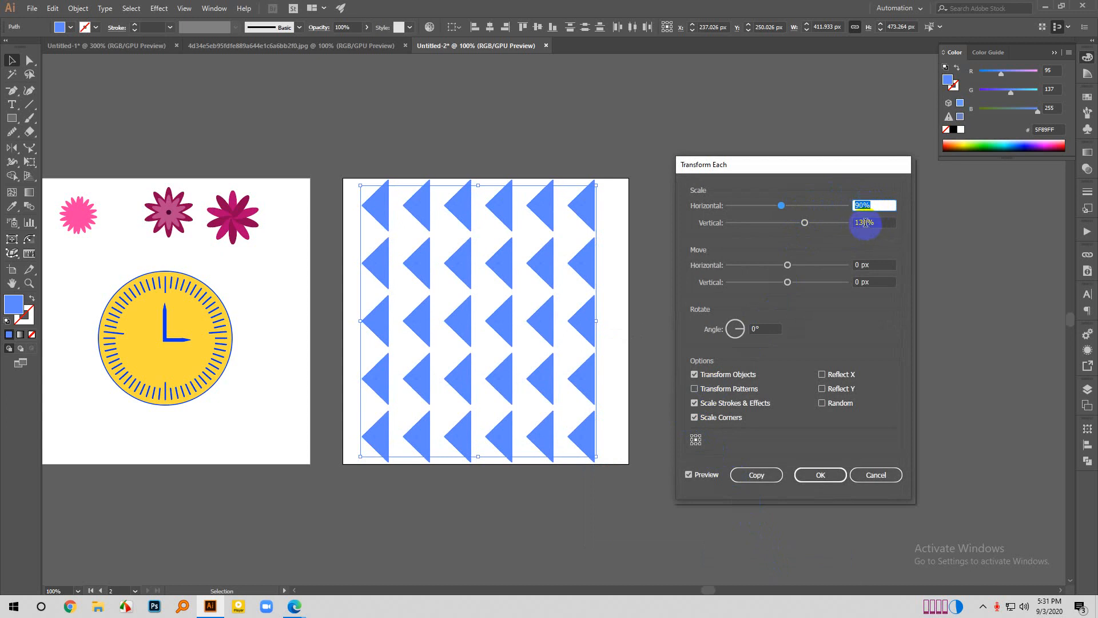
pyautogui.scroll(-10, 865, 223)
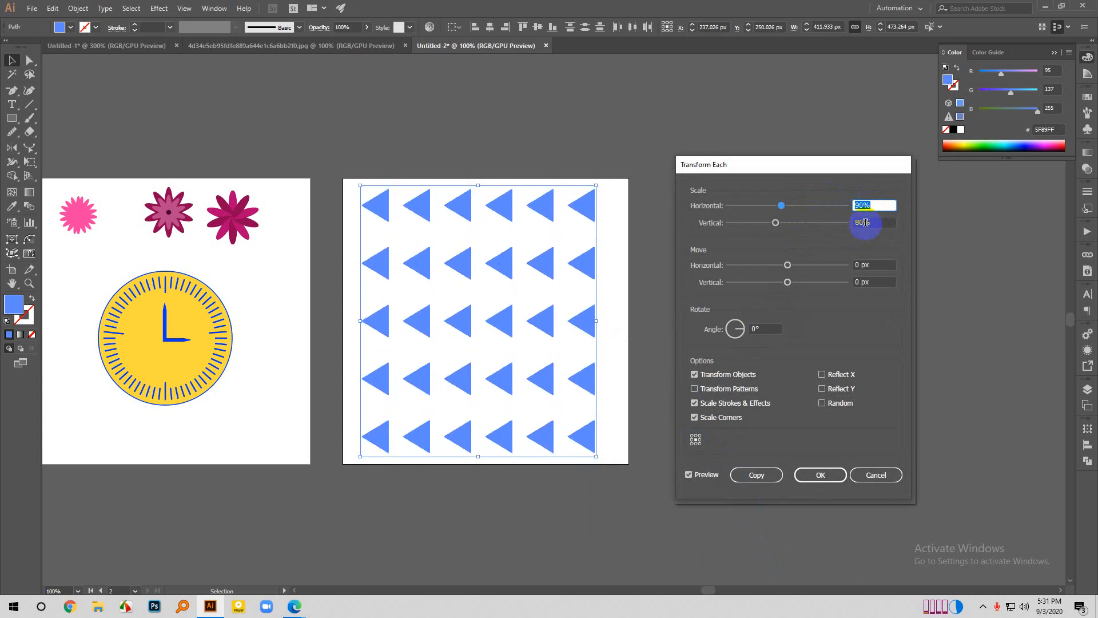
pyautogui.click(820, 475)
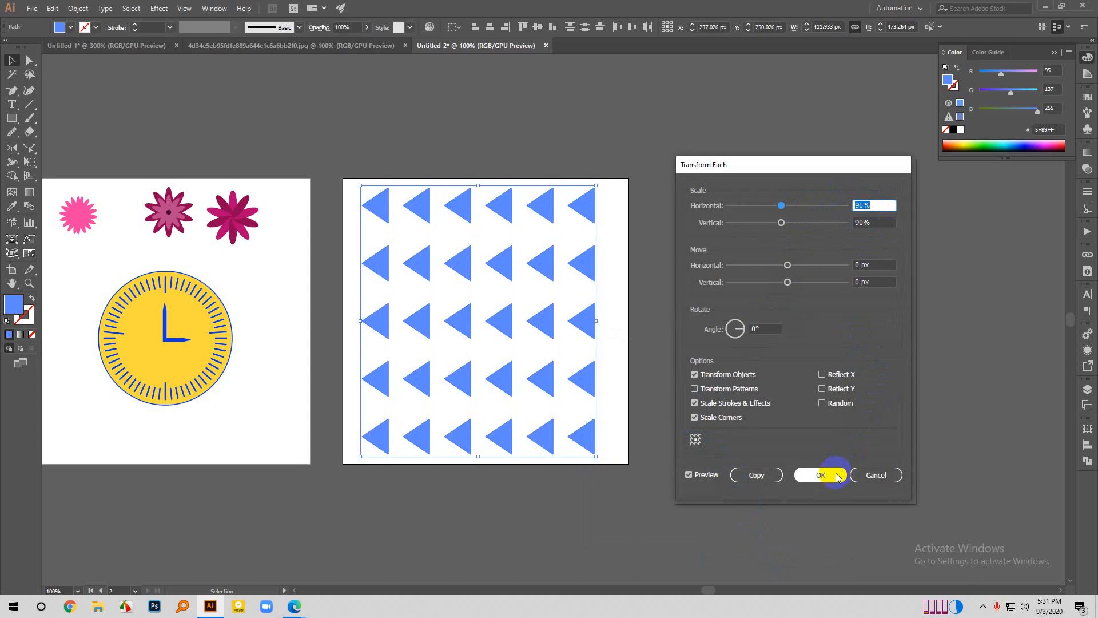
pyautogui.click(392, 275)
# - Select only the fourth triangle in the middle row of the grid
pyautogui.scroll(-1, 431, 352)
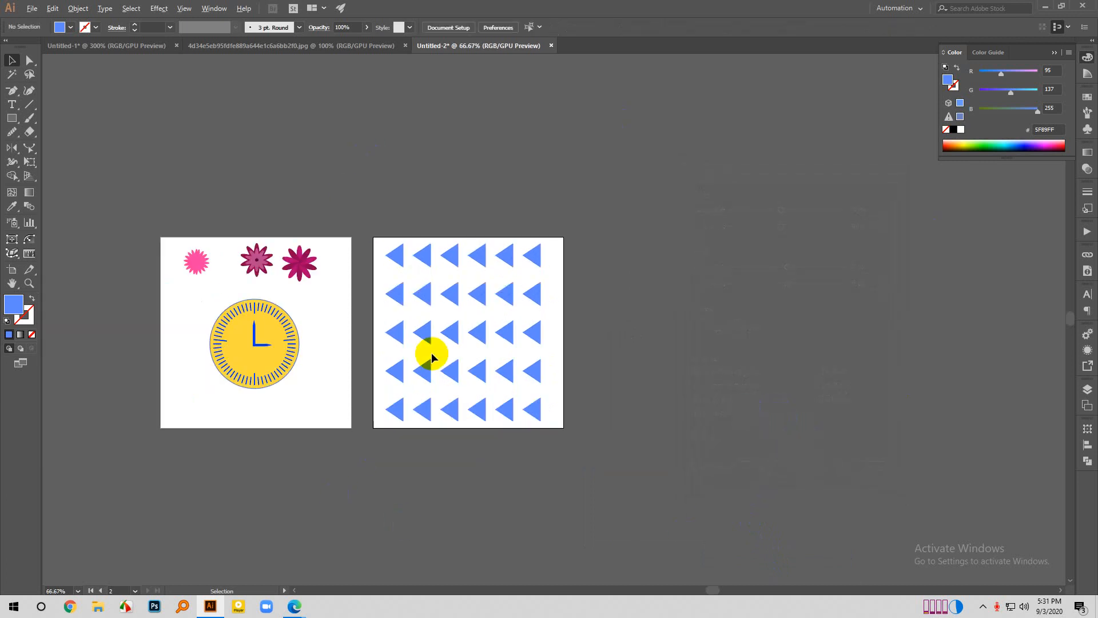
pyautogui.click(479, 336)
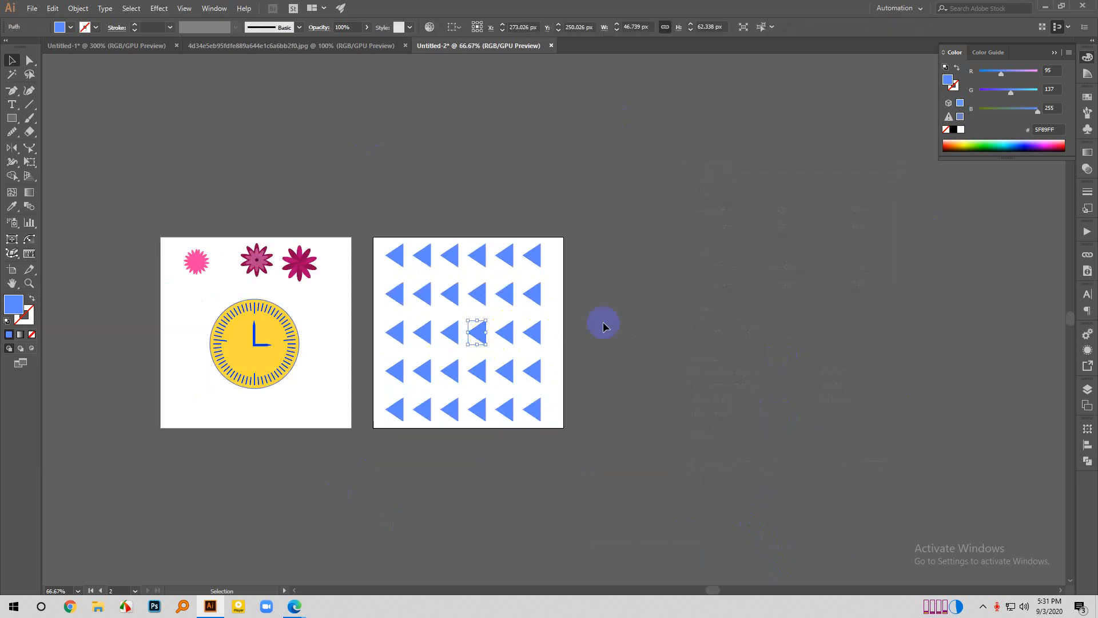
pyautogui.scroll(1, 565, 337)
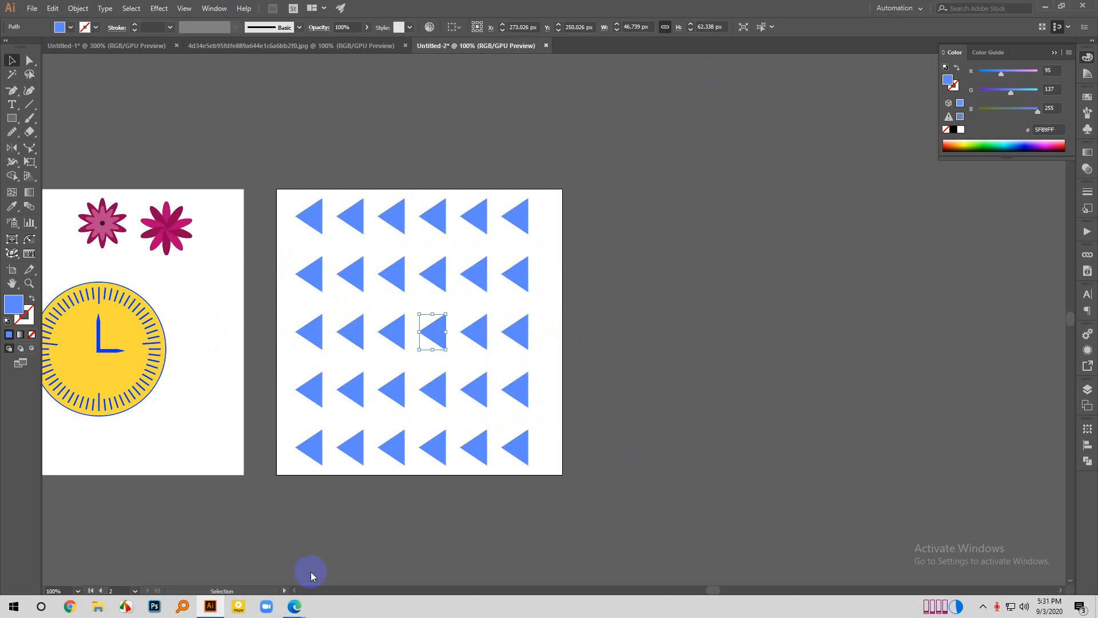
# - Switch to the Google Meet call in the browser and stop presenting the screen
pyautogui.click(295, 610)
pyautogui.click(230, 551)
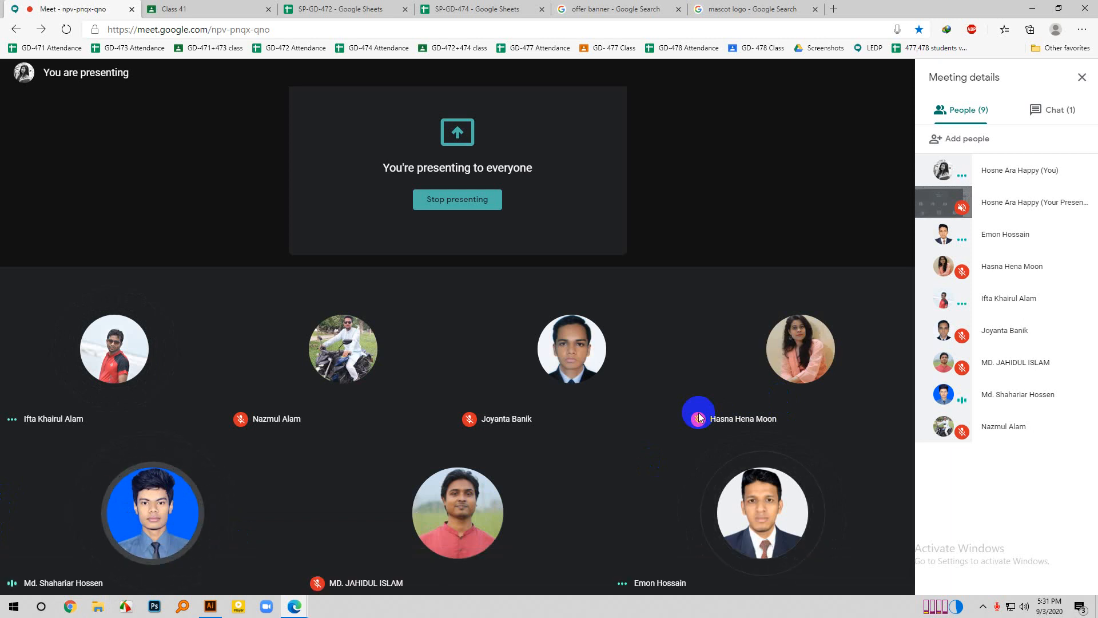
pyautogui.click(451, 201)
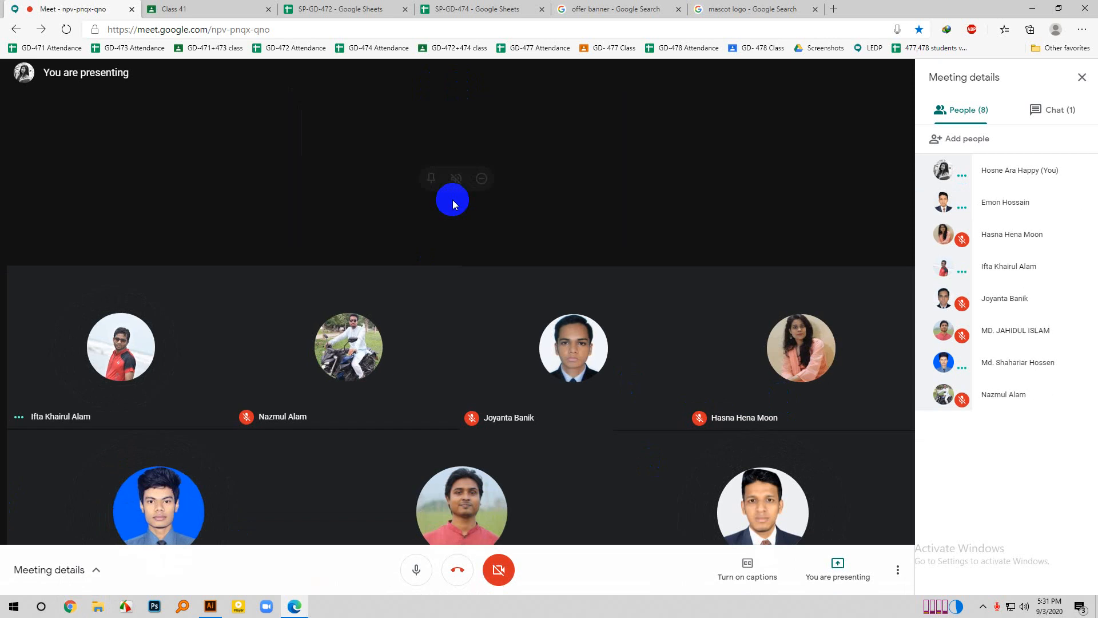